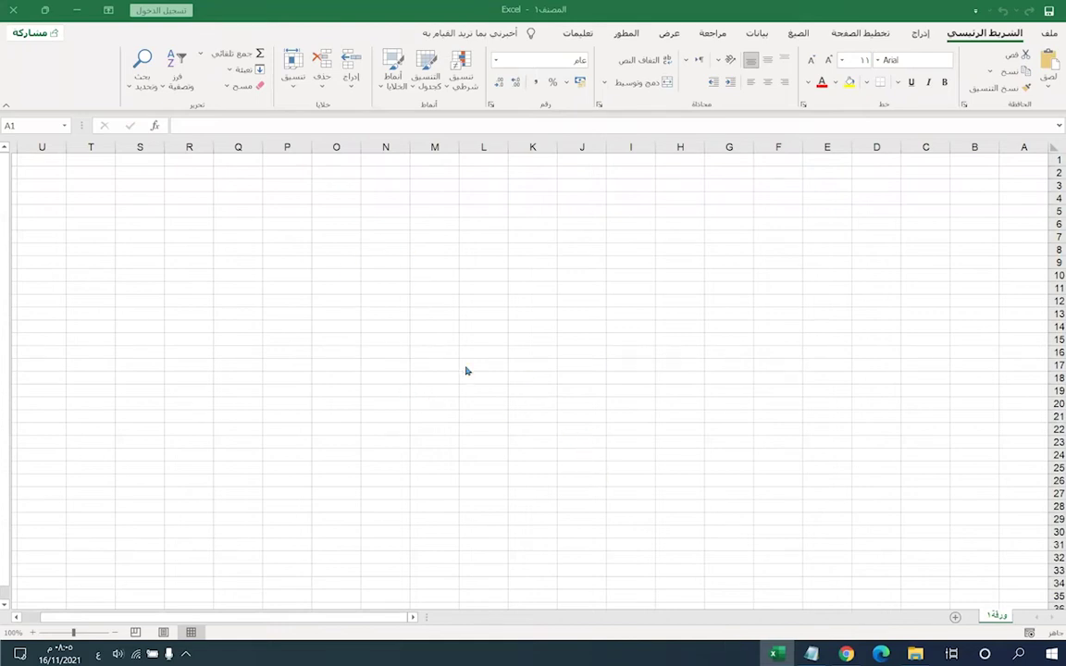
# - Zoom the empty worksheet in from 100% to 145%
pyautogui.keyDown('ctrl'); pyautogui.scroll(2, 494, 400); pyautogui.keyUp('ctrl')
pyautogui.keyDown('ctrl'); pyautogui.scroll(1, 520, 407); pyautogui.keyUp('ctrl')
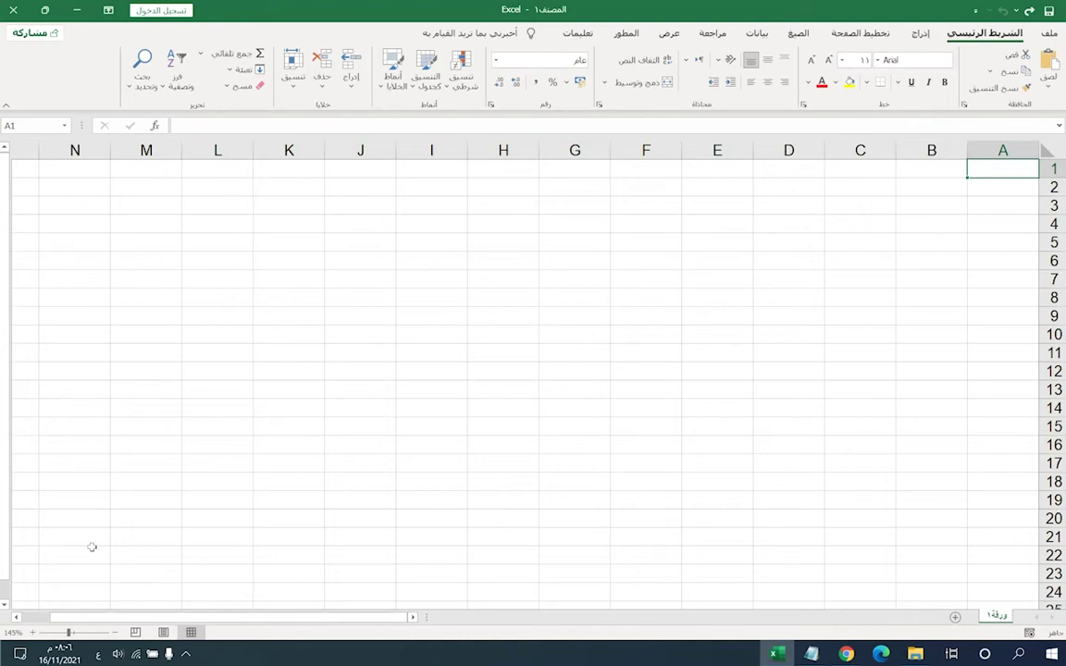
pyautogui.click(15, 618)
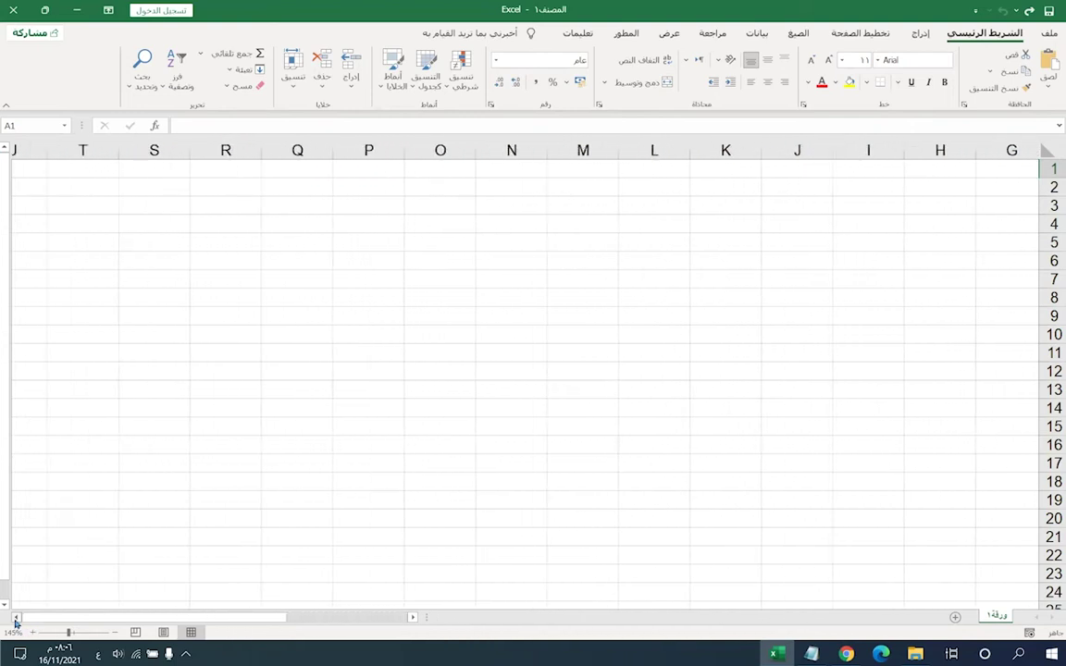
pyautogui.moveTo(15, 622); pyautogui.dragTo(15, 622)
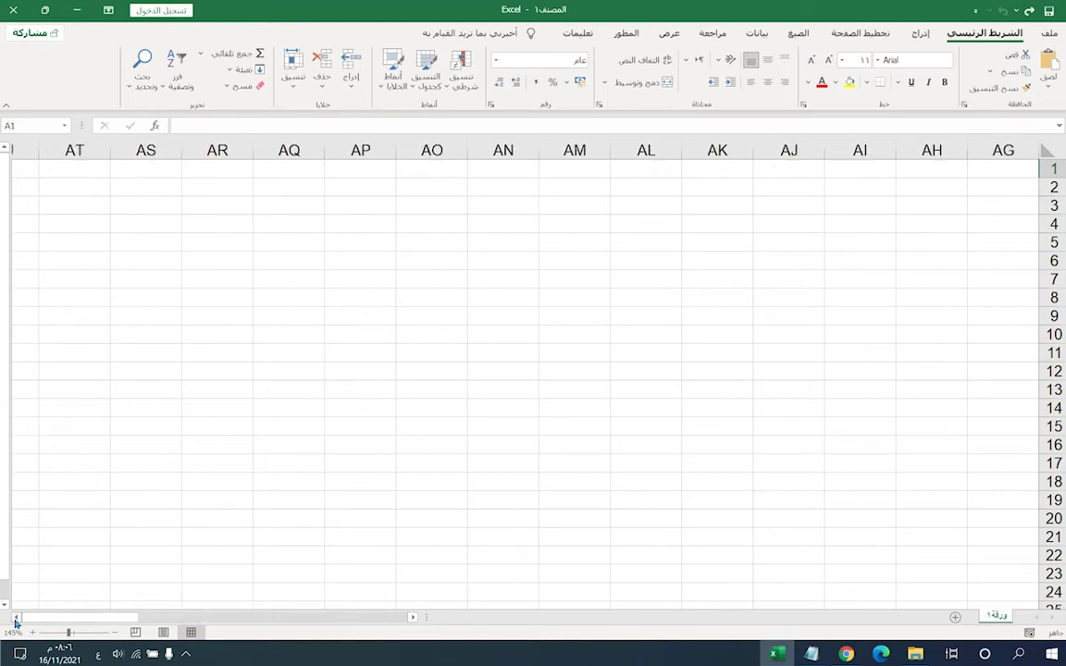
pyautogui.click(414, 618)
pyautogui.moveTo(415, 621); pyautogui.dragTo(414, 621)
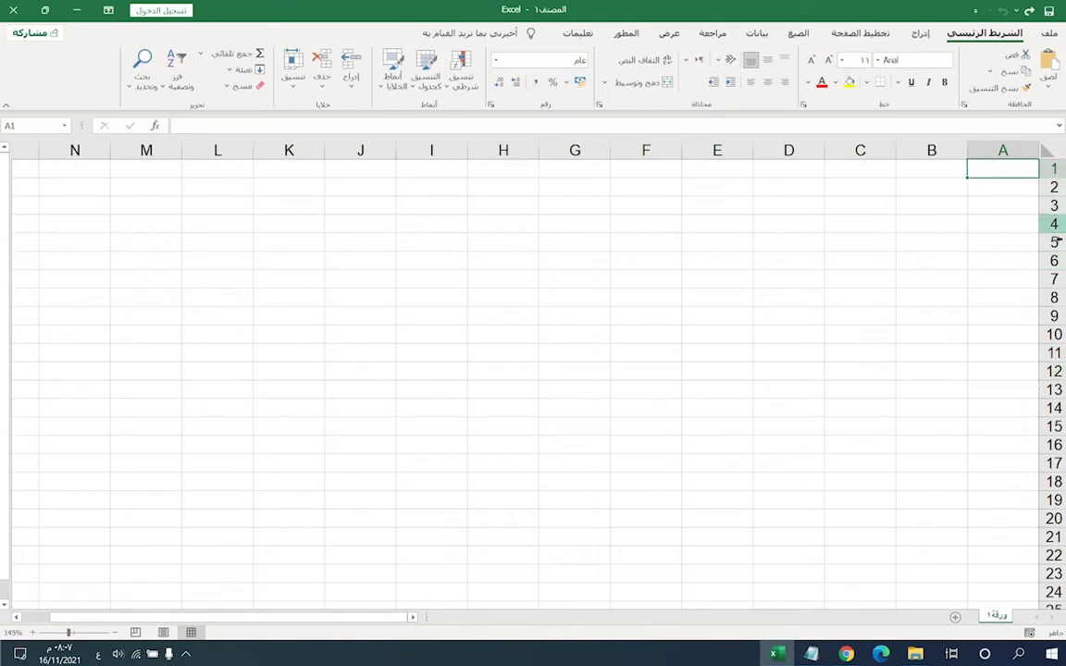
pyautogui.scroll(-4, 735, 418)
pyautogui.scroll(-20, 736, 418)
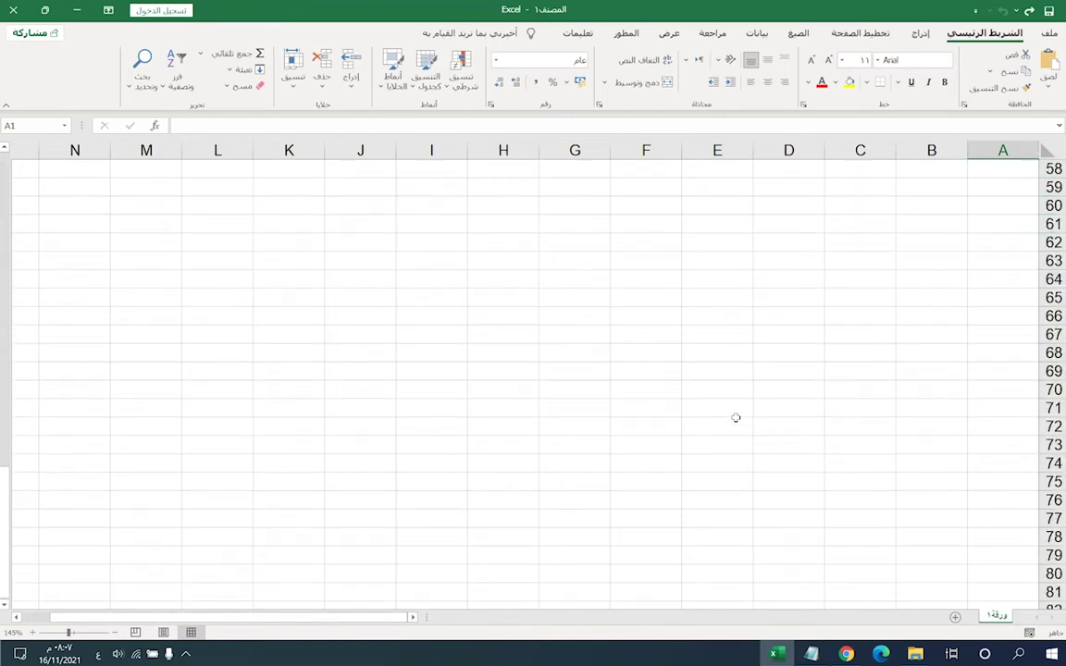
pyautogui.scroll(-20, 701, 331)
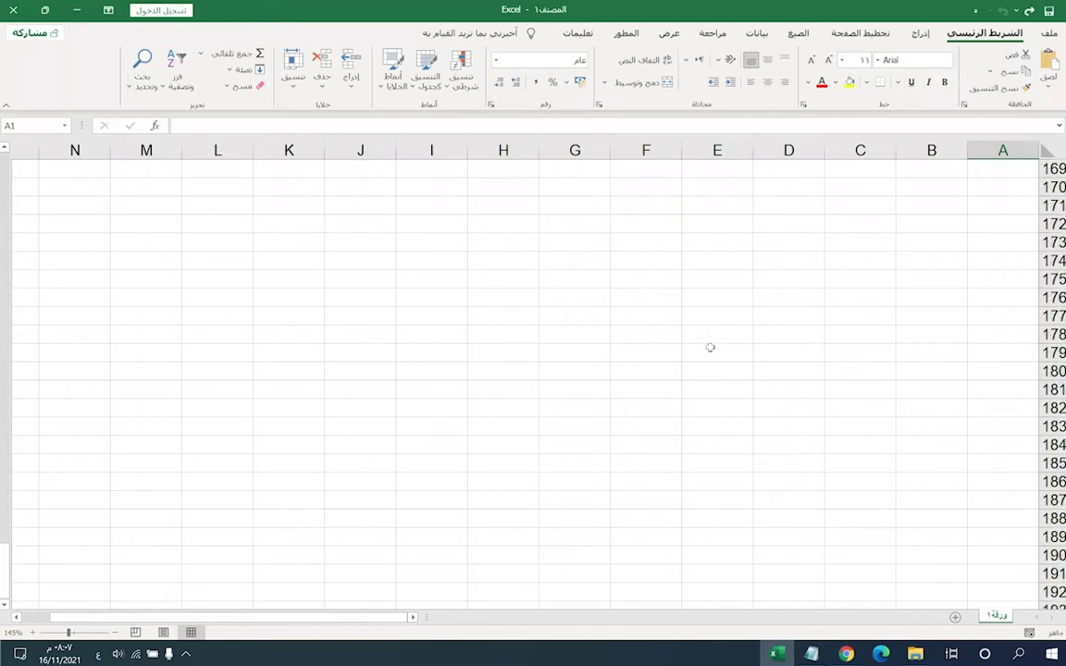
pyautogui.scroll(-17, 686, 380)
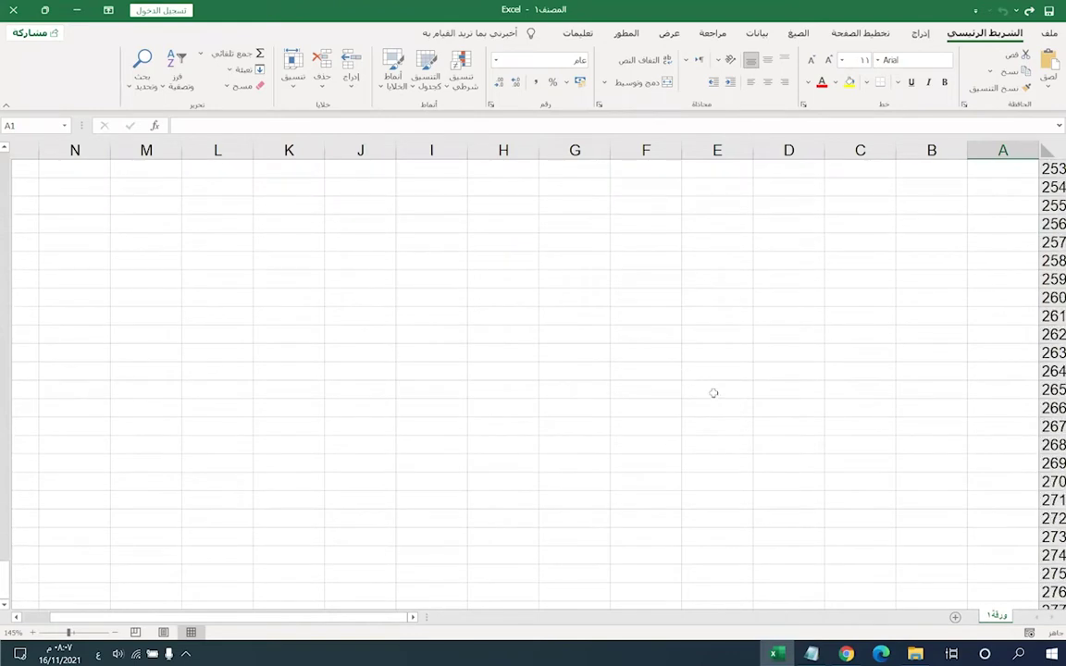
pyautogui.scroll(-5, 975, 458)
pyautogui.scroll(20, 976, 458)
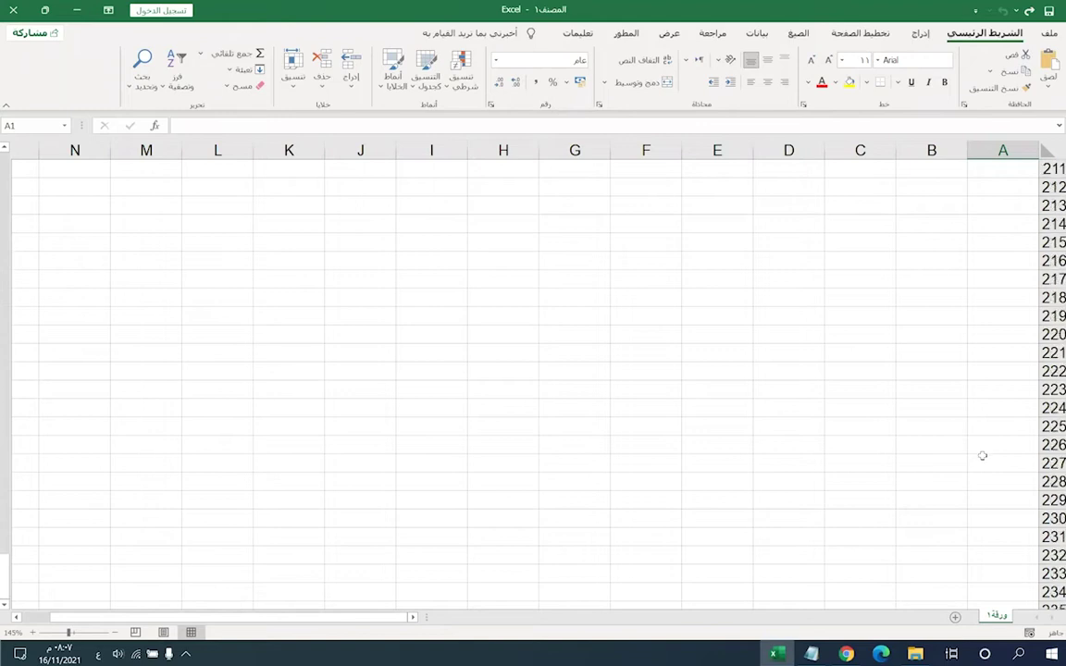
pyautogui.scroll(20, 186, 434)
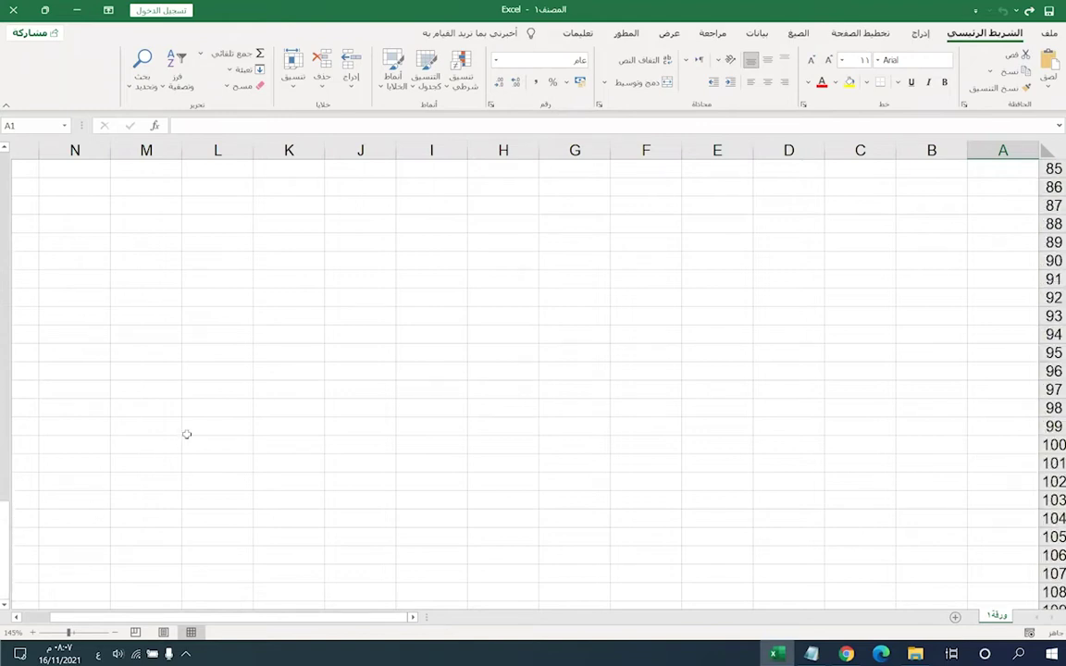
pyautogui.scroll(3, 187, 434)
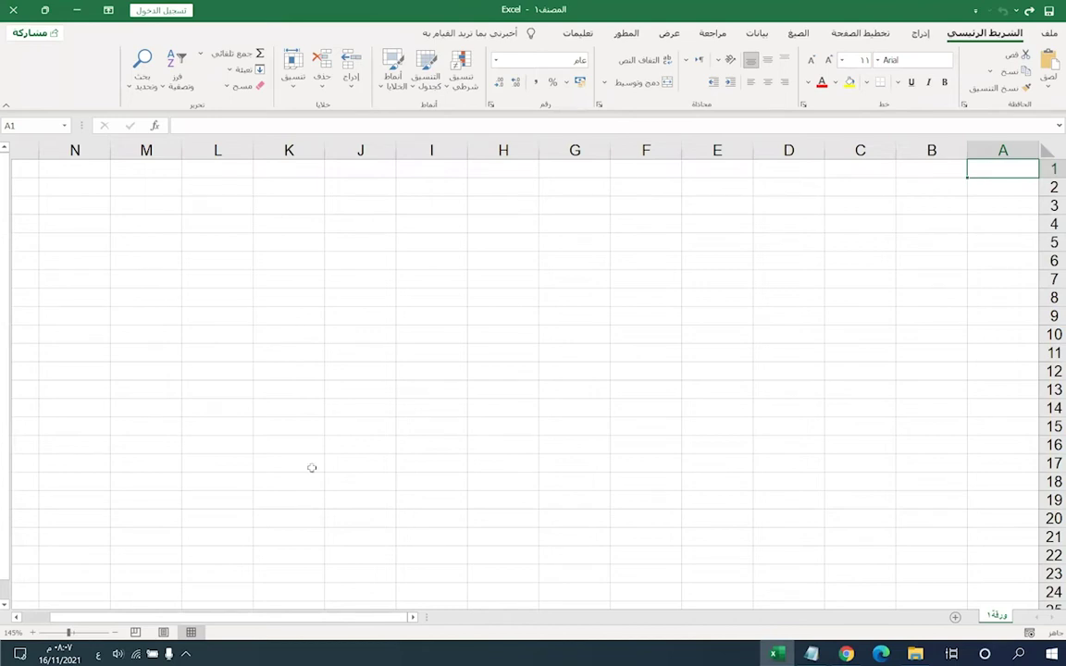
# - Zoom the sheet to 175% and select cell A1
pyautogui.click(940, 187)
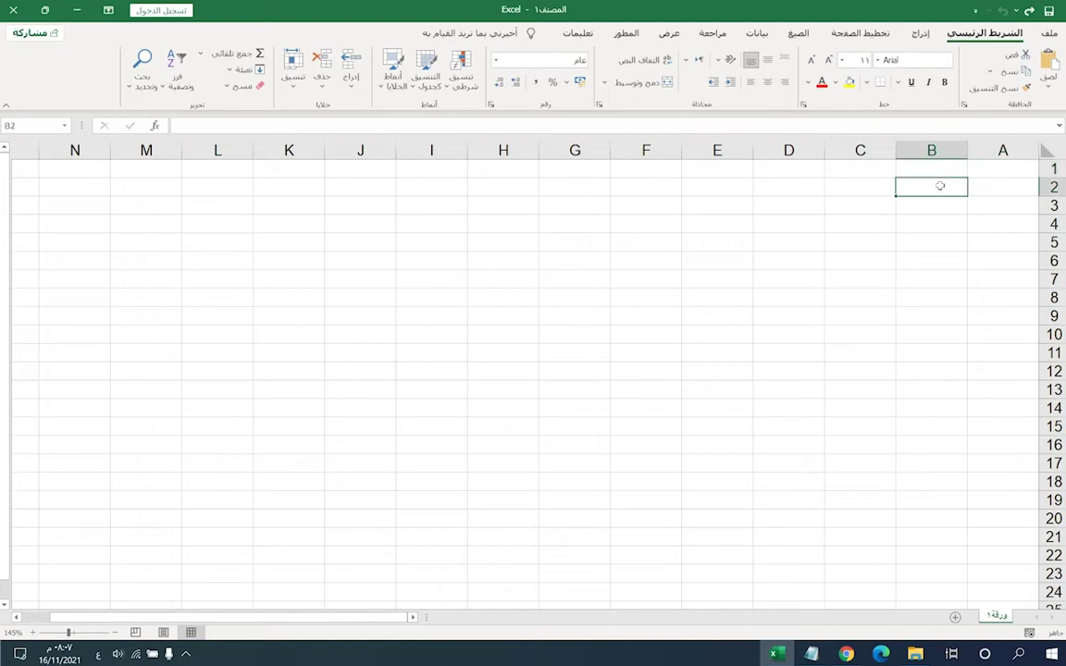
pyautogui.hotkey('ctrl', 'Home')
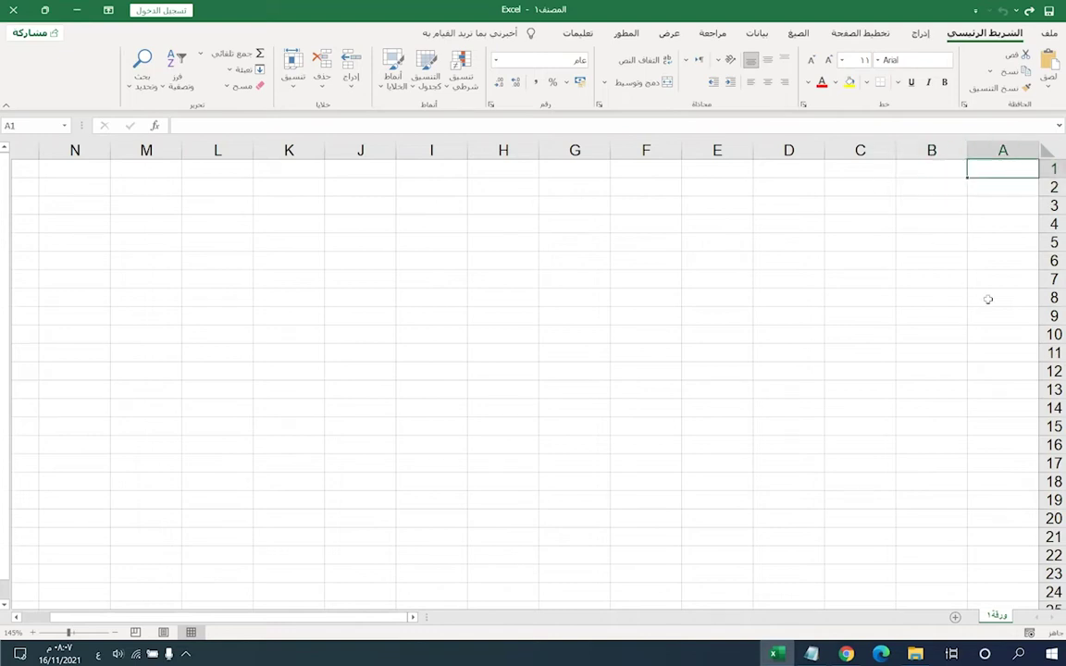
pyautogui.keyDown('ctrl'); pyautogui.scroll(2, 877, 342); pyautogui.keyUp('ctrl')
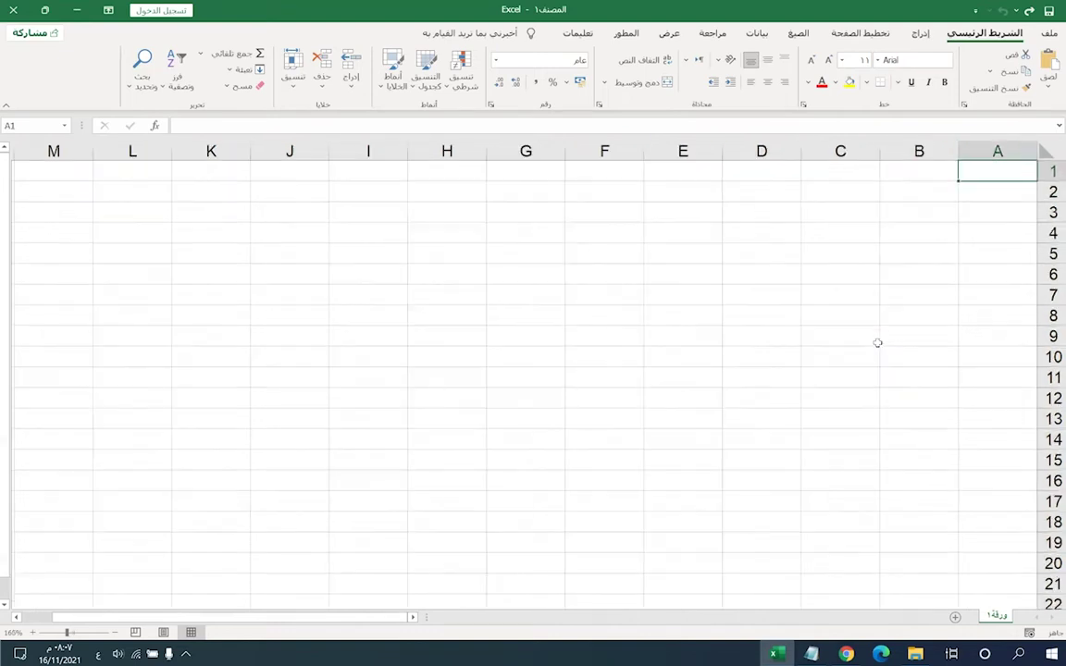
pyautogui.click(908, 181)
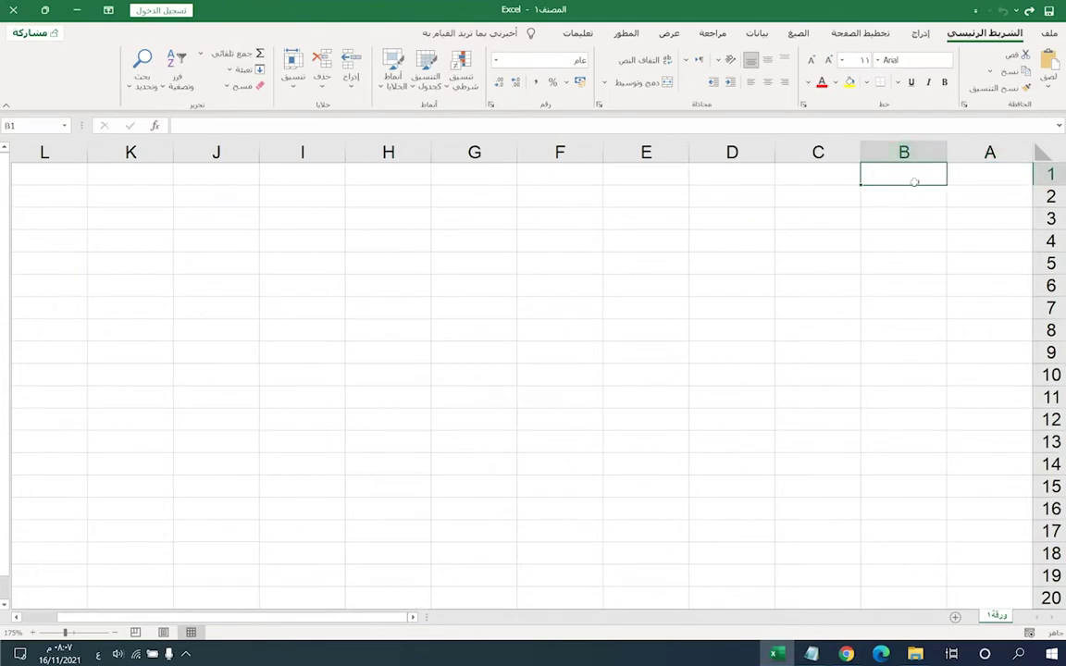
pyautogui.click(974, 179)
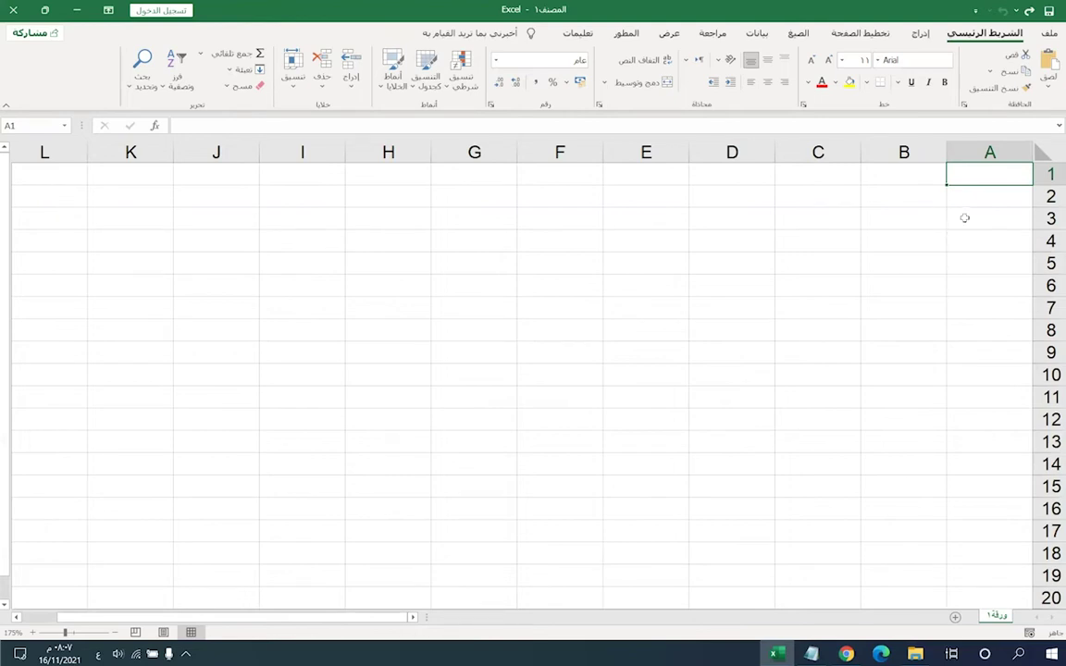
pyautogui.click(950, 198)
pyautogui.click(968, 175)
# - Enter the title 'درجات الطلاب' in cell A1 and reselect it
pyautogui.click(892, 194)
pyautogui.write('ط')
pyautogui.press('BackSpace')
pyautogui.write('درجات الطلاب')
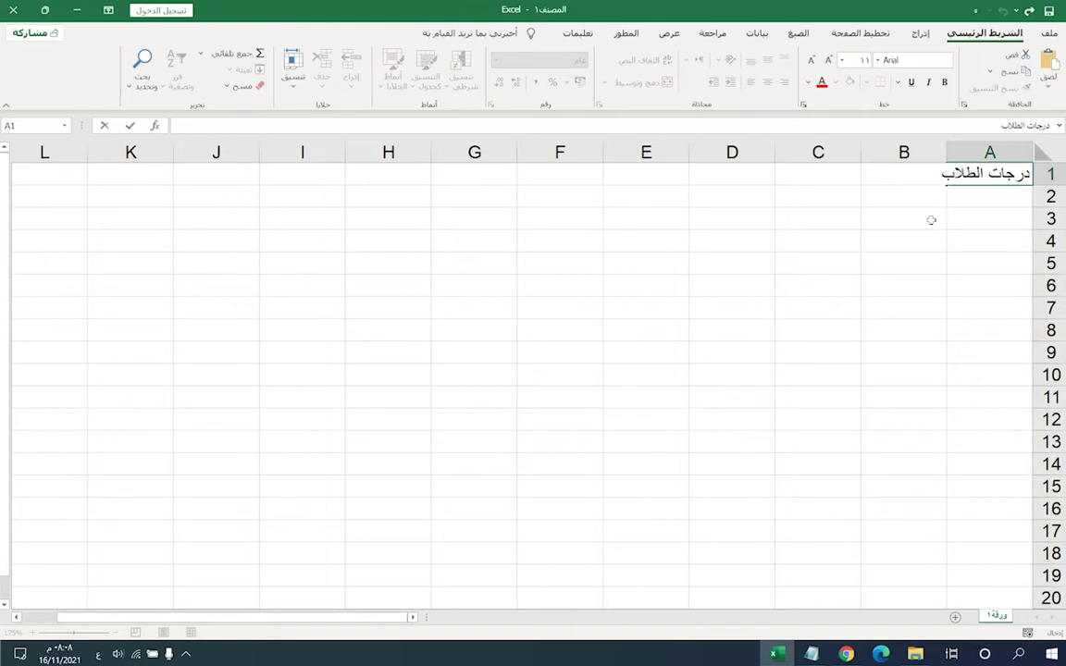
pyautogui.press('Return')
pyautogui.press('Up')
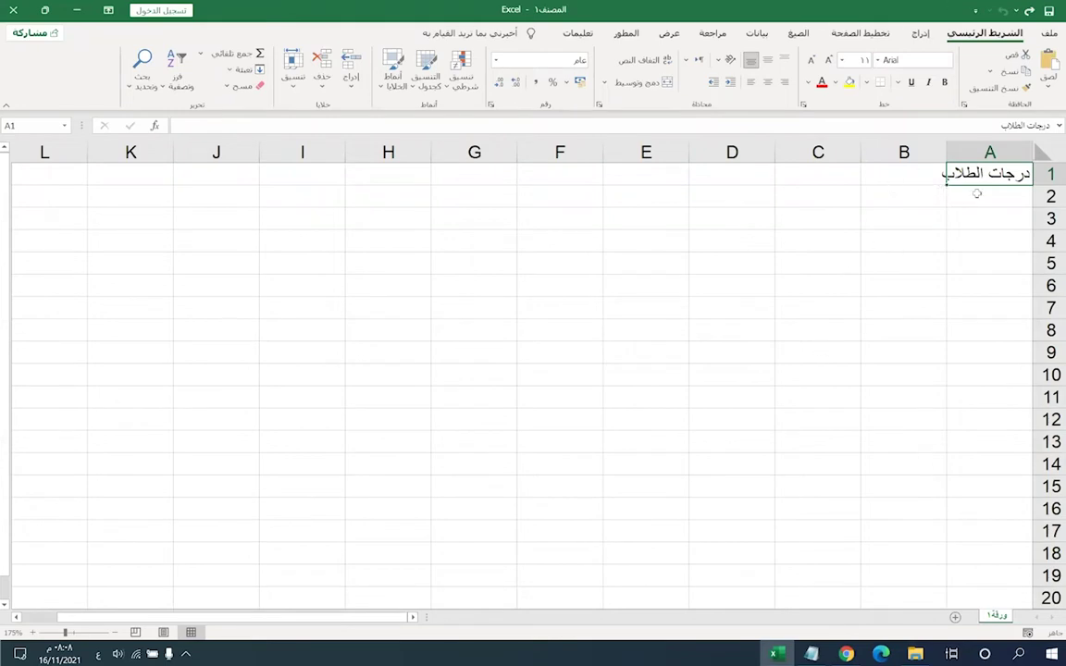
pyautogui.click(911, 172)
pyautogui.click(953, 174)
# - Enter the headings 'رقم الطالب' and 'اسم الطالب' in cells A2 and B2
pyautogui.click(972, 201)
pyautogui.click(893, 200)
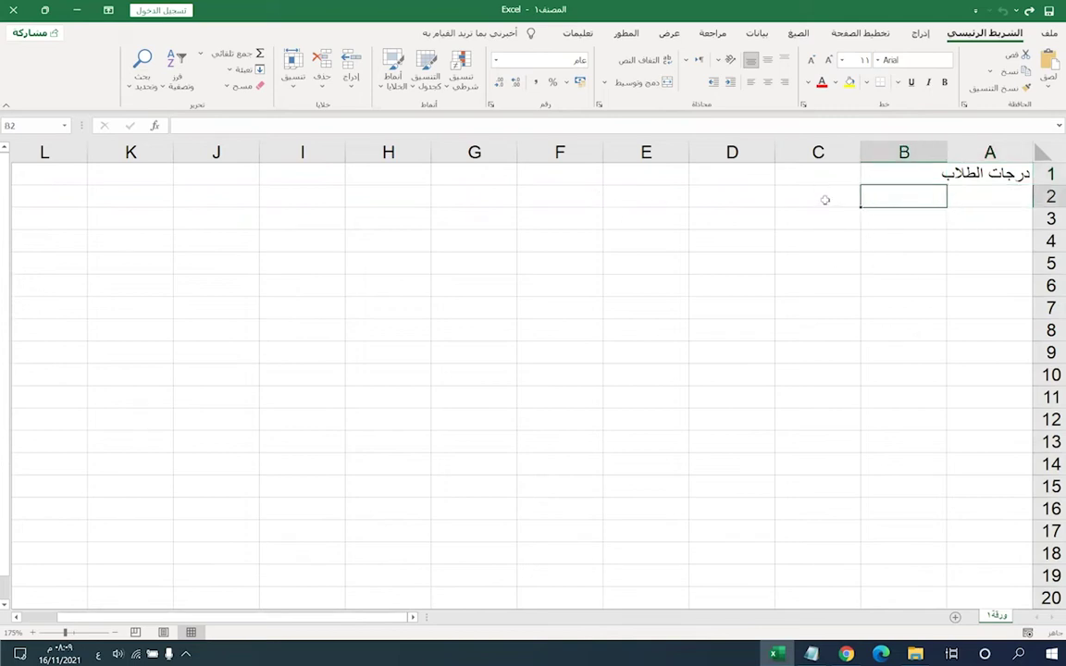
pyautogui.click(818, 199)
pyautogui.click(720, 197)
pyautogui.click(657, 201)
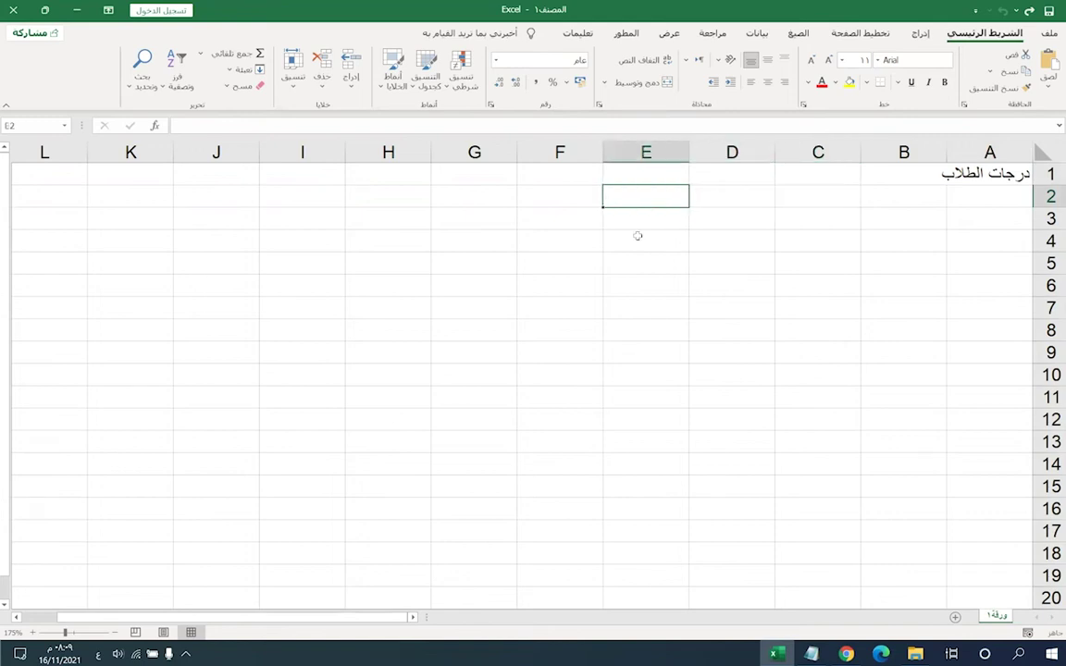
pyautogui.click(729, 202)
pyautogui.click(971, 200)
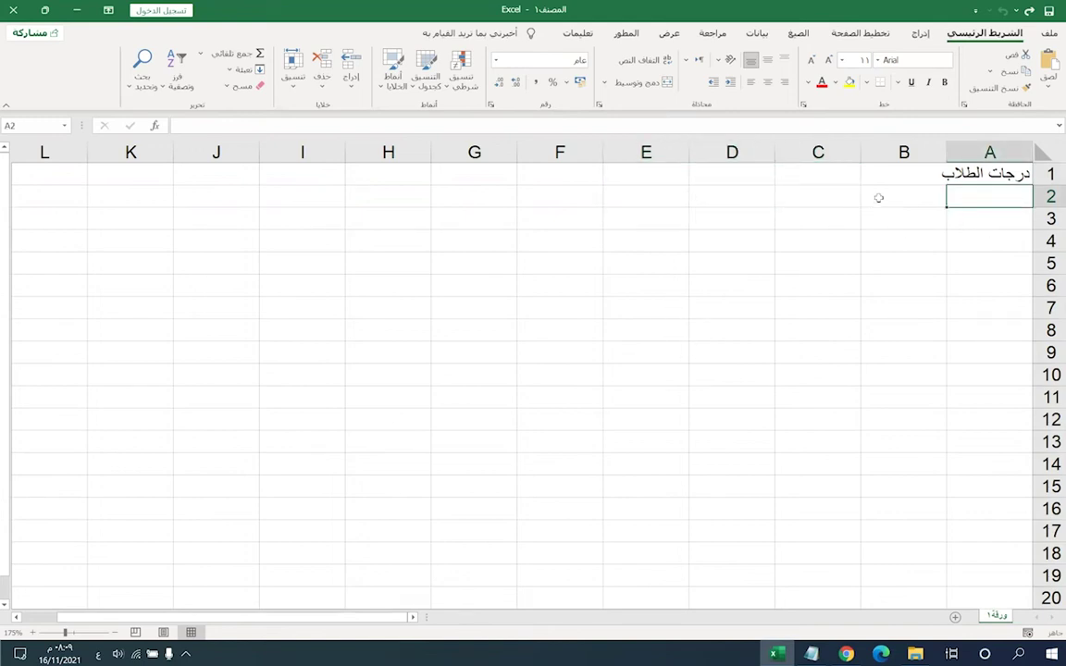
pyautogui.write('رقم')
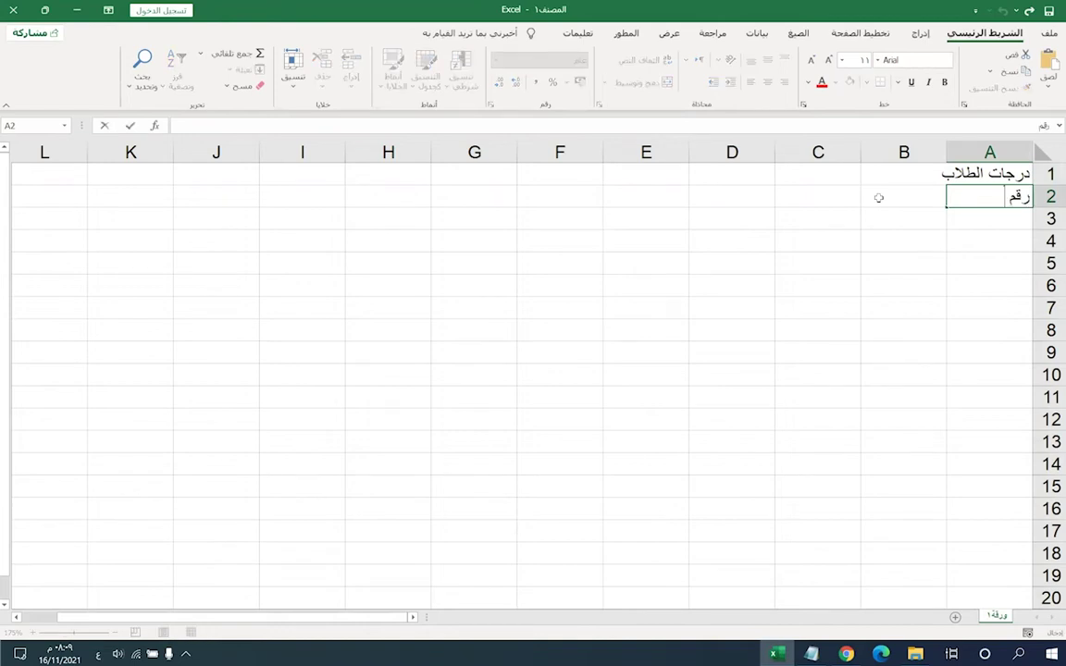
pyautogui.write(' الطالب')
pyautogui.click(880, 198)
pyautogui.write('اسم')
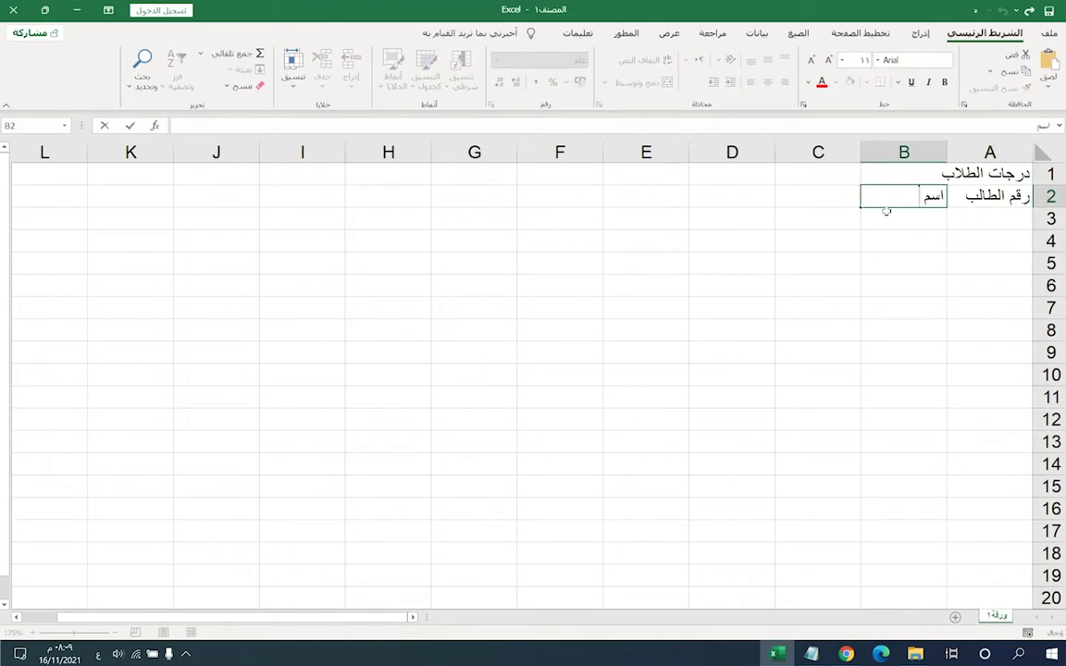
pyautogui.write(' الطالب')
pyautogui.press('Tab')
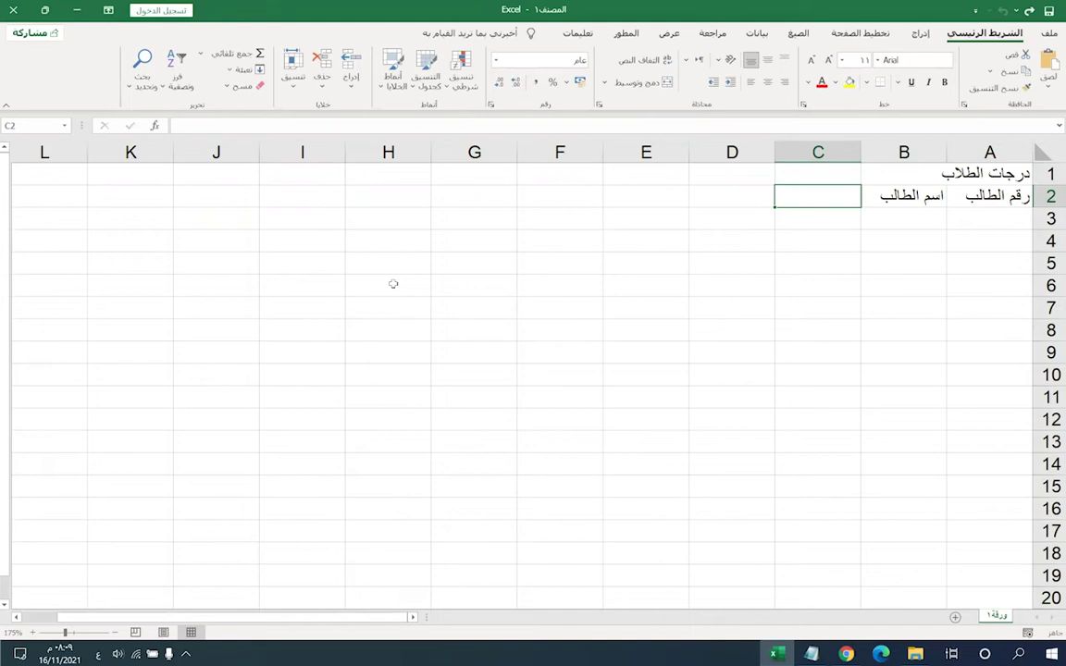
# - Add subject headings الأحياء, الجغرافيا, الفيزياء and كيمياء in C2 through F2
pyautogui.write('ا')
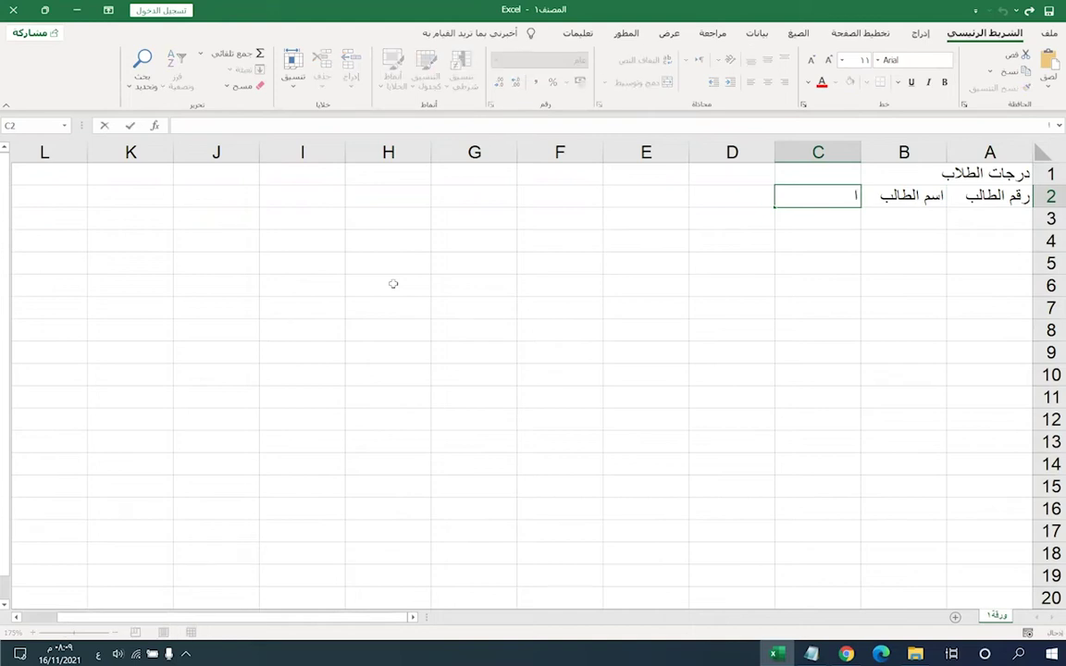
pyautogui.write('لأحياء')
pyautogui.press('Tab')
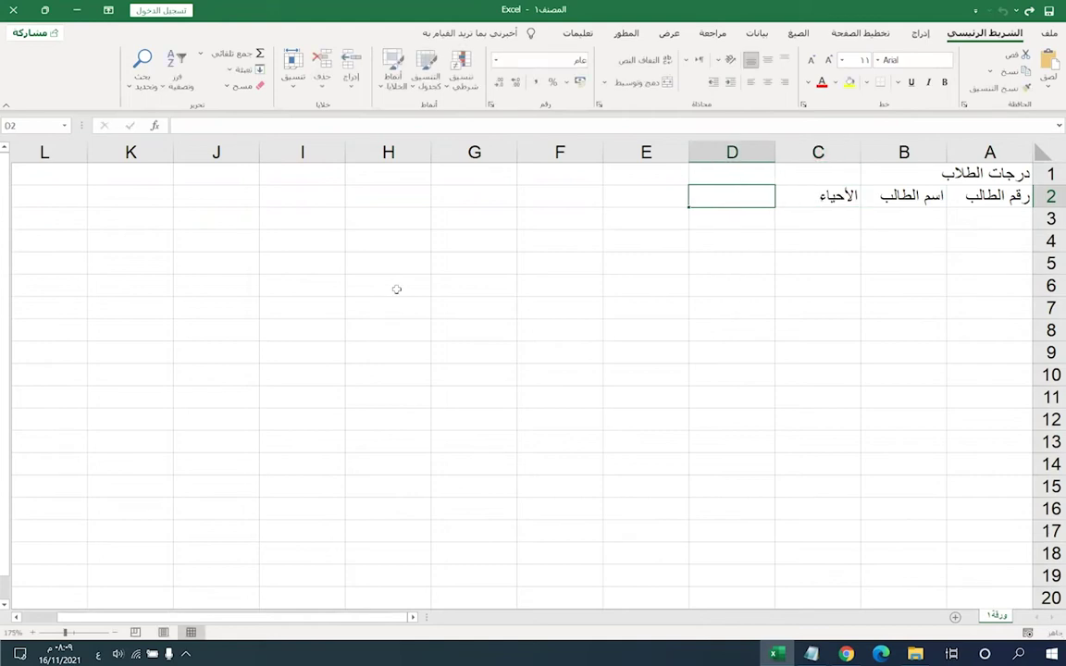
pyautogui.write('لج')
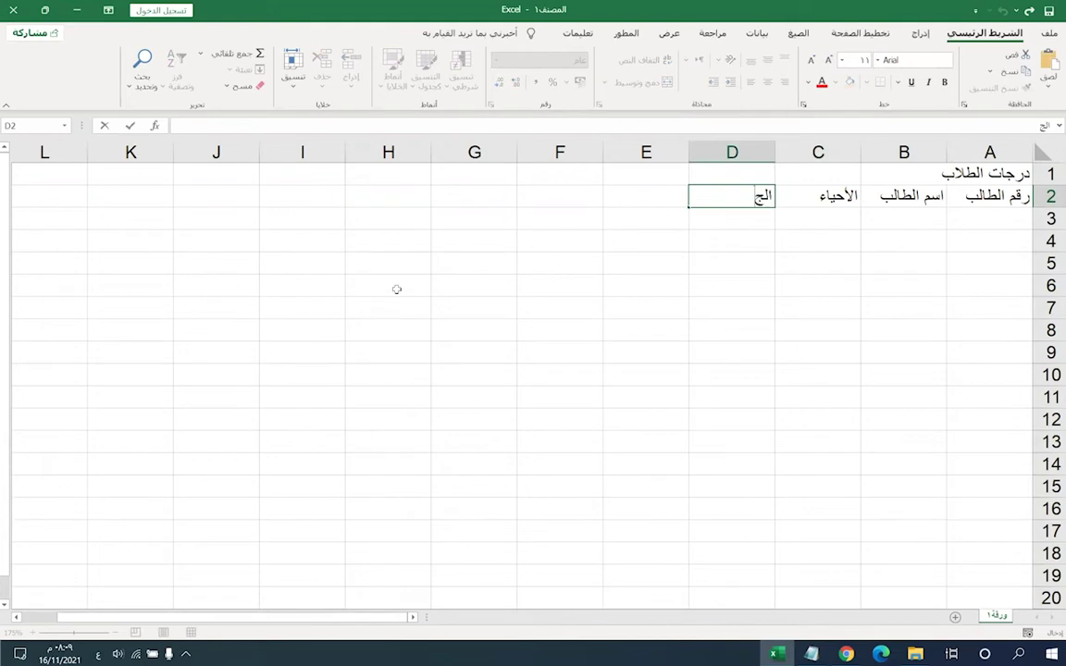
pyautogui.write('غرافيا')
pyautogui.press('Tab')
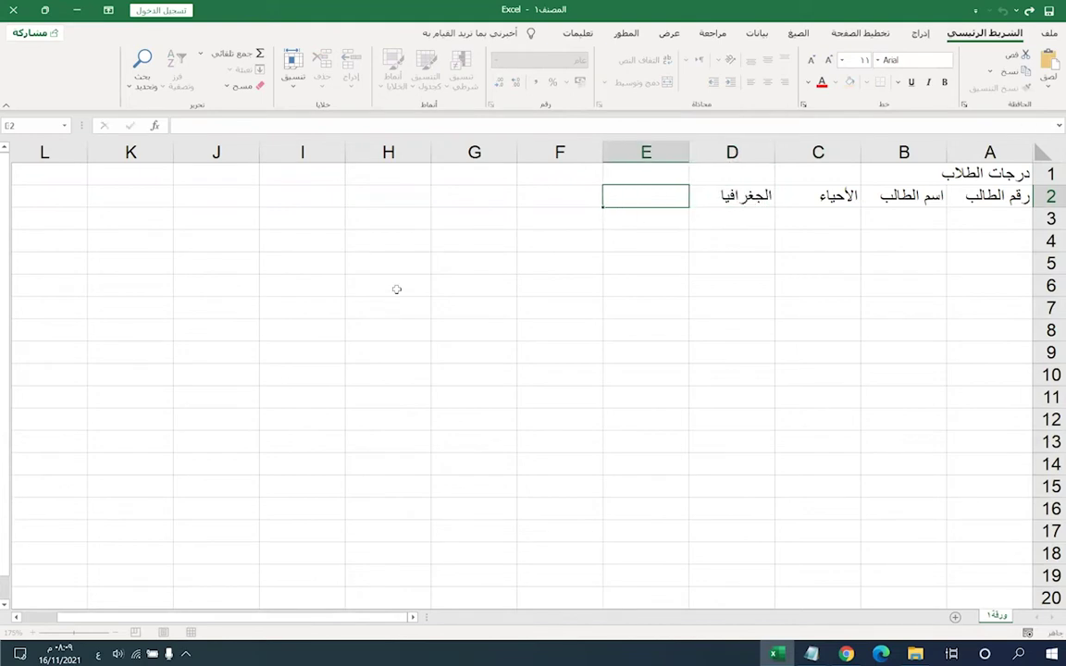
pyautogui.write('ا')
pyautogui.write('لع')
pyautogui.press('BackSpace')
pyautogui.press('BackSpace')
pyautogui.press('BackSpace')
pyautogui.write('الفيزياء')
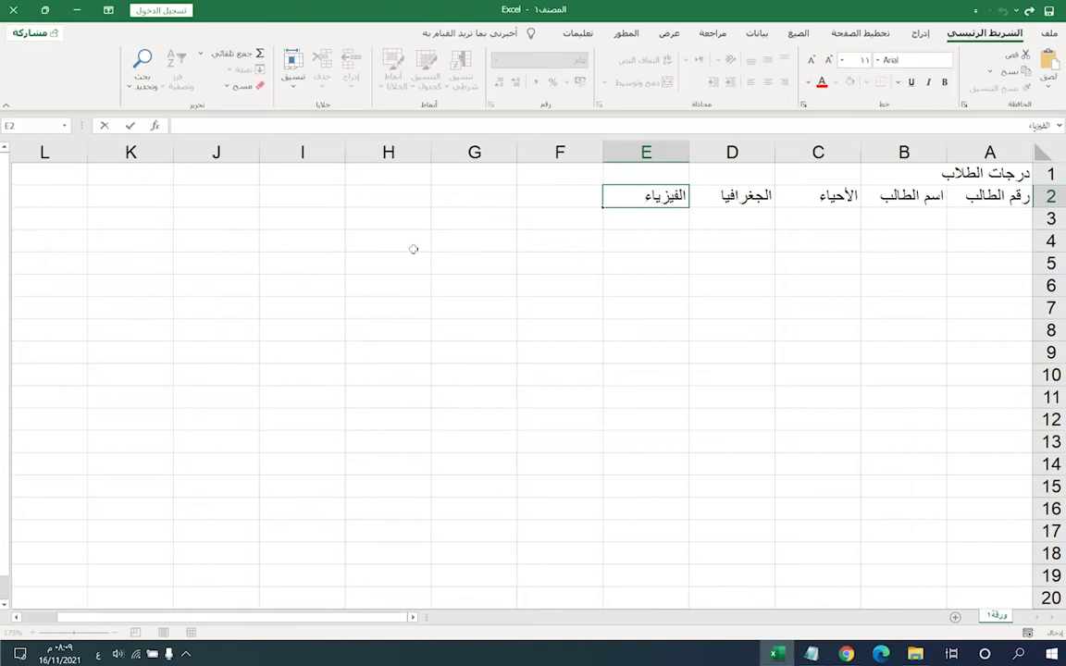
pyautogui.click(545, 200)
pyautogui.write('كيمياء')
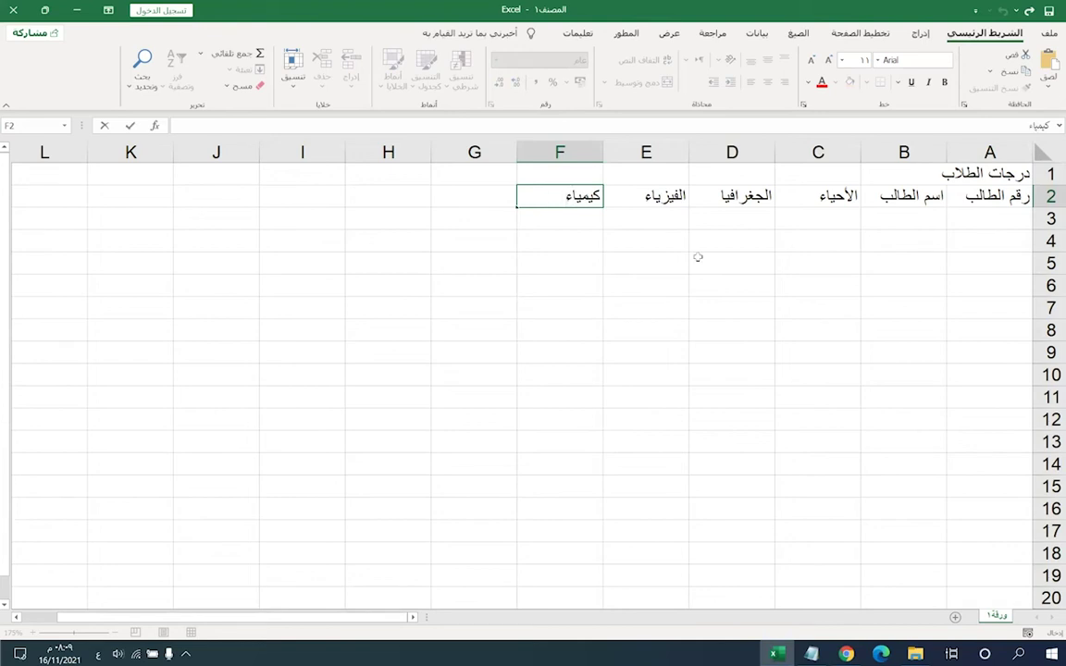
# - Retype the Physics heading in E2 as 'الفيزياء'
pyautogui.click(626, 219)
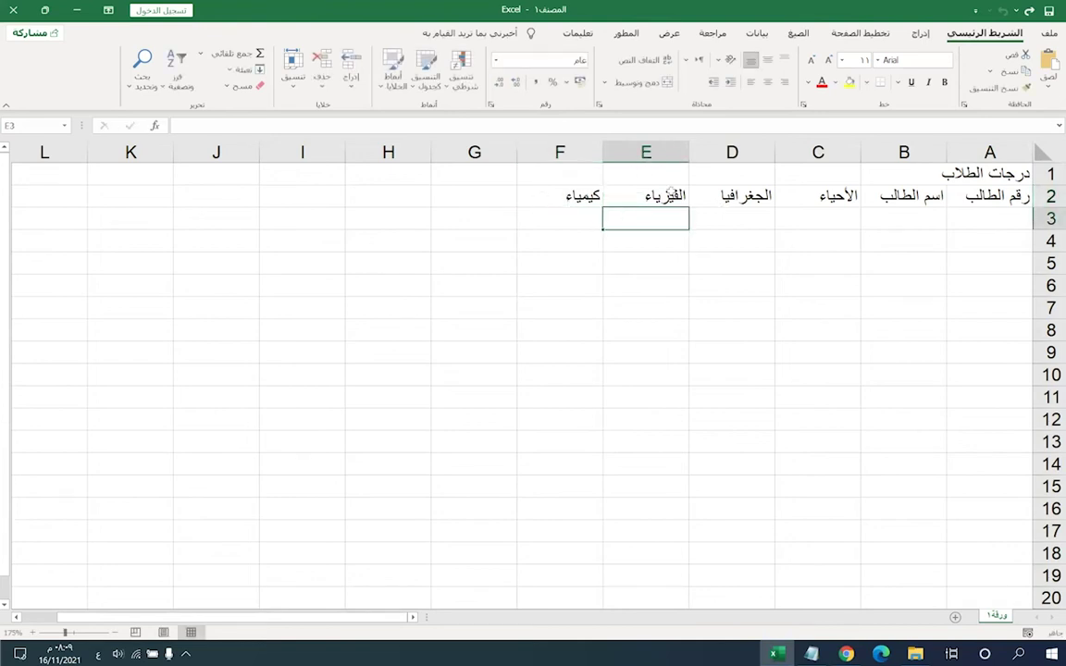
pyautogui.click(611, 198)
pyautogui.write('فير')
pyautogui.press('BackSpace')
pyautogui.write('زي')
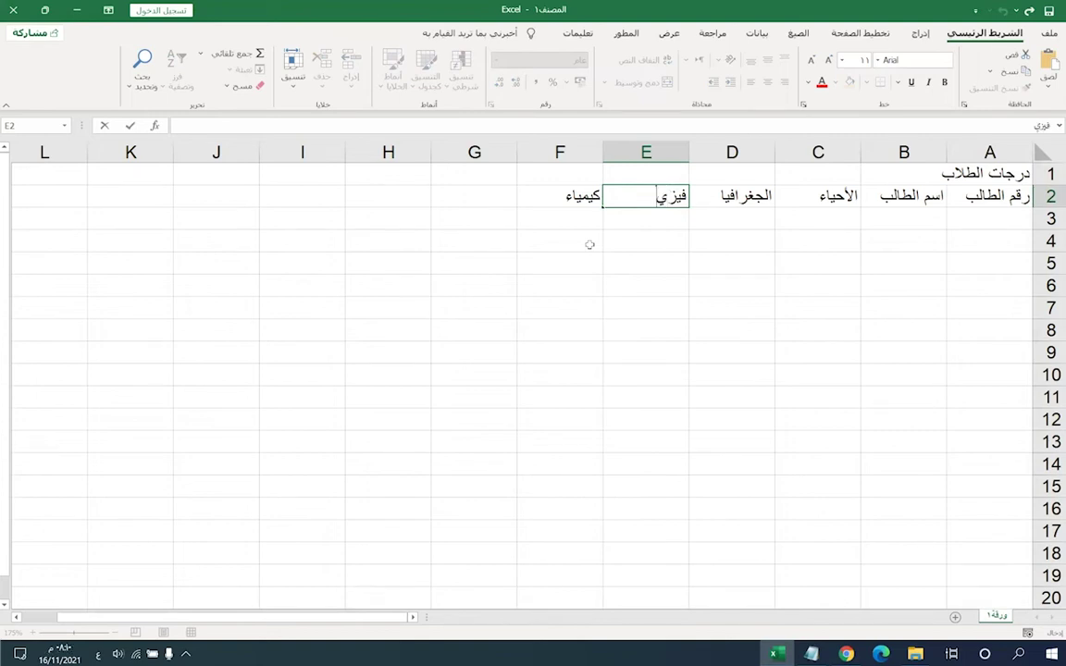
pyautogui.press('BackSpace')
pyautogui.press('BackSpace')
pyautogui.press('BackSpace')
pyautogui.press('BackSpace')
pyautogui.write('الفيزياء')
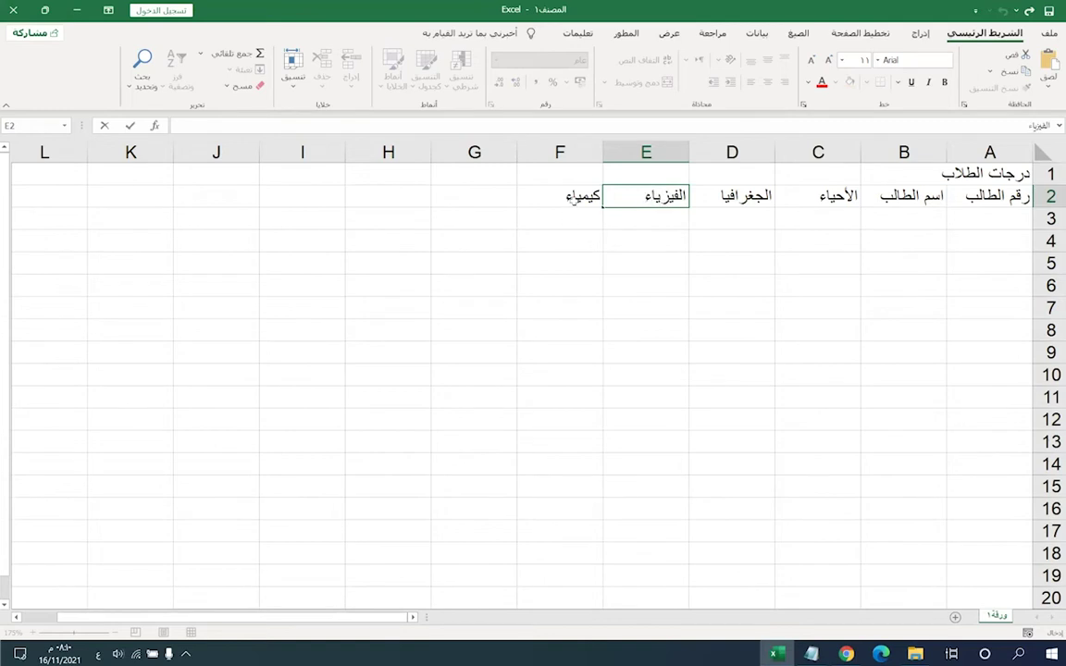
# - Replace the F2 heading with 'الكيمياء' and review the heading row
pyautogui.click(568, 198)
pyautogui.write('الكيمياء')
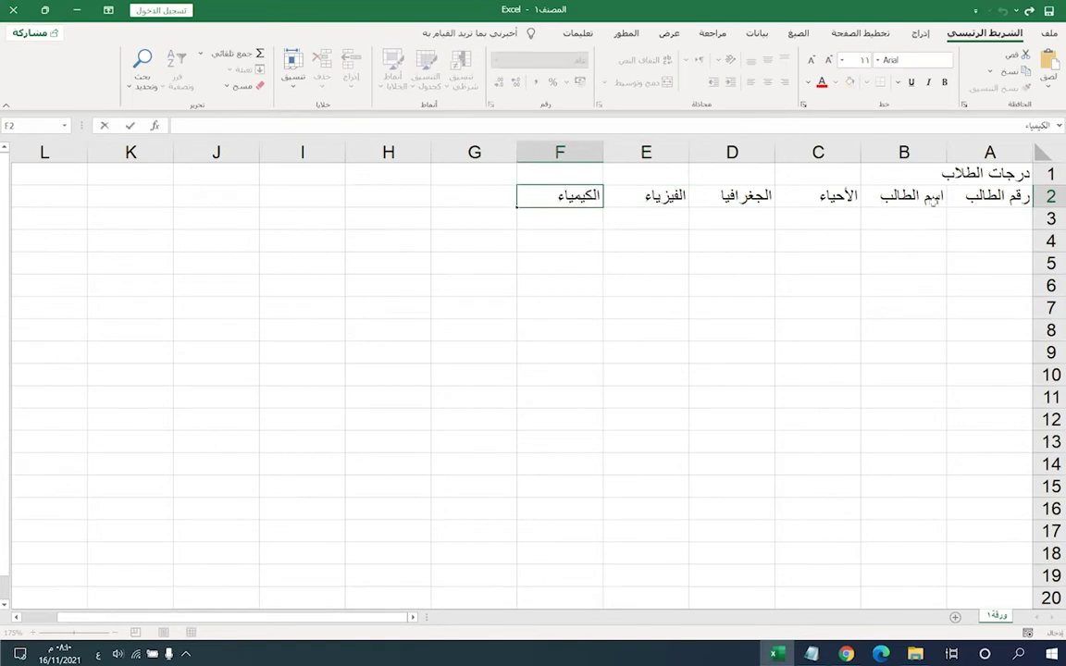
pyautogui.press('Return')
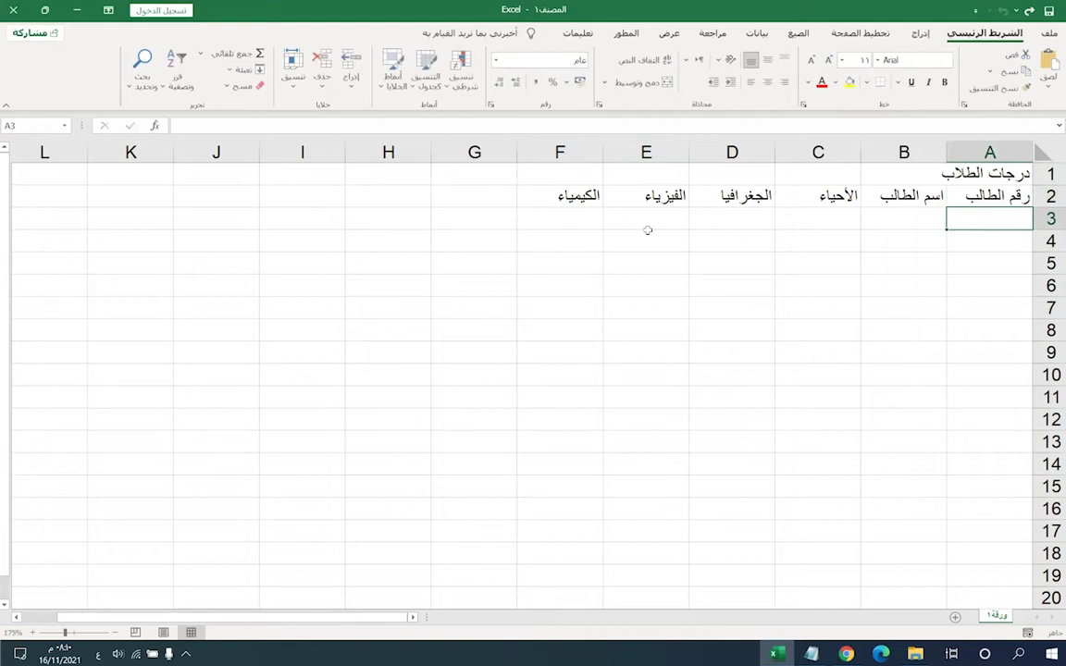
pyautogui.press('Up')
pyautogui.press('Left')
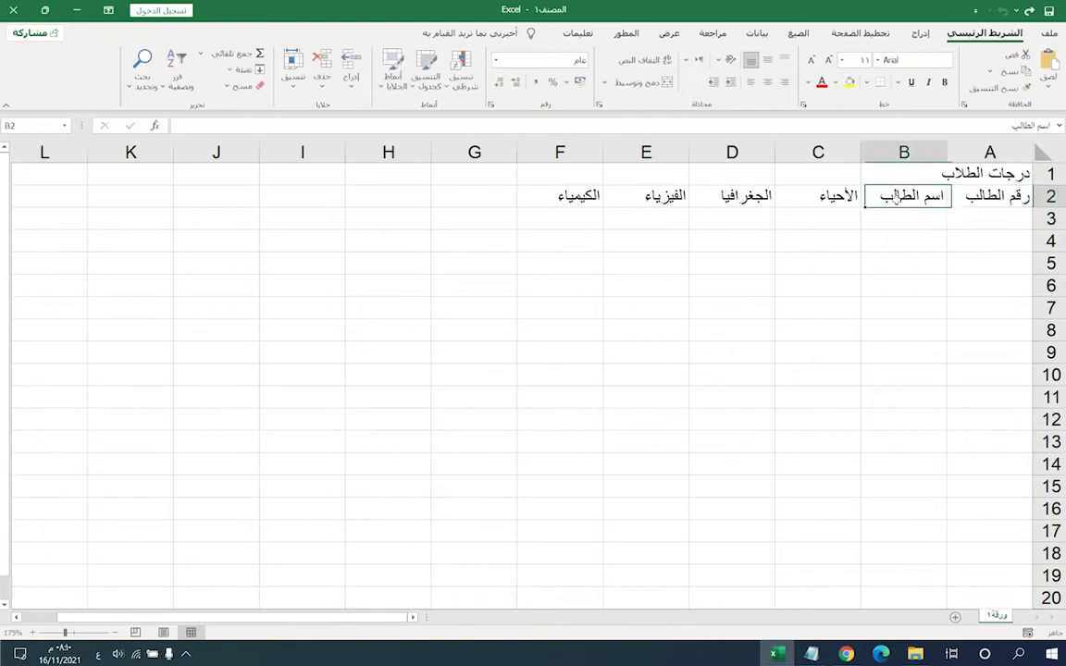
pyautogui.press('Left')
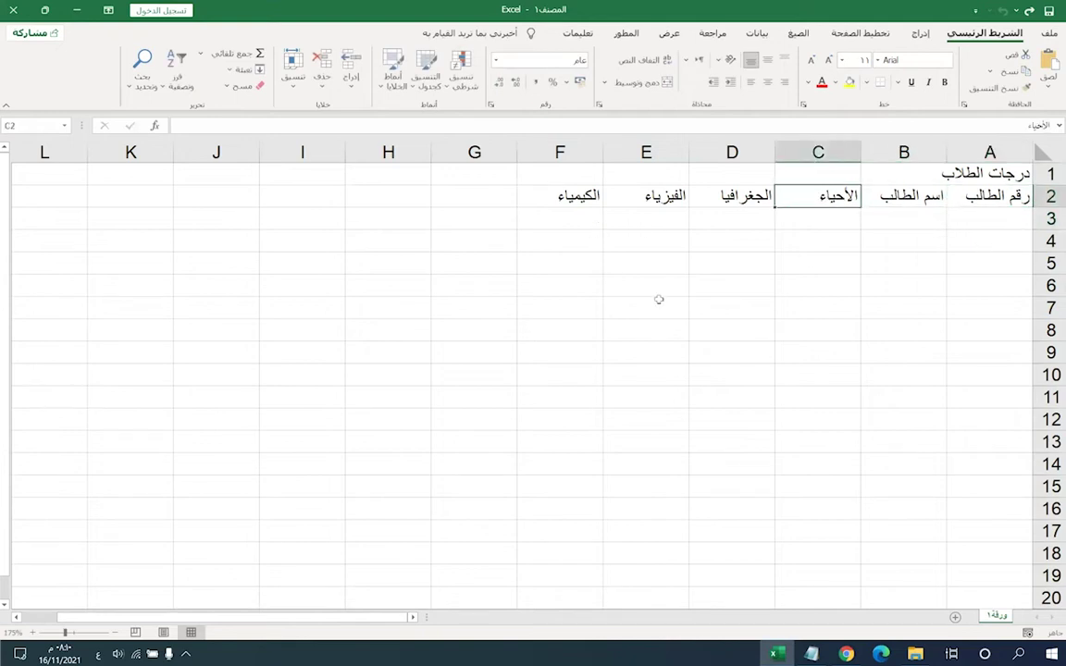
pyautogui.click(900, 217)
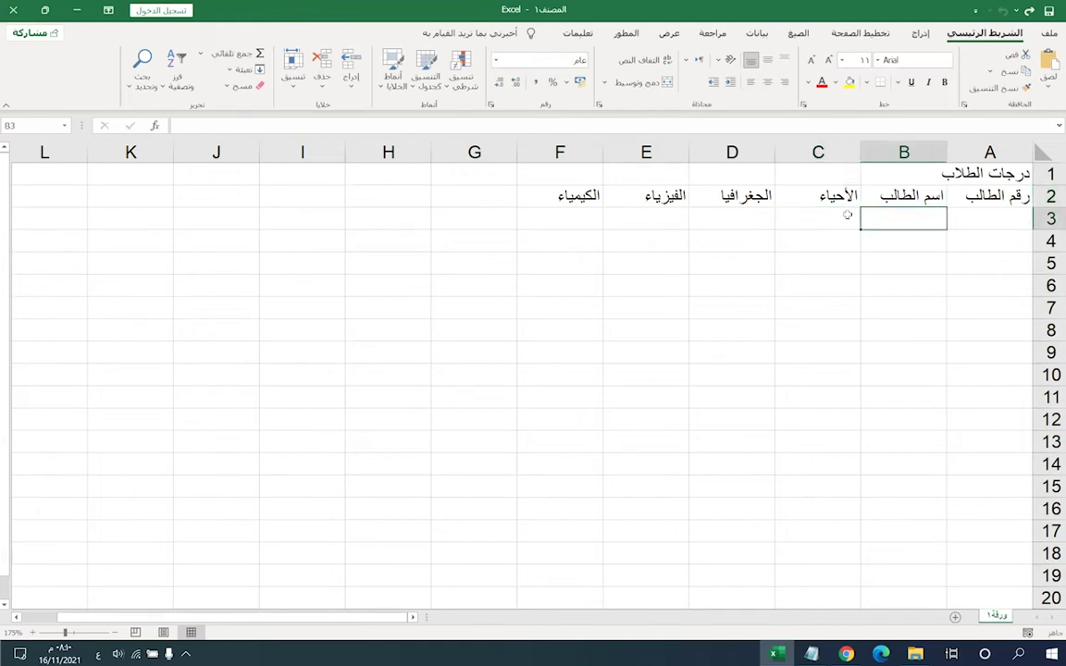
pyautogui.press('Right')
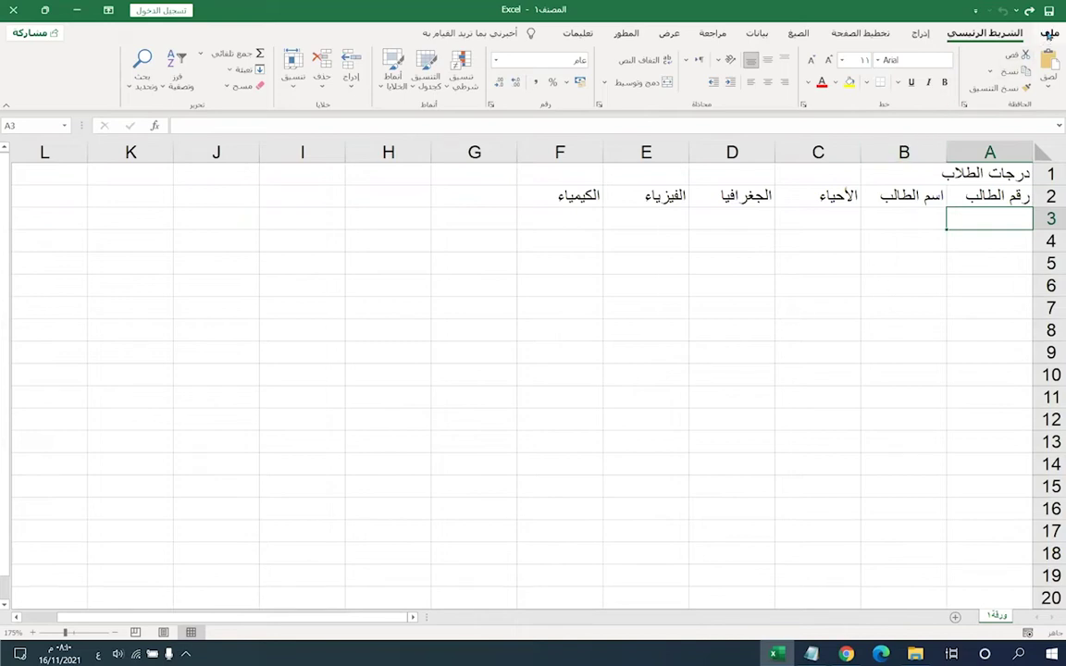
pyautogui.click(1049, 34)
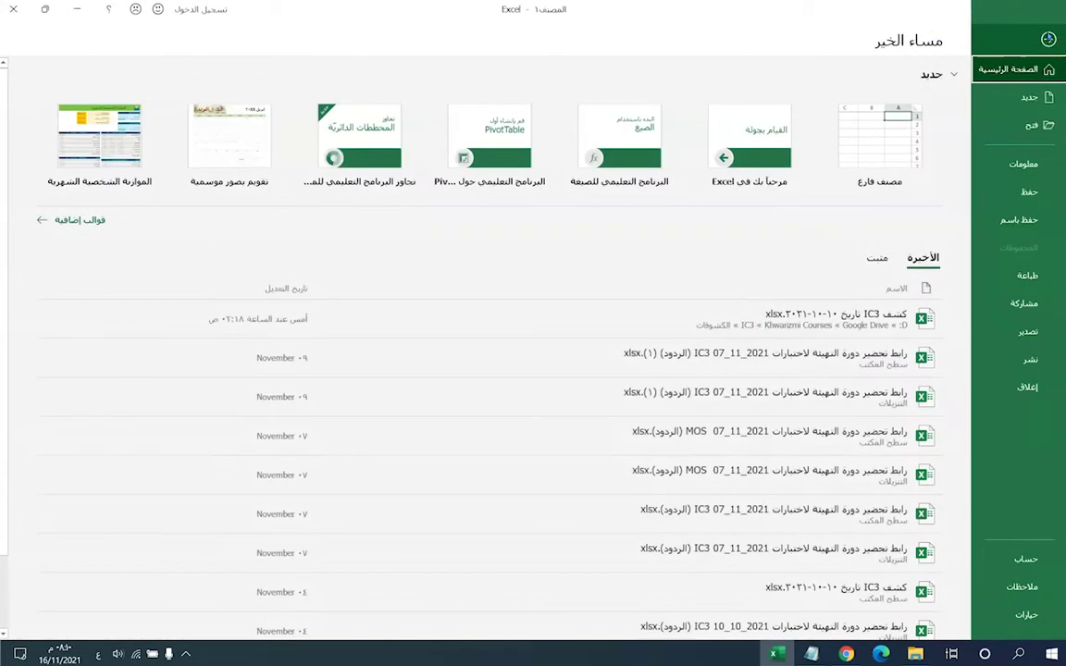
pyautogui.click(1021, 276)
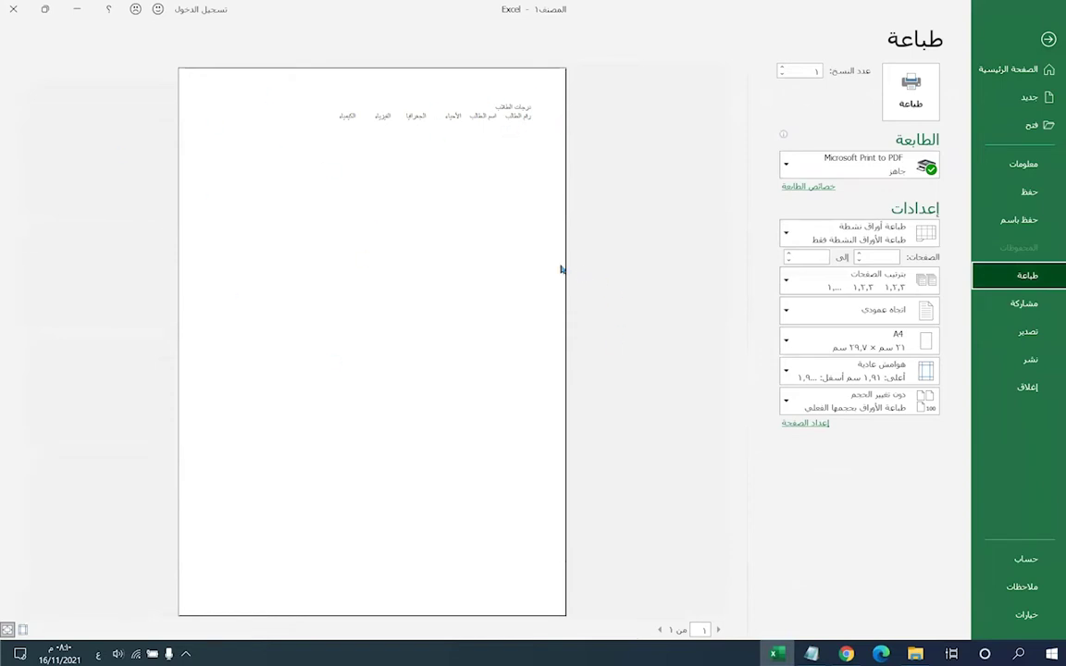
pyautogui.click(1025, 42)
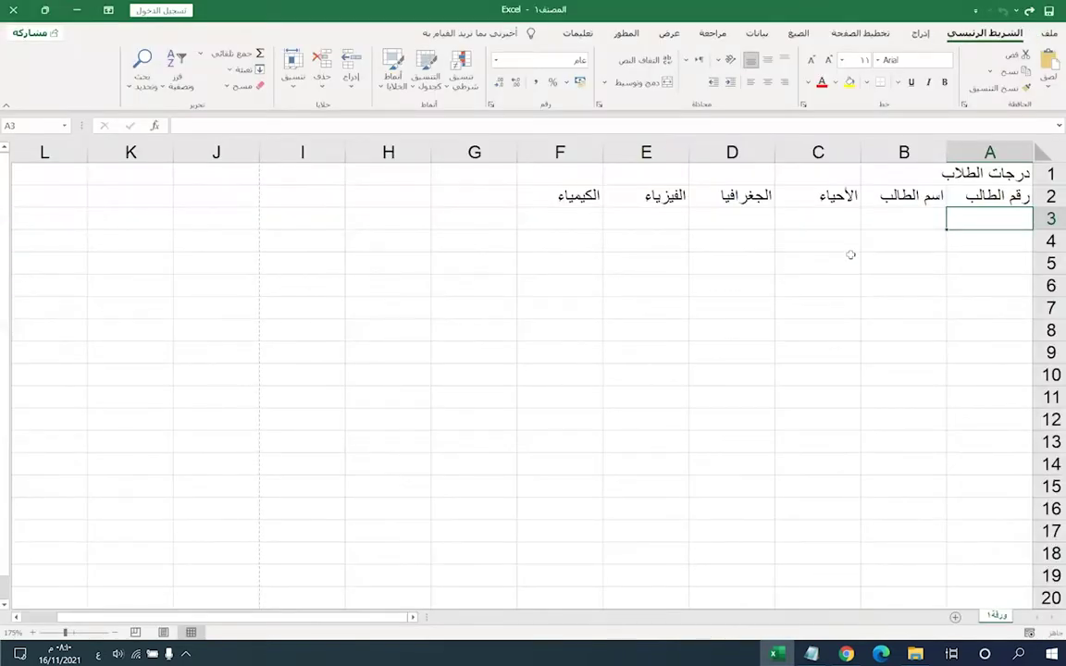
pyautogui.click(745, 220)
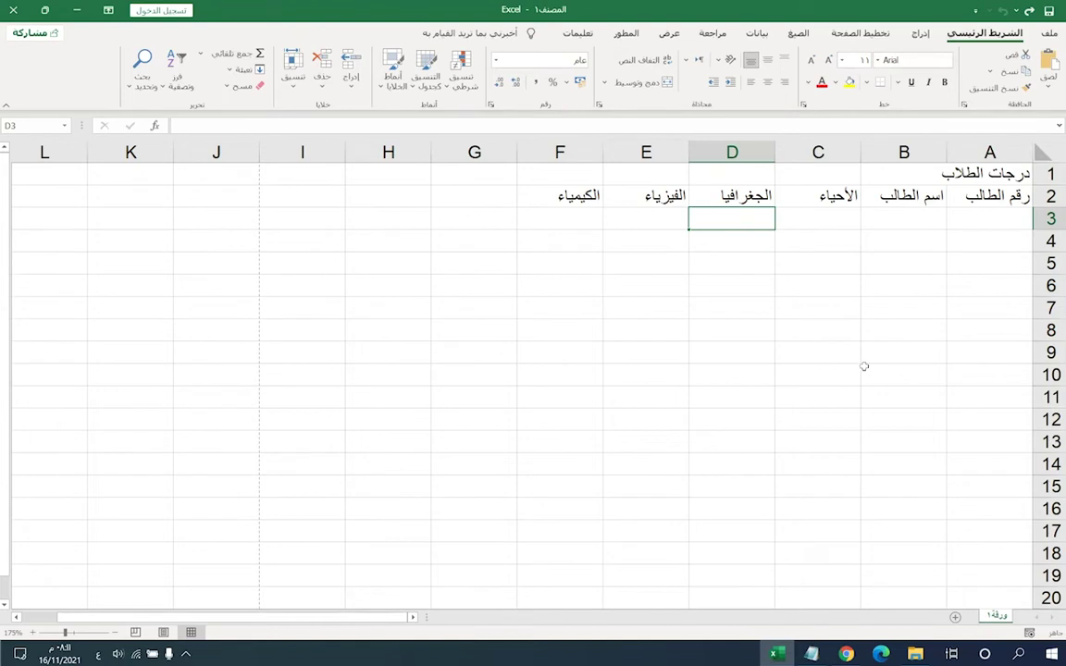
pyautogui.press('Right')
pyautogui.press('Right')
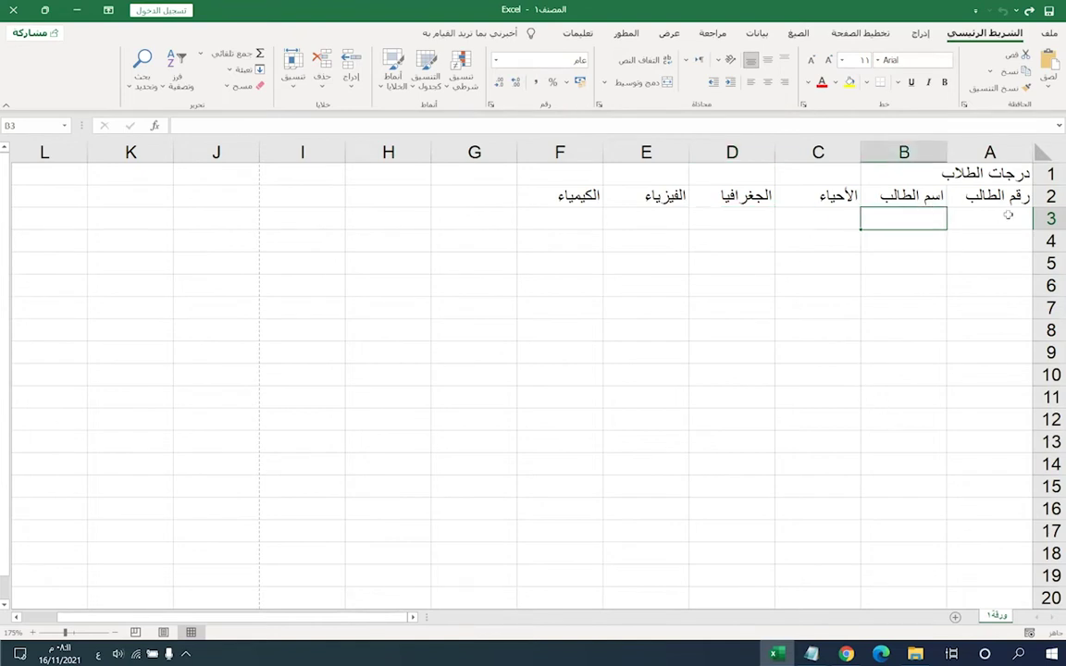
pyautogui.click(1009, 215)
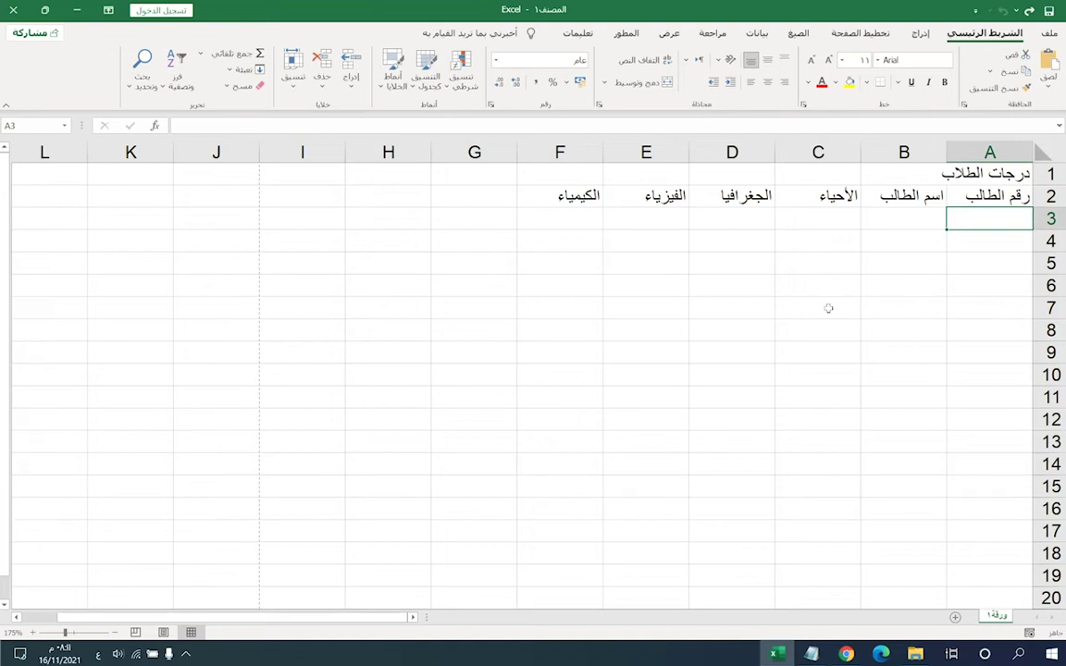
pyautogui.click(970, 195)
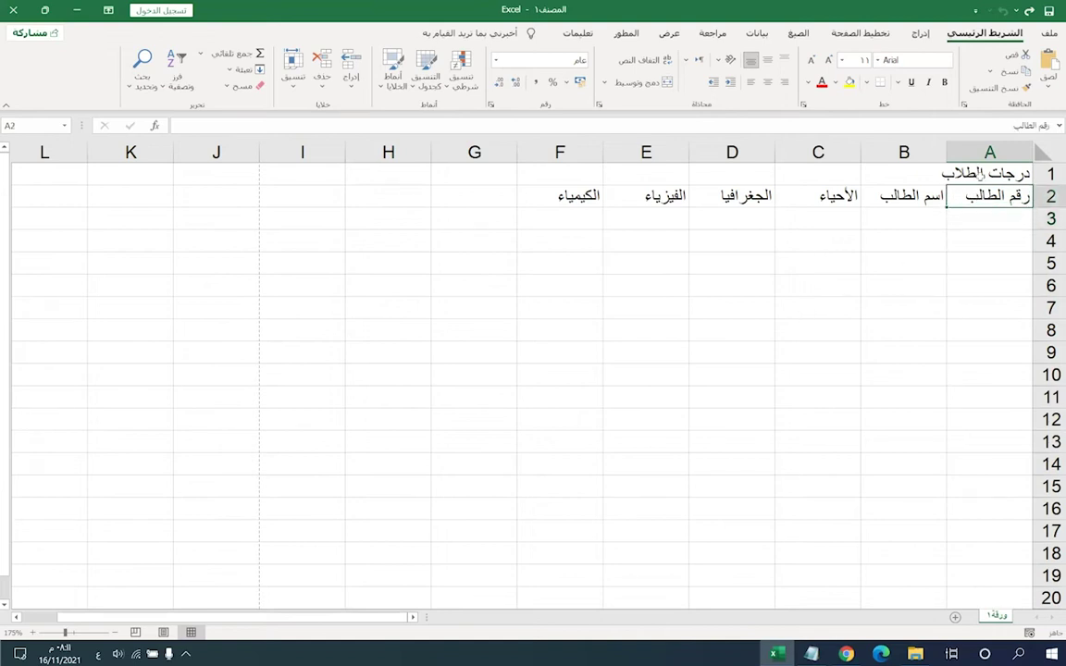
pyautogui.moveTo(978, 173); pyautogui.dragTo(565, 171)
pyautogui.click(902, 195)
pyautogui.moveTo(972, 173); pyautogui.dragTo(527, 172)
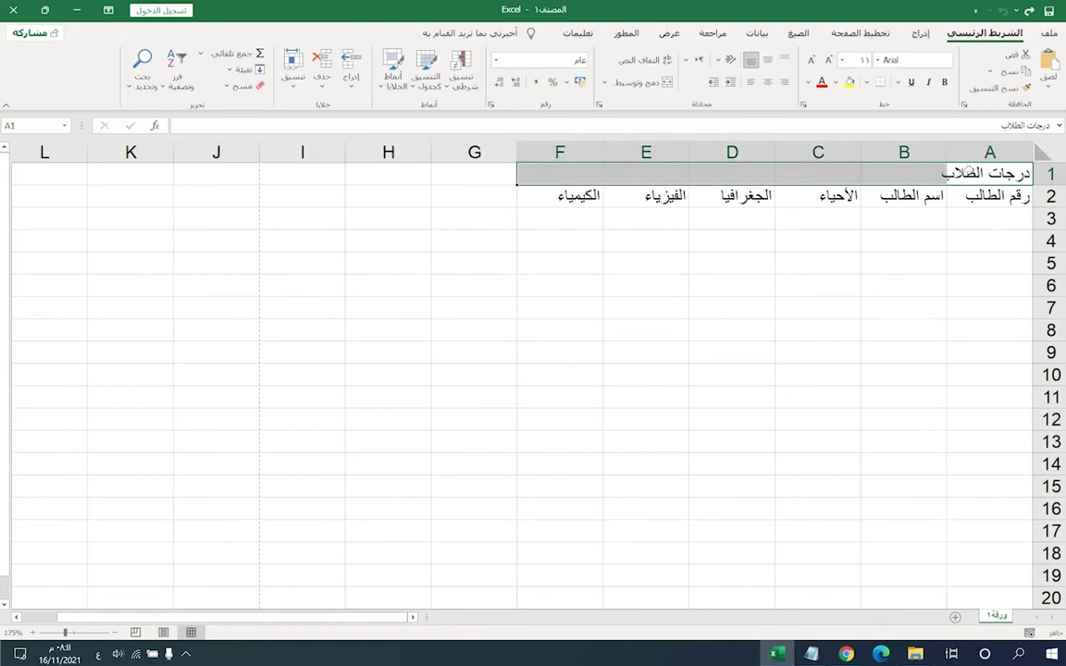
# - Merge and centre the 'درجات الطلاب' title across cells A1:F1
pyautogui.click(694, 199)
pyautogui.moveTo(576, 176); pyautogui.dragTo(944, 176)
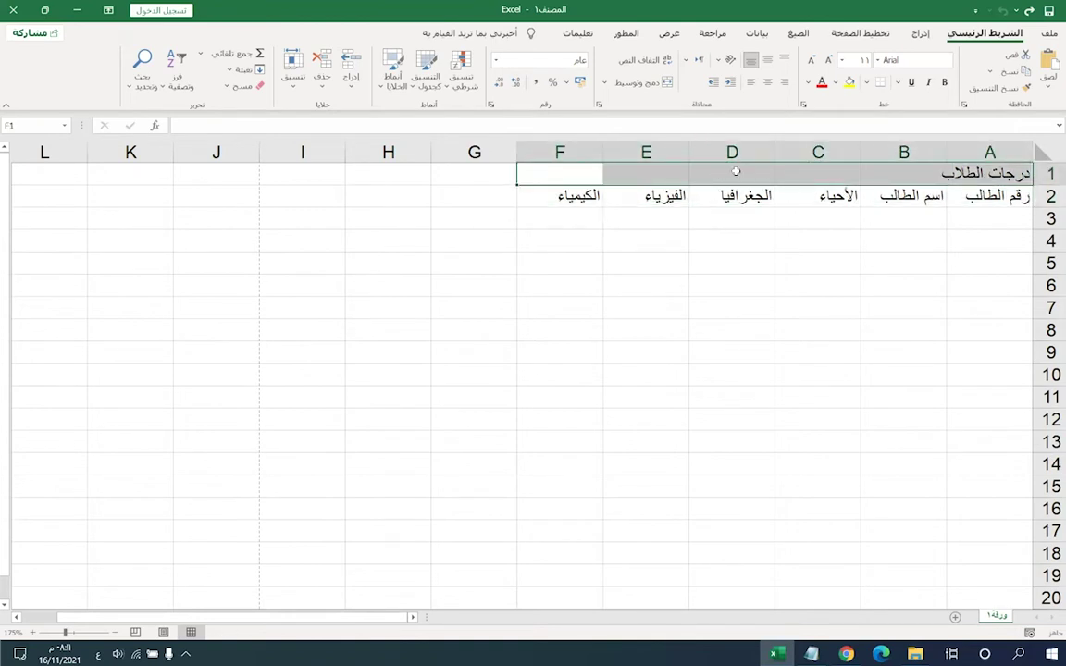
pyautogui.click(651, 87)
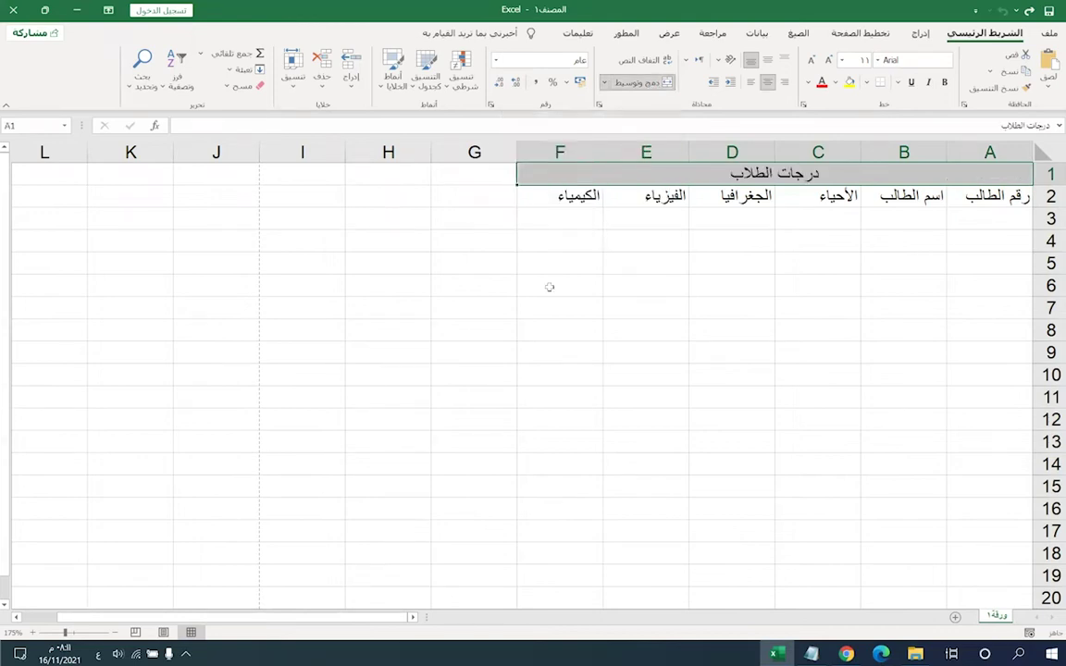
pyautogui.click(668, 196)
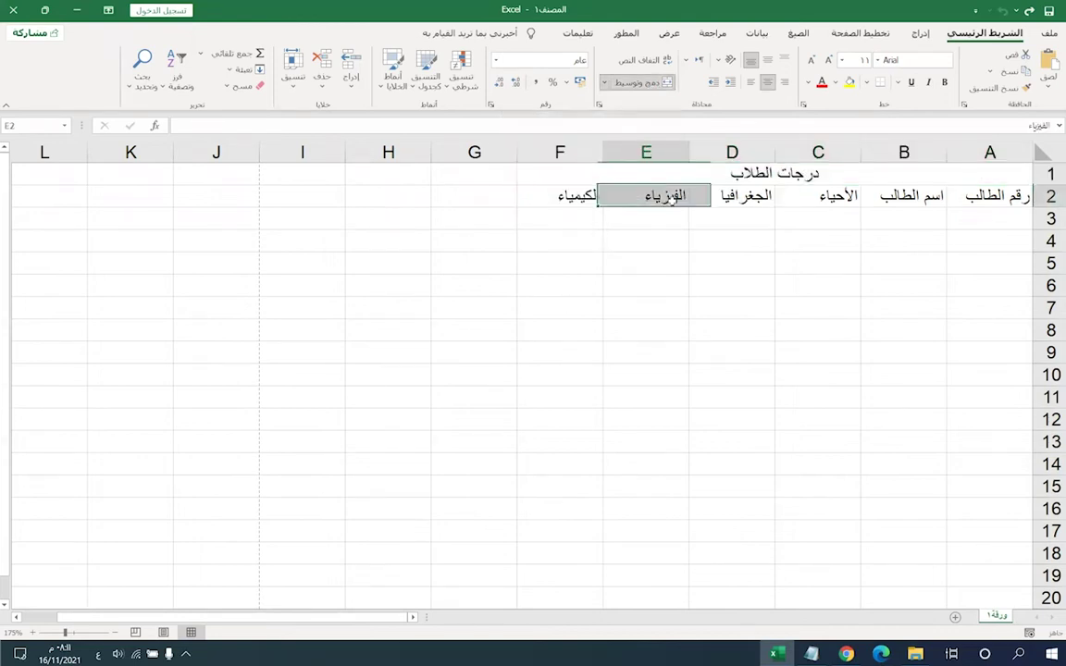
pyautogui.click(777, 183)
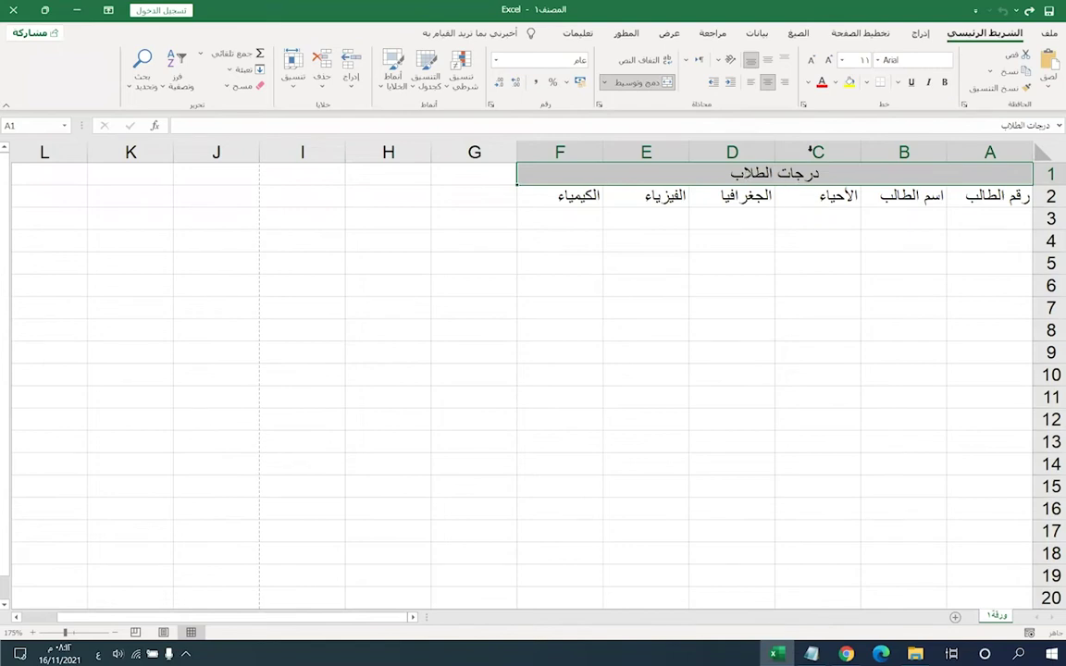
# - Apply an orange fill colour to the merged 'درجات الطلاب' title cell
pyautogui.click(837, 84)
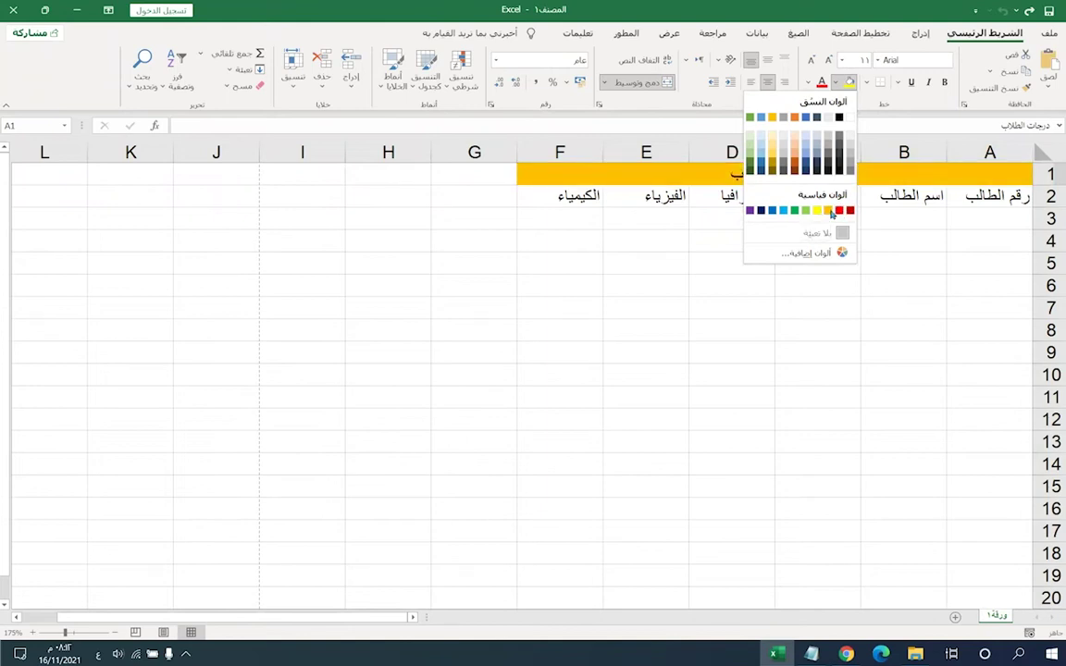
pyautogui.click(831, 214)
pyautogui.click(801, 196)
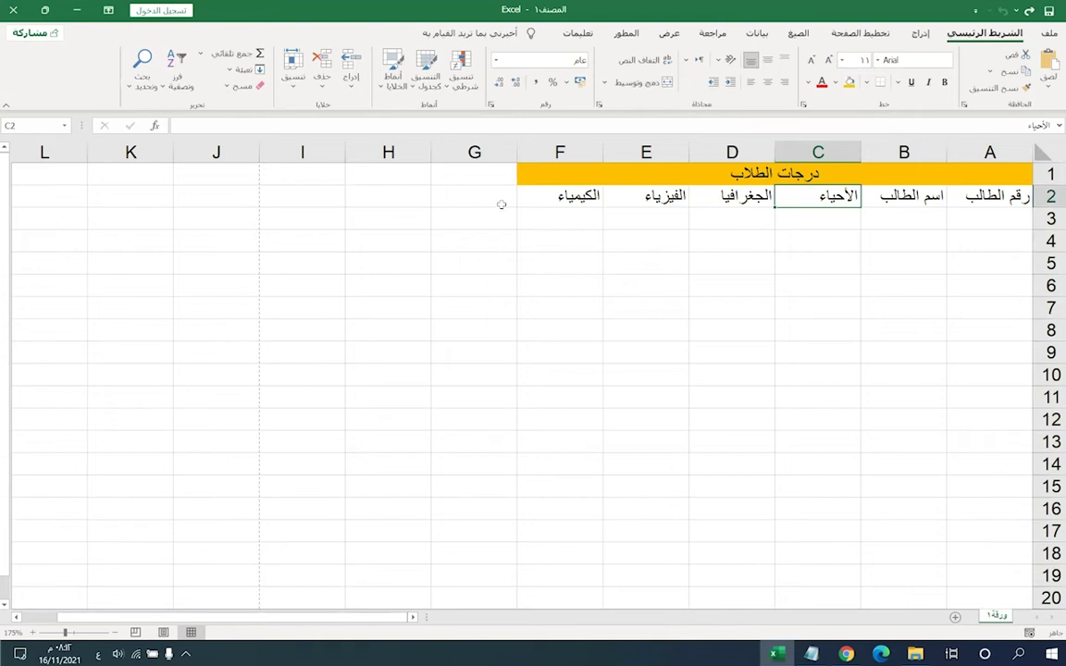
pyautogui.press('Up')
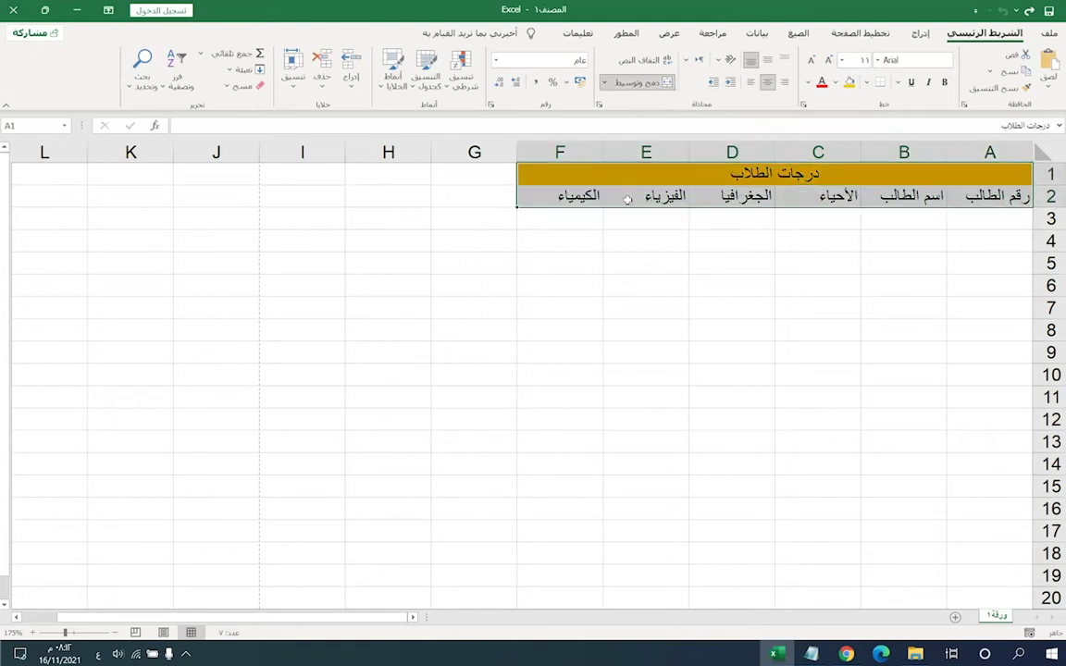
pyautogui.click(627, 199)
# - Give every cell in A1:F7 borders using a medium solid line style
pyautogui.moveTo(523, 172); pyautogui.dragTo(806, 309)
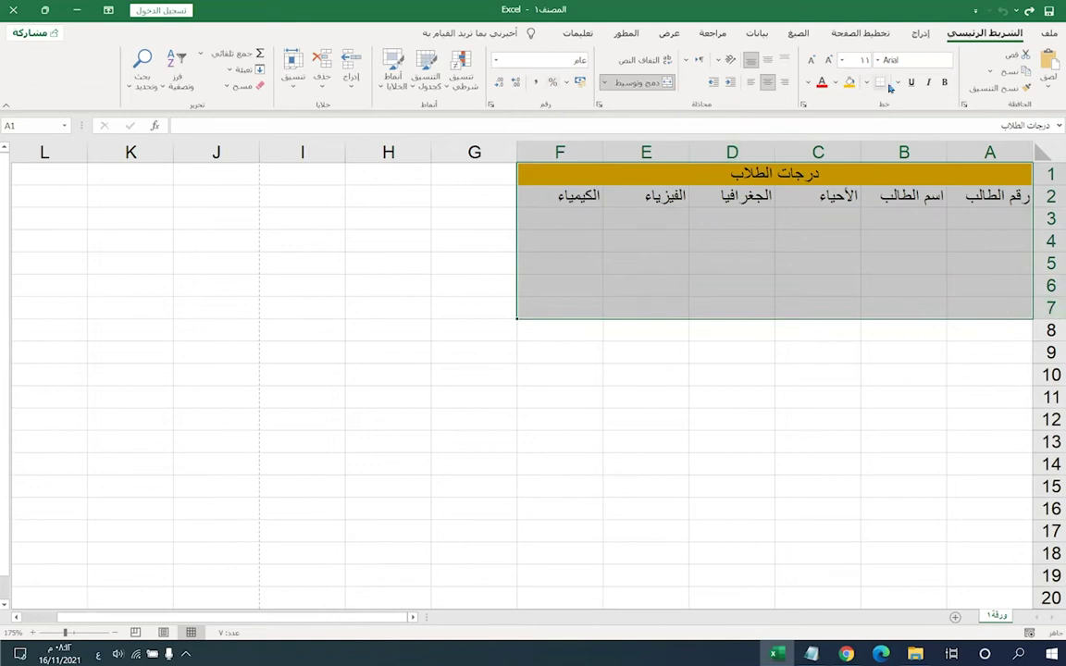
pyautogui.click(868, 84)
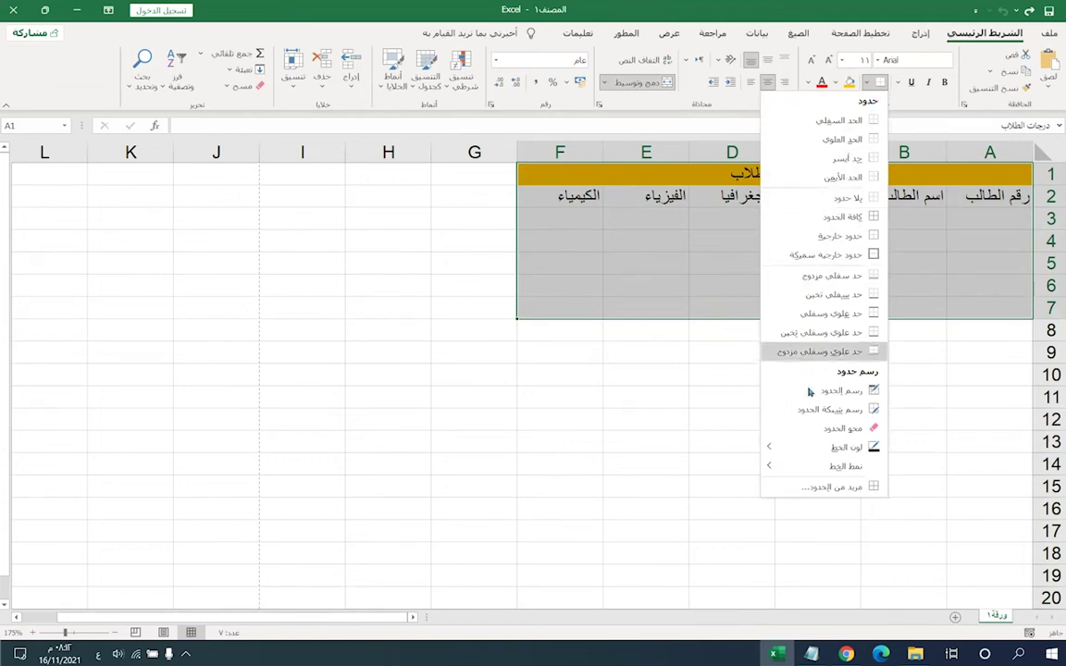
pyautogui.moveTo(808, 473)
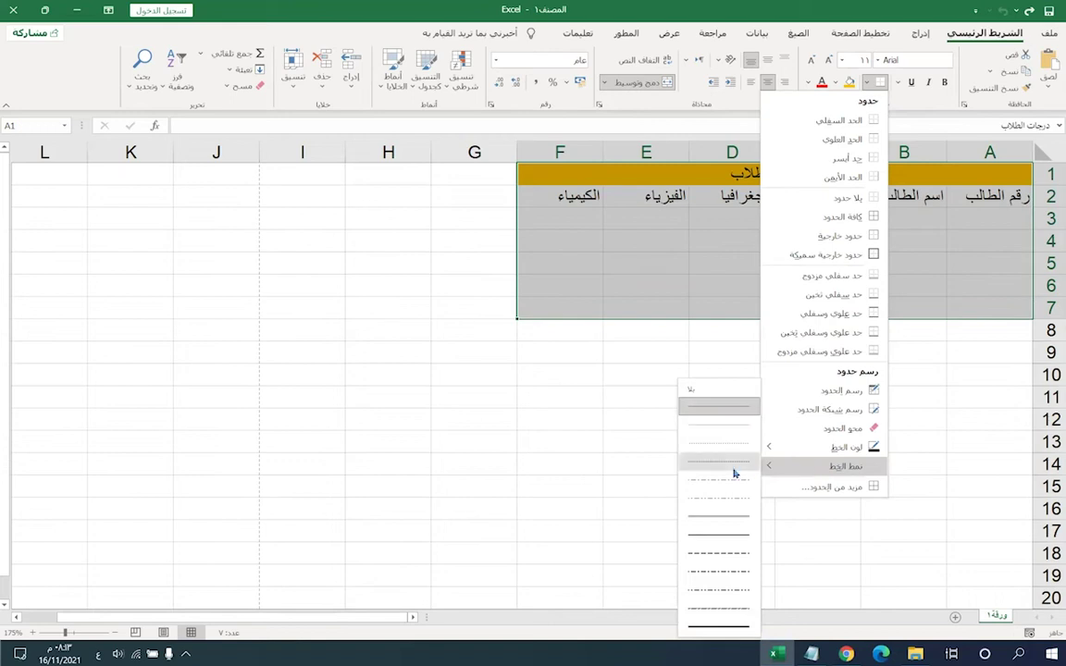
pyautogui.click(727, 536)
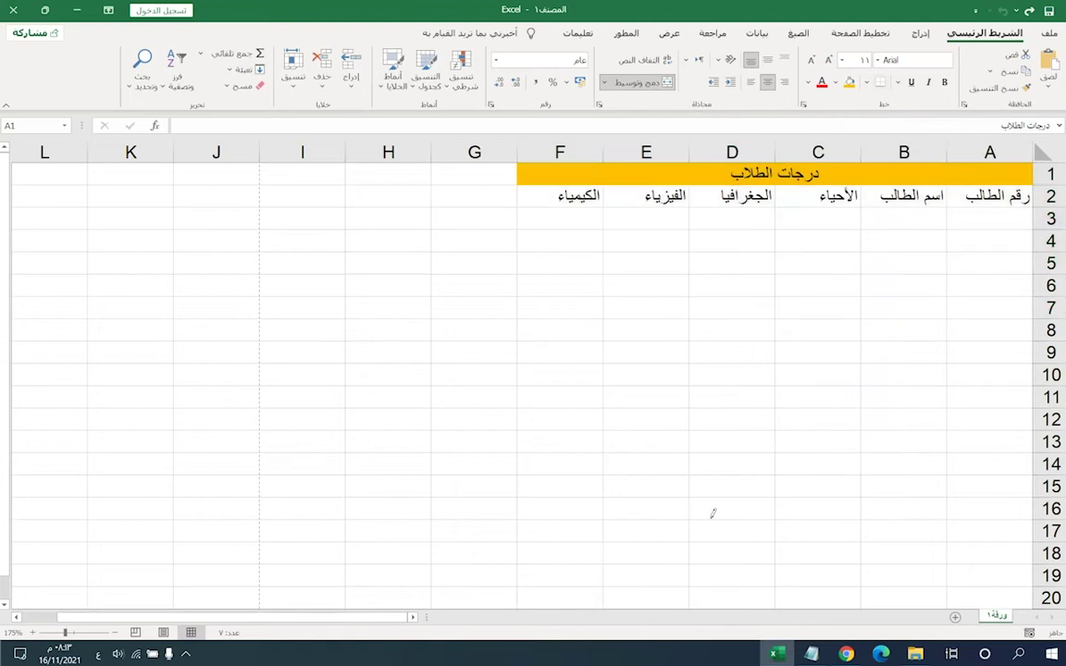
pyautogui.click(879, 85)
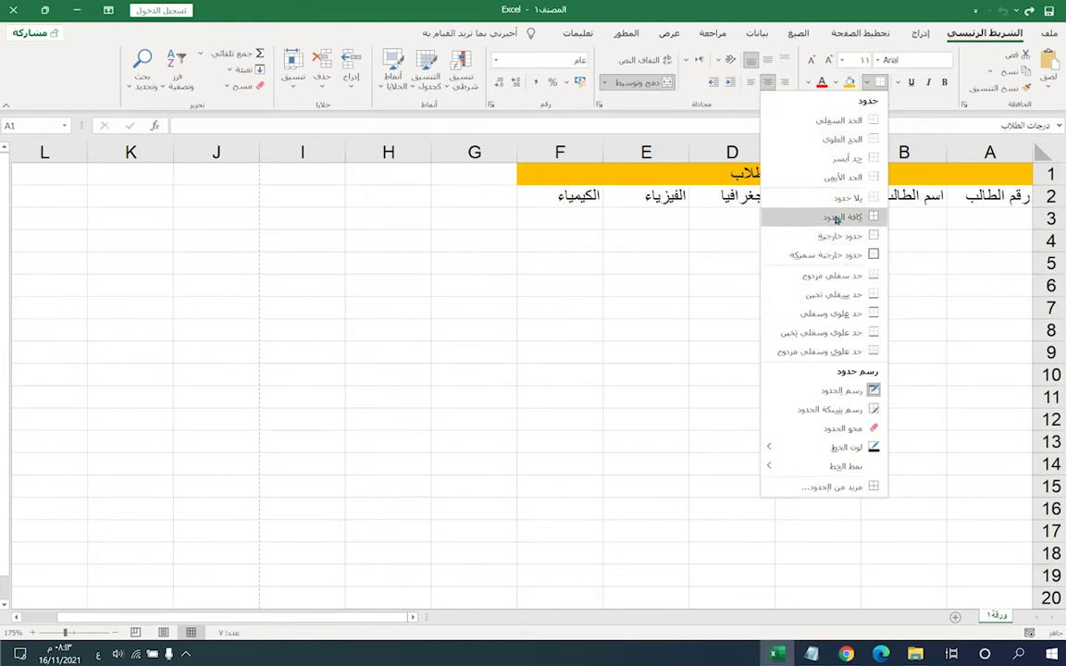
pyautogui.click(833, 216)
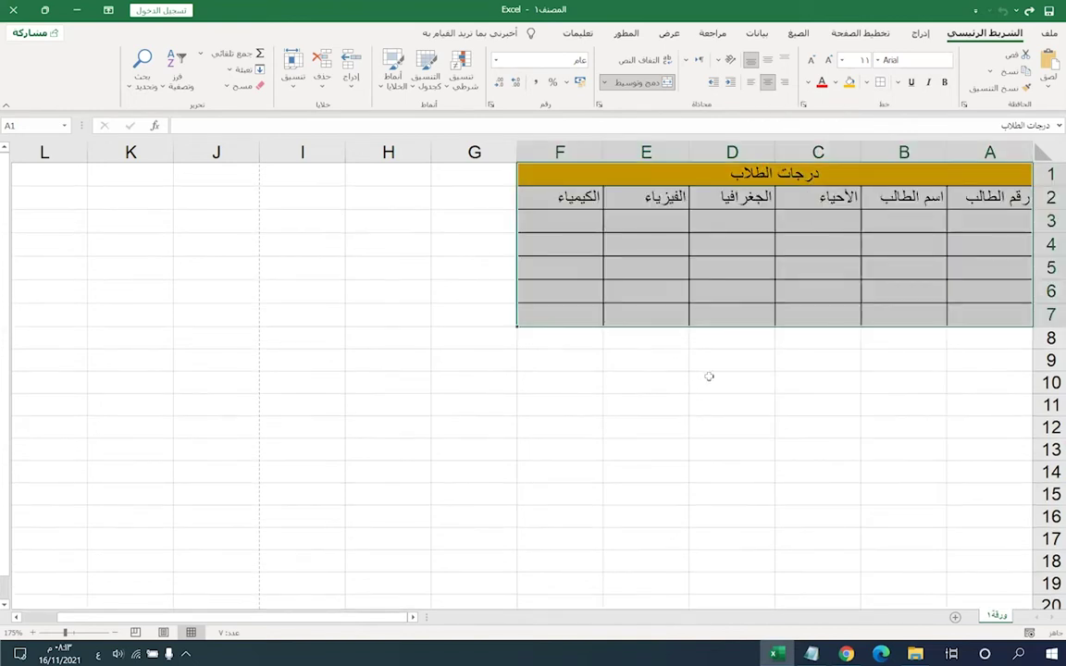
# - Select corner cell F7 and bring up the More Borders settings
pyautogui.click(635, 267)
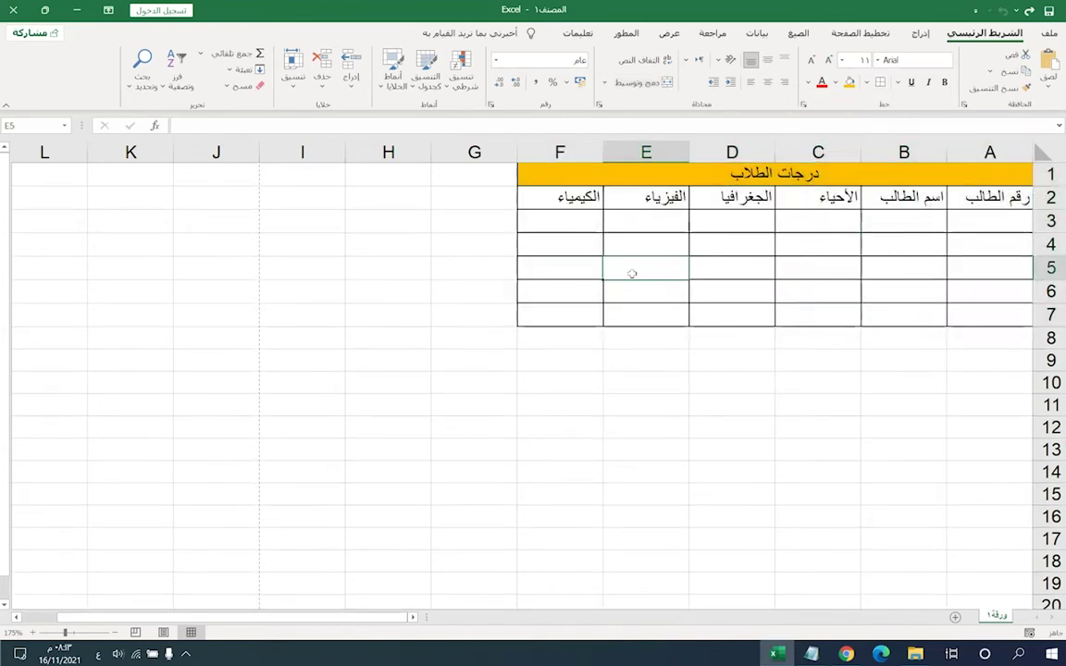
pyautogui.click(547, 299)
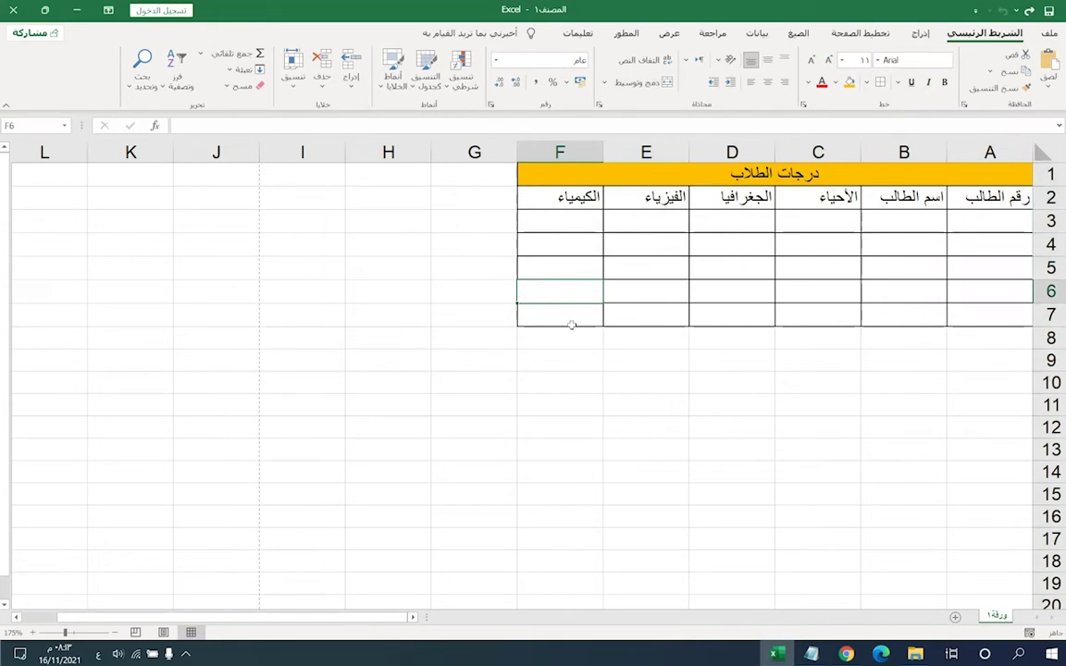
pyautogui.click(570, 319)
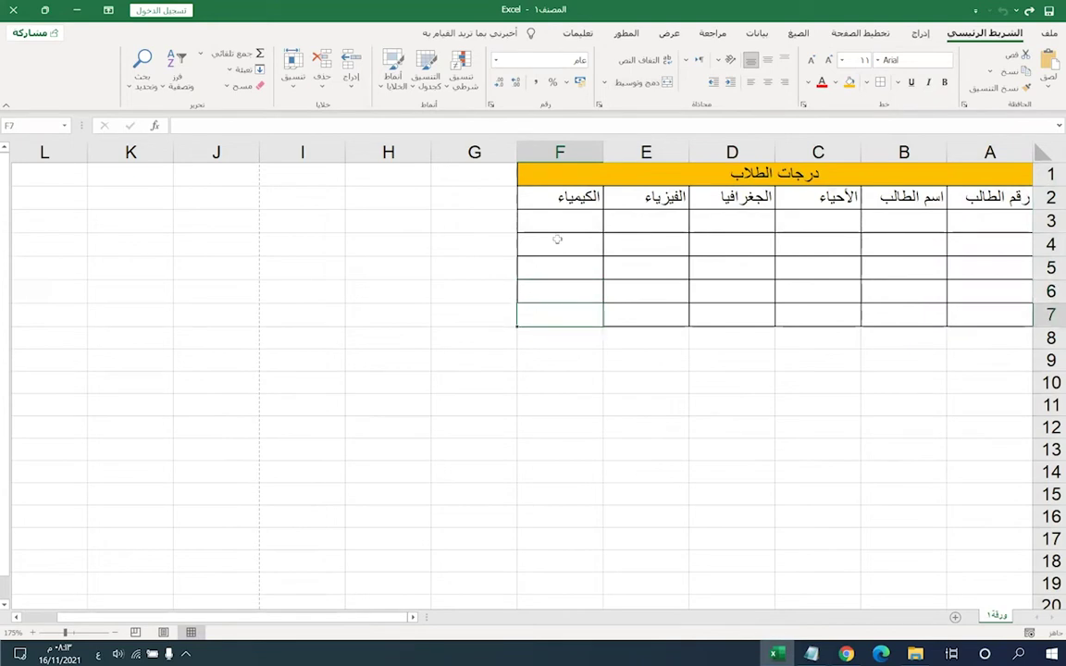
pyautogui.click(871, 84)
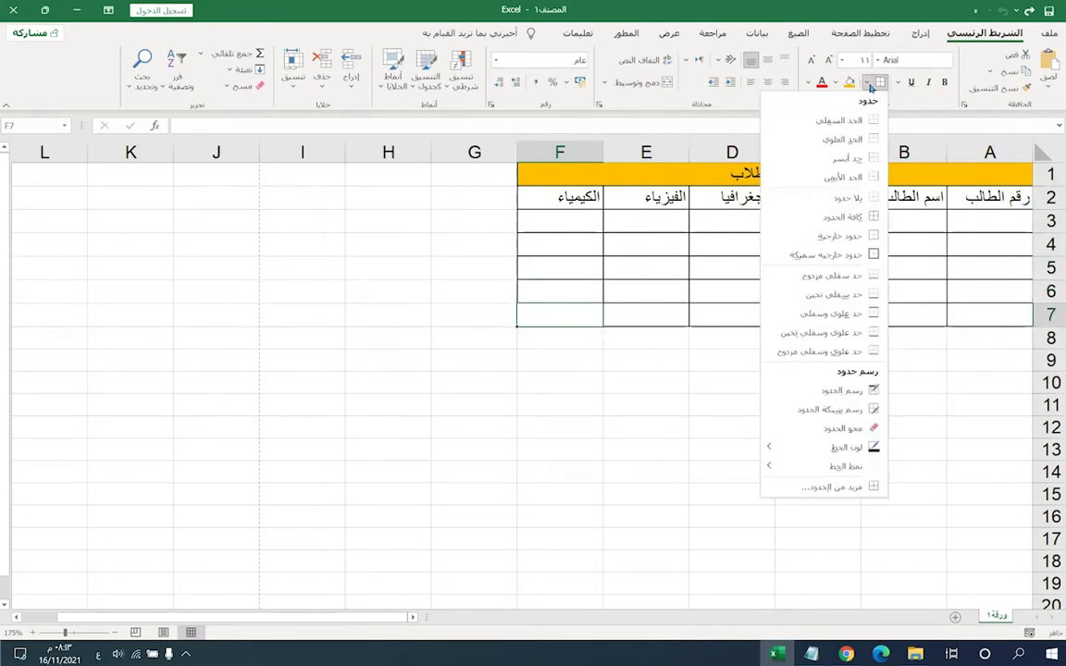
pyautogui.click(824, 484)
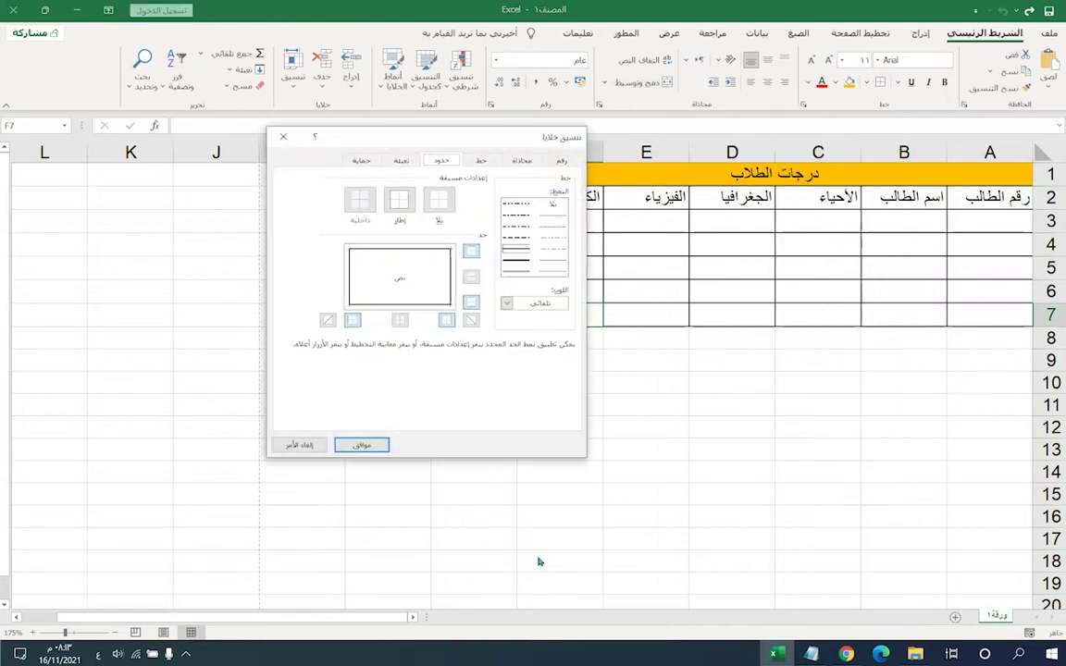
# - Try both diagonal borders in Format Cells, leave them off, and confirm with OK
pyautogui.moveTo(408, 139); pyautogui.dragTo(391, 153)
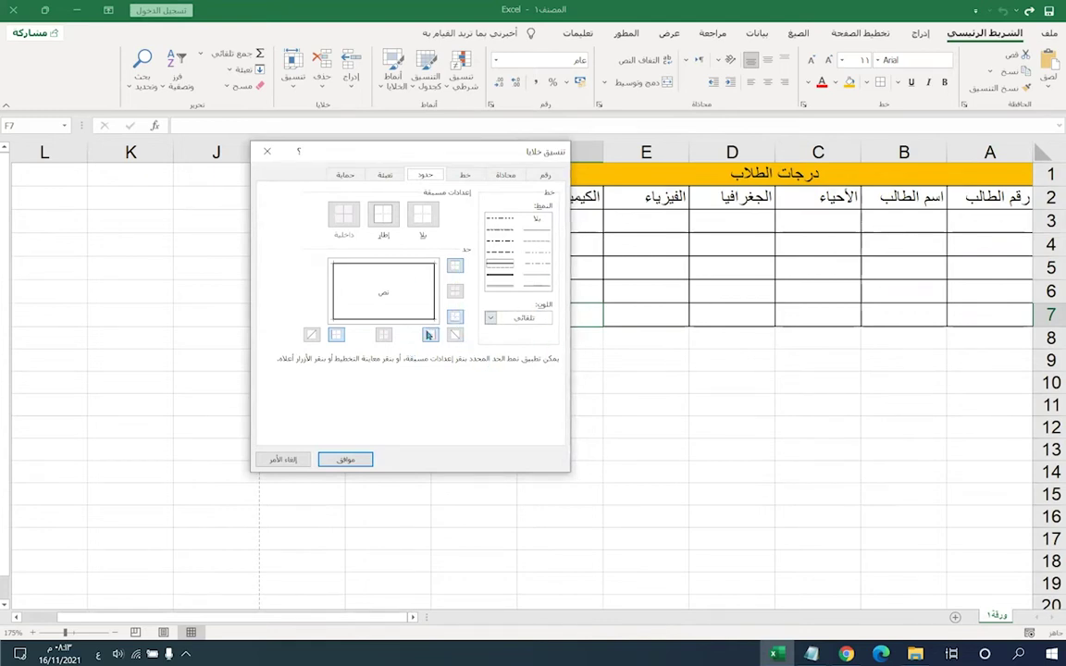
pyautogui.click(311, 336)
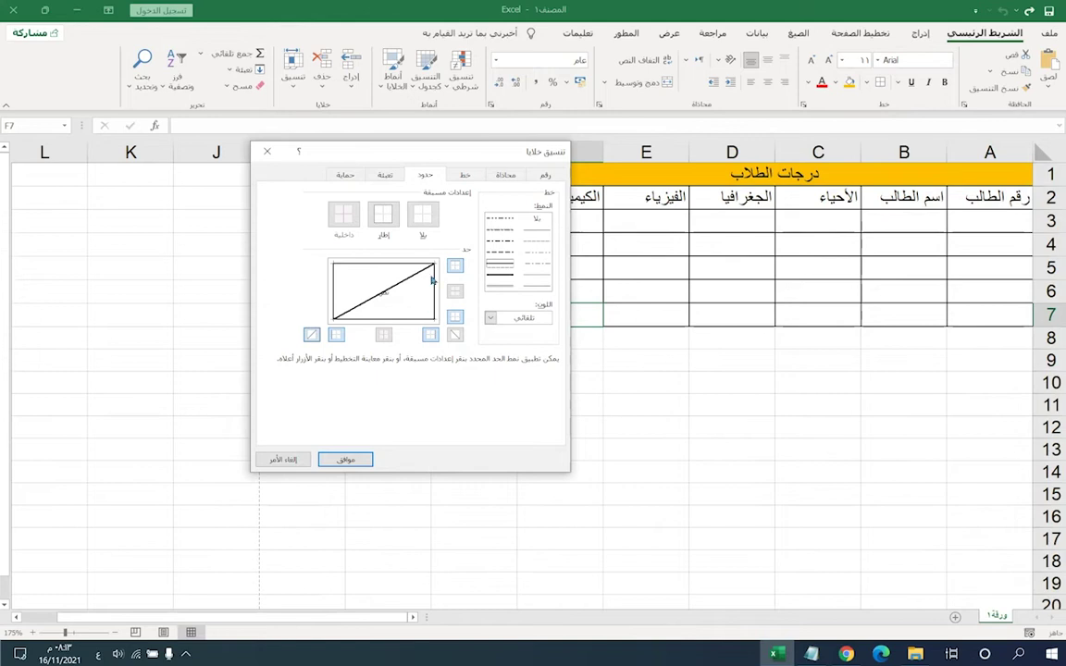
pyautogui.click(315, 335)
pyautogui.click(454, 334)
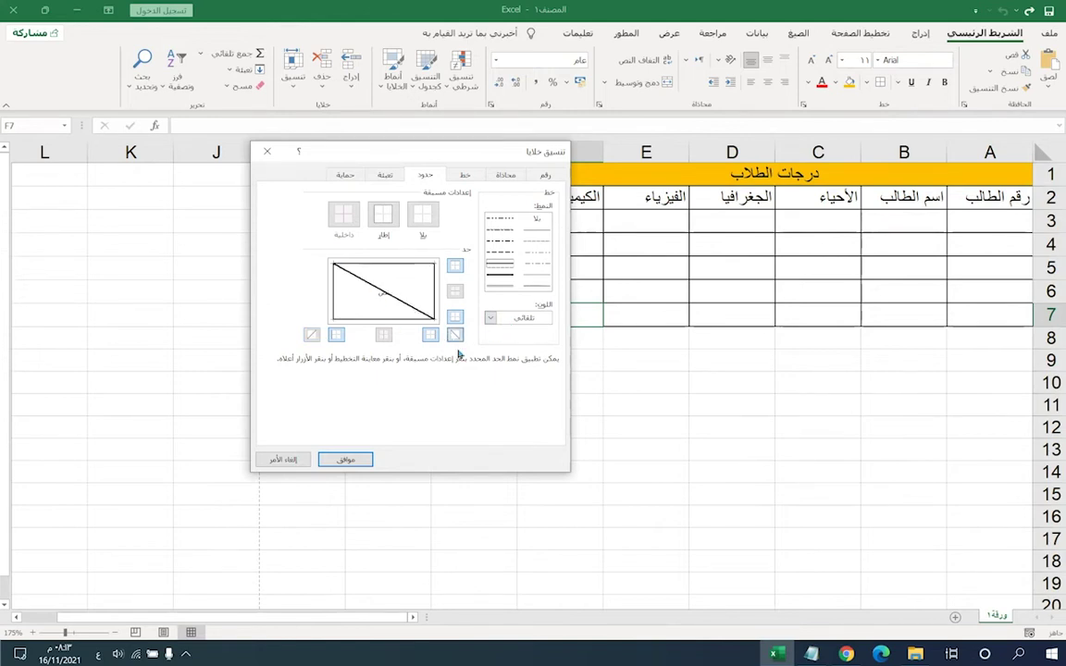
pyautogui.click(410, 306)
pyautogui.click(453, 341)
pyautogui.click(455, 334)
pyautogui.click(311, 334)
pyautogui.click(311, 334)
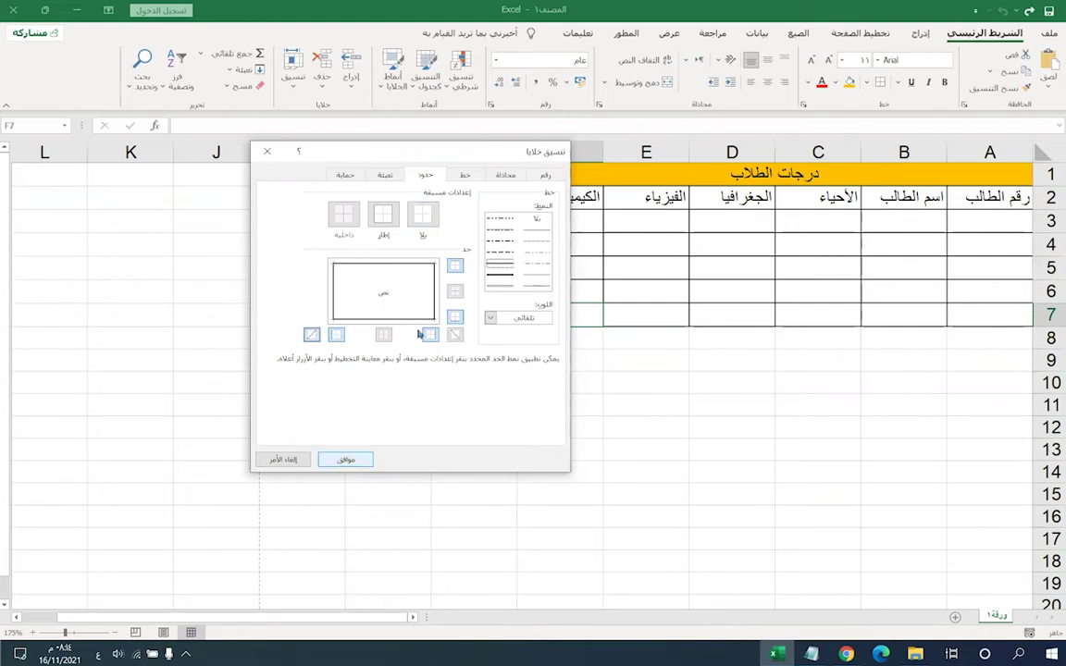
pyautogui.click(335, 463)
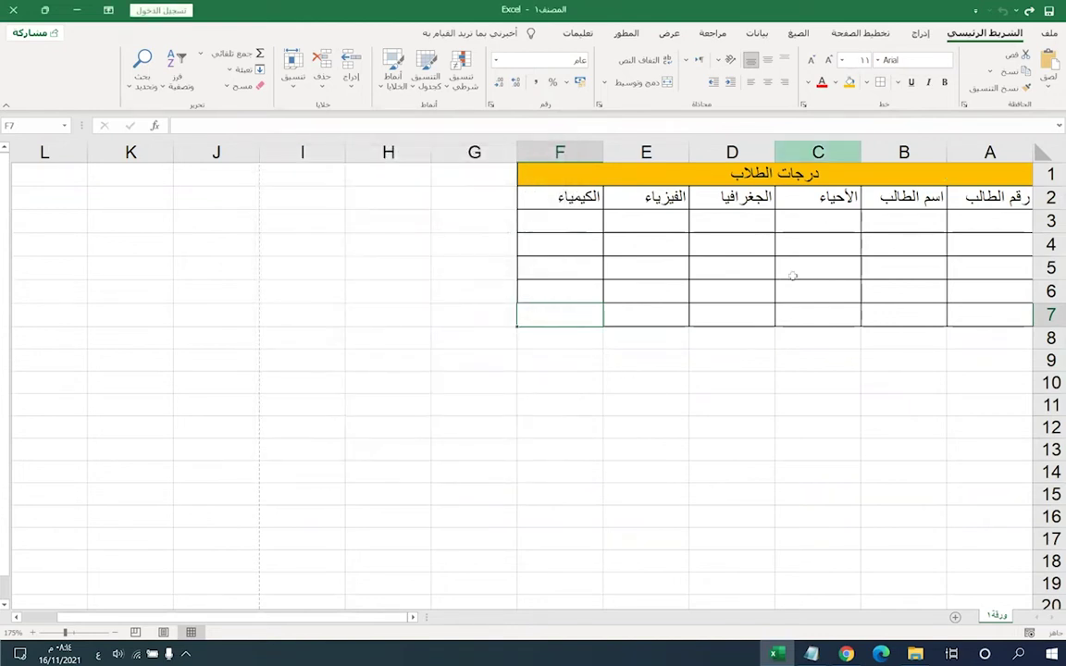
# - Enter student number 1 in A3 and the first student's name in B3
pyautogui.click(824, 223)
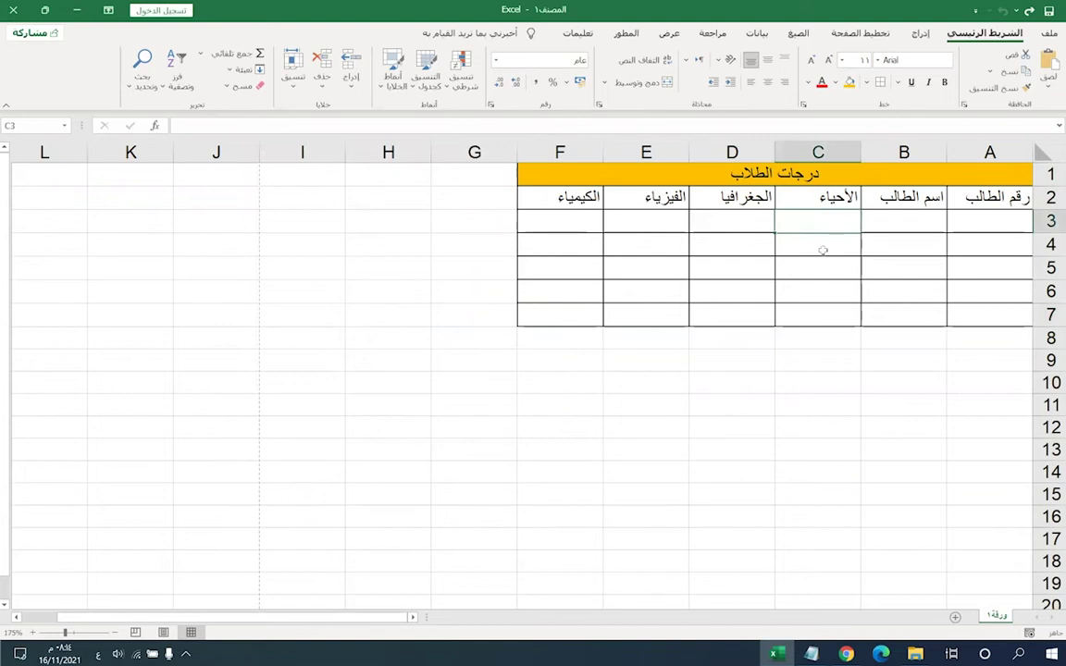
pyautogui.click(917, 224)
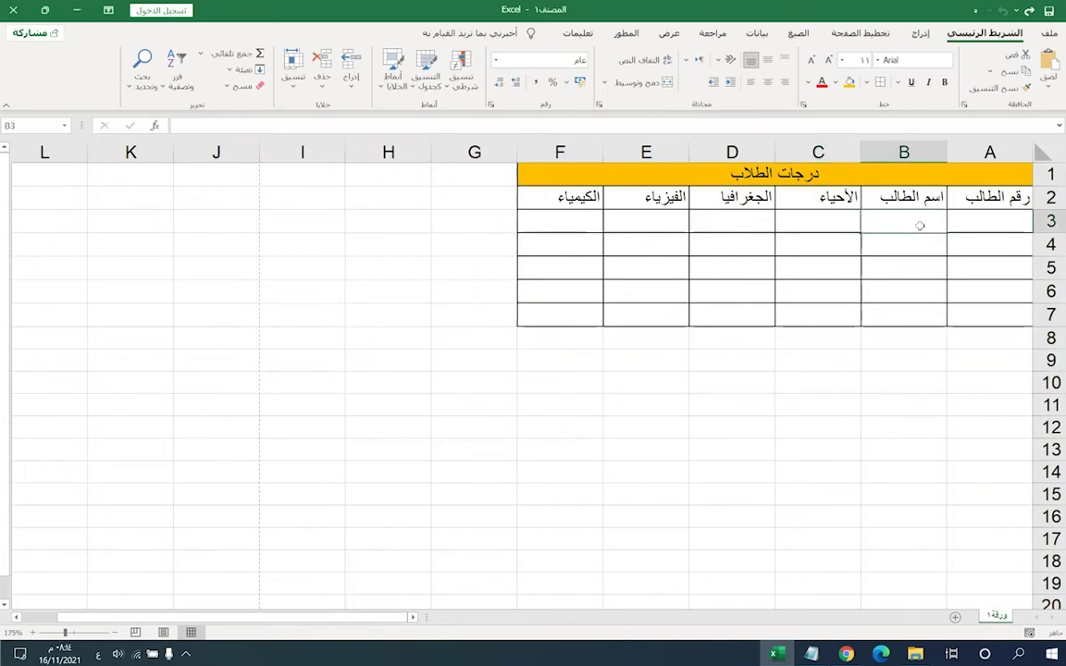
pyautogui.click(983, 218)
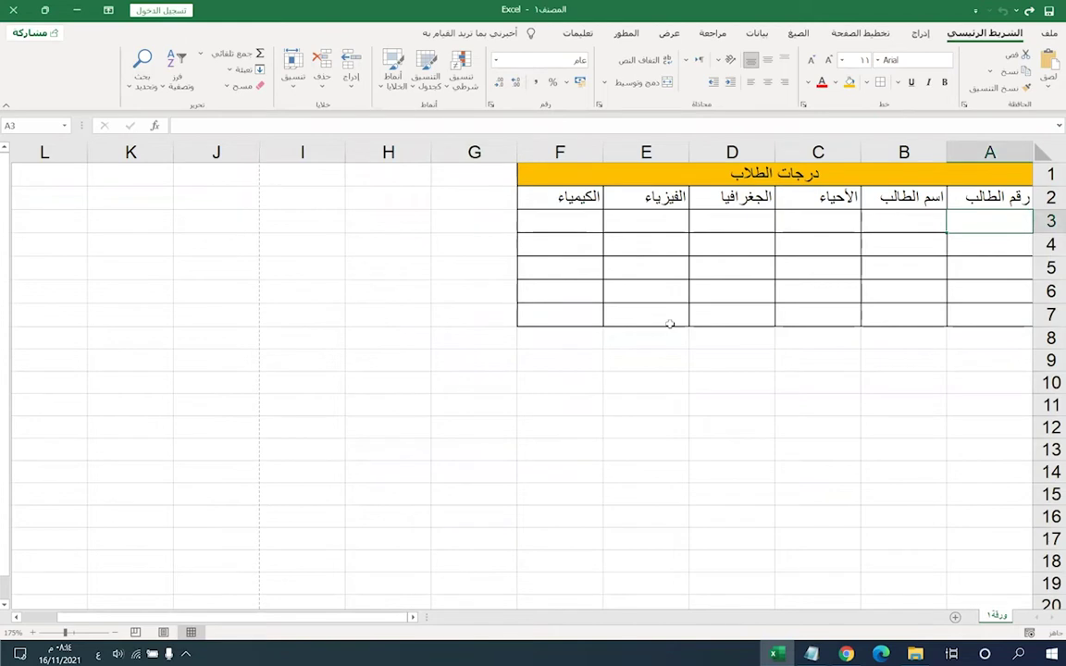
pyautogui.write('1')
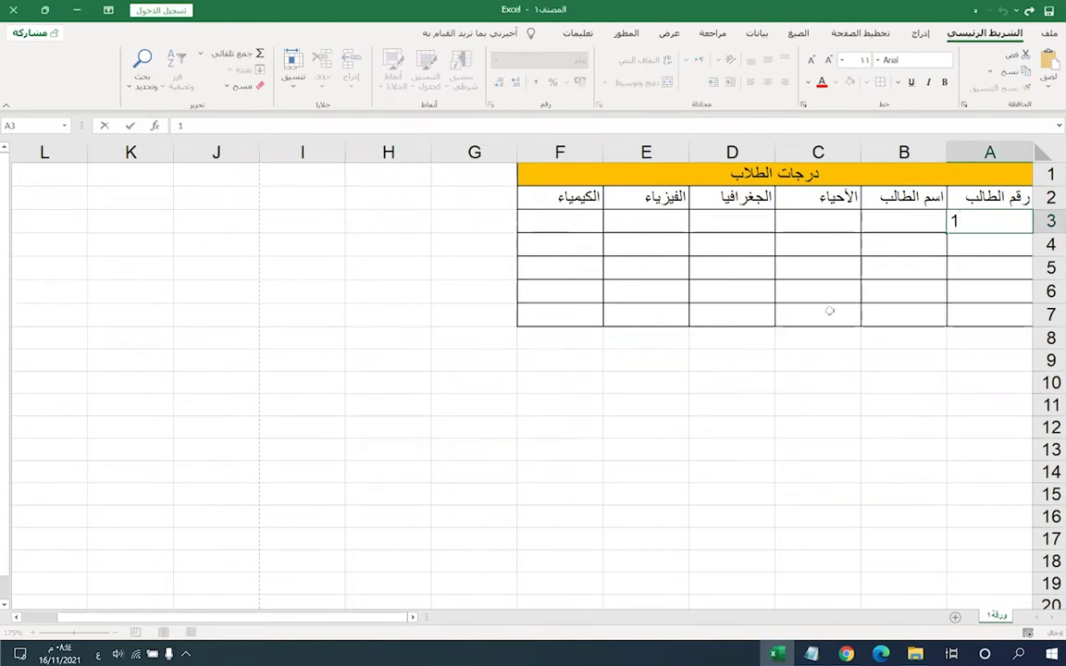
pyautogui.click(919, 221)
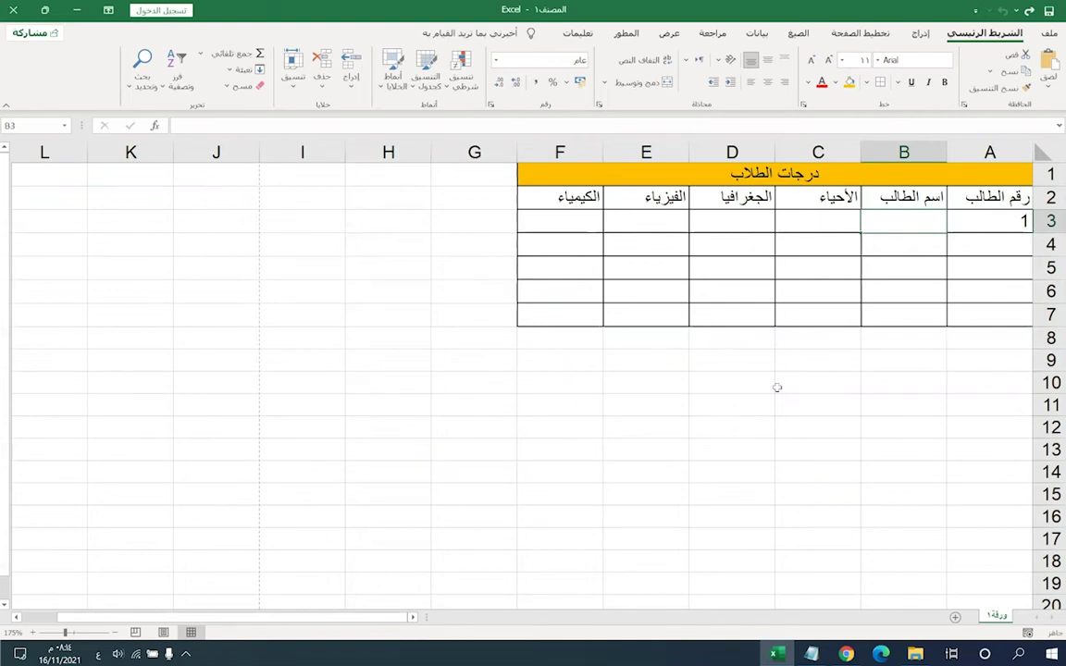
pyautogui.write('عمر')
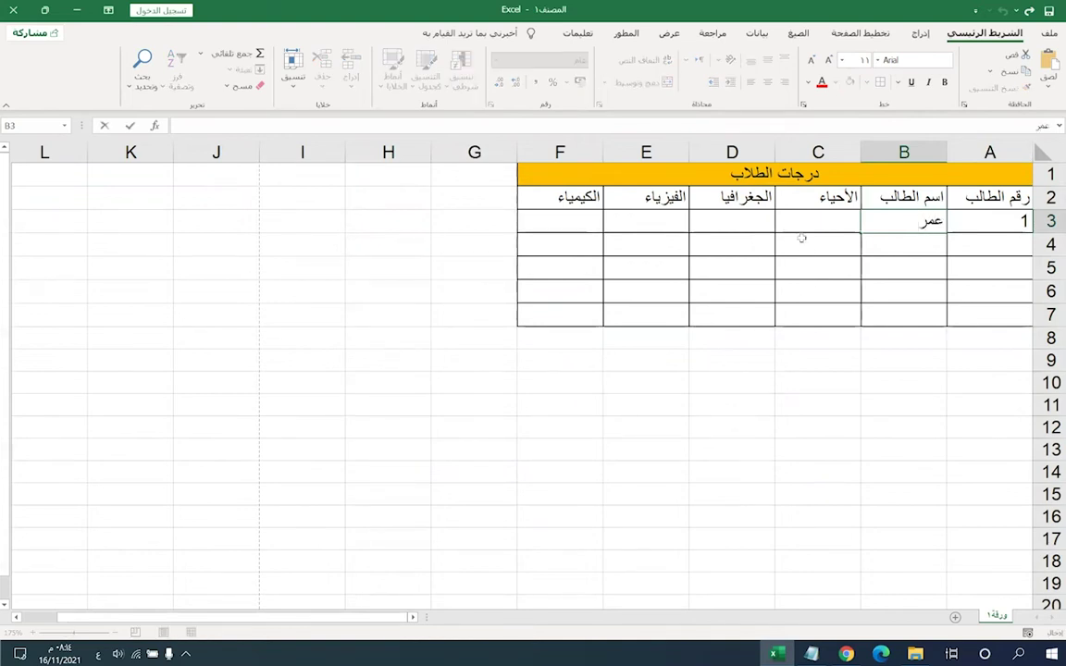
pyautogui.press('Tab')
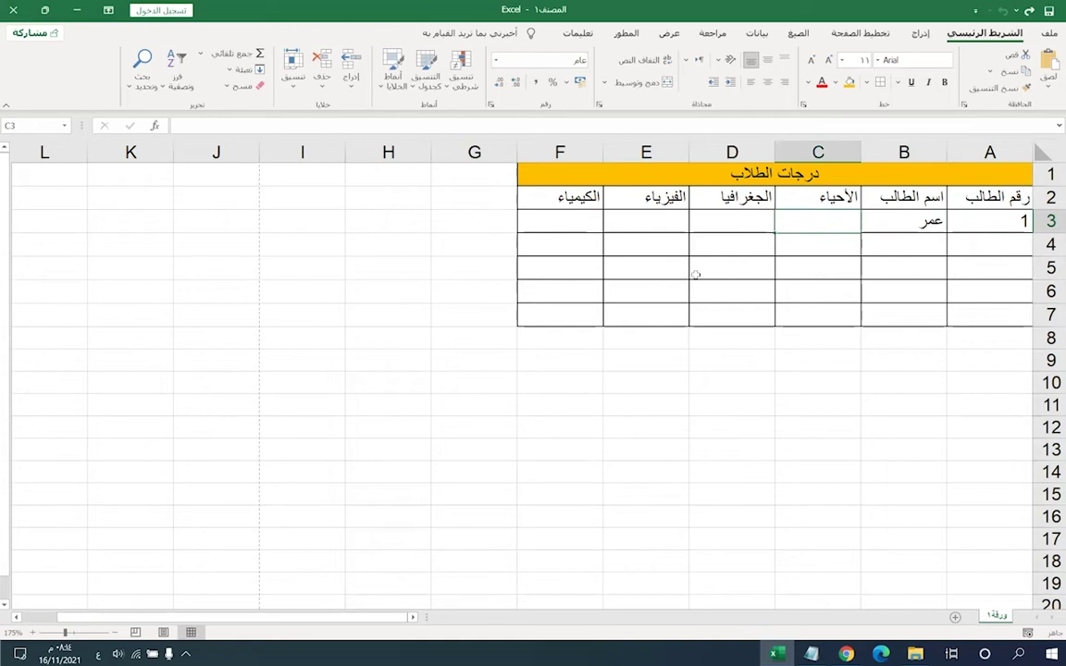
# - Enter the marks 80, 70, 68 and 90 in C3:F3
pyautogui.write('80')
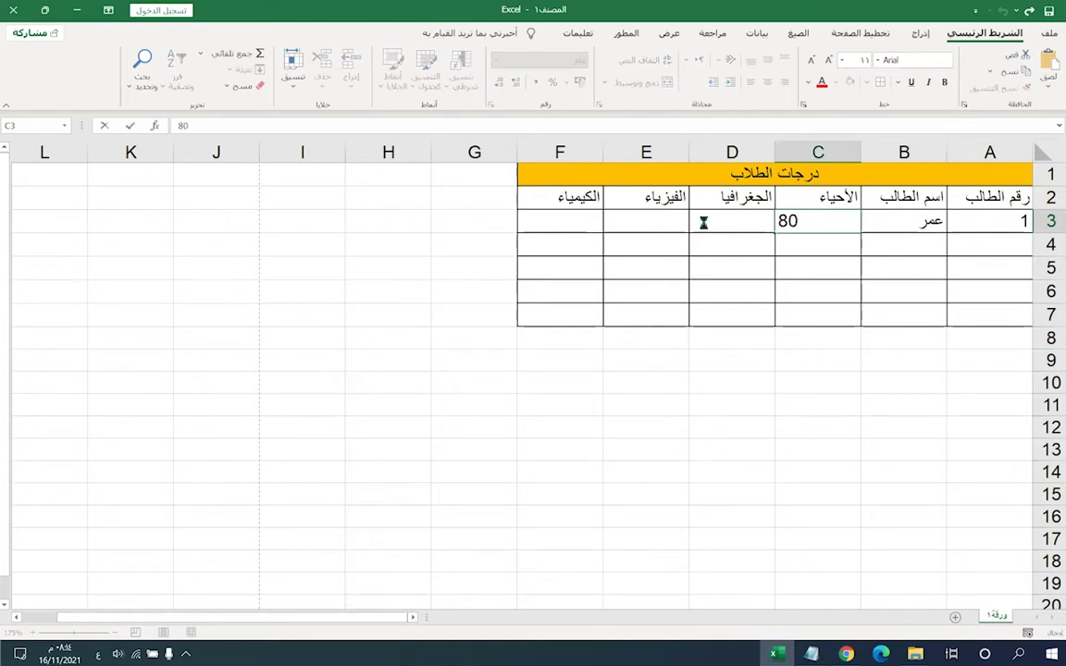
pyautogui.click(703, 221)
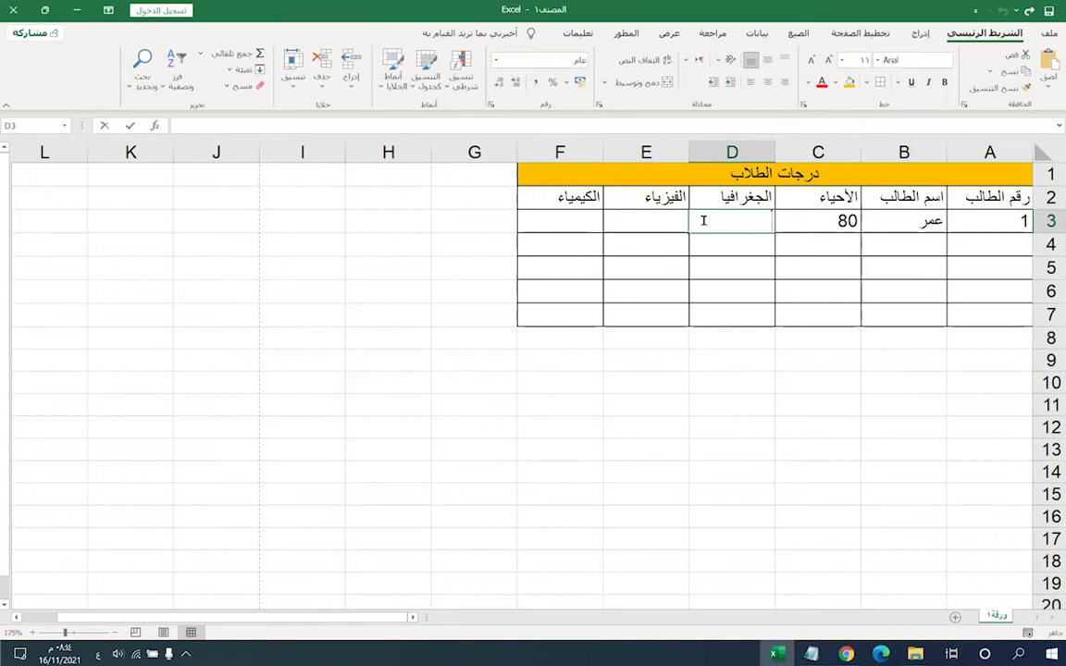
pyautogui.write('70')
pyautogui.click(654, 220)
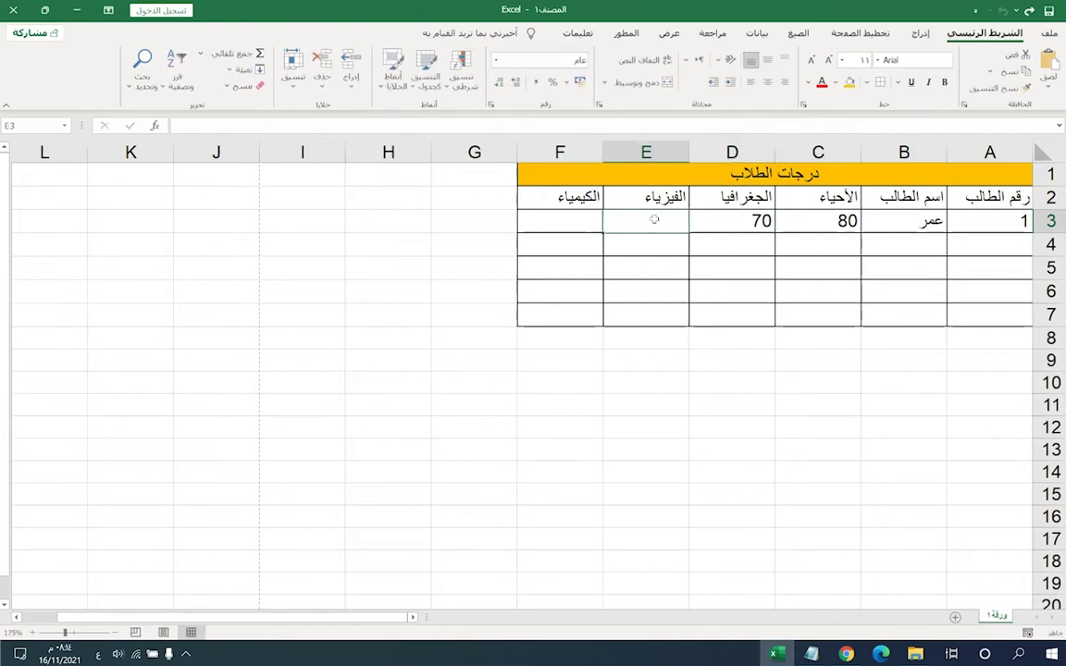
pyautogui.write('68')
pyautogui.click(560, 223)
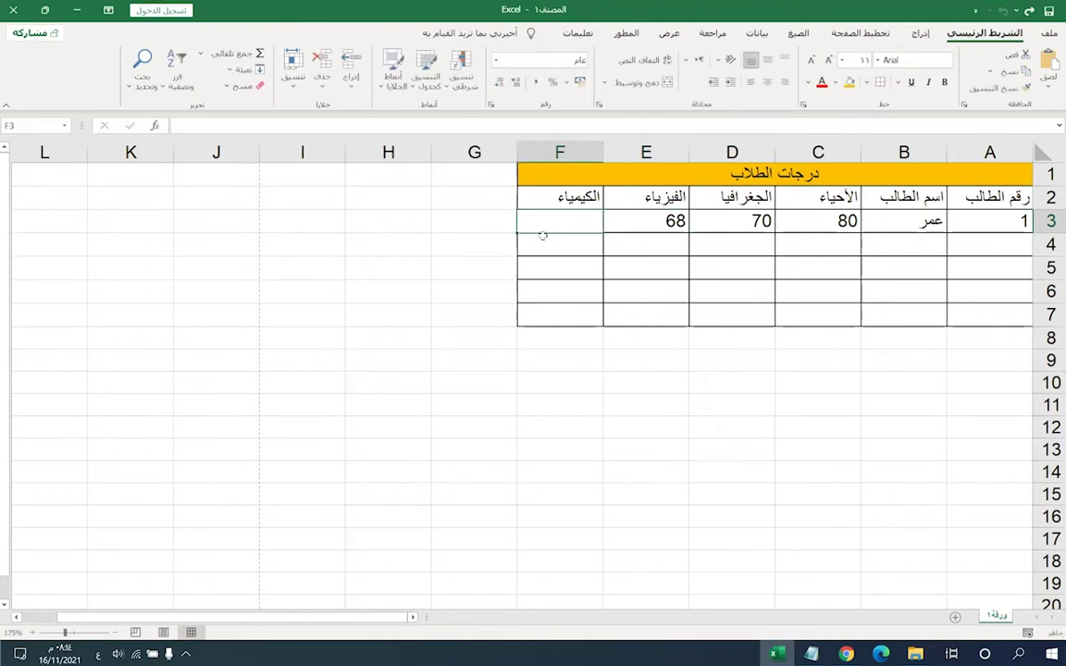
pyautogui.write('90')
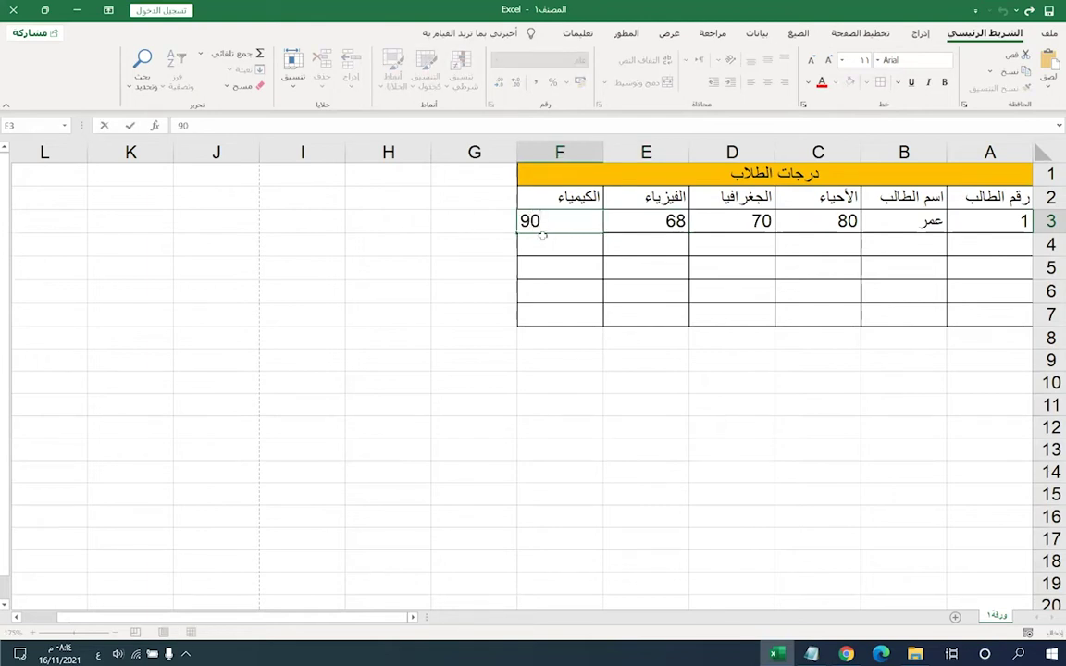
pyautogui.click(880, 243)
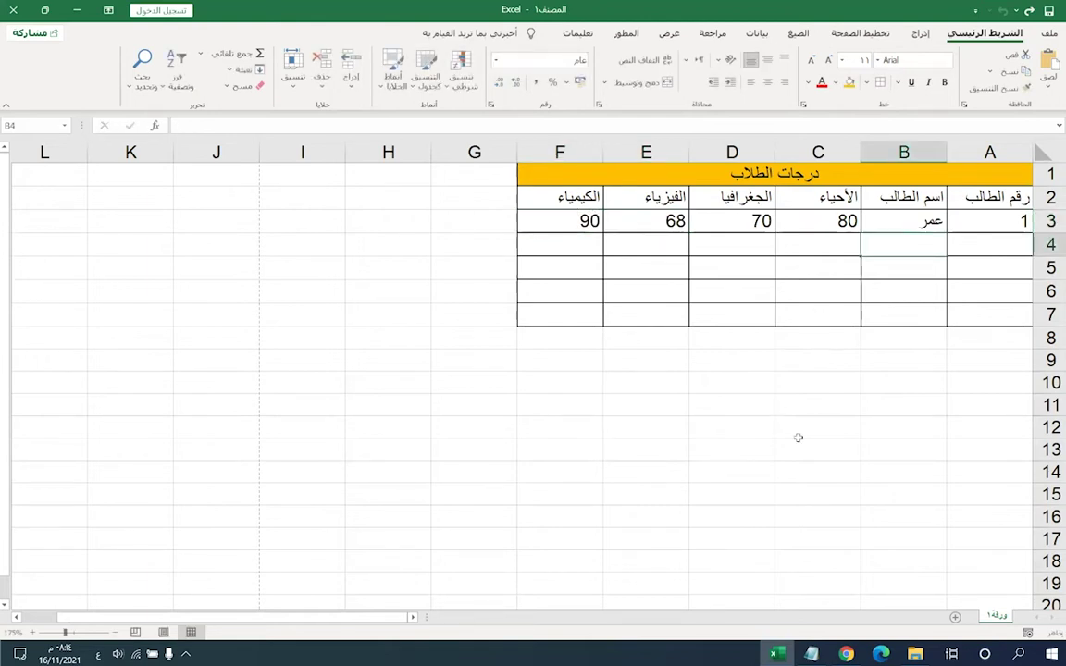
# - Number A4:A7 as 2 to 5, then clear those four cells
pyautogui.click(970, 248)
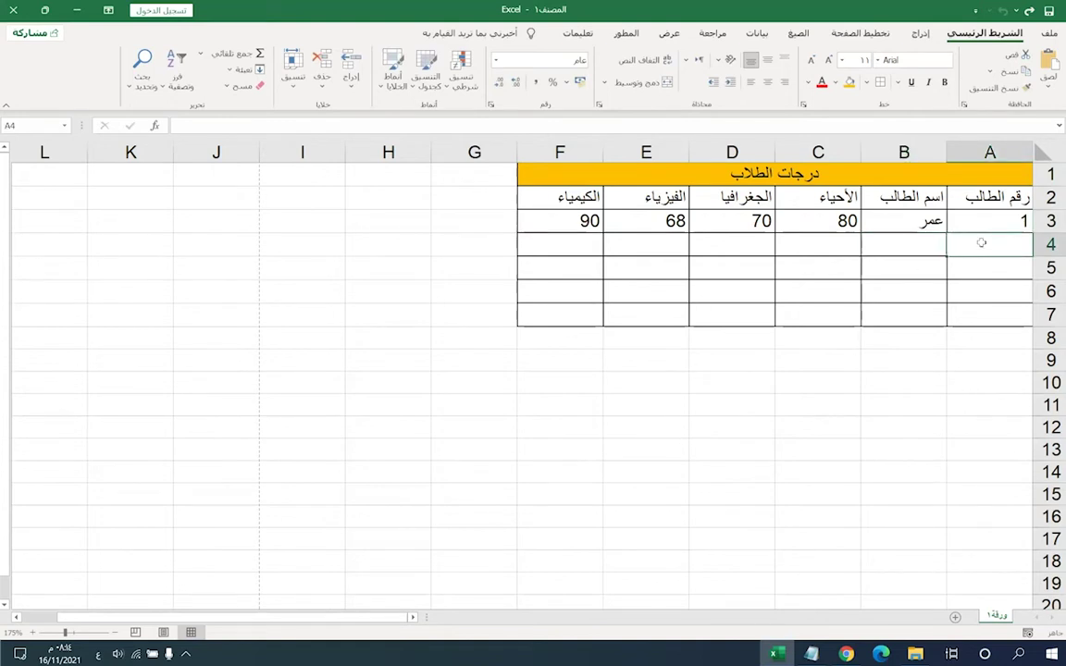
pyautogui.write('2')
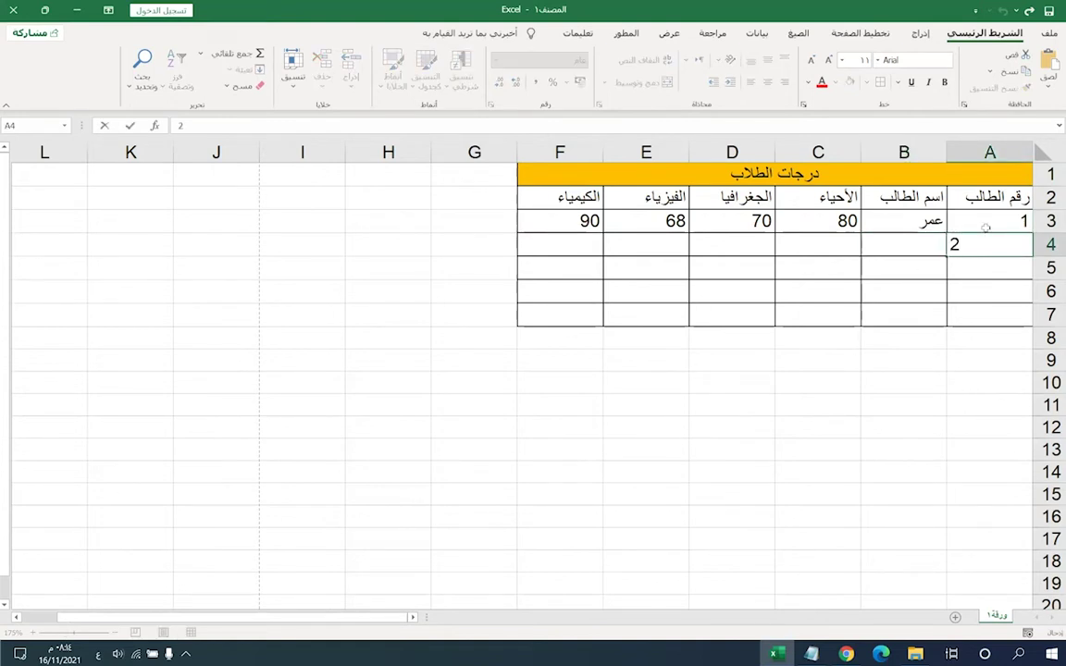
pyautogui.press('Return')
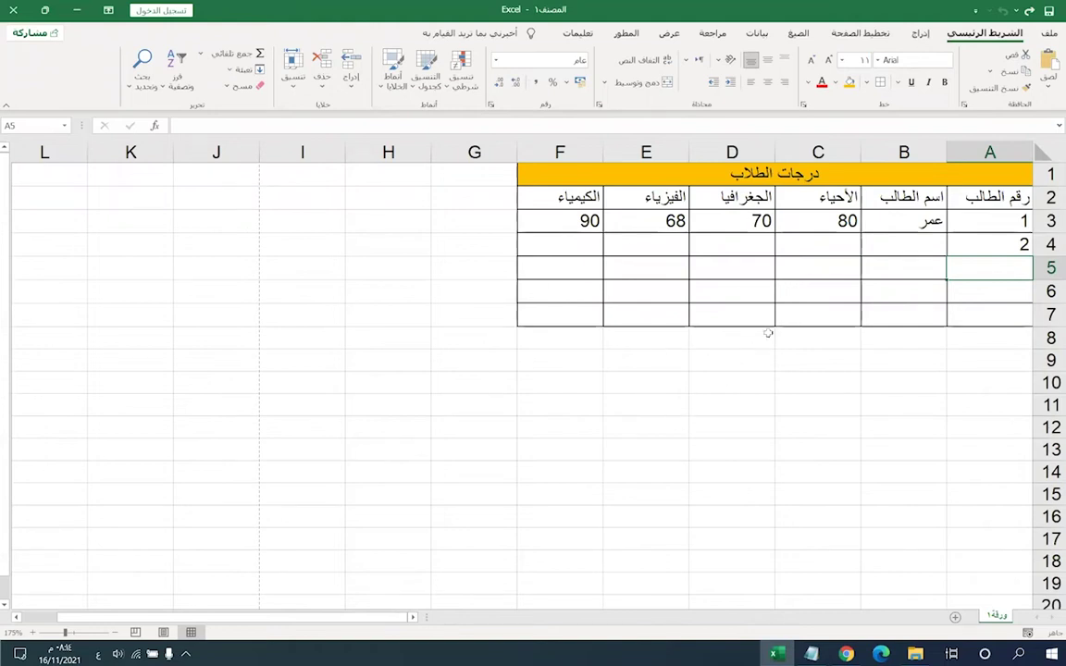
pyautogui.click(963, 220)
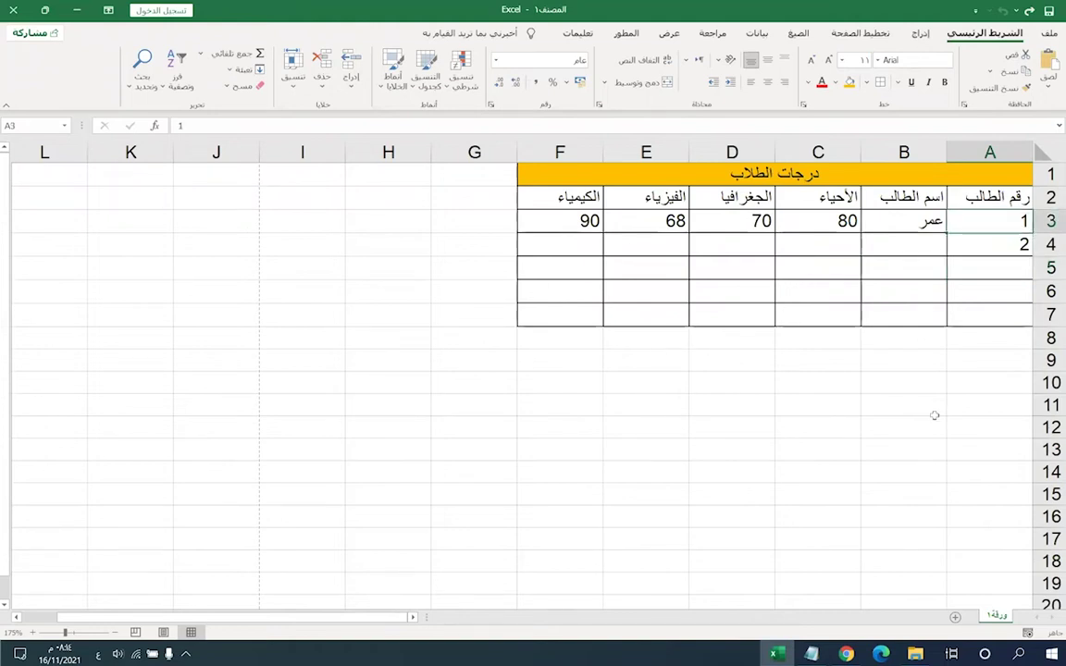
pyautogui.click(985, 266)
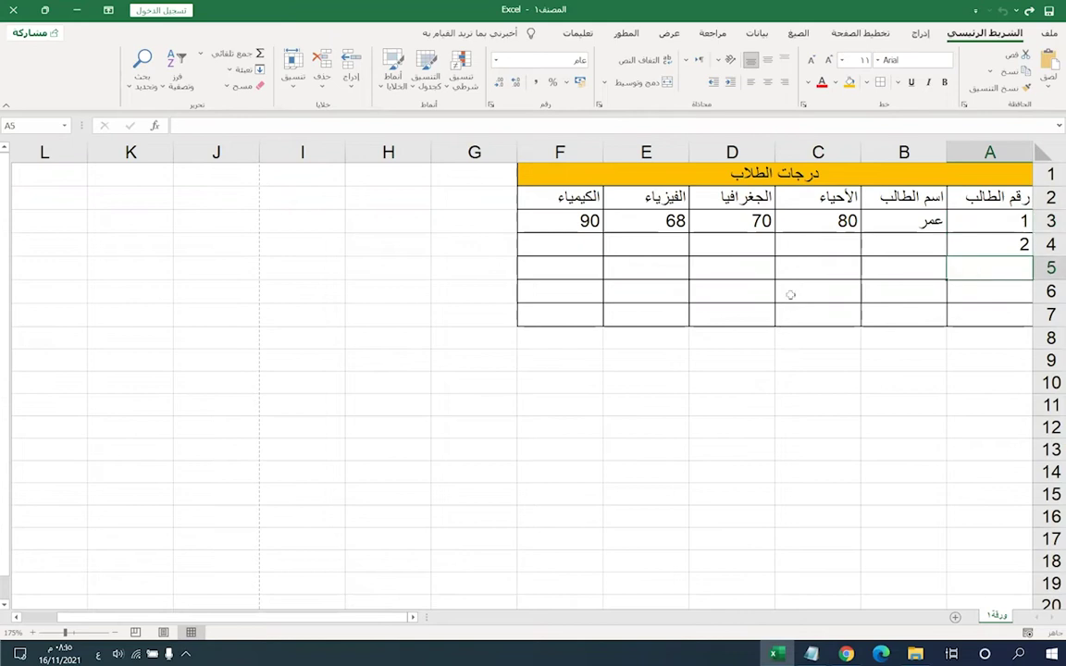
pyautogui.write('3')
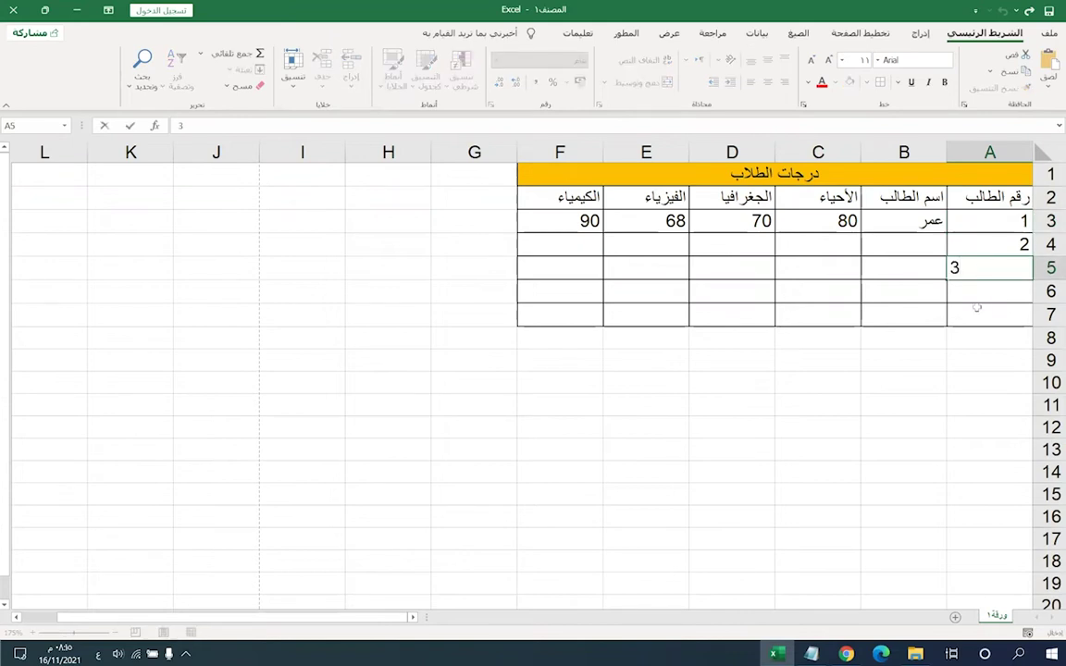
pyautogui.click(976, 297)
pyautogui.write('4')
pyautogui.click(976, 313)
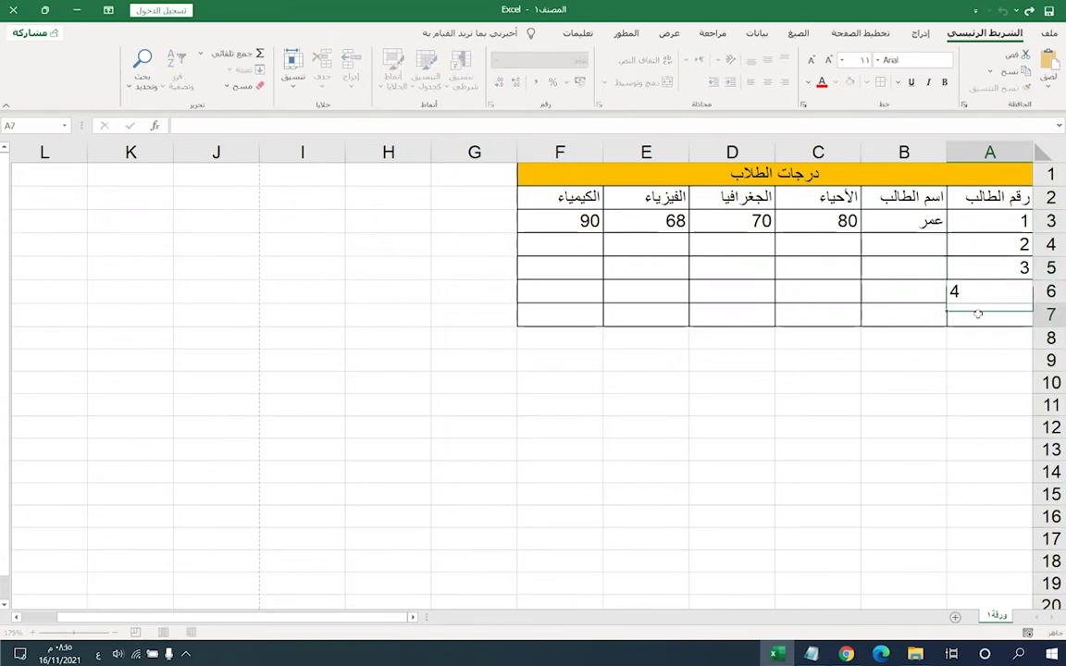
pyautogui.write('5')
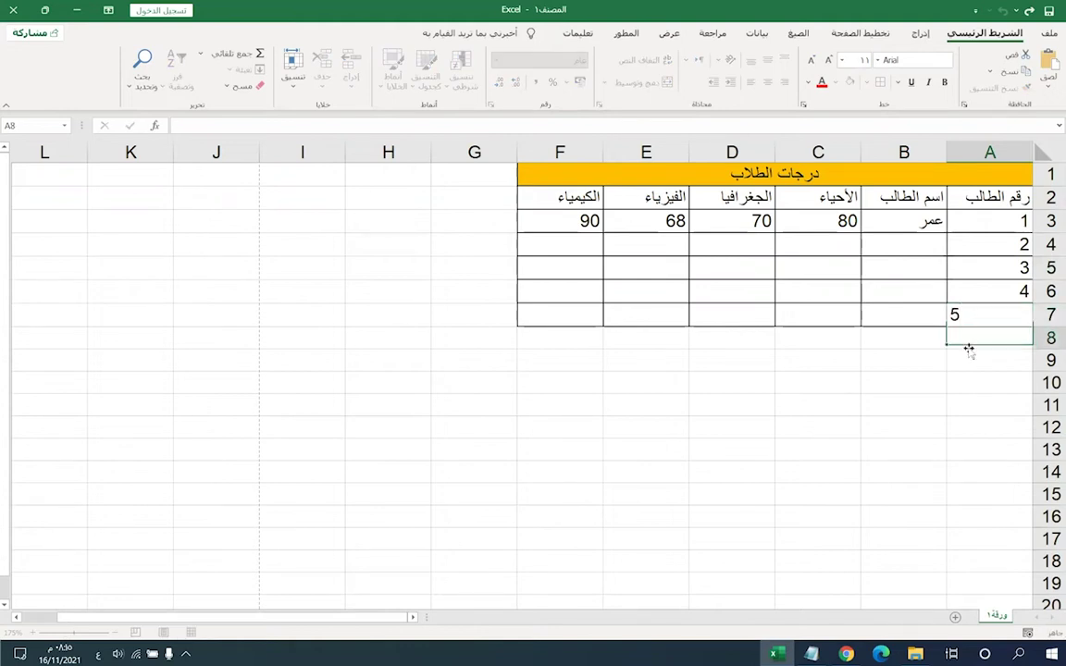
pyautogui.press('Return')
pyautogui.moveTo(973, 313); pyautogui.dragTo(948, 242)
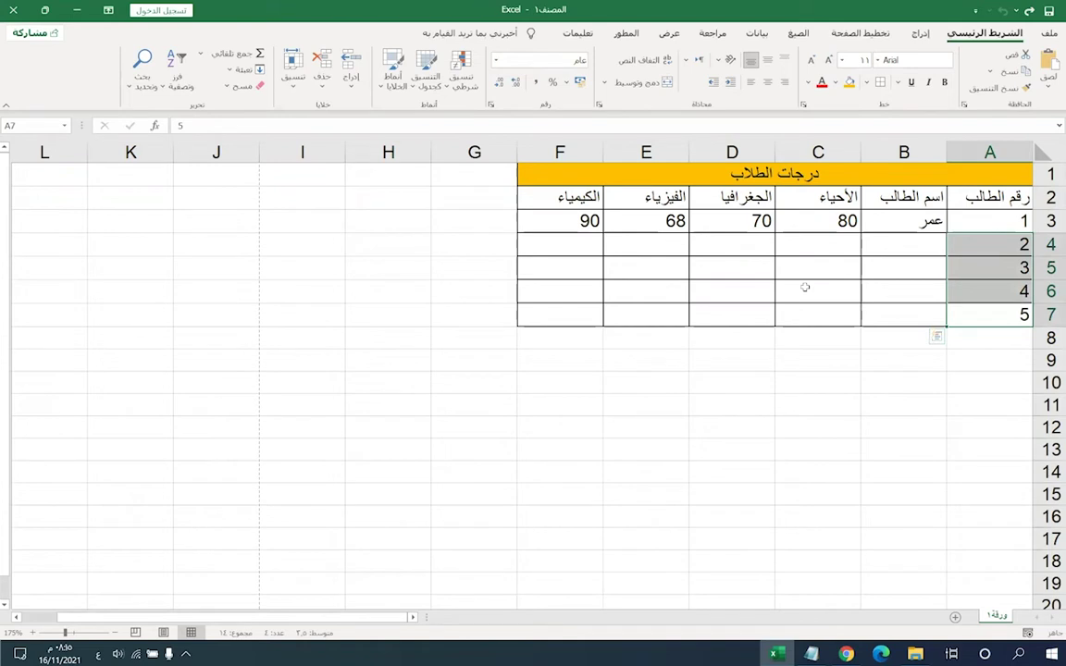
pyautogui.press('Delete')
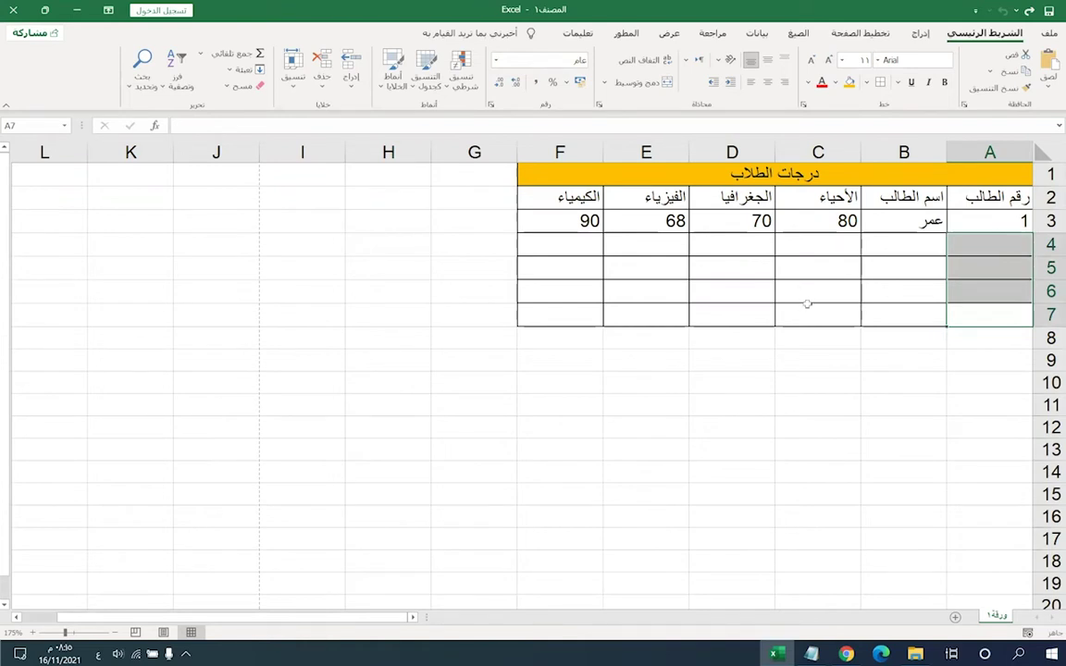
# - Put student number 2 in cell A4, under the 1 in A3
pyautogui.click(797, 299)
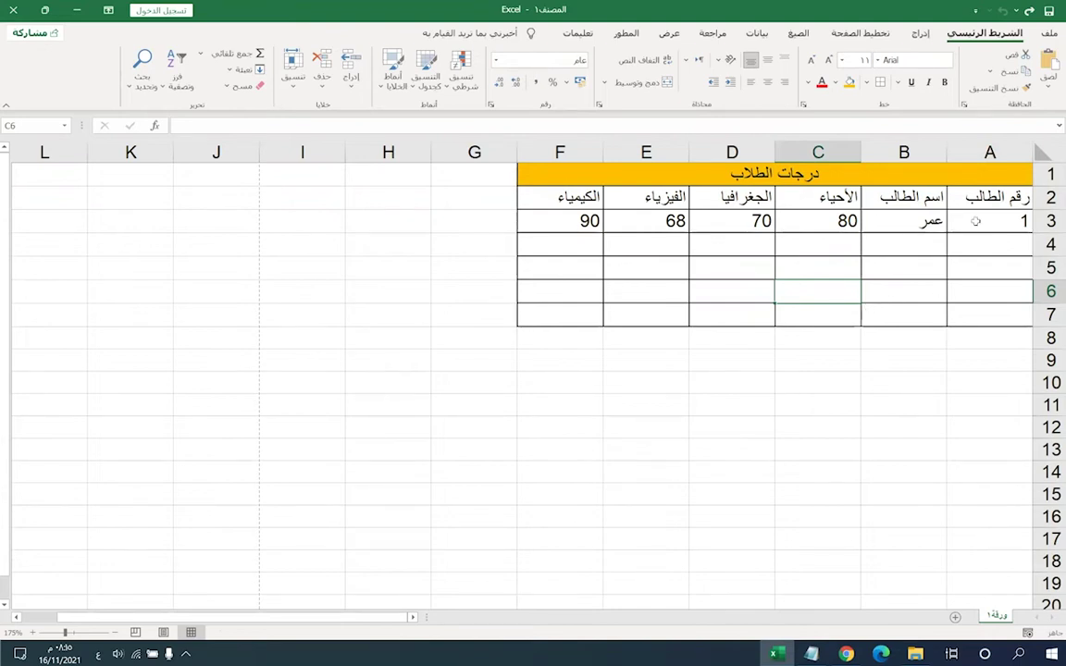
pyautogui.press('Up')
pyautogui.press('Up')
pyautogui.press('Up')
pyautogui.press('Right')
pyautogui.press('Right')
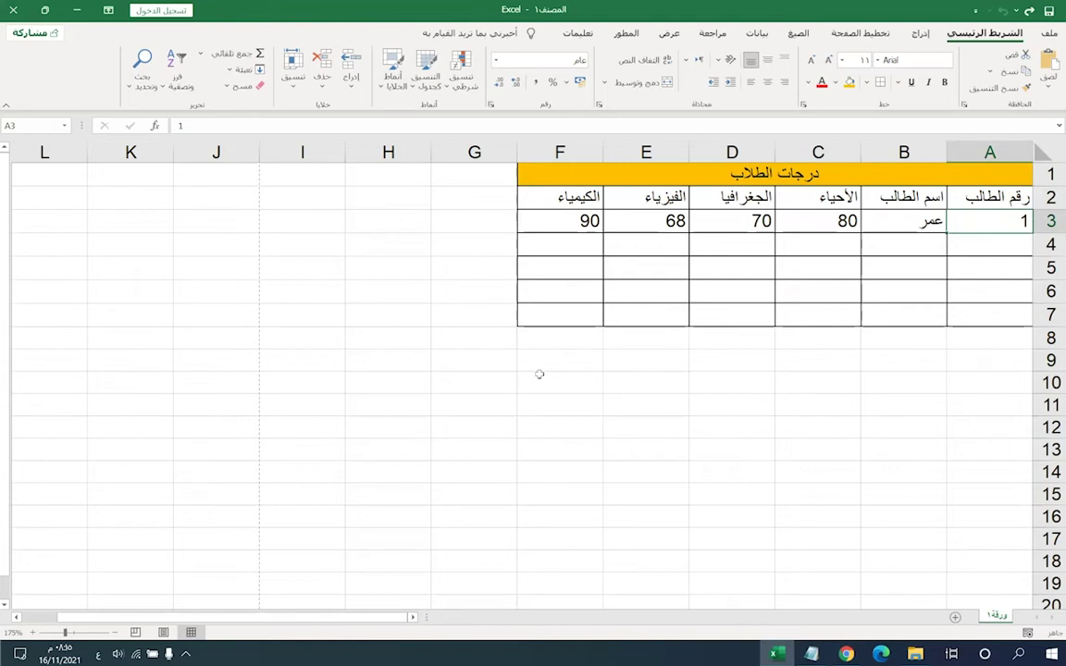
pyautogui.press('Down')
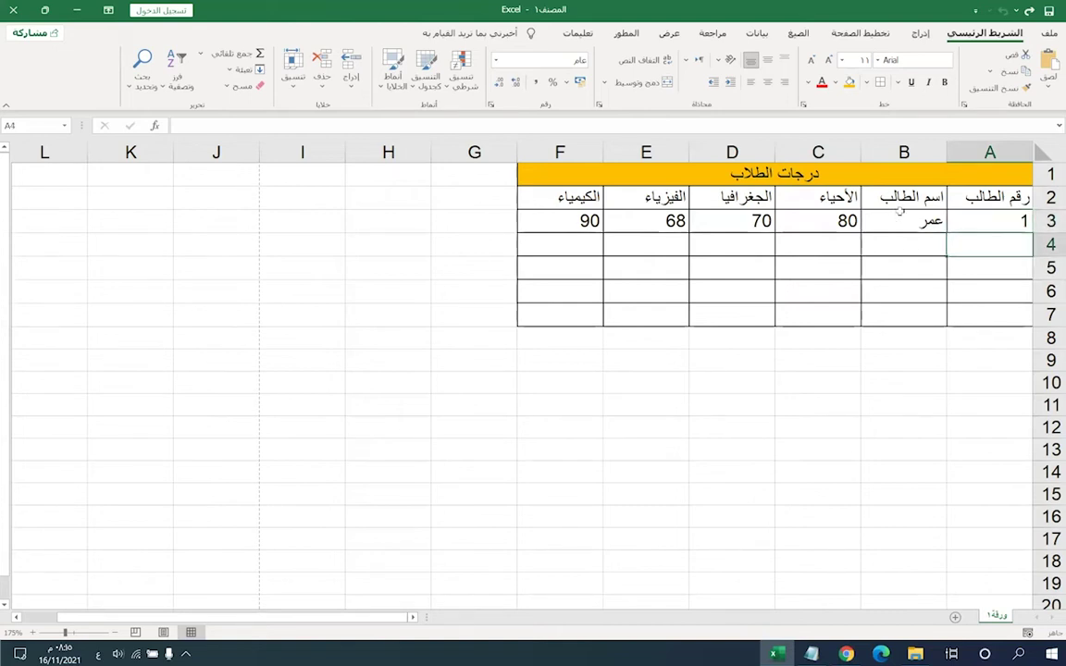
pyautogui.write('2')
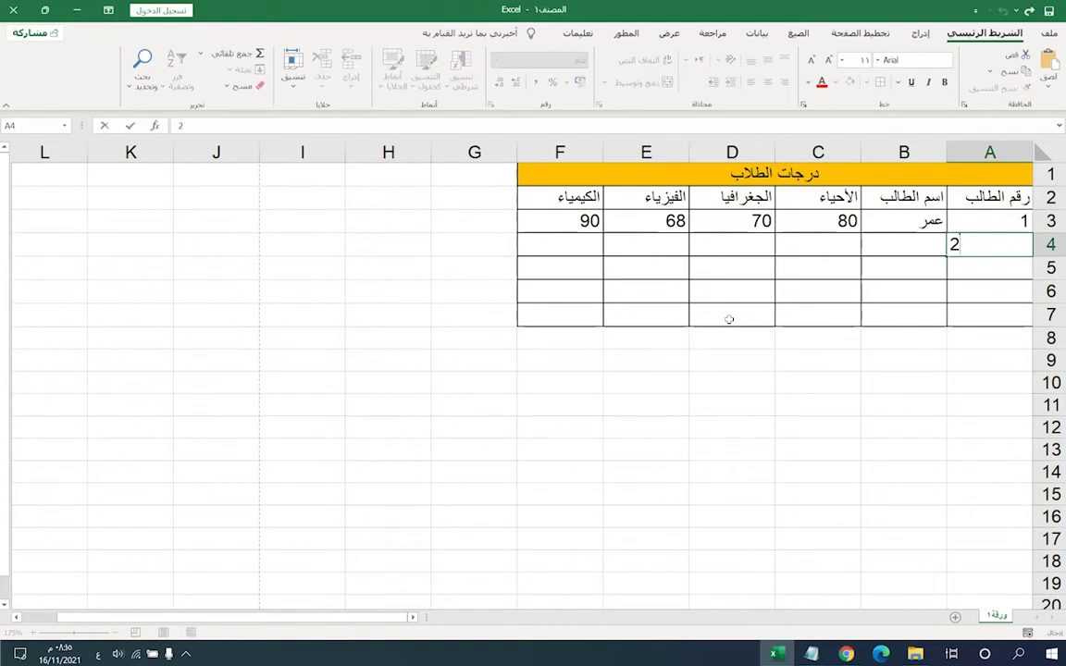
pyautogui.click(916, 243)
# - Try 3 in A4, change it back to 2, and select A3:A4 for a series
pyautogui.click(967, 242)
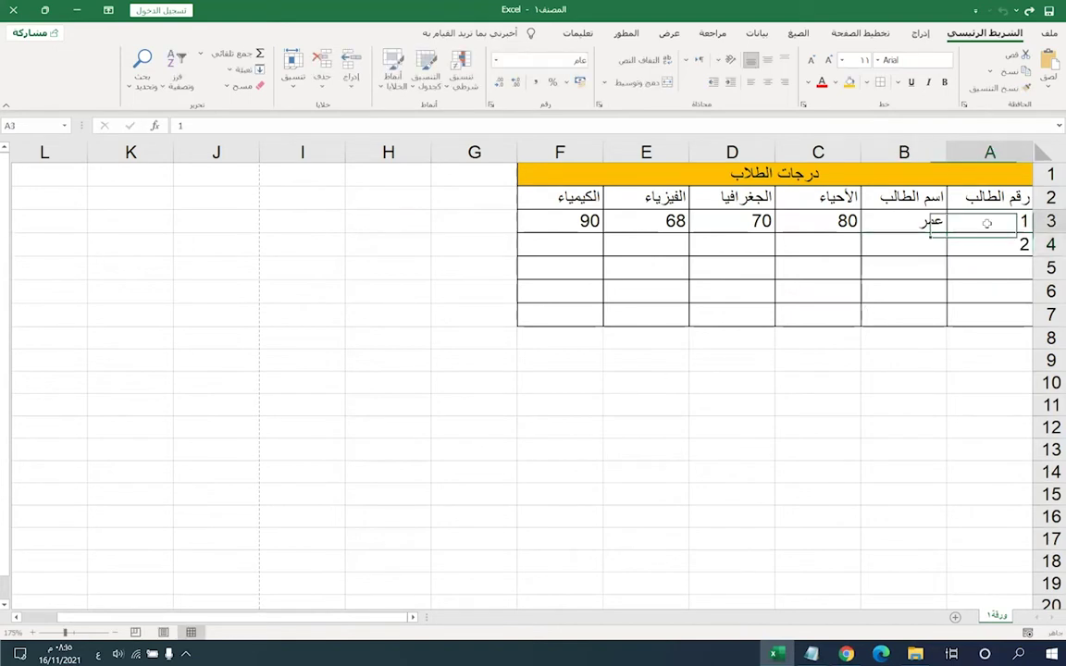
pyautogui.write('3')
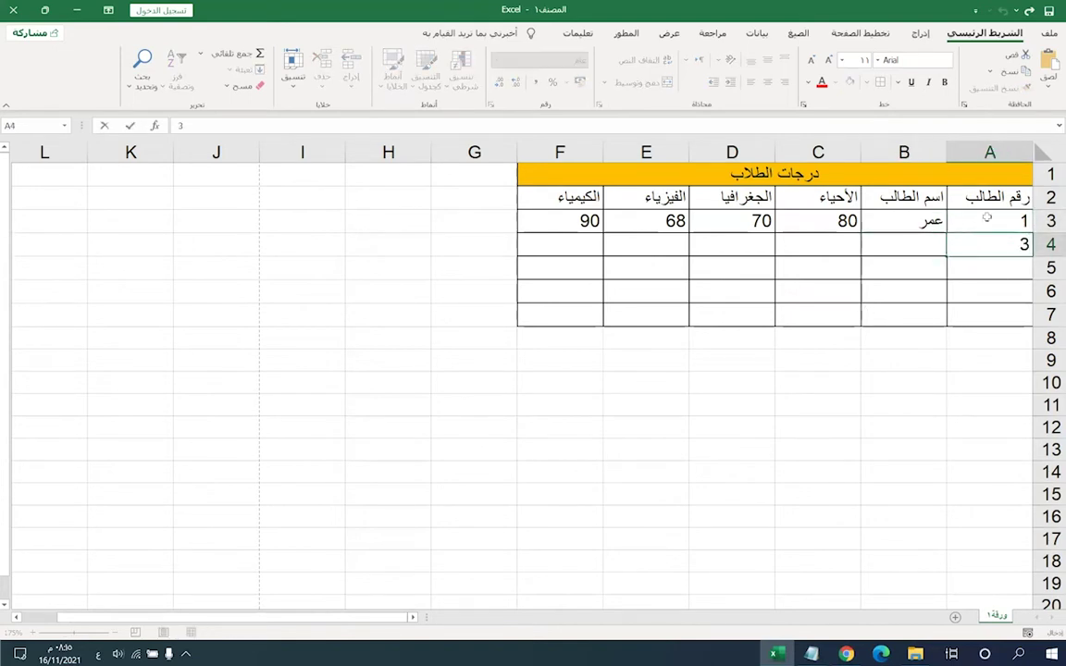
pyautogui.click(879, 221)
pyautogui.click(975, 244)
pyautogui.write('2')
pyautogui.click(879, 215)
pyautogui.click(973, 243)
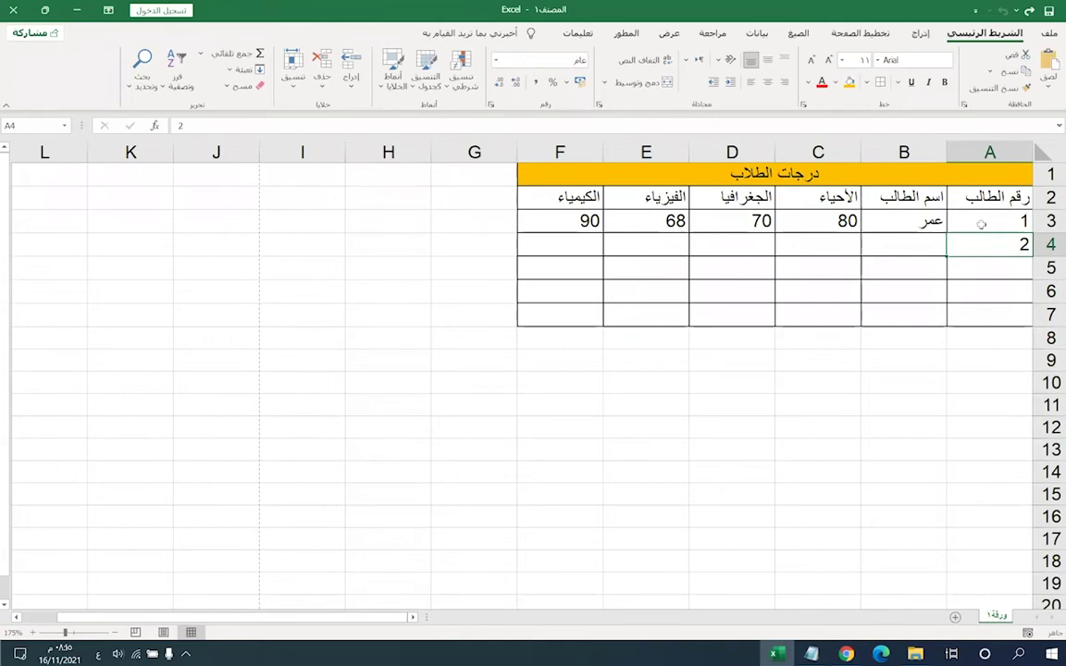
pyautogui.moveTo(982, 224); pyautogui.dragTo(981, 245)
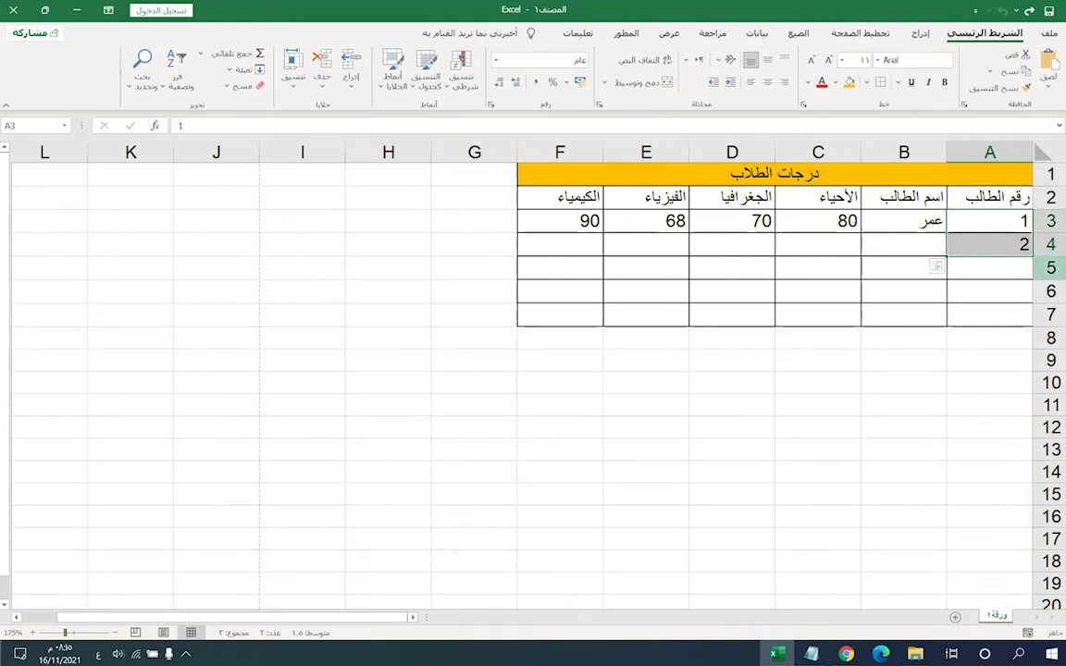
pyautogui.click(969, 266)
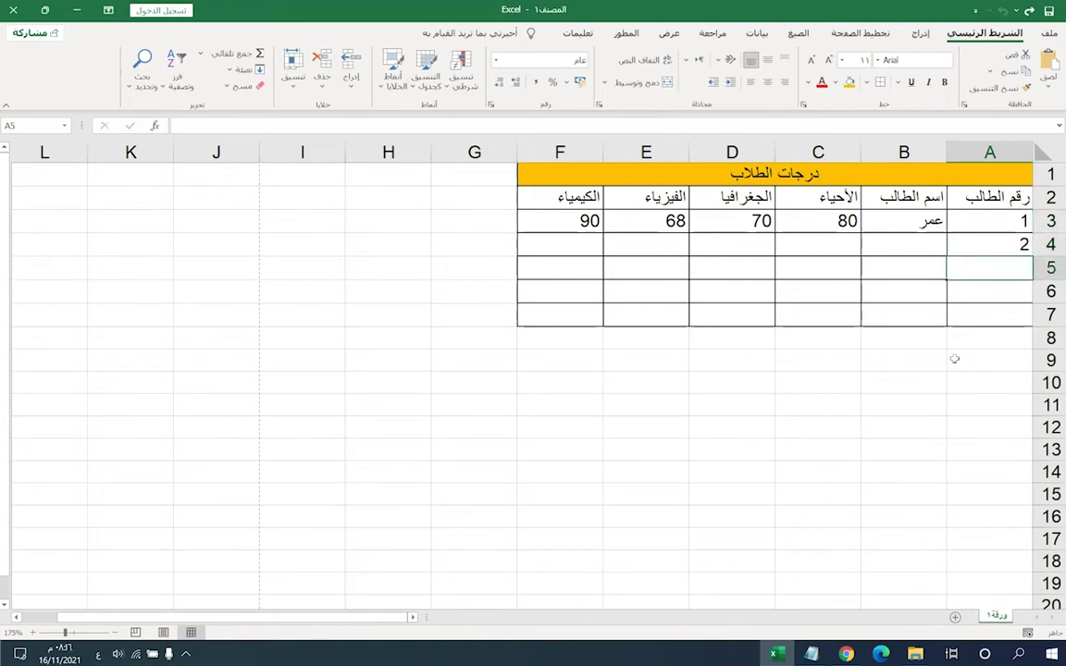
pyautogui.click(1003, 245)
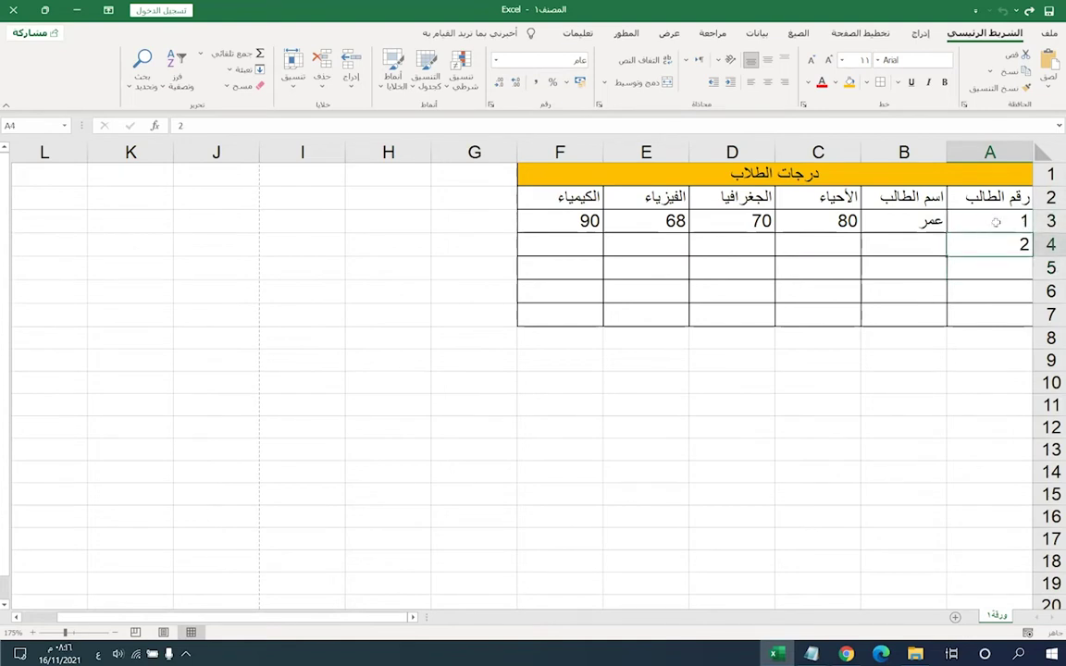
pyautogui.moveTo(996, 222); pyautogui.dragTo(995, 244)
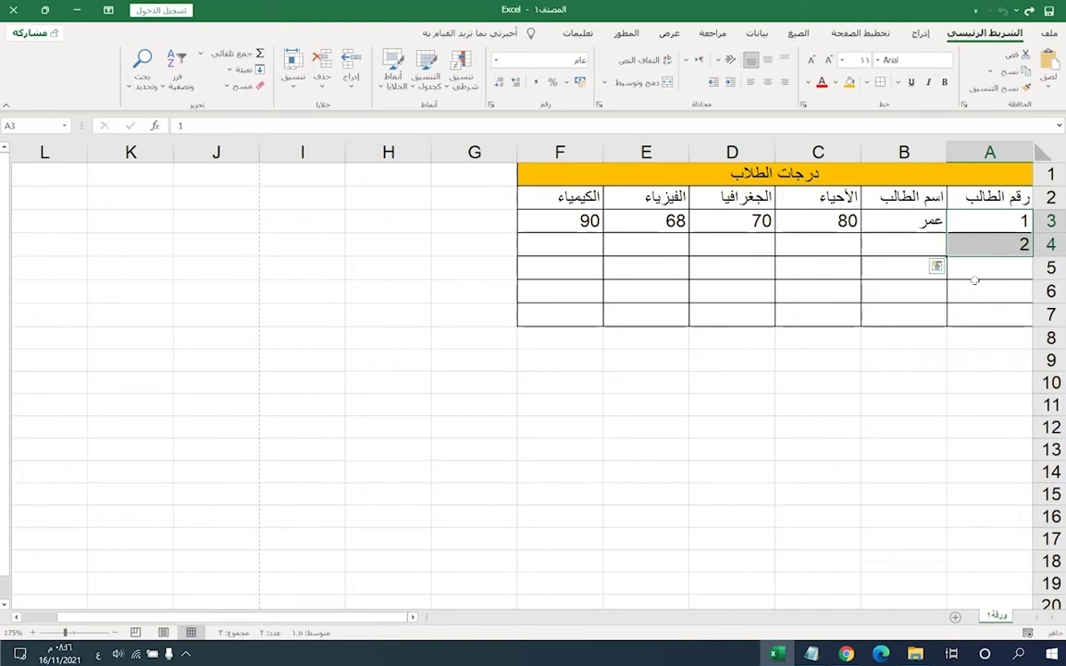
pyautogui.click(571, 434)
pyautogui.click(427, 318)
pyautogui.click(646, 449)
pyautogui.click(416, 520)
pyautogui.click(551, 430)
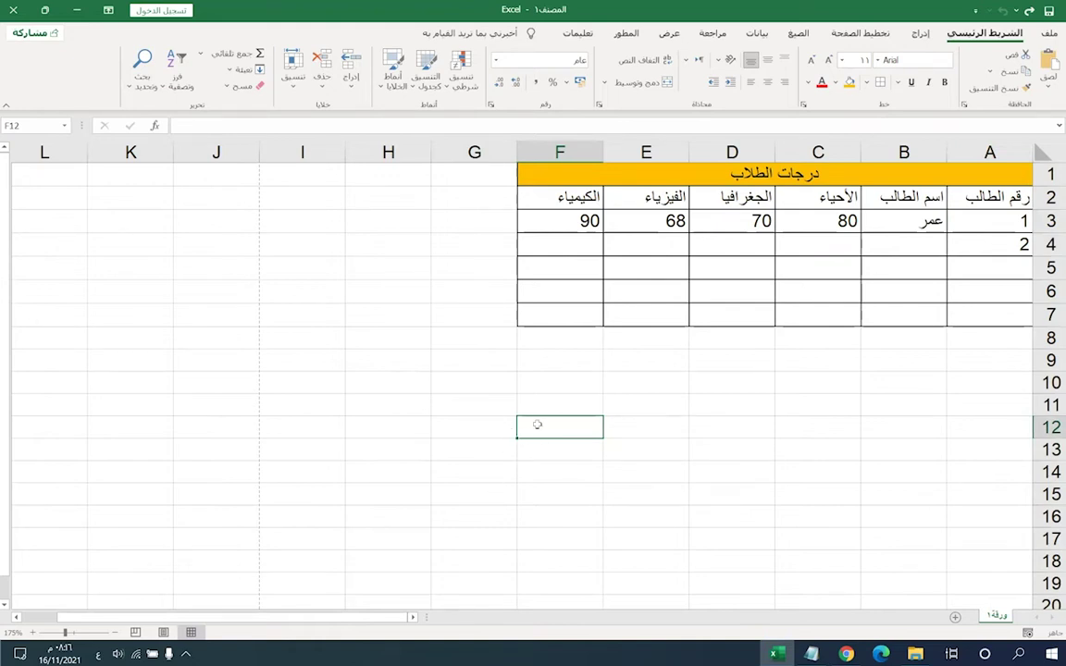
pyautogui.click(991, 218)
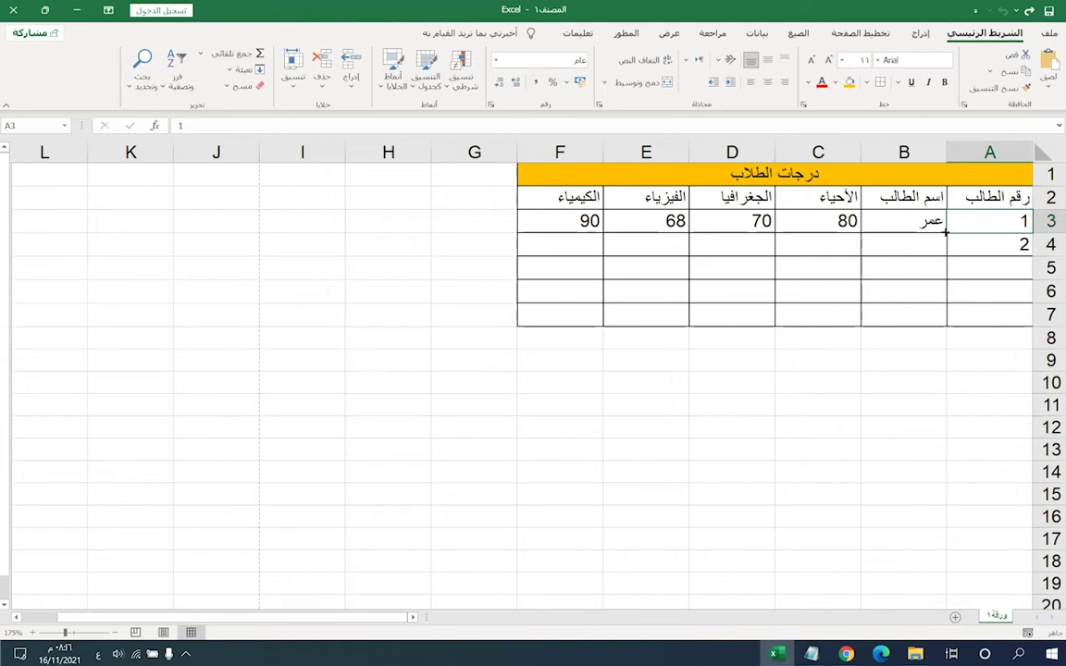
pyautogui.keyDown('shift'); pyautogui.click(1004, 245); pyautogui.keyUp('shift')
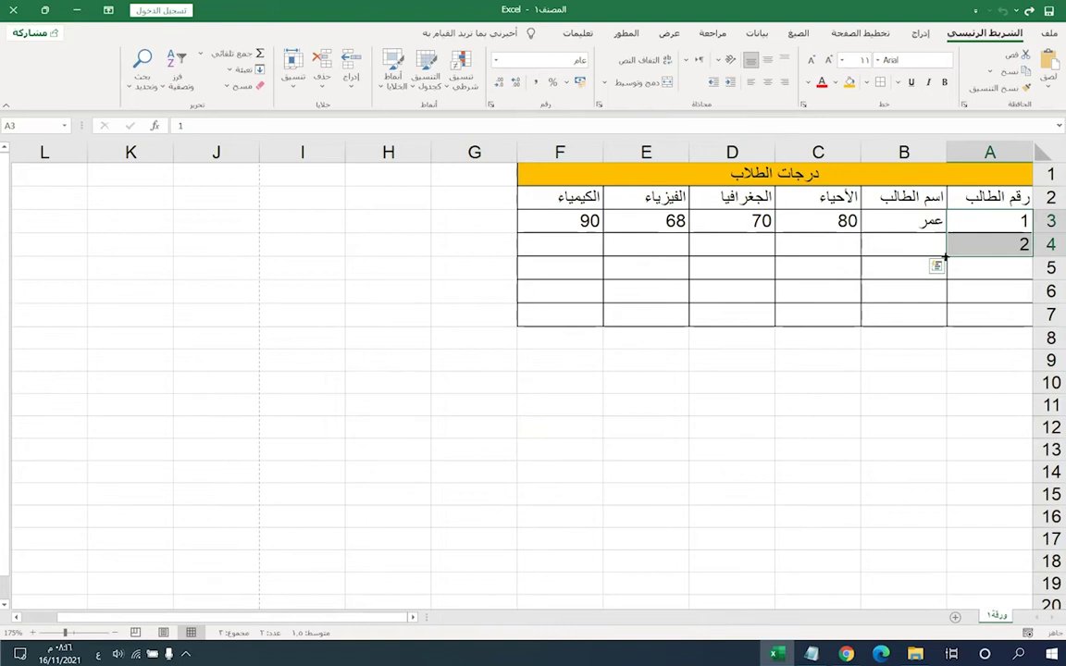
pyautogui.moveTo(946, 258); pyautogui.dragTo(971, 190)
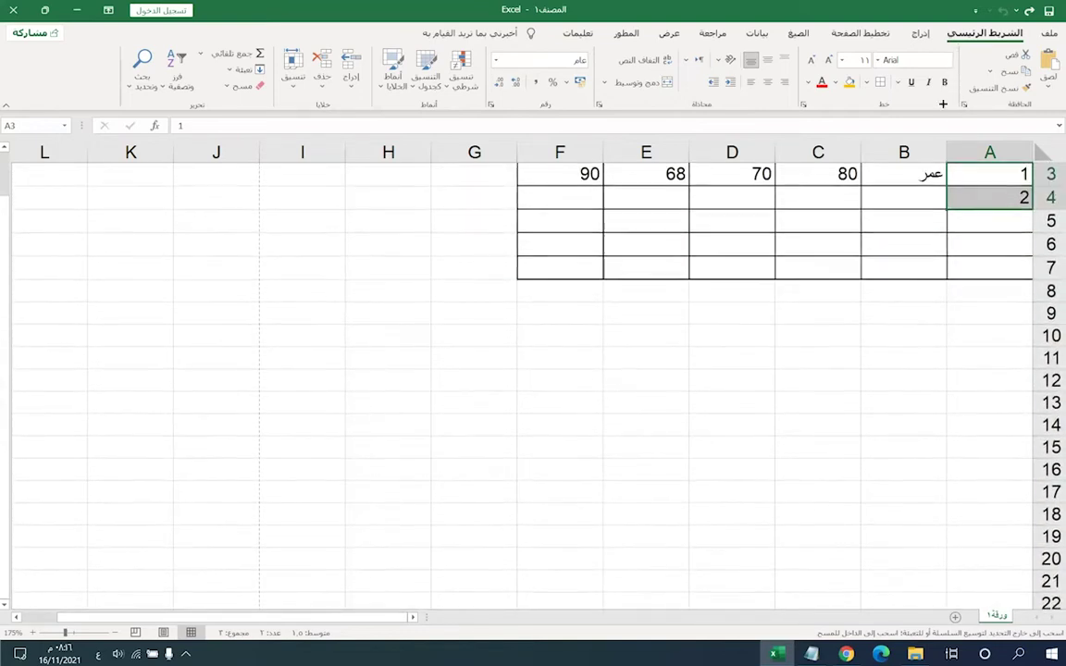
# - Extend the student numbering series down column A past row 19
pyautogui.moveTo(989, 246); pyautogui.dragTo(948, 283)
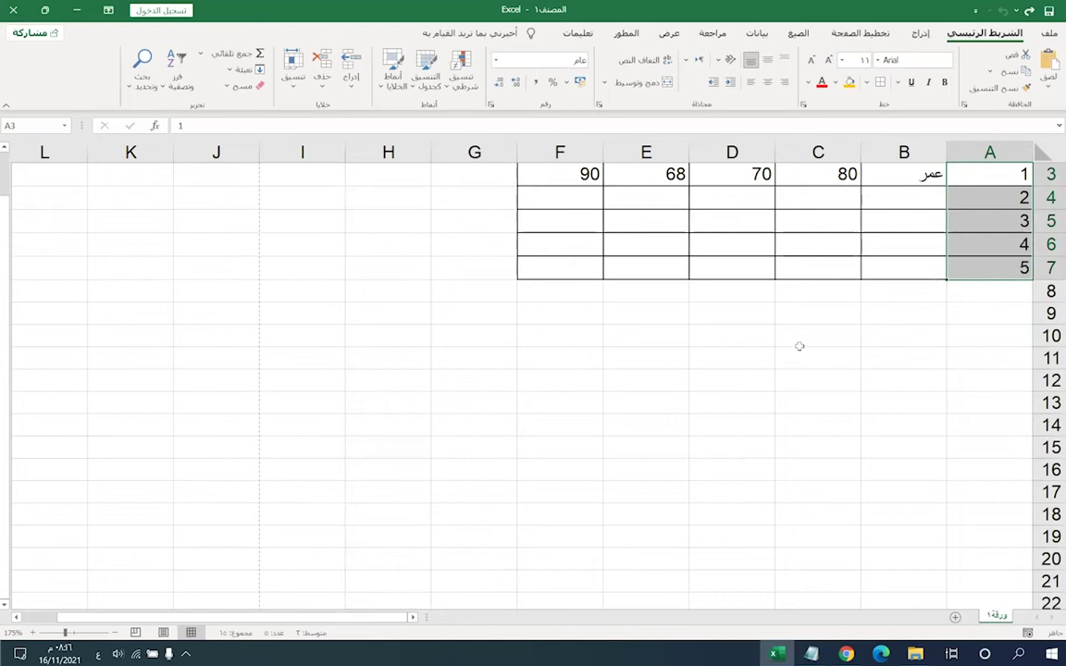
pyautogui.scroll(1, 979, 348)
pyautogui.moveTo(945, 326); pyautogui.dragTo(884, 577)
pyautogui.scroll(-2, 659, 368)
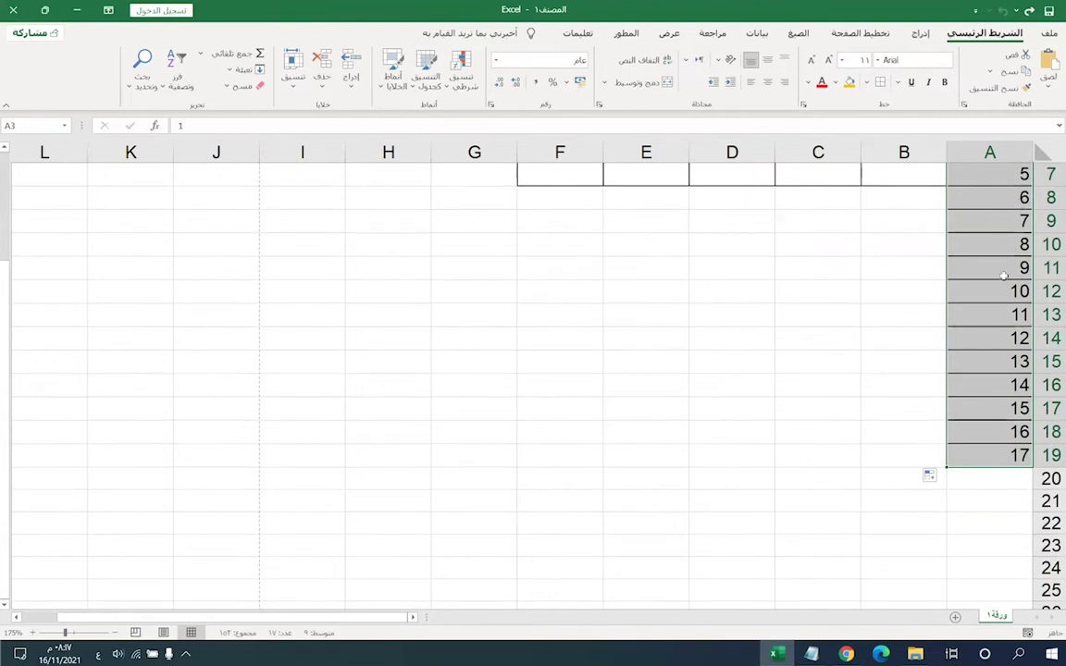
pyautogui.scroll(-1, 943, 448)
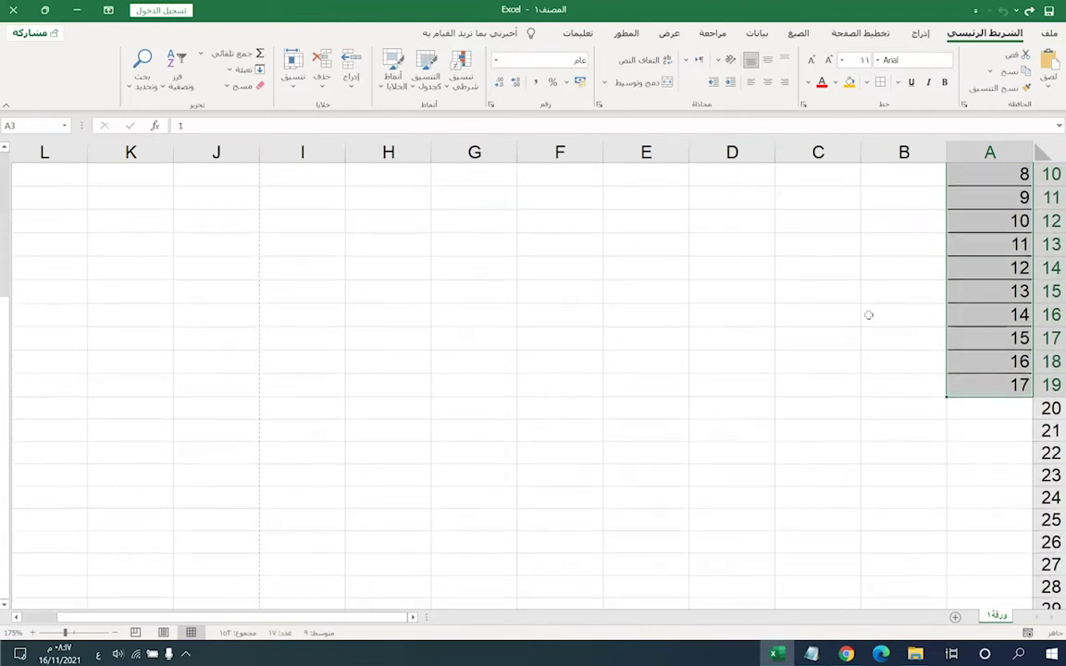
pyautogui.click(942, 401)
pyautogui.click(949, 394)
pyautogui.moveTo(962, 362)
pyautogui.mouseDown()
pyautogui.moveTo(919, 499)
pyautogui.moveTo(919, 636)
pyautogui.mouseUp()
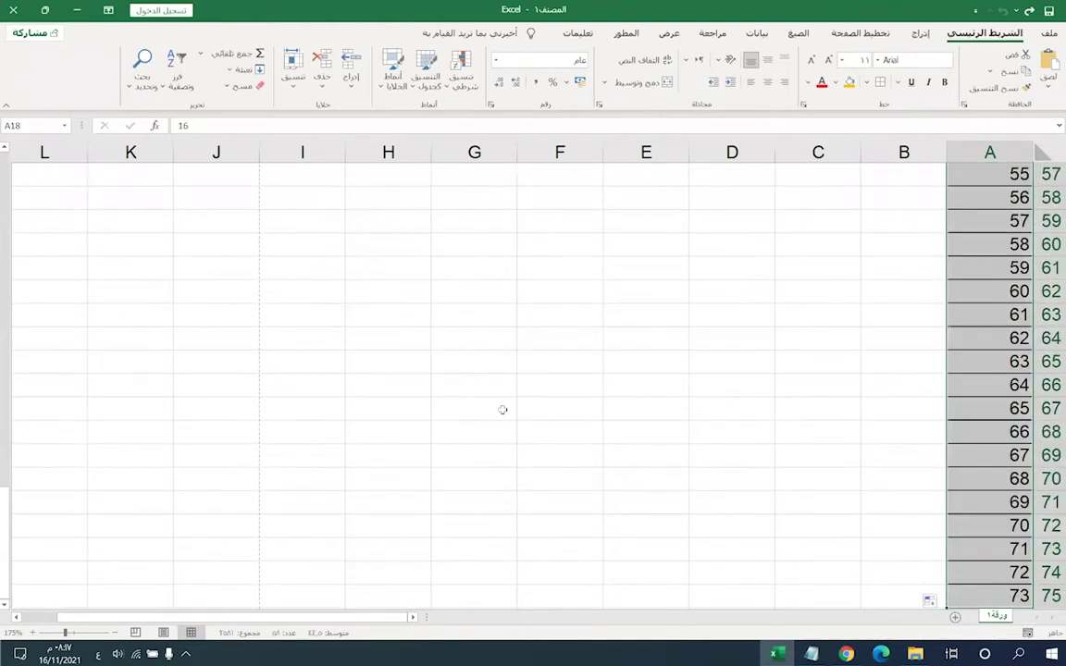
# - Remove the extended numbers, keeping only 1 and 2 in A3:A4
pyautogui.scroll(-4, 541, 393)
pyautogui.scroll(3, 540, 393)
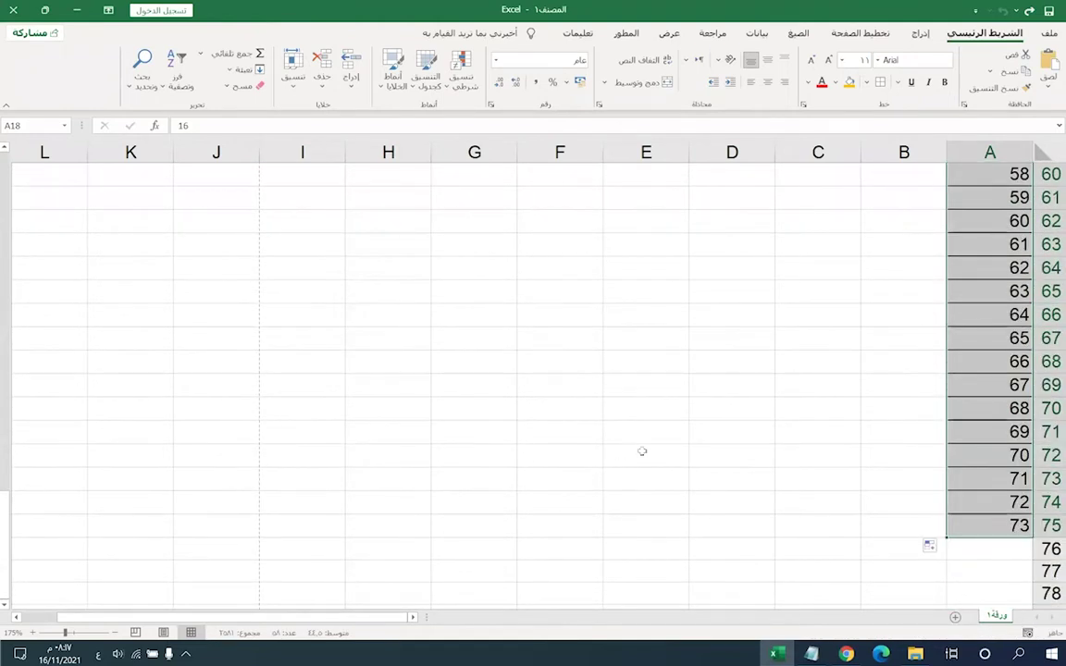
pyautogui.scroll(9, 666, 449)
pyautogui.scroll(11, 670, 447)
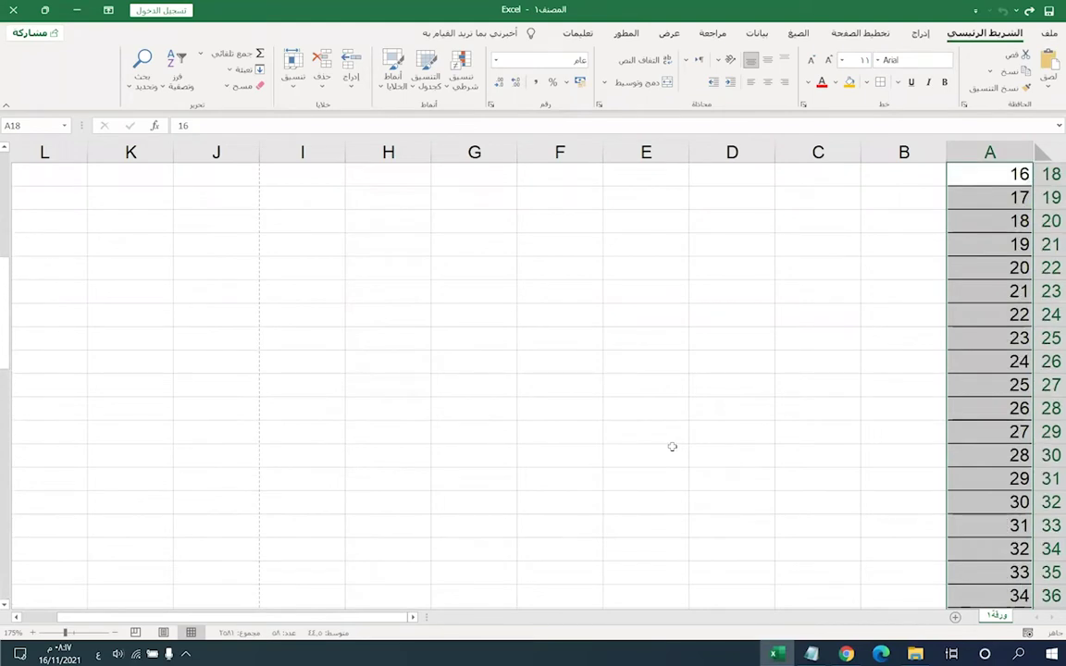
pyautogui.scroll(-2, 741, 407)
pyautogui.scroll(2, 956, 452)
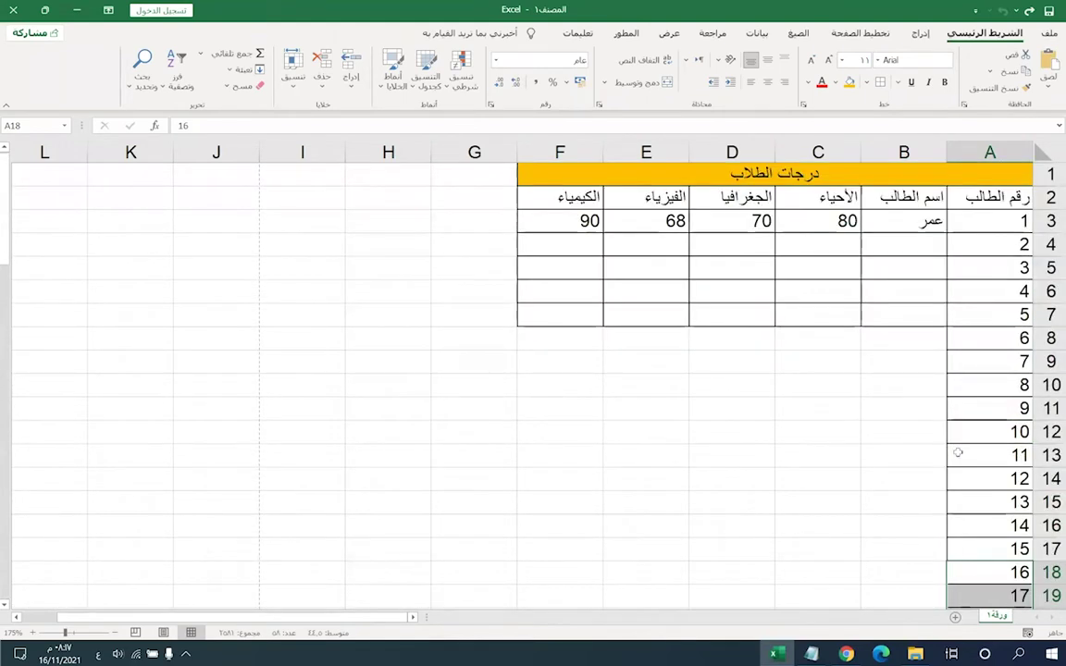
pyautogui.moveTo(932, 384); pyautogui.dragTo(942, 362)
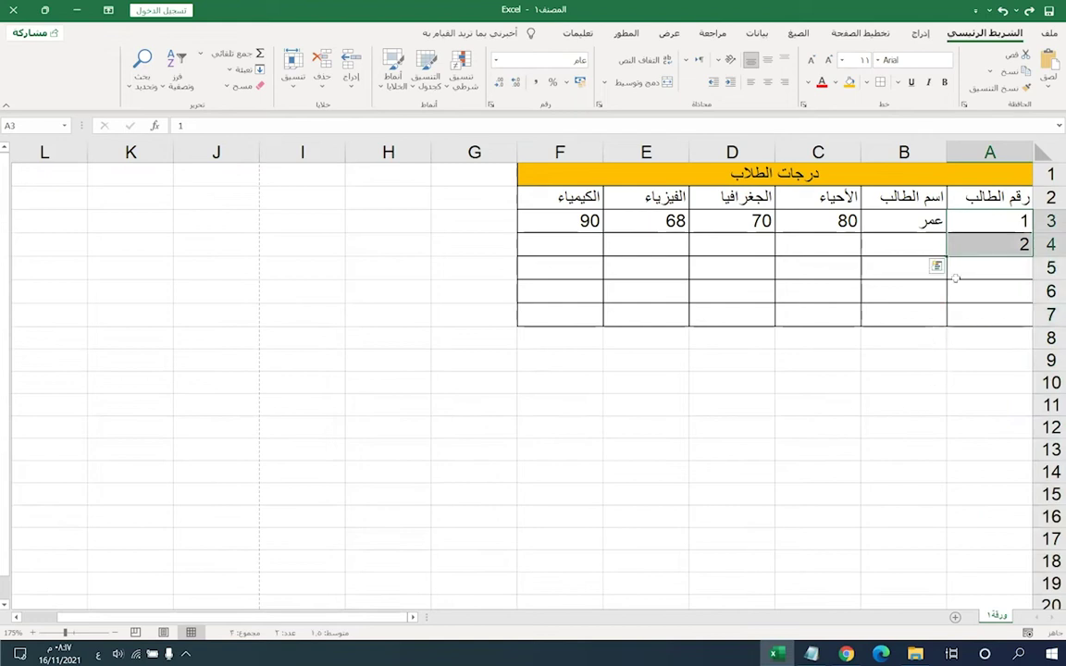
# - Change the number in cell A4 to 3, below the 1 in A3
pyautogui.press('Down')
pyautogui.write('3')
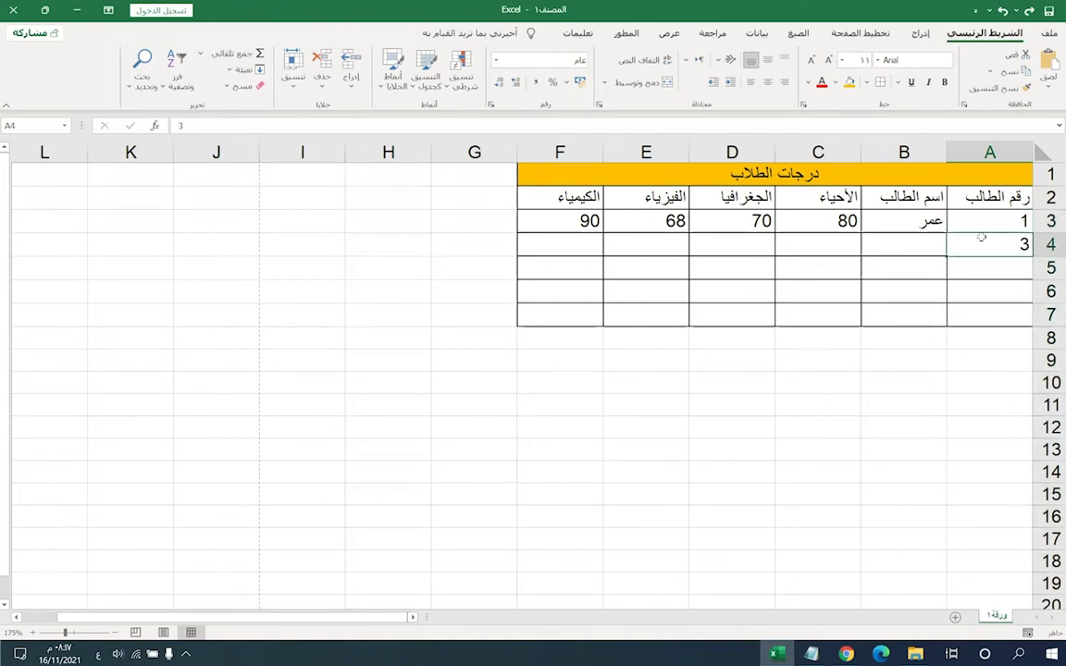
pyautogui.click(979, 226)
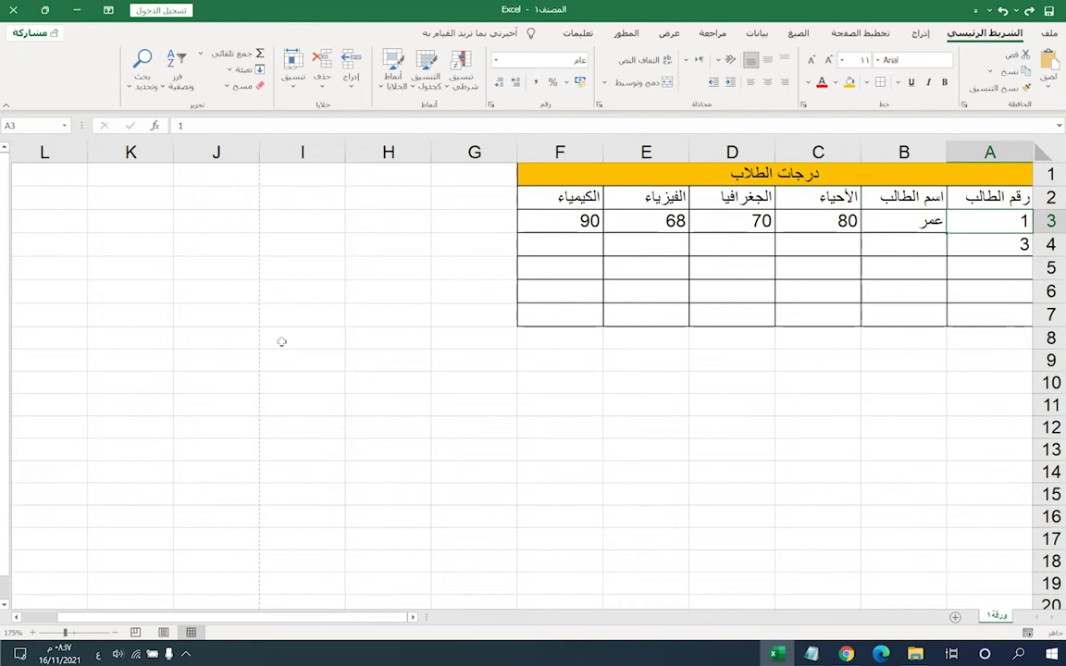
pyautogui.click(677, 379)
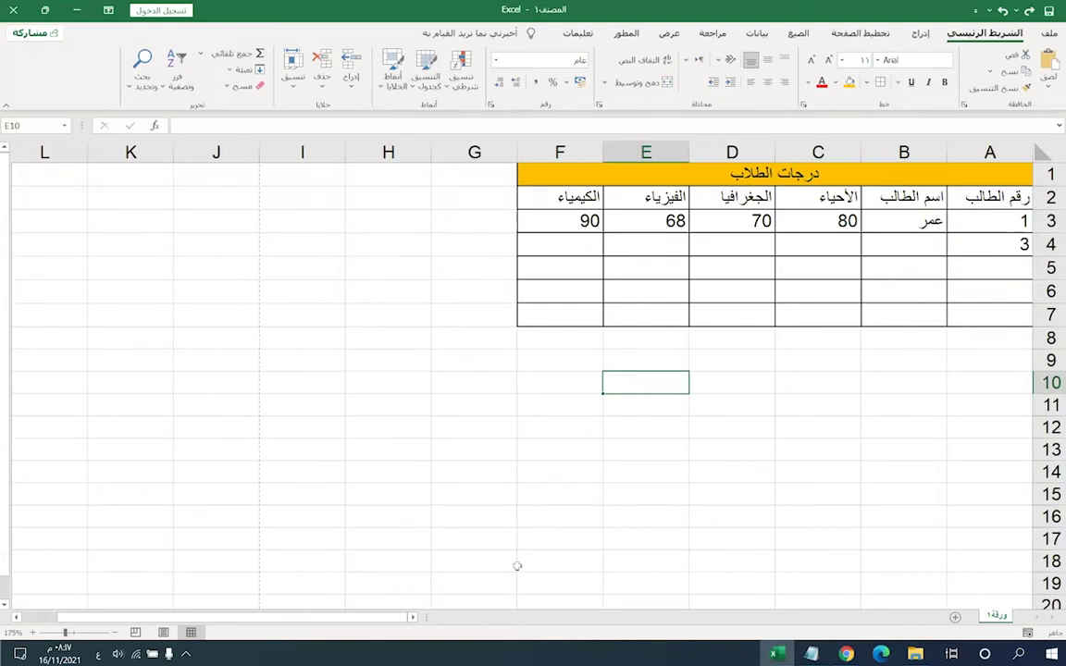
# - Enter the Hijri months محرم in E10 and صفر in E11
pyautogui.write('محرم')
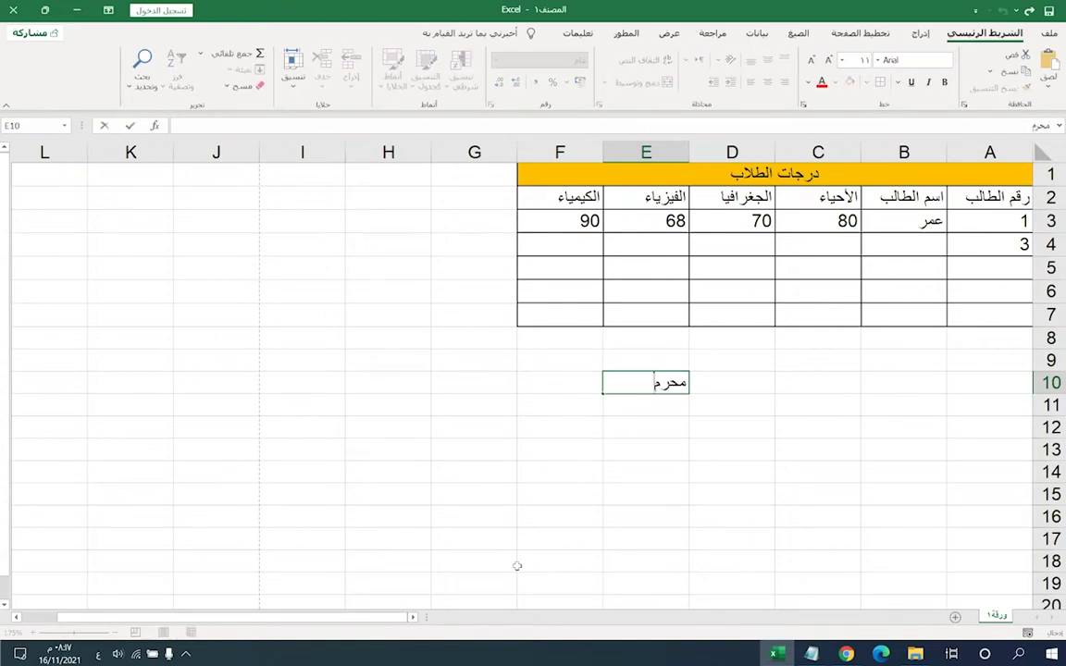
pyautogui.press('Return')
pyautogui.write('صفر')
pyautogui.click(731, 450)
# - AutoFill the month series from E10:E11 down to E17, check it, then undo
pyautogui.moveTo(647, 383); pyautogui.dragTo(648, 405)
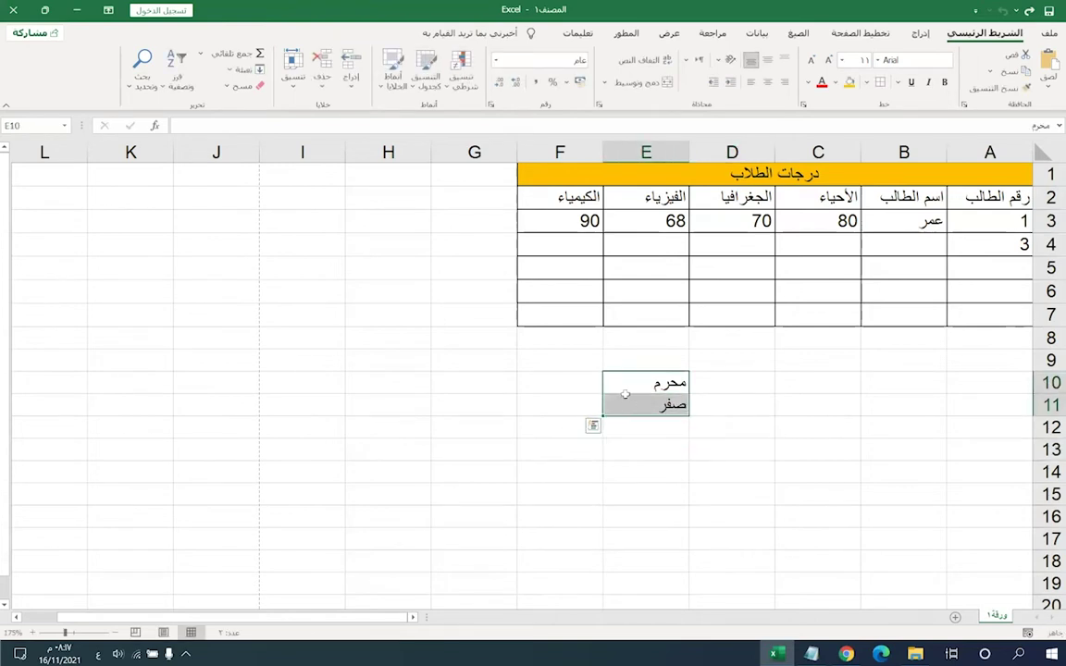
pyautogui.moveTo(601, 416); pyautogui.dragTo(610, 546)
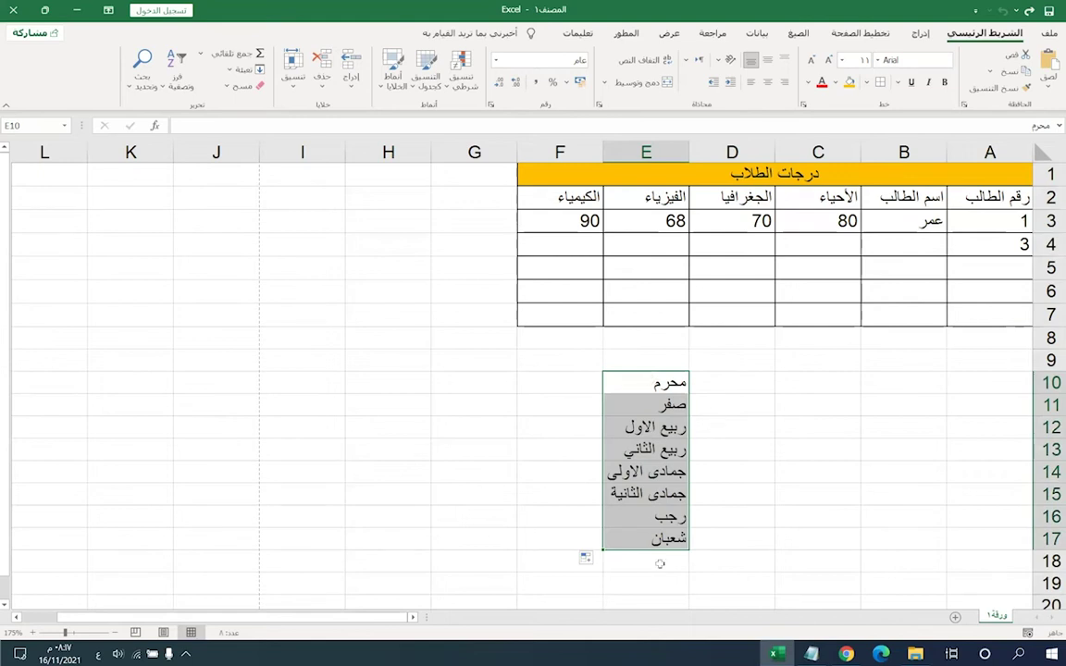
pyautogui.click(658, 431)
pyautogui.press('Down')
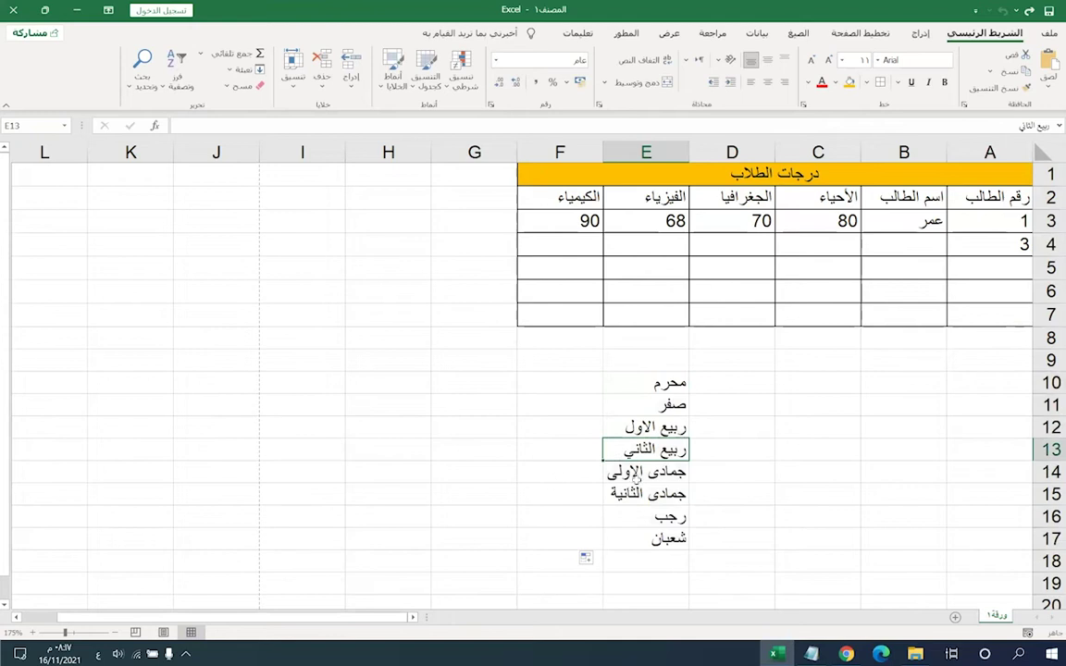
pyautogui.press('Down')
pyautogui.press('Down')
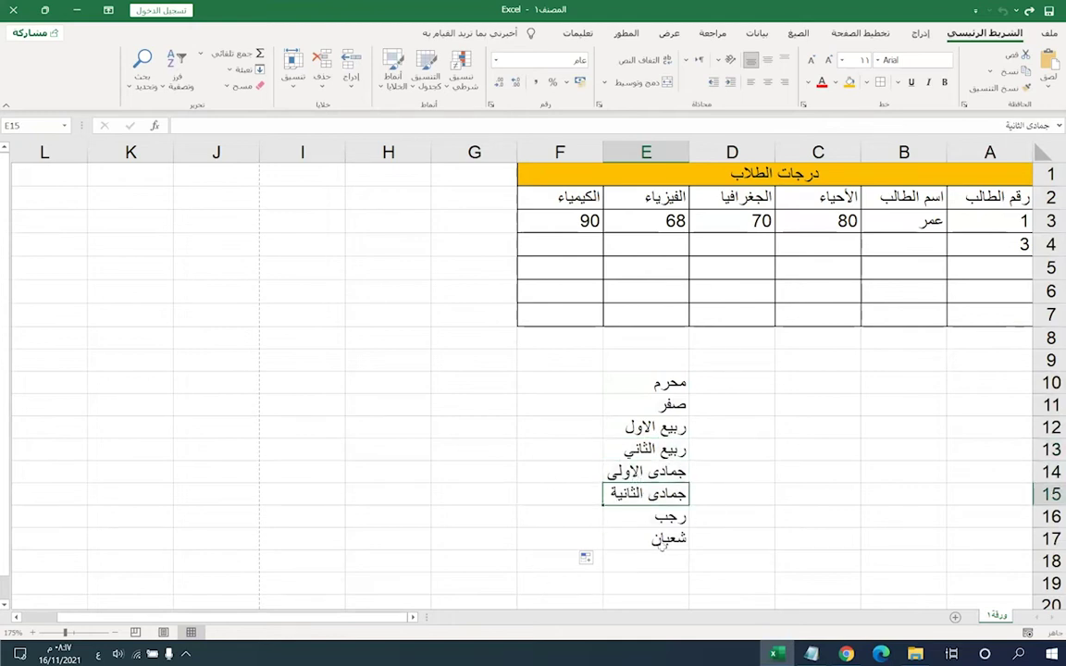
pyautogui.hotkey('ctrl', 'z')
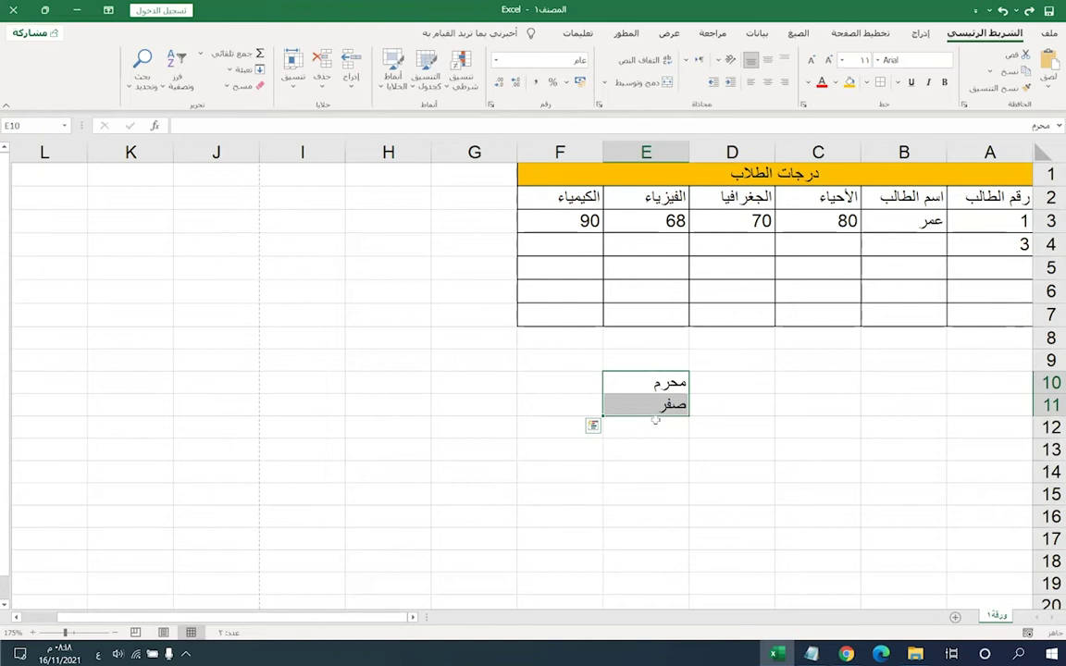
# - Refill the months to E17, undo it, and replace صفر in E11 with ربيع الأول
pyautogui.moveTo(655, 419); pyautogui.dragTo(658, 546)
pyautogui.click(662, 433)
pyautogui.hotkey('ctrl', 'z')
pyautogui.click(647, 407)
pyautogui.write('ربيع')
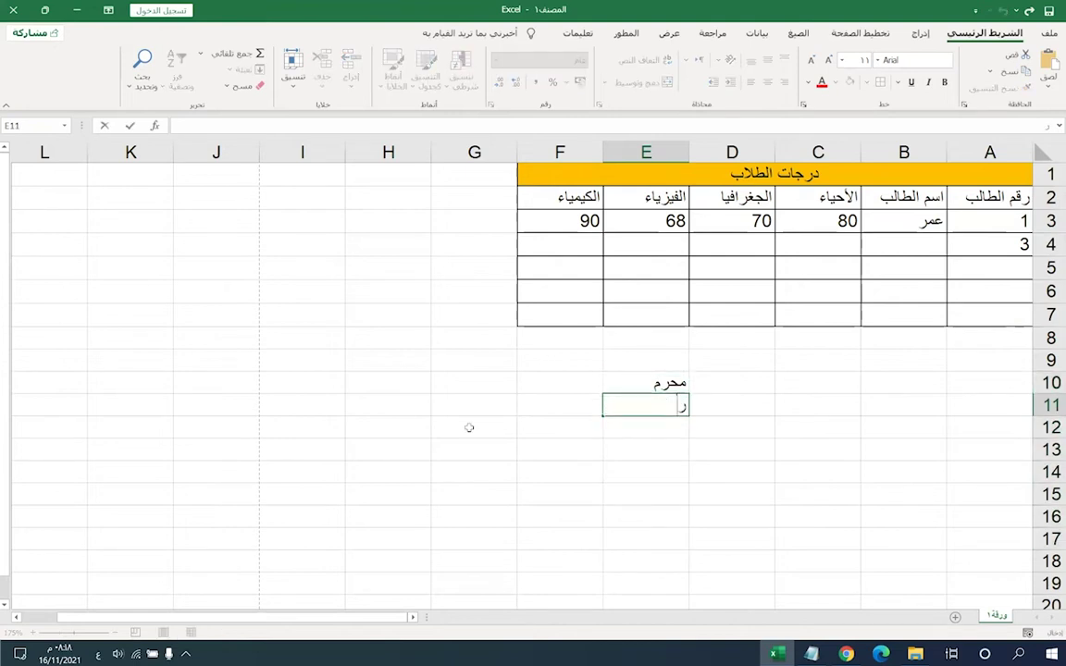
pyautogui.write(' الأول')
pyautogui.click(655, 388)
# - Extend the every-other-month pattern from E10:E11 down to E15, inspect it, then undo
pyautogui.moveTo(654, 393); pyautogui.dragTo(574, 495)
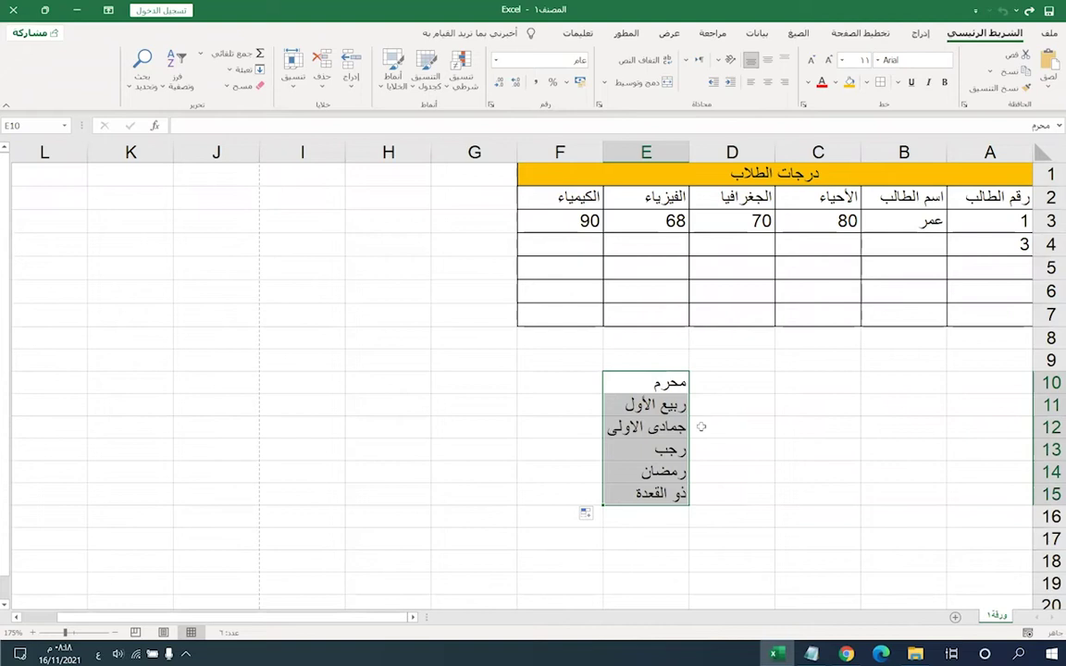
pyautogui.moveTo(652, 382); pyautogui.dragTo(652, 382)
pyautogui.click(651, 405)
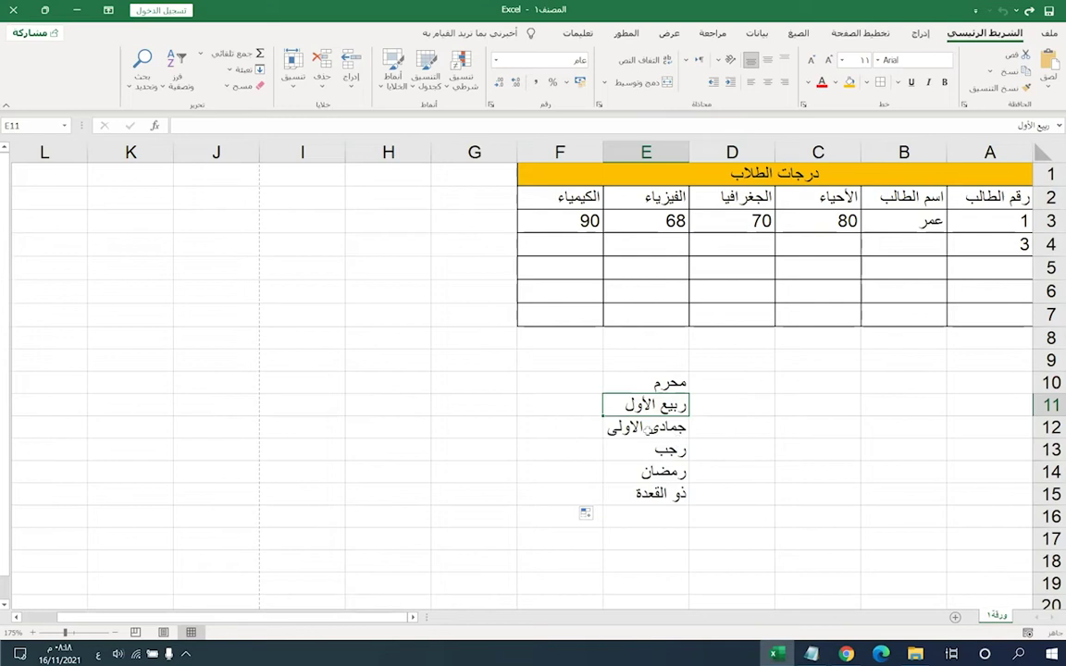
pyautogui.press('Down')
pyautogui.press('Down')
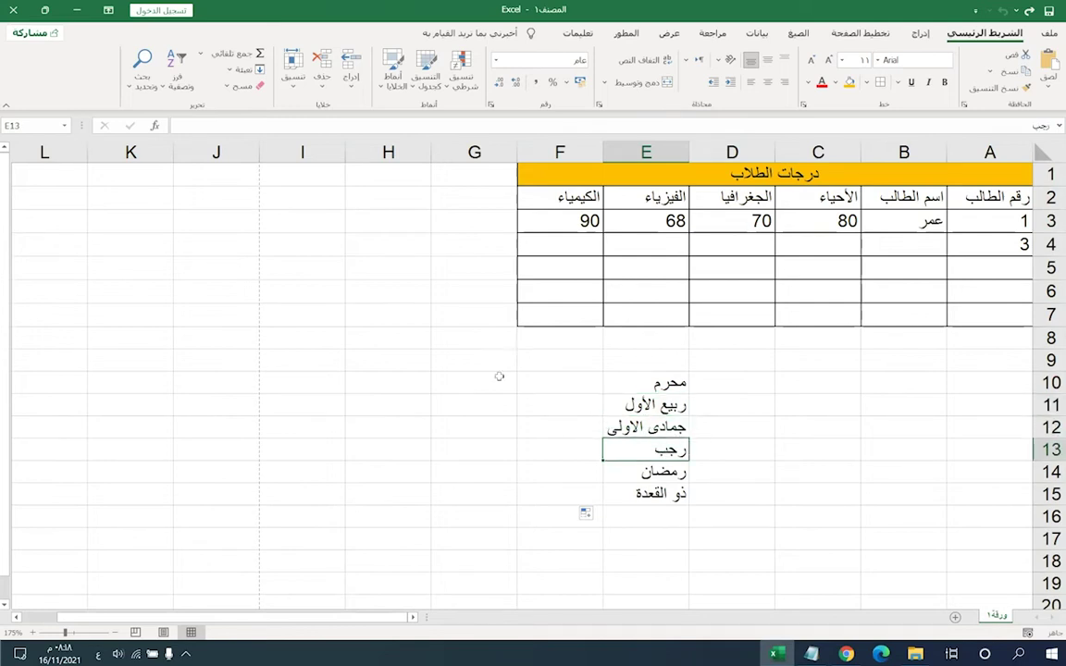
pyautogui.press('Down')
pyautogui.press('Down')
pyautogui.hotkey('shift', 'Up')
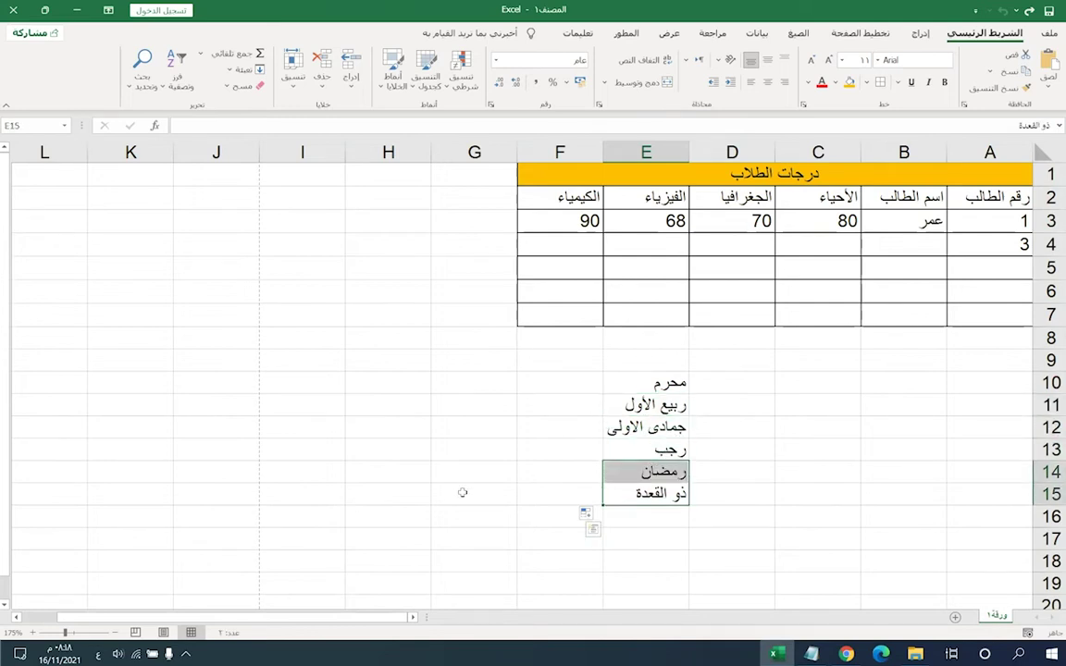
pyautogui.click(655, 451)
pyautogui.moveTo(619, 382); pyautogui.dragTo(629, 494)
pyautogui.hotkey('ctrl', 'z')
pyautogui.hotkey('ctrl', 'z')
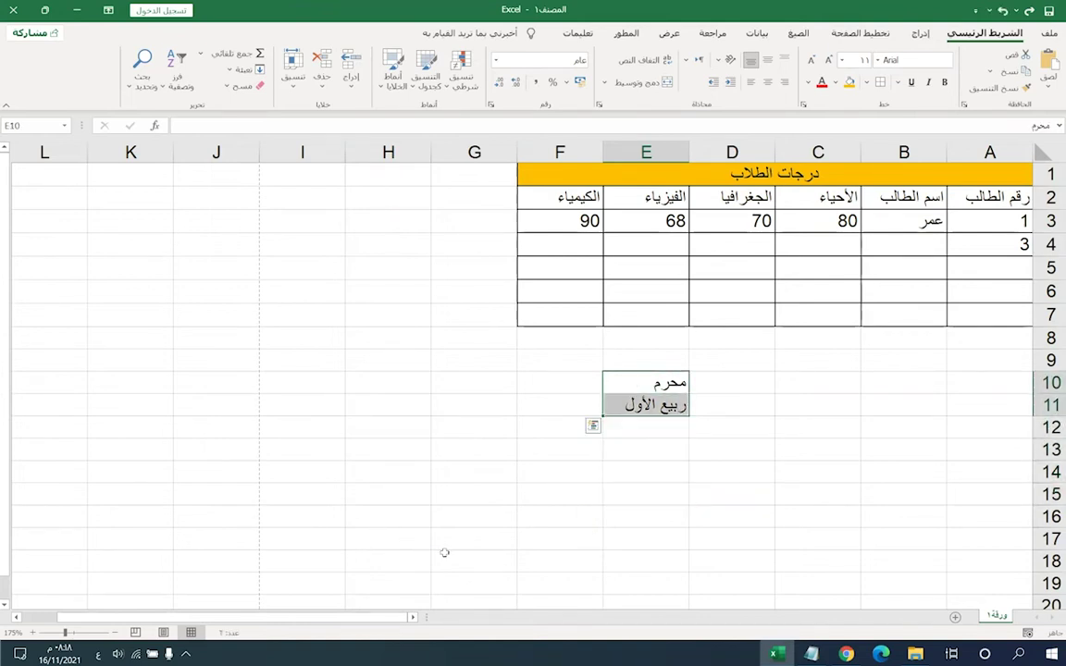
# - Enter محرم in F10, fill it down to F12, then undo the fill
pyautogui.click(552, 379)
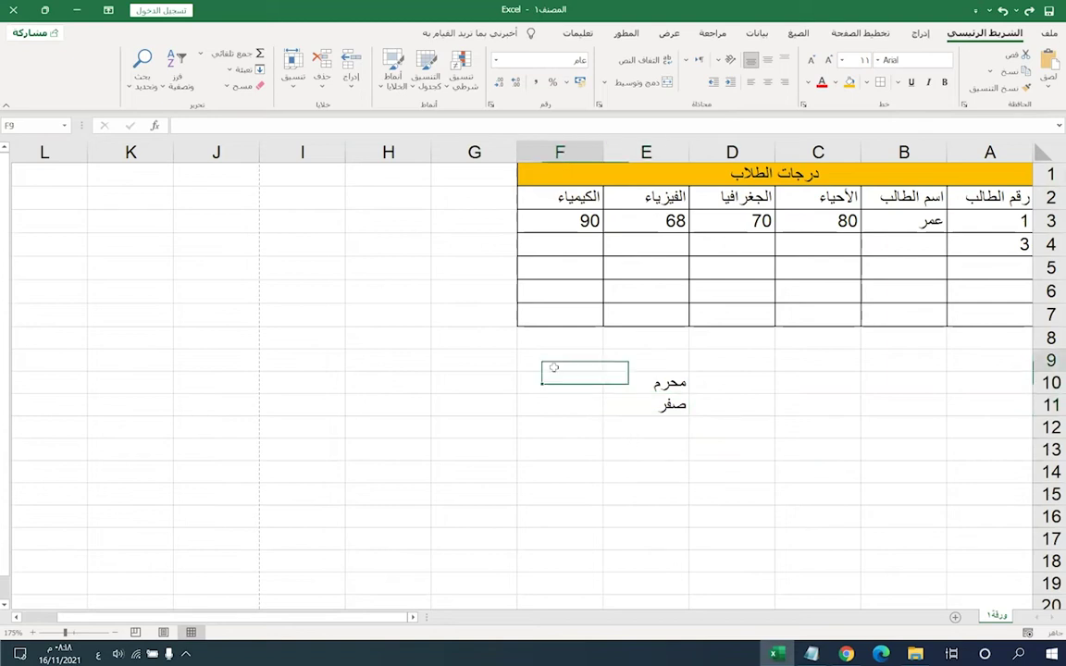
pyautogui.write('محرم')
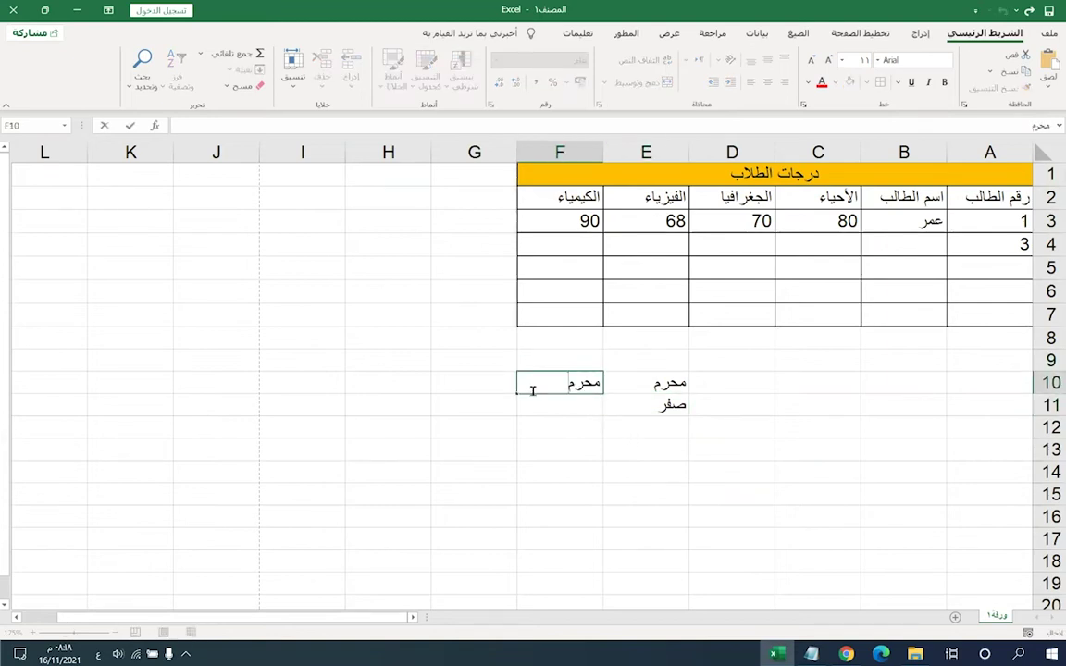
pyautogui.press('Return')
pyautogui.click(524, 392)
pyautogui.moveTo(522, 395); pyautogui.dragTo(518, 438)
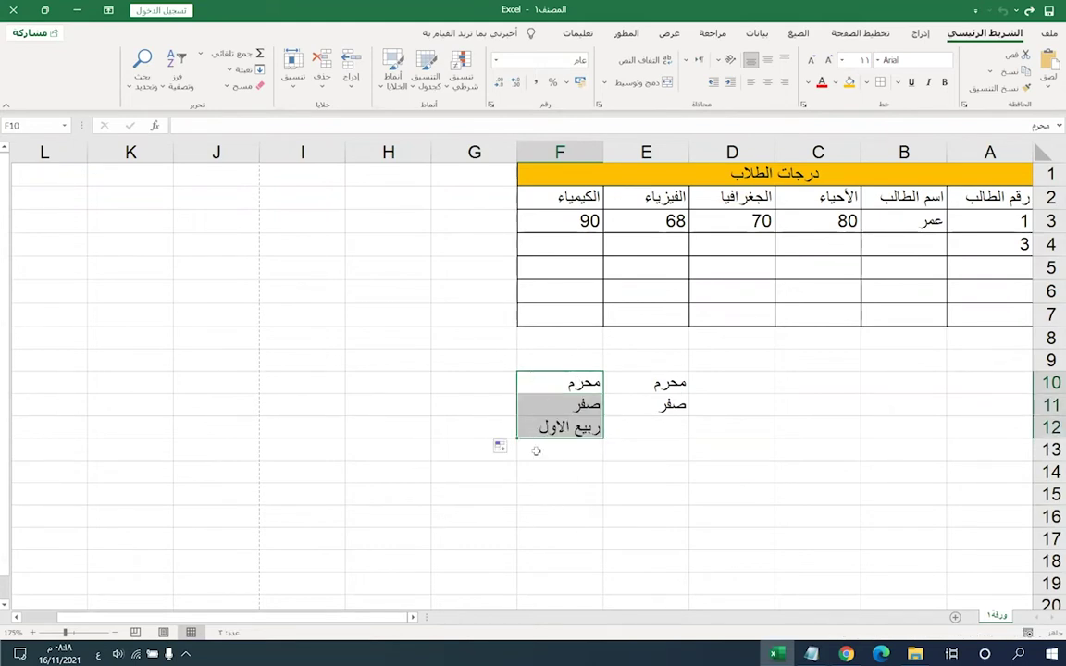
pyautogui.hotkey('ctrl', 'z')
pyautogui.click(477, 384)
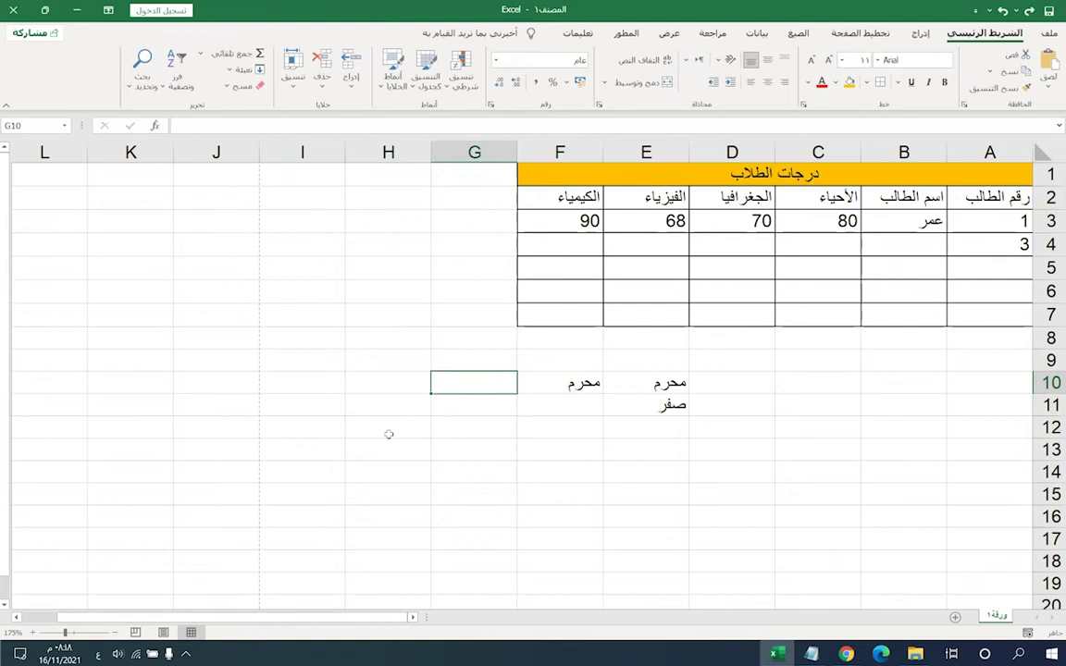
# - Enter السبت in G10, fill weekday names down to G17, then undo
pyautogui.write('السبت')
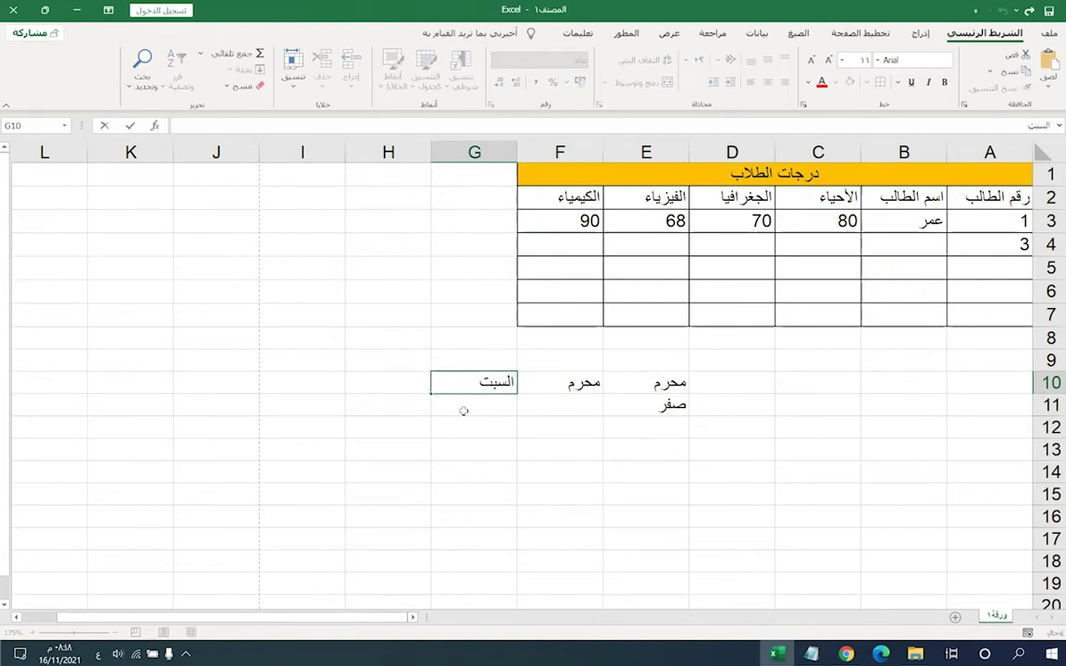
pyautogui.press('Return')
pyautogui.press('Up')
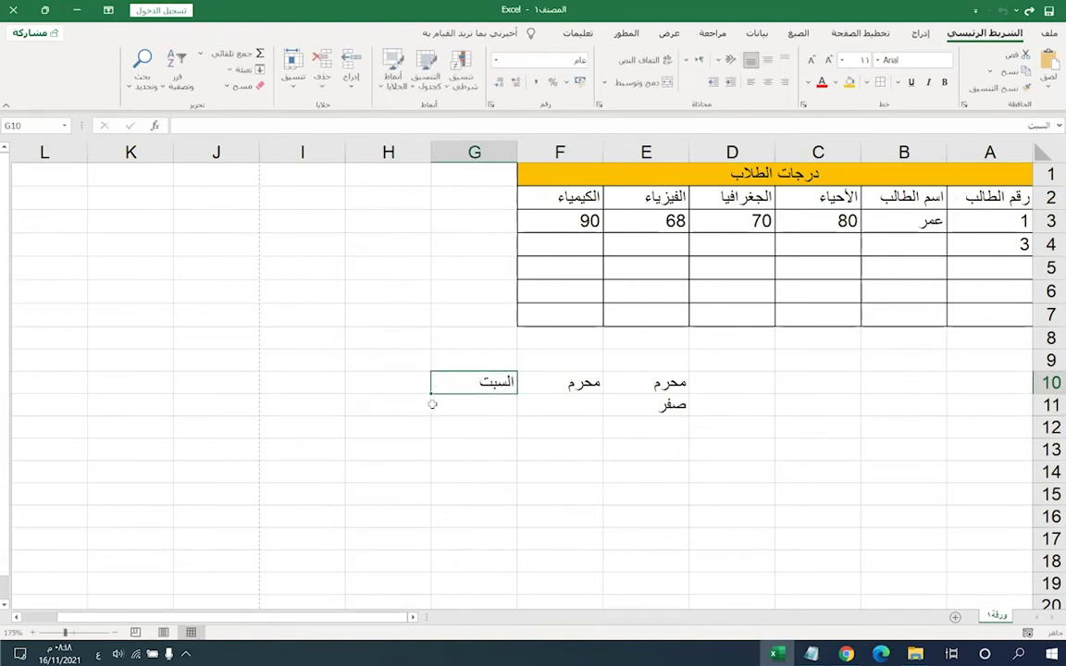
pyautogui.moveTo(428, 393); pyautogui.dragTo(445, 546)
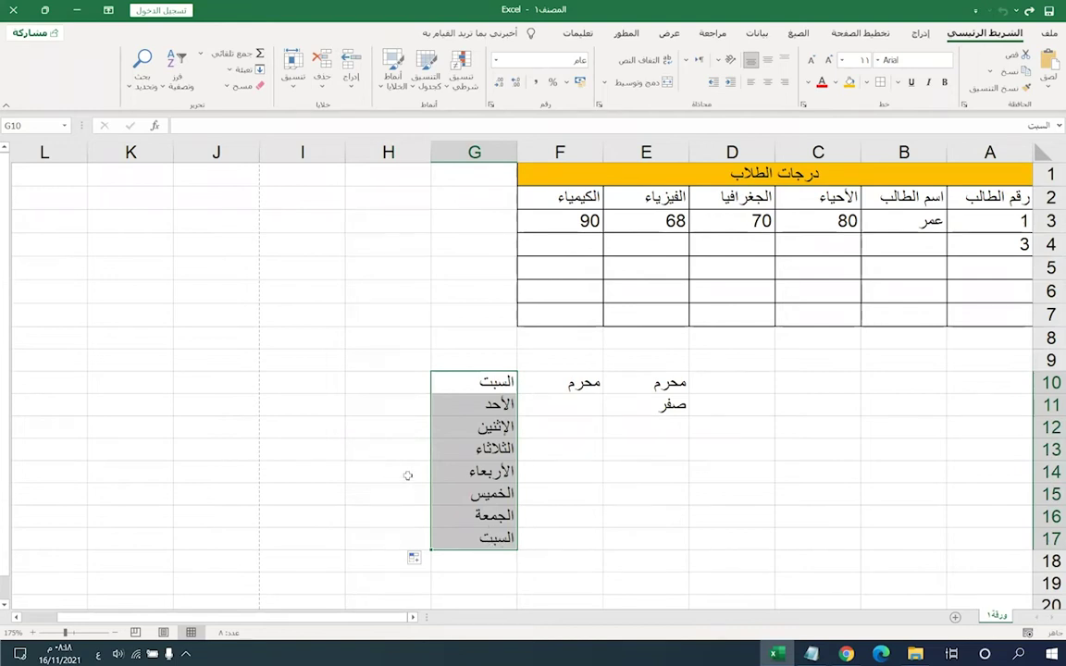
pyautogui.hotkey('ctrl', 'z')
# - Select E10:G11 and delete the practice month and weekday entries
pyautogui.click(454, 404)
pyautogui.click(472, 379)
pyautogui.moveTo(485, 375); pyautogui.dragTo(667, 407)
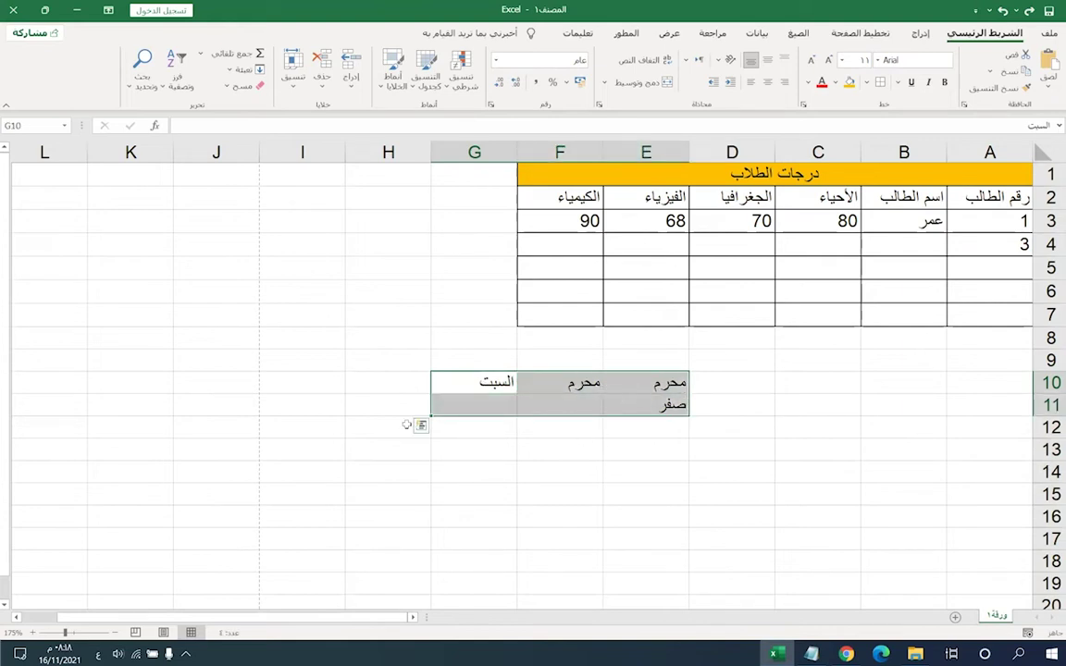
pyautogui.press('Delete')
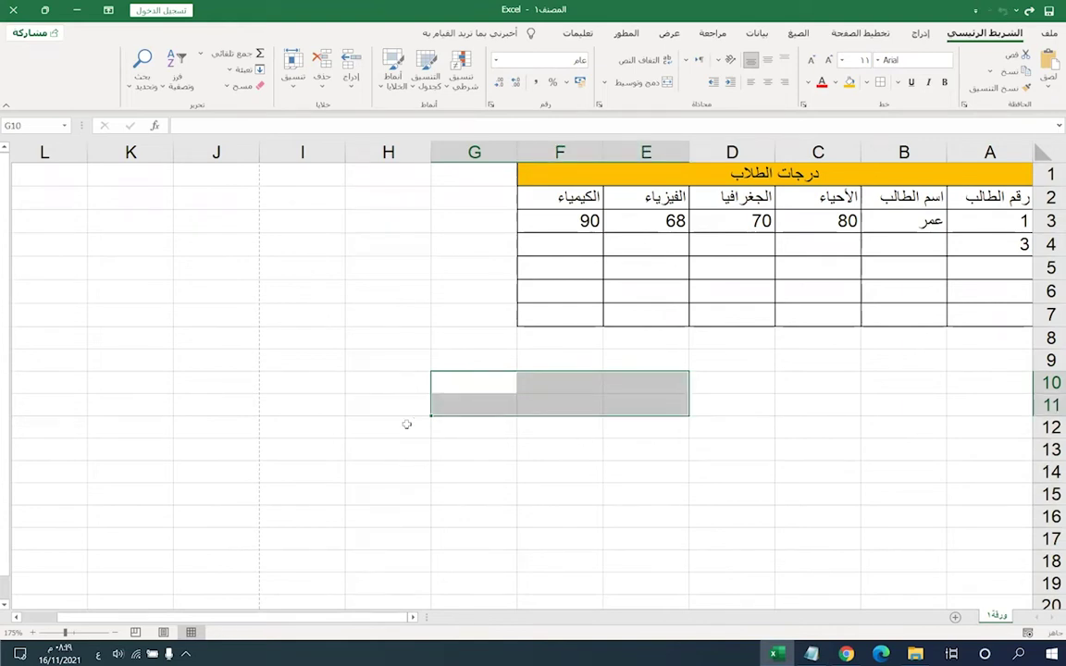
# - Check cells D10, D11, F10, D7 and D6, then go to the File backstage view
pyautogui.click(742, 381)
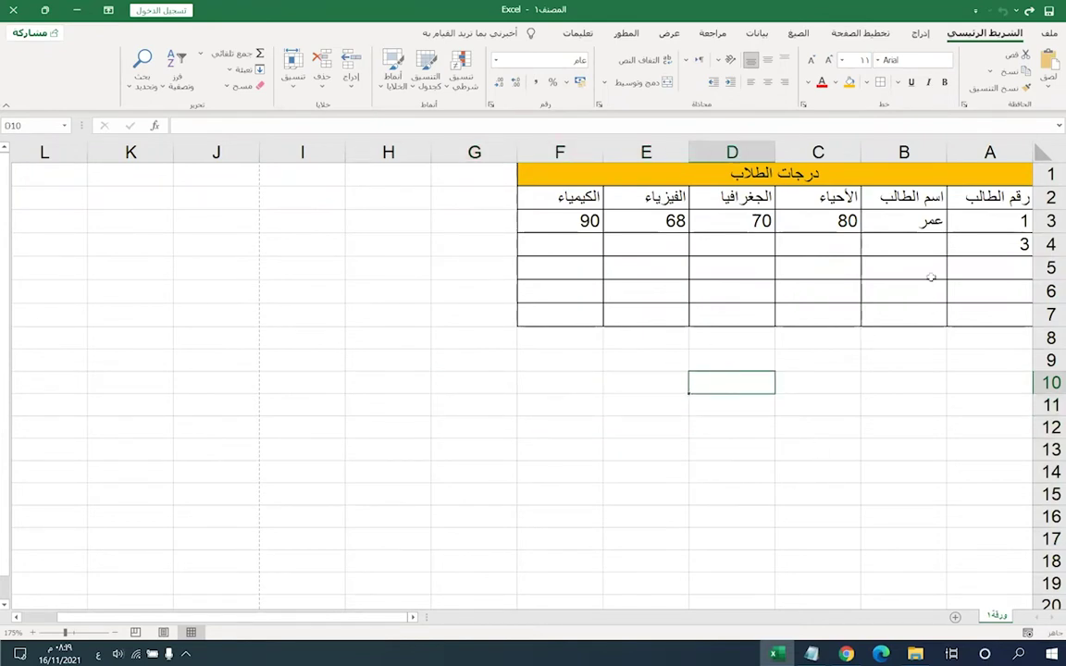
pyautogui.click(720, 407)
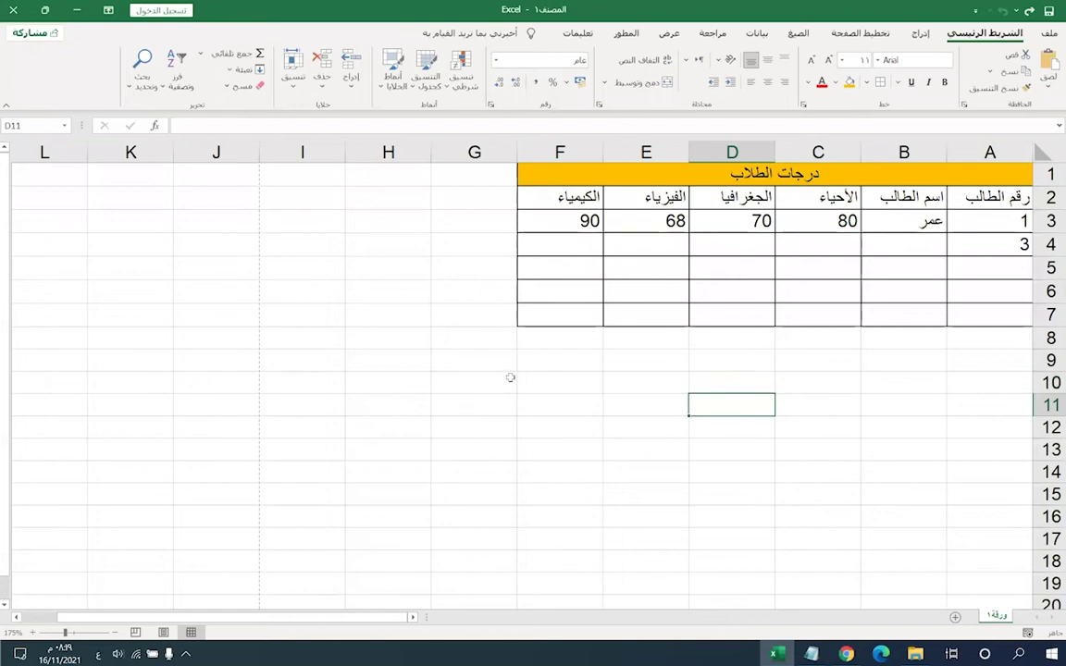
pyautogui.click(554, 385)
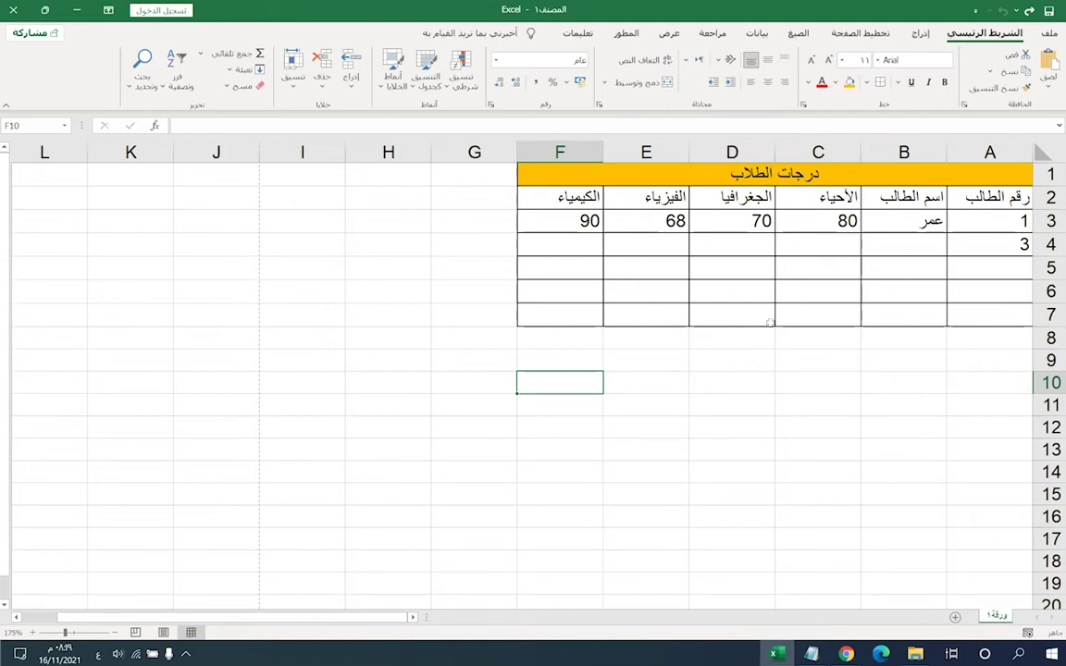
pyautogui.click(733, 317)
pyautogui.click(742, 294)
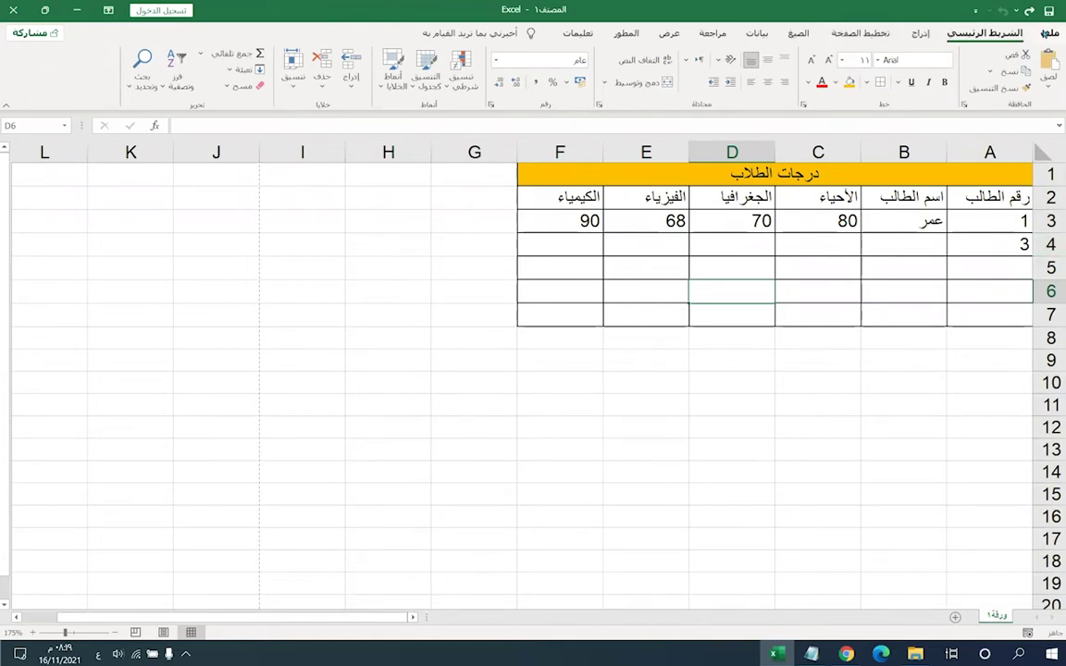
pyautogui.click(1048, 33)
# - Open Excel Options on the Advanced page and scroll to the General section
pyautogui.click(1029, 615)
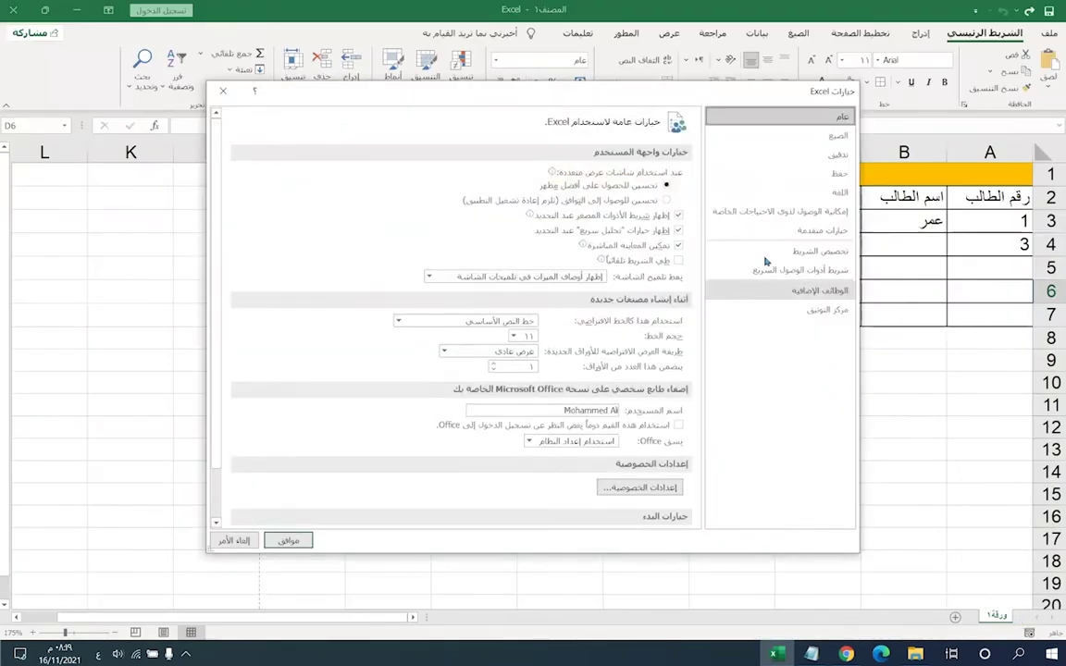
pyautogui.click(793, 233)
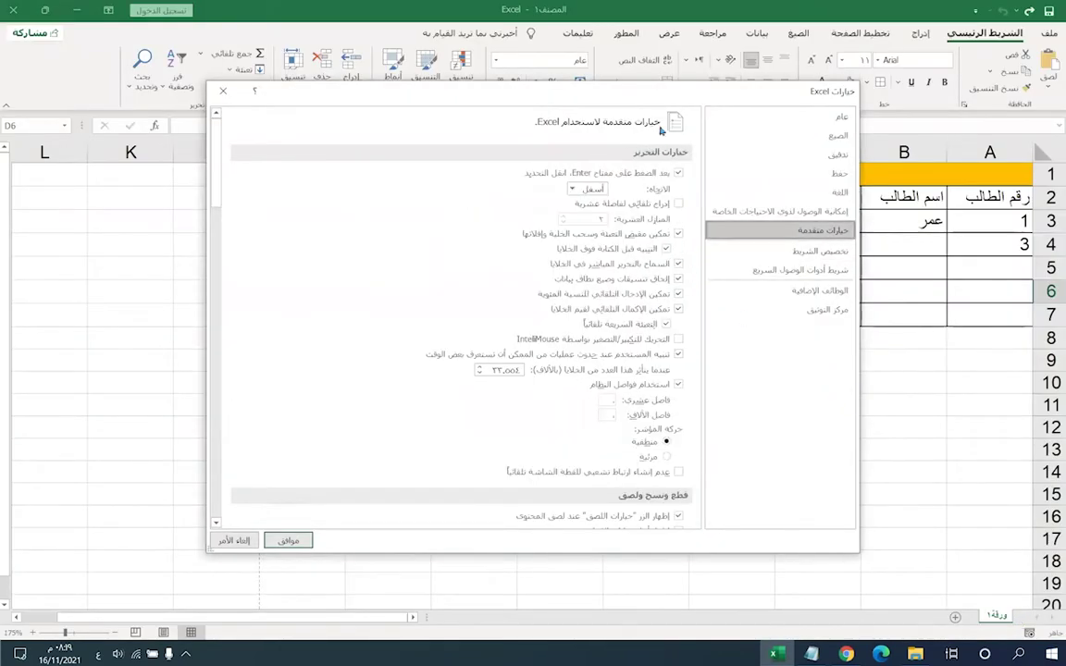
pyautogui.scroll(-10, 319, 379)
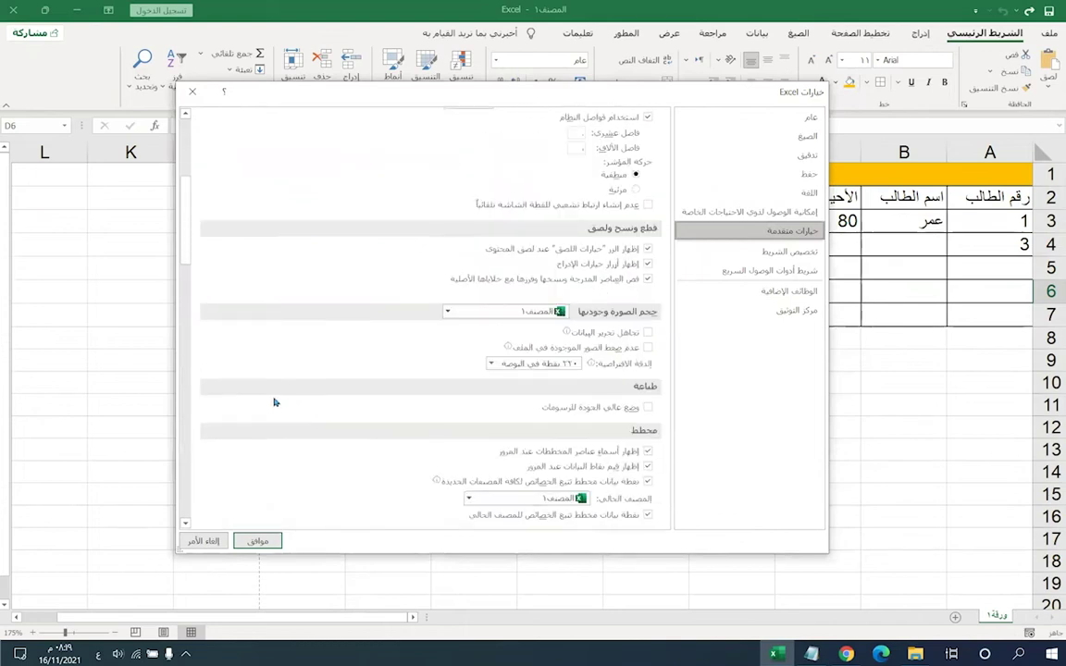
pyautogui.scroll(-15, 276, 399)
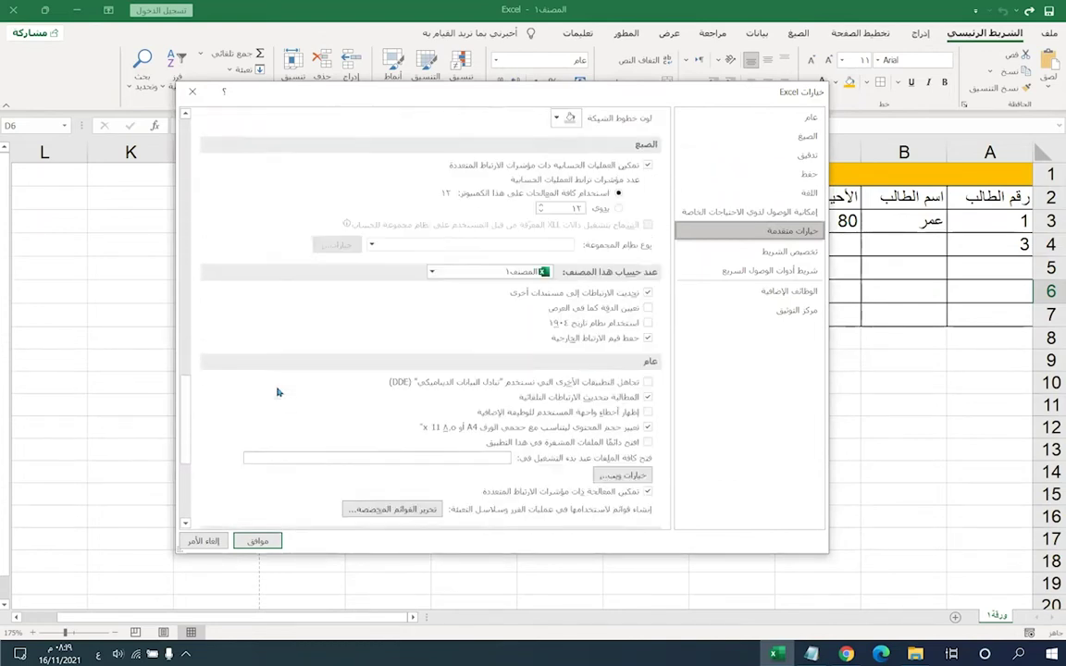
pyautogui.scroll(15, 278, 391)
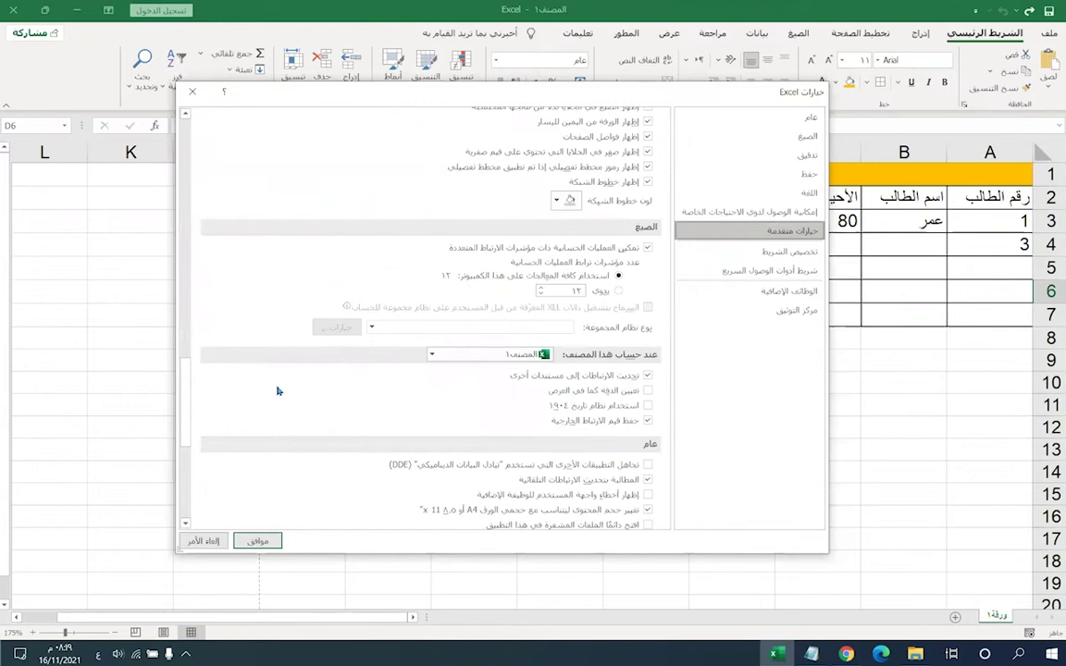
pyautogui.scroll(10, 277, 390)
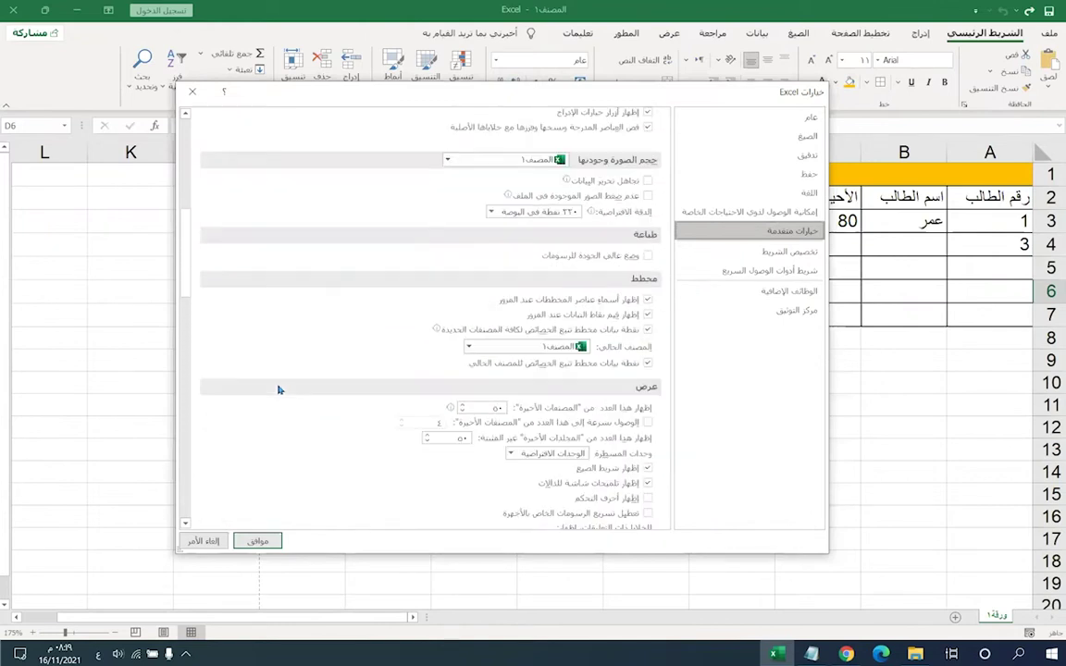
pyautogui.scroll(4, 278, 390)
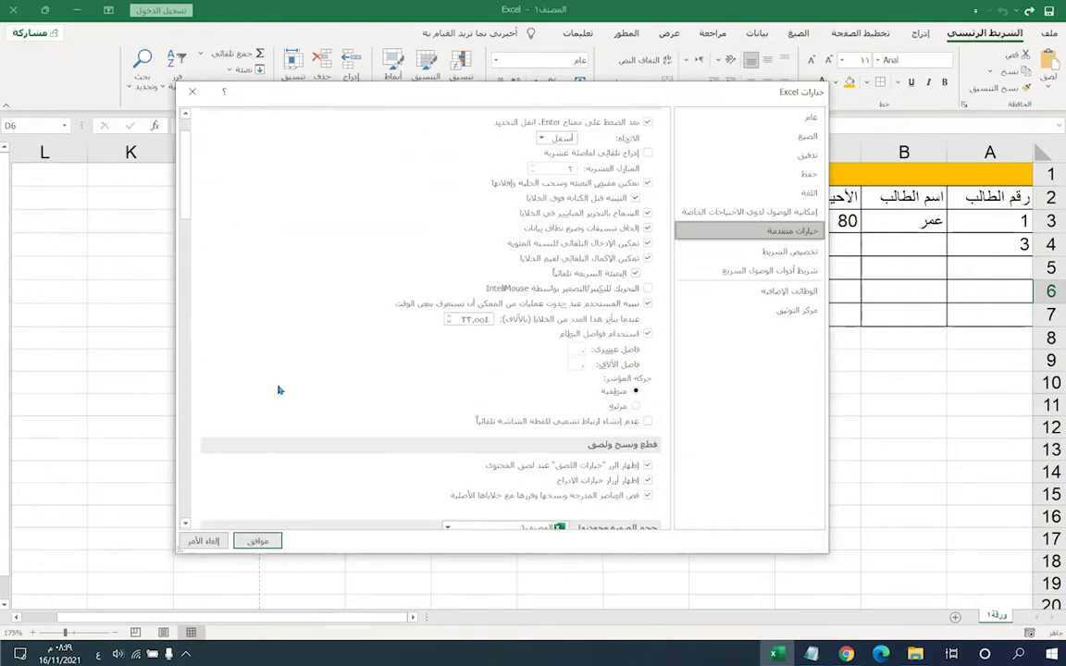
pyautogui.scroll(-12, 278, 390)
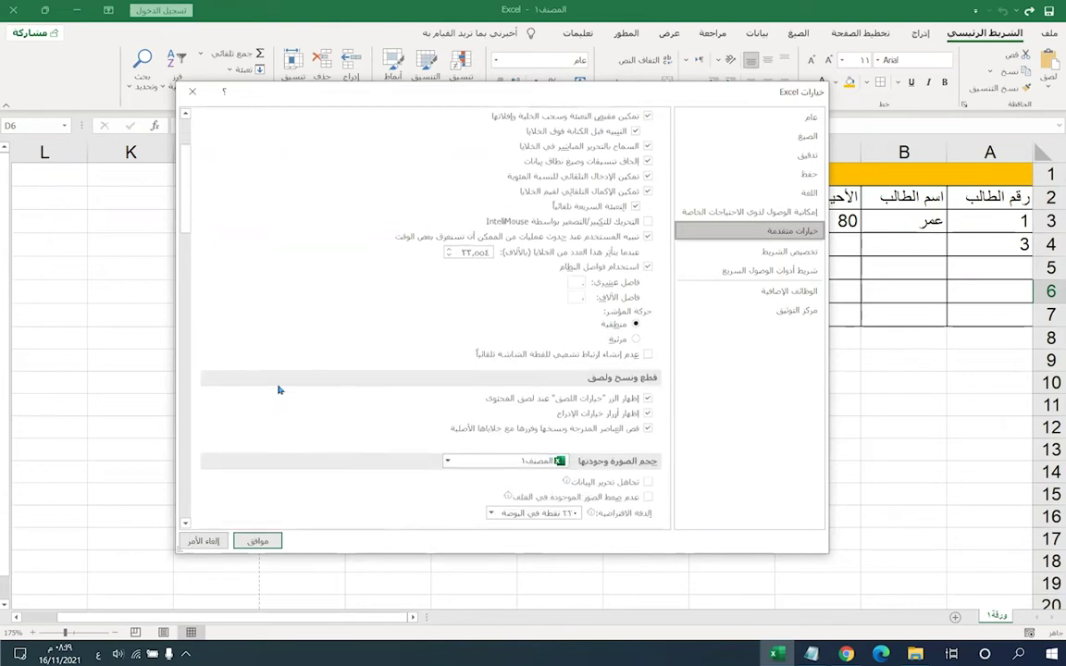
pyautogui.scroll(-2, 277, 391)
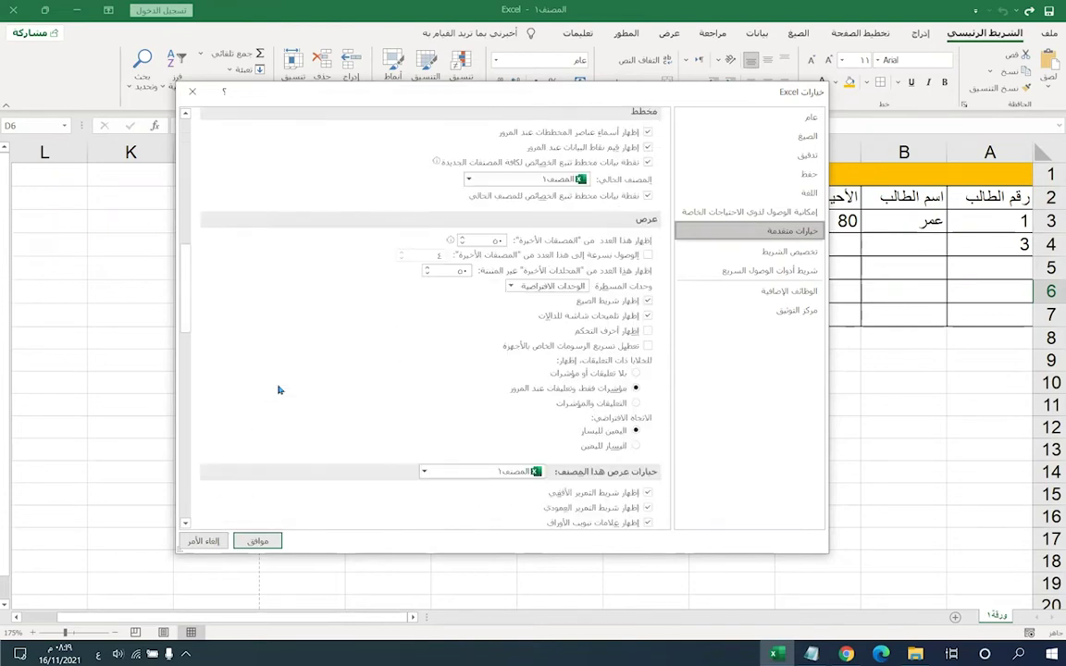
pyautogui.scroll(-14, 277, 391)
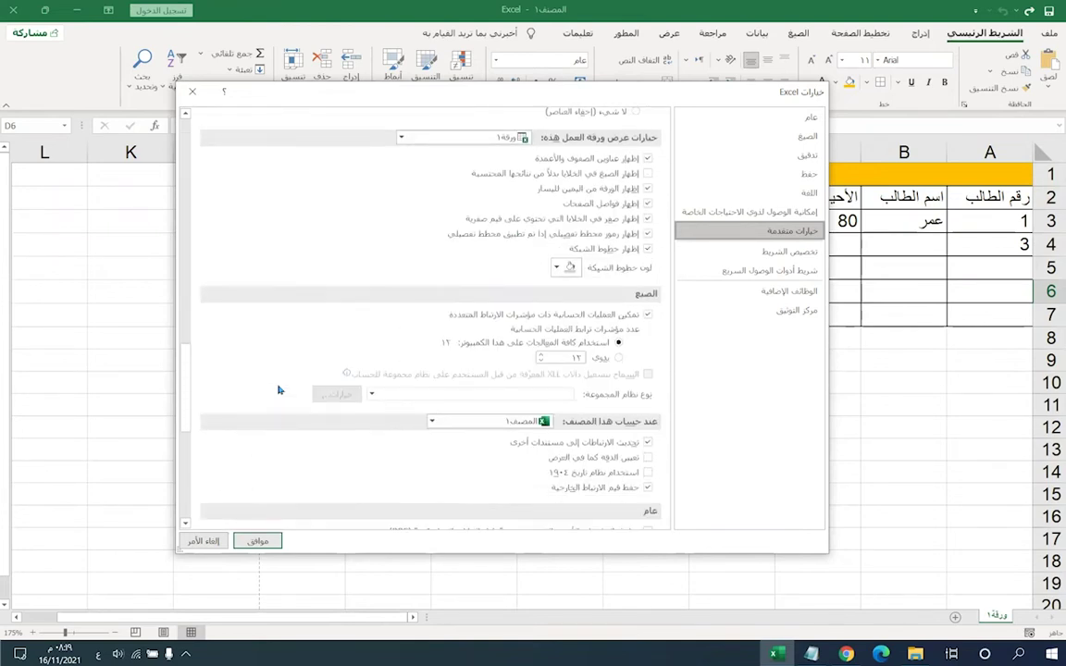
pyautogui.scroll(-6, 278, 390)
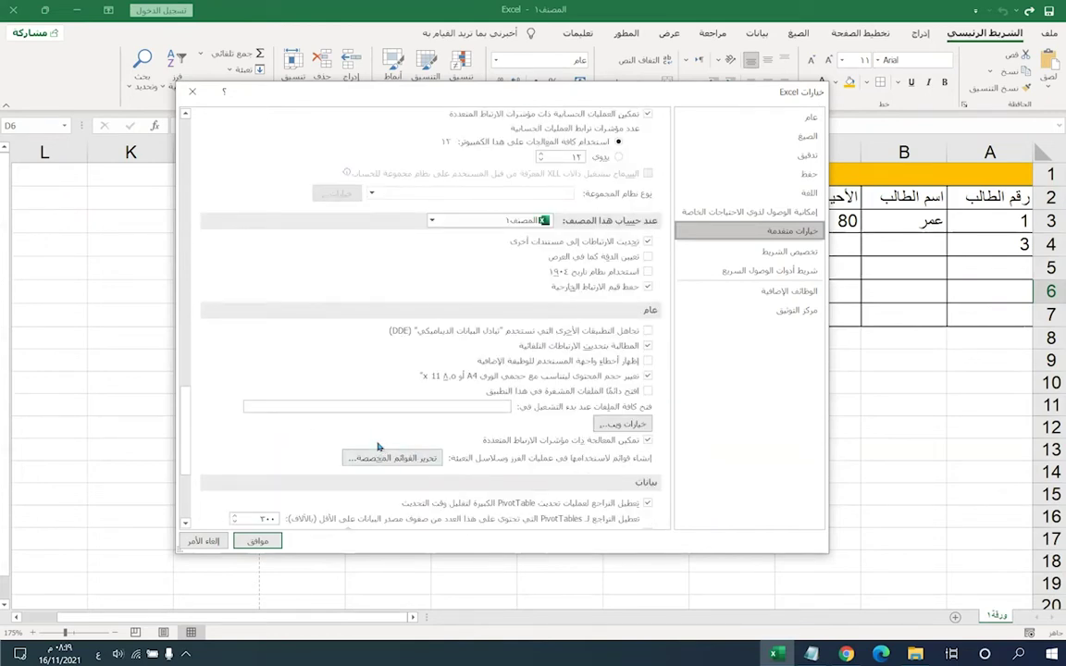
pyautogui.click(384, 457)
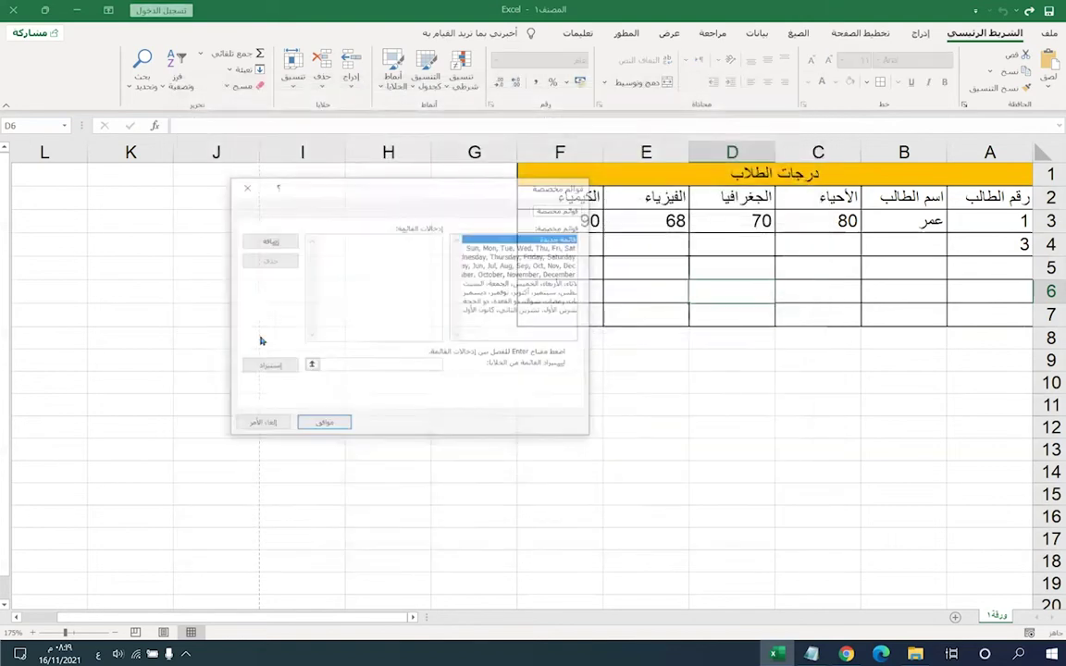
pyautogui.click(500, 247)
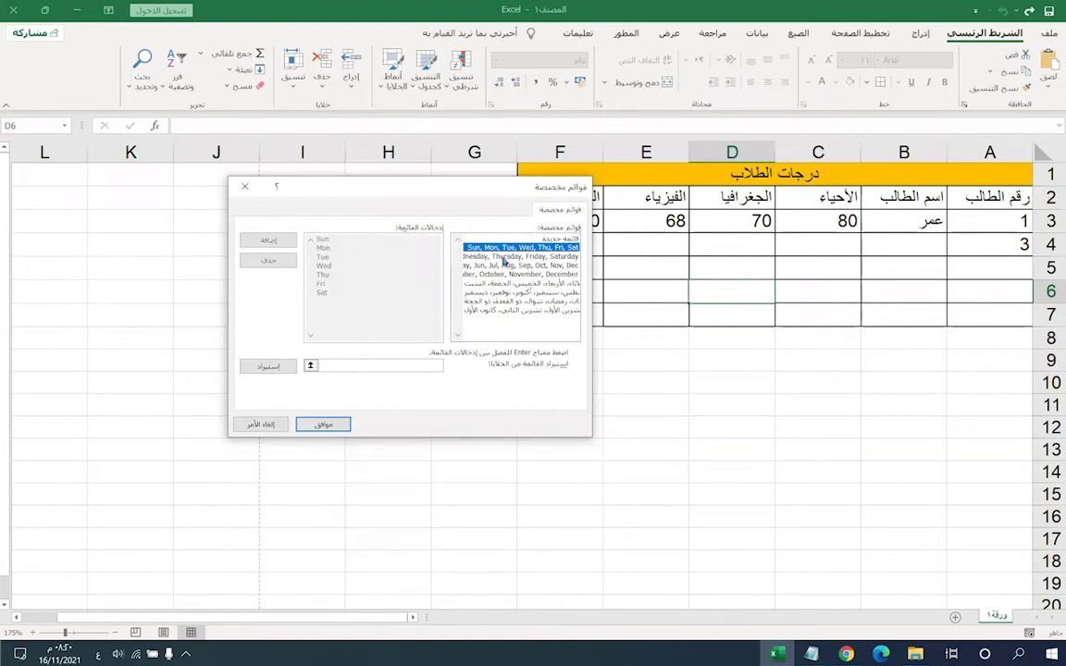
pyautogui.press('Down')
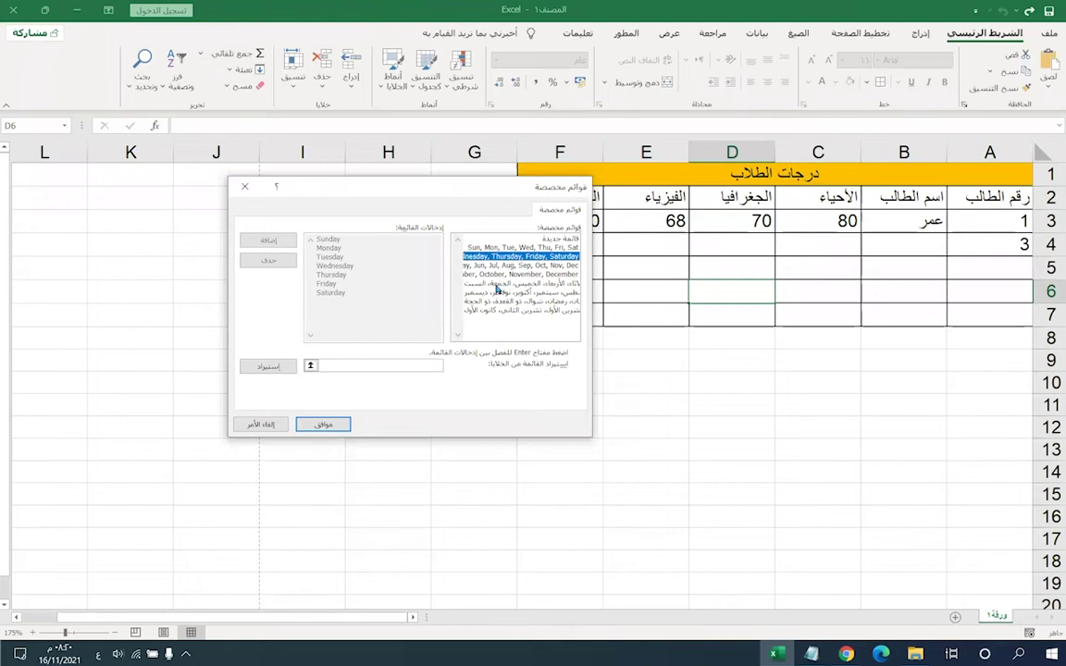
pyautogui.click(497, 283)
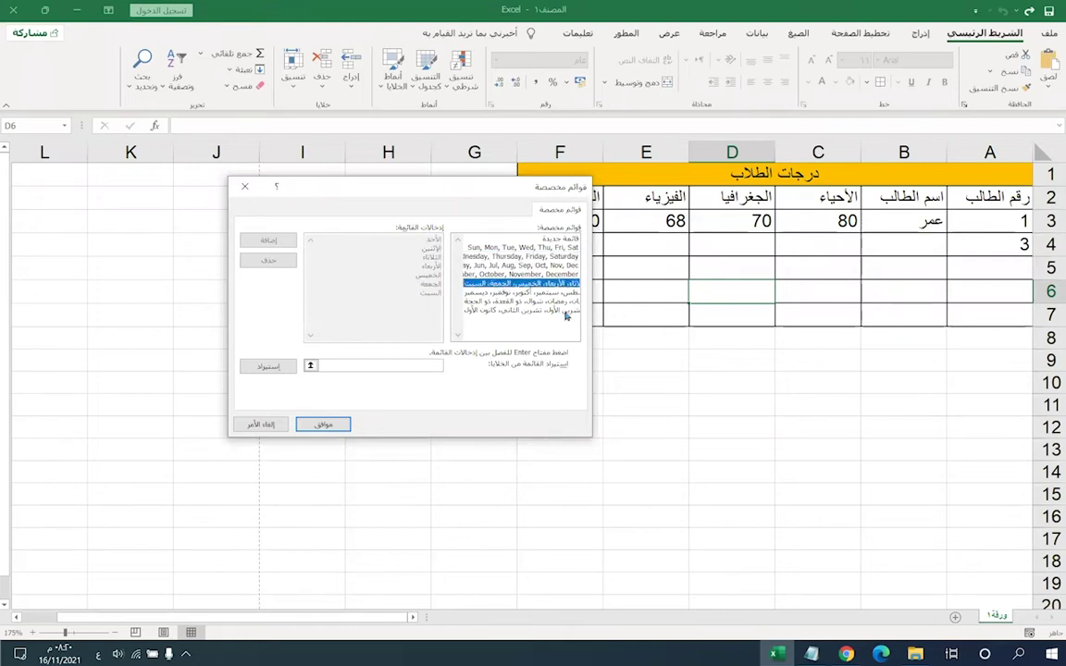
pyautogui.press('Down')
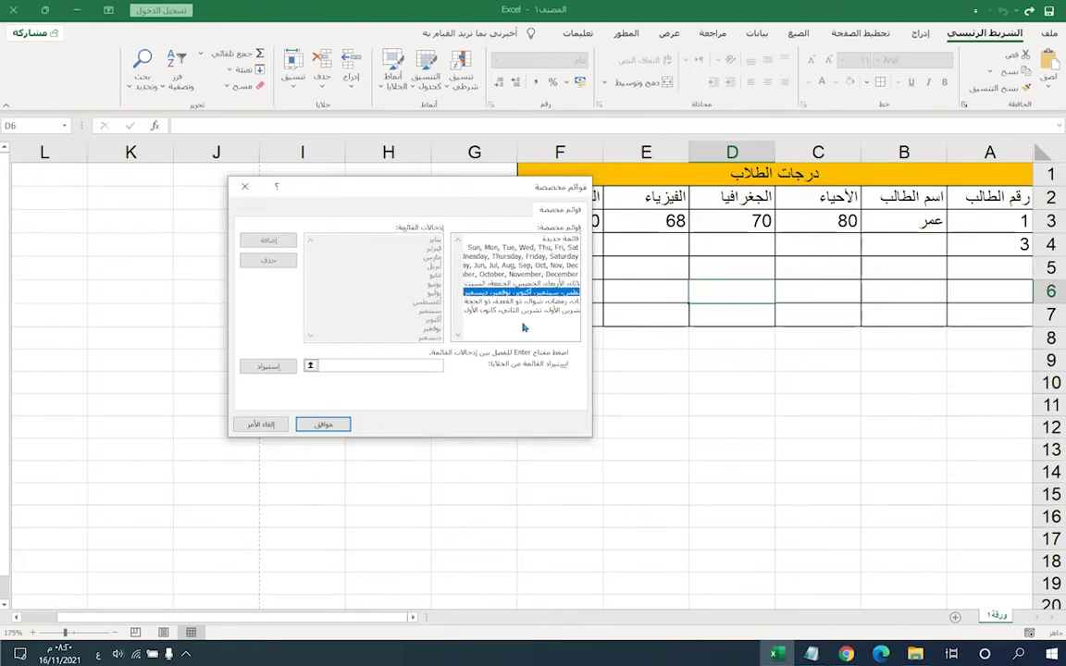
pyautogui.press('Down')
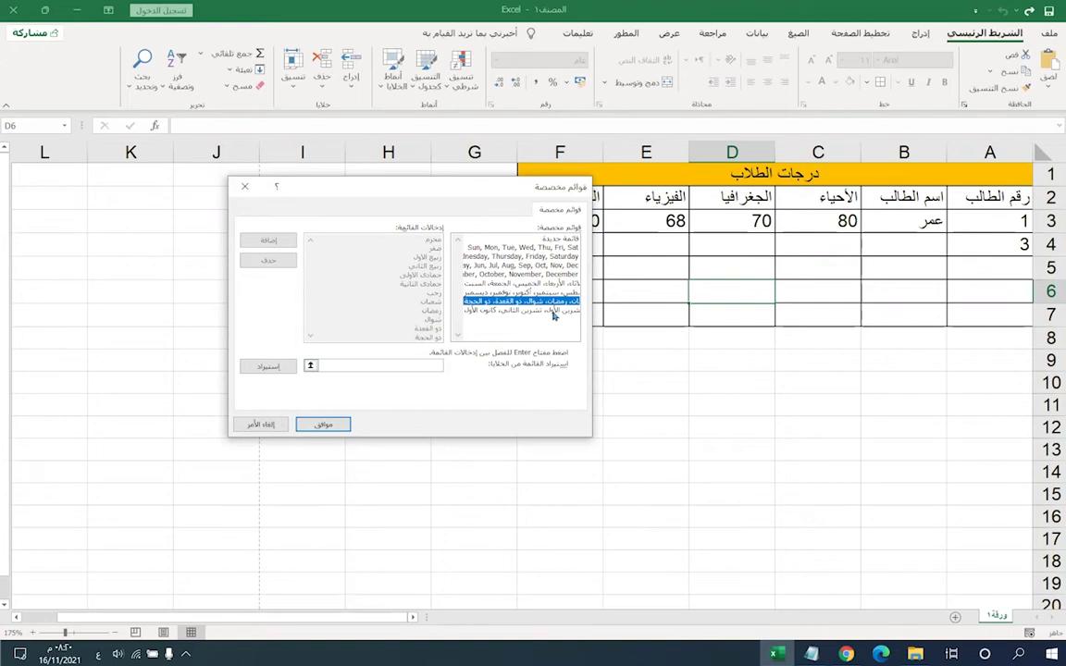
pyautogui.click(554, 312)
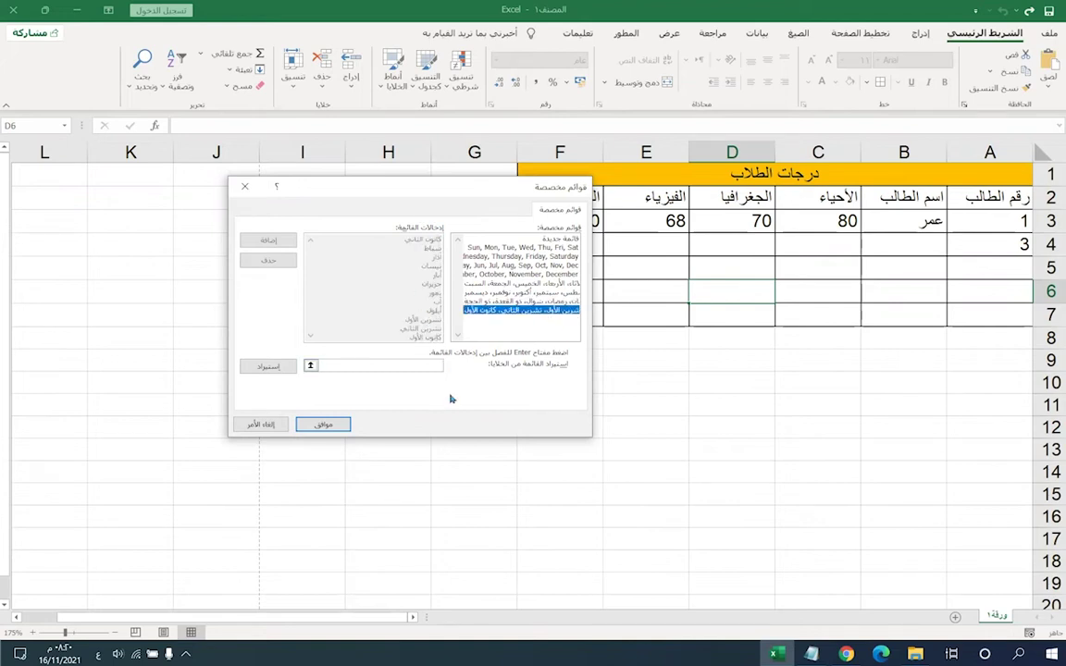
pyautogui.click(508, 304)
pyautogui.click(478, 294)
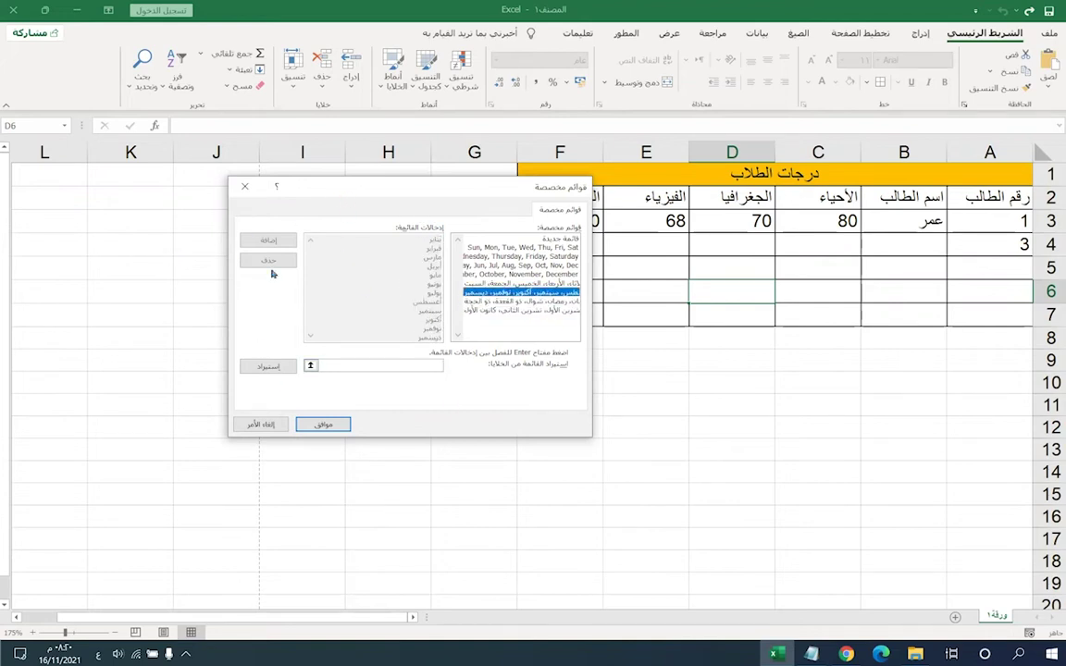
pyautogui.click(503, 275)
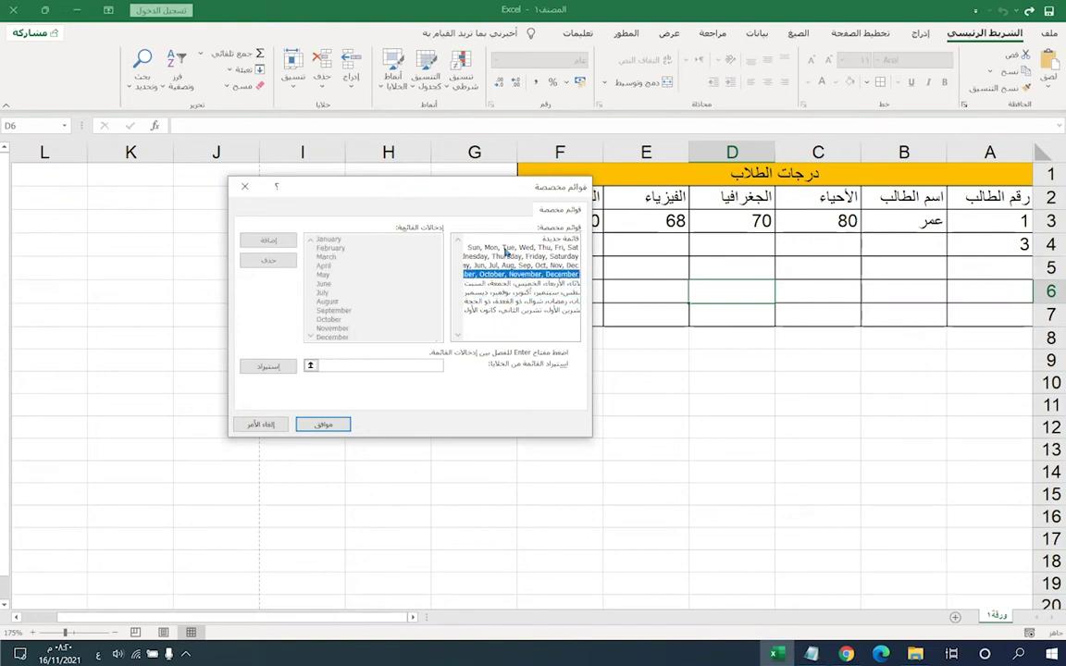
pyautogui.click(515, 239)
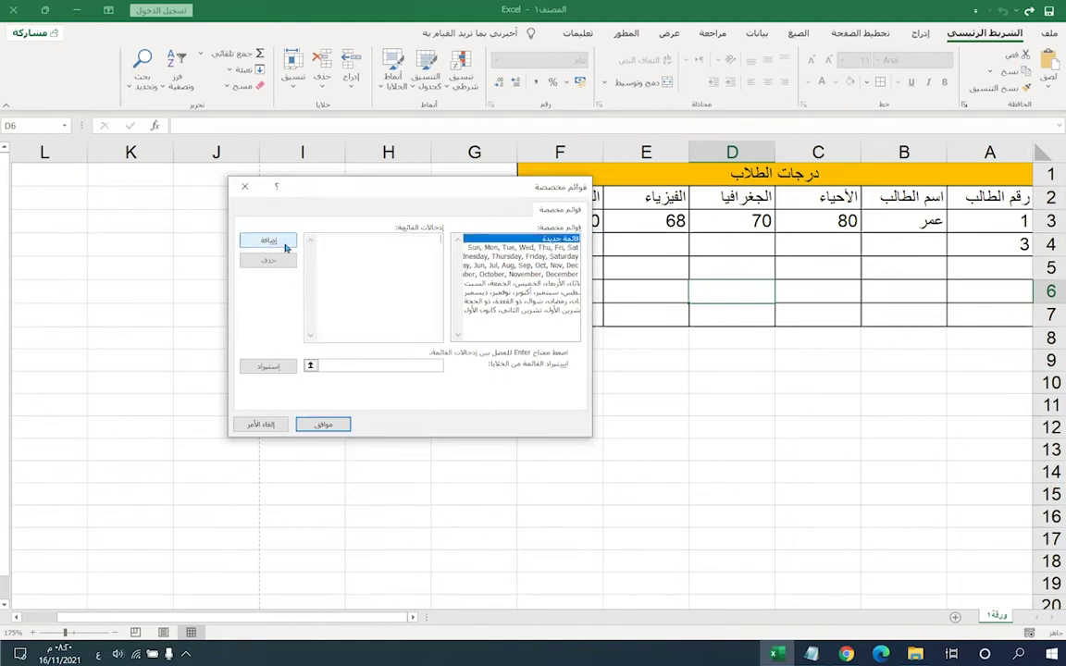
# - Look through the Custom Lists options and start a new empty list
pyautogui.click(395, 366)
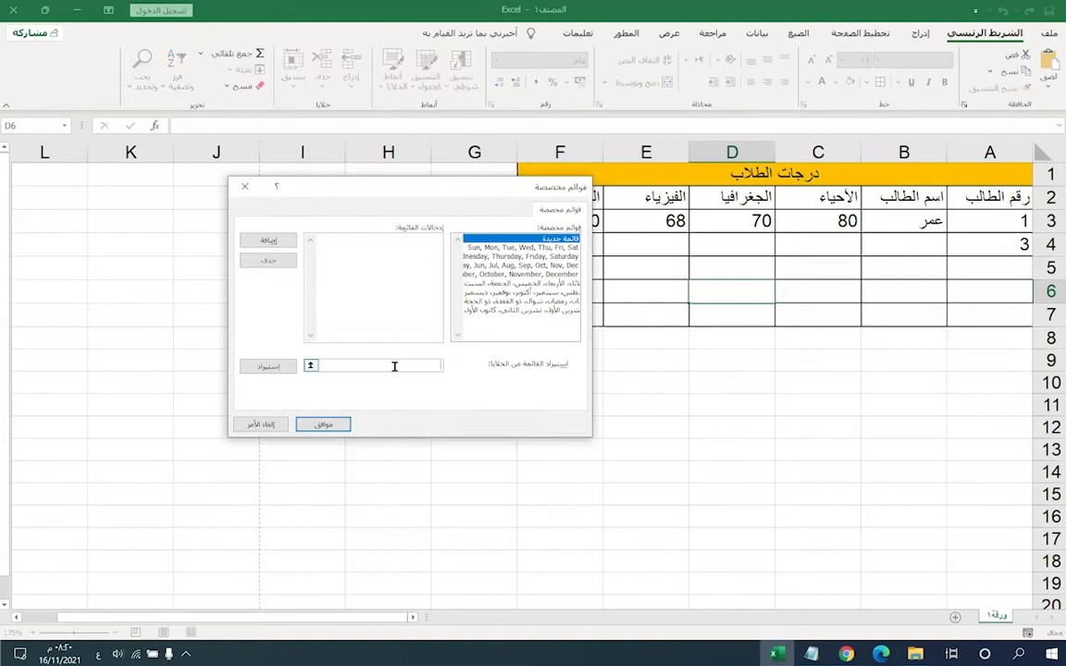
pyautogui.click(395, 257)
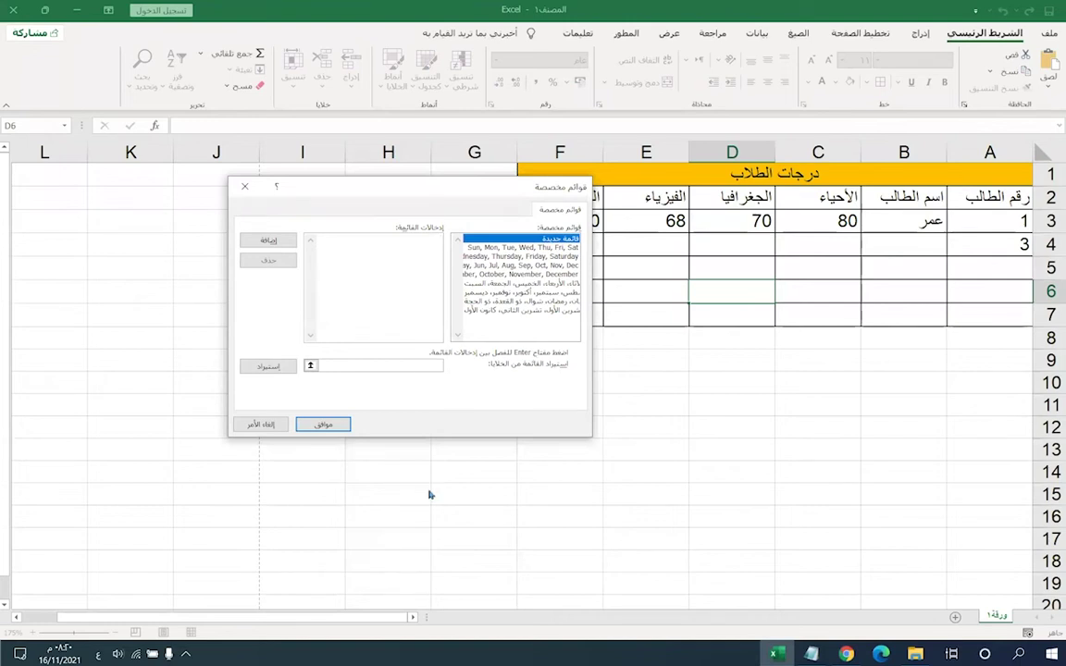
pyautogui.click(520, 266)
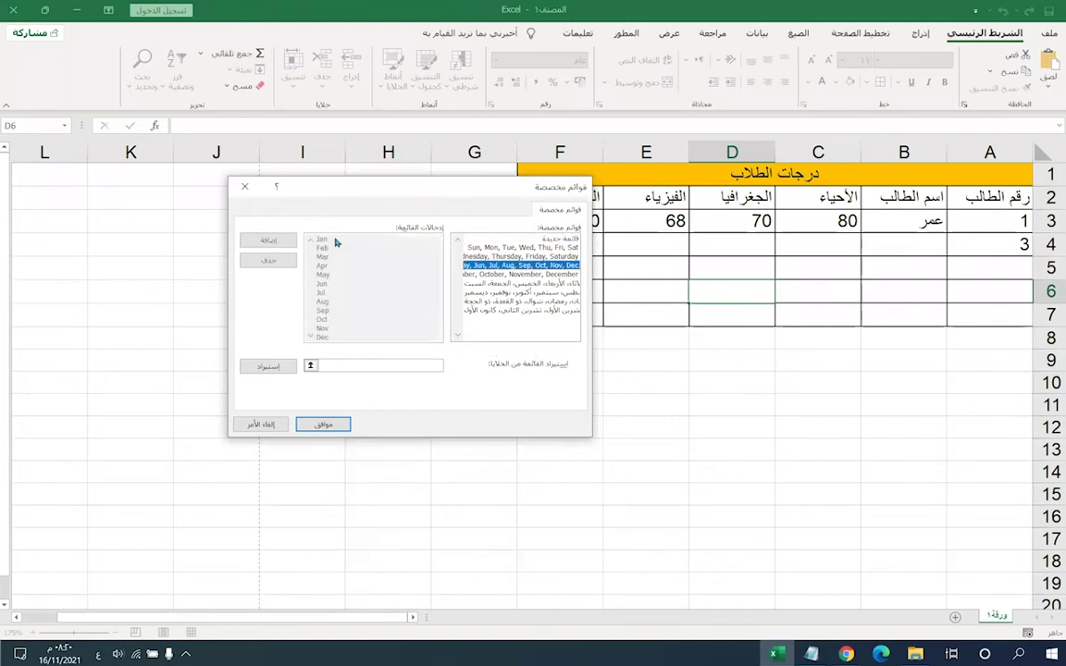
pyautogui.click(518, 241)
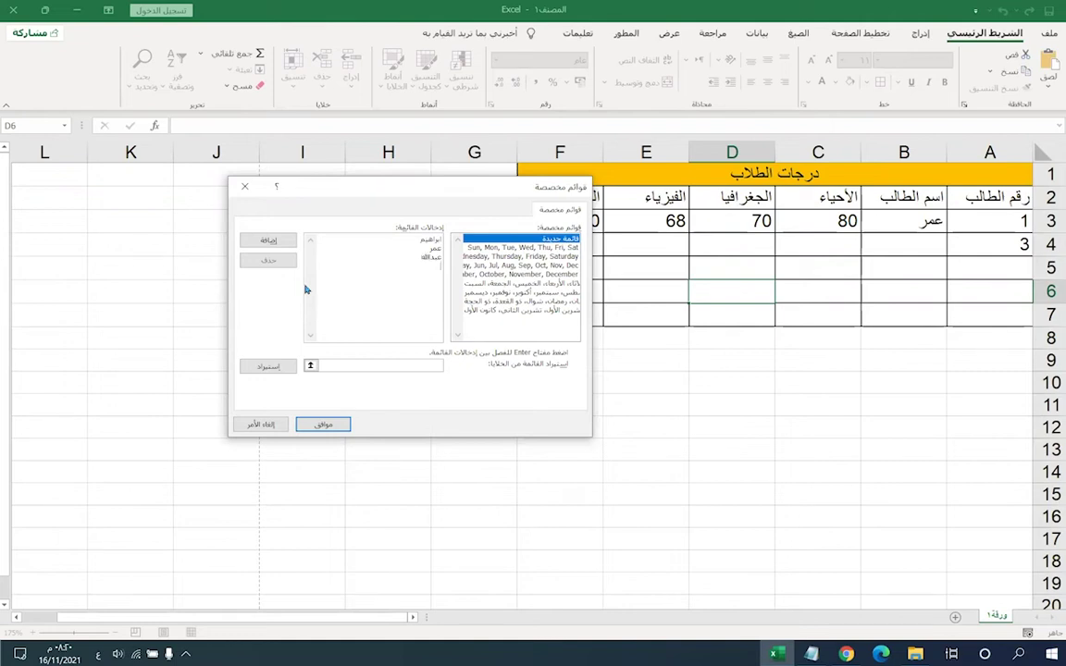
# - Enter the five student names as list entries, add the list, and confirm
pyautogui.write('الد')
pyautogui.press('Return')
pyautogui.click(268, 241)
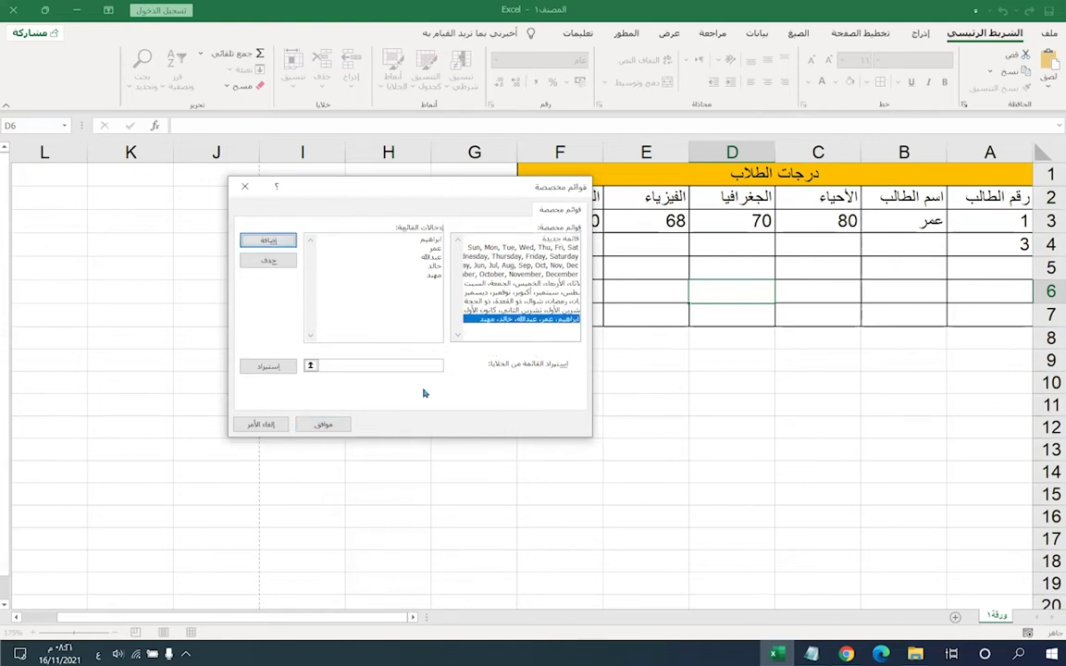
pyautogui.click(498, 322)
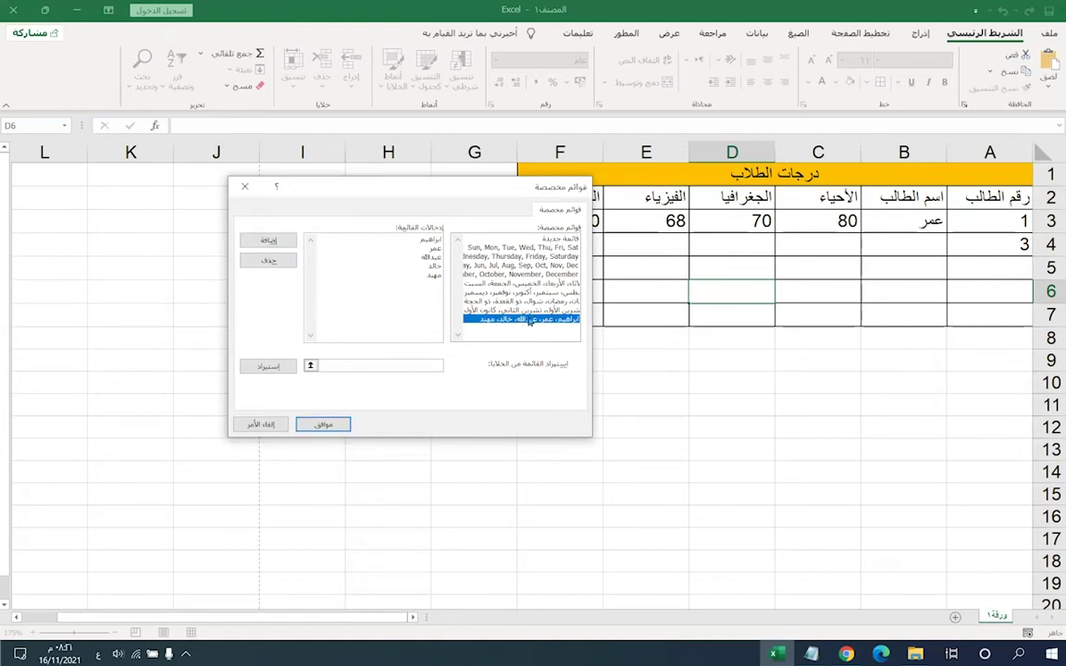
pyautogui.click(323, 427)
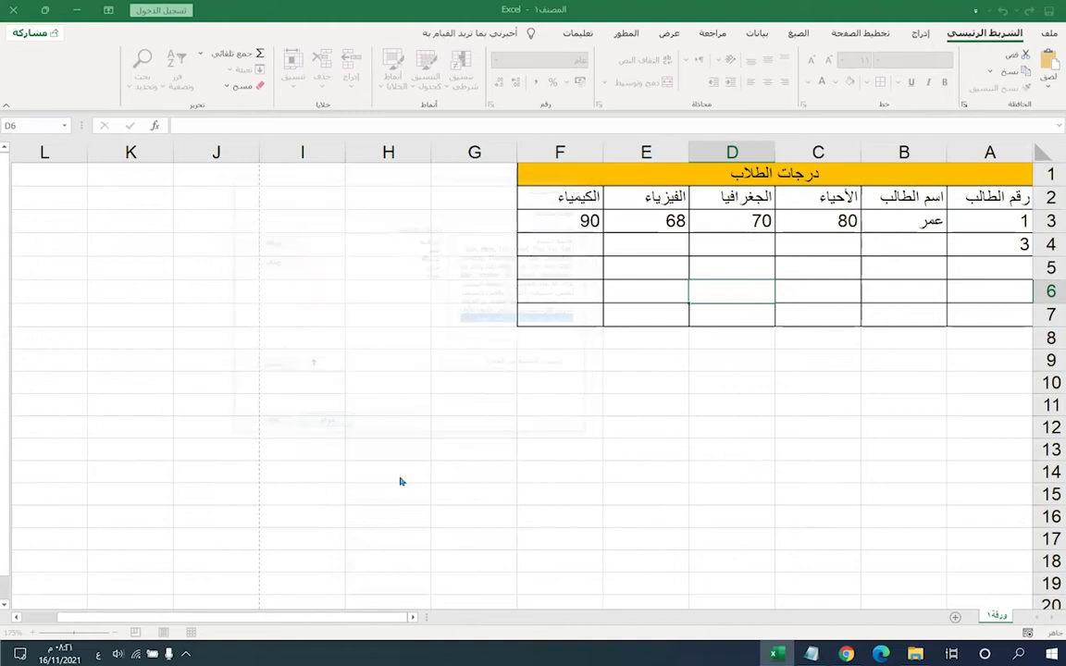
# - Close Excel Options, enter the first student name in F11, and autofill F12:F15
pyautogui.click(289, 539)
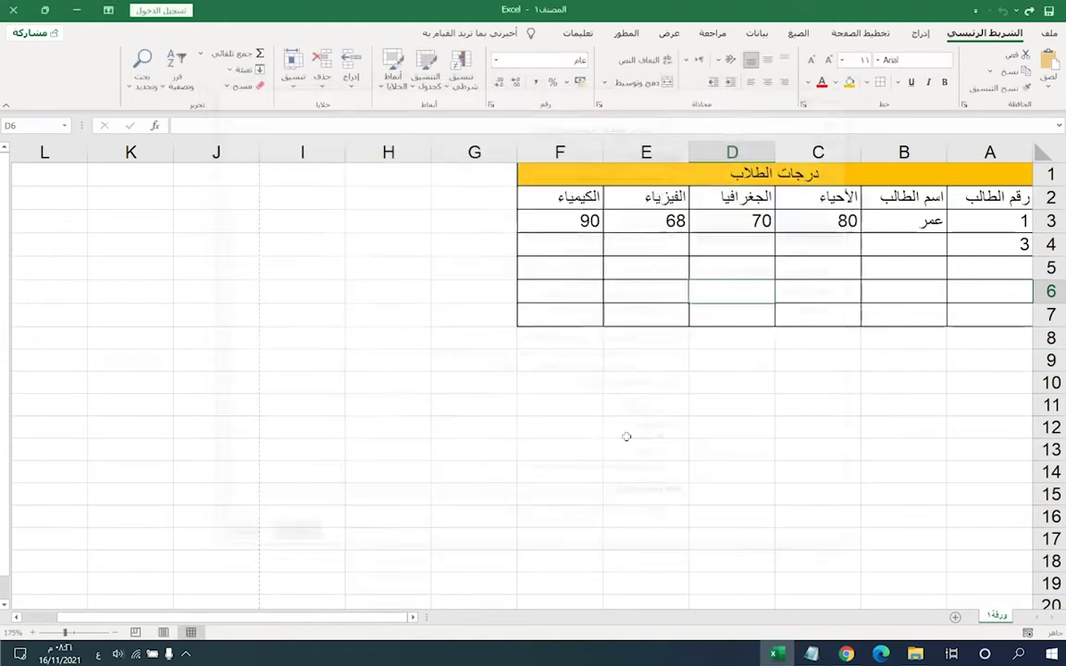
pyautogui.write('ابراهيم')
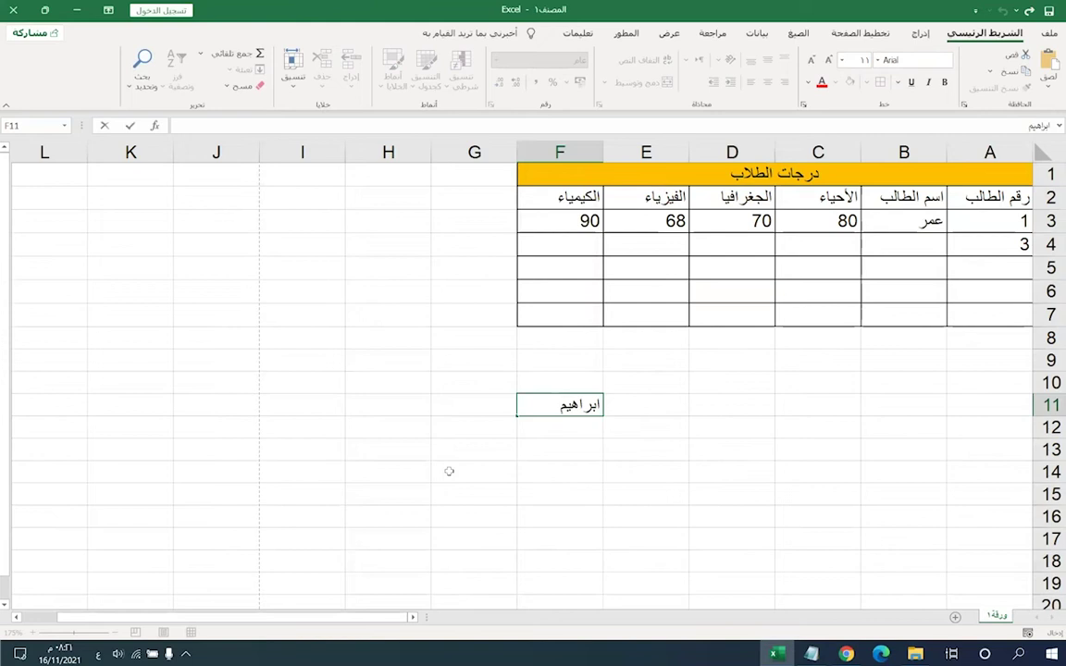
pyautogui.click(449, 471)
pyautogui.click(522, 422)
pyautogui.click(528, 407)
pyautogui.moveTo(523, 480); pyautogui.dragTo(521, 500)
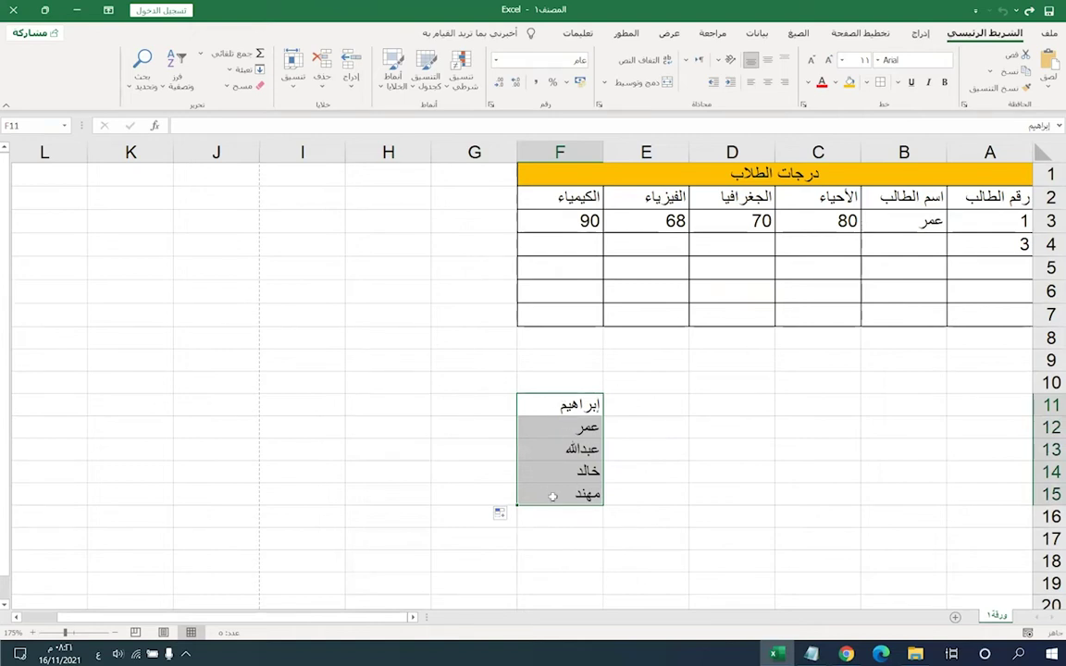
# - Delete the five autofilled names from F11:F15
pyautogui.moveTo(574, 405); pyautogui.dragTo(579, 493)
pyautogui.press('Delete')
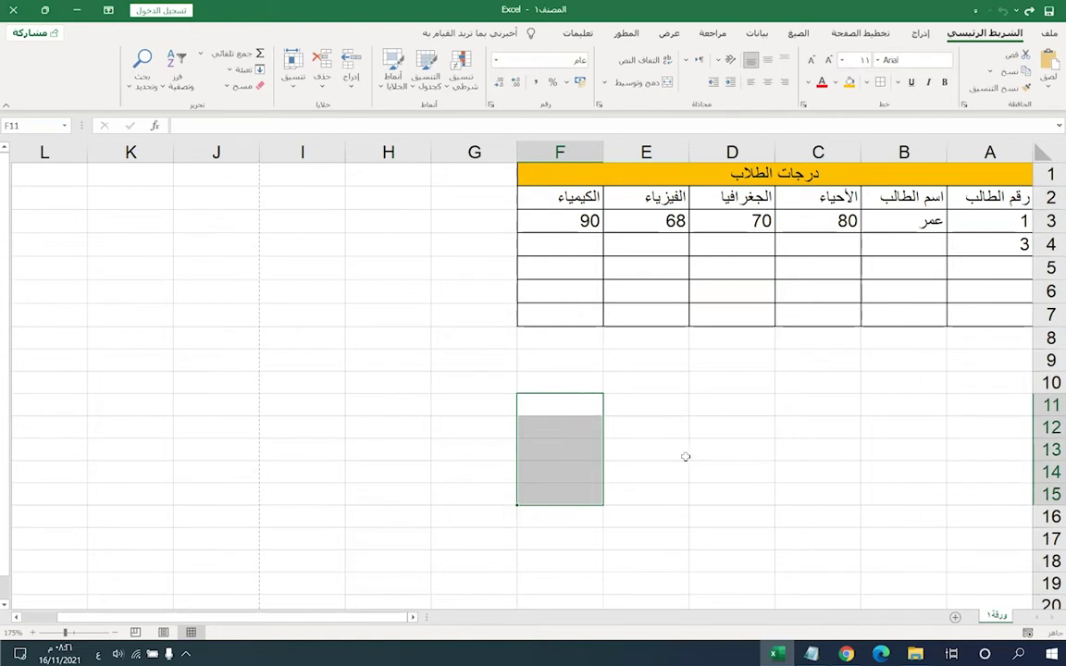
pyautogui.click(637, 385)
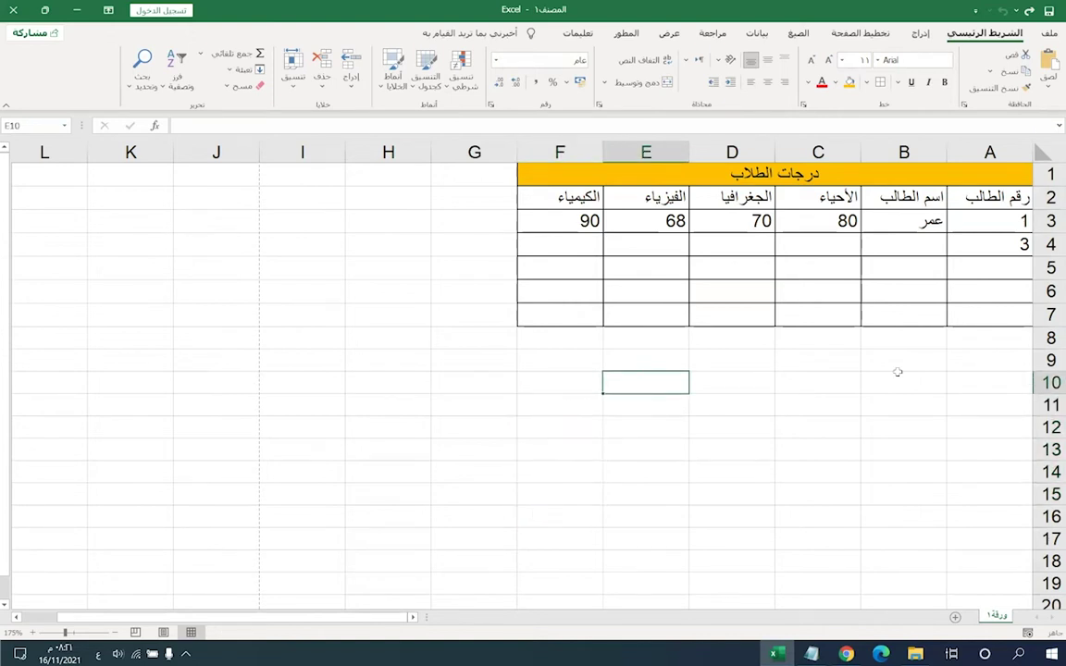
# - Fill a number series from A3:A4 down to row 13, then undo it
pyautogui.click(977, 250)
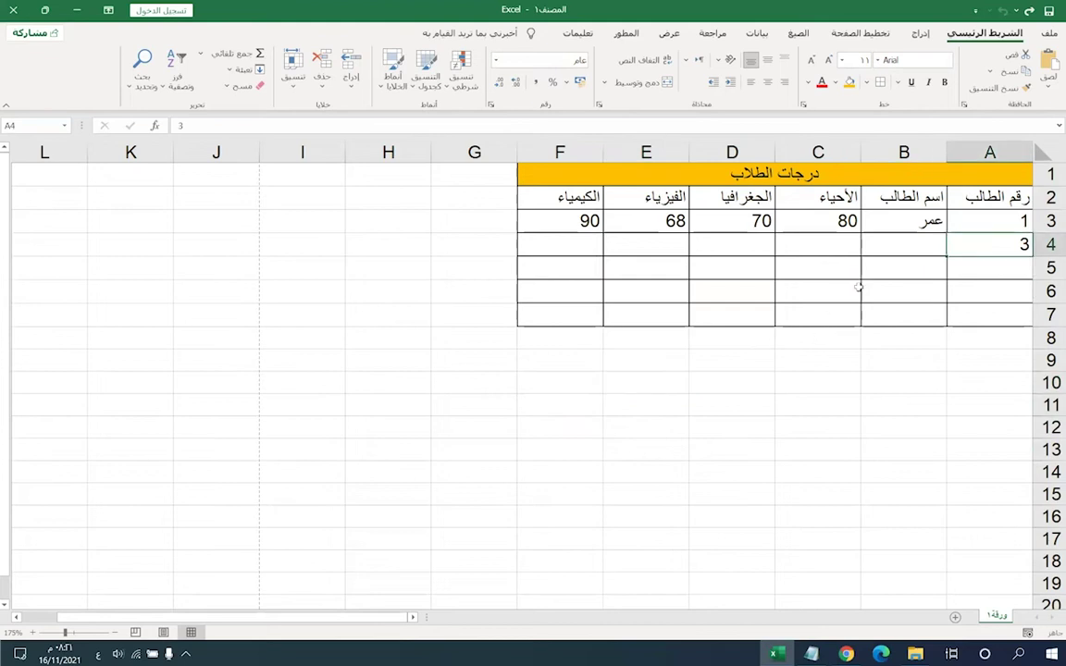
pyautogui.moveTo(967, 224); pyautogui.dragTo(965, 249)
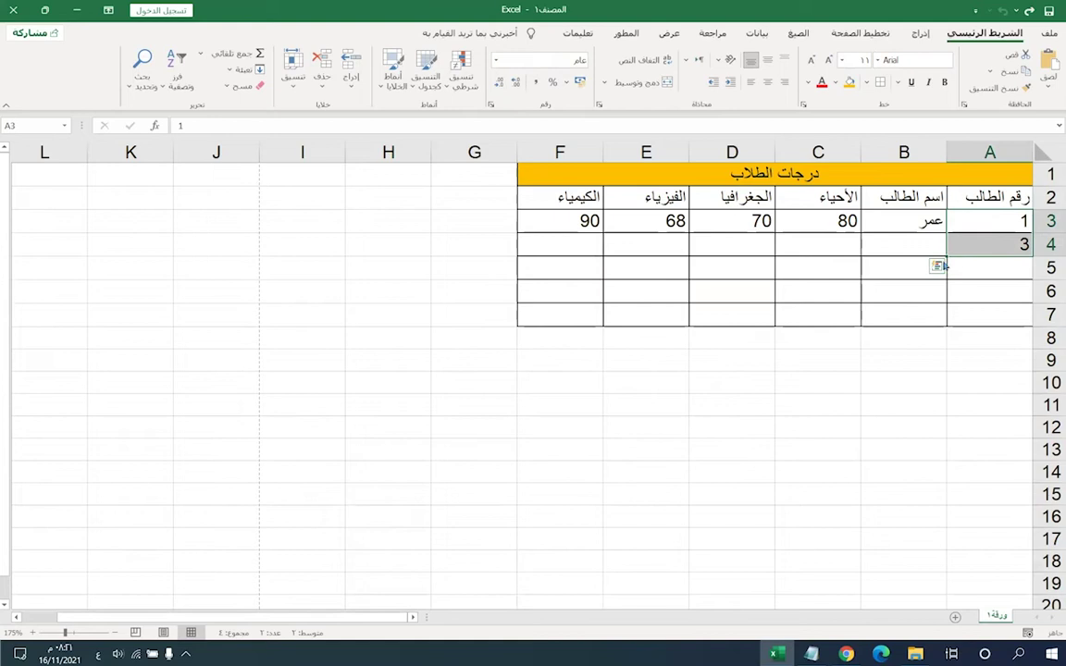
pyautogui.moveTo(945, 253); pyautogui.dragTo(939, 352)
pyautogui.moveTo(932, 460); pyautogui.dragTo(932, 461)
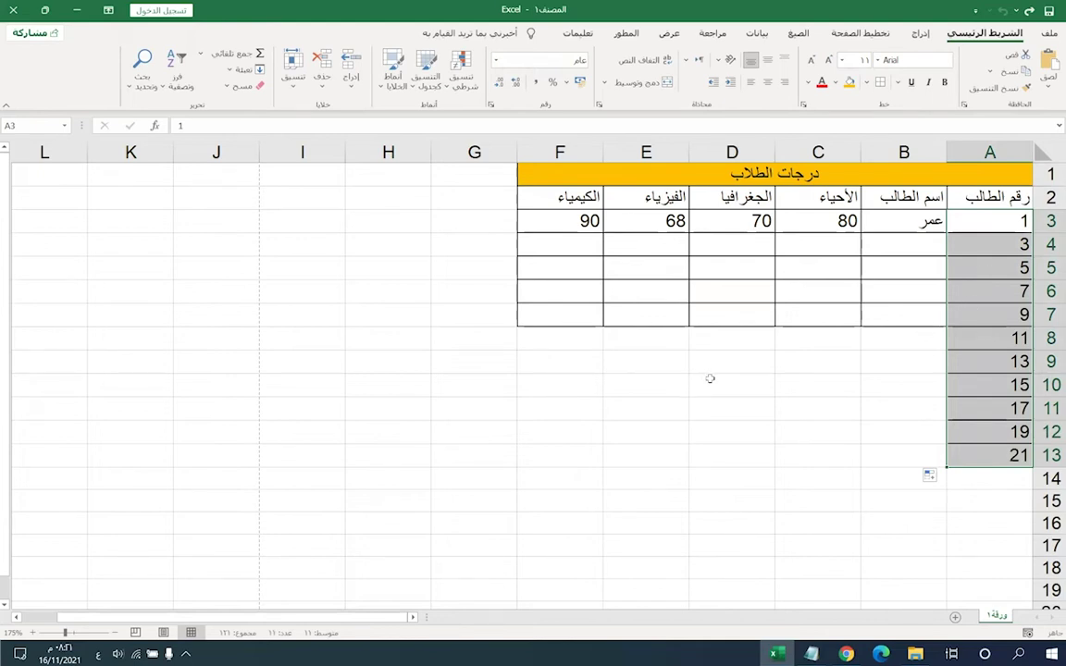
pyautogui.hotkey('ctrl', 'z')
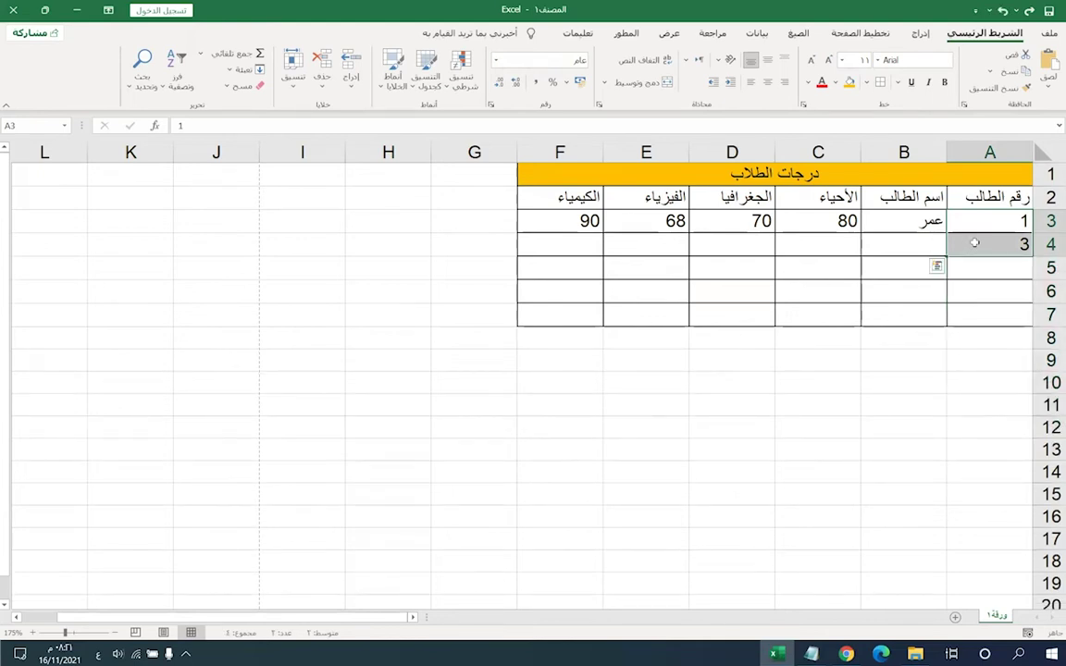
# - Correct A4 to 2 and extend the numbering from A3:A4 to rows 1–5
pyautogui.click(971, 245)
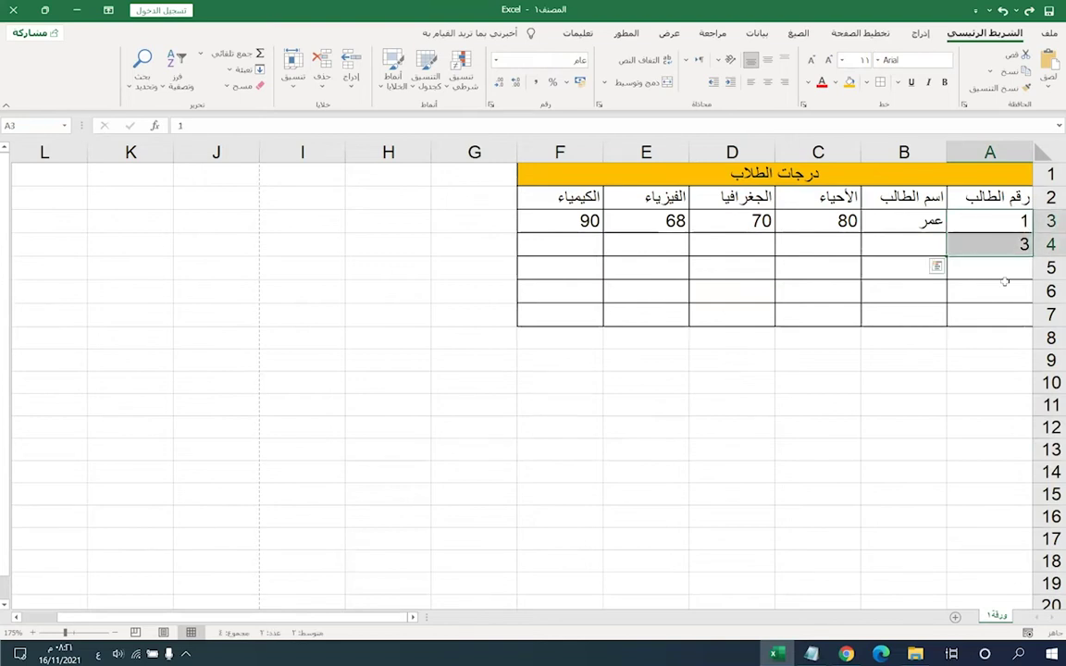
pyautogui.write('2')
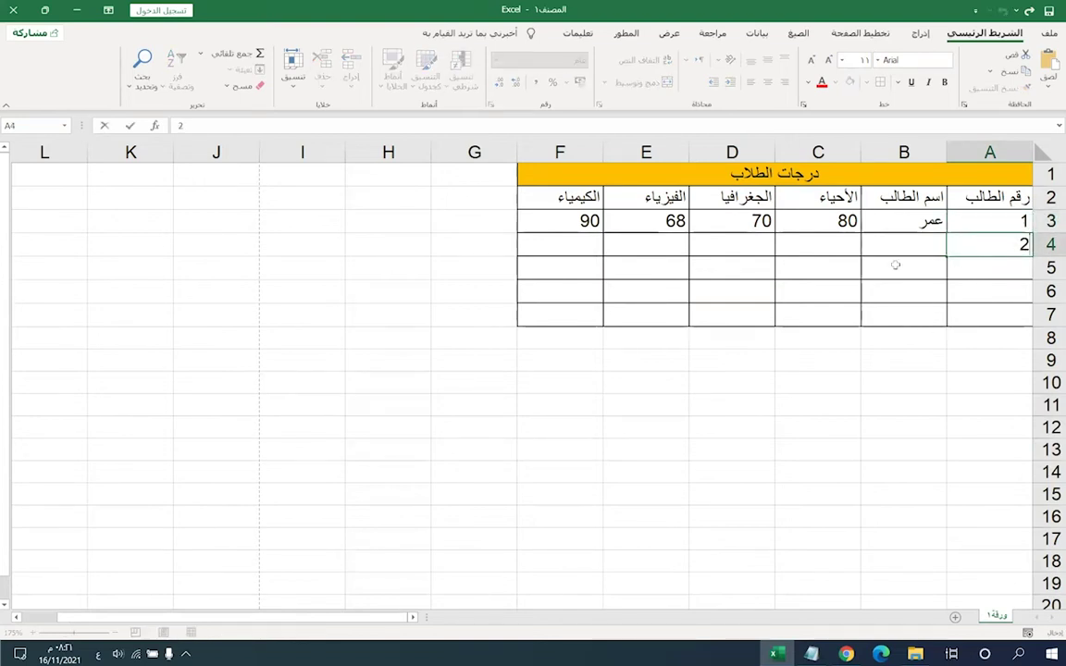
pyautogui.press('Return')
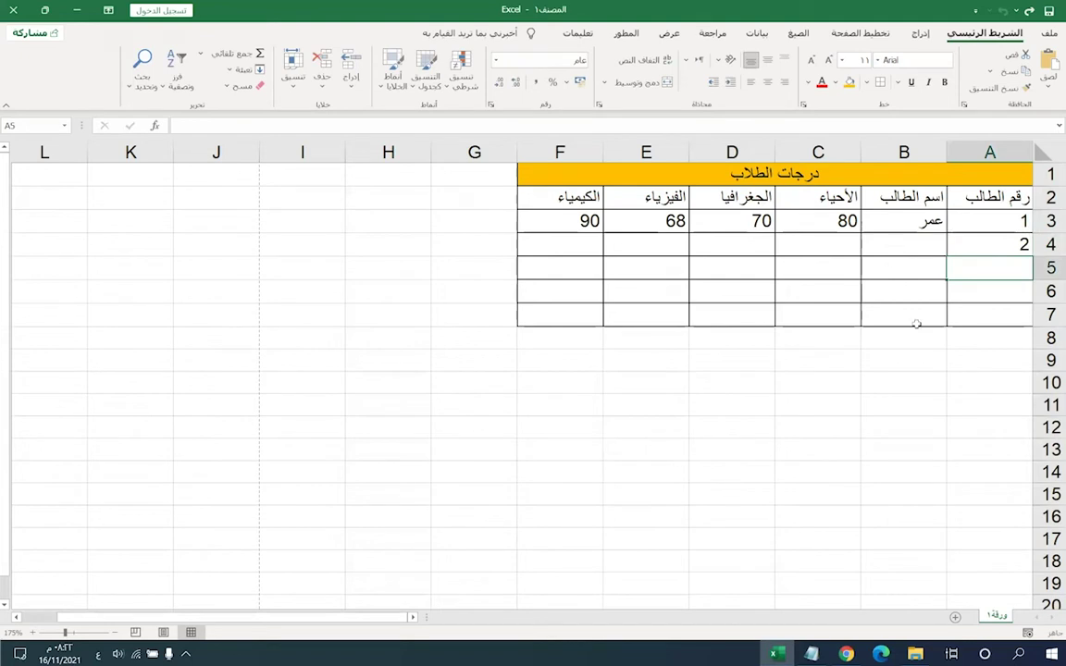
pyautogui.moveTo(953, 220); pyautogui.dragTo(952, 317)
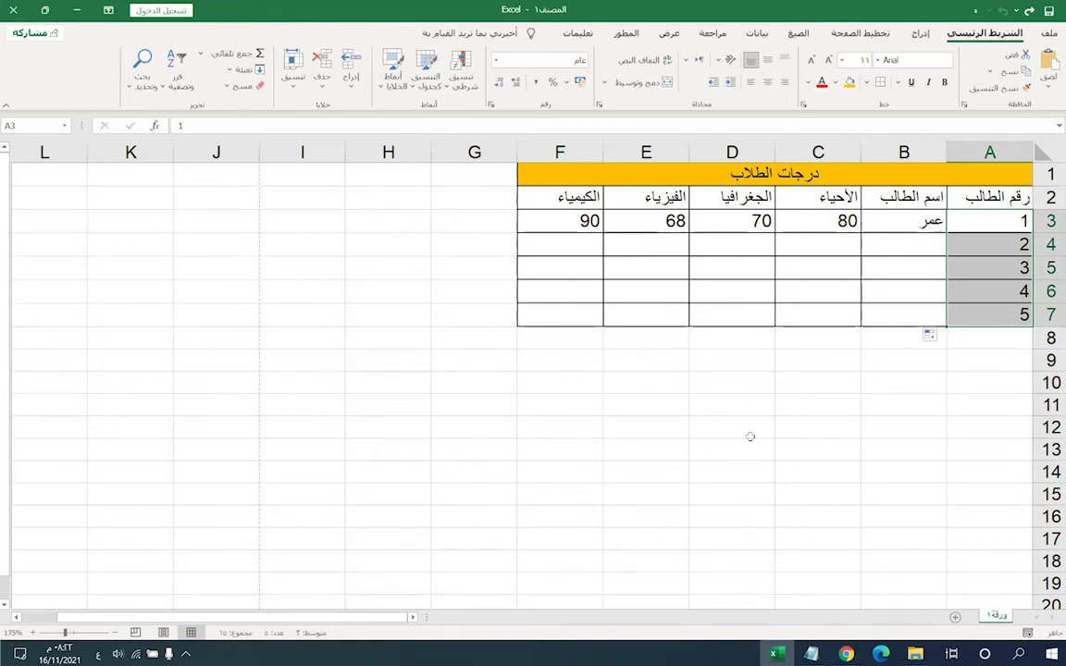
# - Enter the second student's name in B4 with grades 75, 62, 52 and 73
pyautogui.click(894, 252)
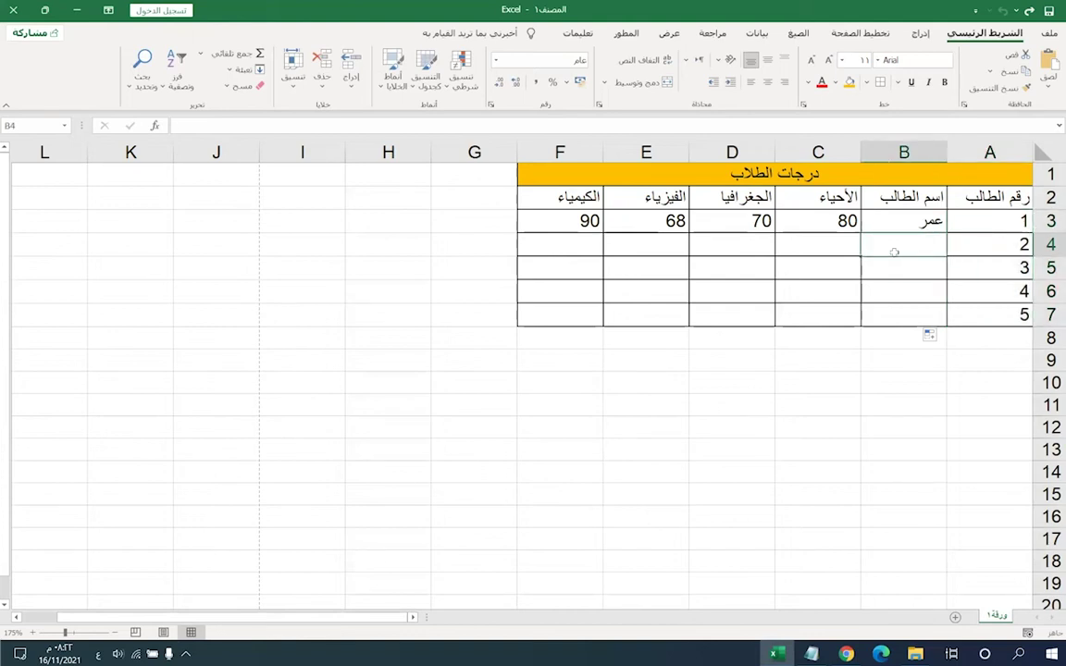
pyautogui.write('عبدالله')
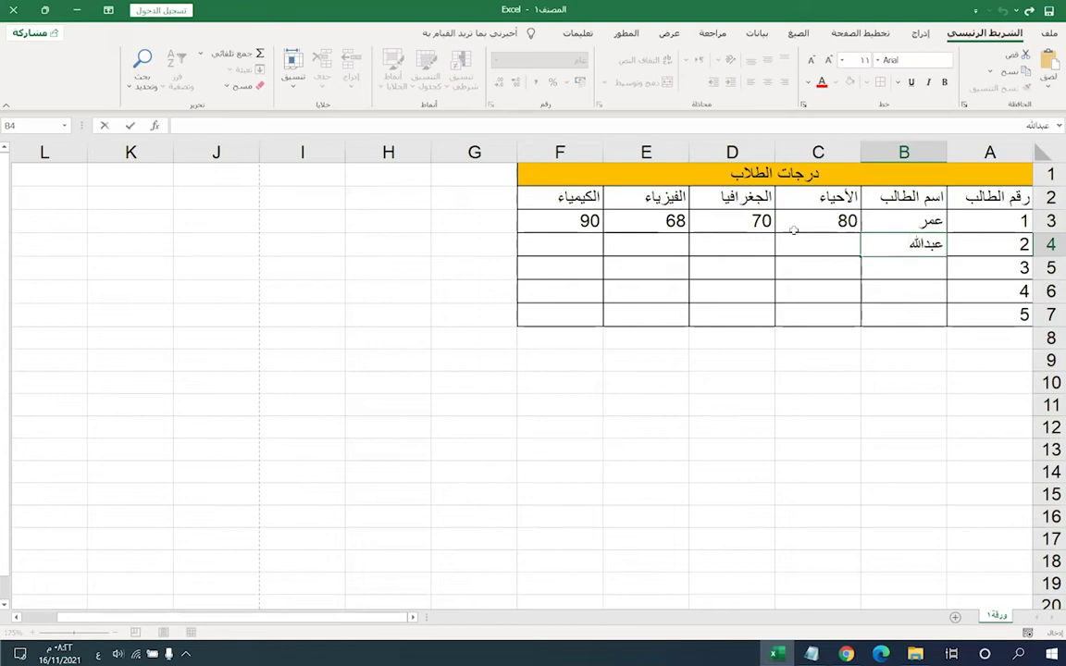
pyautogui.click(786, 246)
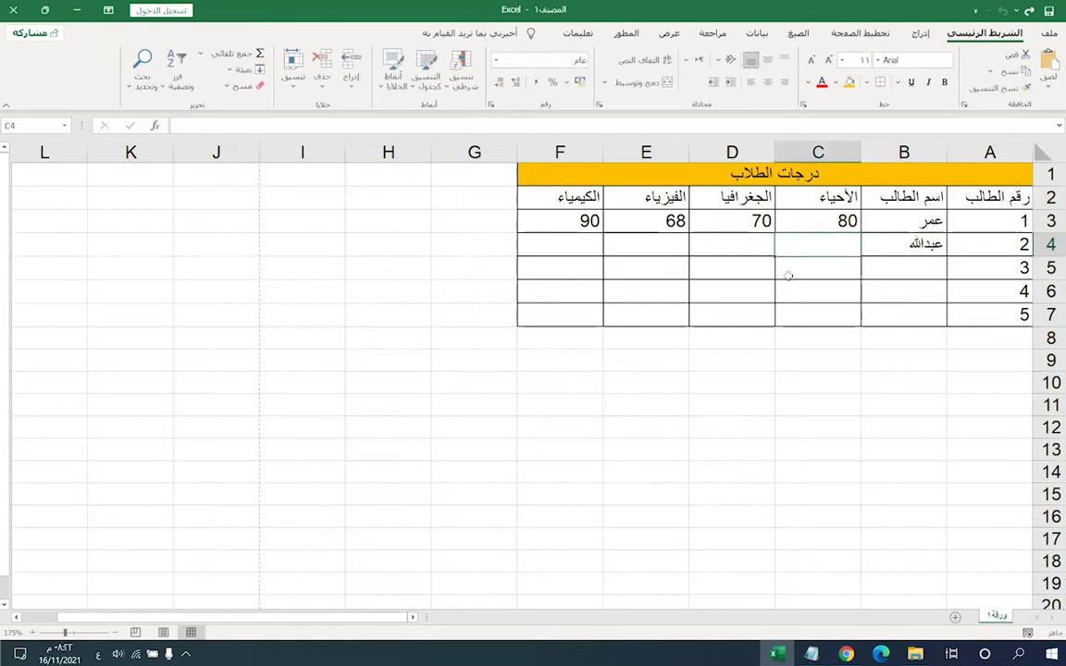
pyautogui.write('7')
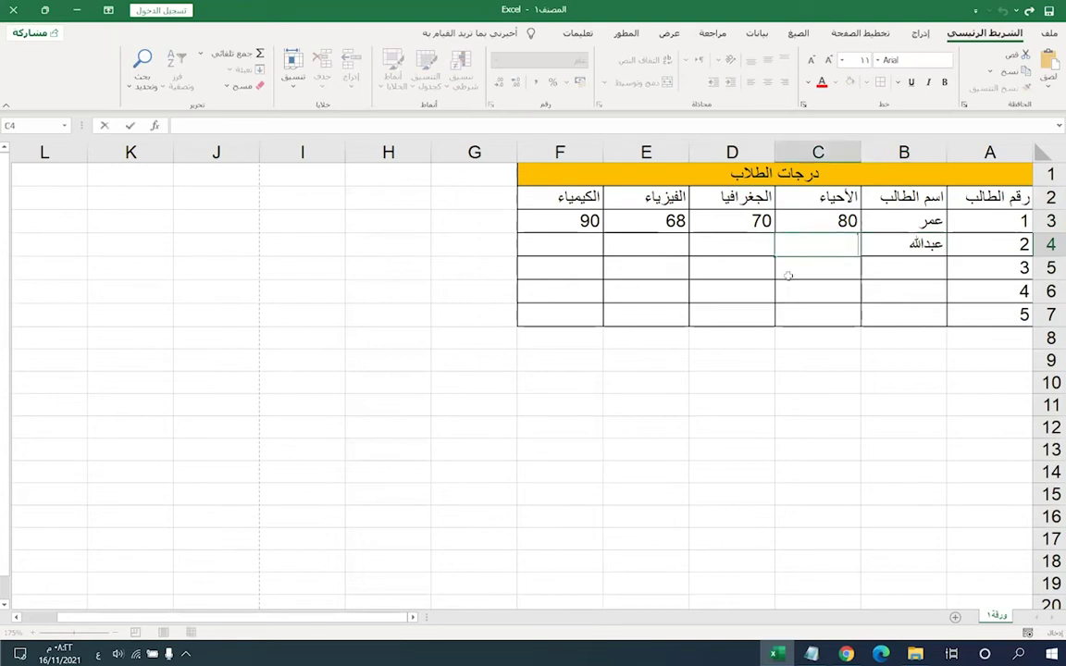
pyautogui.write('5')
pyautogui.press('Tab')
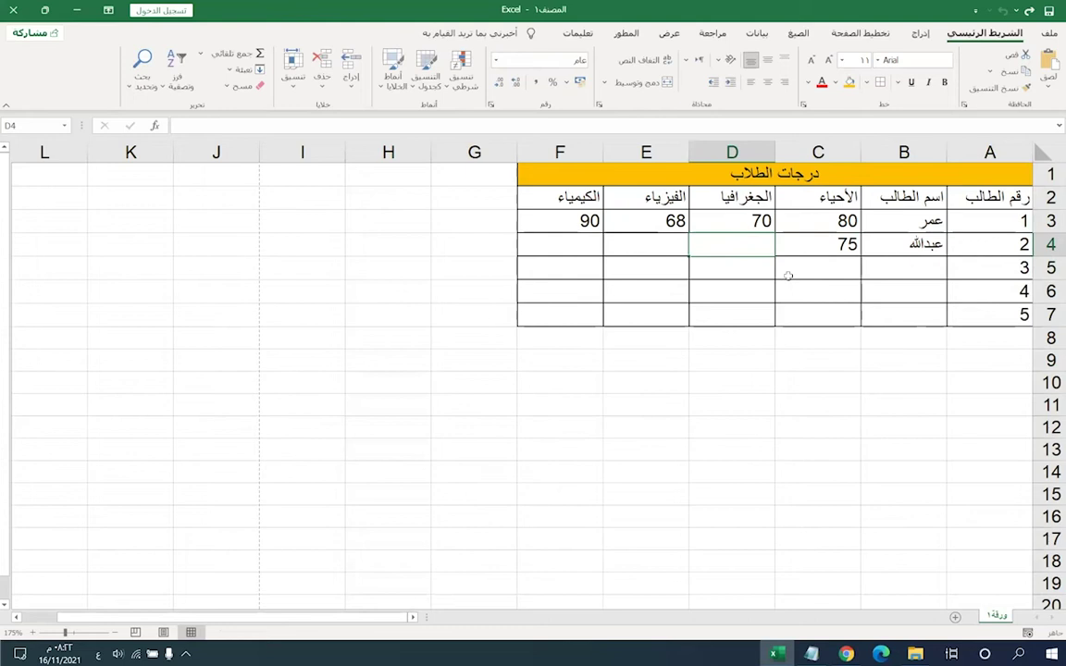
pyautogui.write('62')
pyautogui.press('Tab')
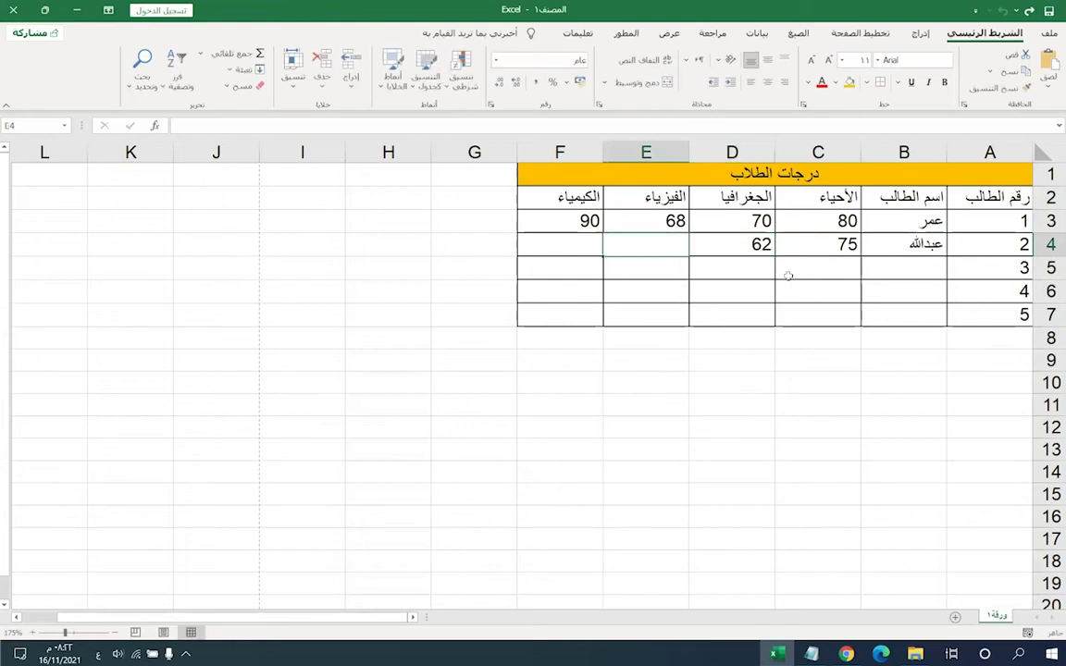
pyautogui.write('52')
pyautogui.press('Tab')
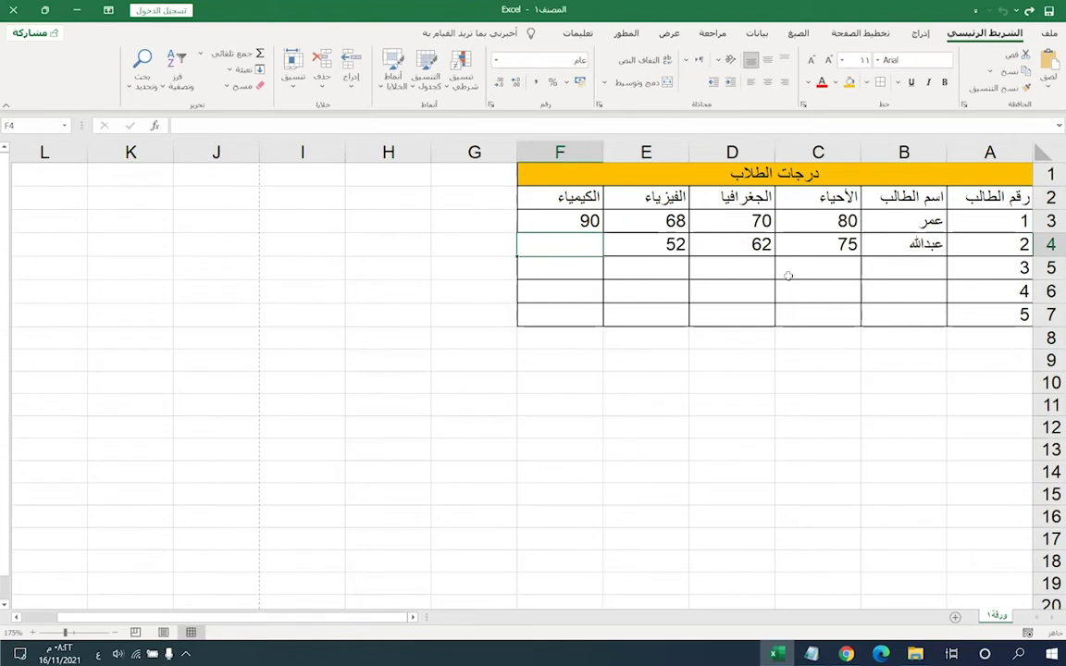
pyautogui.write('7')
pyautogui.write('5')
pyautogui.press('BackSpace')
pyautogui.write('3')
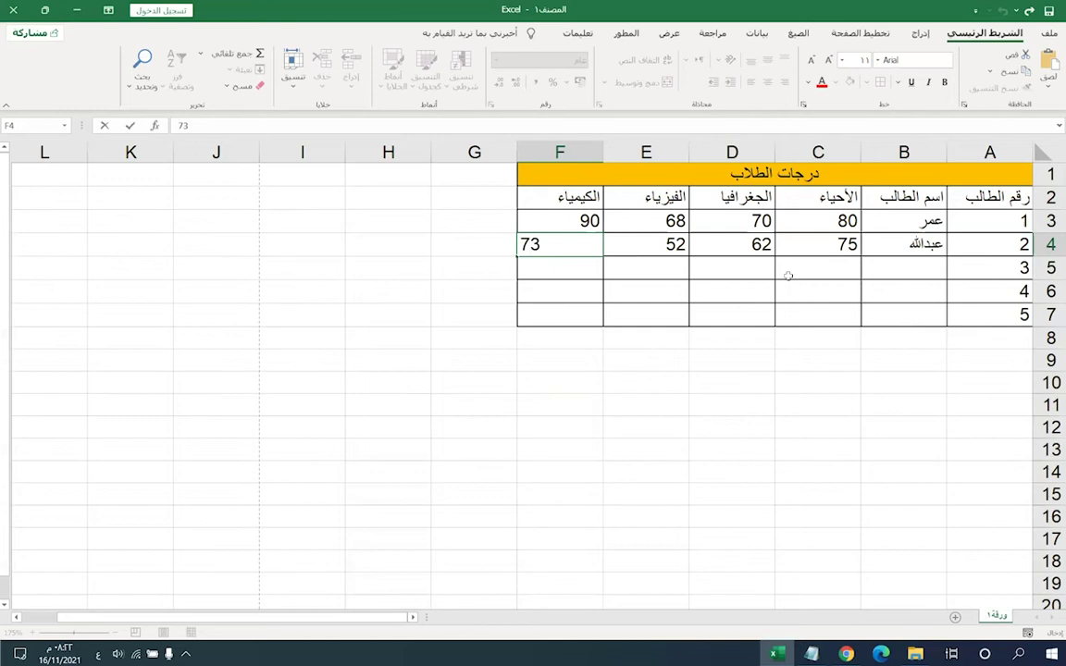
pyautogui.click(788, 275)
# - Enter the third student's name in B5 with grades 95, 84, 92 and 63
pyautogui.press('Right')
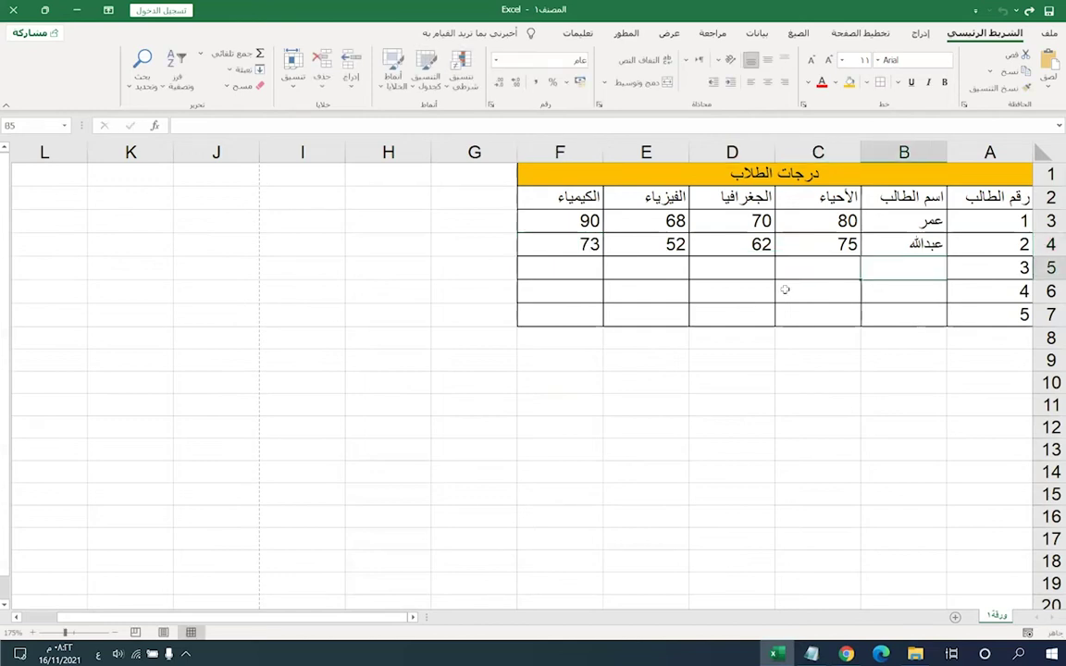
pyautogui.write('مهند')
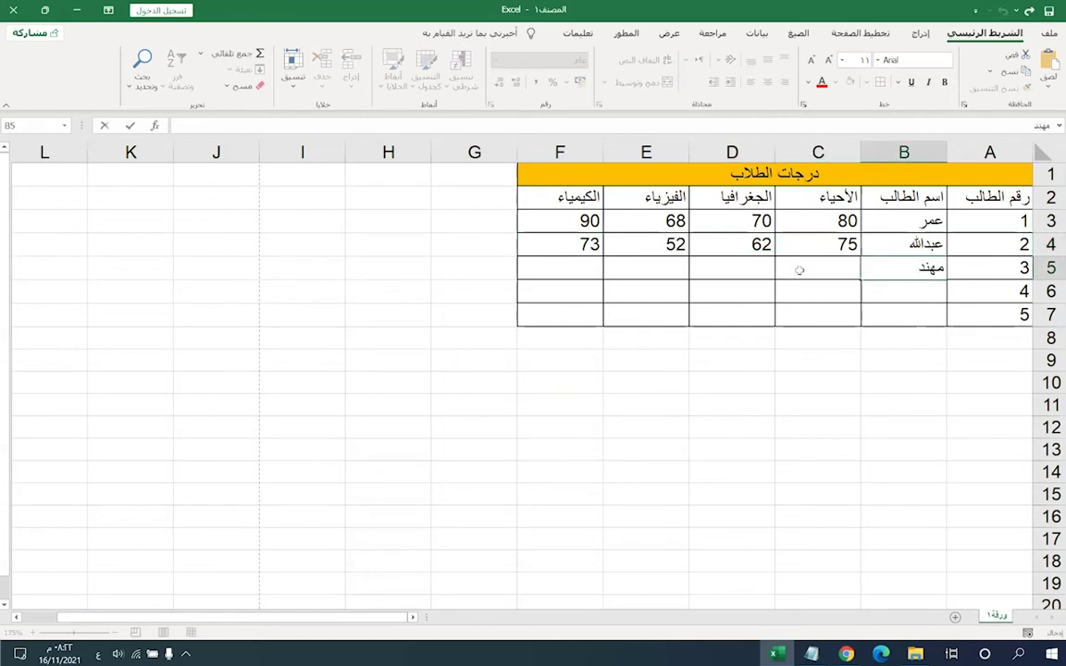
pyautogui.click(801, 269)
pyautogui.write('95')
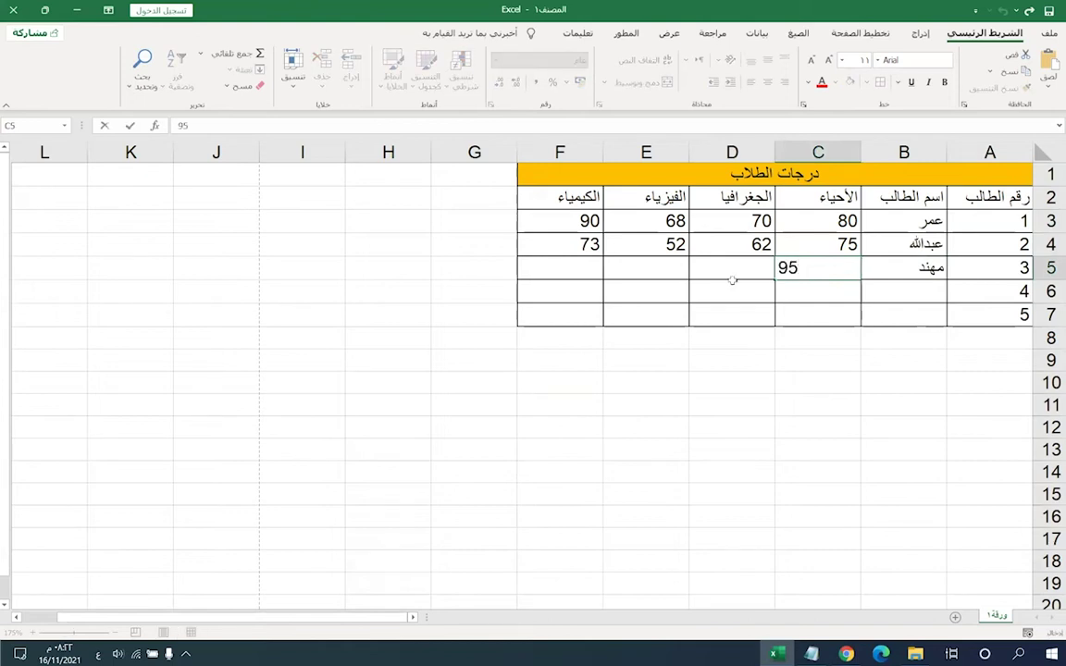
pyautogui.click(733, 271)
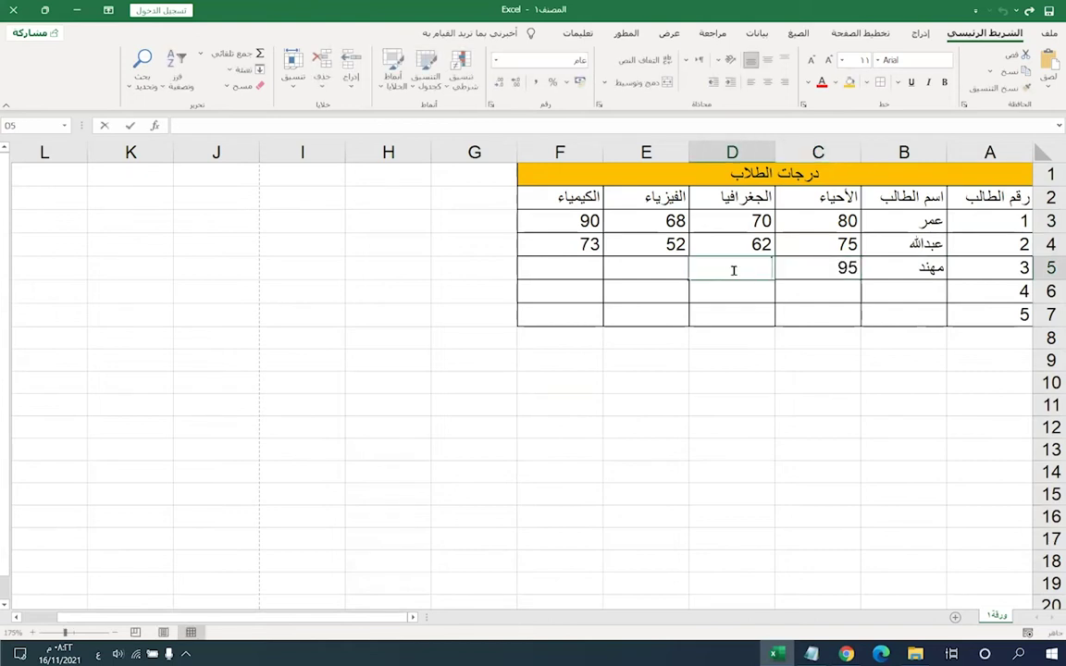
pyautogui.write('84')
pyautogui.click(622, 267)
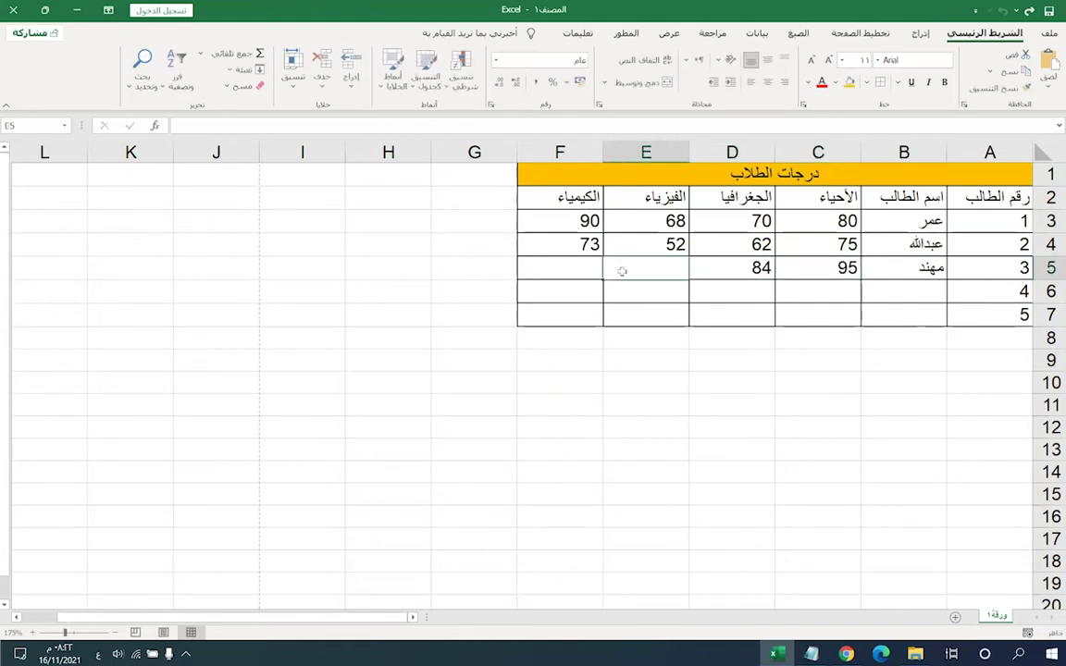
pyautogui.write('92')
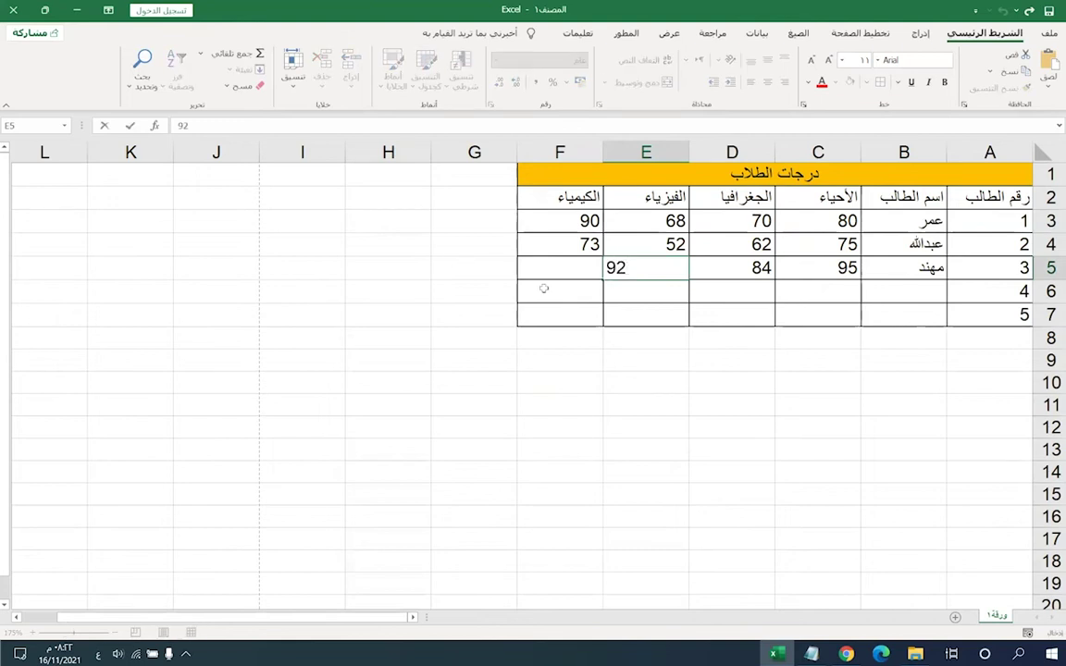
pyautogui.click(545, 277)
pyautogui.write('63')
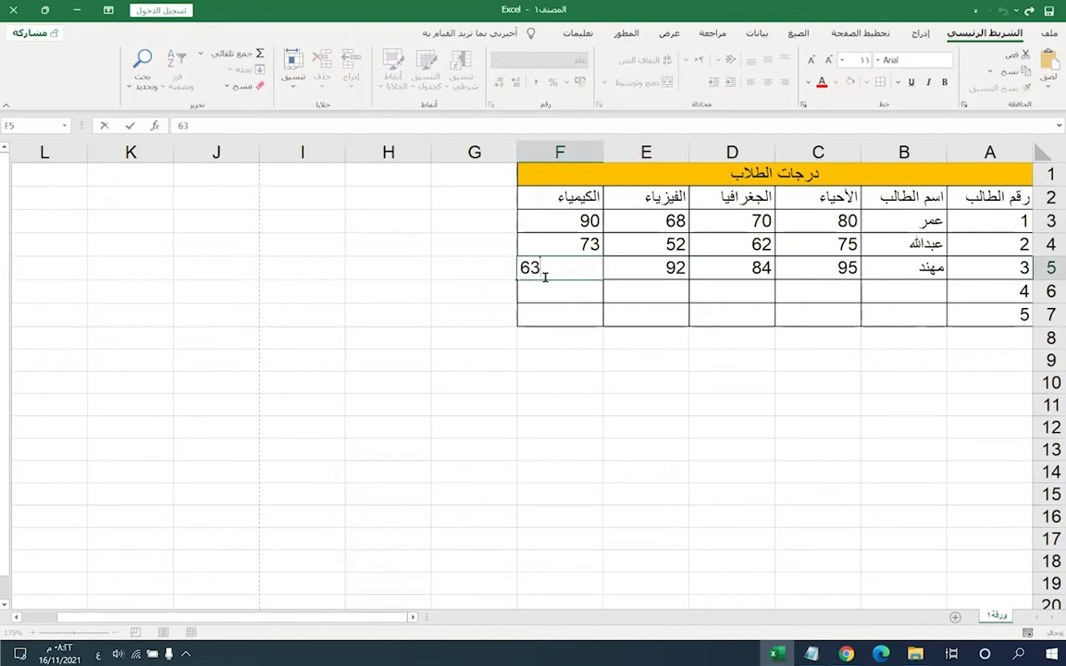
pyautogui.click(921, 295)
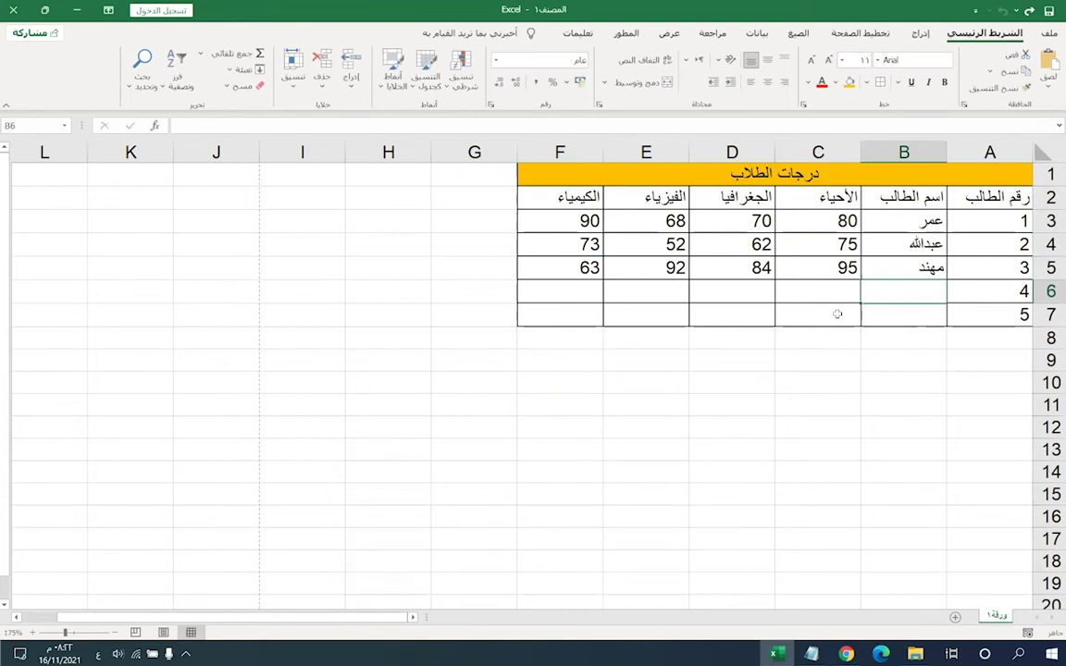
# - Enter the fourth student's name in B6 with grades 81, 51, 96 and 88
pyautogui.write('علاء')
pyautogui.press('Tab')
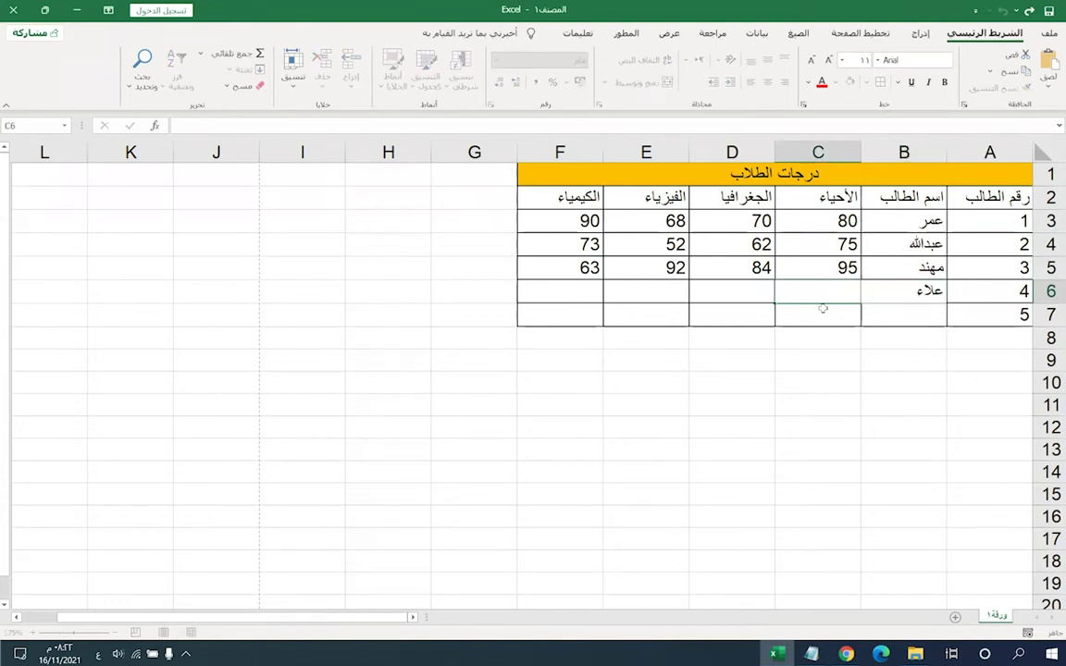
pyautogui.write('84')
pyautogui.press('BackSpace')
pyautogui.write('1')
pyautogui.click(706, 295)
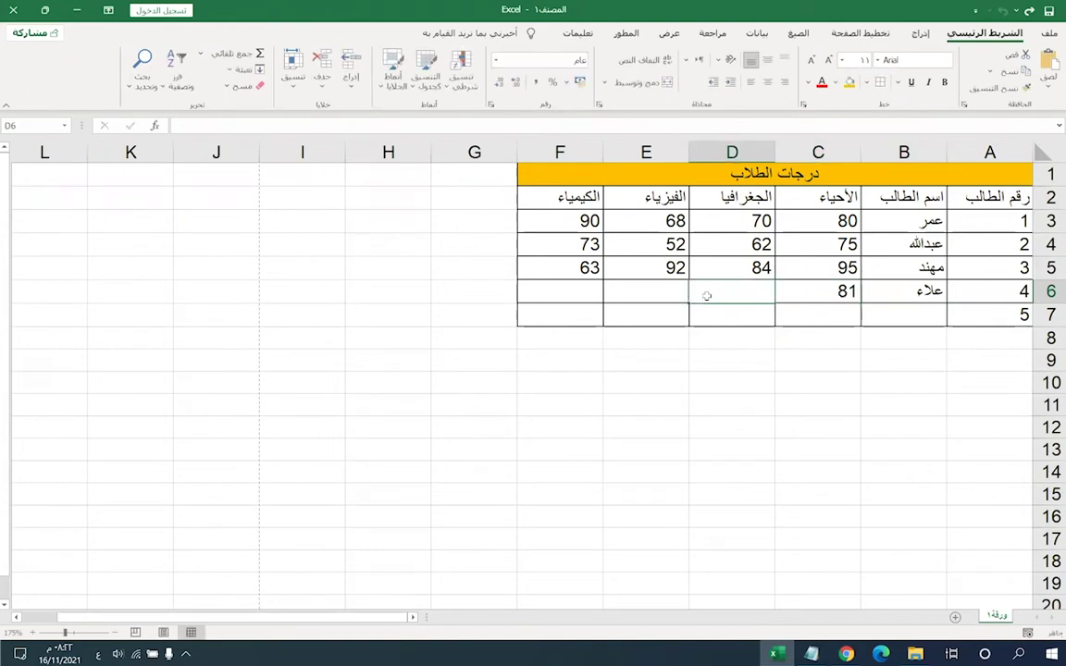
pyautogui.write('51')
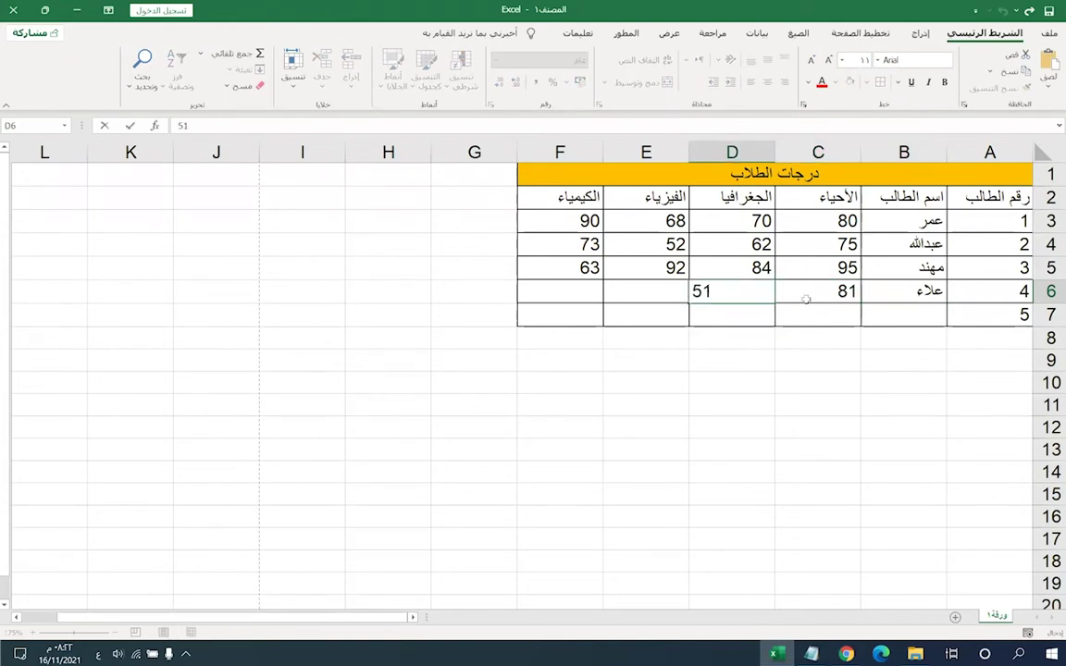
pyautogui.click(663, 287)
pyautogui.write('96')
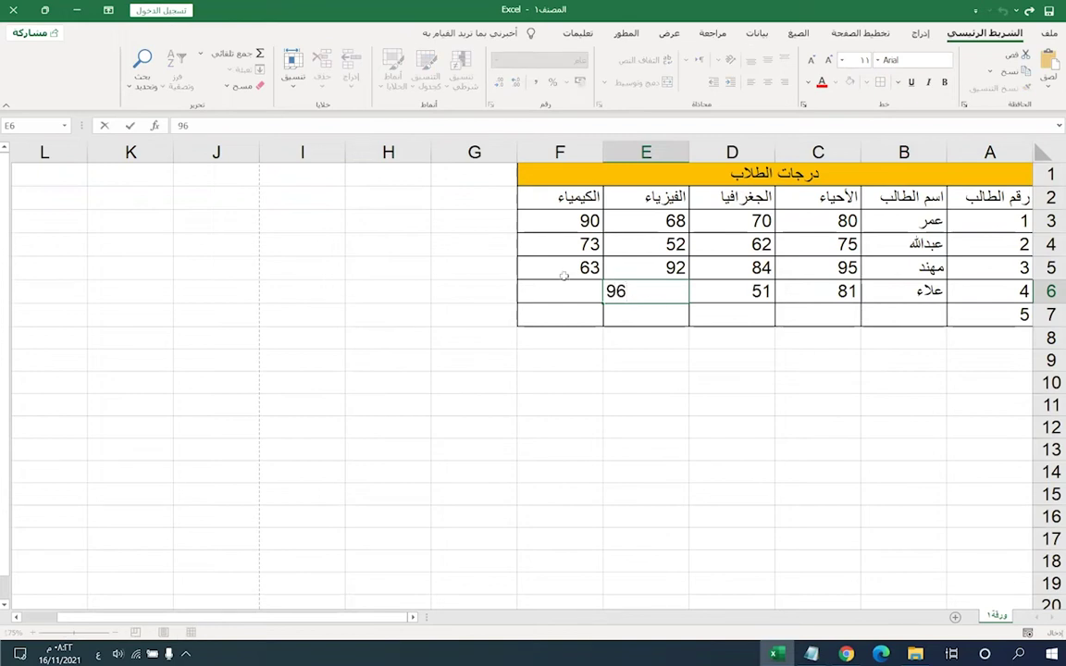
pyautogui.press('Tab')
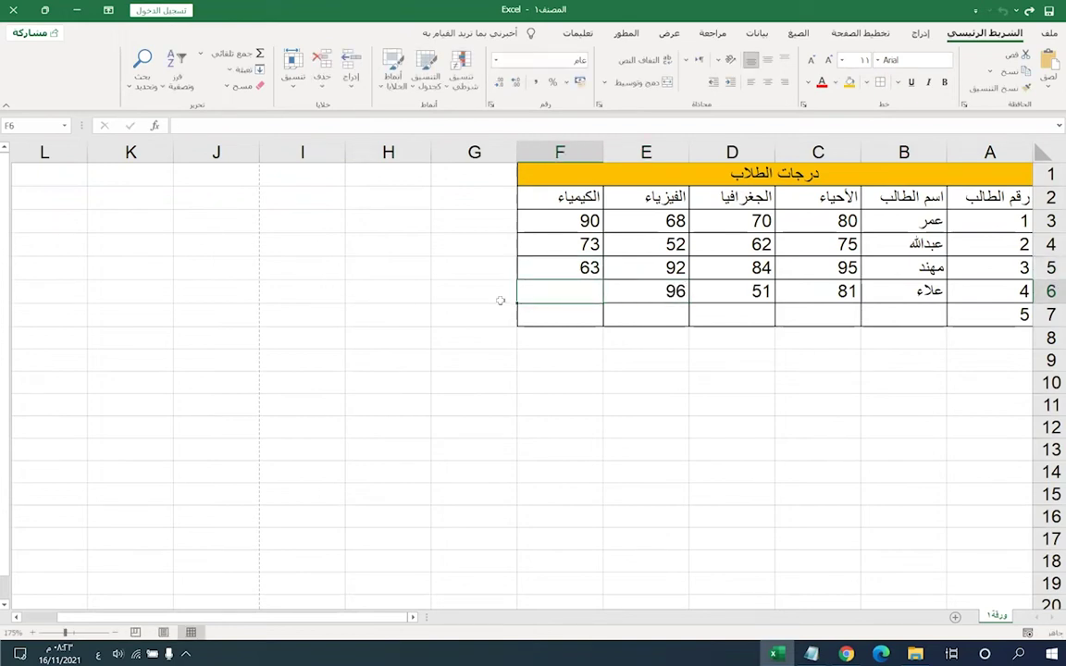
pyautogui.write('88')
pyautogui.rightClick(500, 301)
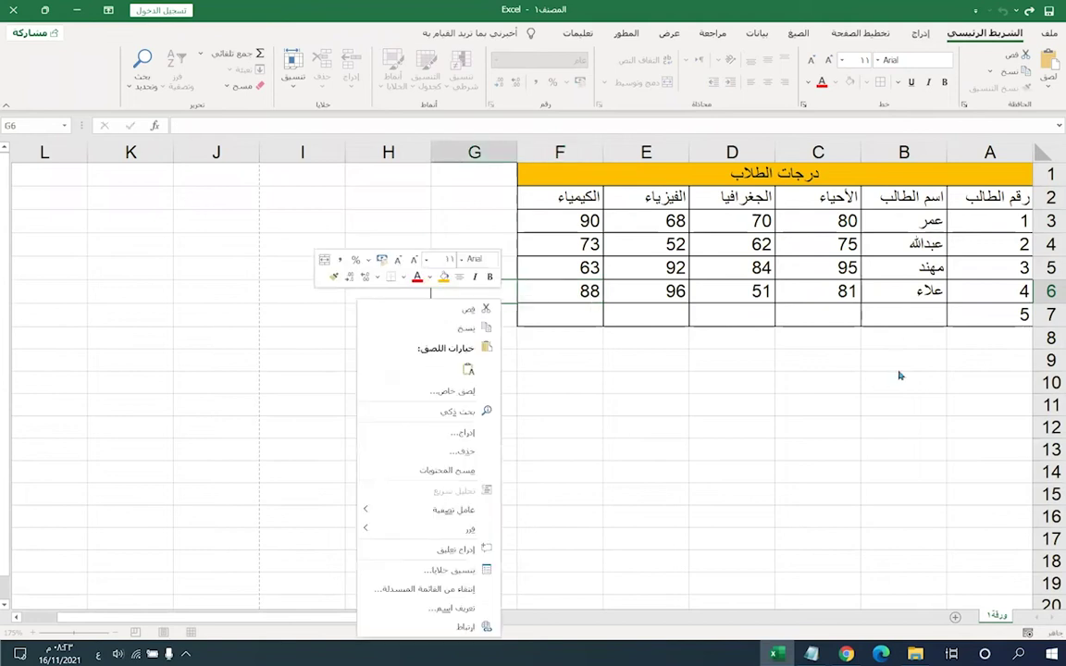
pyautogui.click(903, 309)
# - Enter the fifth student's name in B7 with grades 48, 53, 67 and 64
pyautogui.click(897, 312)
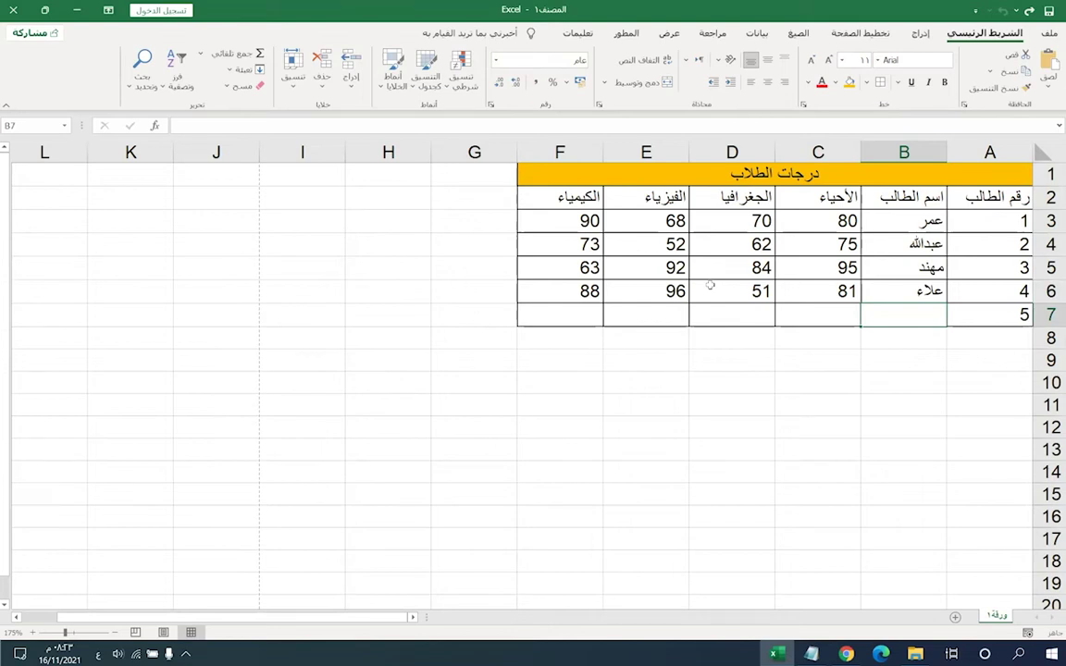
pyautogui.write('فهد')
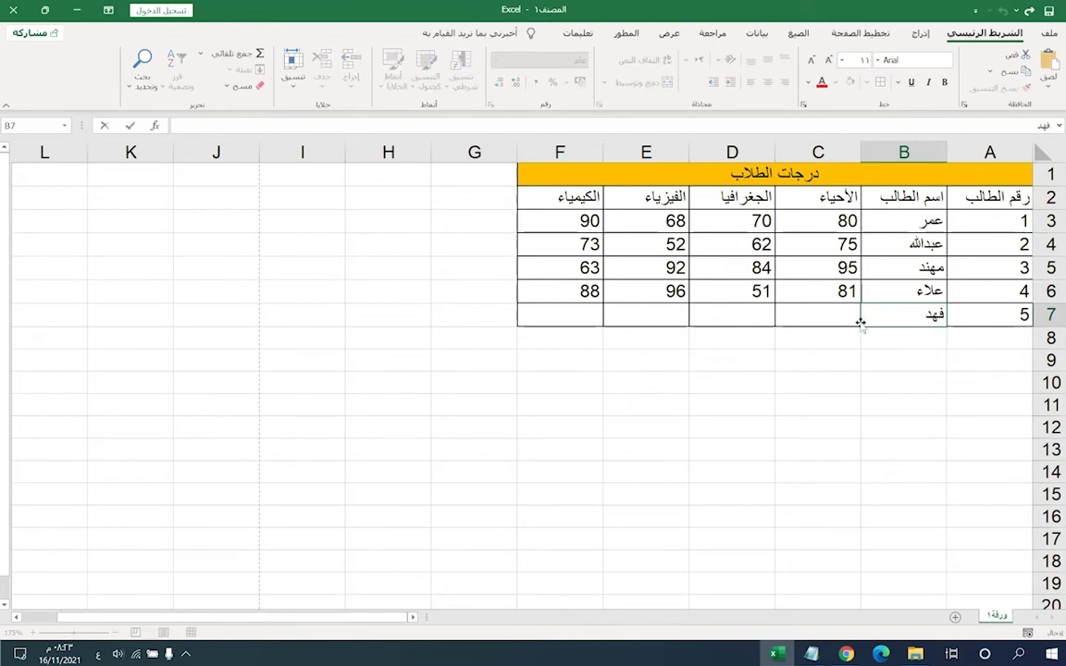
pyautogui.click(827, 317)
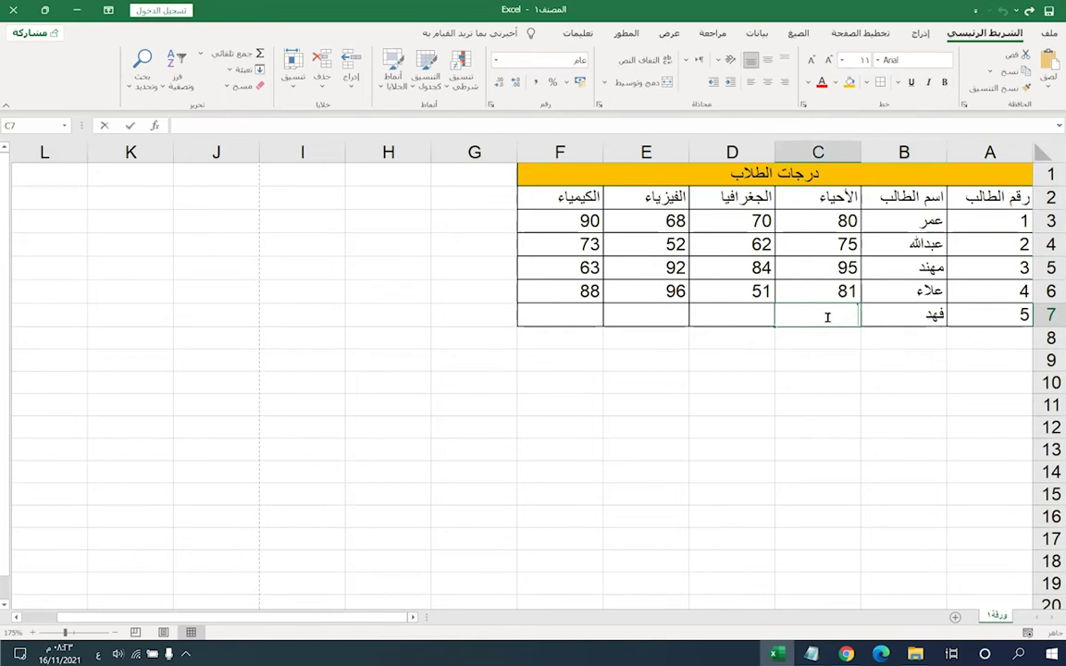
pyautogui.write('5')
pyautogui.press('BackSpace')
pyautogui.write('48')
pyautogui.click(739, 317)
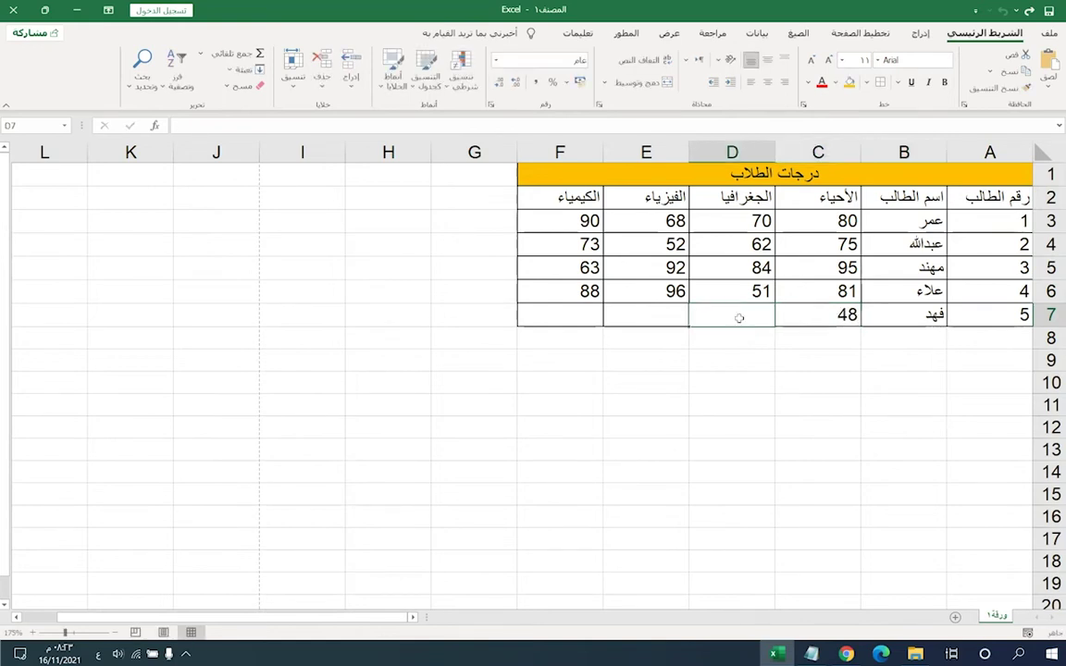
pyautogui.write('53')
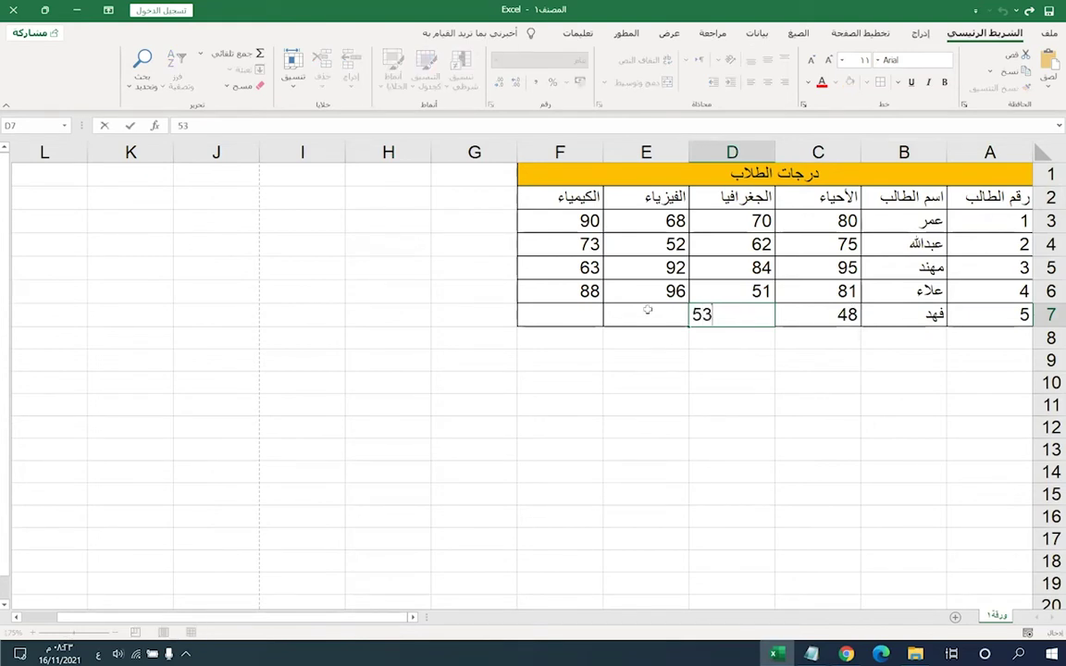
pyautogui.click(647, 311)
pyautogui.write('95')
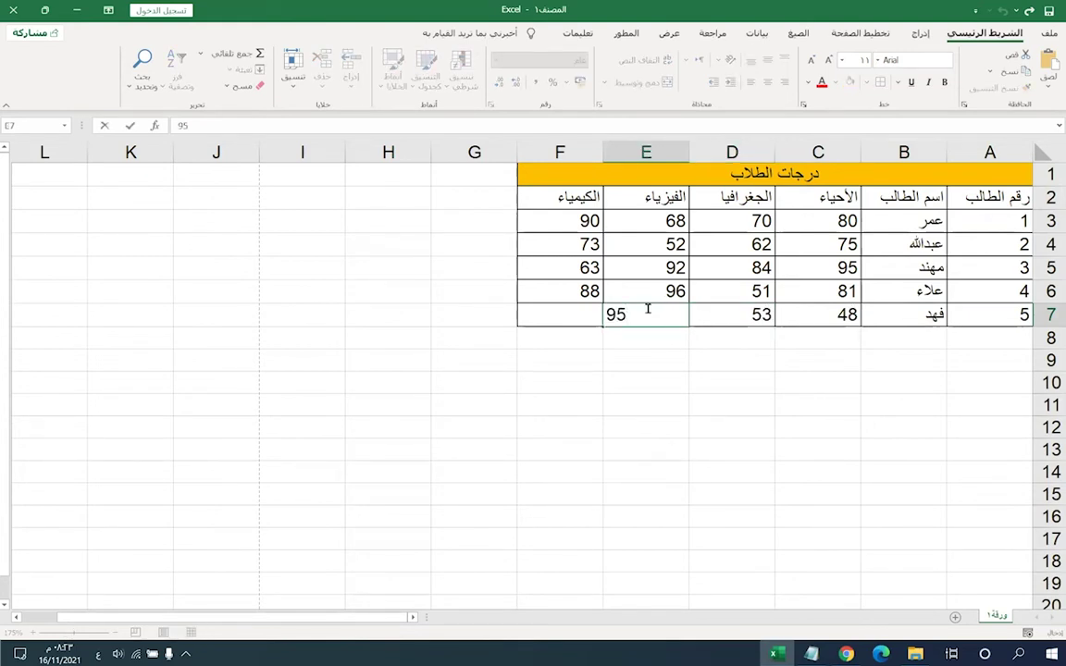
pyautogui.press('BackSpace')
pyautogui.press('BackSpace')
pyautogui.write('67')
pyautogui.click(580, 314)
pyautogui.write('6')
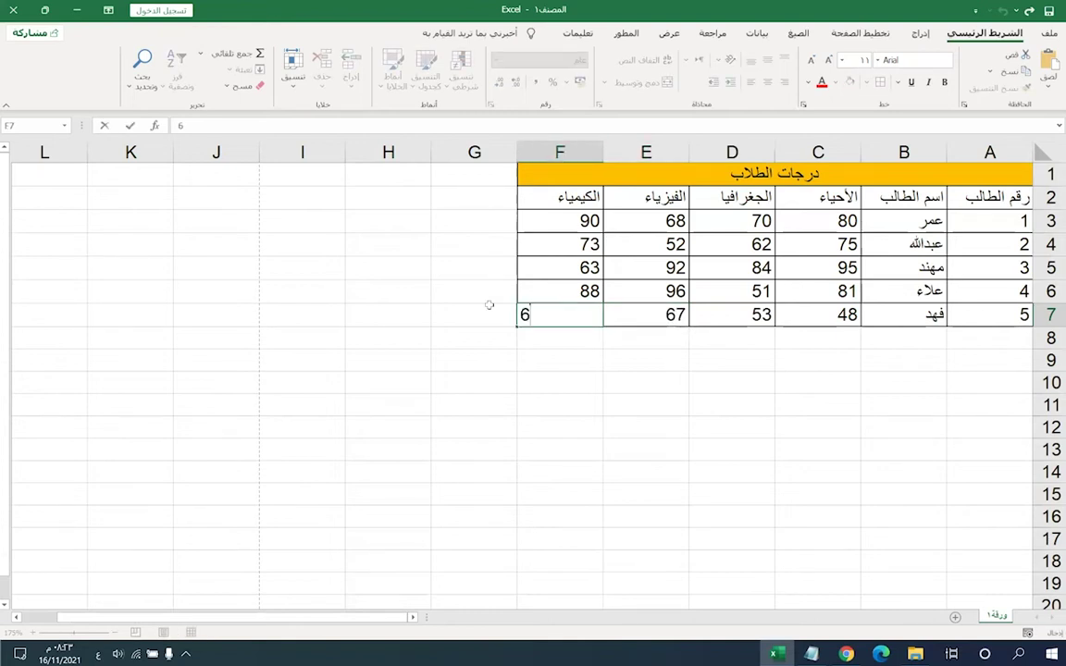
pyautogui.write('4')
pyautogui.click(562, 294)
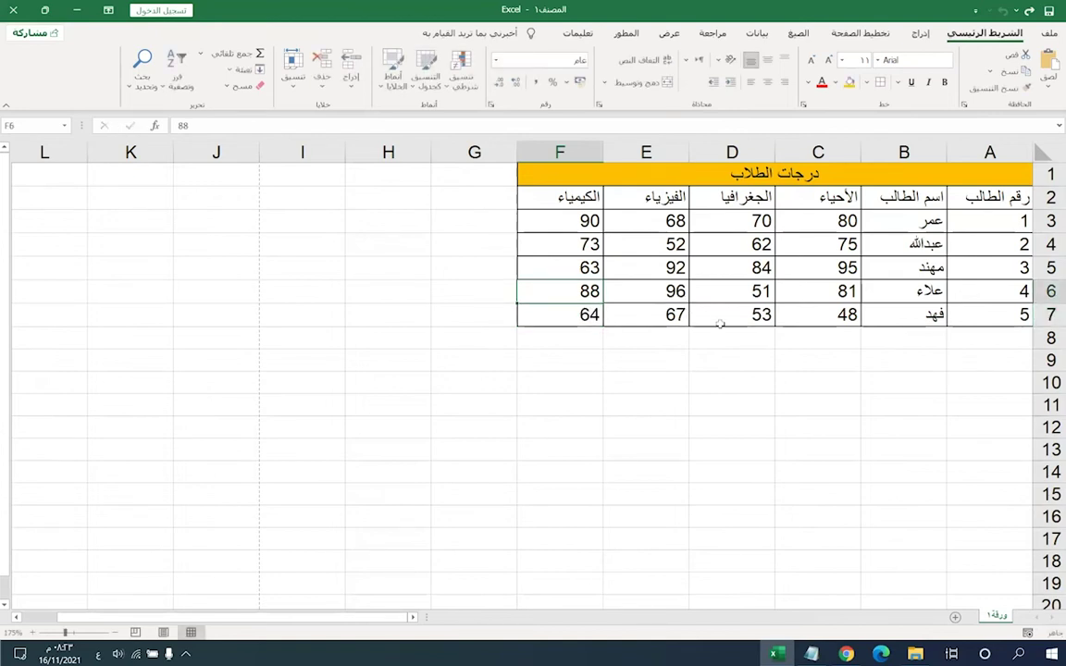
pyautogui.click(814, 222)
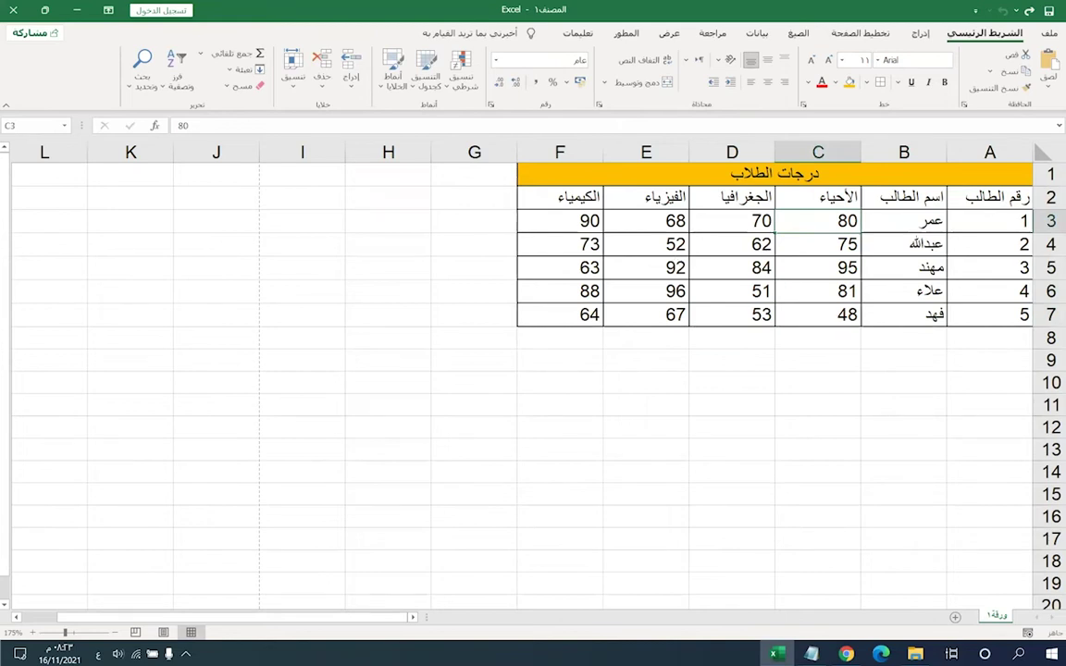
pyautogui.press('Down')
pyautogui.press('Left')
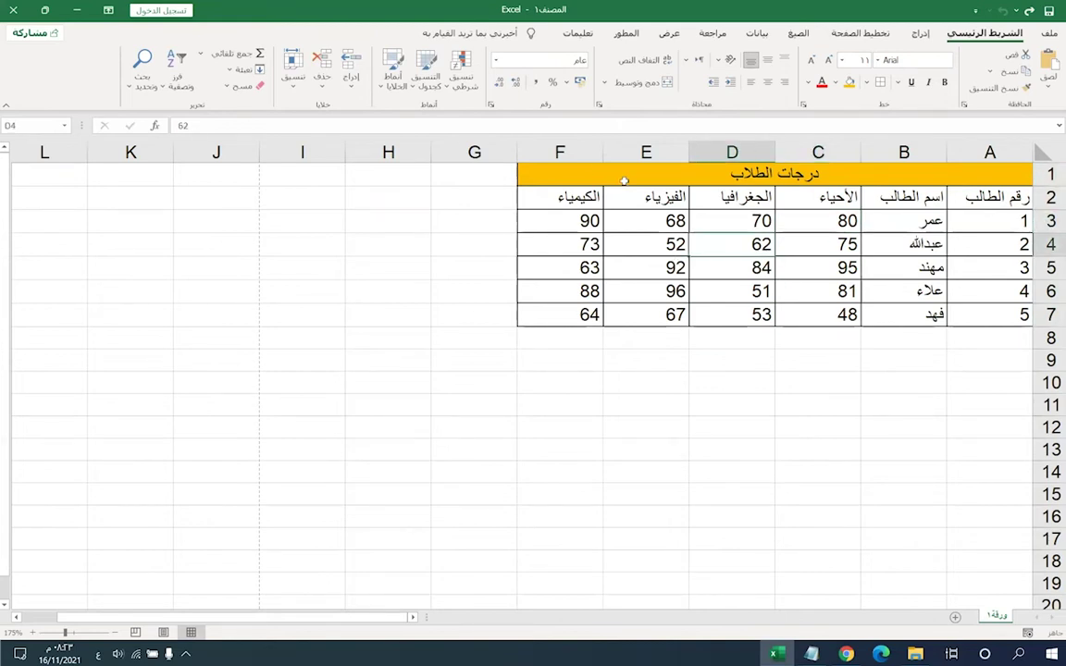
pyautogui.click(798, 315)
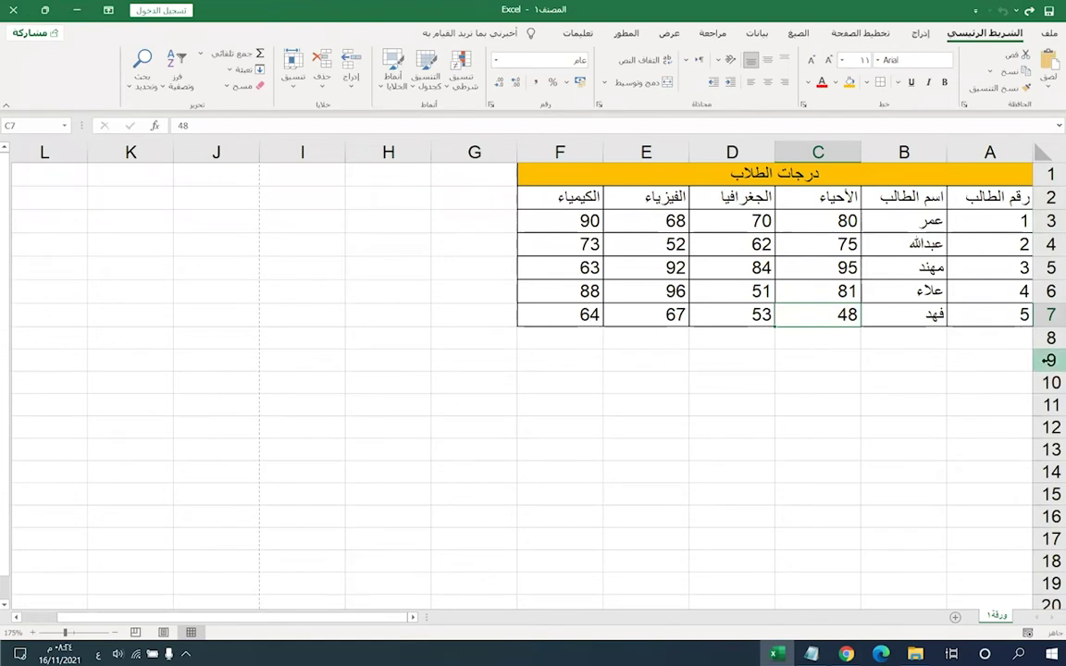
pyautogui.click(894, 320)
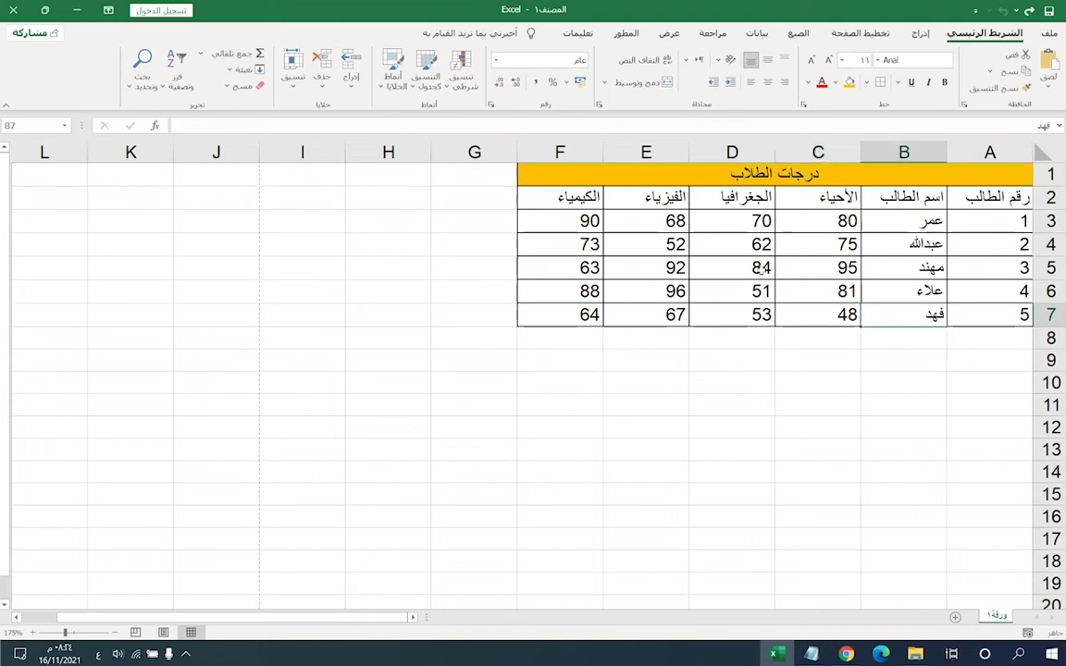
pyautogui.click(894, 226)
pyautogui.click(890, 245)
pyautogui.click(890, 268)
pyautogui.click(892, 321)
# - Insert a comment reading 'راسب في مادتين' on the fifth student's name cell B7
pyautogui.rightClick(887, 316)
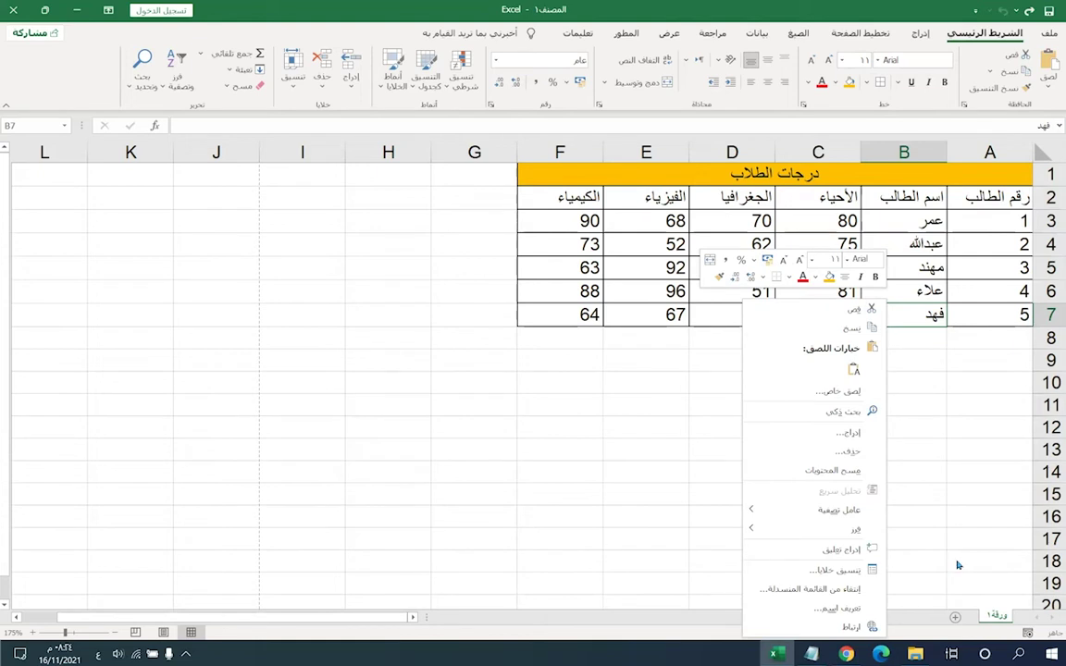
pyautogui.click(832, 552)
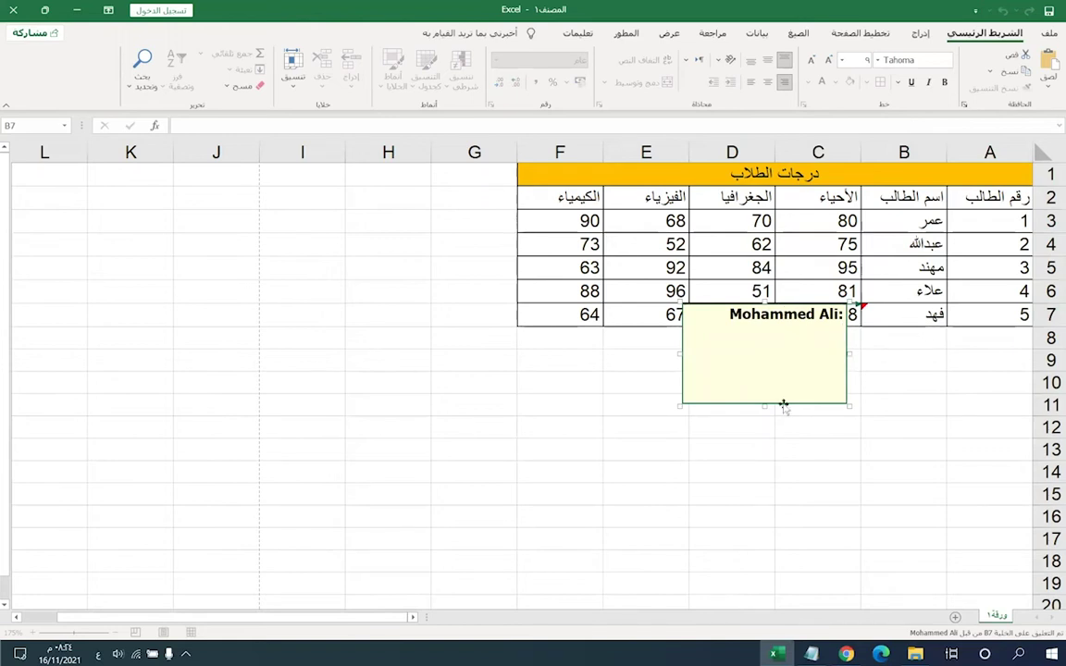
pyautogui.write('راسب في ماد')
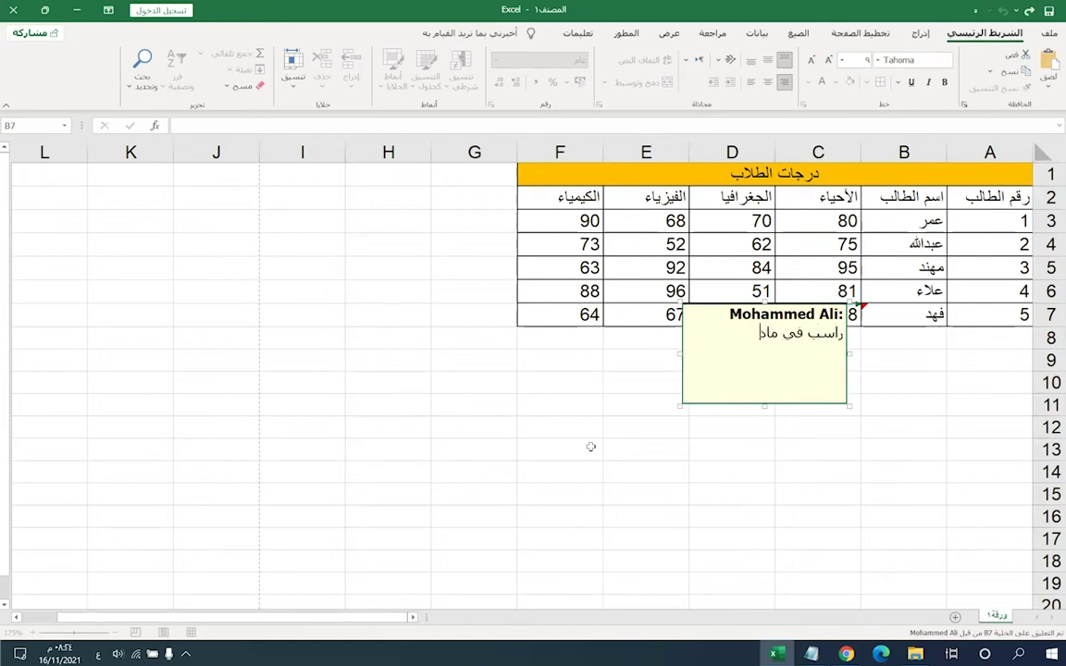
pyautogui.write('تين')
pyautogui.click(353, 396)
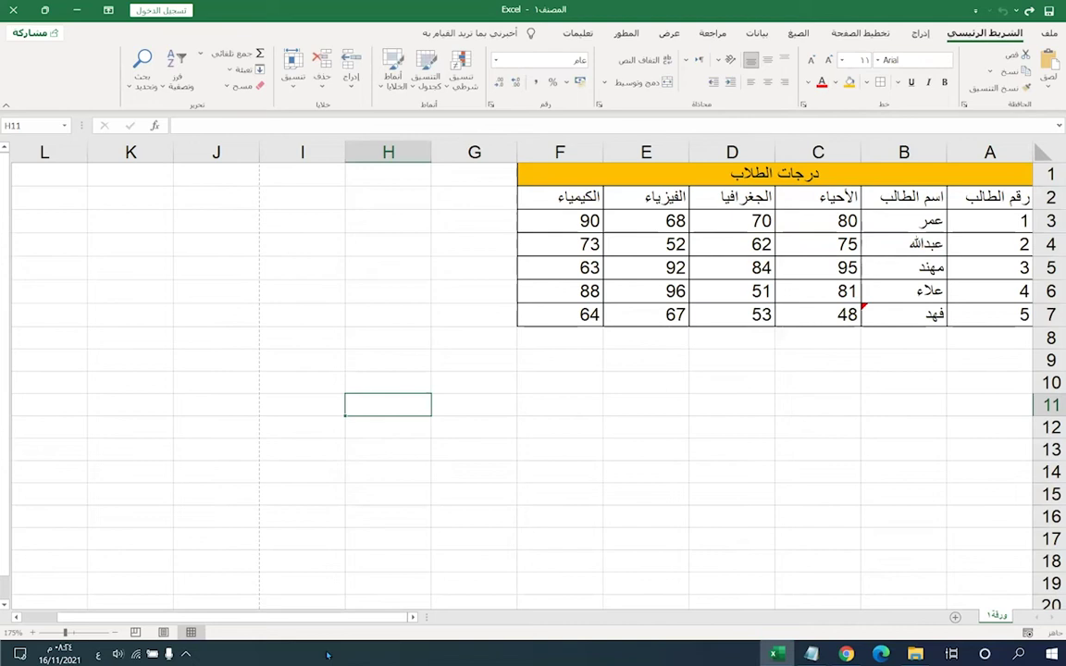
# - Edit the B7 comment and drag its box off the table to sit below the names column
pyautogui.moveTo(881, 322)
pyautogui.click(874, 313)
pyautogui.moveTo(889, 319)
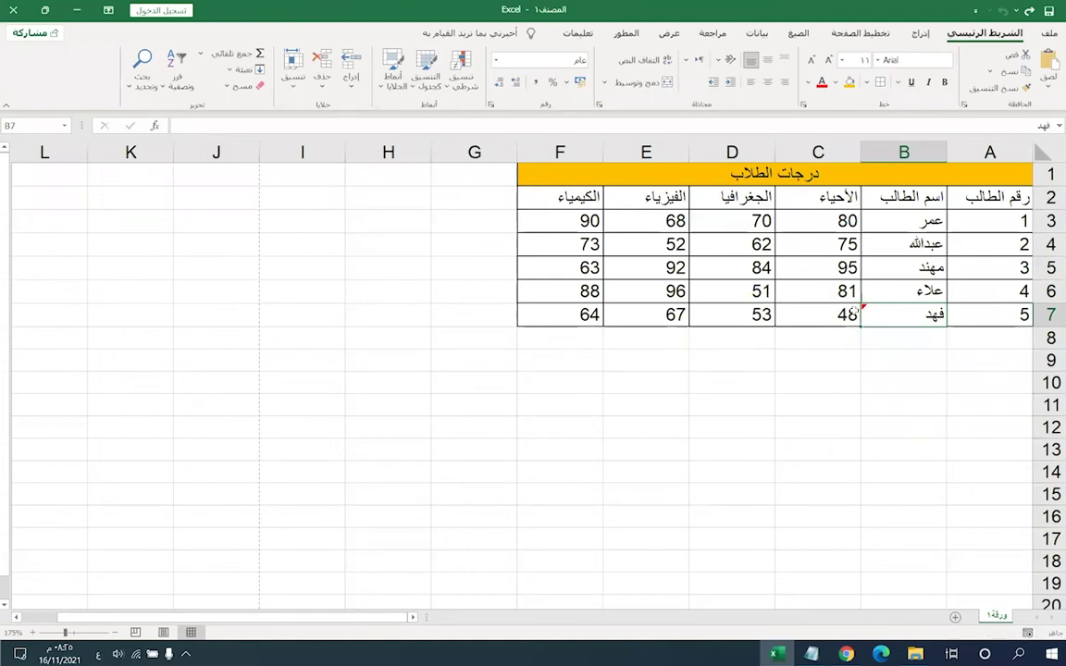
pyautogui.rightClick(870, 313)
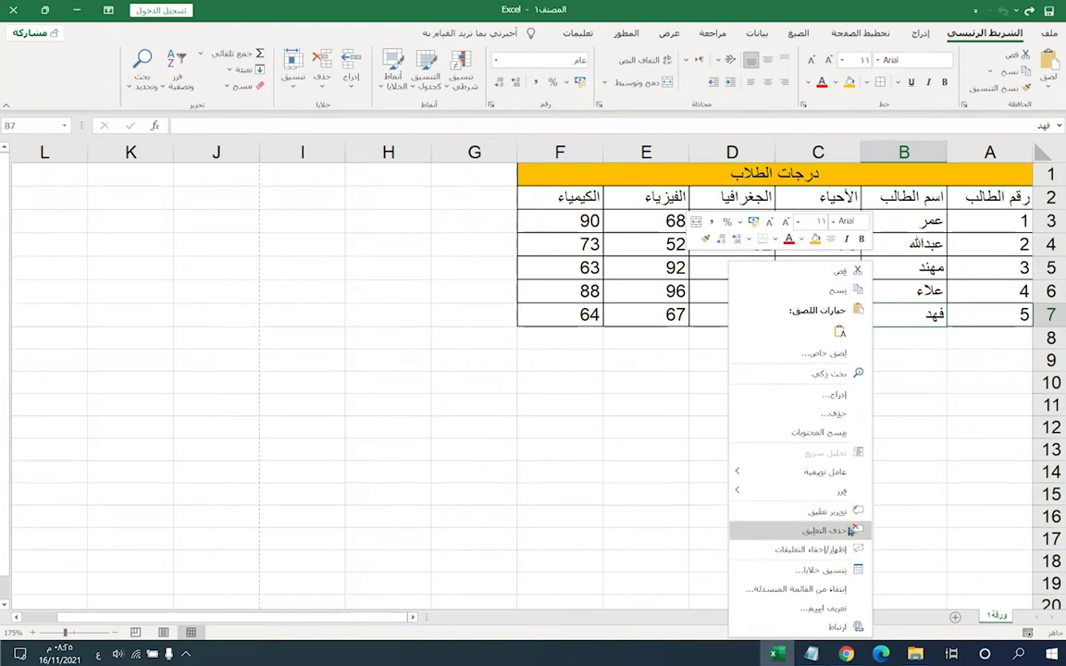
pyautogui.click(814, 512)
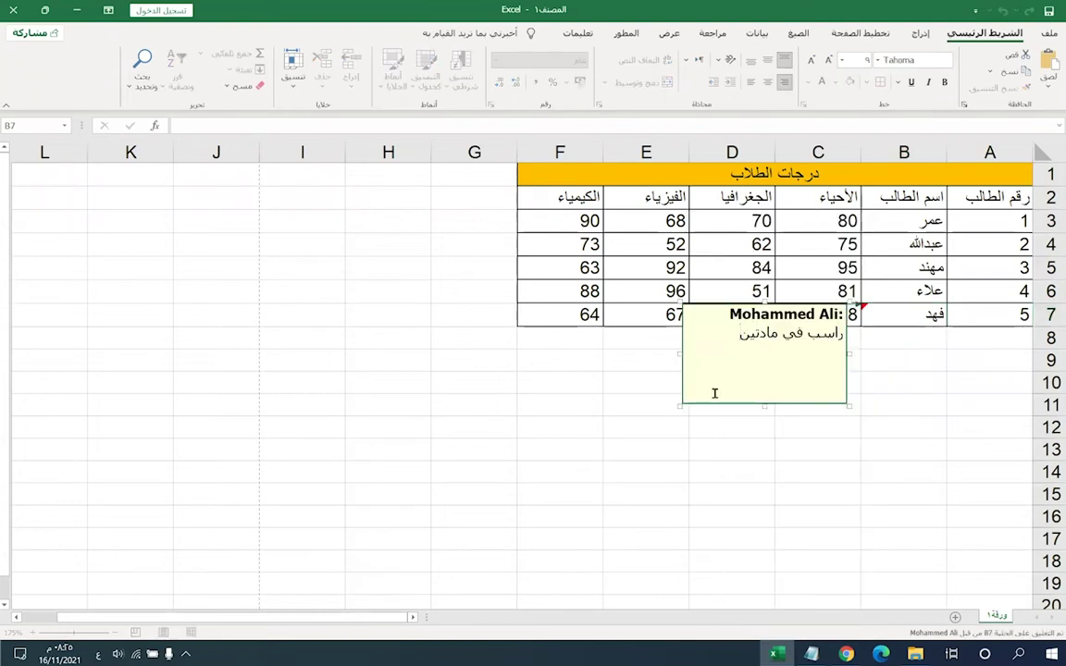
pyautogui.moveTo(790, 307); pyautogui.dragTo(763, 378)
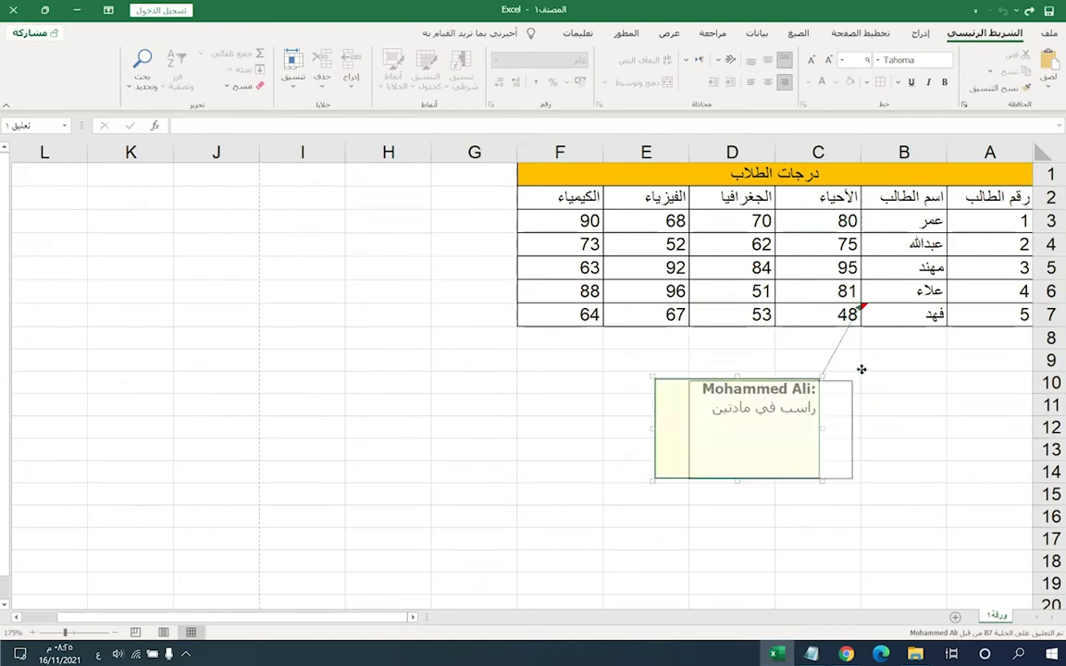
pyautogui.moveTo(768, 468); pyautogui.dragTo(779, 436)
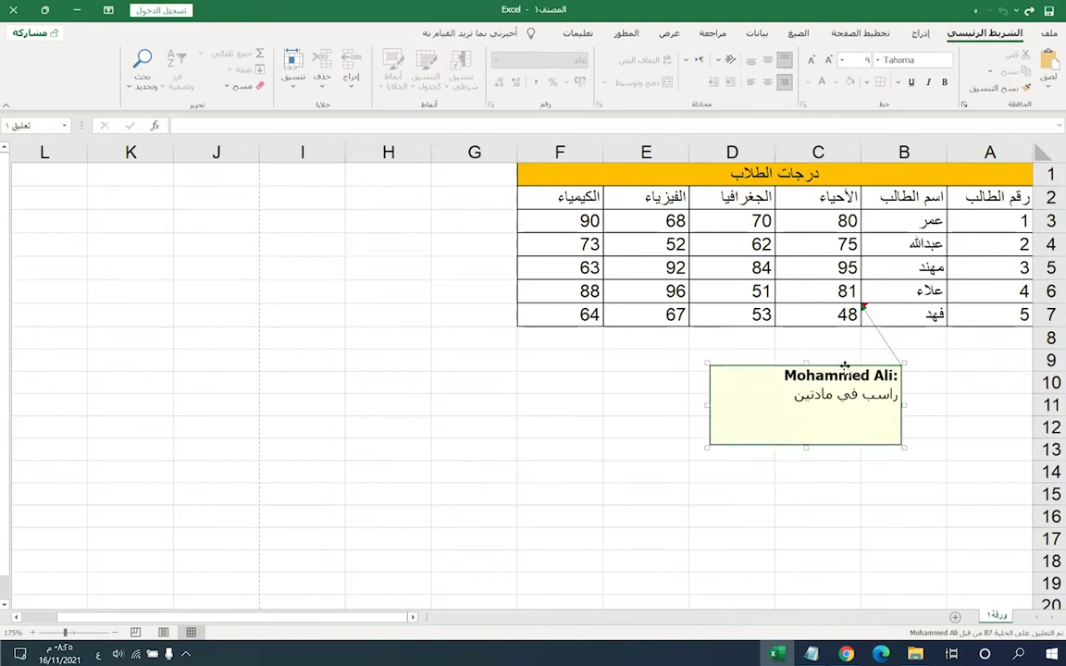
pyautogui.click(796, 394)
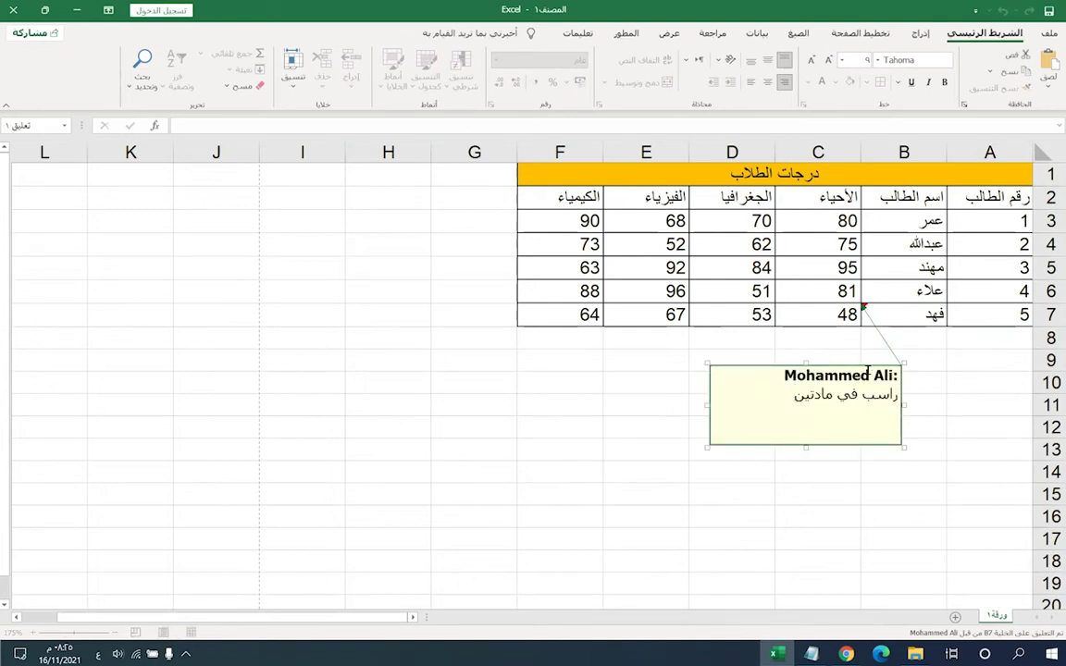
pyautogui.doubleClick(829, 376)
pyautogui.moveTo(796, 366); pyautogui.dragTo(848, 347)
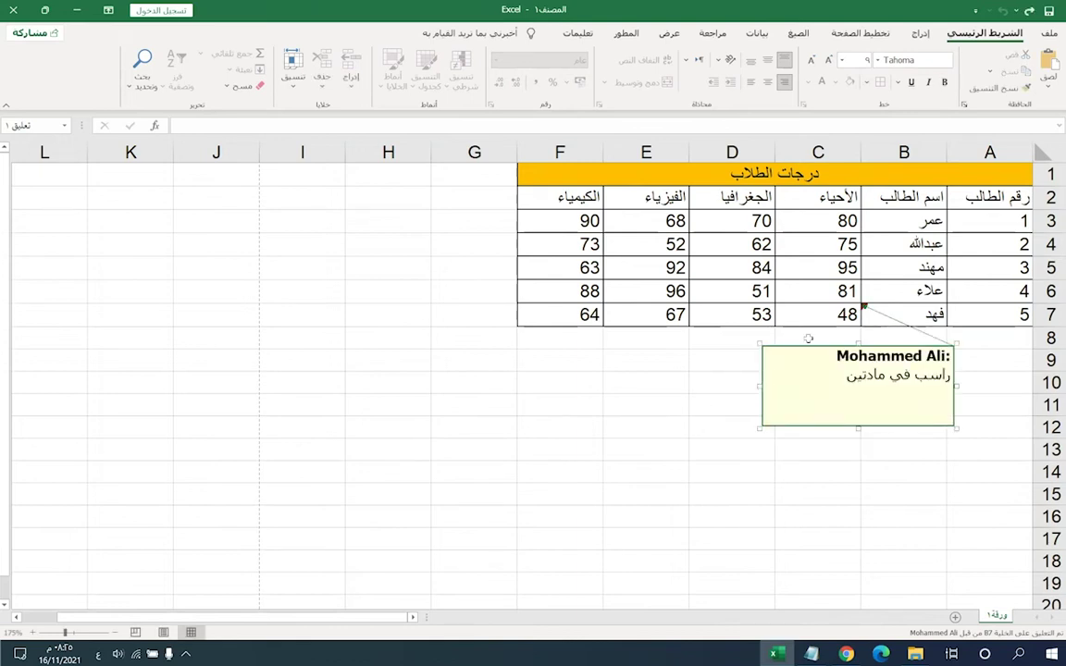
pyautogui.rightClick(890, 314)
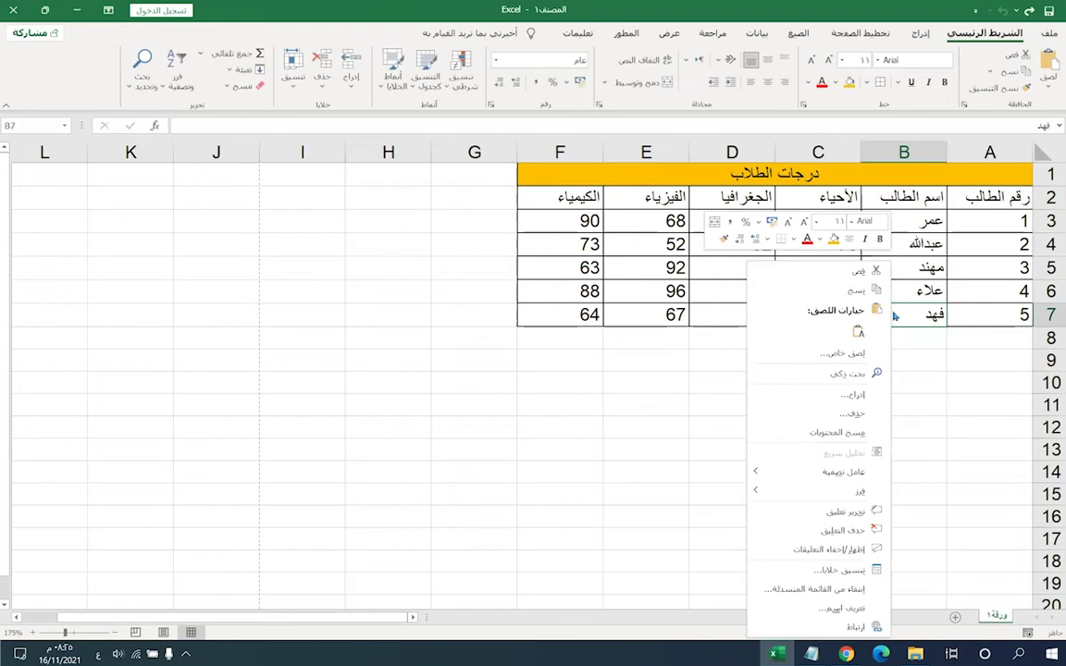
pyautogui.click(840, 534)
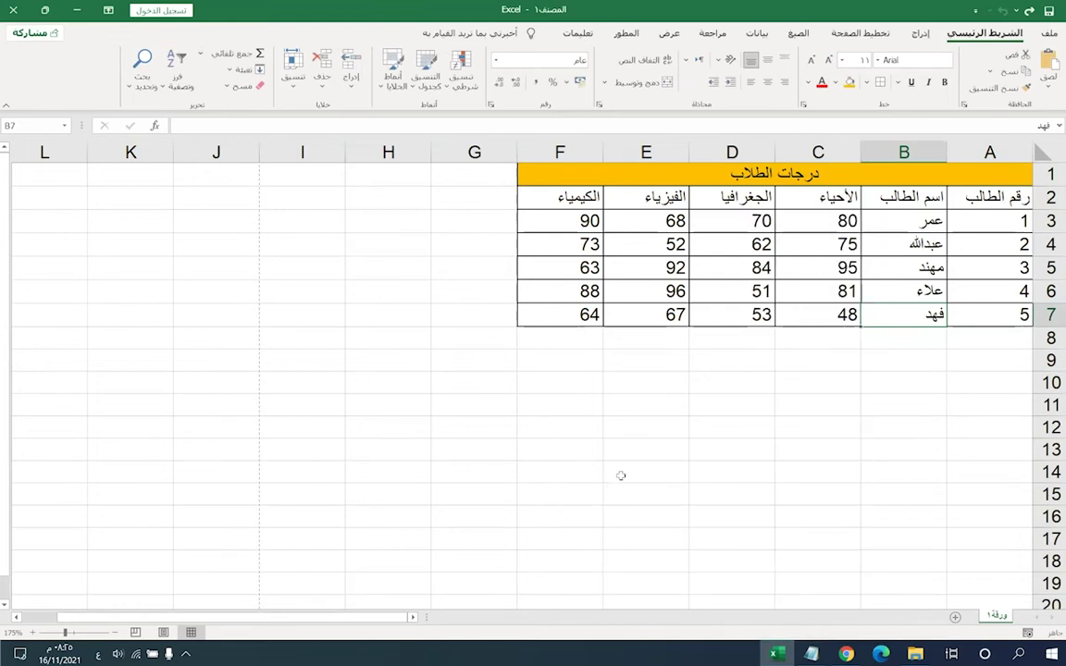
pyautogui.rightClick(905, 316)
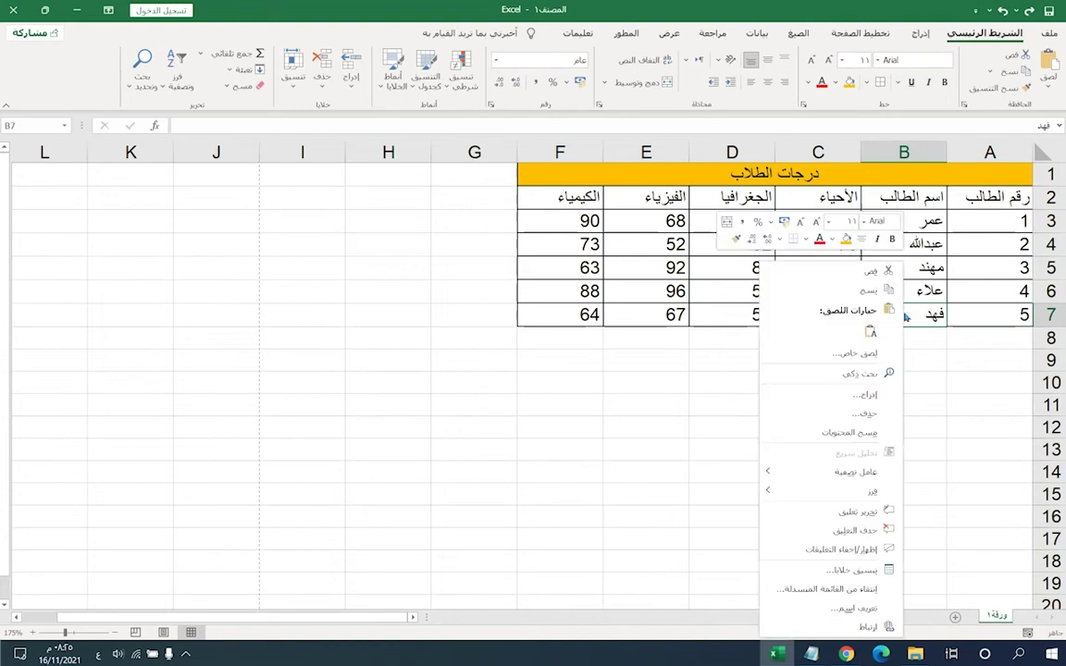
pyautogui.click(842, 550)
pyautogui.click(742, 465)
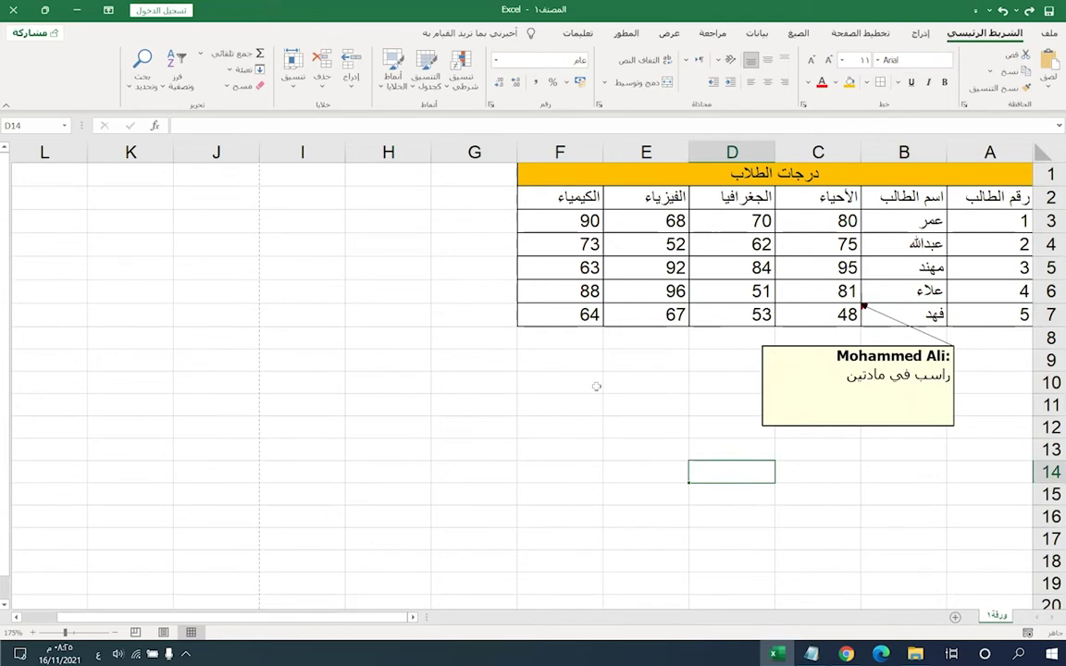
pyautogui.click(596, 387)
pyautogui.click(606, 516)
pyautogui.click(560, 539)
pyautogui.click(648, 425)
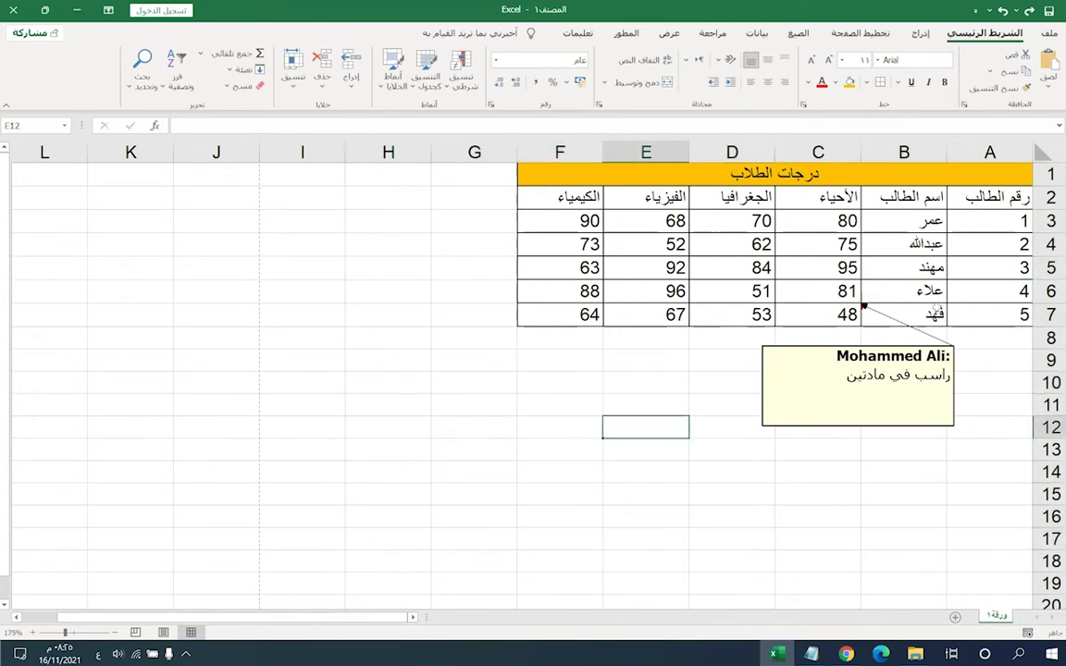
pyautogui.click(936, 311)
pyautogui.rightClick(937, 311)
pyautogui.click(811, 495)
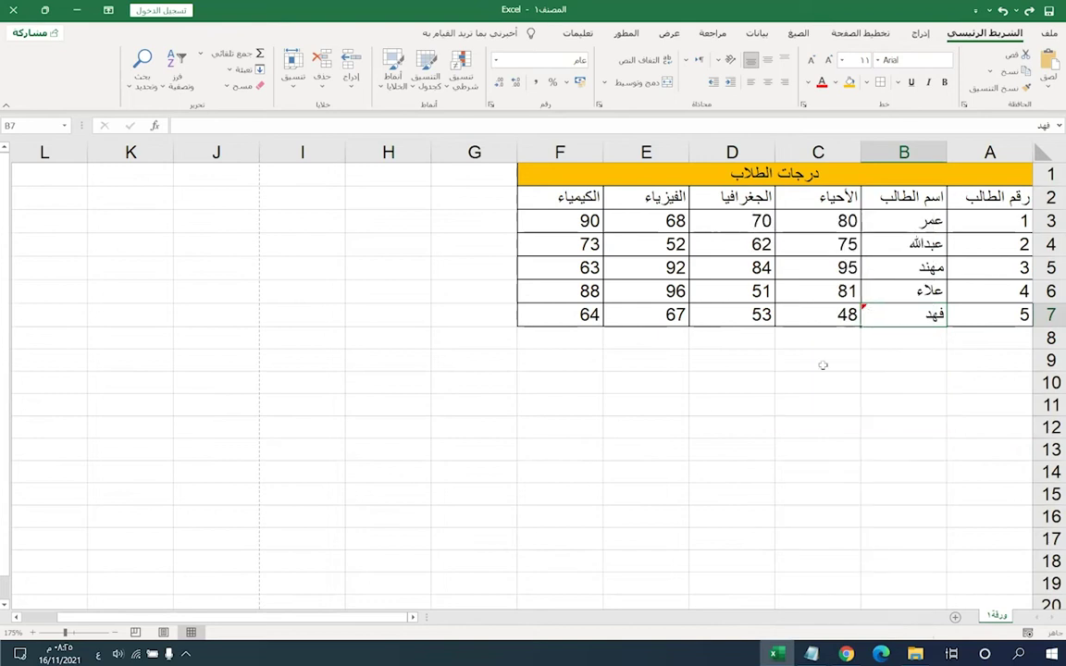
pyautogui.click(646, 360)
pyautogui.click(560, 382)
pyautogui.click(818, 476)
pyautogui.click(903, 338)
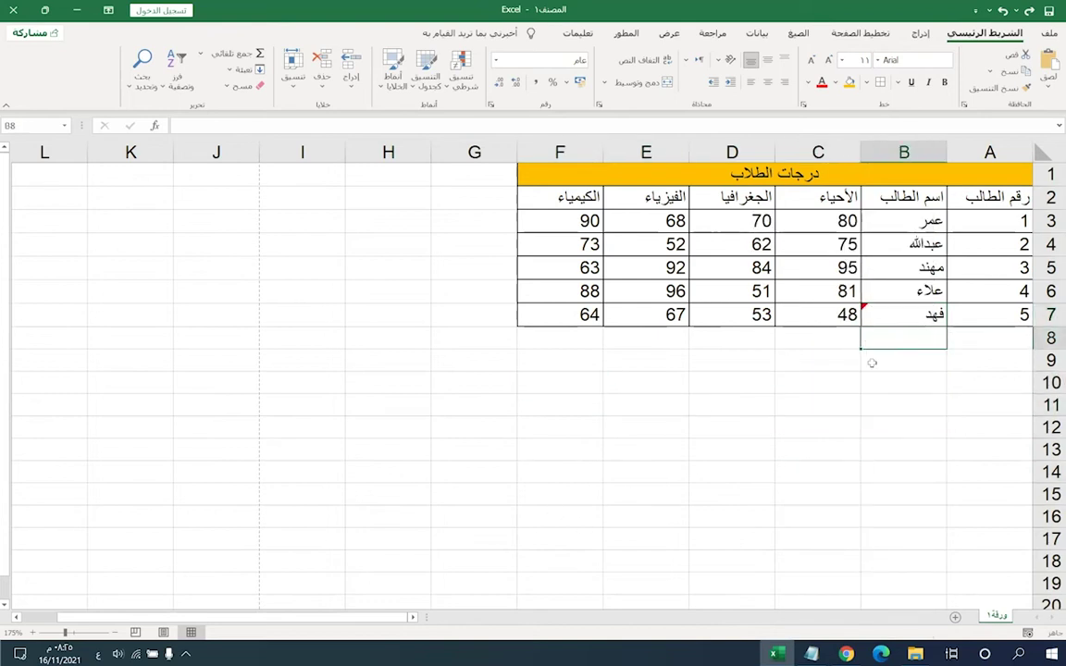
pyautogui.moveTo(901, 311)
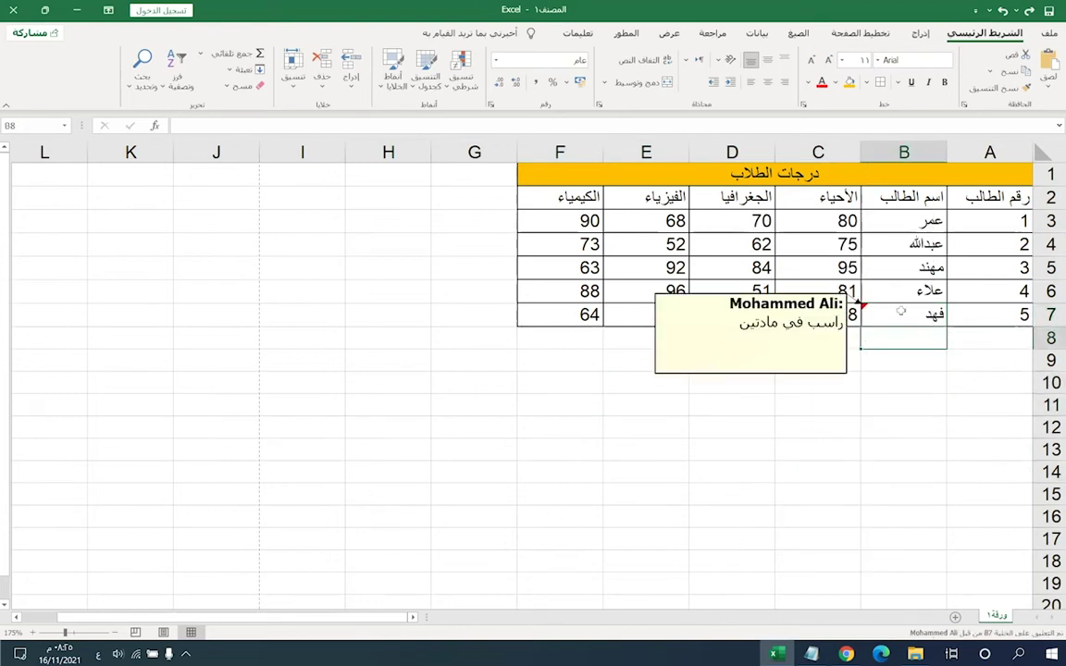
pyautogui.click(898, 314)
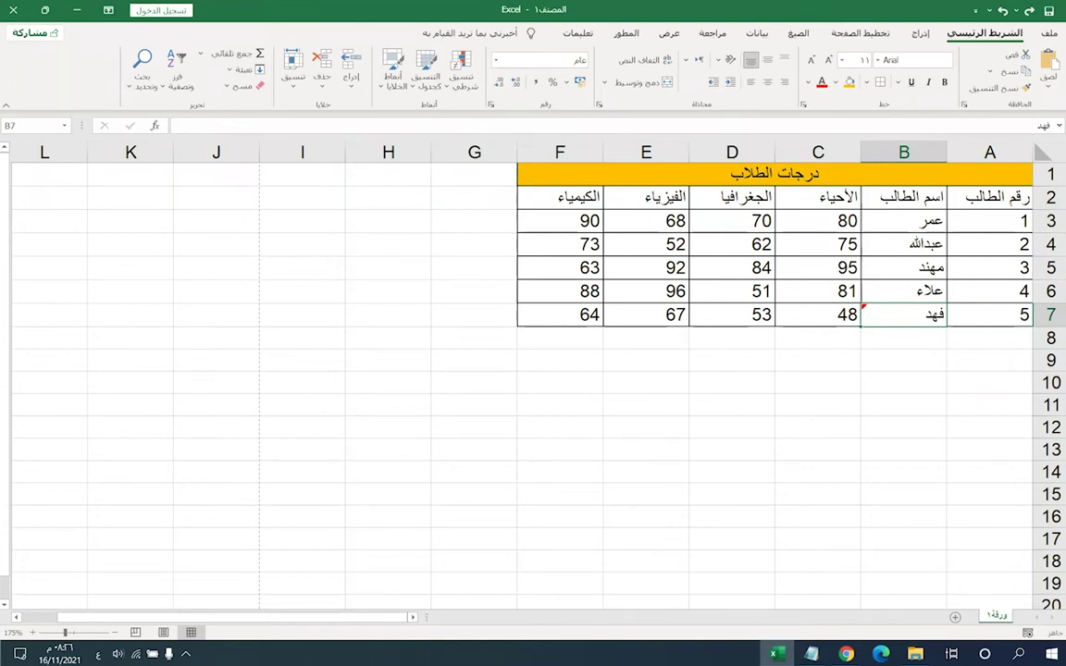
# - Copy the rows for students 2 to 4 and paste them below the table
pyautogui.click(555, 315)
pyautogui.hotkey('ctrl', 'a')
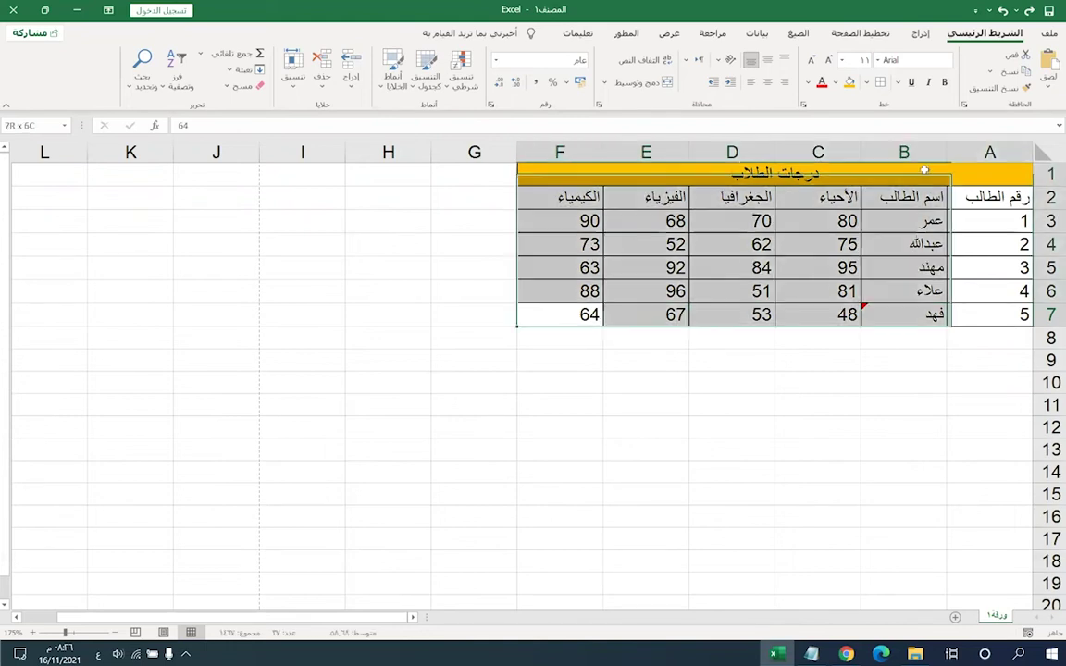
pyautogui.click(726, 269)
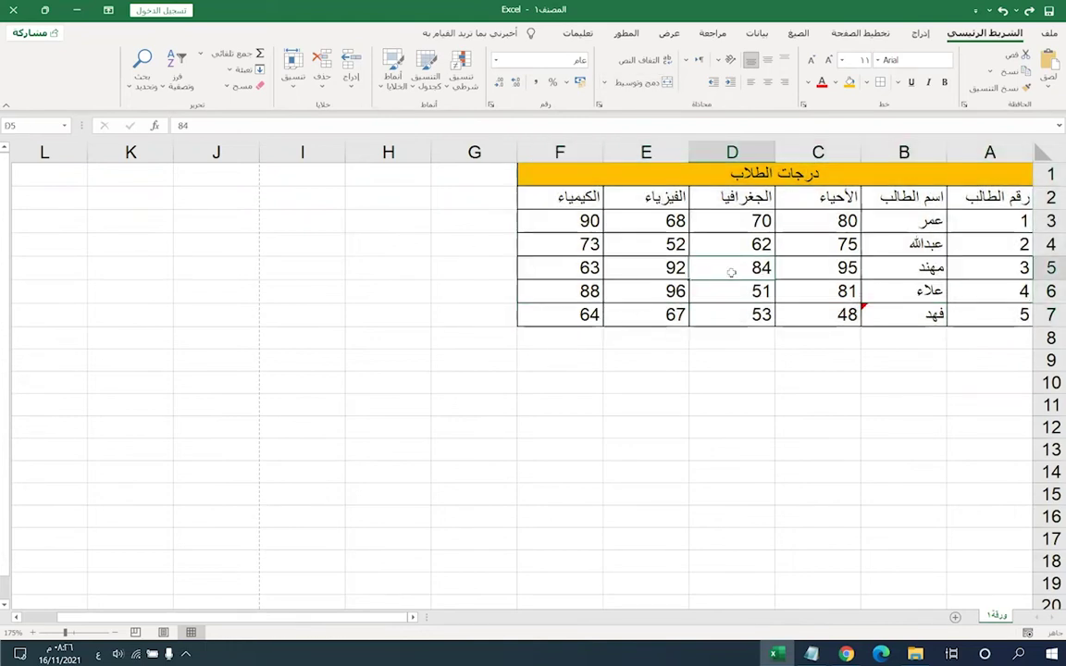
pyautogui.click(734, 251)
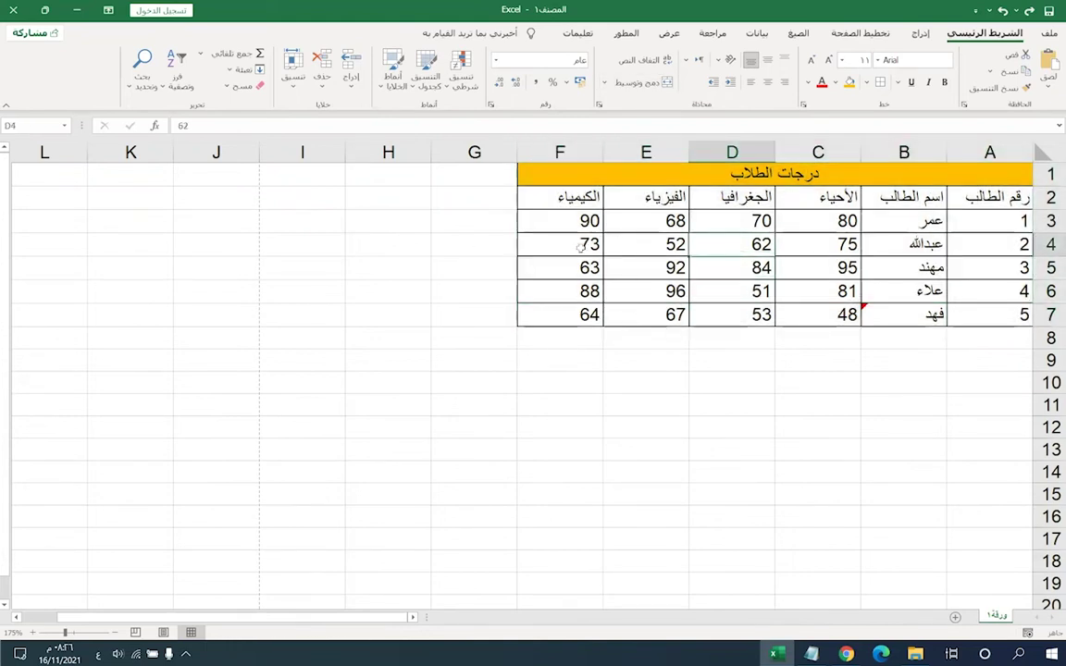
pyautogui.click(904, 229)
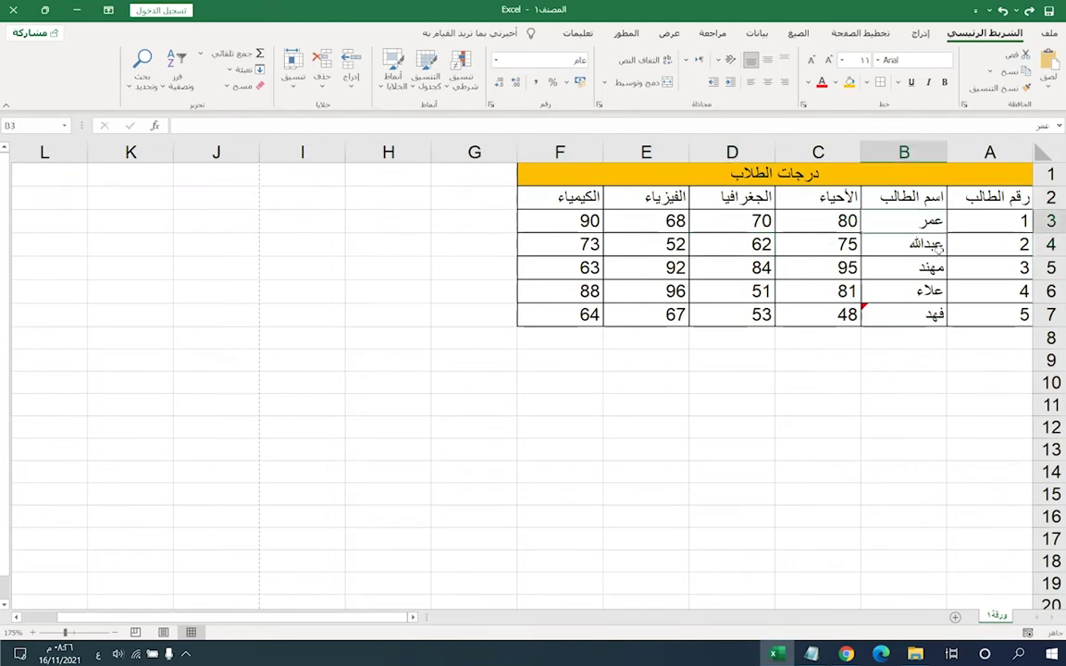
pyautogui.moveTo(994, 223); pyautogui.dragTo(532, 275)
pyautogui.click(731, 292)
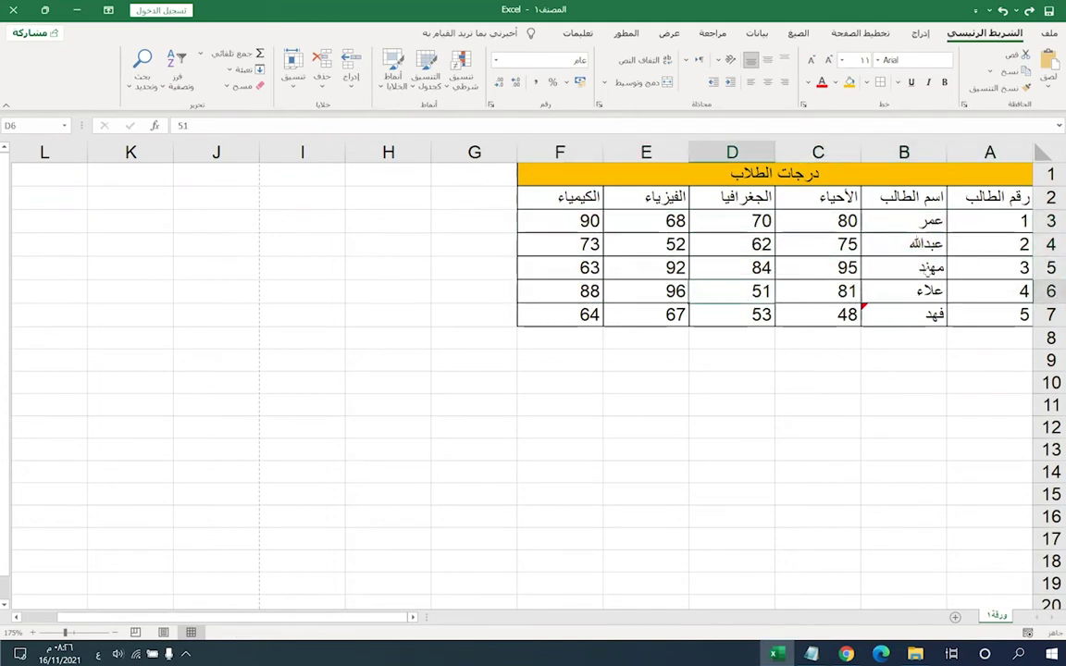
pyautogui.moveTo(947, 299); pyautogui.dragTo(554, 242)
pyautogui.hotkey('ctrl', 'c')
pyautogui.click(990, 338)
pyautogui.hotkey('ctrl', 'v')
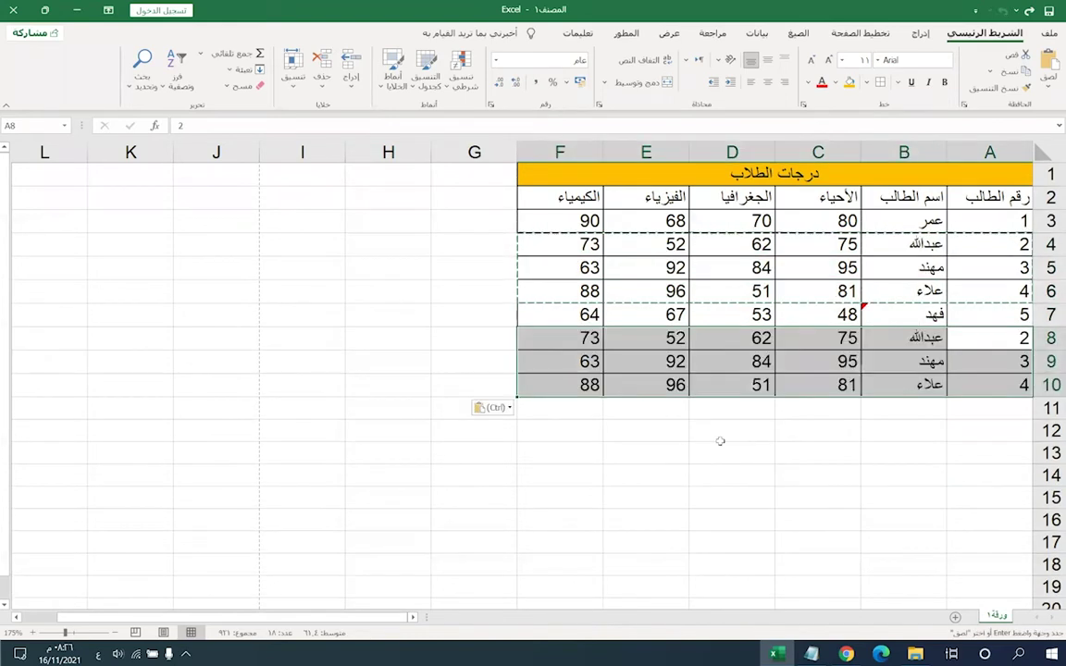
# - Copy rows 4 through 8 and paste them starting at row 11
pyautogui.click(647, 314)
pyautogui.moveTo(558, 243); pyautogui.dragTo(986, 315)
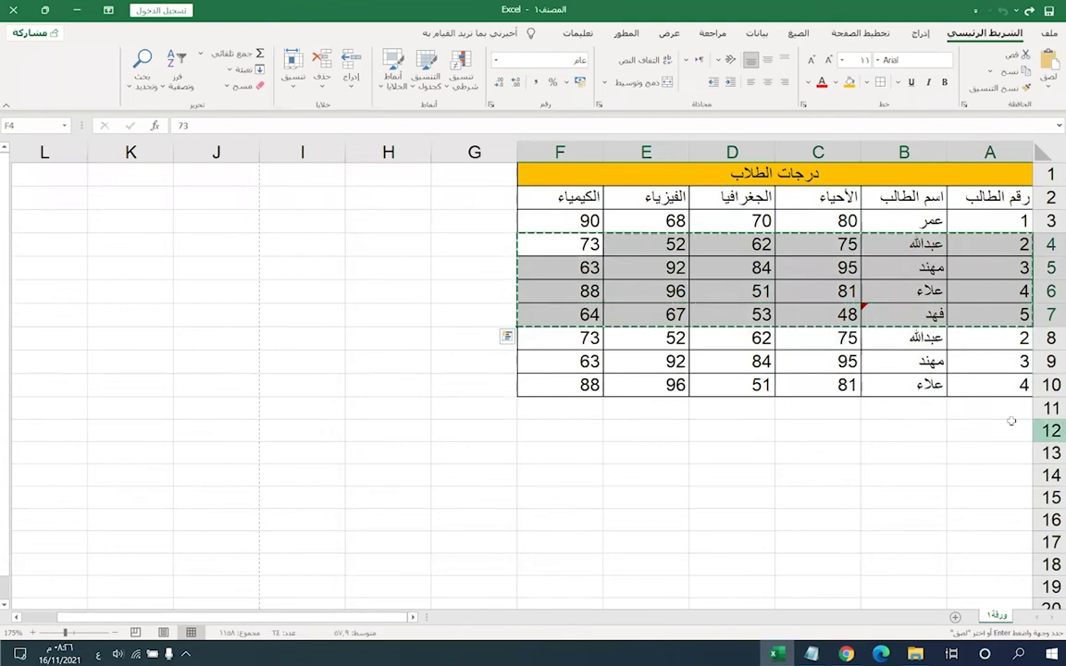
pyautogui.click(983, 408)
pyautogui.hotkey('ctrl', 'v')
pyautogui.hotkey('ctrl', 'z')
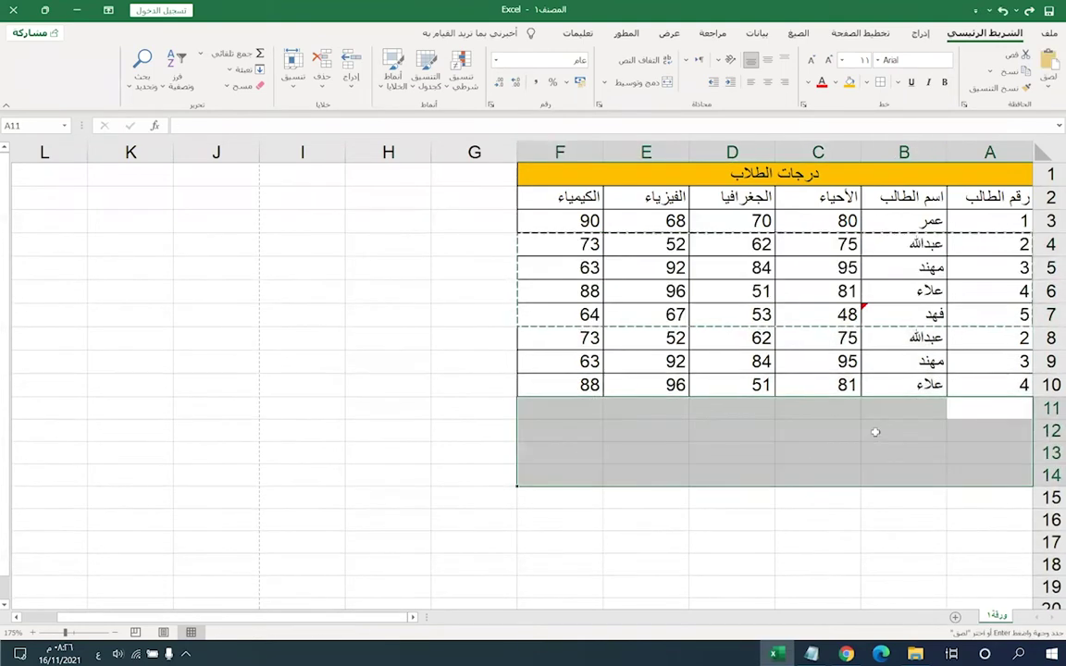
pyautogui.moveTo(990, 244); pyautogui.dragTo(561, 336)
pyautogui.hotkey('ctrl', 'c')
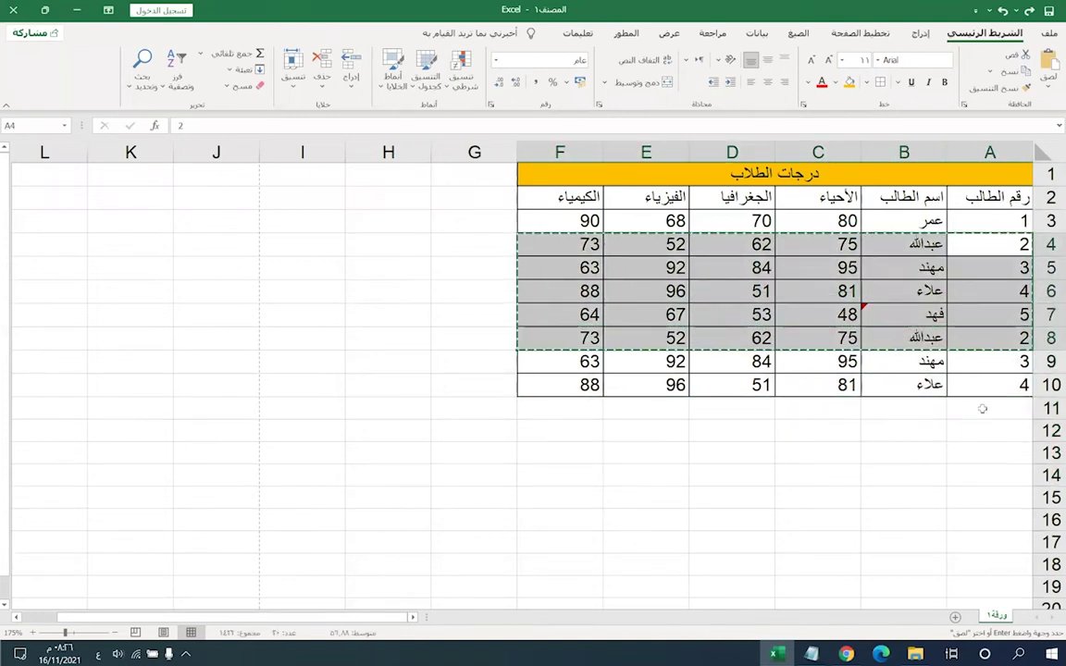
pyautogui.click(990, 408)
pyautogui.hotkey('ctrl', 'v')
# - Paste the block at row 16, then copy rows 15–23 and paste them at row 26
pyautogui.moveTo(990, 220); pyautogui.dragTo(574, 431)
pyautogui.scroll(-4, 797, 404)
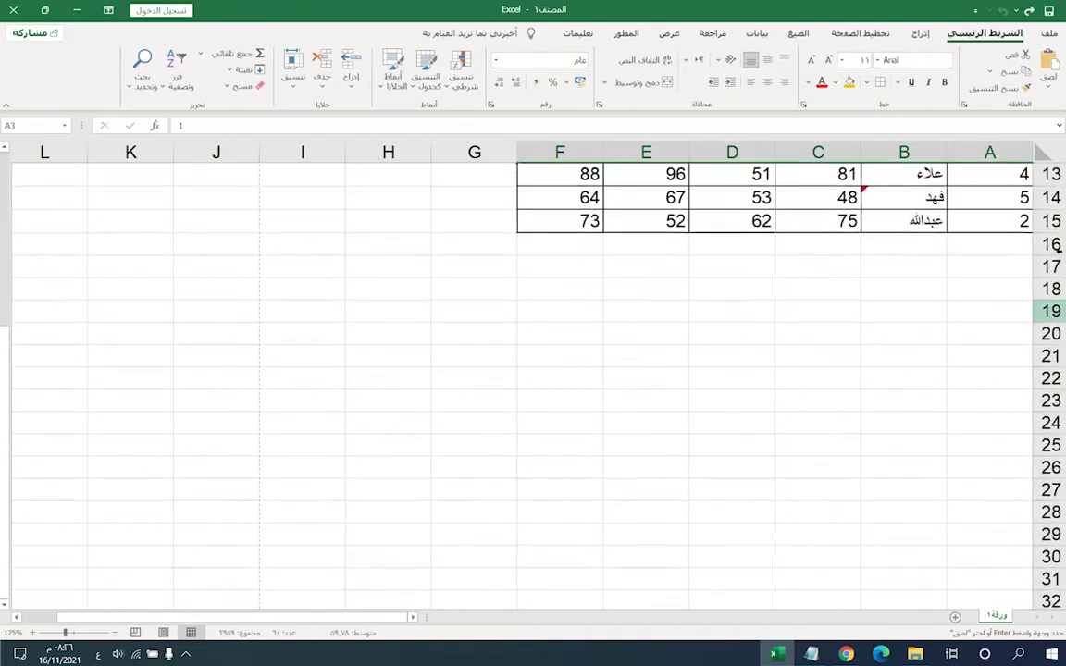
pyautogui.click(985, 242)
pyautogui.hotkey('ctrl', 'v')
pyautogui.click(904, 315)
pyautogui.moveTo(983, 222); pyautogui.dragTo(565, 413)
pyautogui.hotkey('ctrl', 'c')
pyautogui.scroll(-2, 974, 338)
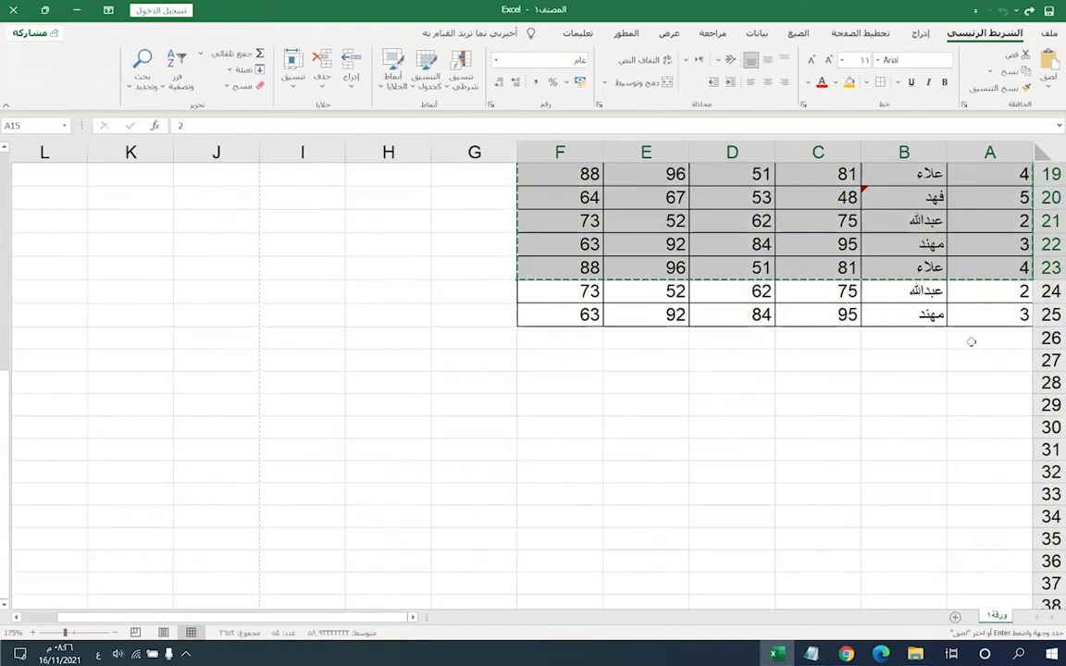
pyautogui.click(973, 340)
pyautogui.hotkey('ctrl', 'v')
# - Paste the same block again at rows 35, 44 and 53 to reach row 61
pyautogui.click(985, 538)
pyautogui.hotkey('ctrl', 'v')
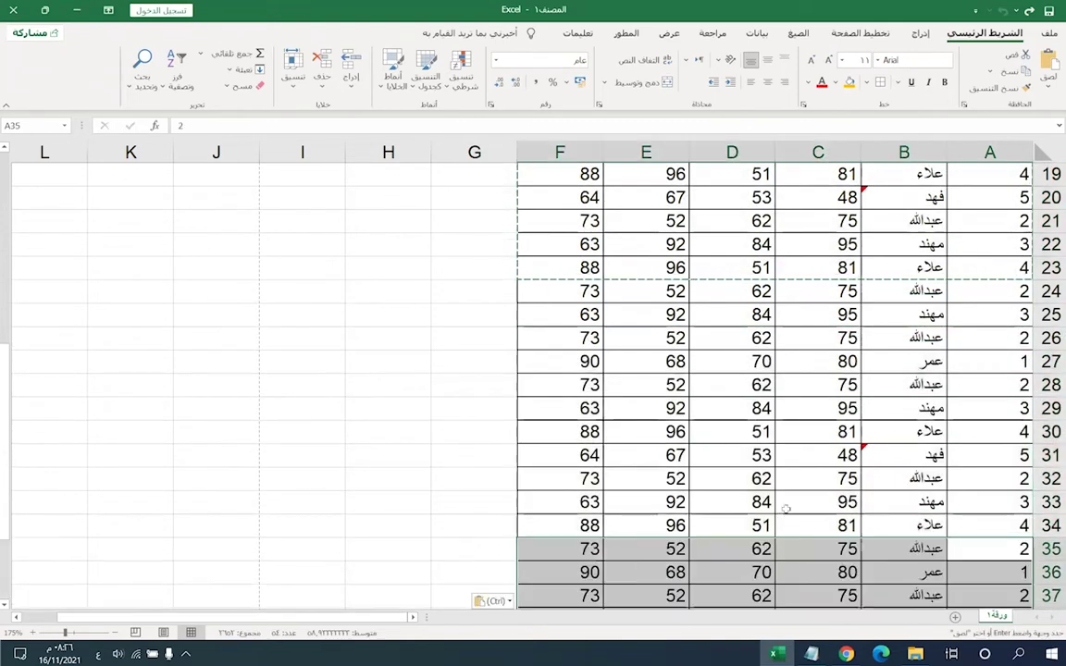
pyautogui.scroll(-3, 863, 496)
pyautogui.scroll(-1, 862, 496)
pyautogui.click(986, 478)
pyautogui.hotkey('ctrl', 'v')
pyautogui.scroll(-2, 1002, 538)
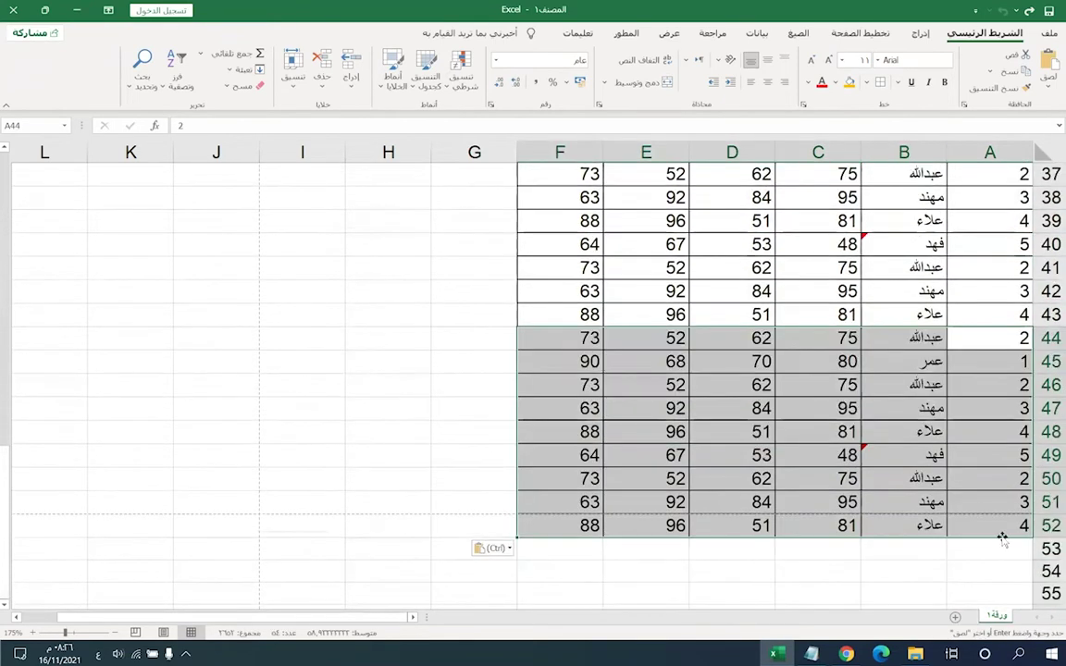
pyautogui.click(986, 548)
pyautogui.hotkey('ctrl', 'v')
pyautogui.scroll(-2, 985, 519)
pyautogui.scroll(13, 925, 389)
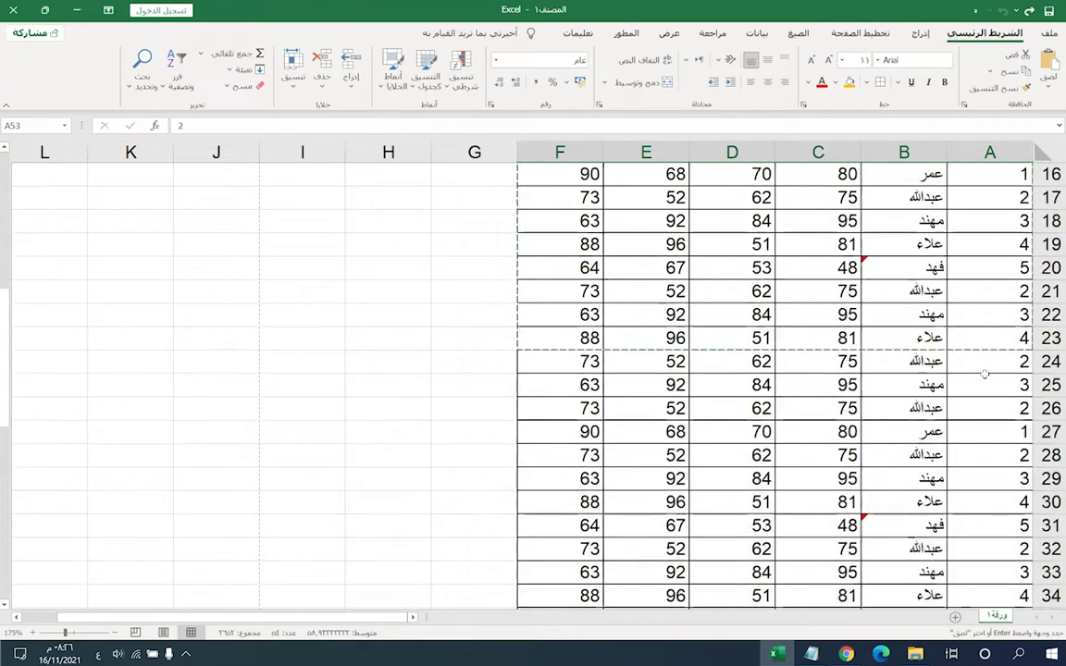
pyautogui.scroll(1, 998, 337)
pyautogui.click(977, 227)
# - Fill column A with sequential student numbers down the table and show the print preview
pyautogui.moveTo(976, 227); pyautogui.dragTo(951, 547)
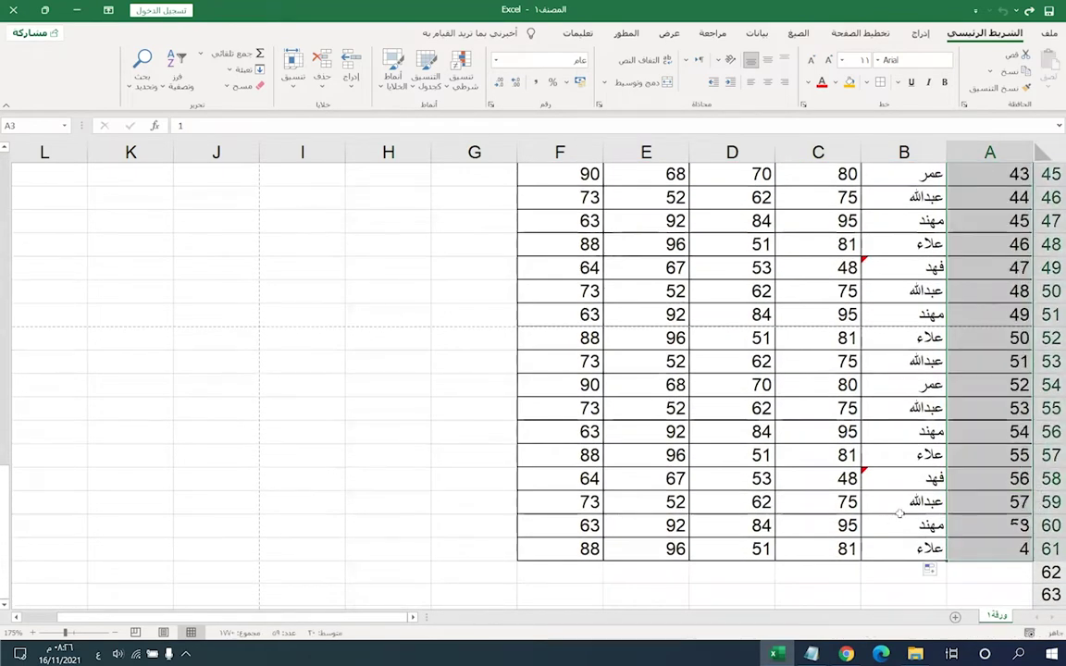
pyautogui.scroll(15, 851, 472)
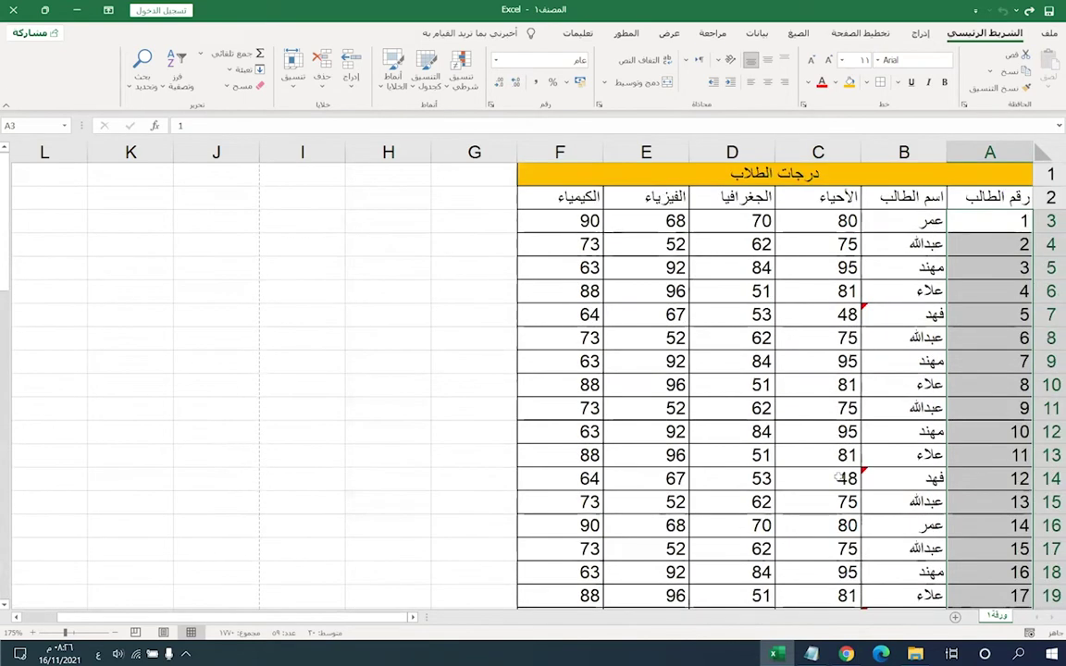
pyautogui.click(676, 291)
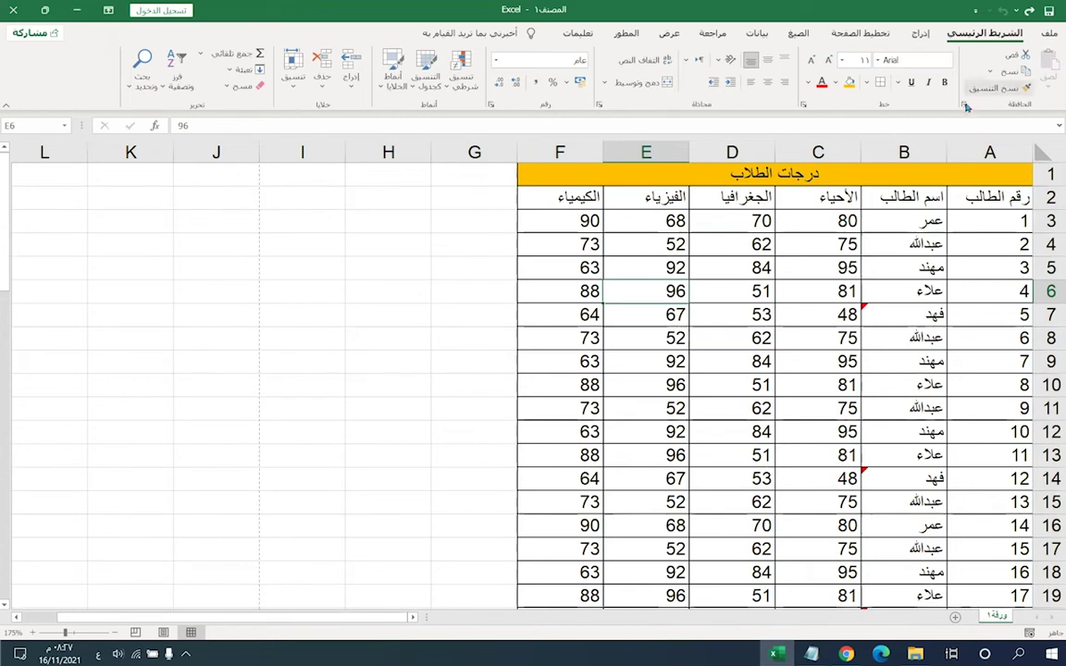
pyautogui.click(1049, 37)
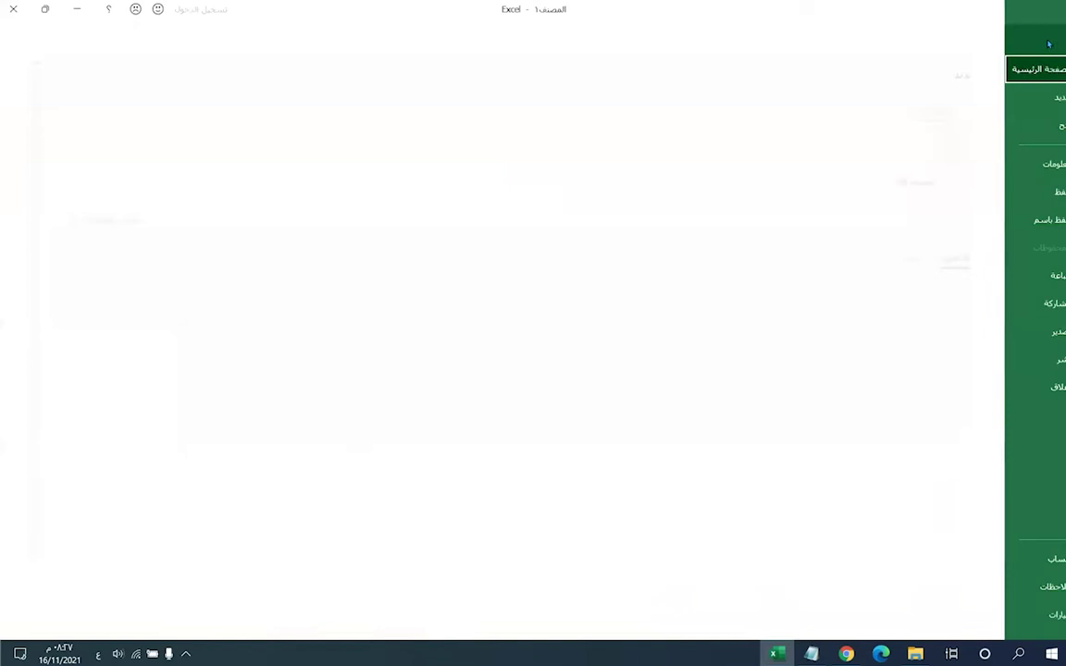
pyautogui.click(1027, 275)
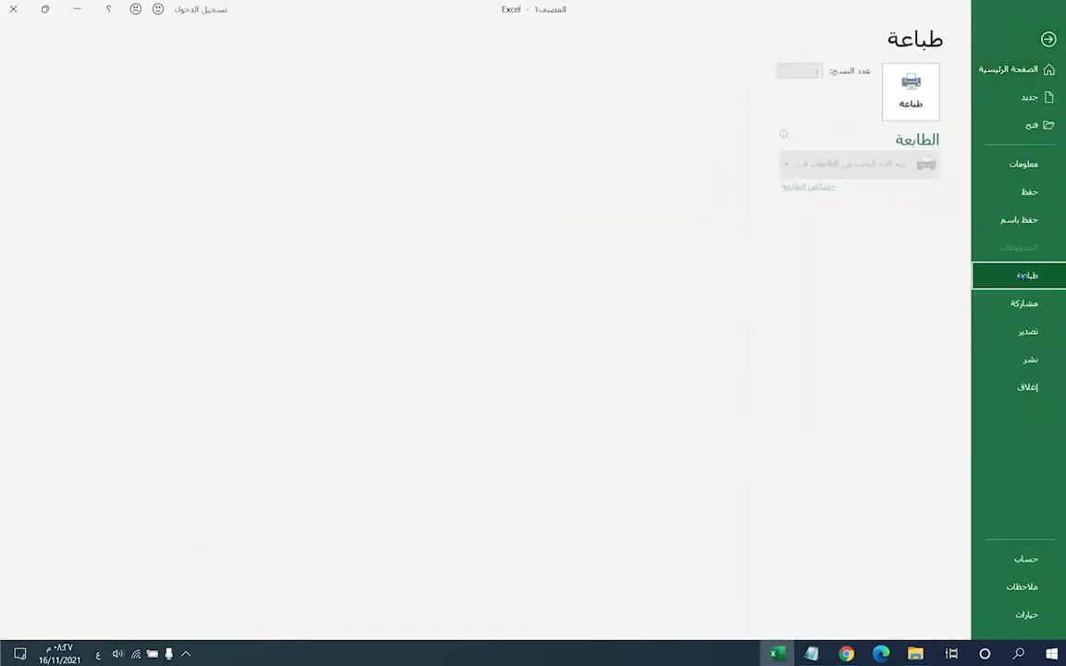
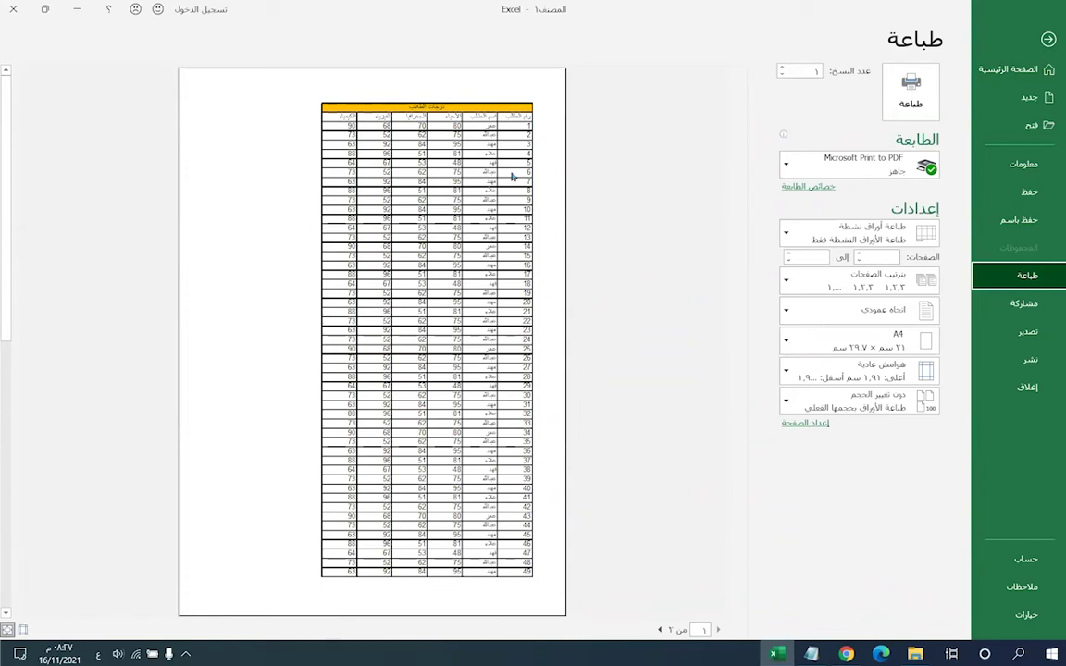
# - Exit print preview back to the grades sheet with comments like 'راسب في مادتين'
pyautogui.click(1032, 39)
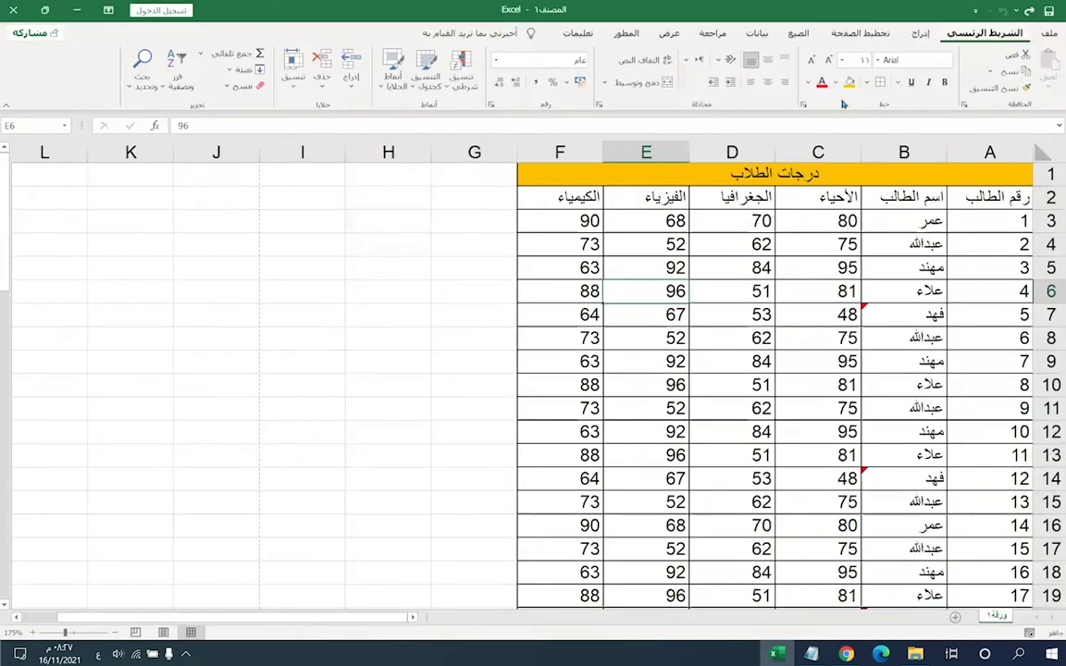
pyautogui.scroll(5, 721, 345)
pyautogui.scroll(3, 722, 345)
pyautogui.scroll(-3, 867, 355)
pyautogui.scroll(3, 870, 231)
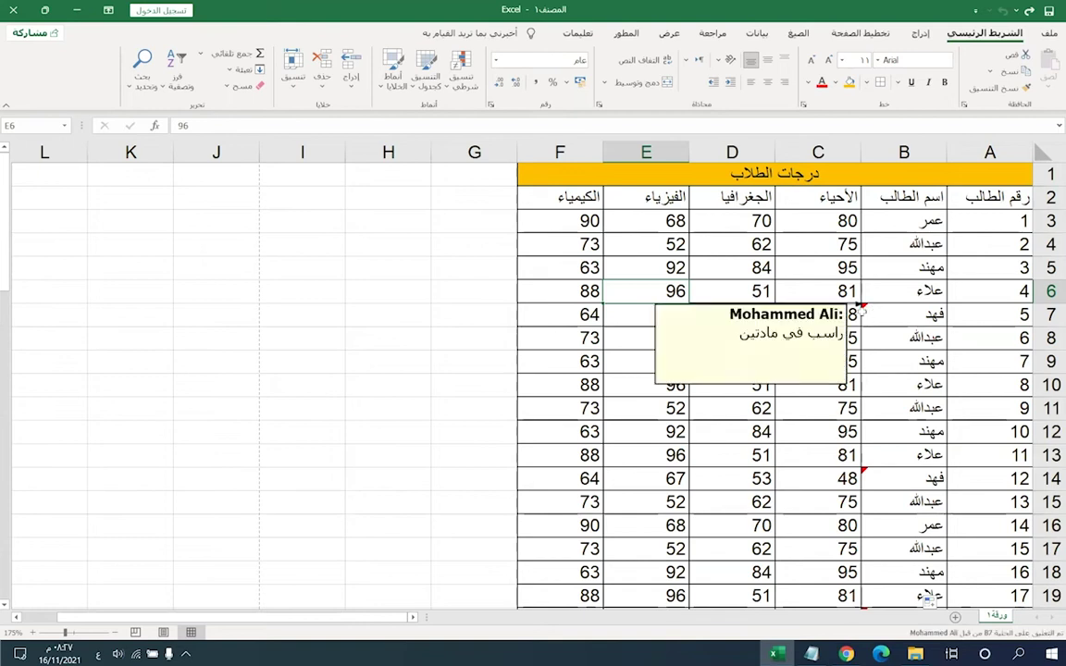
# - Hide rows 7–16, re-hiding them after a brief reveal, and view the print preview
pyautogui.click(1045, 315)
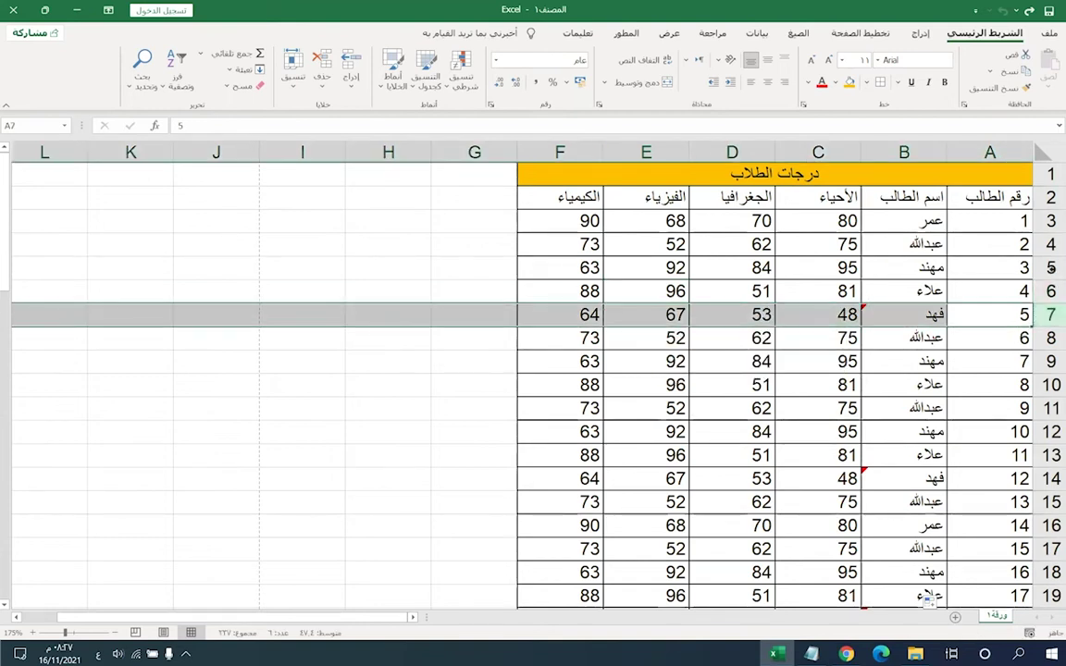
pyautogui.moveTo(1045, 315); pyautogui.dragTo(1053, 535)
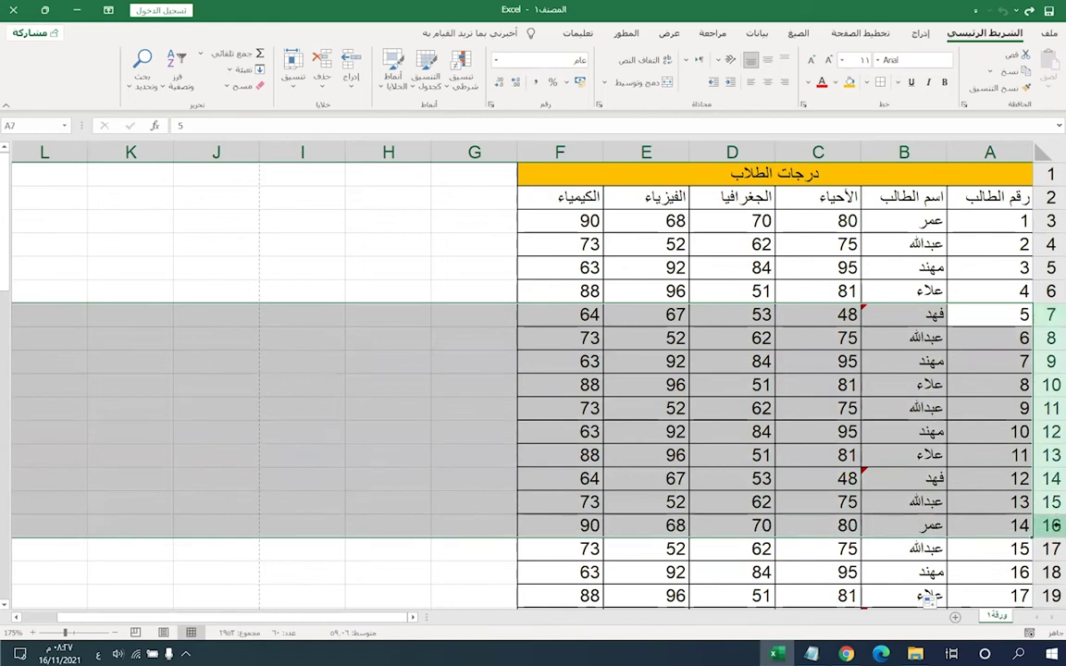
pyautogui.rightClick(1052, 533)
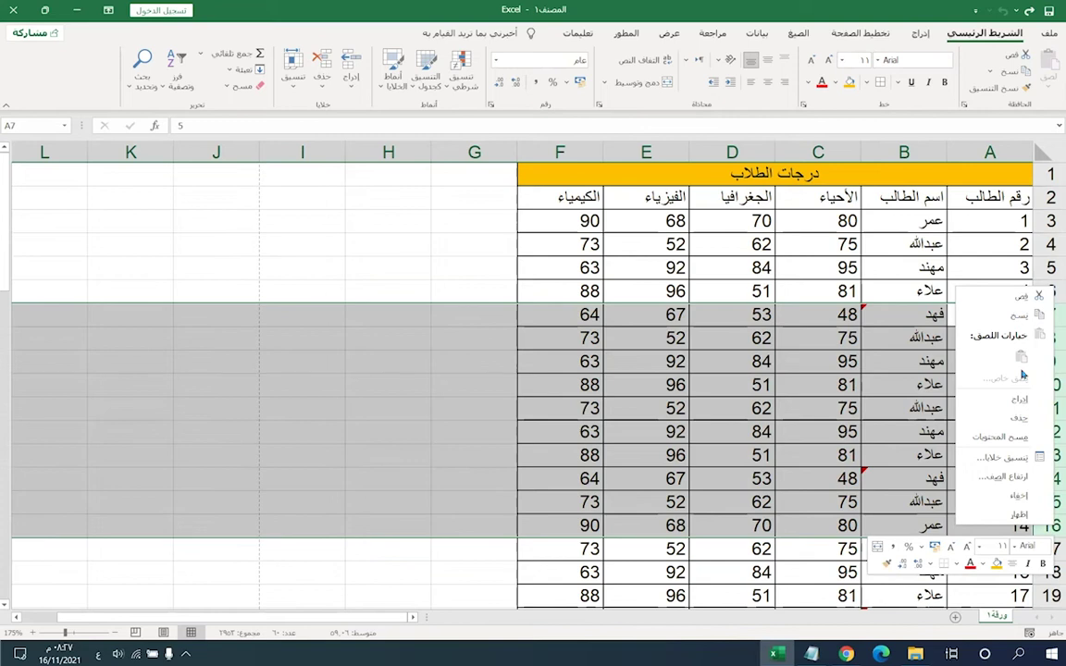
pyautogui.click(1018, 498)
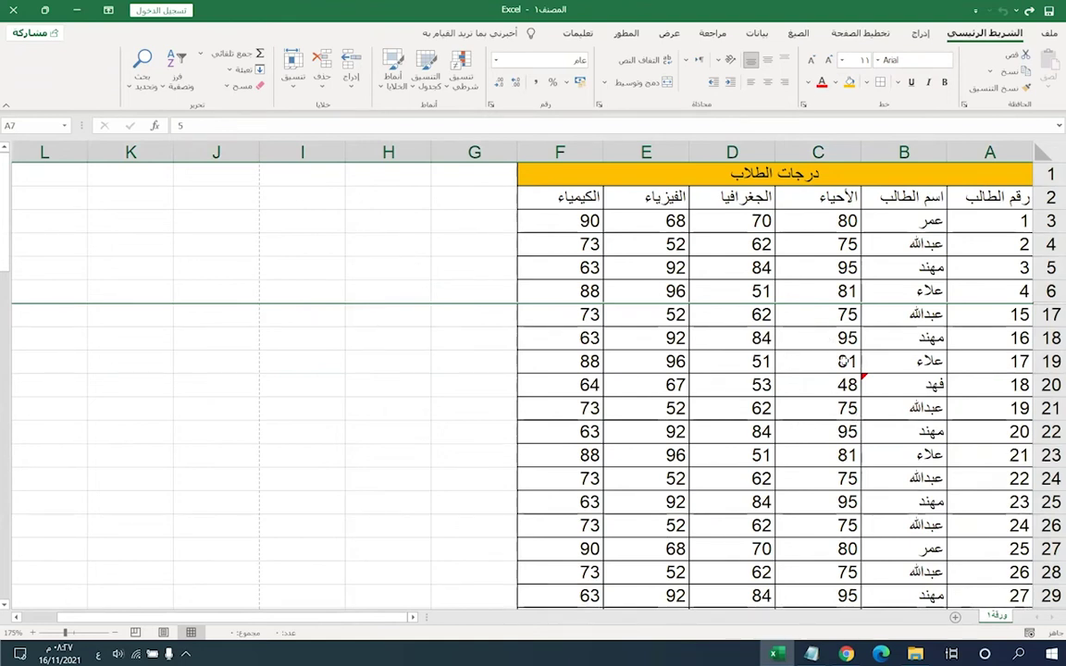
pyautogui.doubleClick(1050, 302)
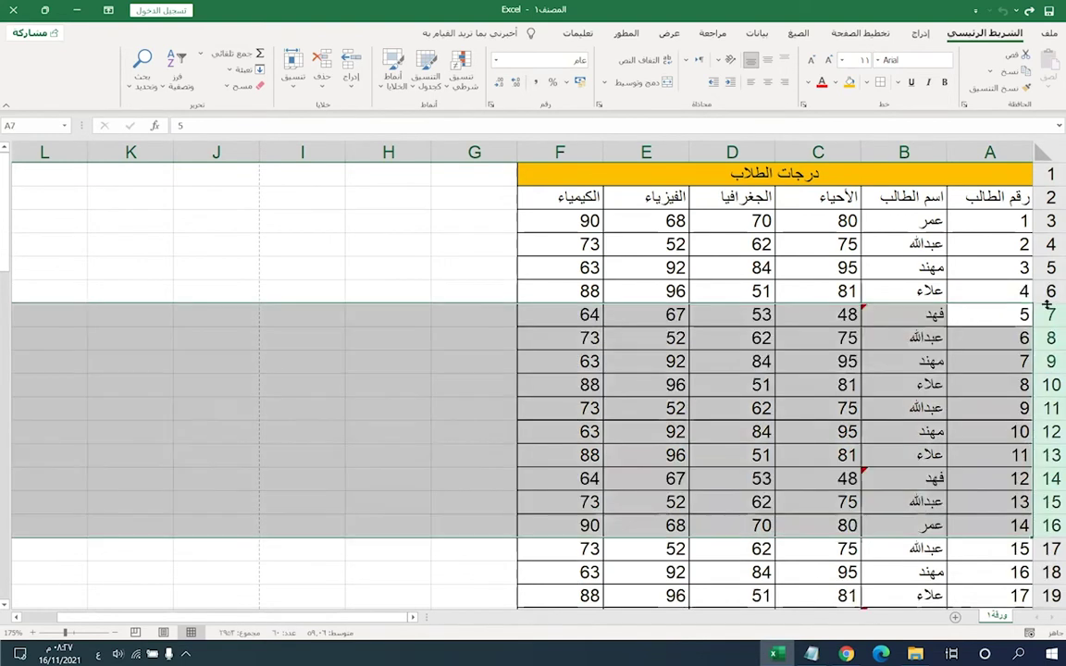
pyautogui.rightClick(1049, 528)
pyautogui.click(1017, 498)
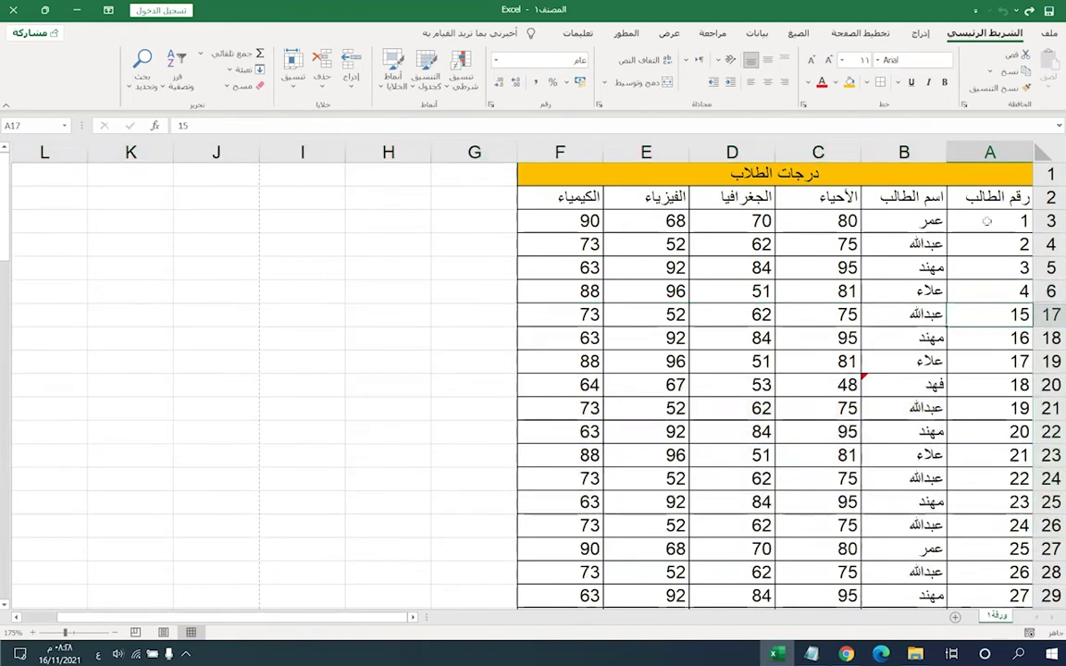
pyautogui.click(1048, 33)
pyautogui.click(1027, 275)
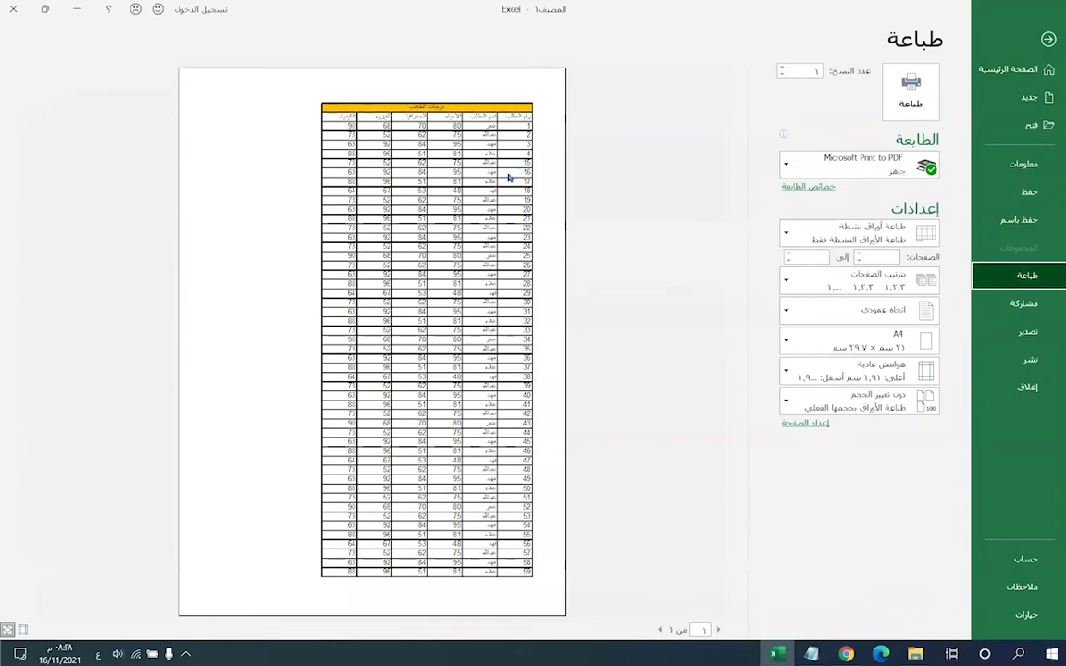
# - Check the preview at actual size, return, and hide columns E and F
pyautogui.click(465, 224)
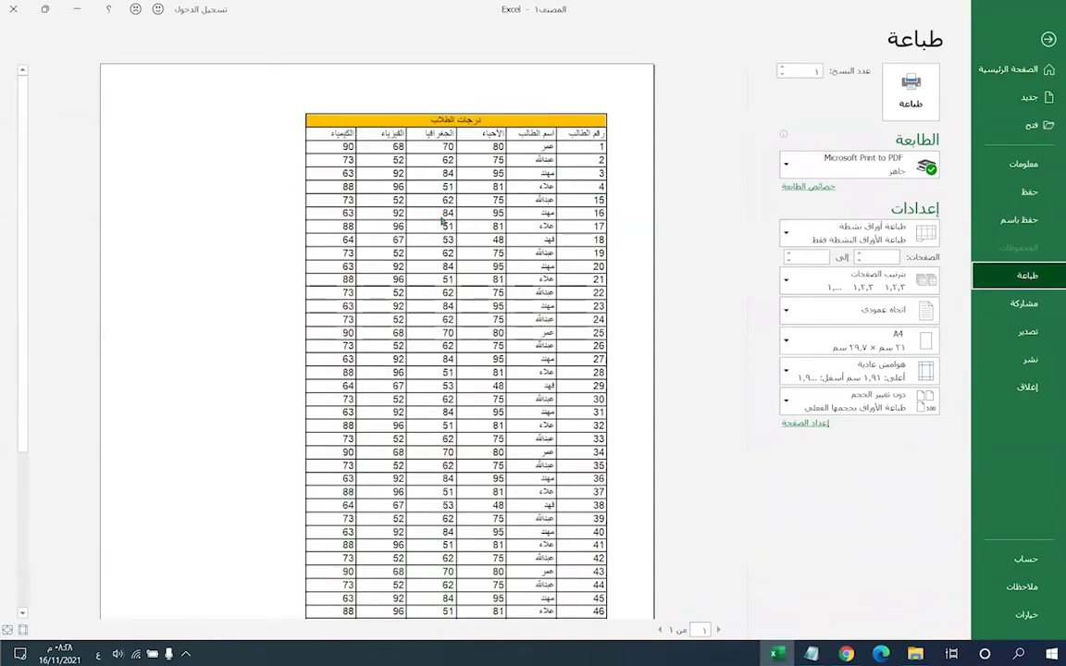
pyautogui.click(1049, 40)
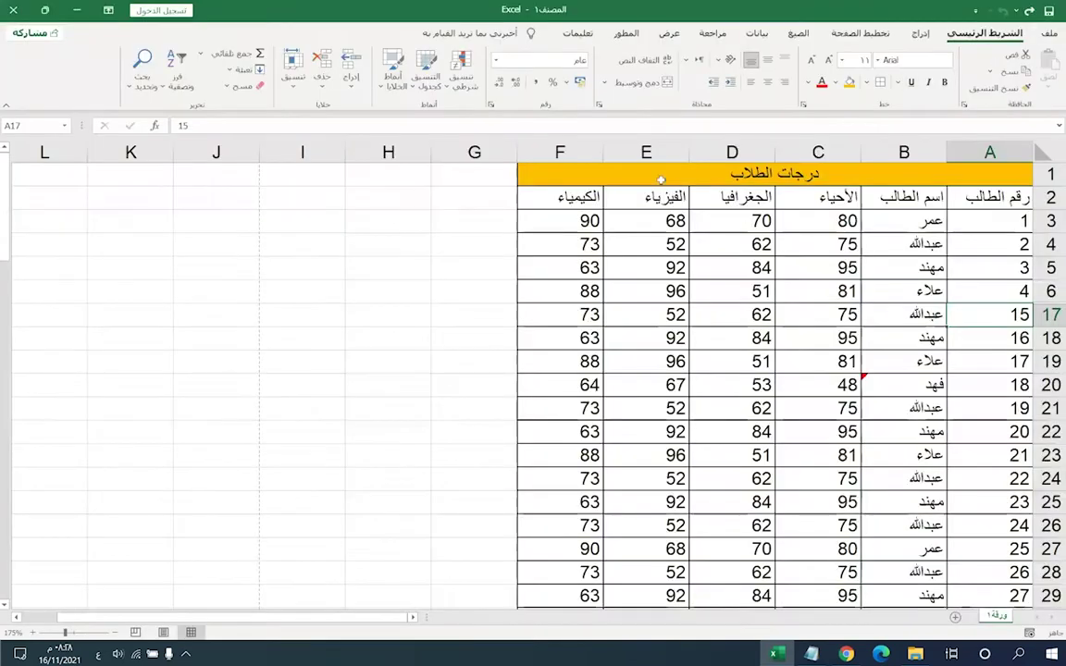
pyautogui.moveTo(560, 153); pyautogui.dragTo(656, 514)
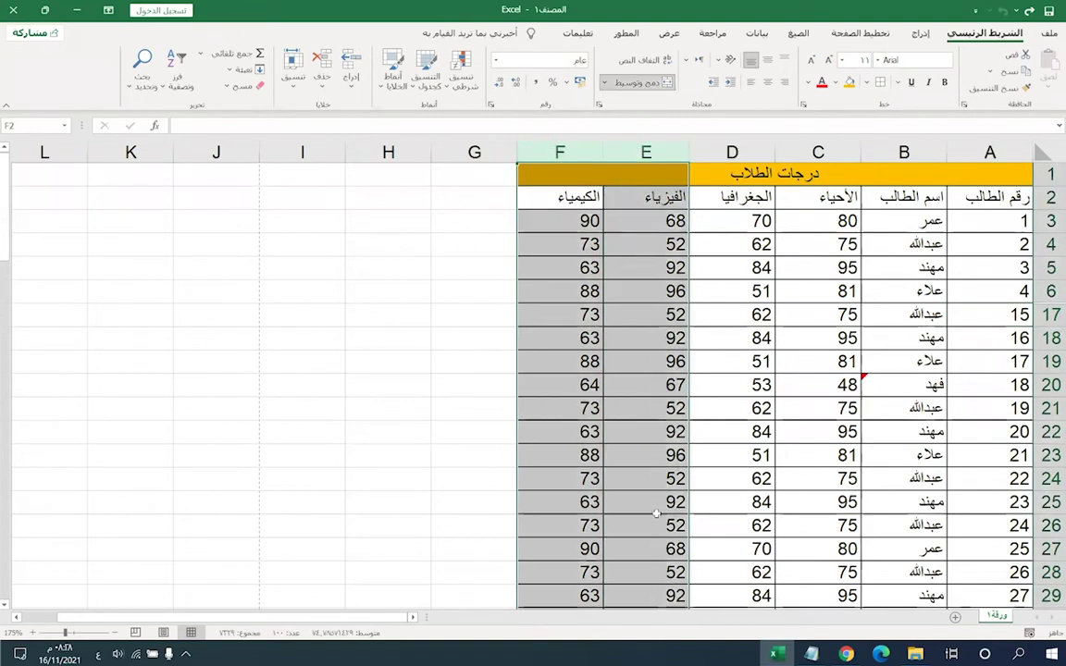
pyautogui.rightClick(631, 157)
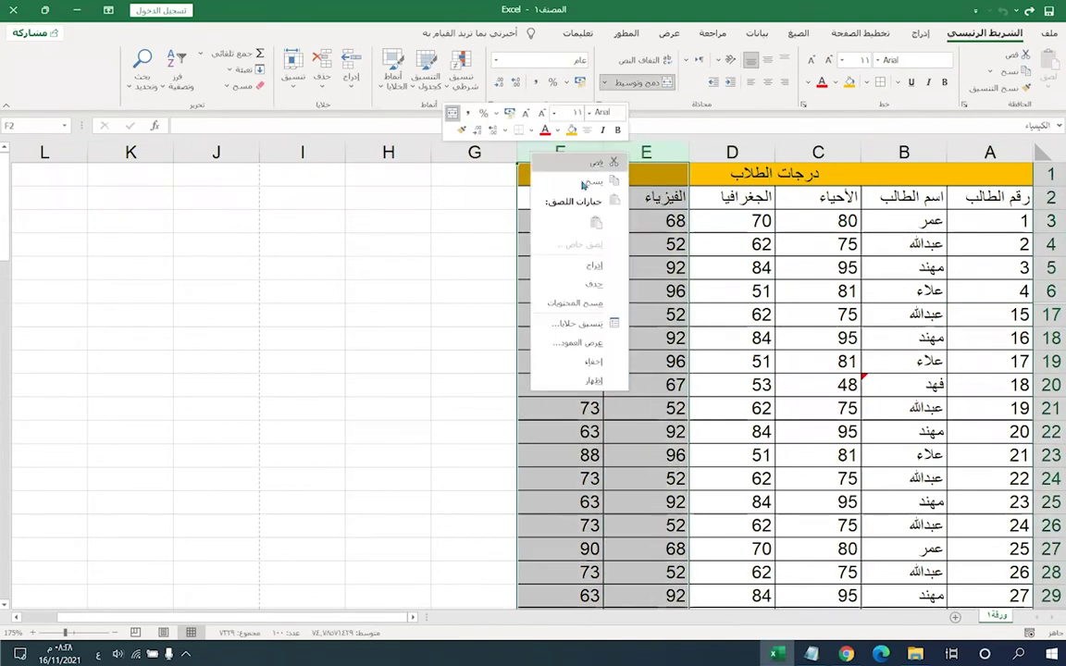
pyautogui.click(571, 364)
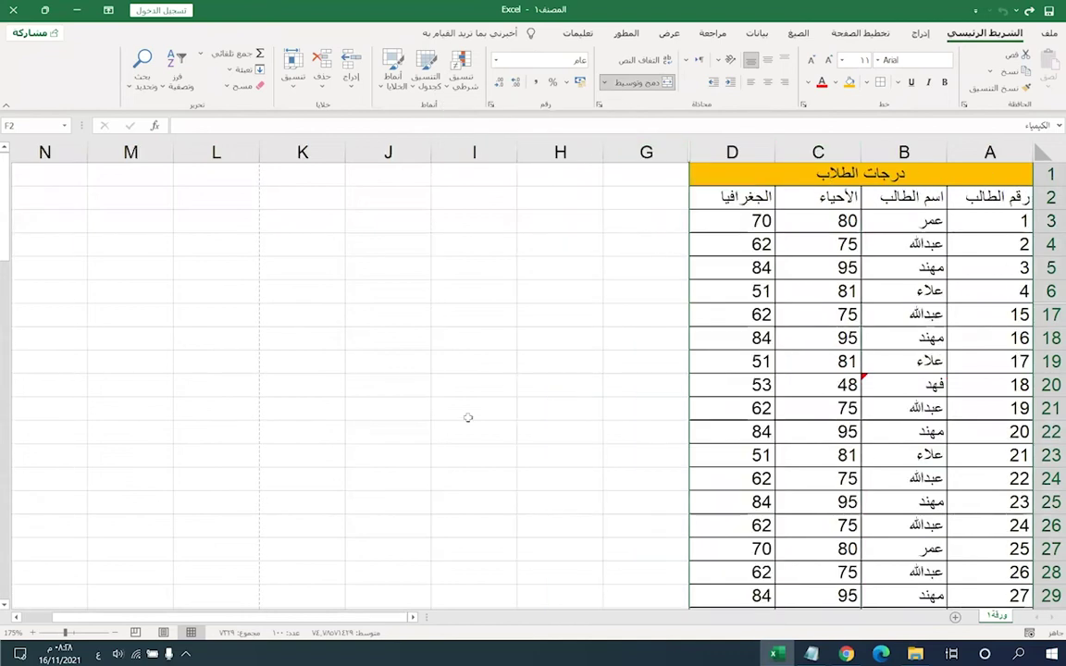
# - Preview the sheet without columns E–F, then bring back columns E–F and rows 7–16
pyautogui.hotkey('ctrl', 'p')
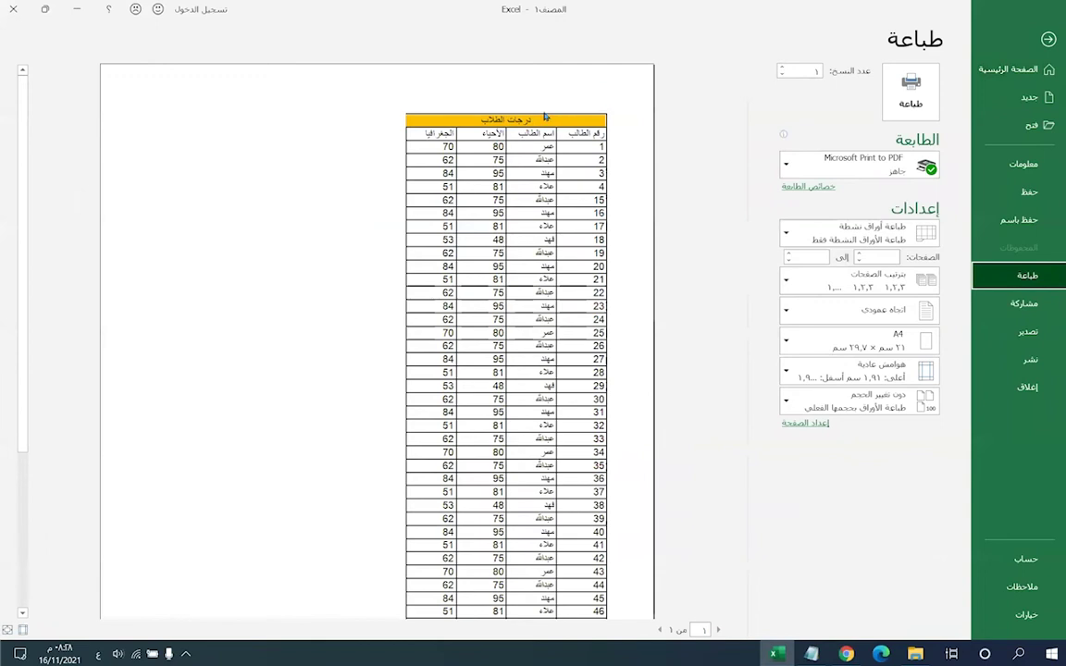
pyautogui.click(1044, 46)
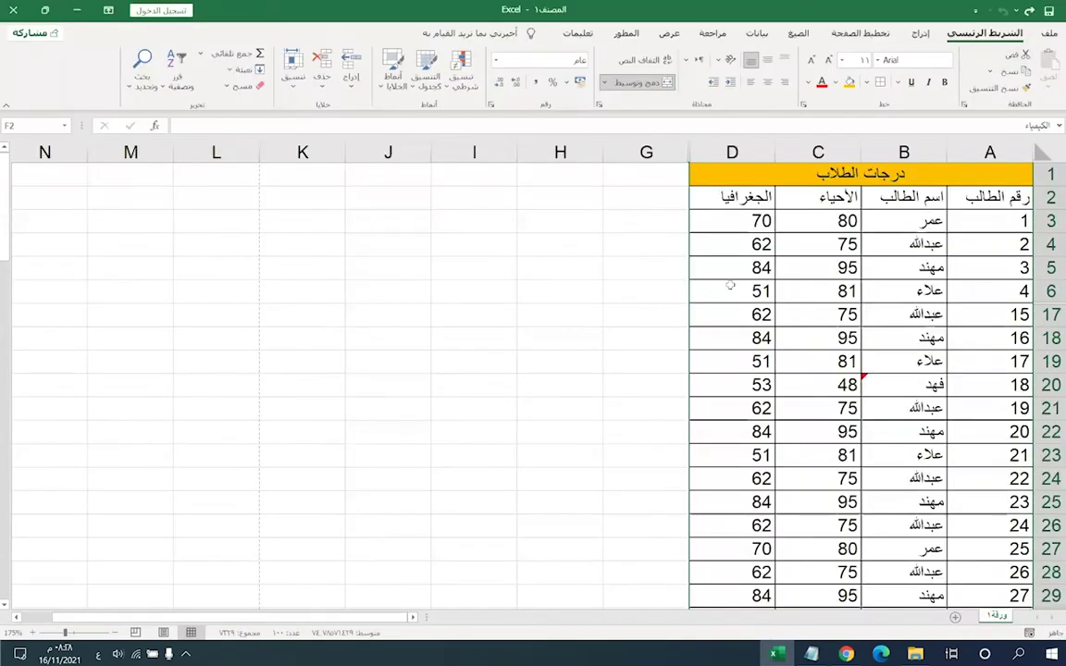
pyautogui.hotkey('ctrl', 'shift', '0')
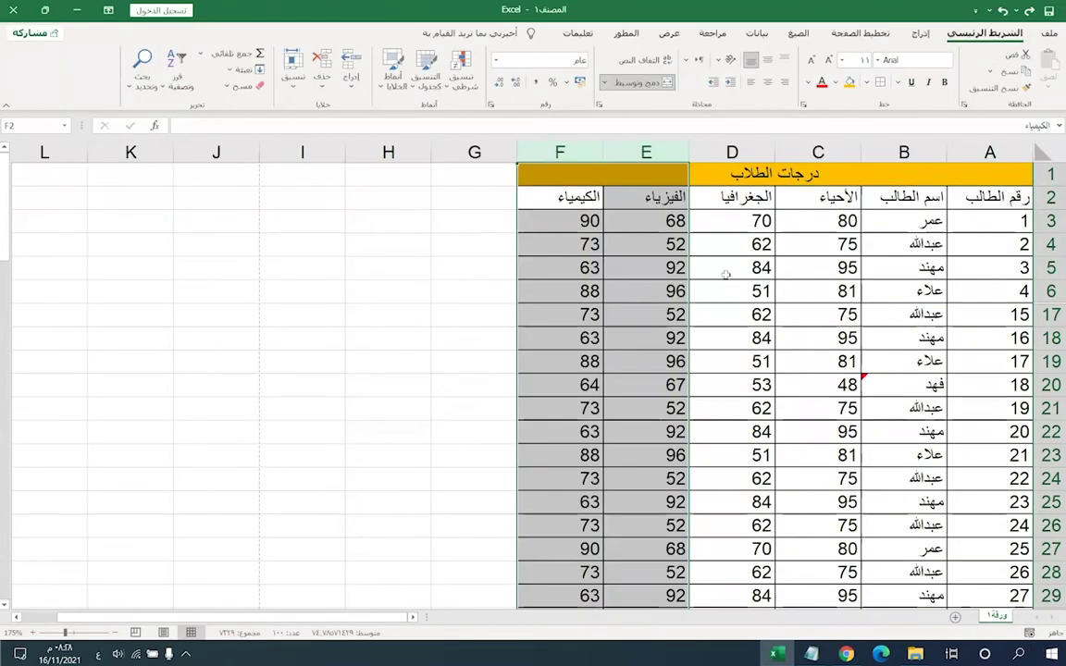
pyautogui.hotkey('ctrl', 'shift', '9')
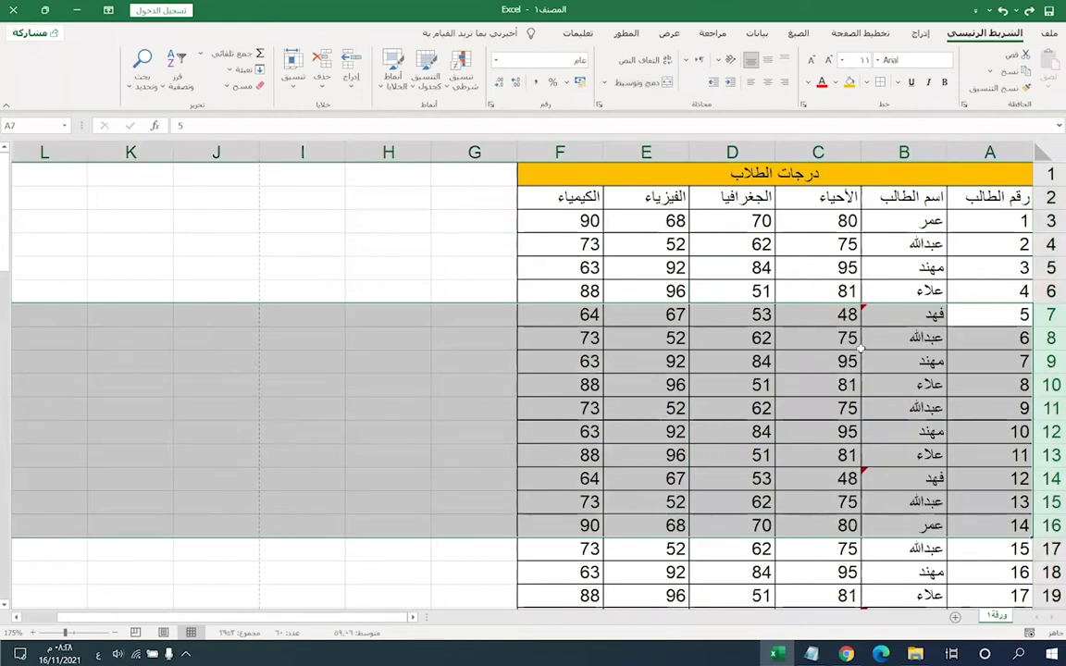
# - Delete rows 7–16 of the grades table, then undo the deletion
pyautogui.click(916, 337)
pyautogui.click(1042, 316)
pyautogui.moveTo(1043, 317); pyautogui.dragTo(1043, 525)
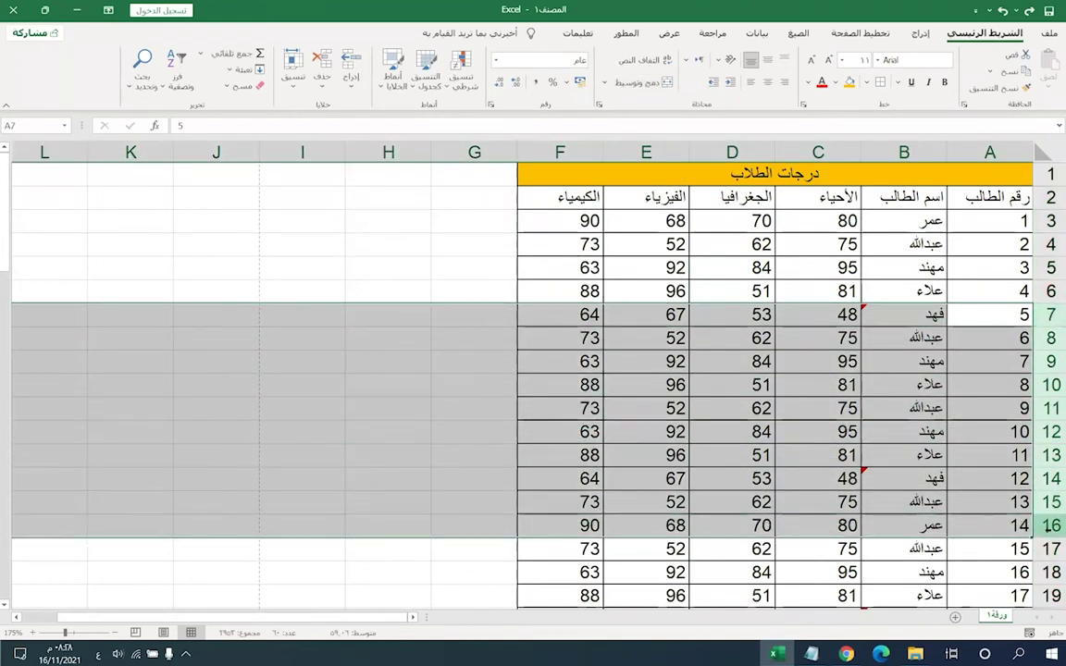
pyautogui.rightClick(1053, 524)
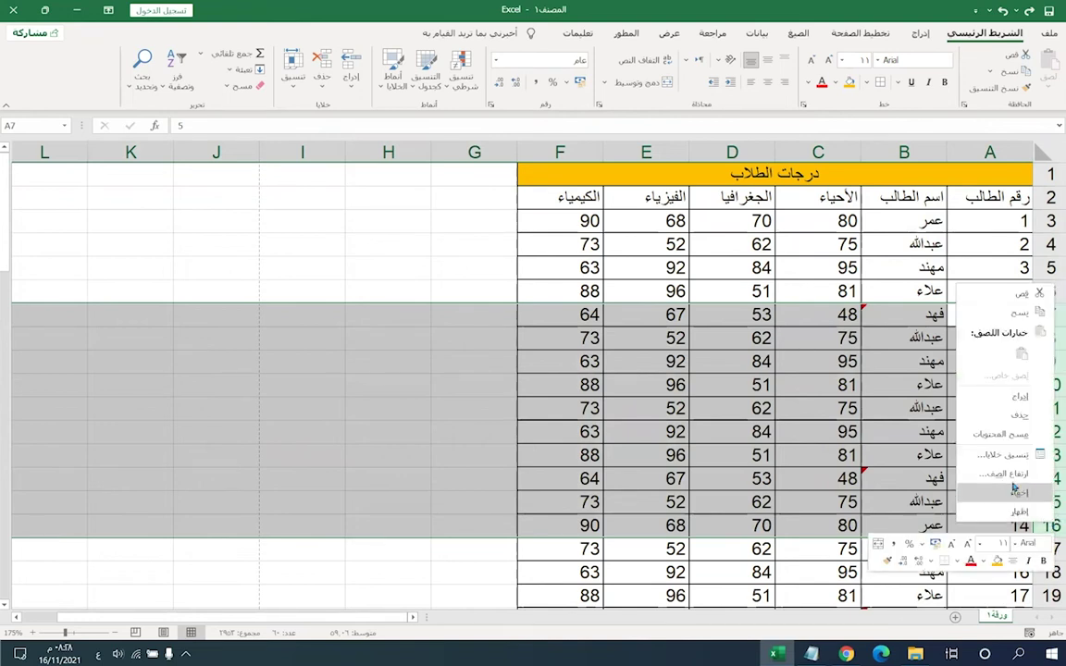
pyautogui.click(998, 419)
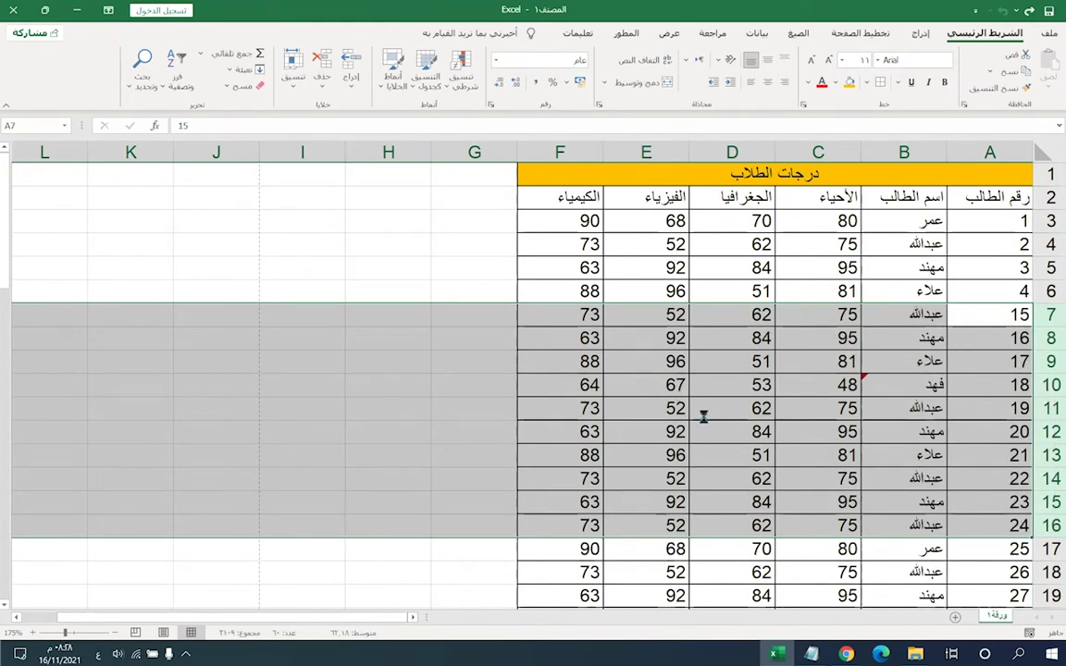
pyautogui.hotkey('ctrl', 'z')
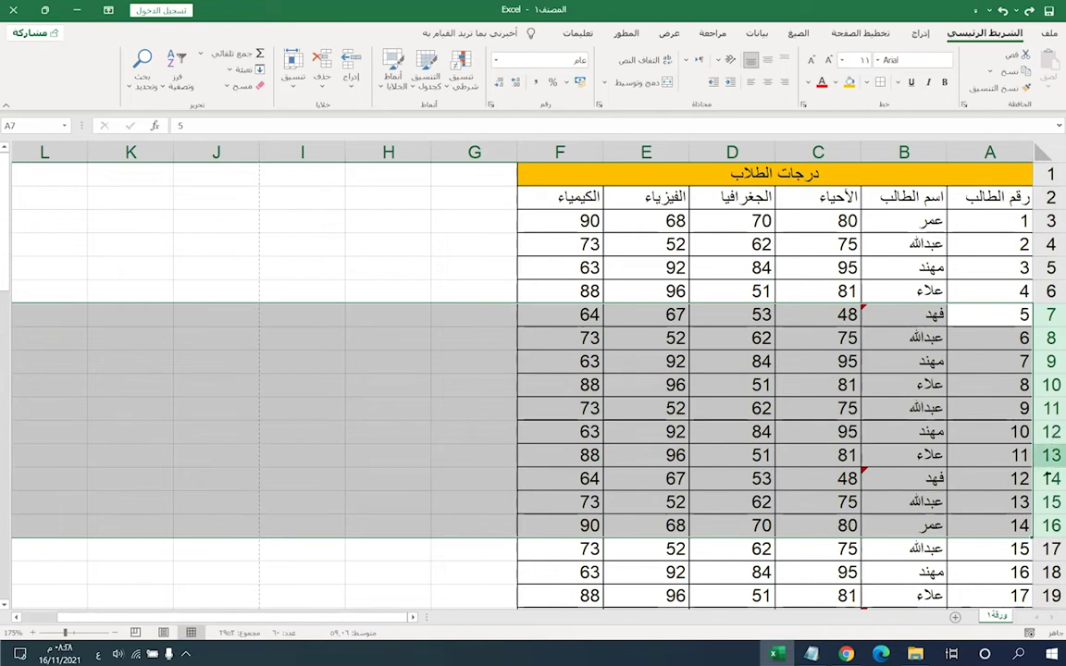
# - Hide rows 7–16 instead and click away from the selection
pyautogui.rightClick(1054, 457)
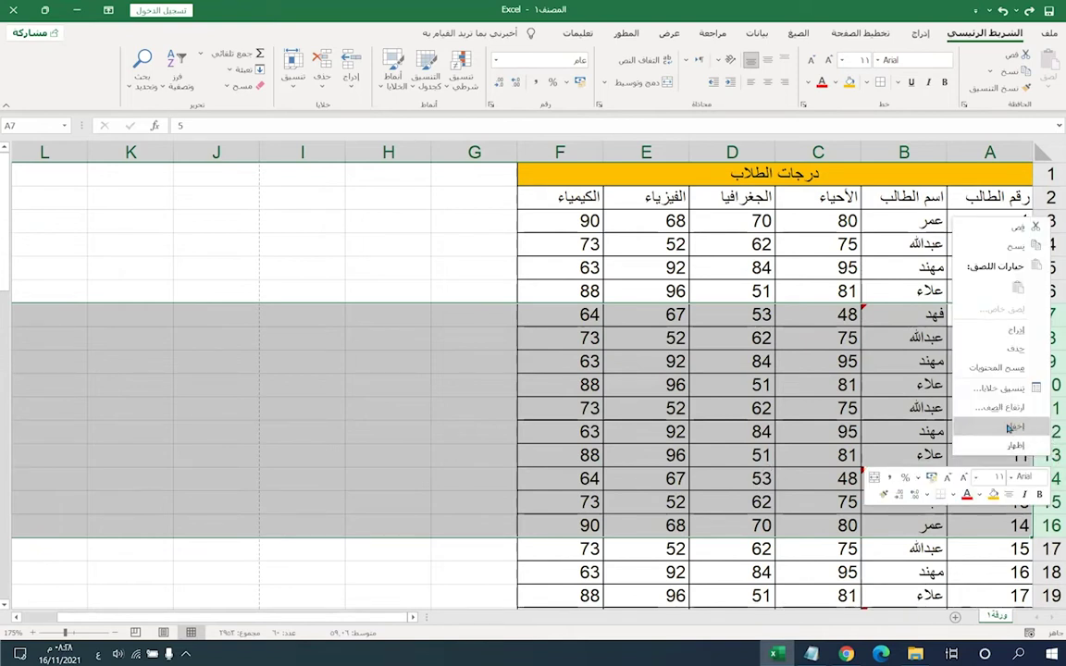
pyautogui.click(1011, 429)
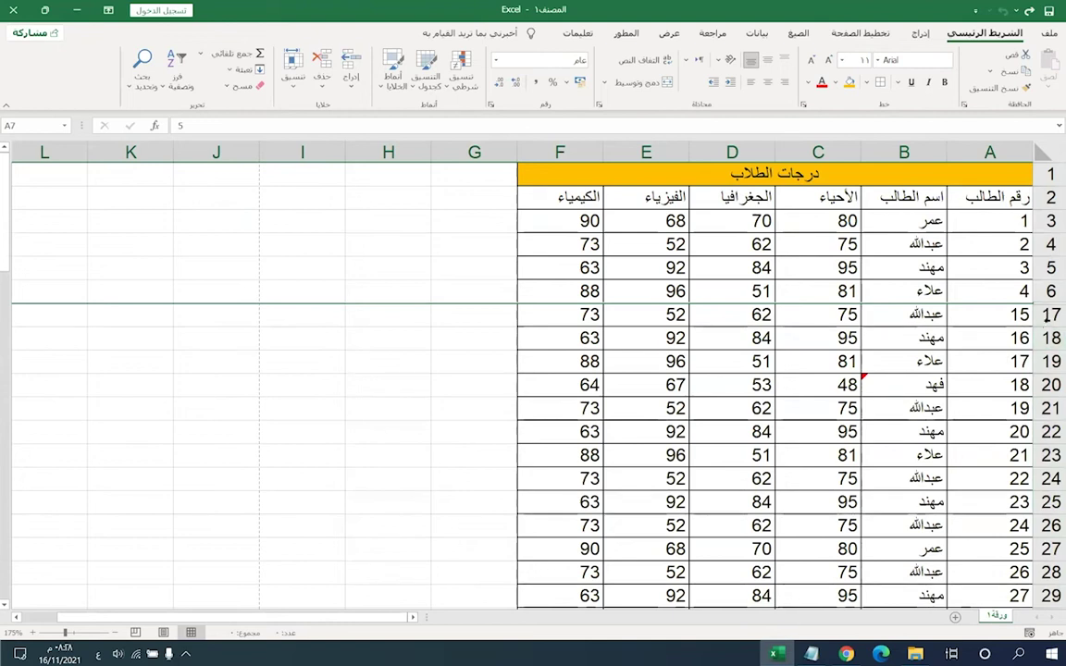
pyautogui.click(380, 314)
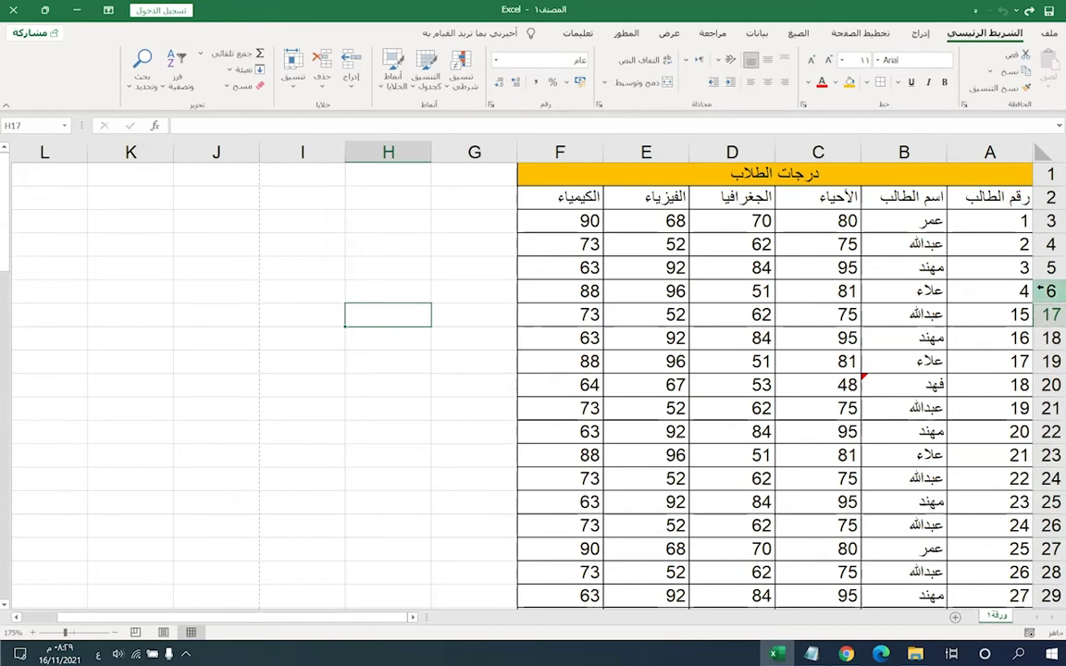
# - Reopen hidden rows below row 6, then undo until rows 7–16 show
pyautogui.click(1042, 289)
pyautogui.click(1046, 314)
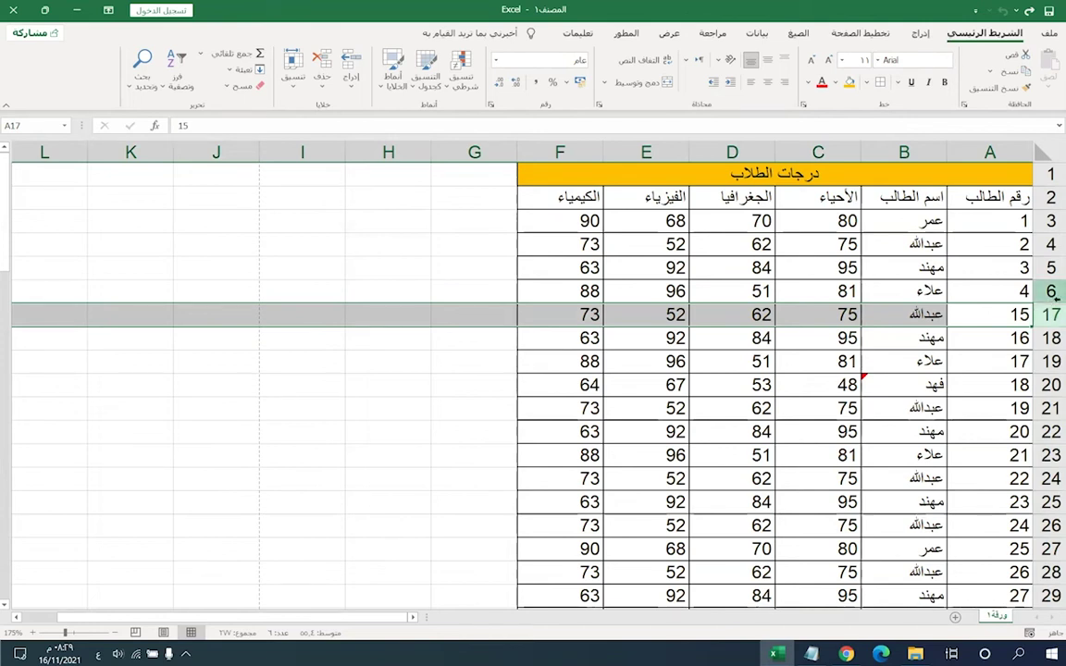
pyautogui.moveTo(1043, 306); pyautogui.dragTo(1044, 328)
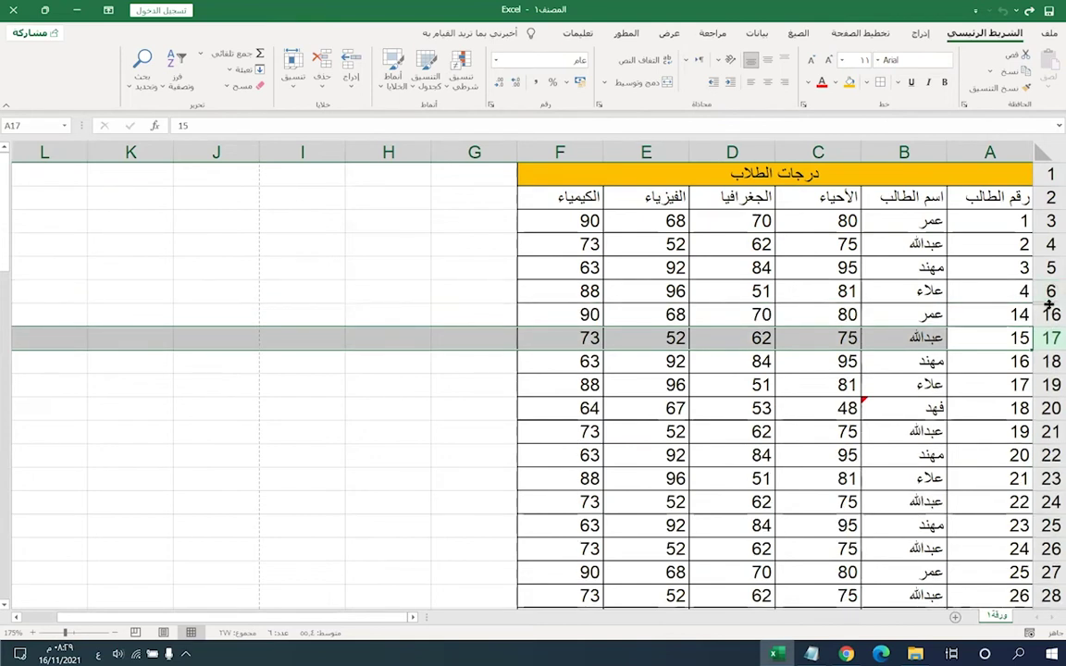
pyautogui.doubleClick(1051, 303)
pyautogui.doubleClick(1051, 303)
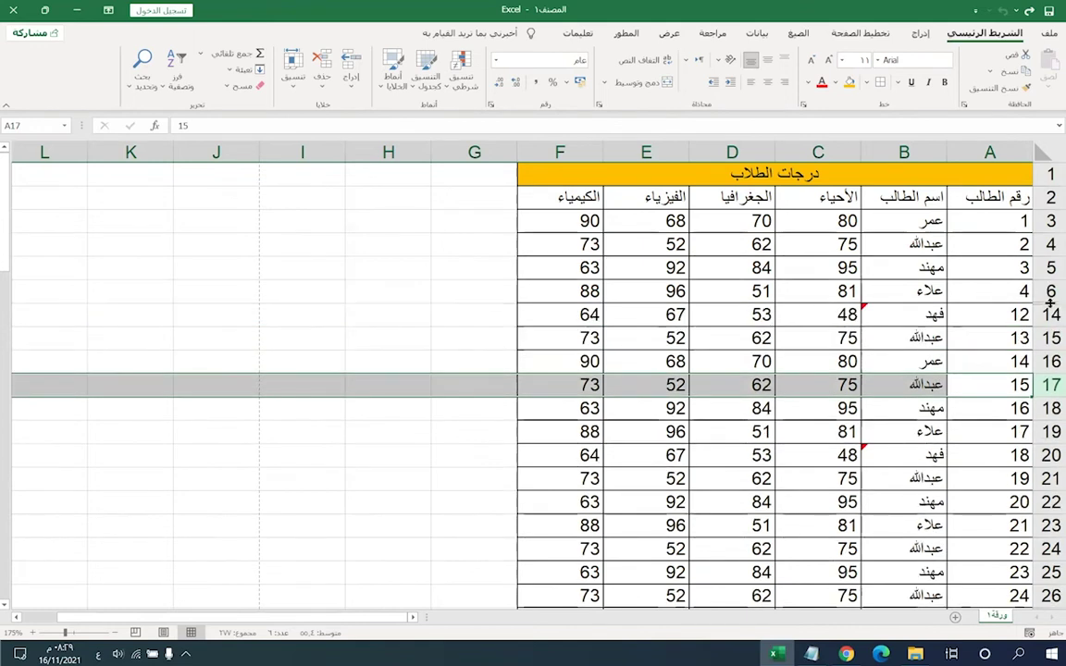
pyautogui.hotkey('ctrl', 'z')
pyautogui.hotkey('ctrl', 'z')
pyautogui.hotkey('ctrl', 'z')
pyautogui.hotkey('ctrl', 'z')
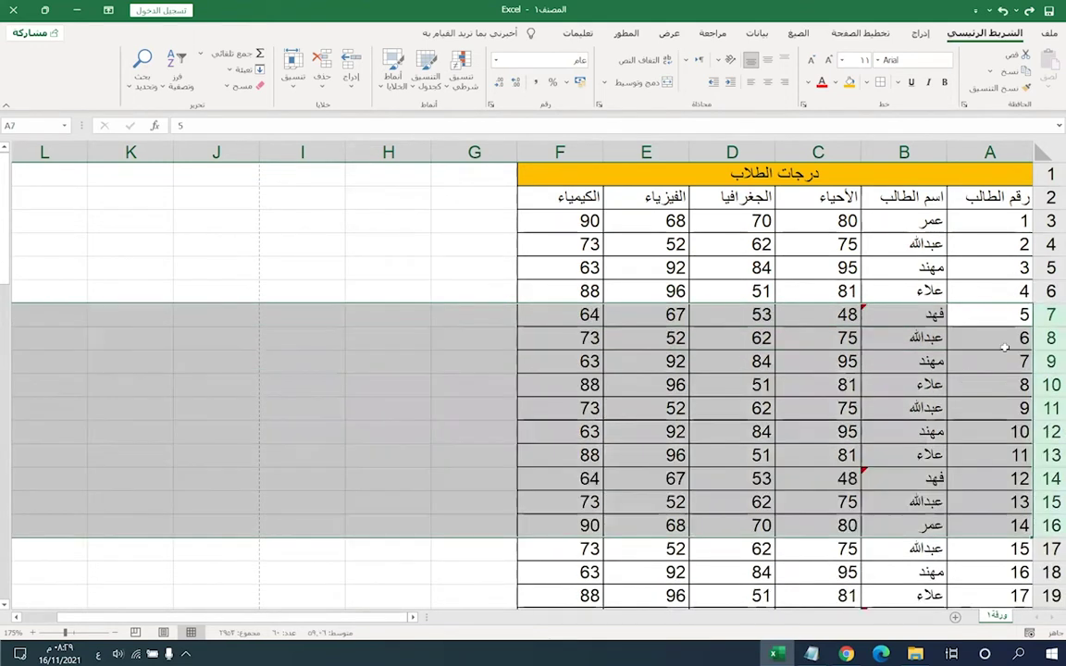
# - Hide rows 7–16 again, try revealing row 16, and undo it
pyautogui.rightClick(953, 306)
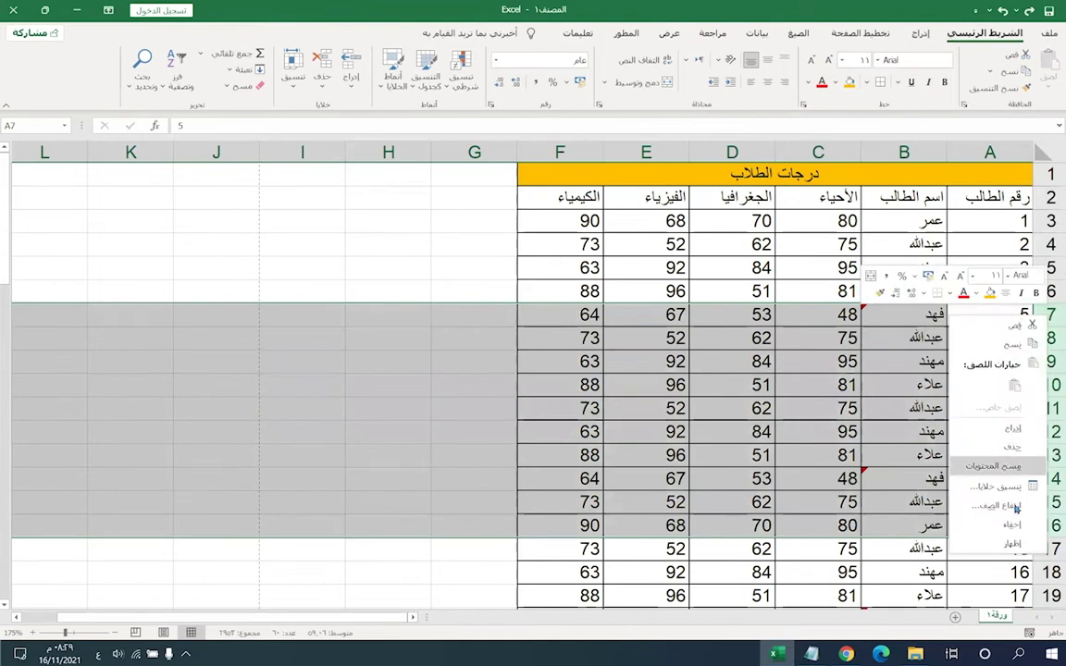
pyautogui.click(989, 442)
pyautogui.click(989, 441)
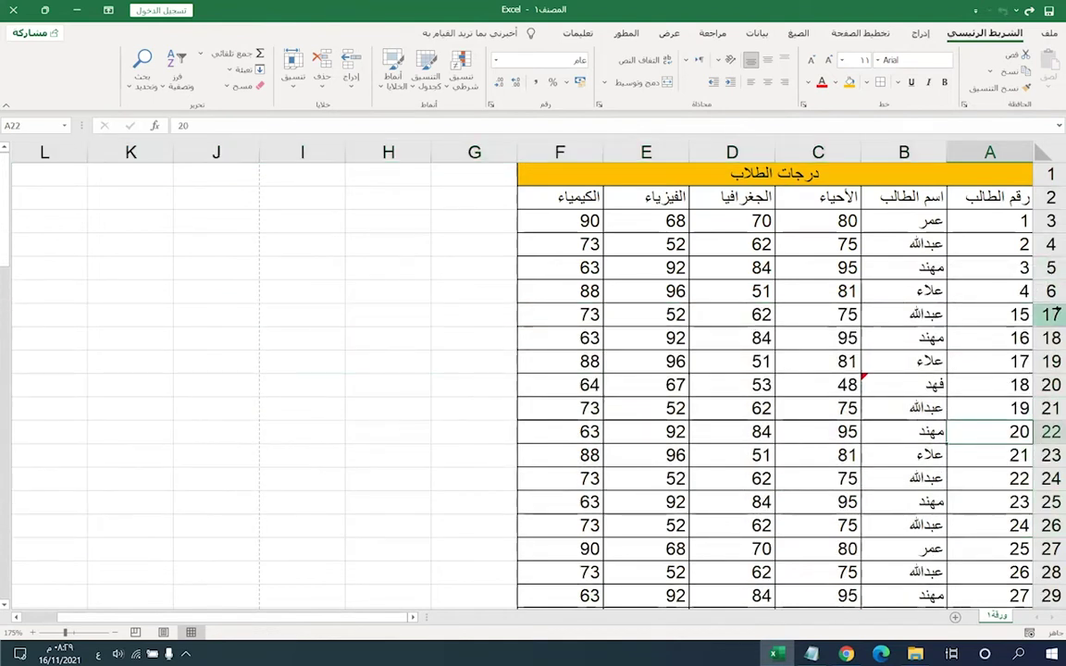
pyautogui.moveTo(1046, 295); pyautogui.dragTo(1046, 298)
pyautogui.doubleClick(1046, 304)
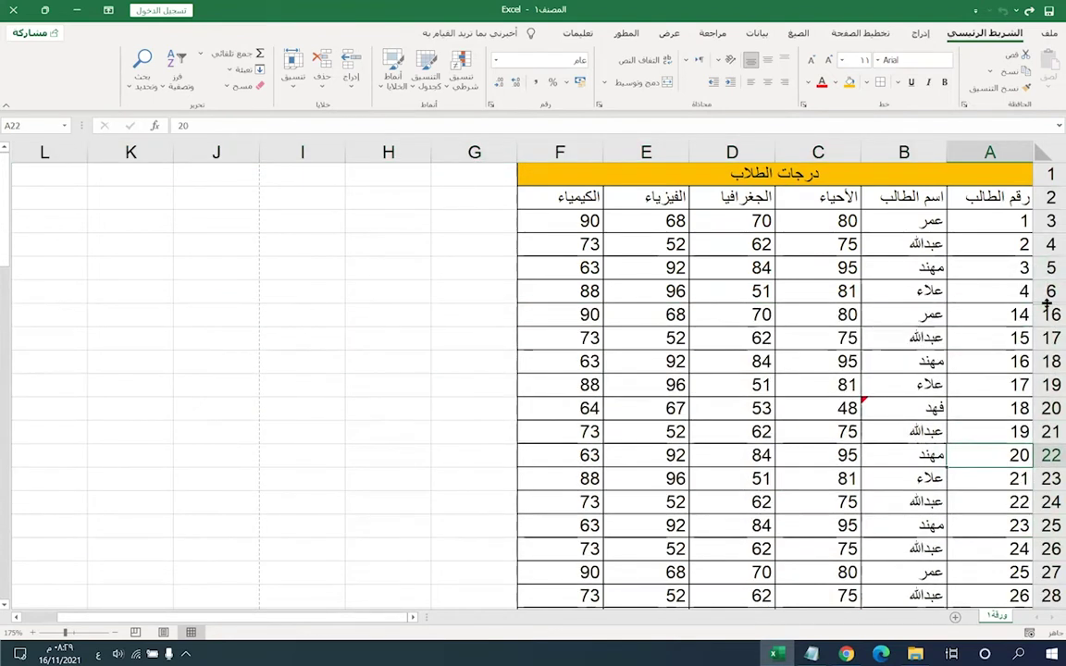
pyautogui.hotkey('ctrl', 'z')
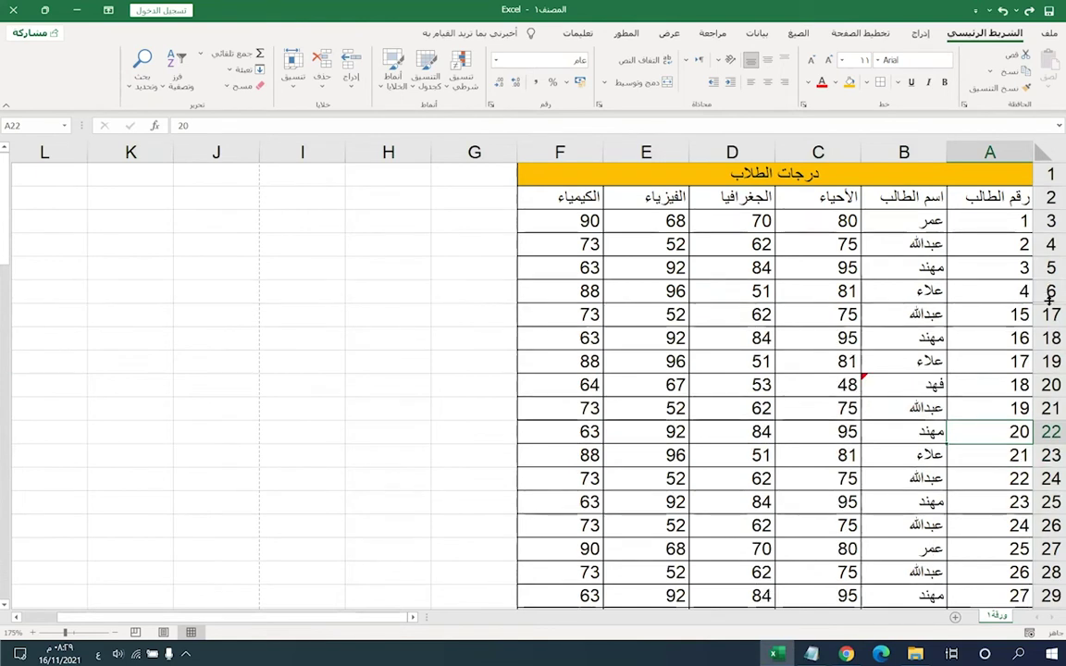
pyautogui.doubleClick(1046, 304)
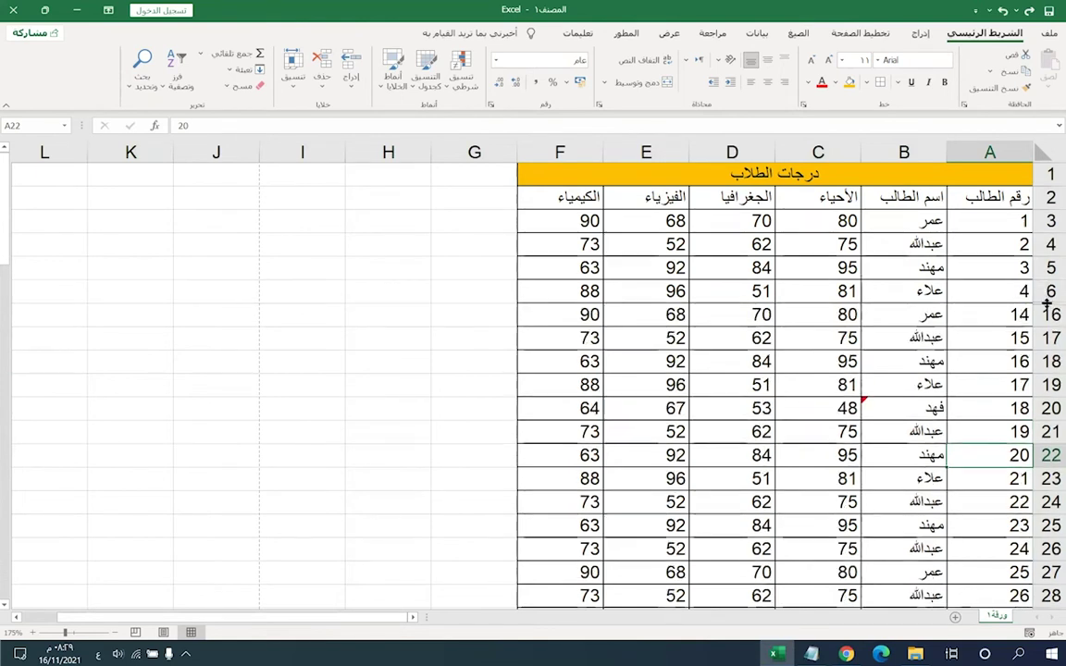
pyautogui.rightClick(1048, 304)
pyautogui.press('Escape')
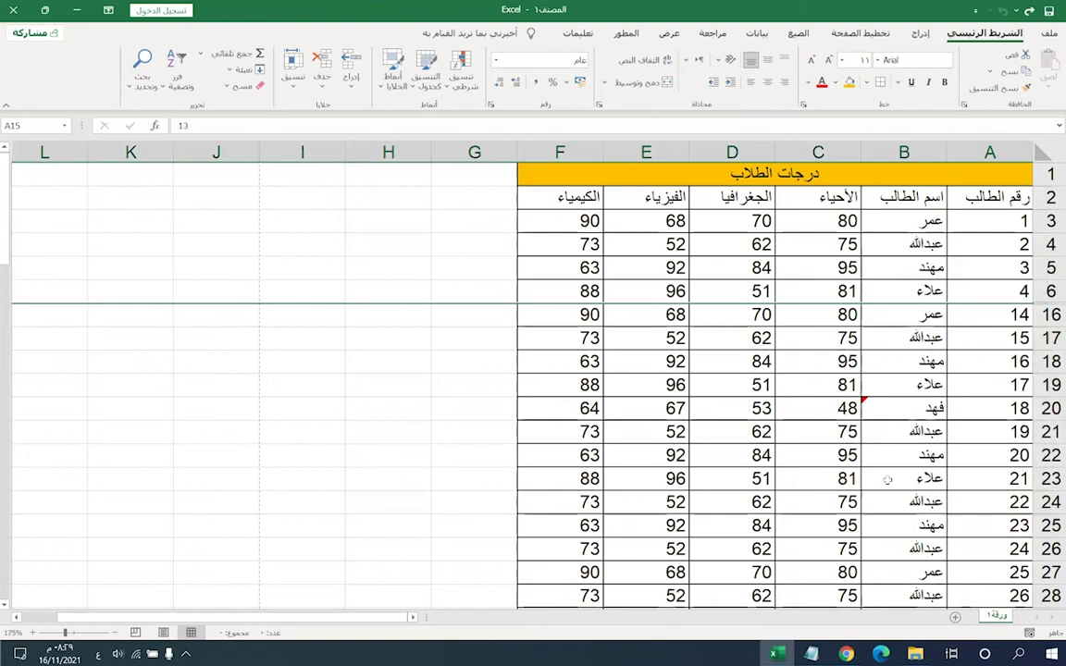
pyautogui.hotkey('ctrl', 'z')
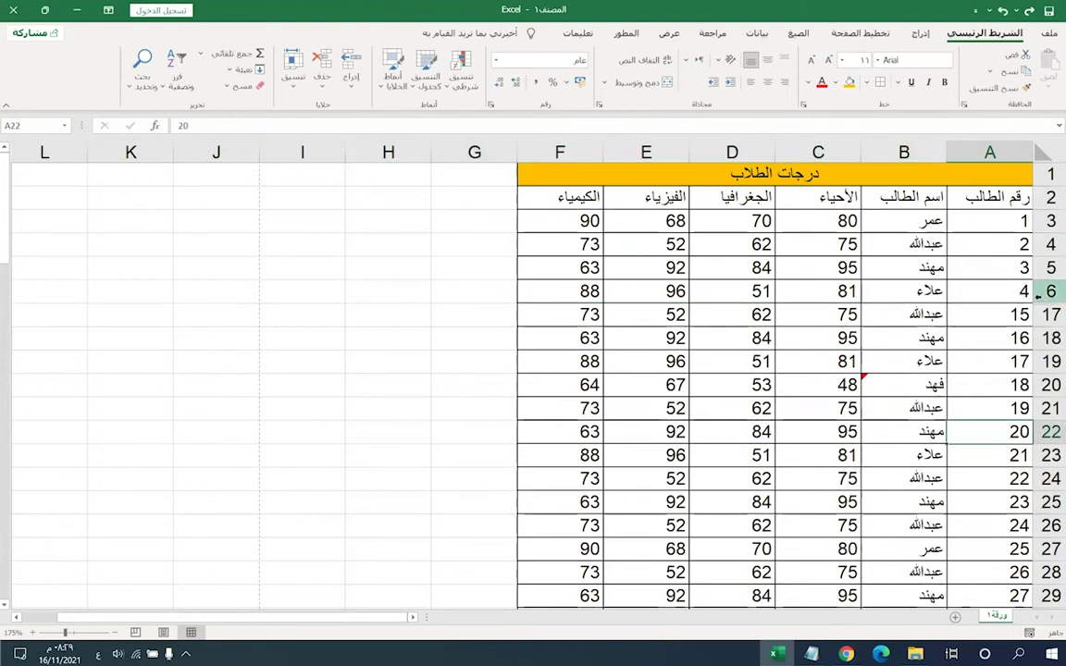
# - Unhide rows 16, 15 and 14 one by one, then undo back to the earlier student numbers
pyautogui.rightClick(1042, 308)
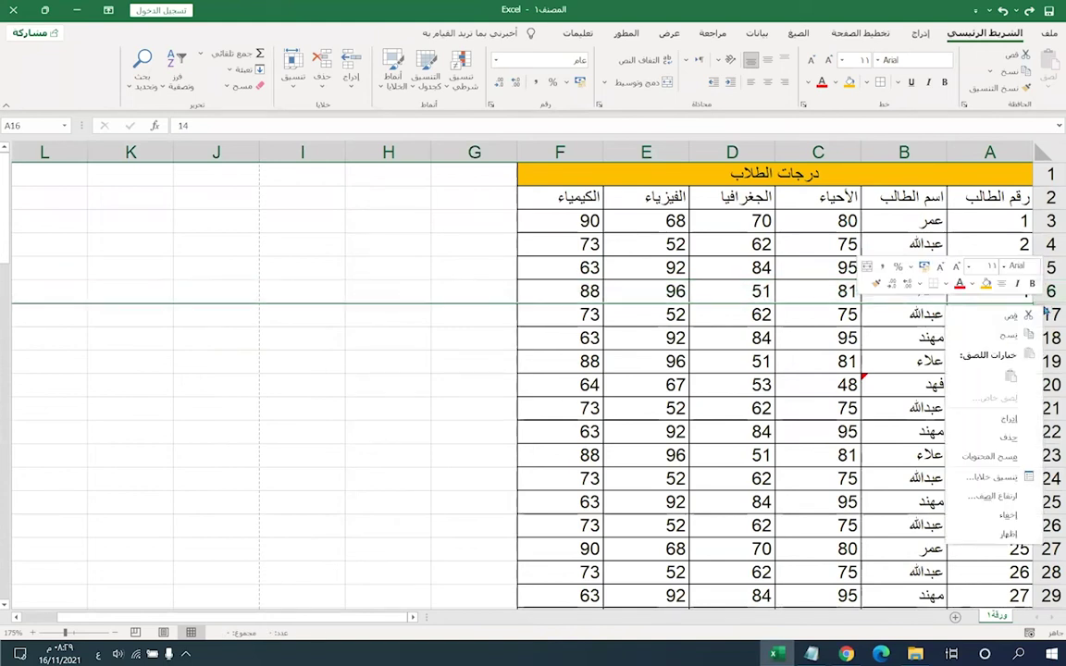
pyautogui.click(1007, 534)
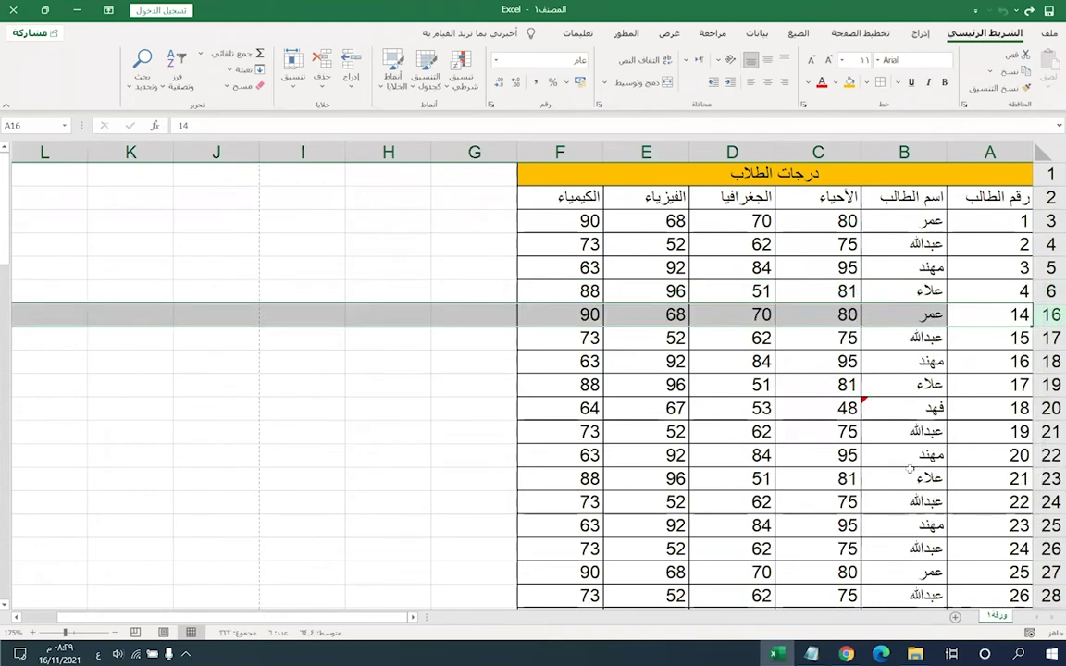
pyautogui.rightClick(1052, 306)
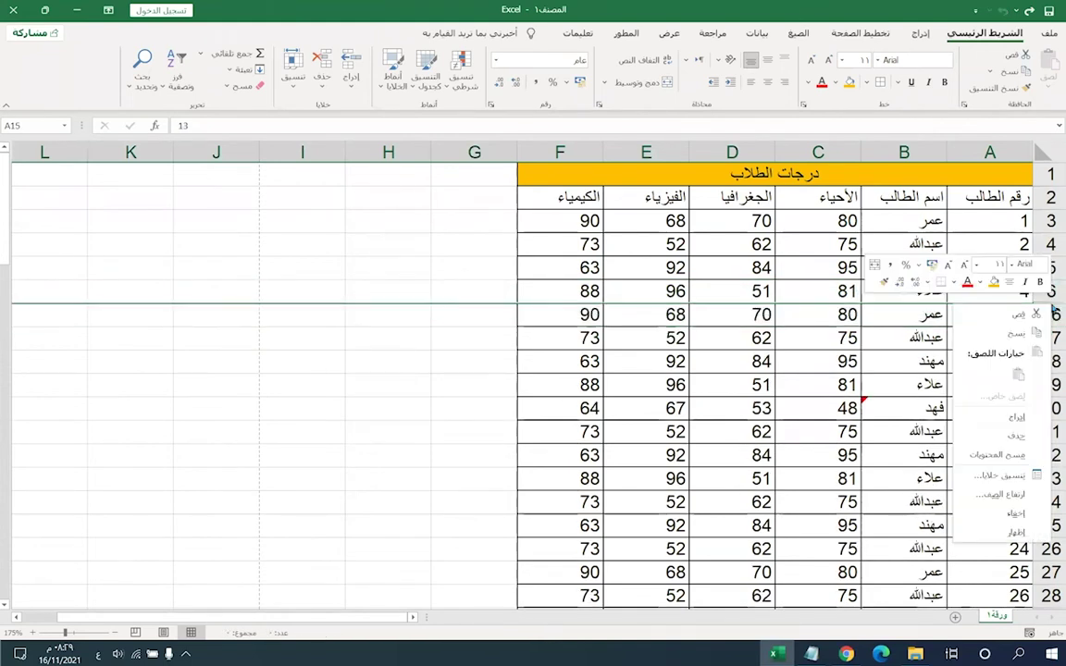
pyautogui.click(1002, 532)
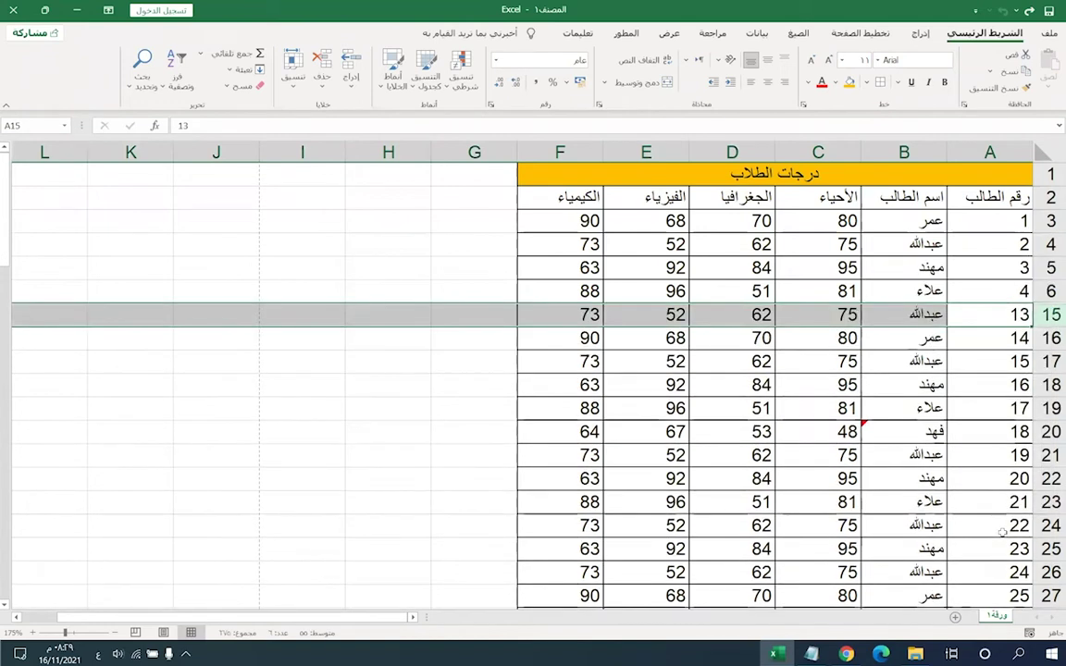
pyautogui.rightClick(1043, 304)
pyautogui.click(1011, 518)
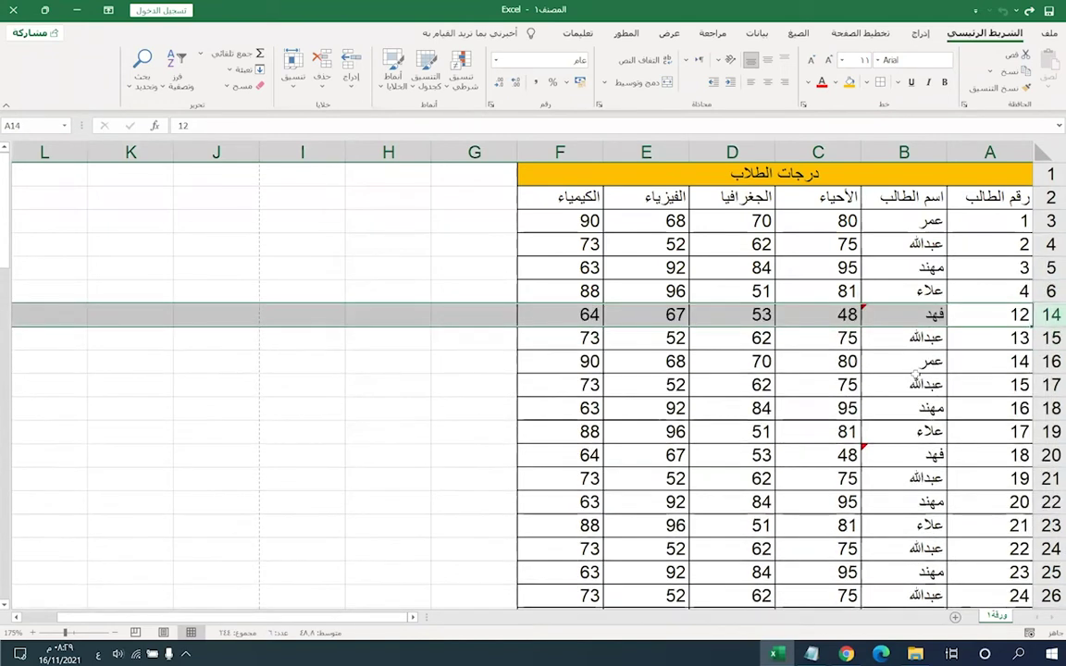
pyautogui.hotkey('ctrl', 'z')
pyautogui.hotkey('ctrl', 'z')
pyautogui.hotkey('ctrl', 'z')
pyautogui.hotkey('ctrl', 'z')
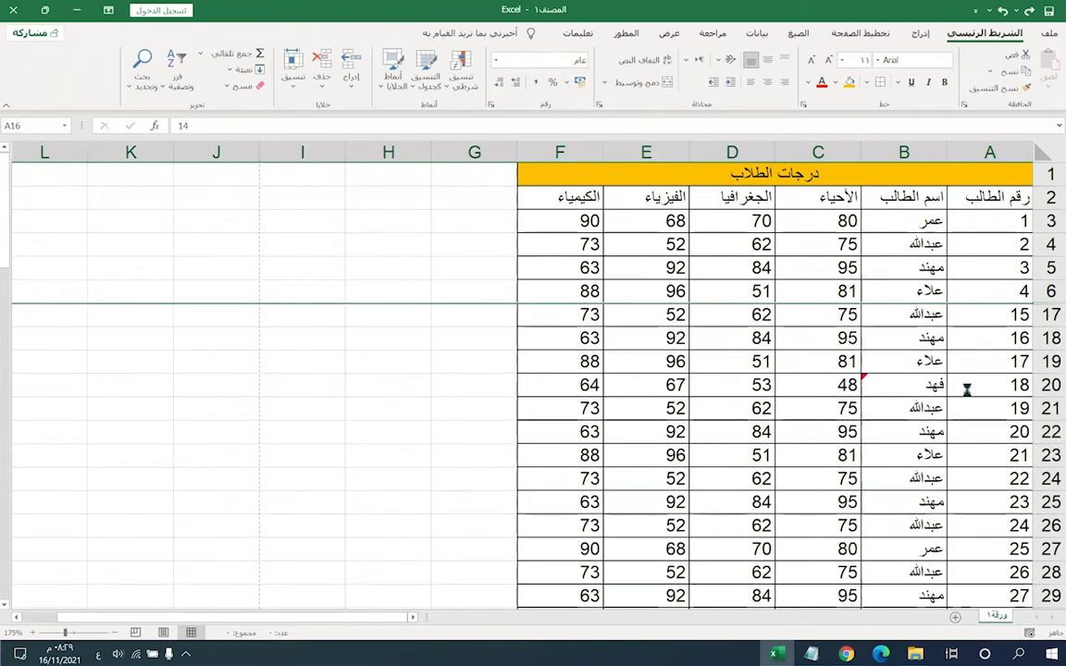
pyautogui.hotkey('ctrl', 'y')
pyautogui.hotkey('ctrl', 'y')
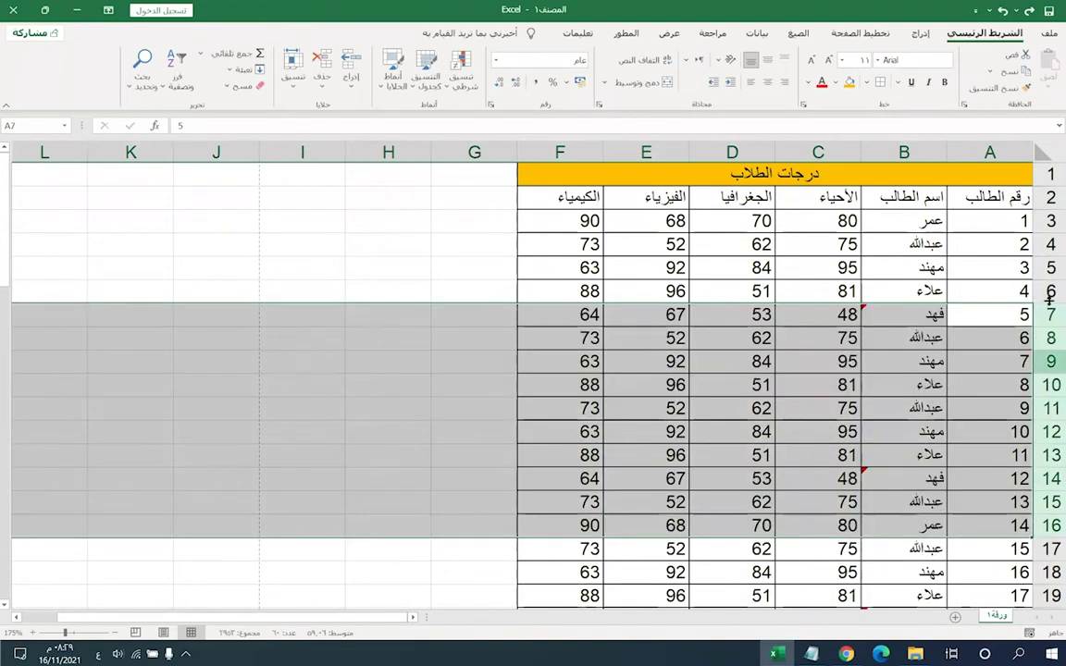
pyautogui.hotkey('ctrl', 'z')
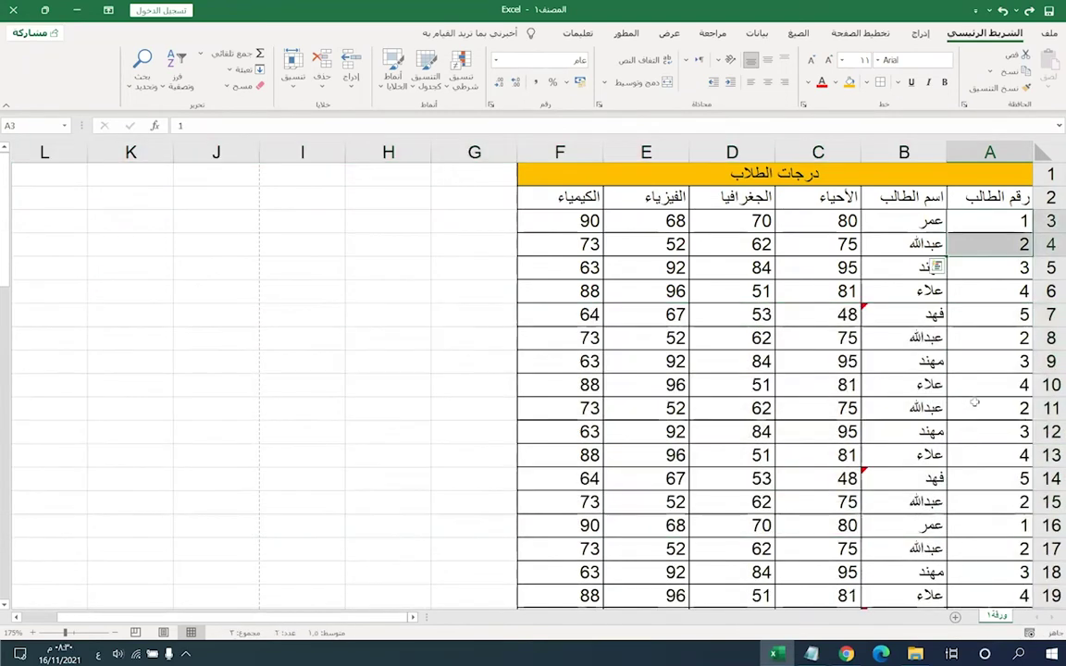
# - Hide rows 7–19, then reveal them all so rows 1–19 run continuously
pyautogui.click(1046, 317)
pyautogui.moveTo(1046, 316); pyautogui.dragTo(1053, 574)
pyautogui.rightClick(1052, 574)
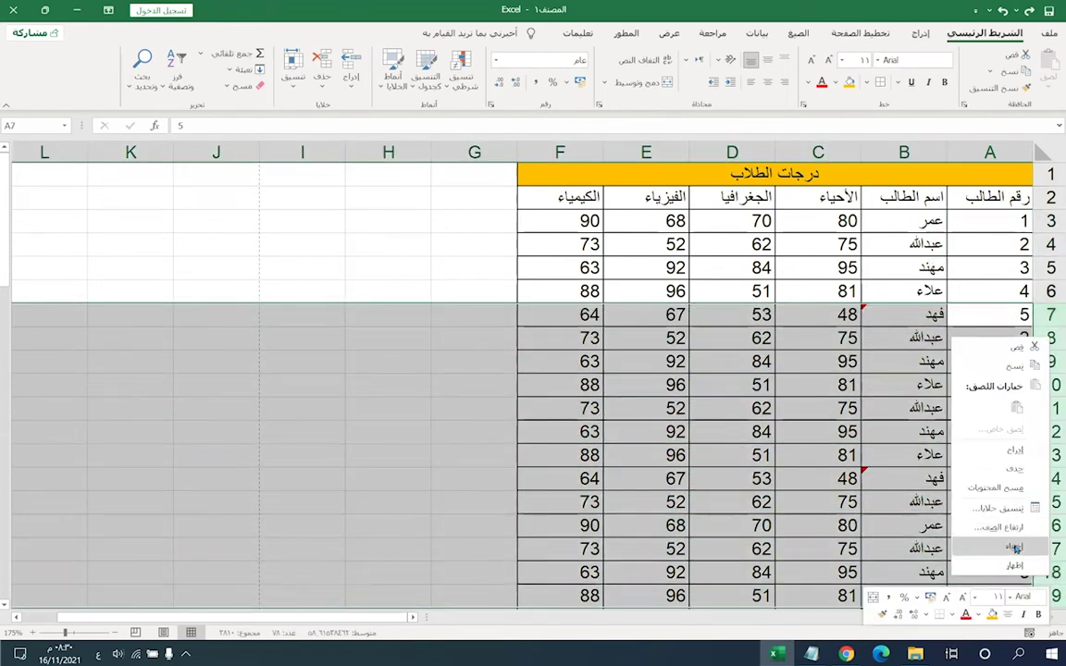
pyautogui.click(902, 491)
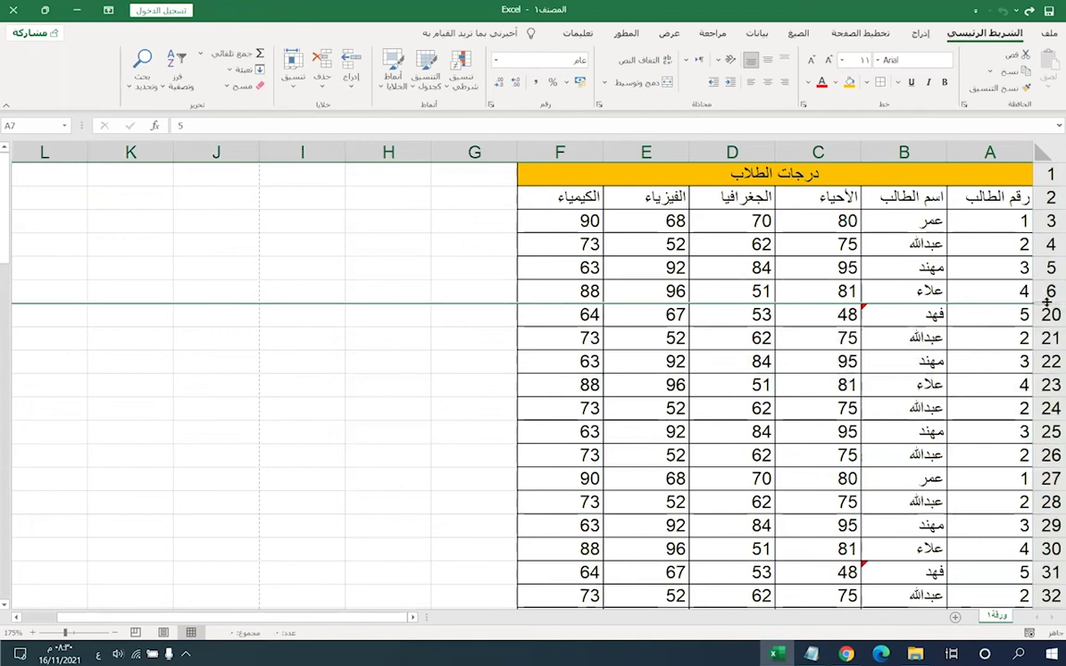
pyautogui.doubleClick(1046, 304)
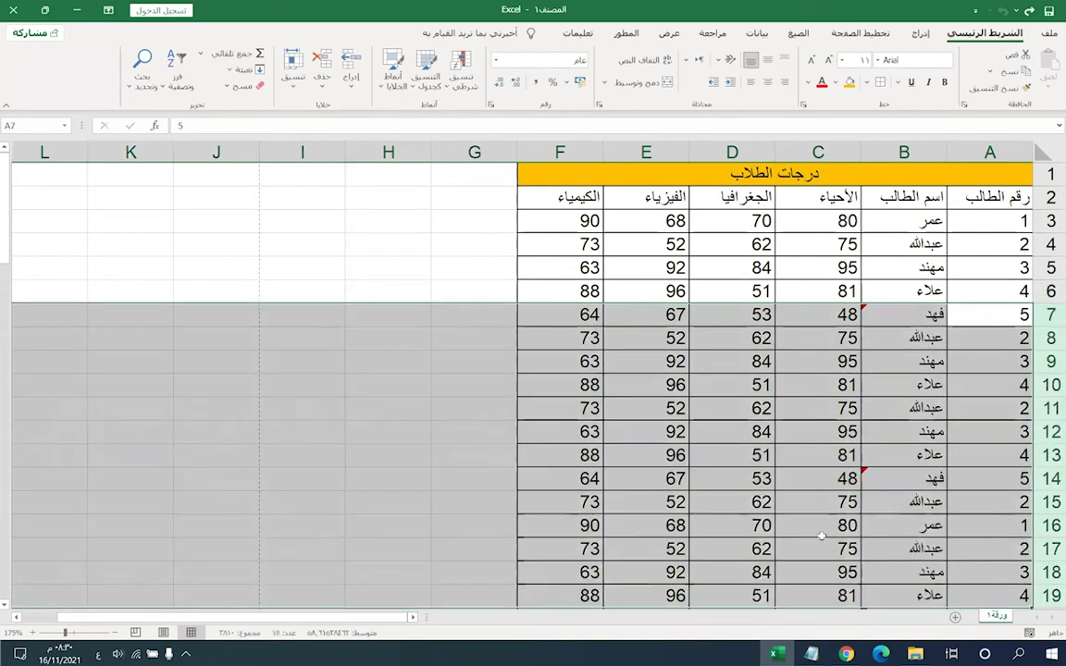
pyautogui.scroll(-1, 819, 499)
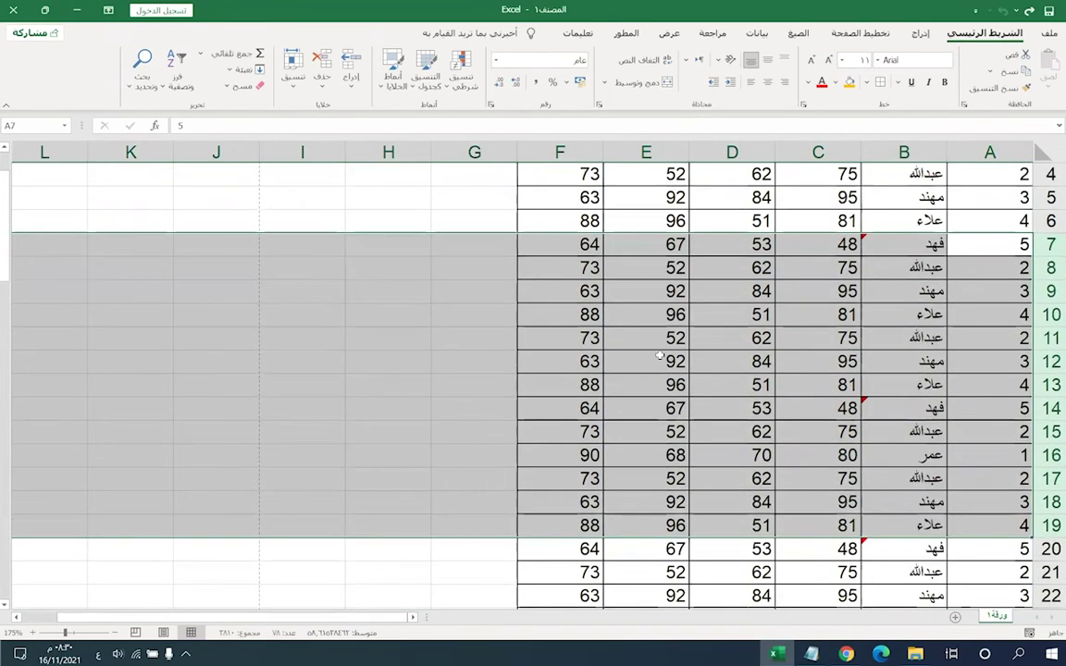
pyautogui.scroll(1, 684, 398)
pyautogui.click(562, 266)
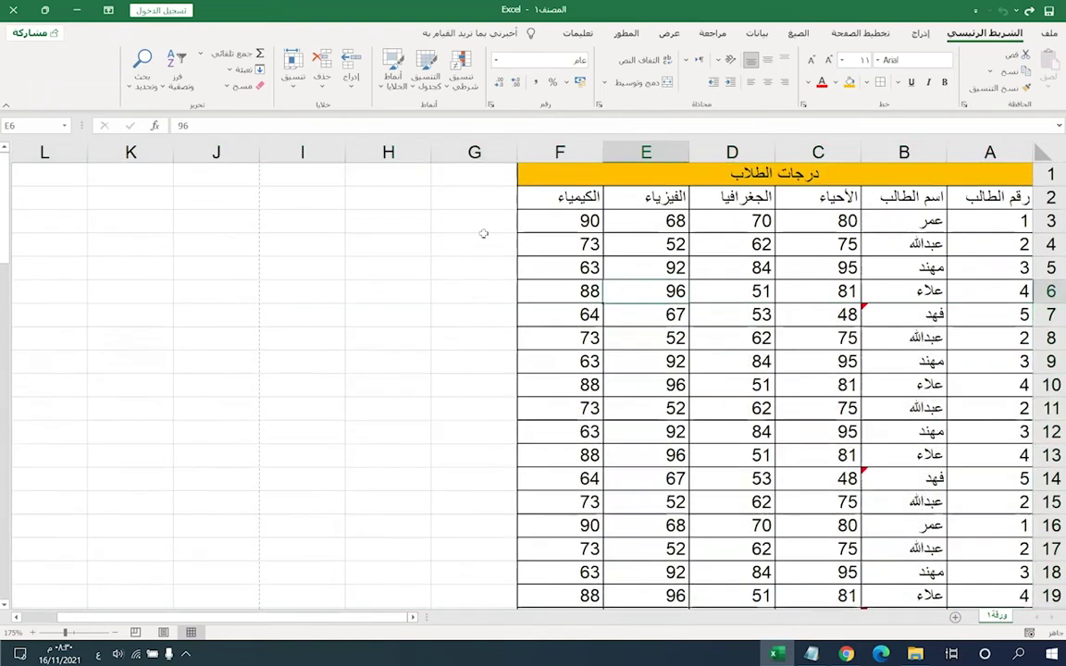
pyautogui.click(583, 237)
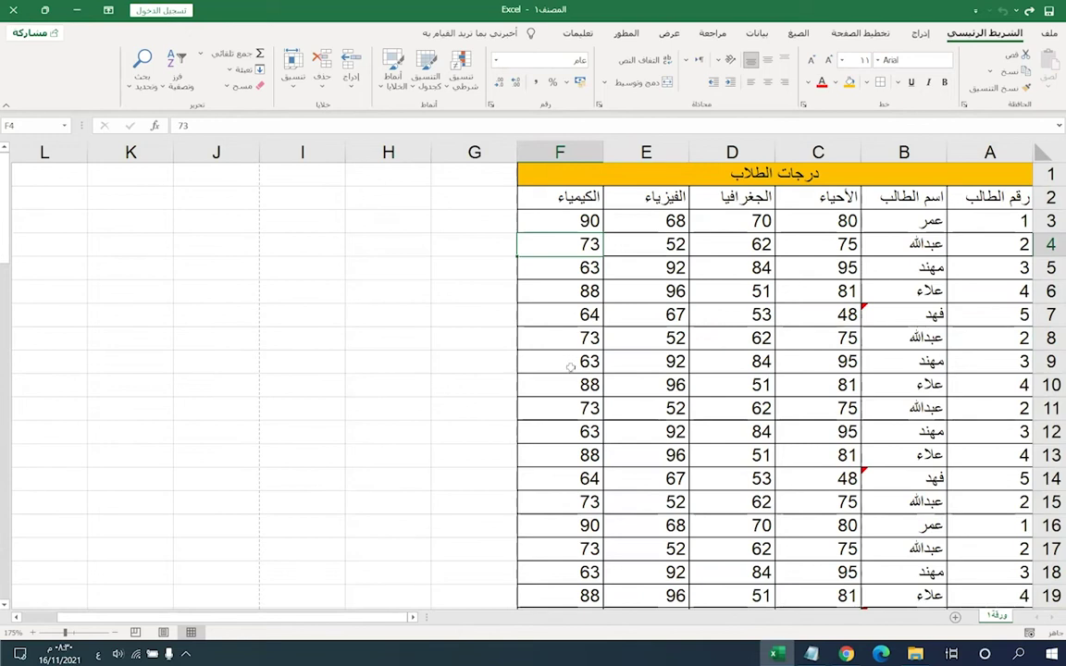
pyautogui.click(728, 260)
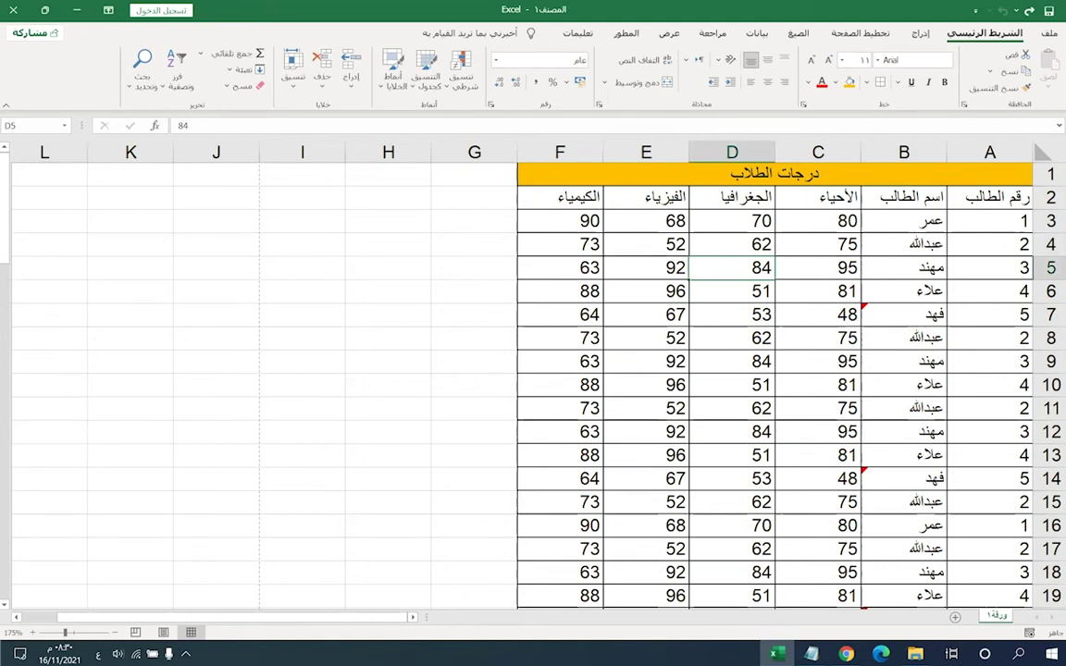
# - Scroll down to row 51, delete rows 51–60, and undo the deletion
pyautogui.press('Down')
pyautogui.press('Down')
pyautogui.press('Down')
pyautogui.press('Down')
pyautogui.press('Down')
pyautogui.press('Down')
pyautogui.press('Down')
pyautogui.scroll(-11, 638, 352)
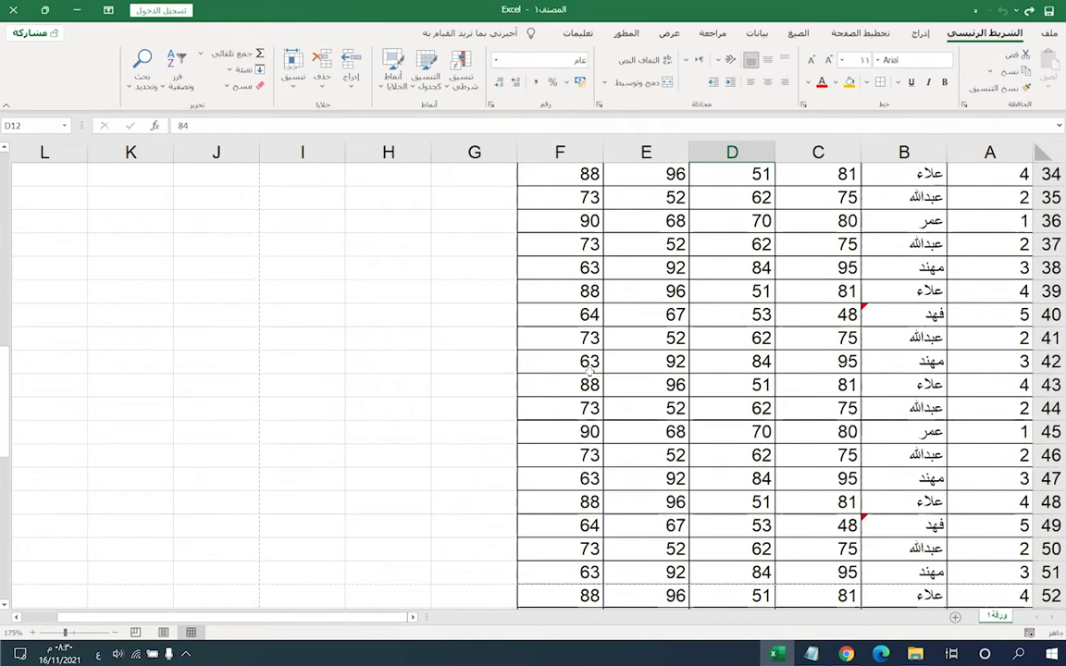
pyautogui.scroll(-2, 591, 369)
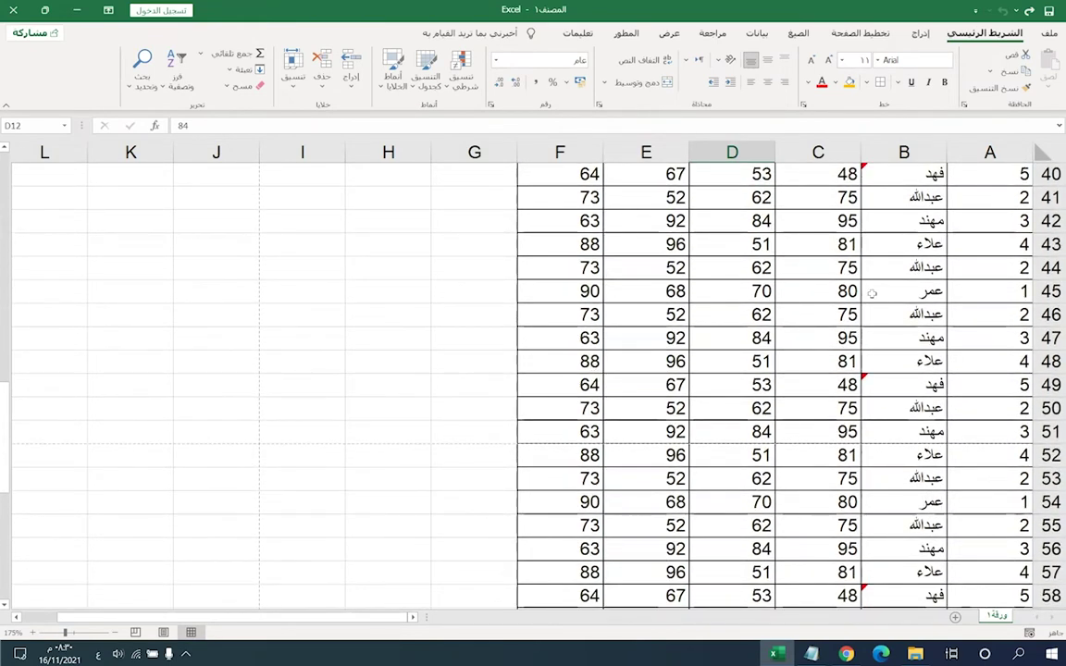
pyautogui.scroll(-5, 872, 294)
pyautogui.scroll(4, 833, 287)
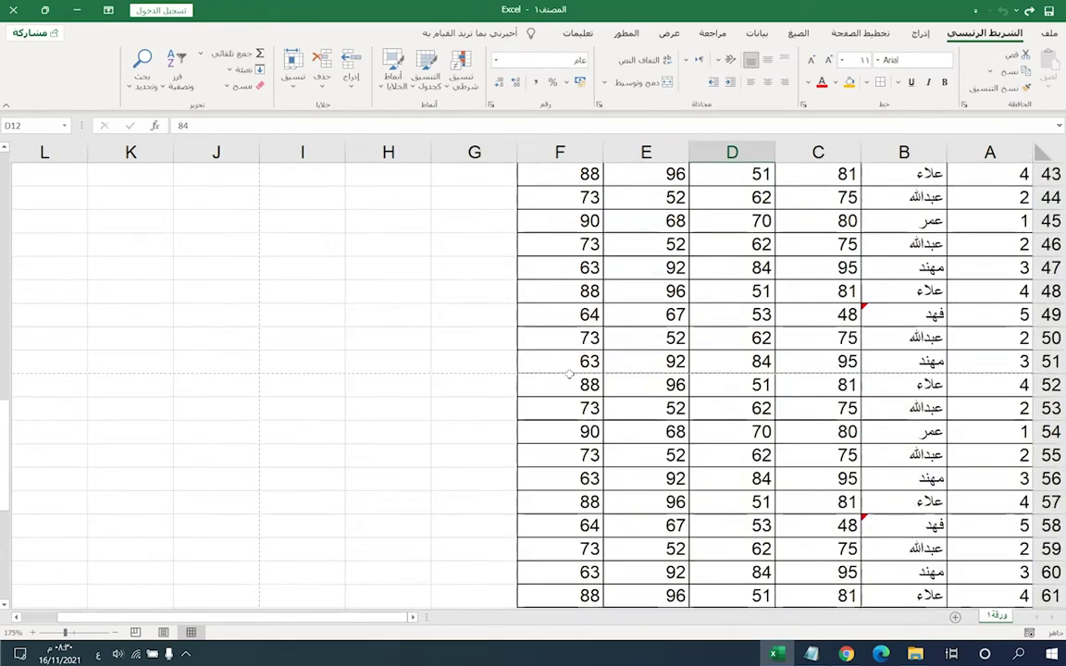
pyautogui.moveTo(568, 364)
pyautogui.mouseDown()
pyautogui.moveTo(646, 387)
pyautogui.moveTo(818, 408)
pyautogui.moveTo(981, 408)
pyautogui.moveTo(979, 533)
pyautogui.mouseUp()
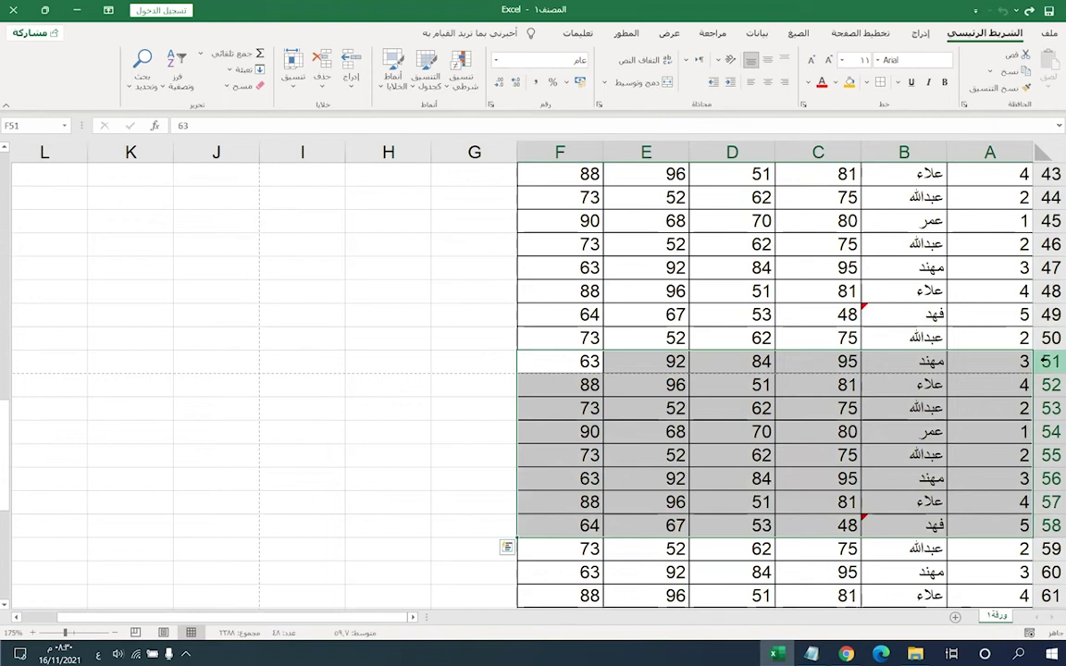
pyautogui.rightClick(1047, 362)
pyautogui.press('Escape')
pyautogui.moveTo(1052, 431); pyautogui.dragTo(1049, 569)
pyautogui.rightClick(1049, 569)
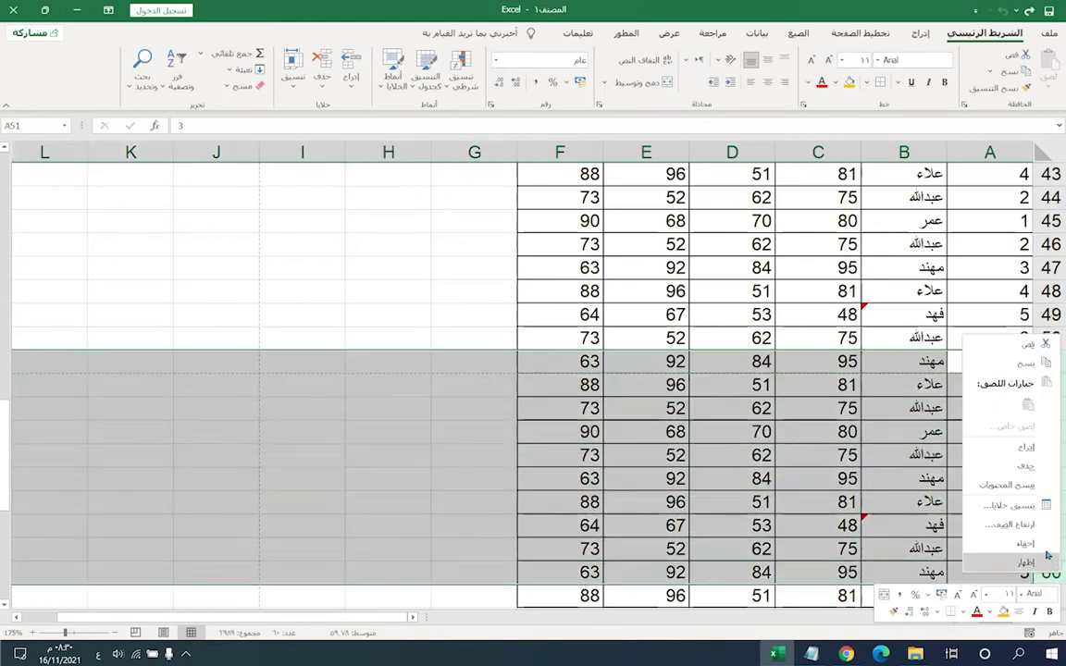
pyautogui.click(1025, 465)
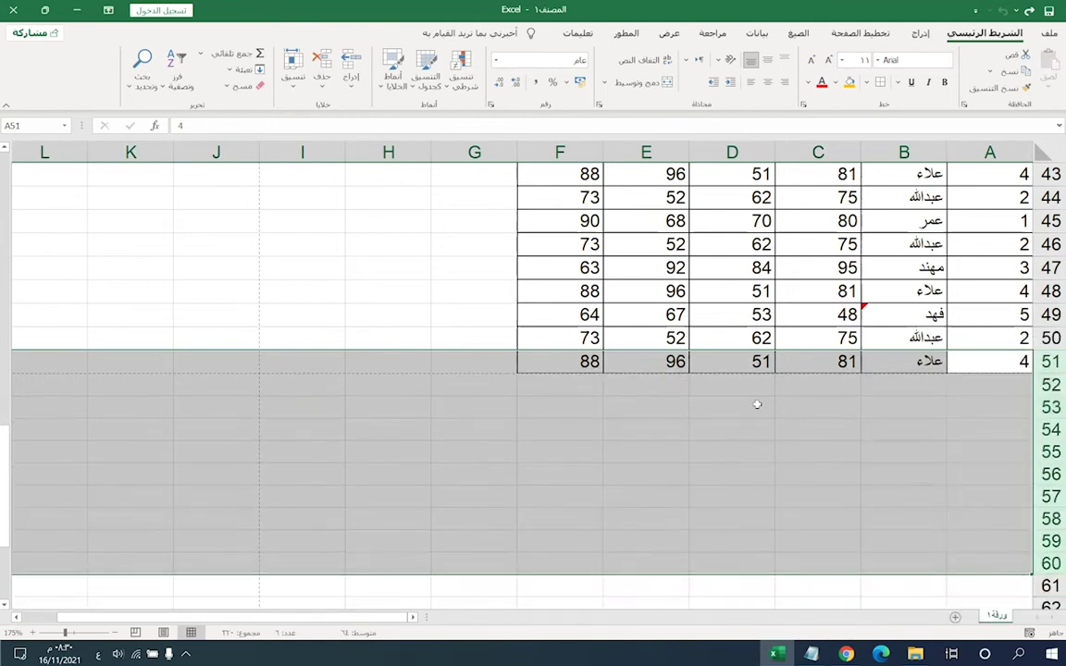
pyautogui.hotkey('ctrl', 'z')
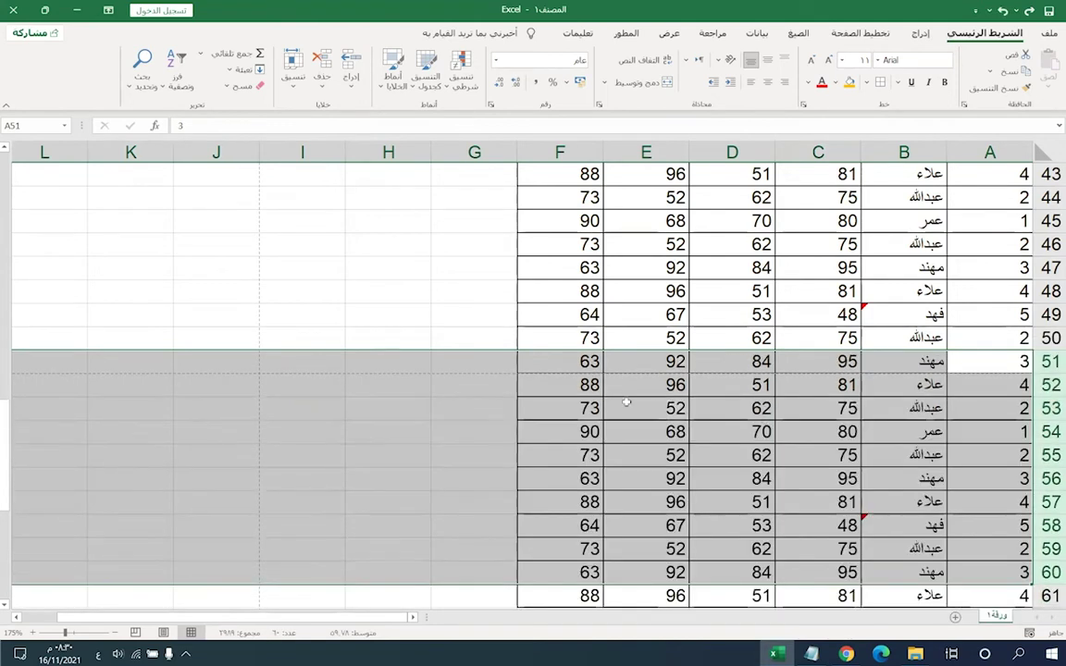
pyautogui.click(732, 431)
# - Clear the contents of cells A51:F54 with Delete
pyautogui.moveTo(915, 366)
pyautogui.mouseDown()
pyautogui.moveTo(814, 431)
pyautogui.moveTo(740, 456)
pyautogui.mouseUp()
pyautogui.moveTo(564, 361); pyautogui.dragTo(1012, 429)
pyautogui.click(854, 418)
pyautogui.moveTo(1012, 362); pyautogui.dragTo(589, 442)
pyautogui.hotkey('ctrl', 'c')
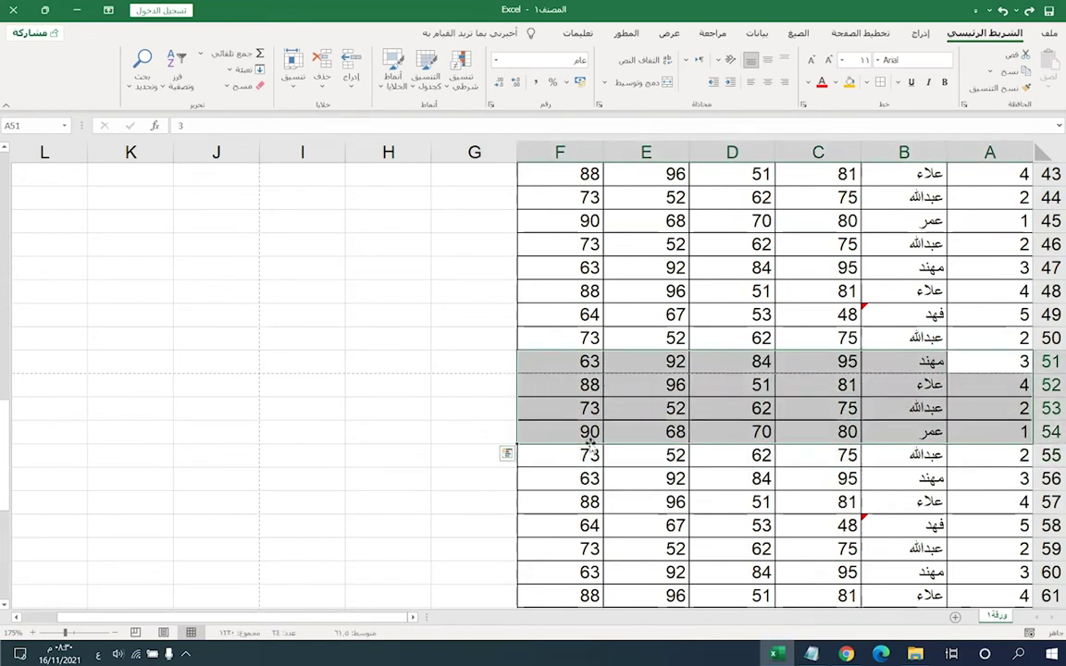
pyautogui.press('Delete')
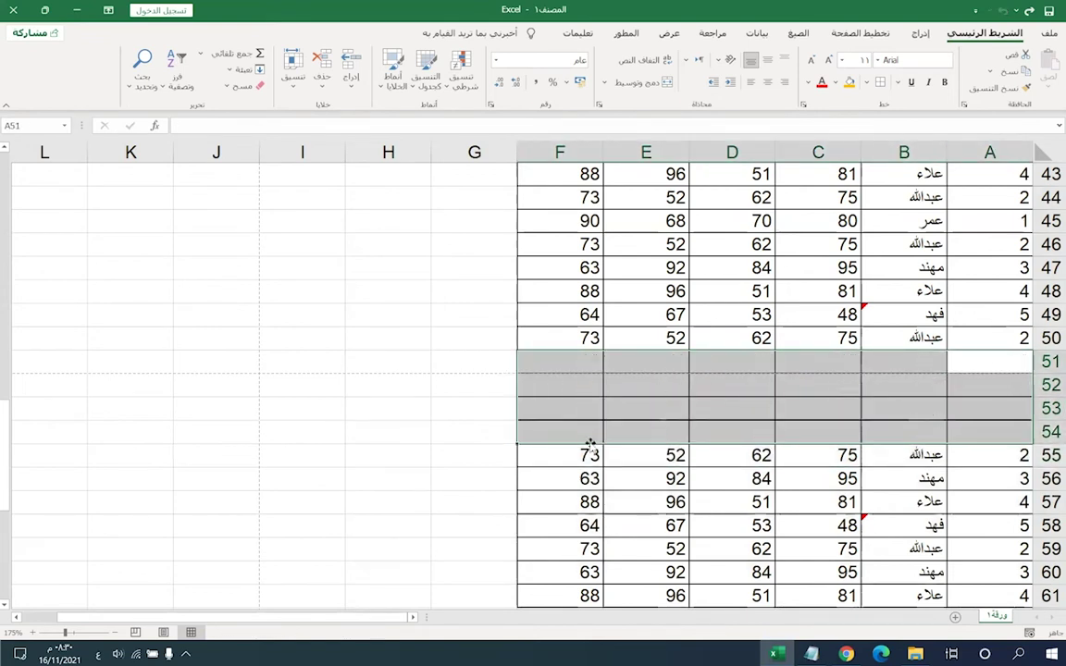
# - Paste the grade data back into rows 51–54
pyautogui.click(479, 478)
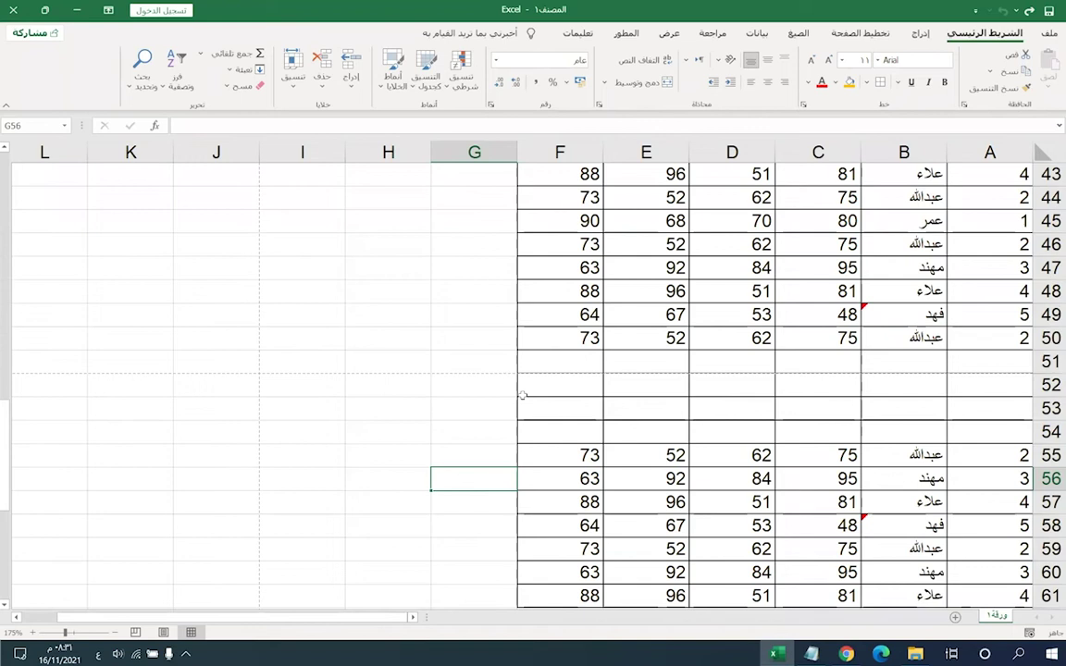
pyautogui.moveTo(554, 439); pyautogui.dragTo(799, 392)
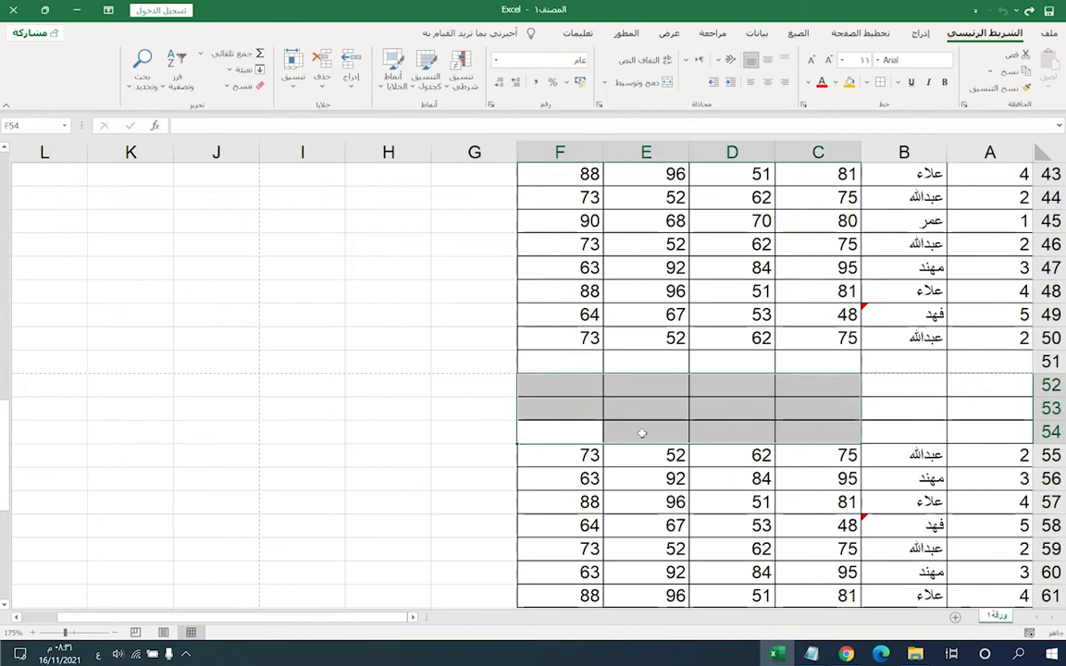
pyautogui.click(555, 394)
pyautogui.hotkey('ctrl', 'v')
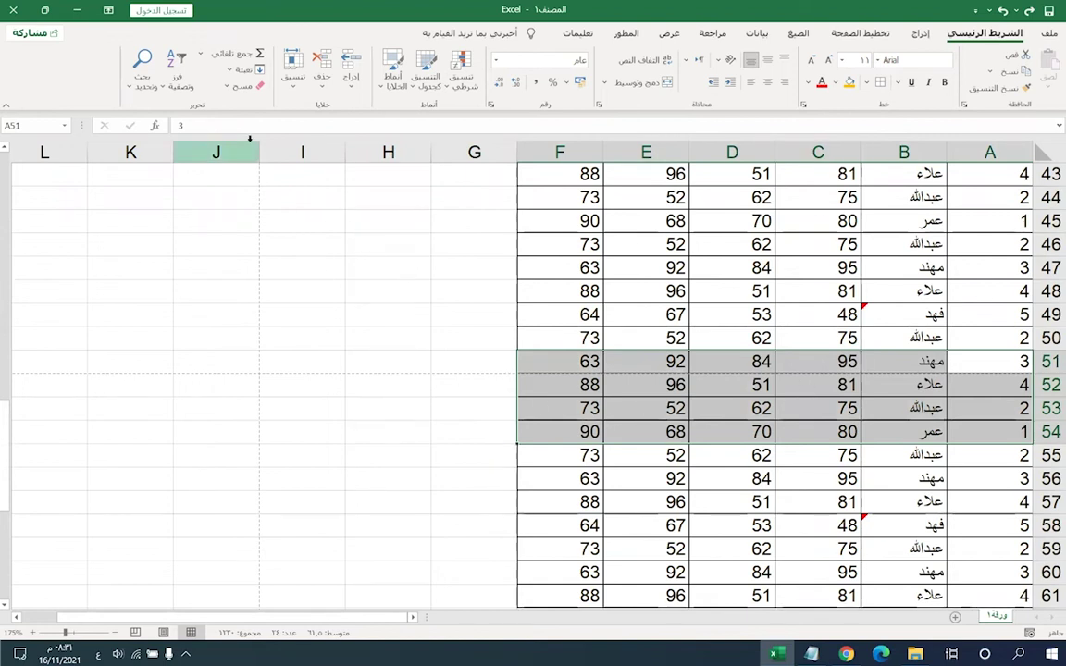
# - Try Clear All on rows 51–54 and undo it, then use Clear Formats to drop the borders
pyautogui.click(236, 86)
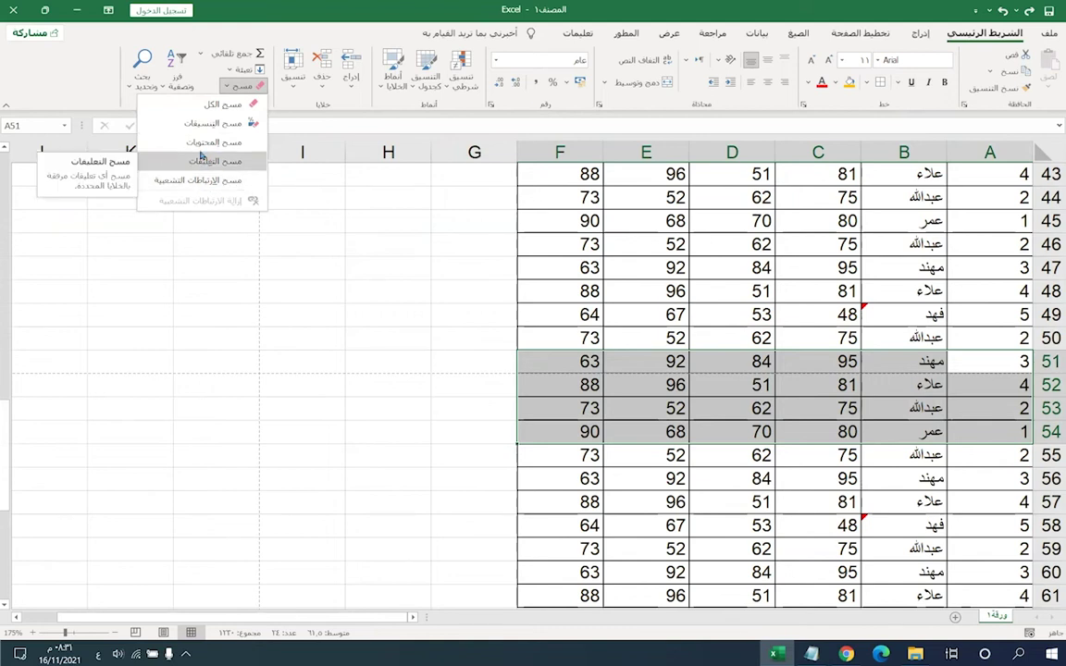
pyautogui.click(220, 104)
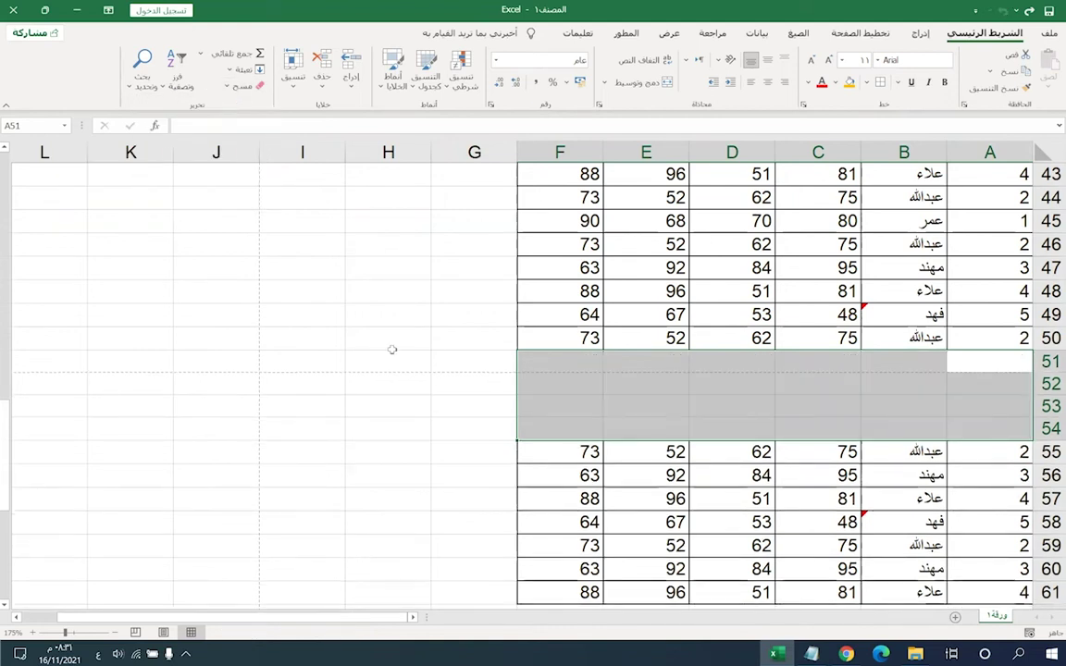
pyautogui.click(392, 348)
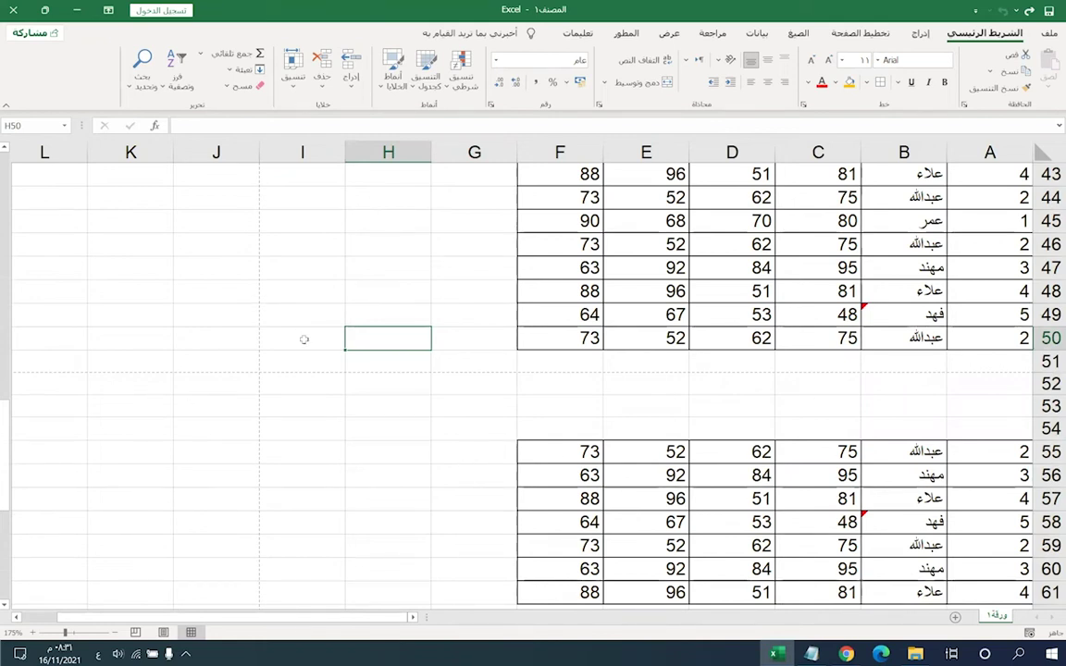
pyautogui.hotkey('ctrl', 'z')
pyautogui.click(239, 85)
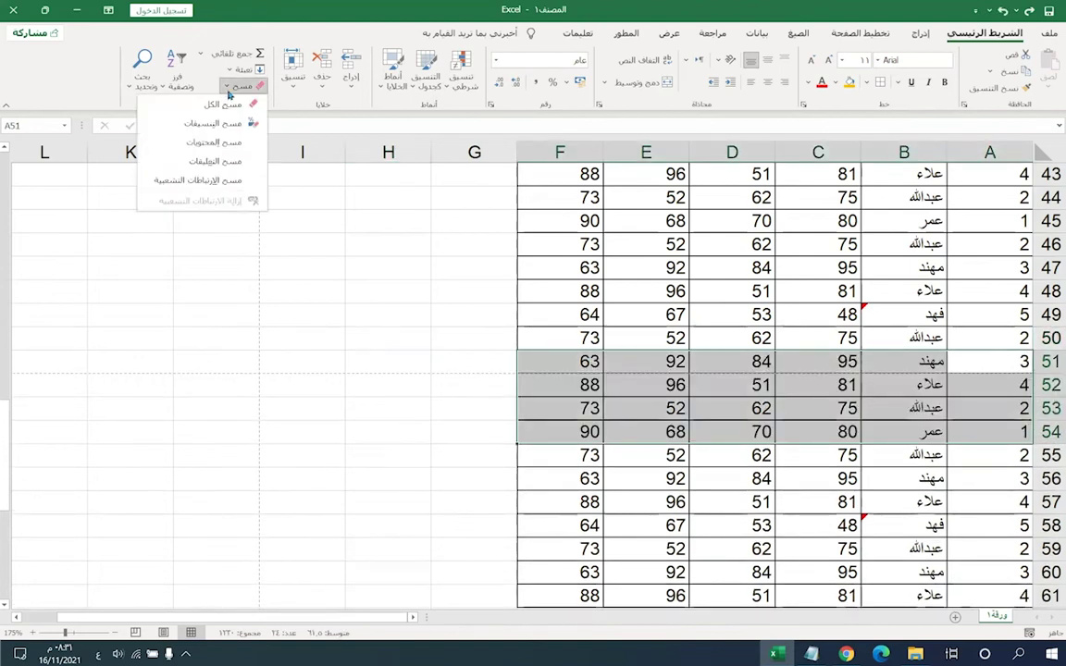
pyautogui.click(197, 127)
pyautogui.click(388, 451)
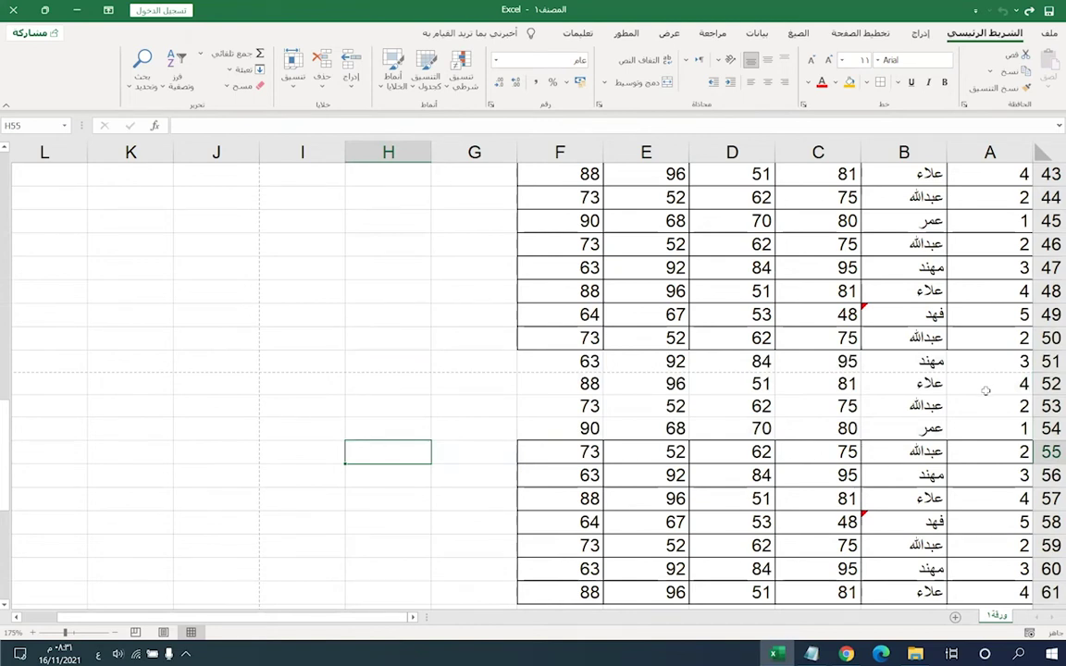
# - Try Clear Contents on A51:F54 and undo it
pyautogui.moveTo(988, 361); pyautogui.dragTo(537, 430)
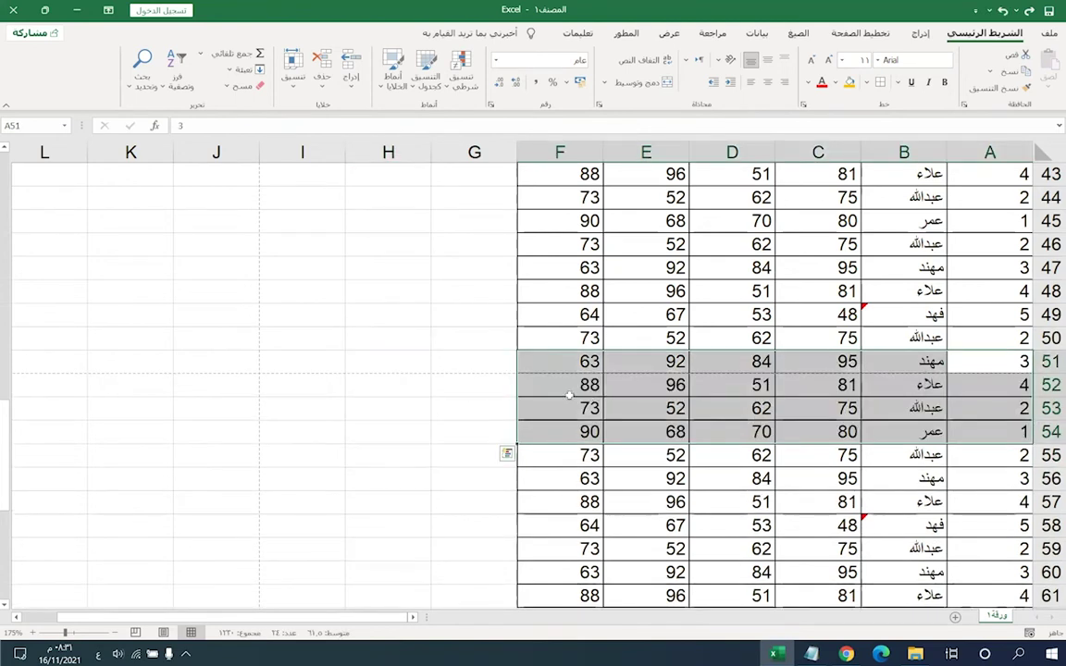
pyautogui.click(225, 86)
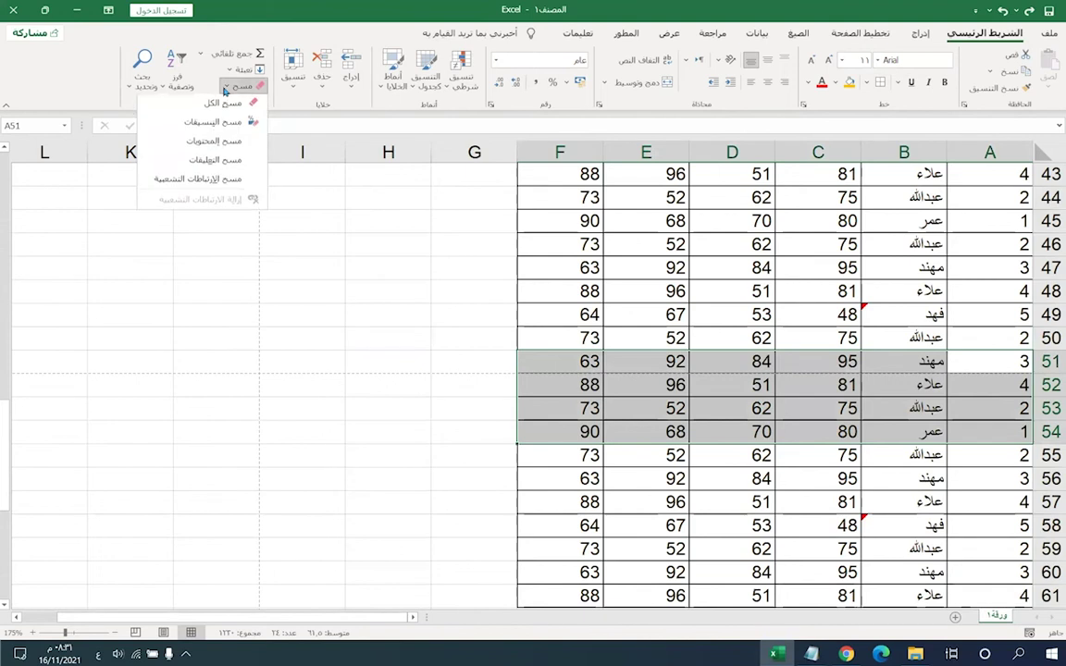
pyautogui.click(211, 141)
pyautogui.hotkey('ctrl', 'z')
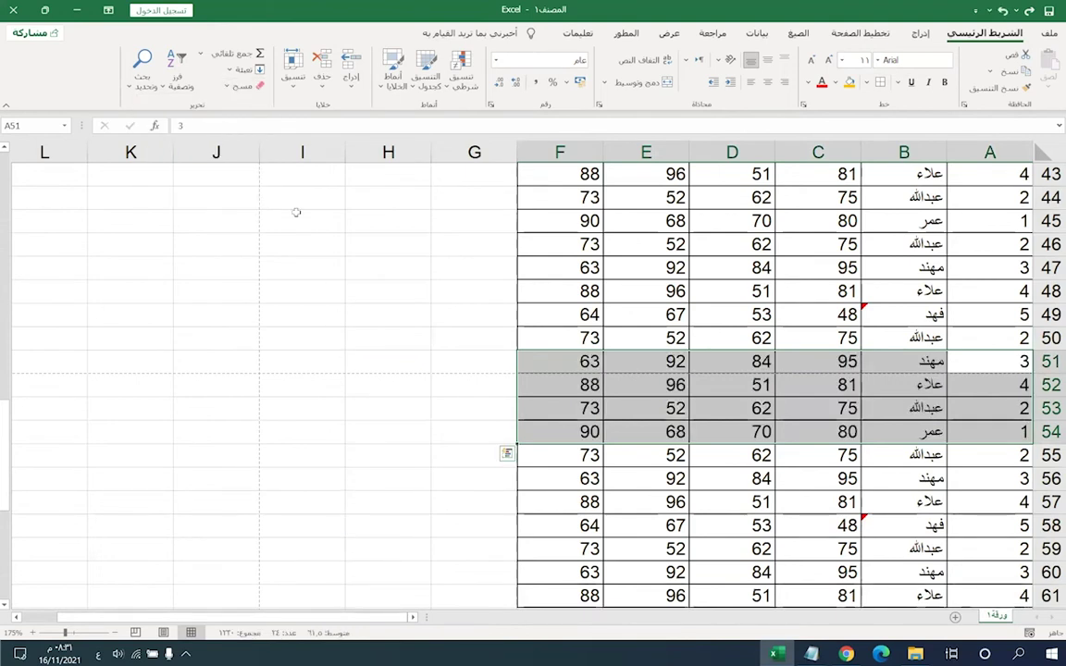
pyautogui.click(232, 86)
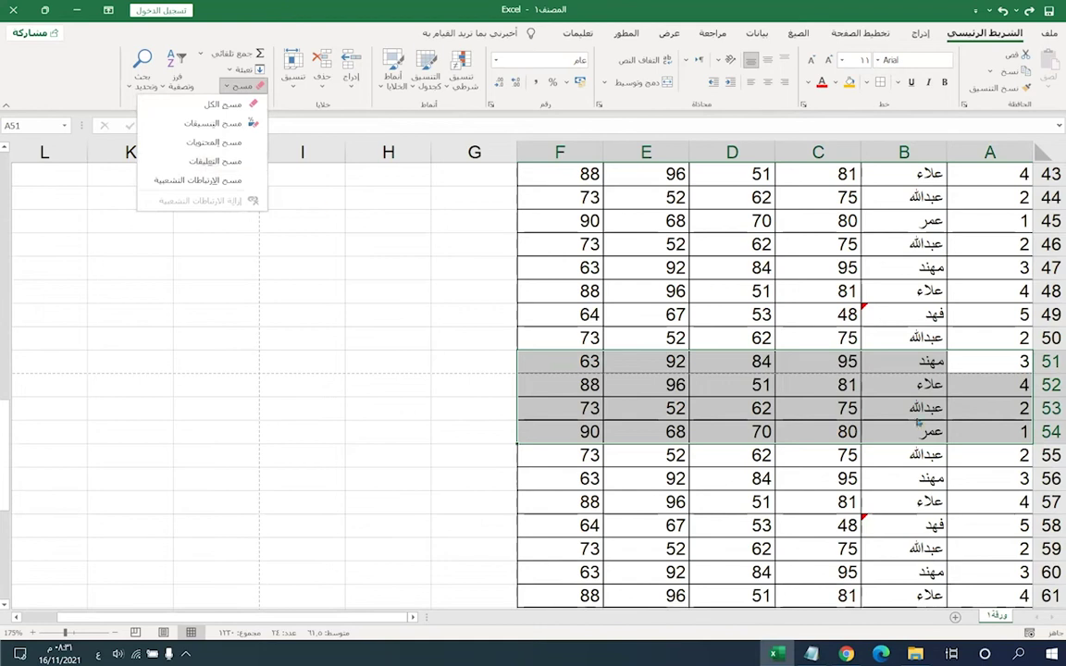
pyautogui.click(888, 317)
# - Remove the comment from cell B49 with Clear Comments
pyautogui.click(889, 318)
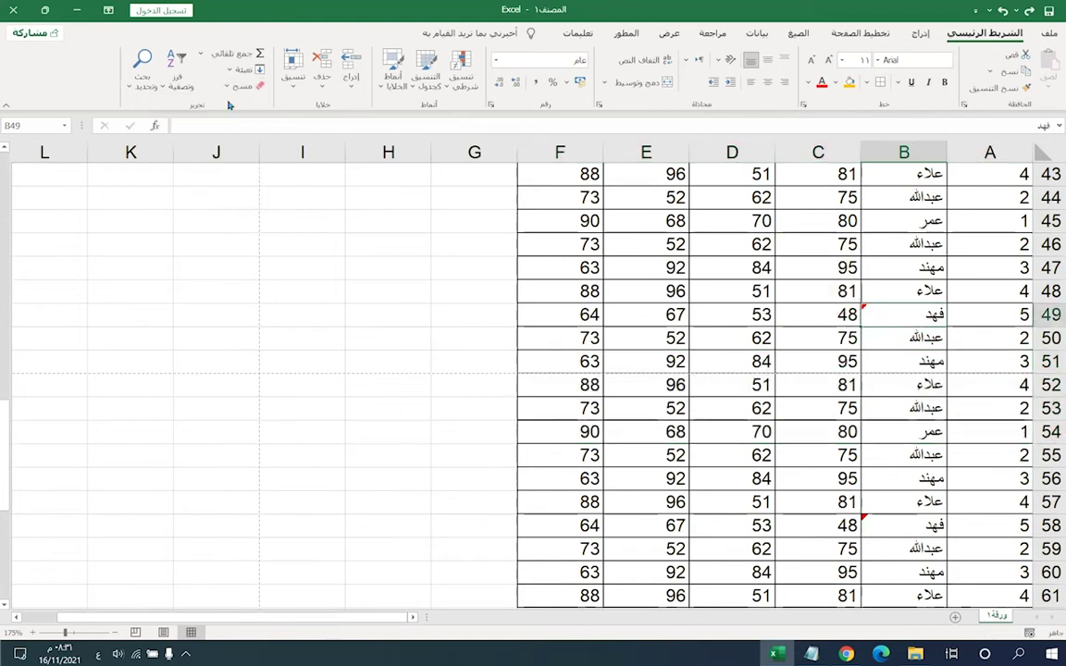
pyautogui.click(232, 86)
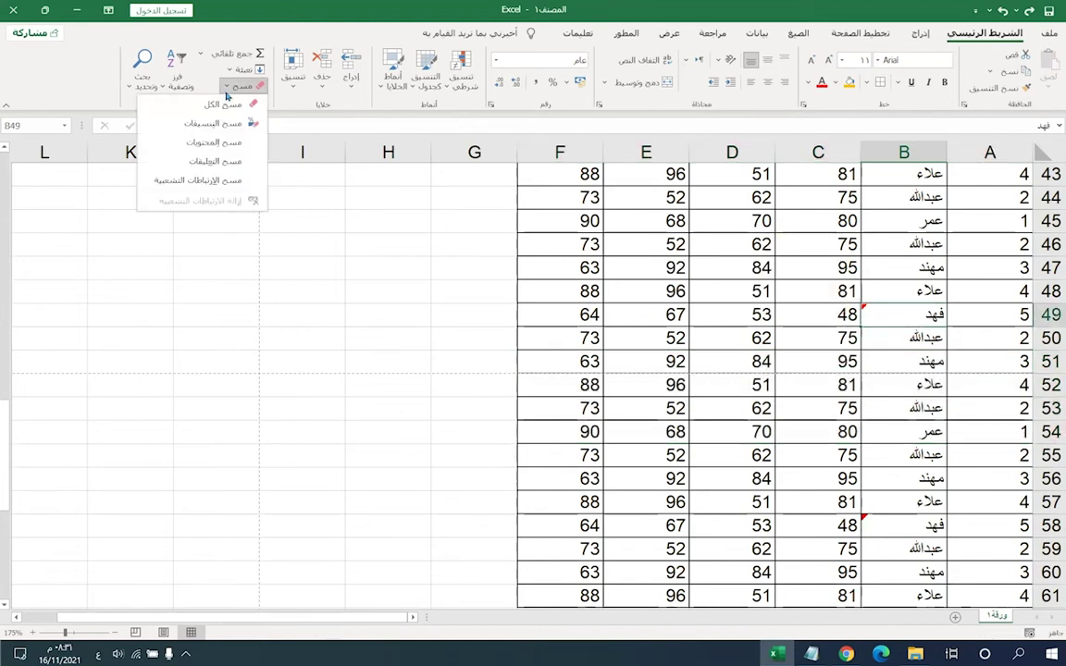
pyautogui.click(212, 162)
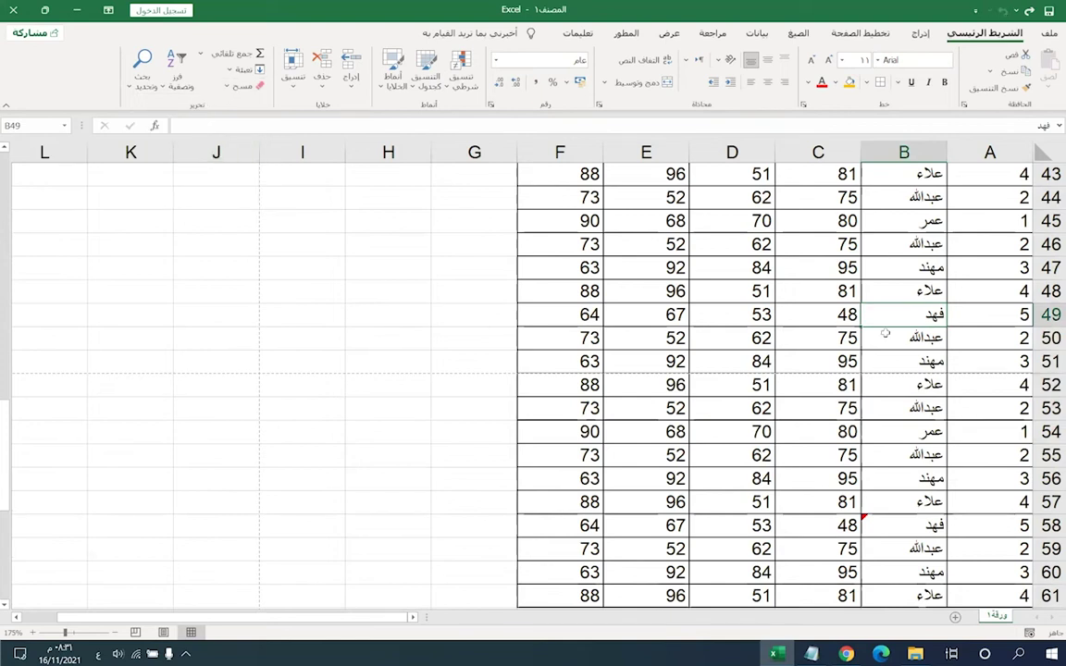
pyautogui.click(231, 87)
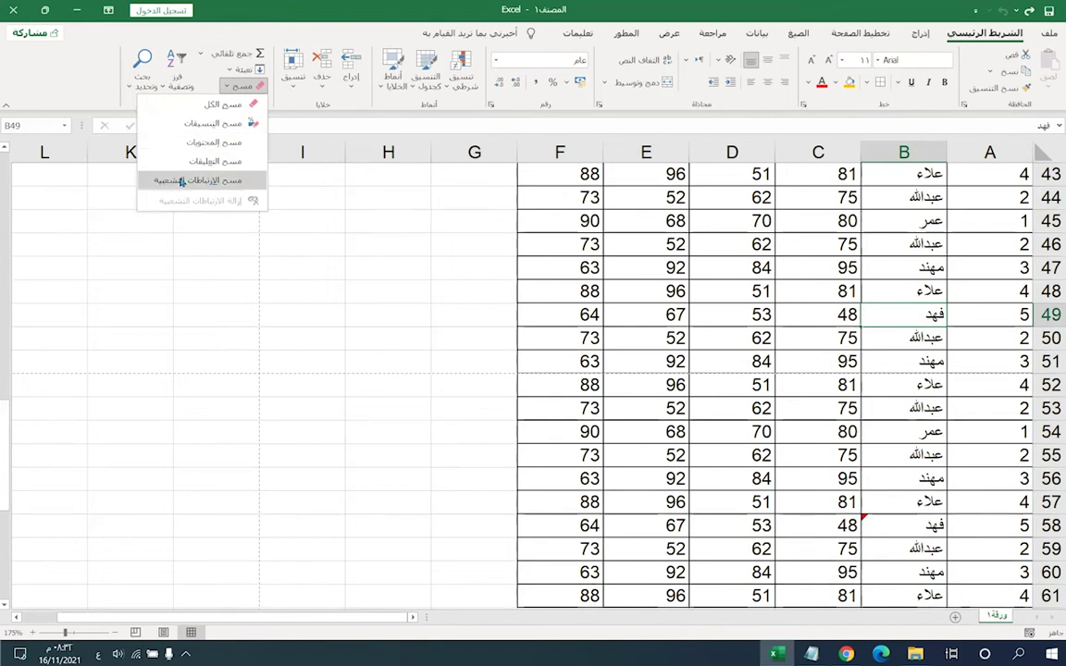
pyautogui.click(714, 370)
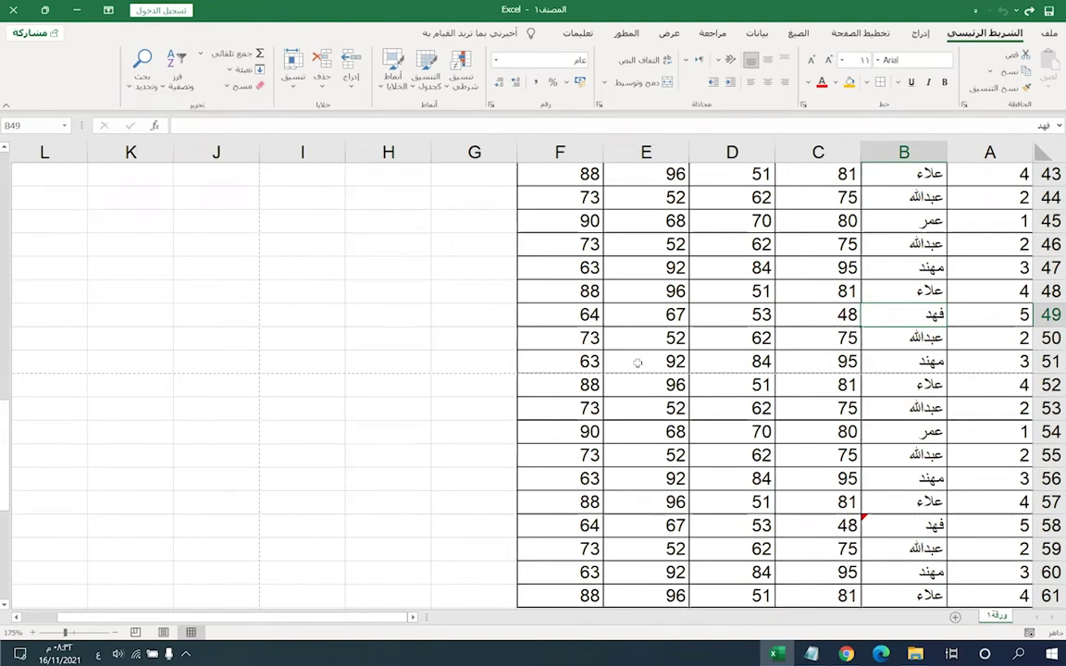
# - Enter 'معهد الخوارزمي للتدريب' in cell H4 at the top of the sheet
pyautogui.click(712, 363)
pyautogui.scroll(4, 730, 432)
pyautogui.scroll(10, 730, 432)
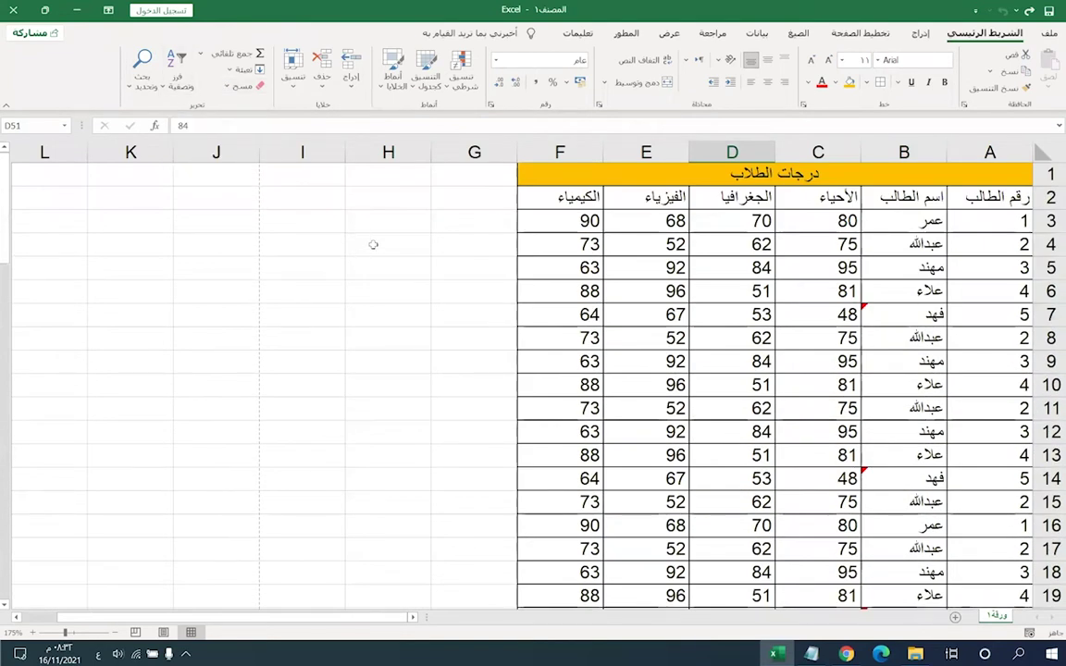
pyautogui.click(836, 342)
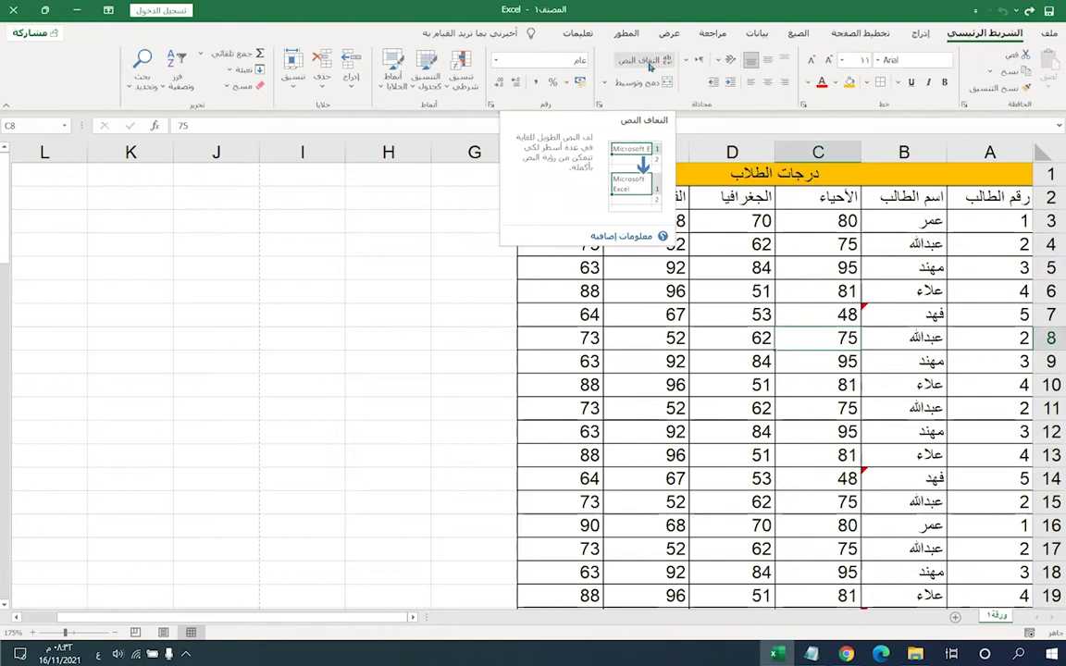
pyautogui.click(453, 339)
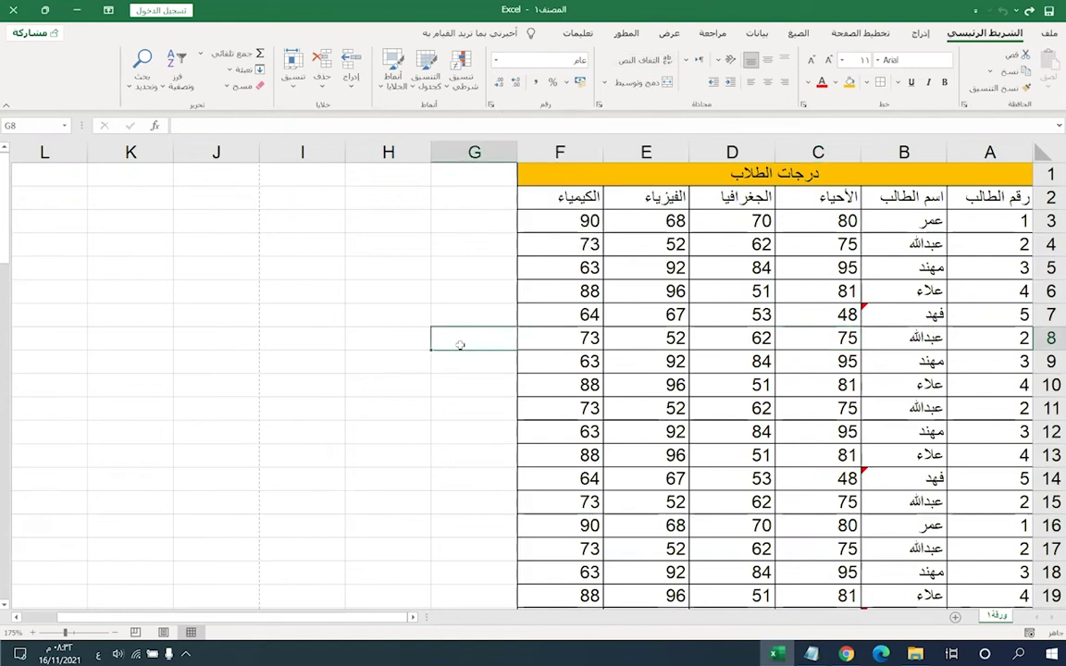
pyautogui.click(352, 244)
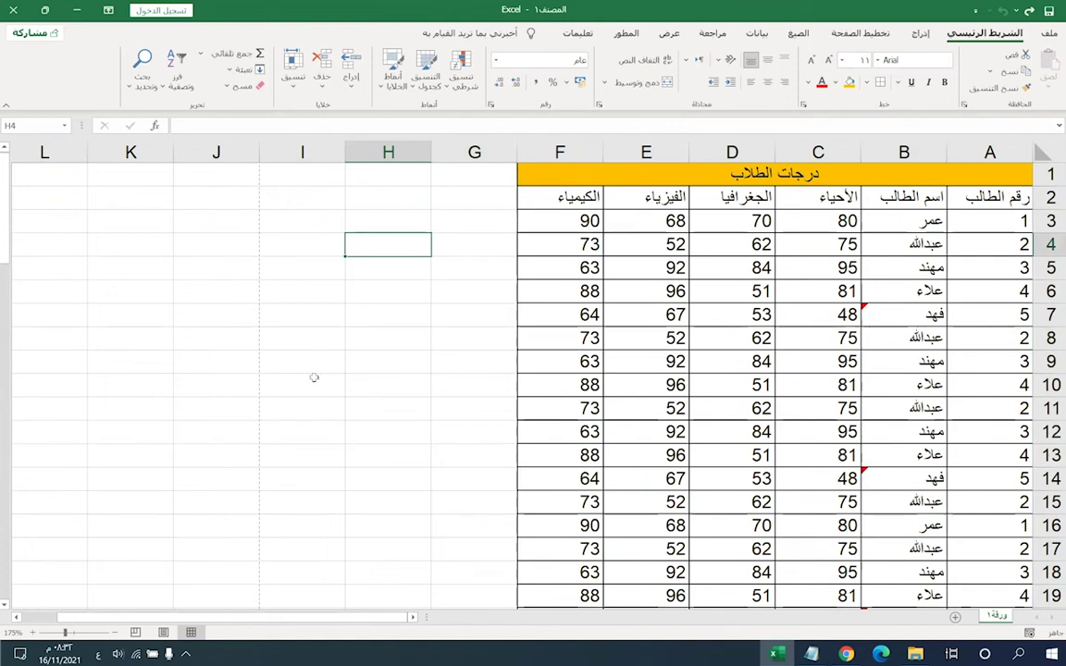
pyautogui.press('Down')
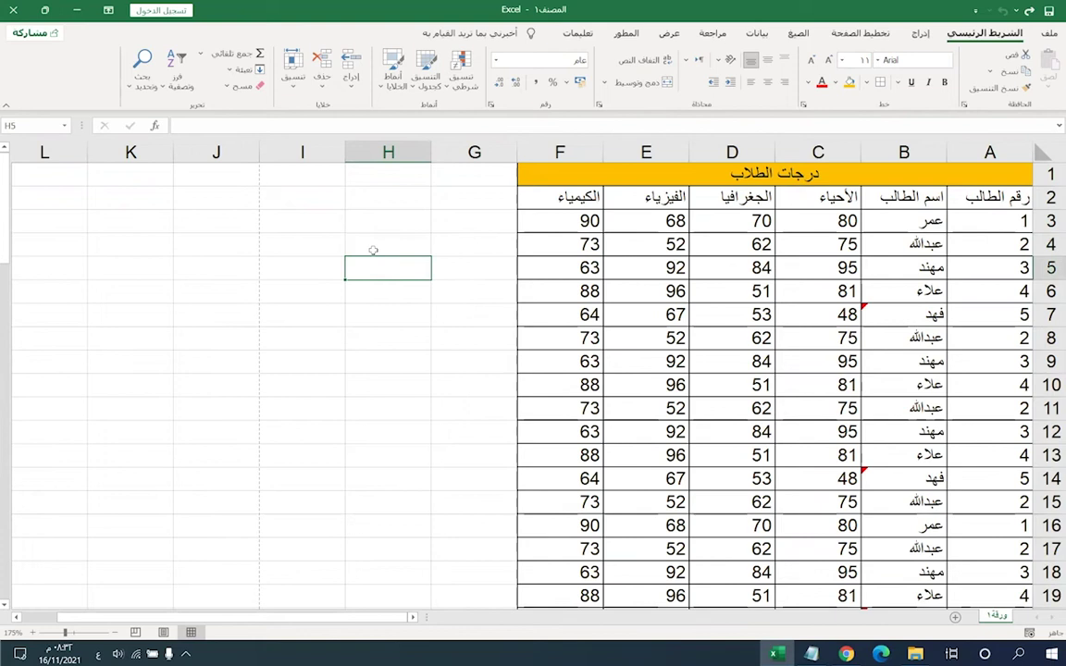
pyautogui.click(374, 246)
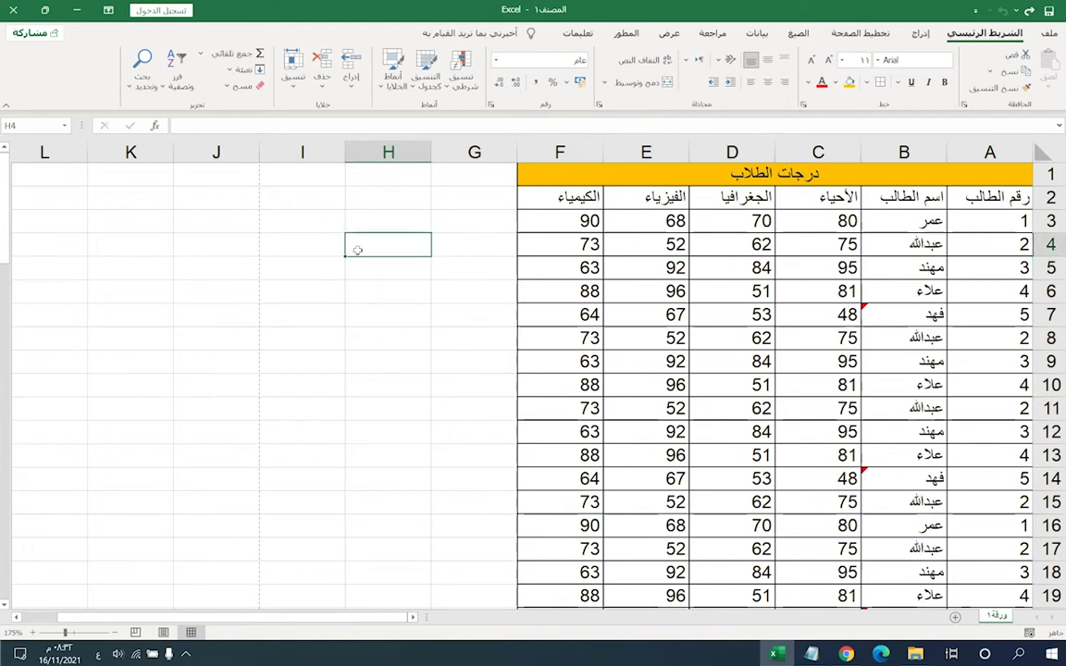
pyautogui.write('معهد الخوارز')
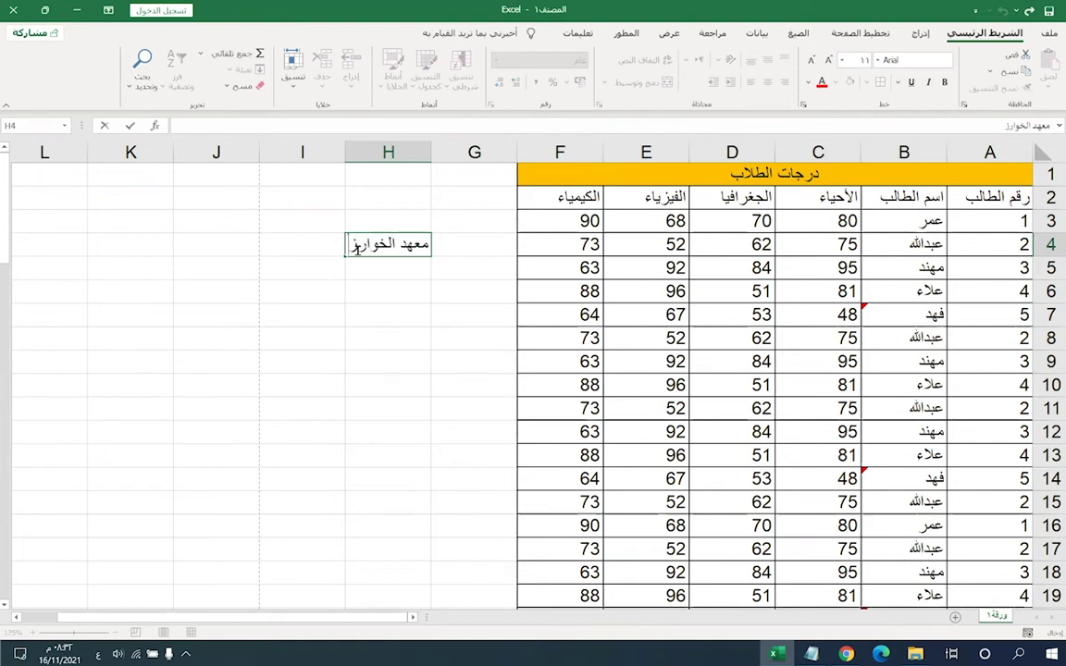
pyautogui.write('مي للتدريب')
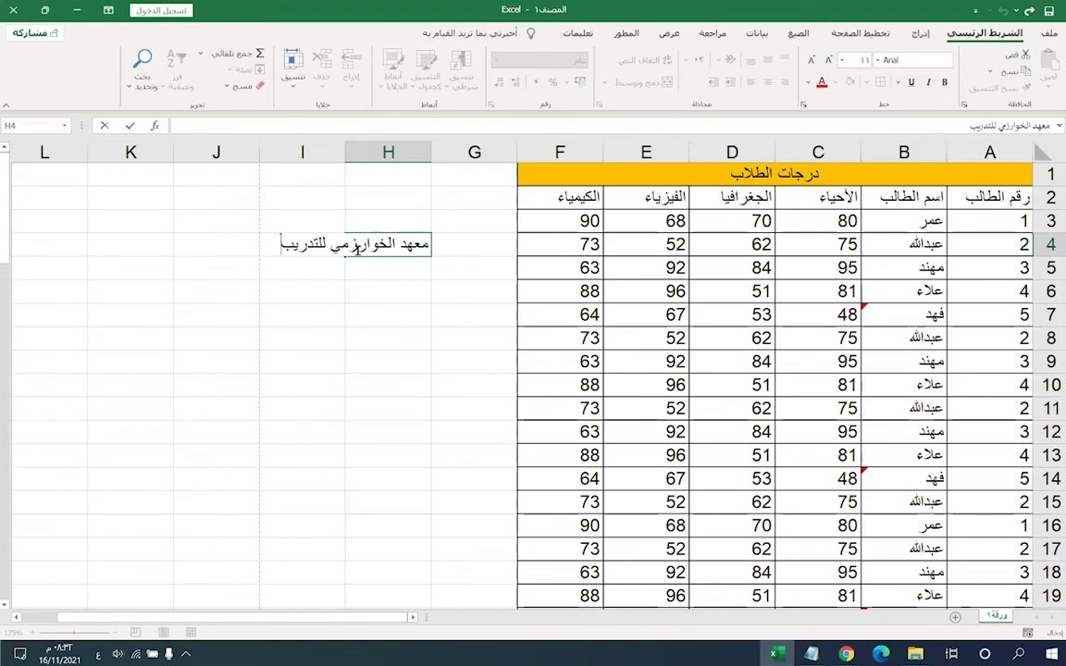
pyautogui.press('Return')
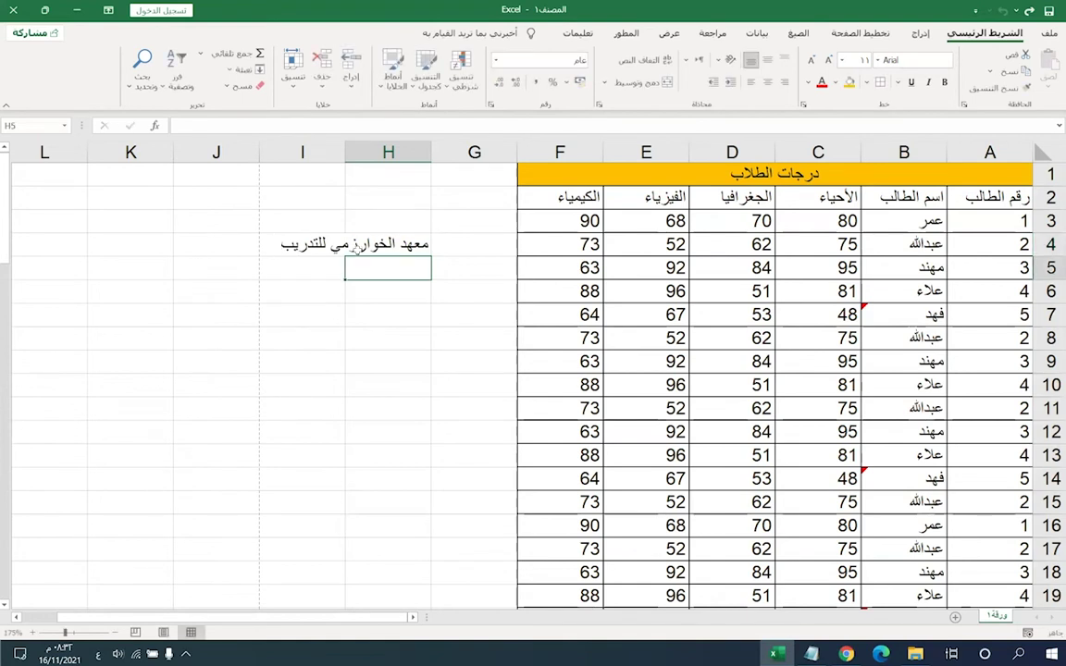
# - Type a person's full name into cell I4, fixing stray characters, then reselect H4
pyautogui.click(354, 250)
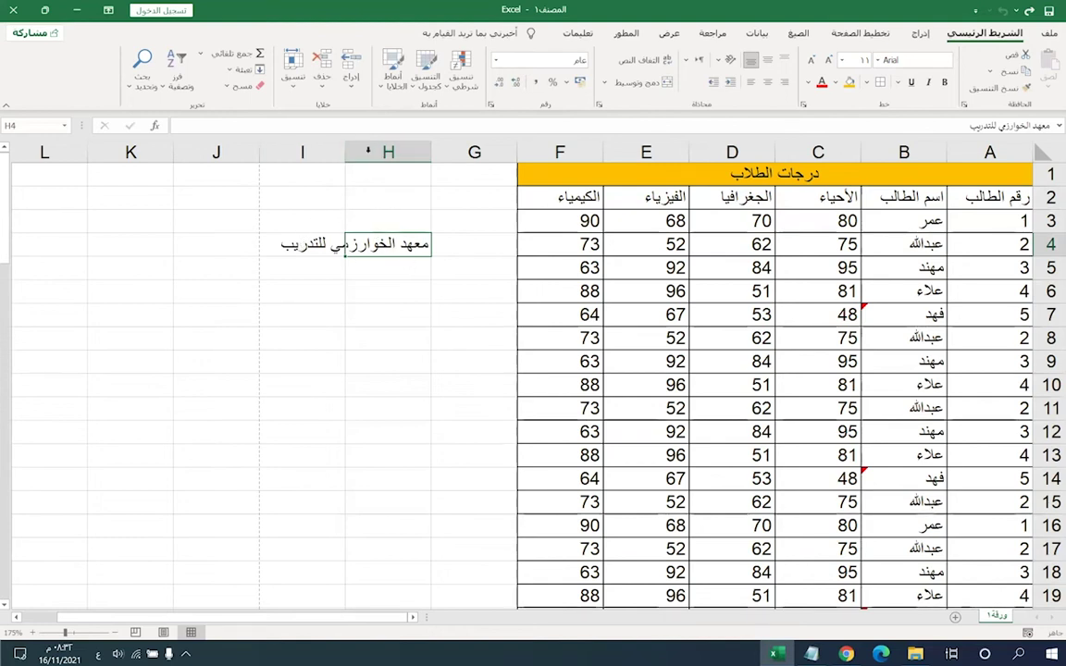
pyautogui.click(270, 248)
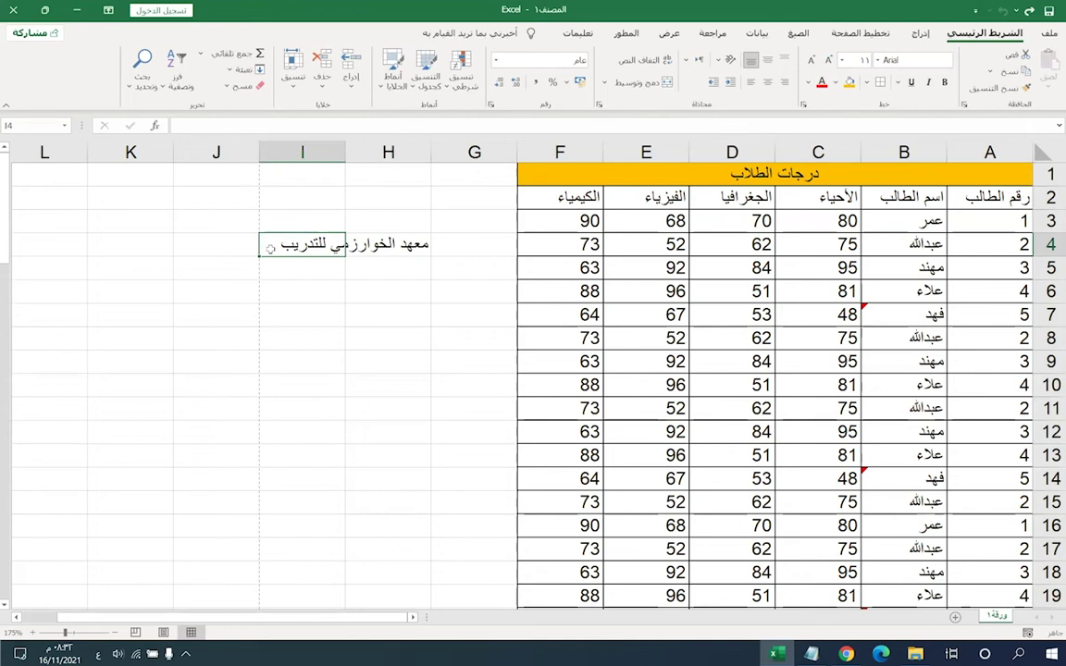
pyautogui.write('يشوشيو')
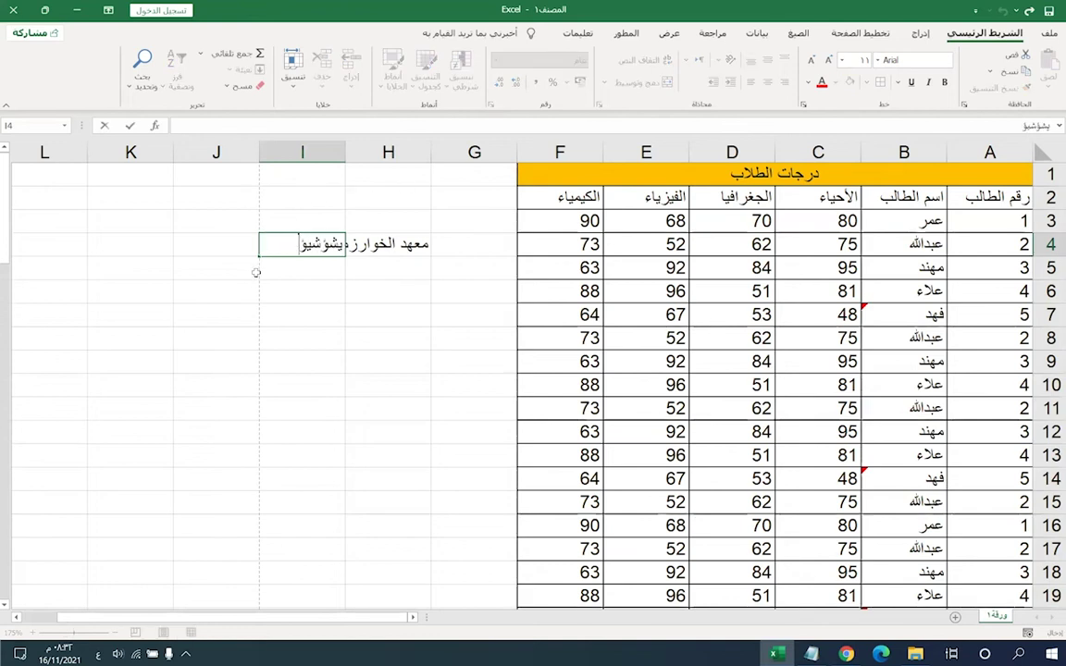
pyautogui.press('BackSpace')
pyautogui.press('BackSpace')
pyautogui.press('BackSpace')
pyautogui.press('BackSpace')
pyautogui.press('BackSpace')
pyautogui.press('BackSpace')
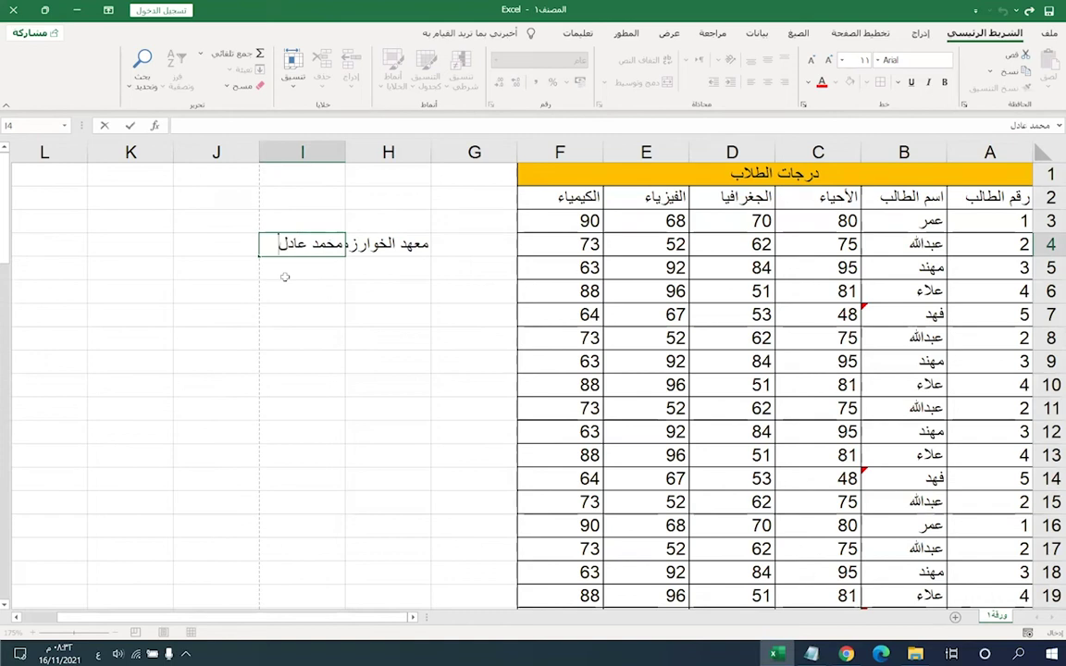
pyautogui.click(285, 276)
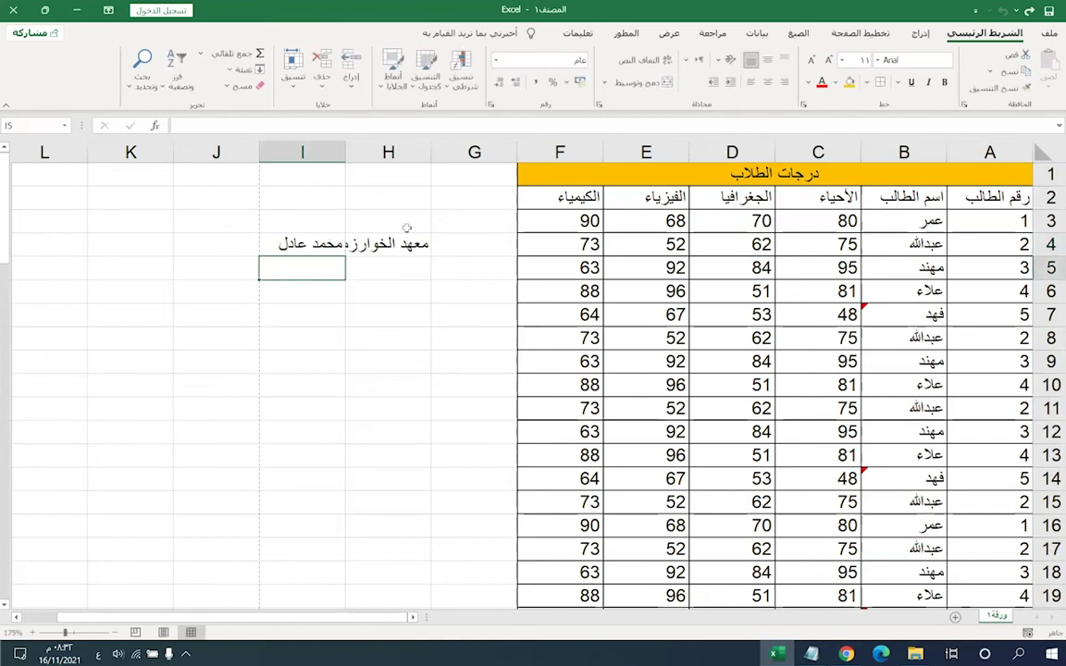
pyautogui.click(380, 248)
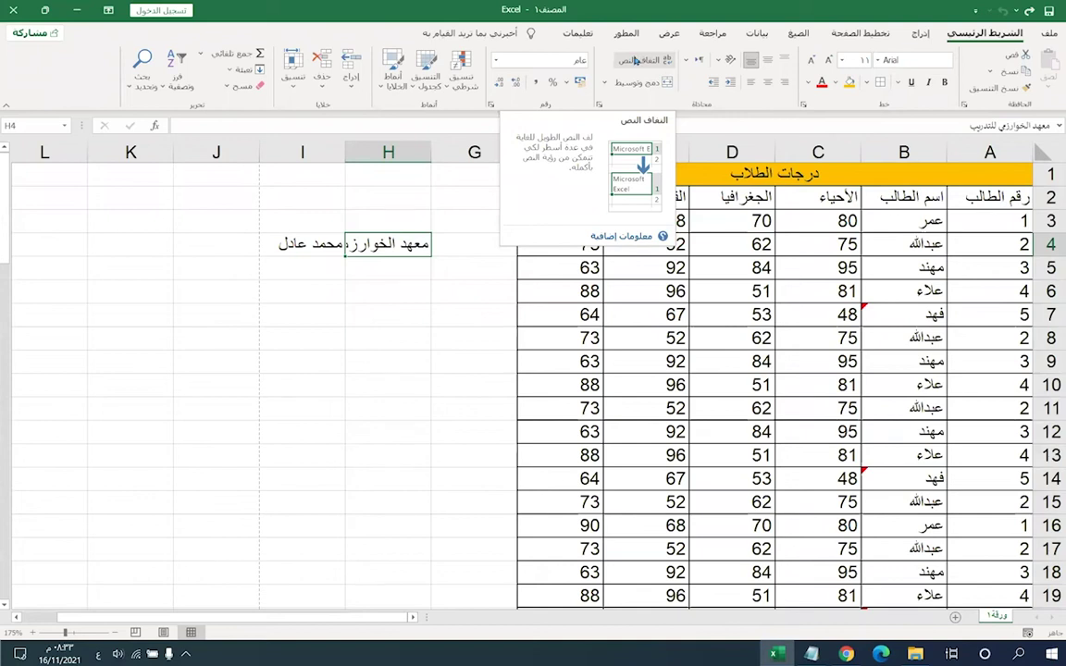
# - Apply Wrap Text to H4, then undo it so the institute name stays on one line
pyautogui.click(636, 60)
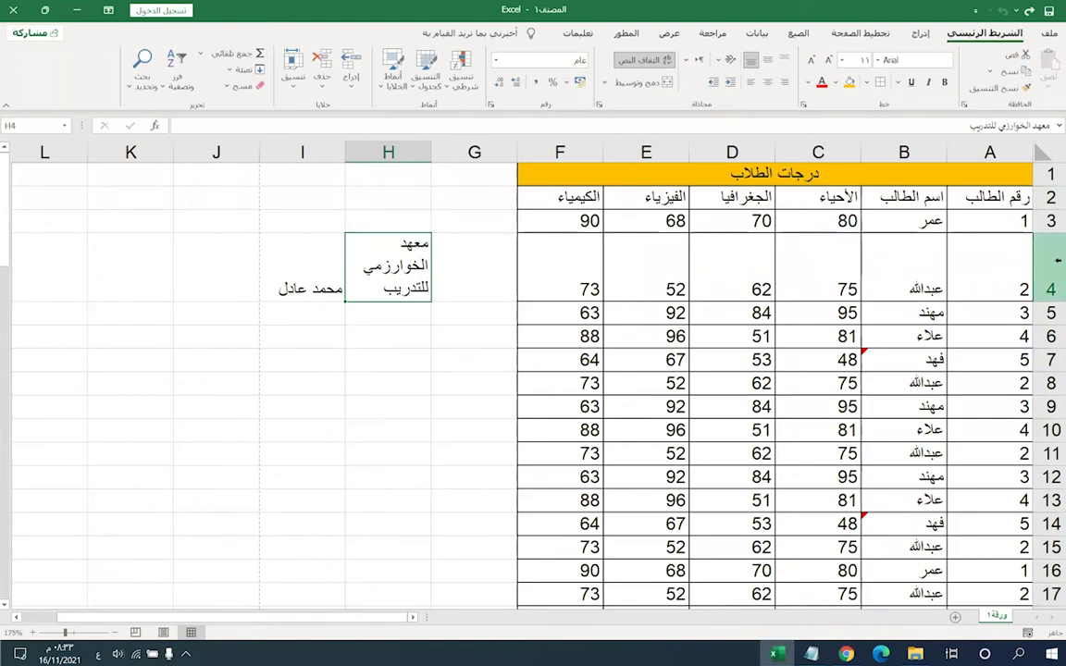
pyautogui.moveTo(551, 289); pyautogui.dragTo(972, 277)
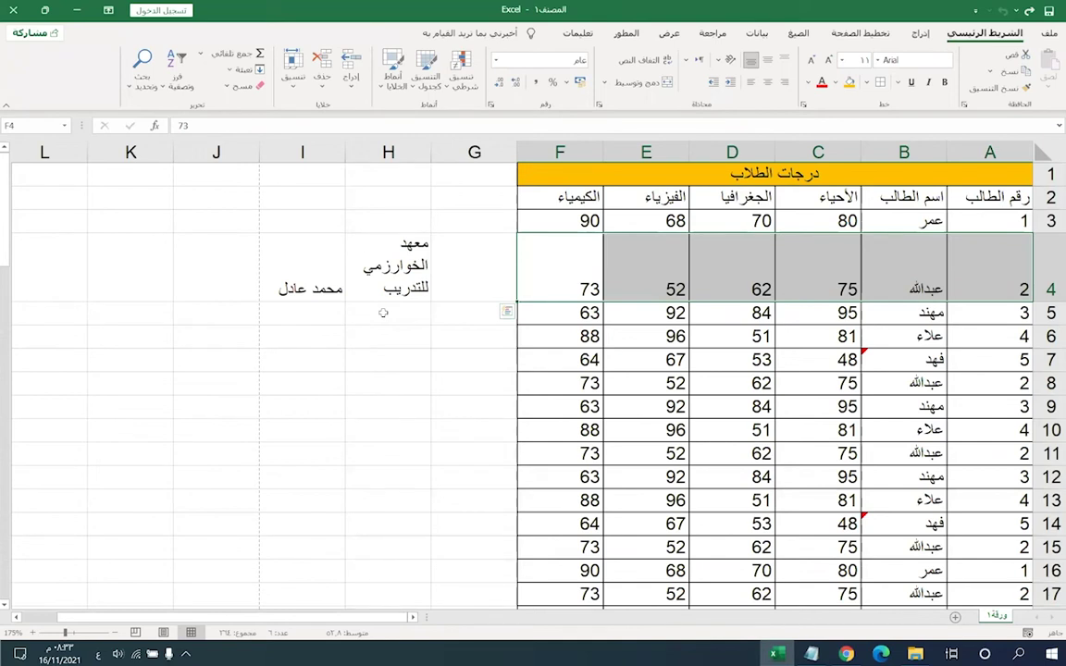
pyautogui.hotkey('ctrl', 'z')
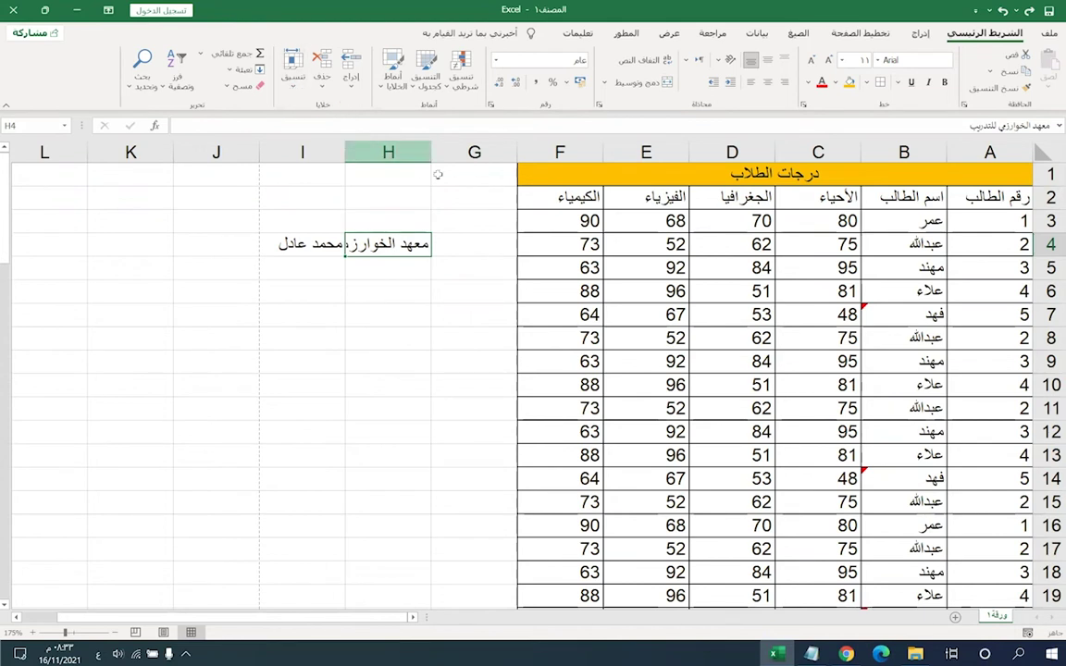
# - Select the entire column H and open the Home > Format cell-size dropdown
pyautogui.click(290, 78)
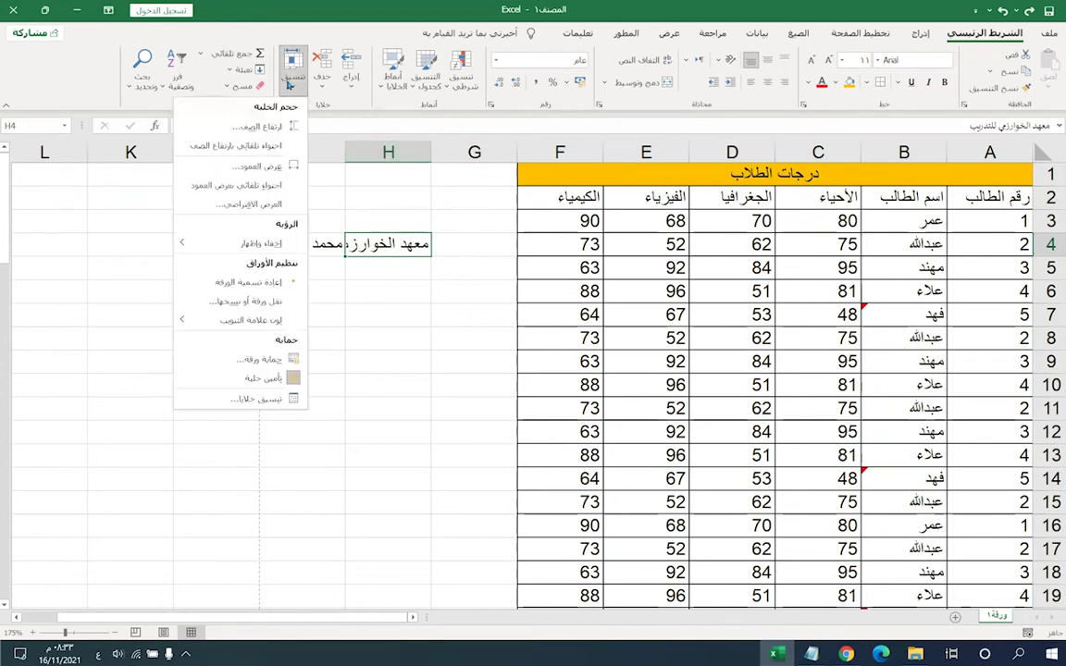
pyautogui.press('Escape')
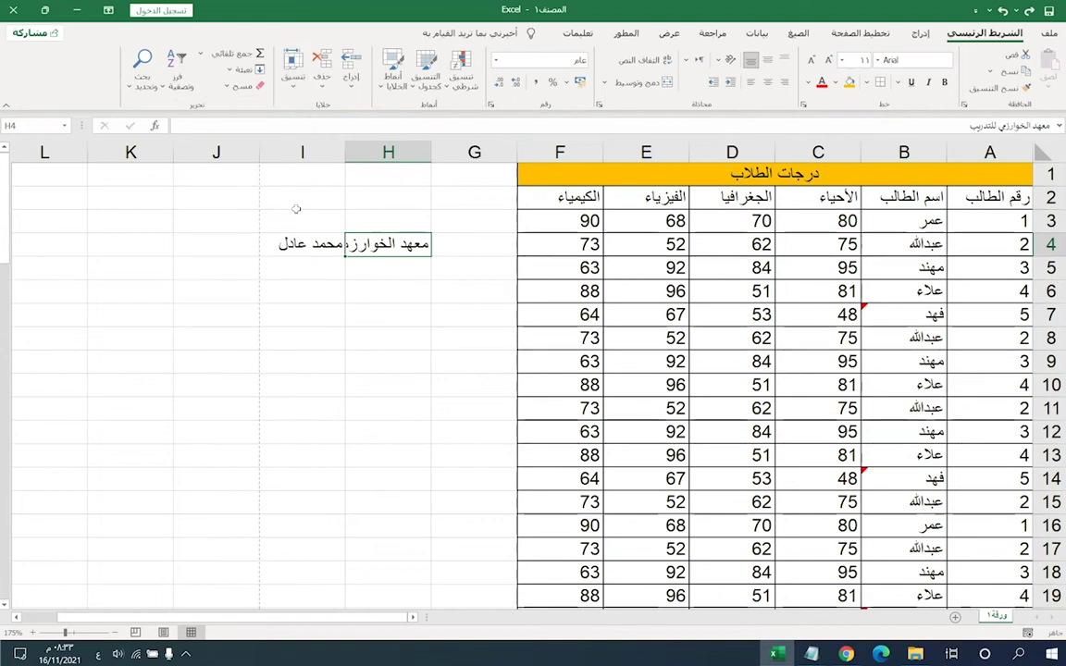
pyautogui.click(384, 199)
pyautogui.click(395, 374)
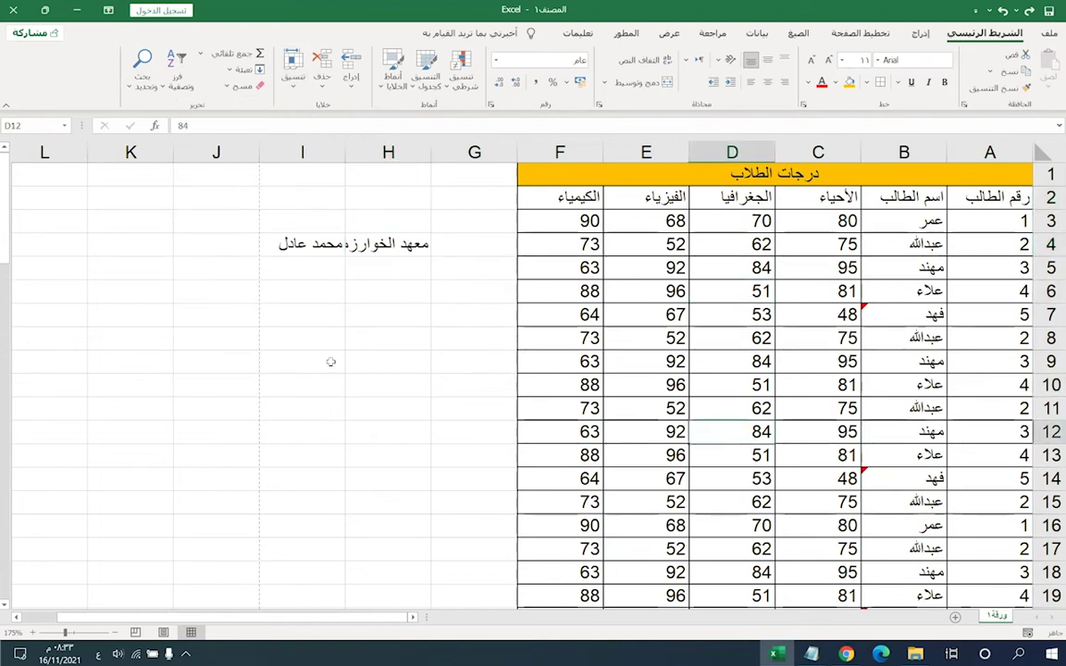
pyautogui.click(351, 200)
pyautogui.click(296, 200)
pyautogui.click(329, 337)
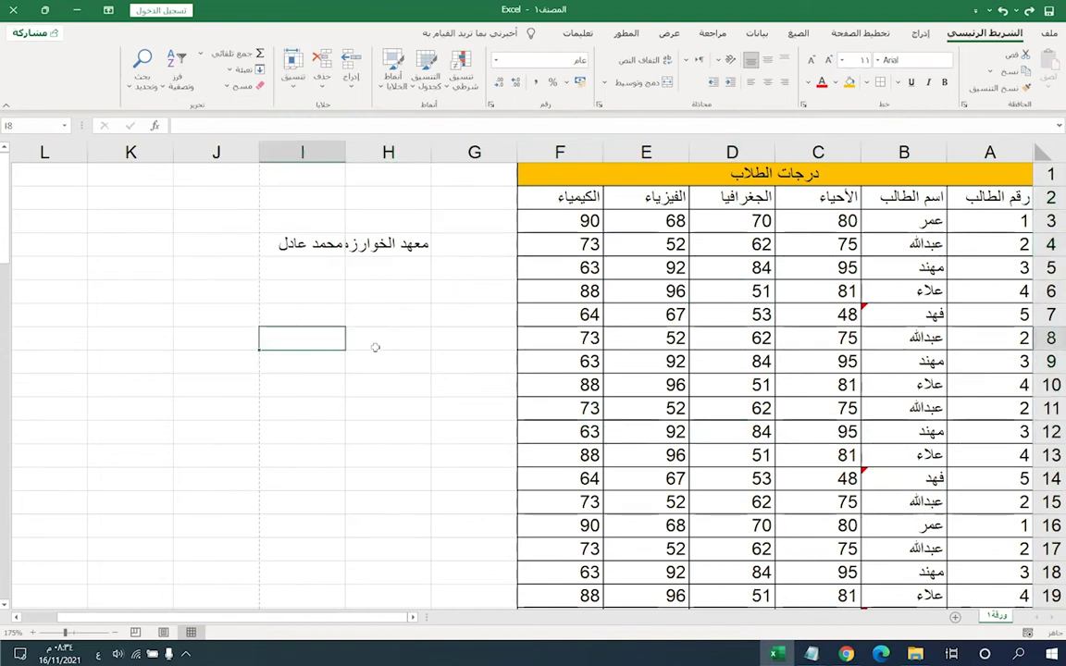
pyautogui.click(379, 340)
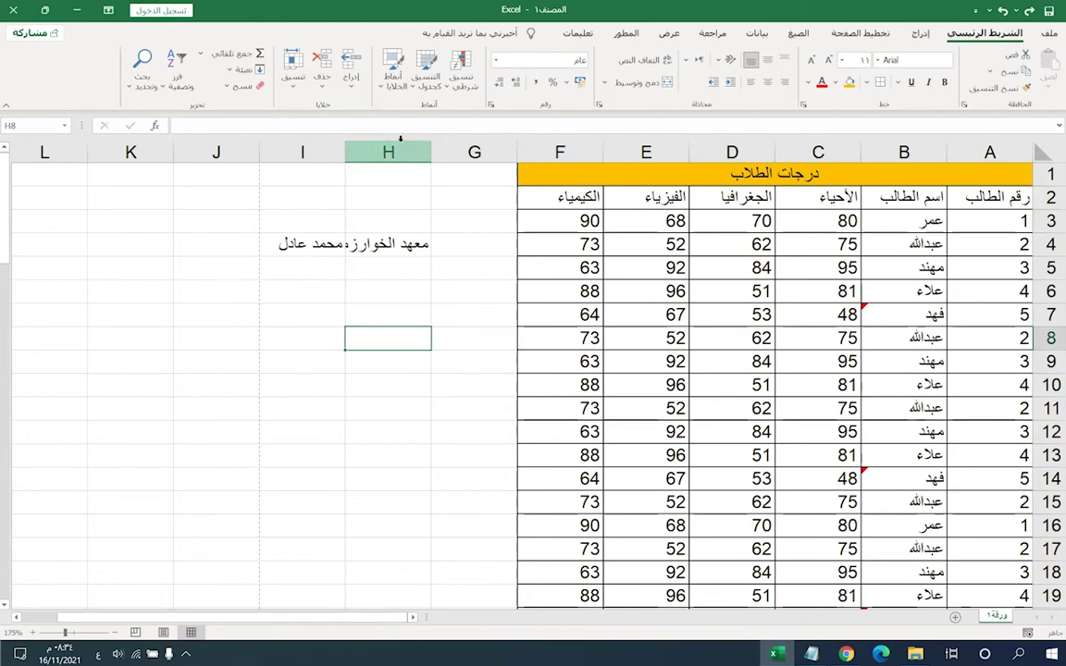
pyautogui.click(389, 153)
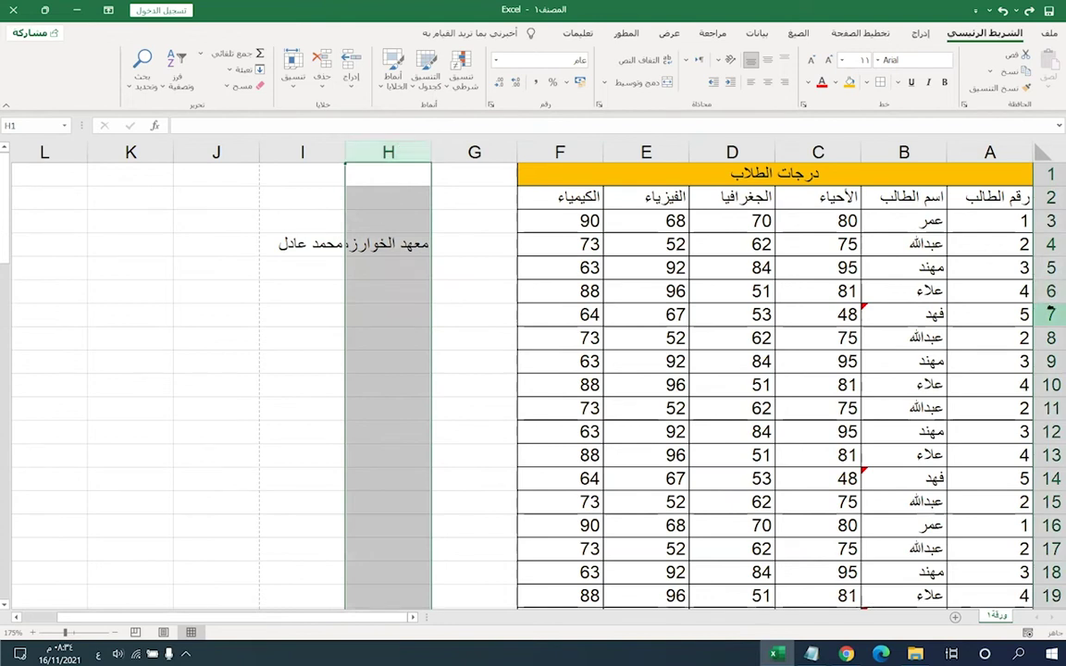
pyautogui.click(1051, 315)
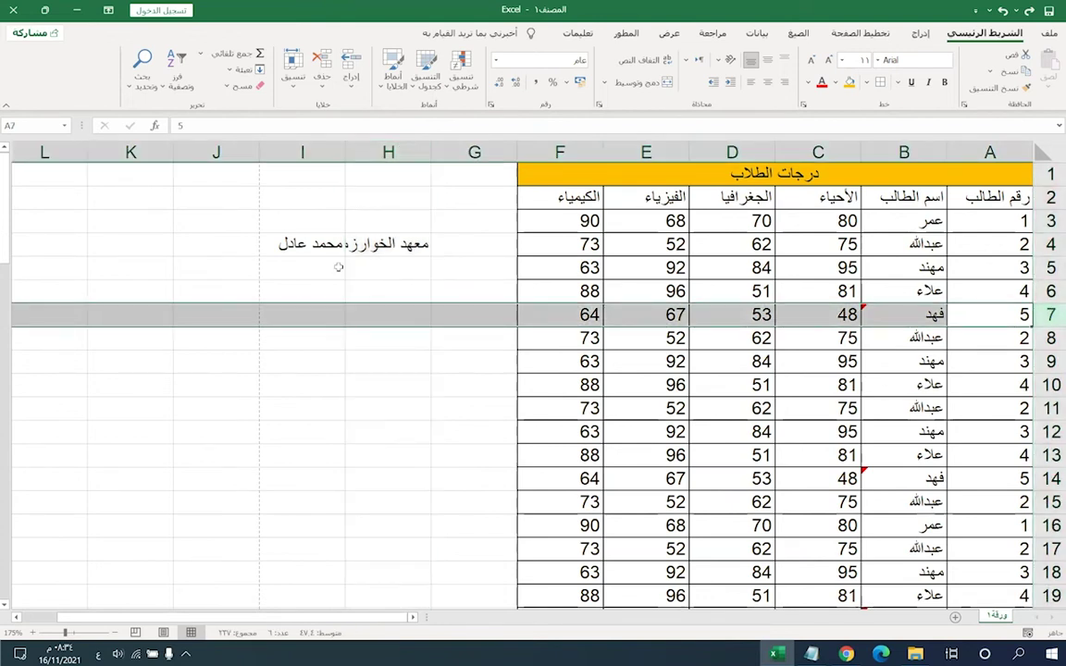
pyautogui.click(388, 152)
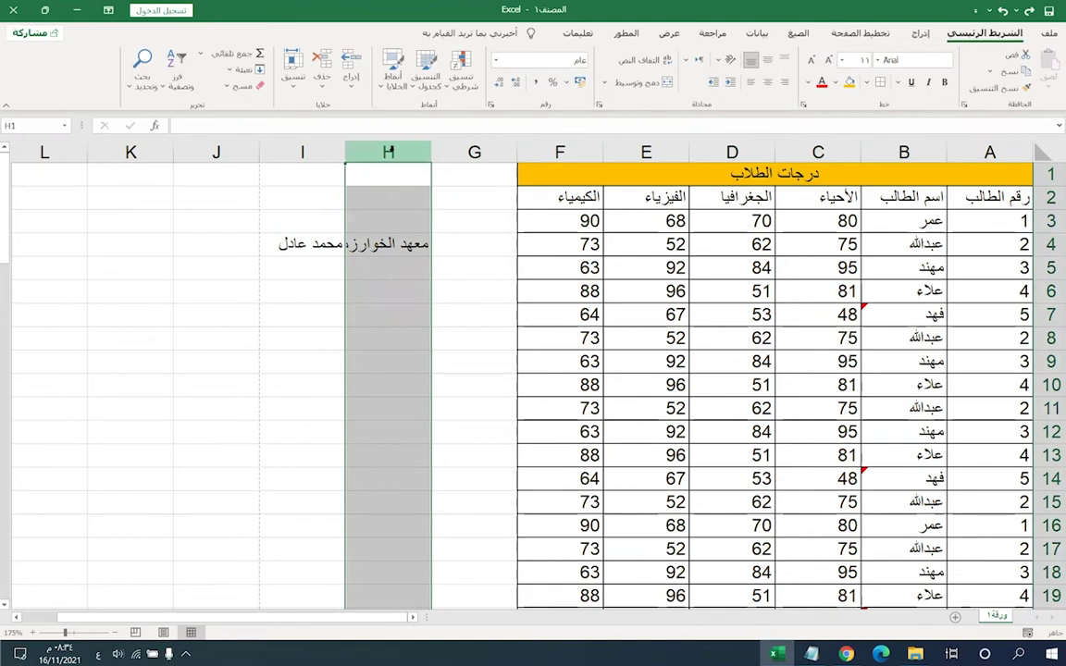
pyautogui.click(295, 79)
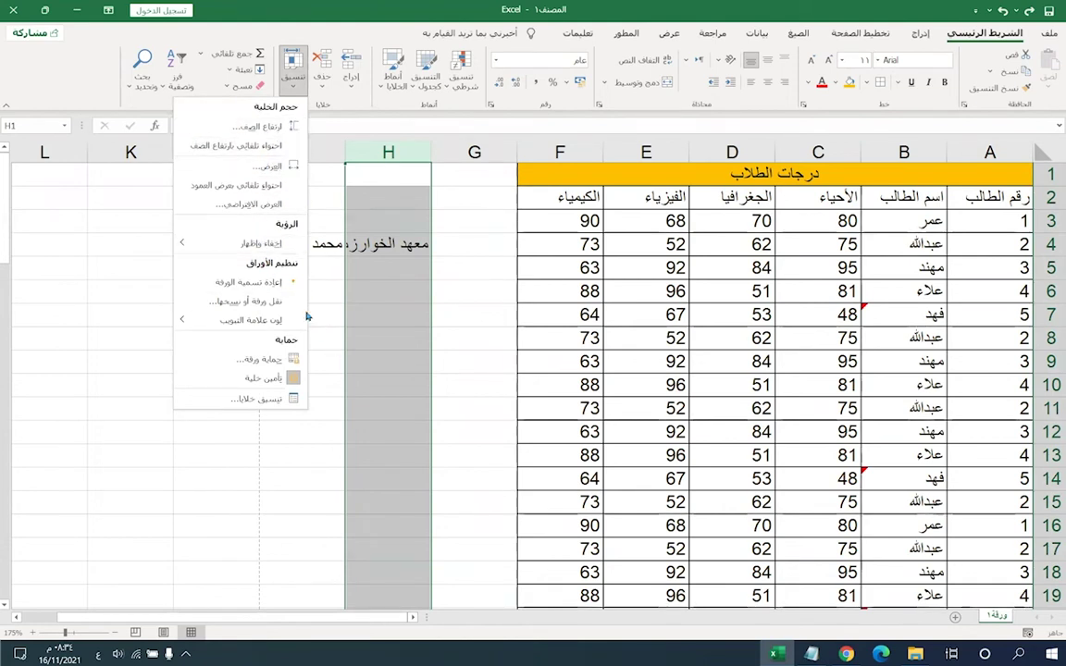
# - Set column H's width to 15, then to 22 so 'معهد الخوارزمي للتدريب' shows fully
pyautogui.click(245, 168)
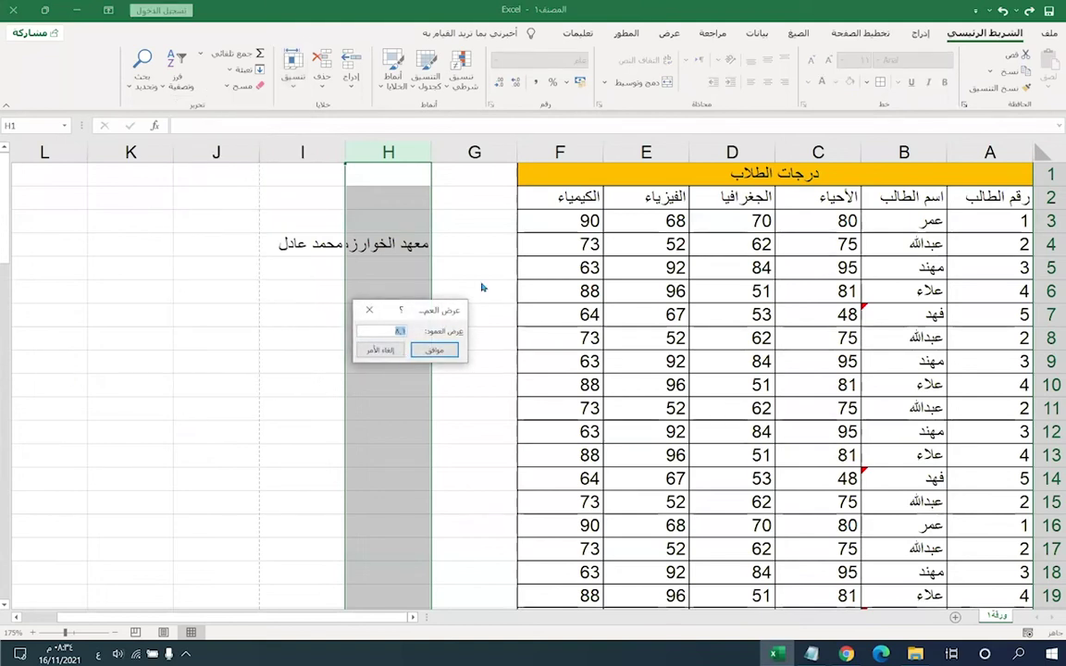
pyautogui.write('15')
pyautogui.press('Return')
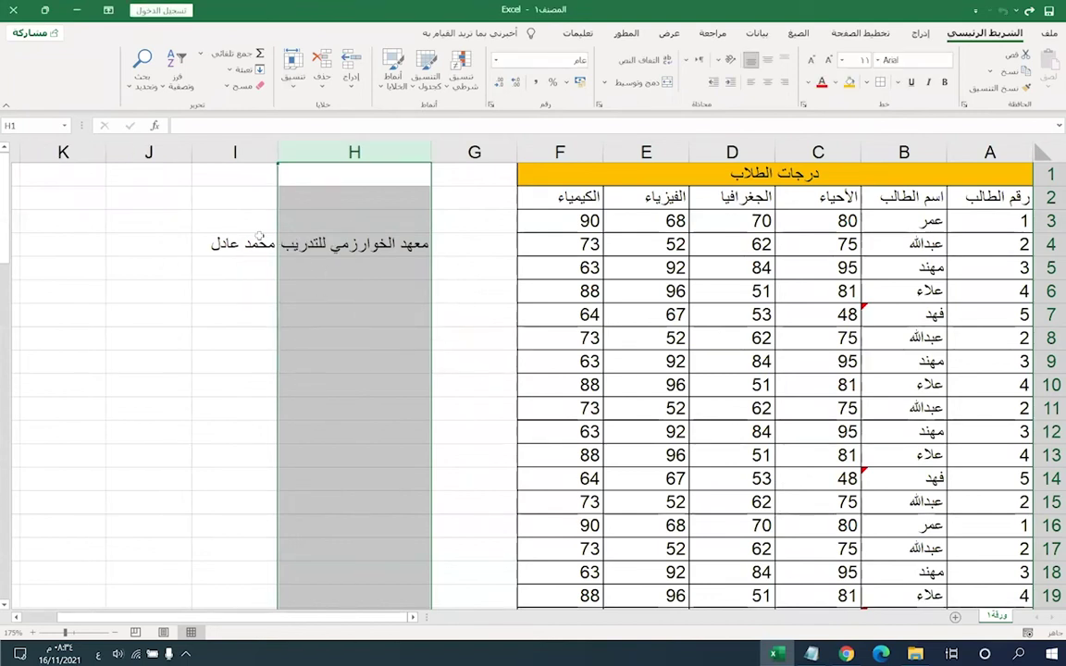
pyautogui.click(292, 72)
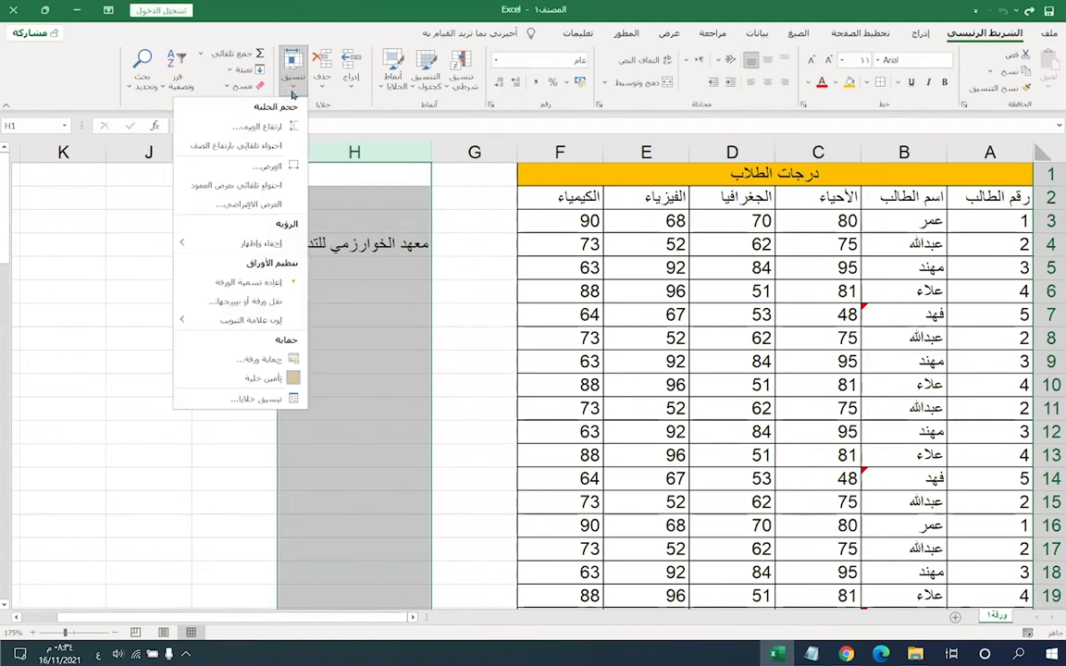
pyautogui.click(260, 176)
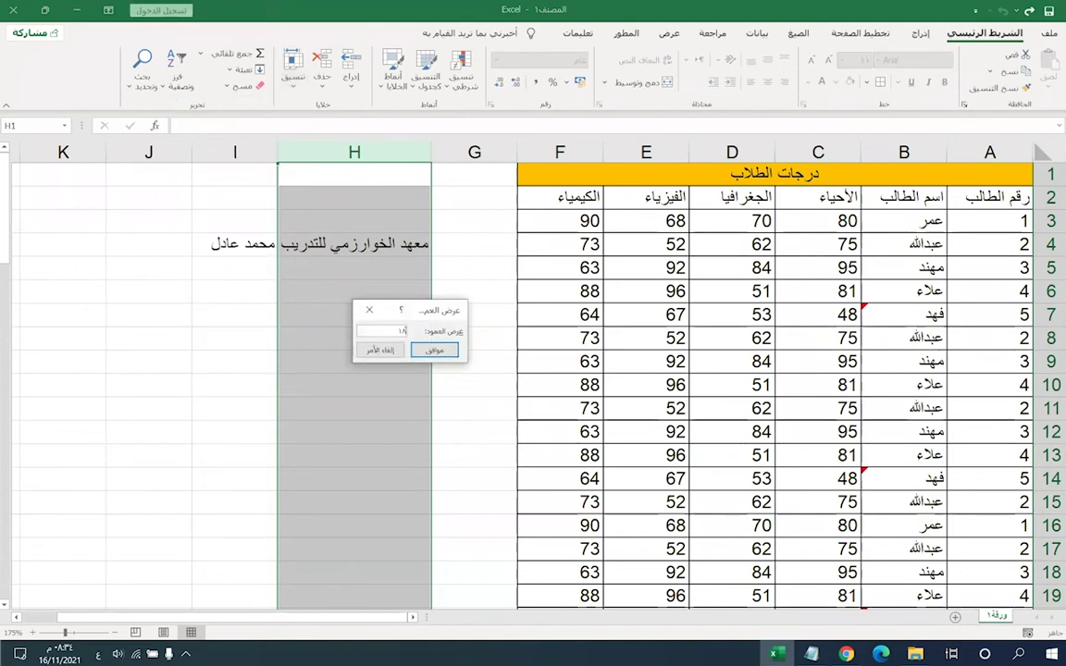
pyautogui.click(435, 350)
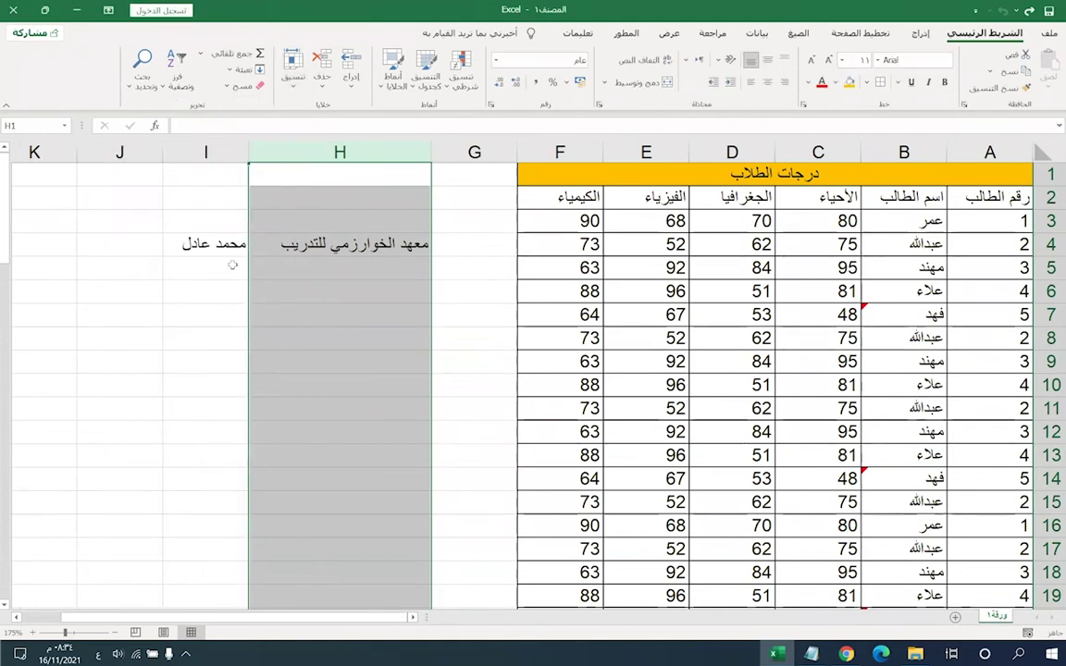
pyautogui.click(292, 72)
pyautogui.click(269, 176)
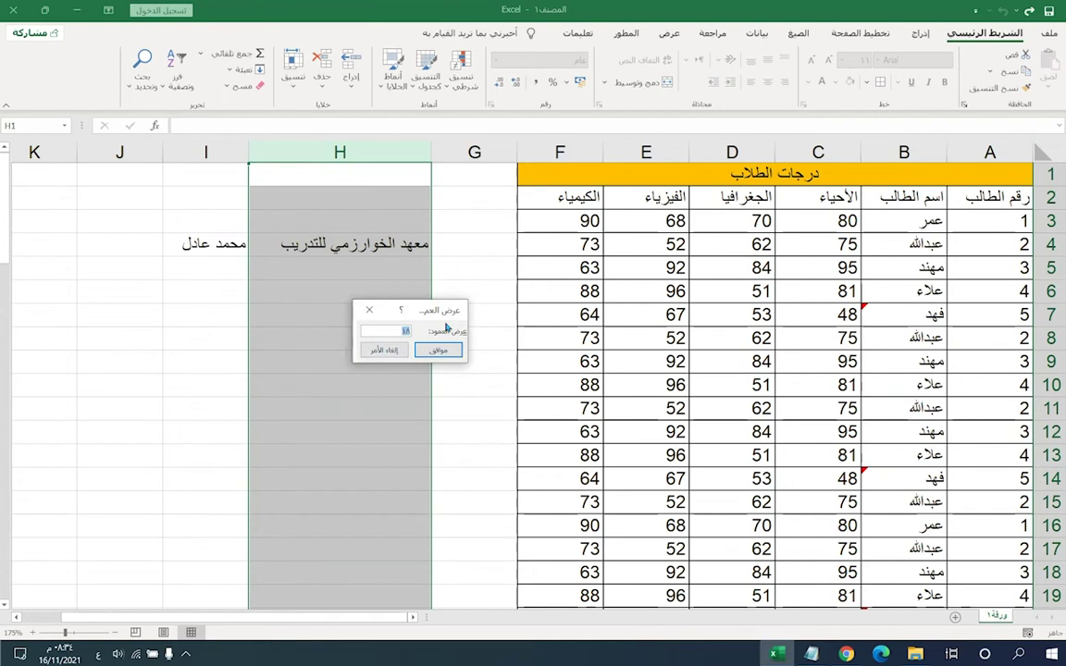
pyautogui.write('22')
pyautogui.press('Return')
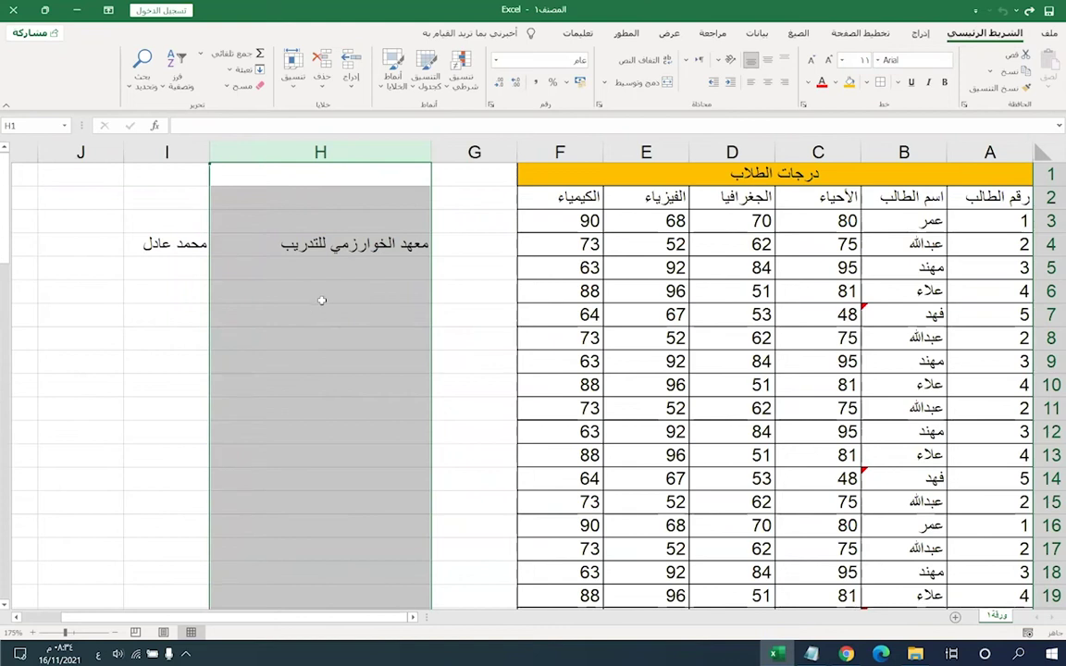
pyautogui.click(322, 300)
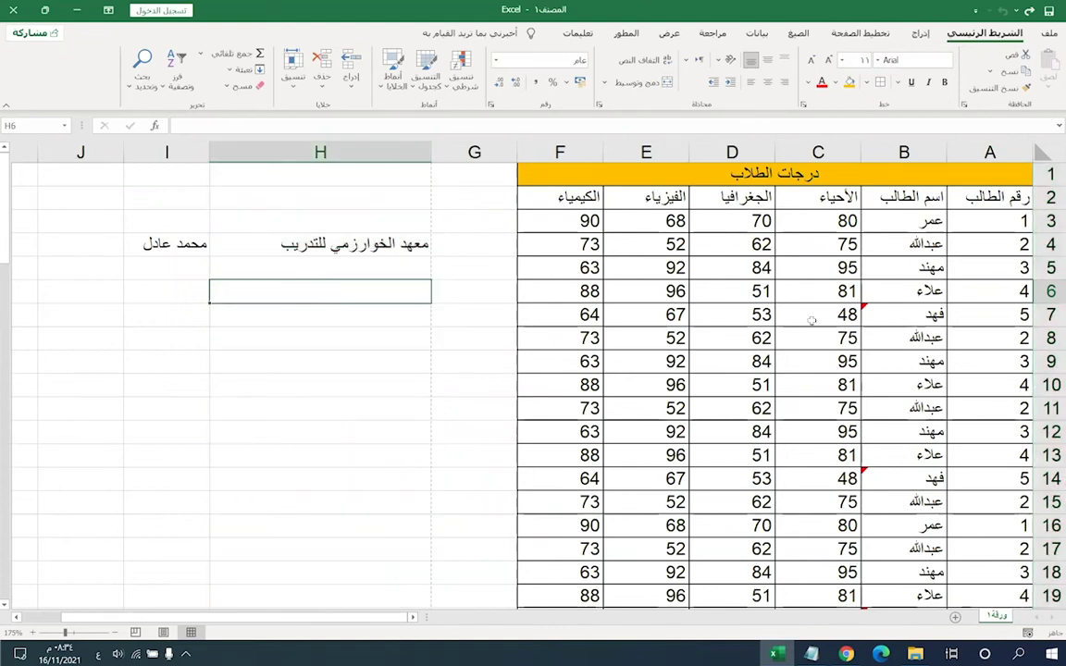
pyautogui.click(1053, 266)
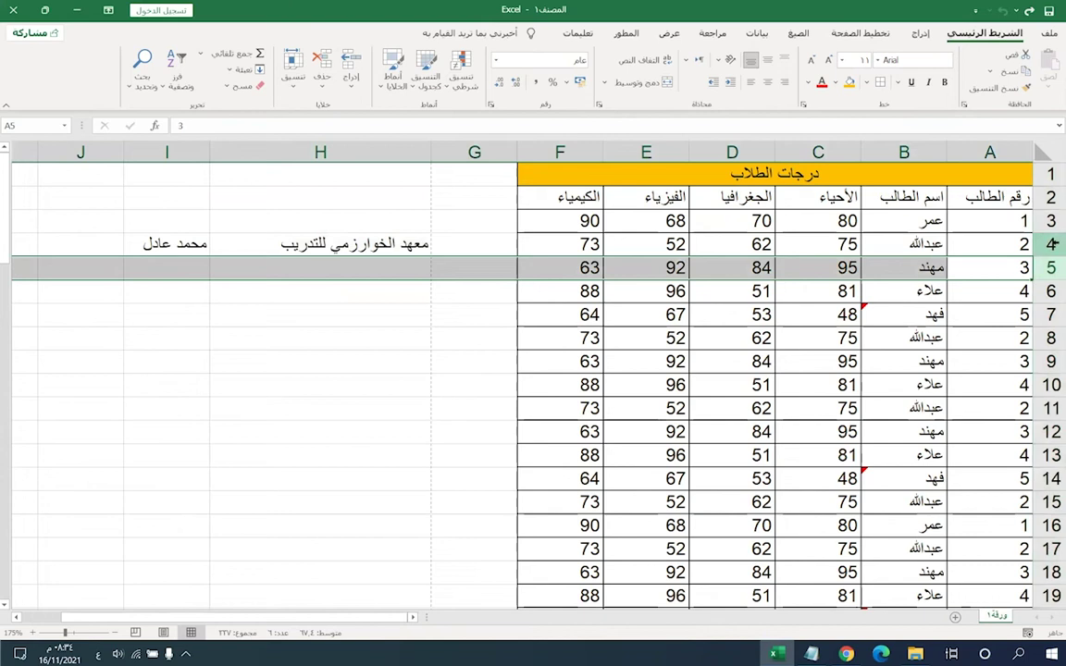
pyautogui.click(1051, 243)
pyautogui.click(295, 79)
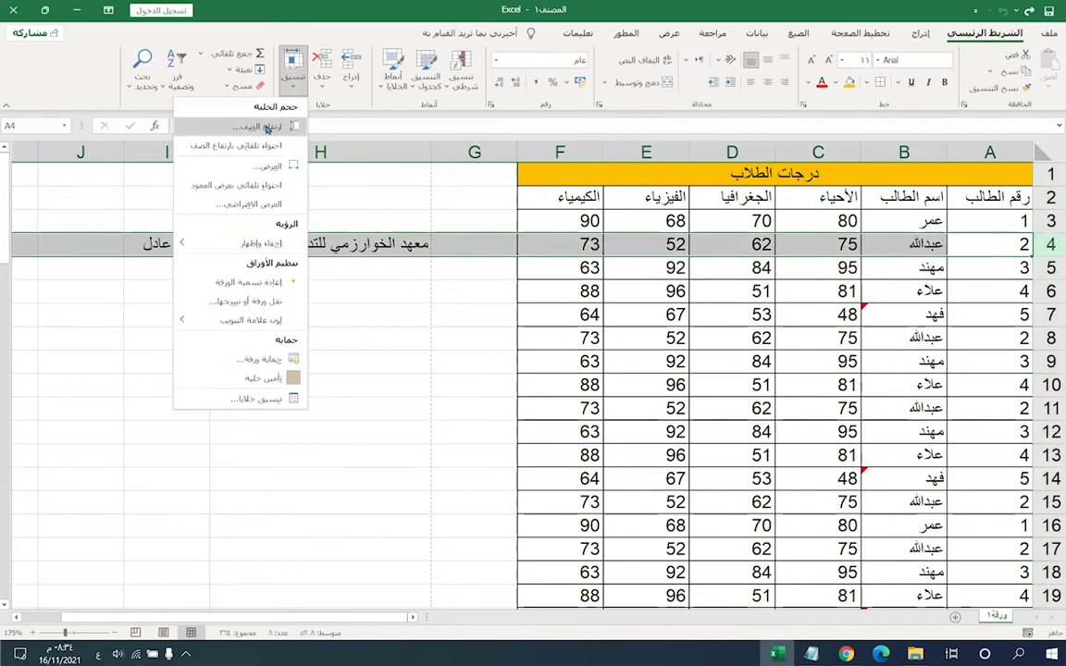
pyautogui.click(245, 114)
pyautogui.write('4')
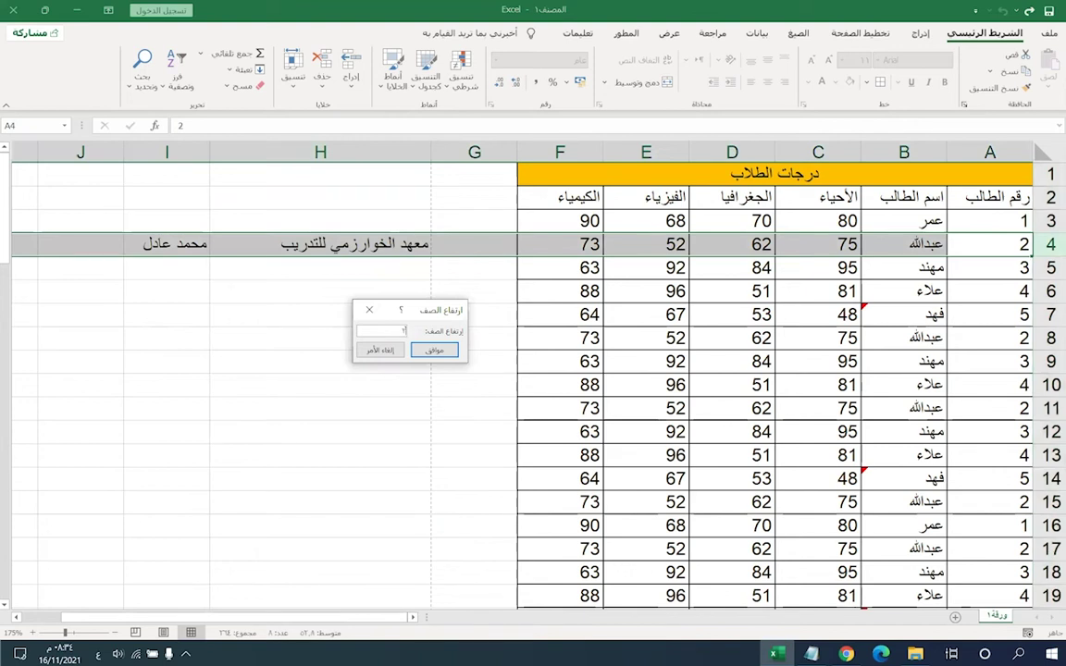
pyautogui.press('Return')
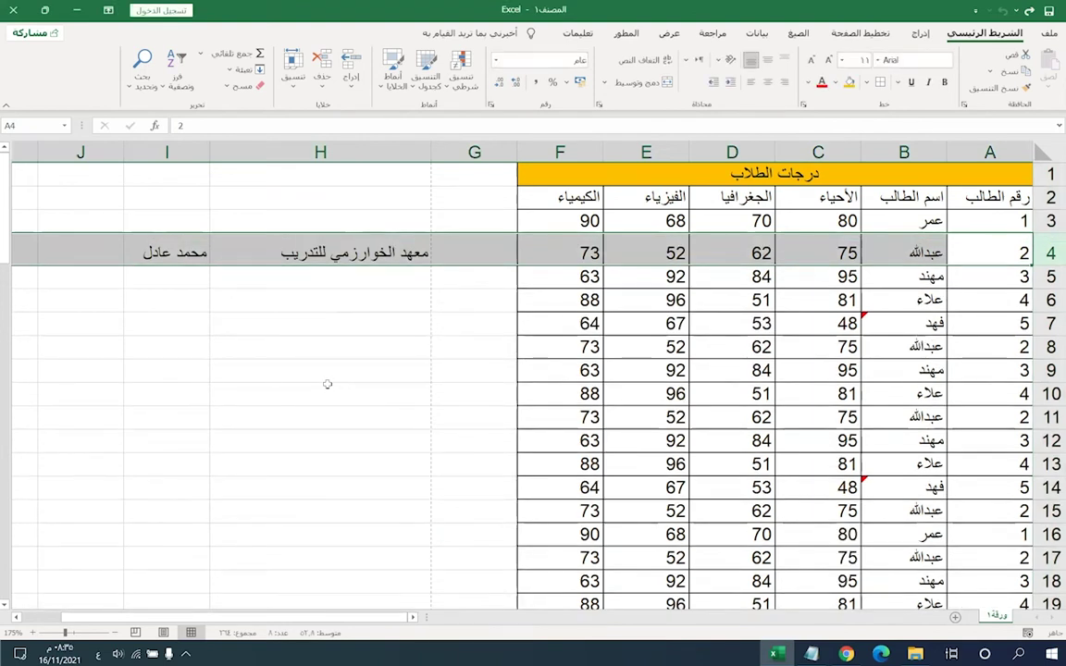
pyautogui.hotkey('ctrl', 'z')
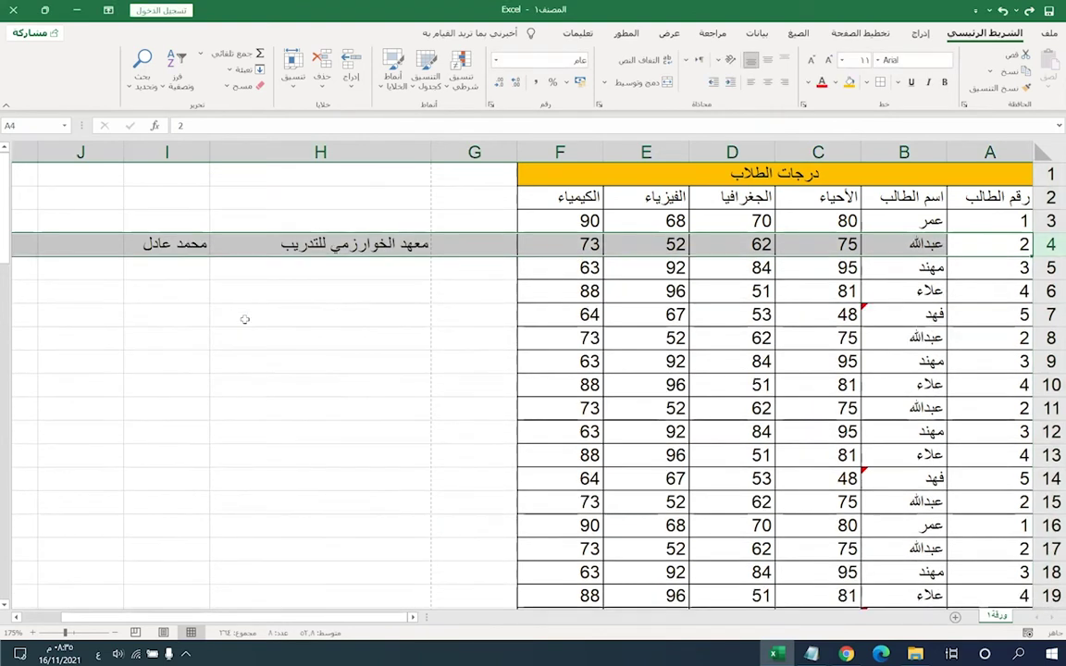
pyautogui.click(239, 236)
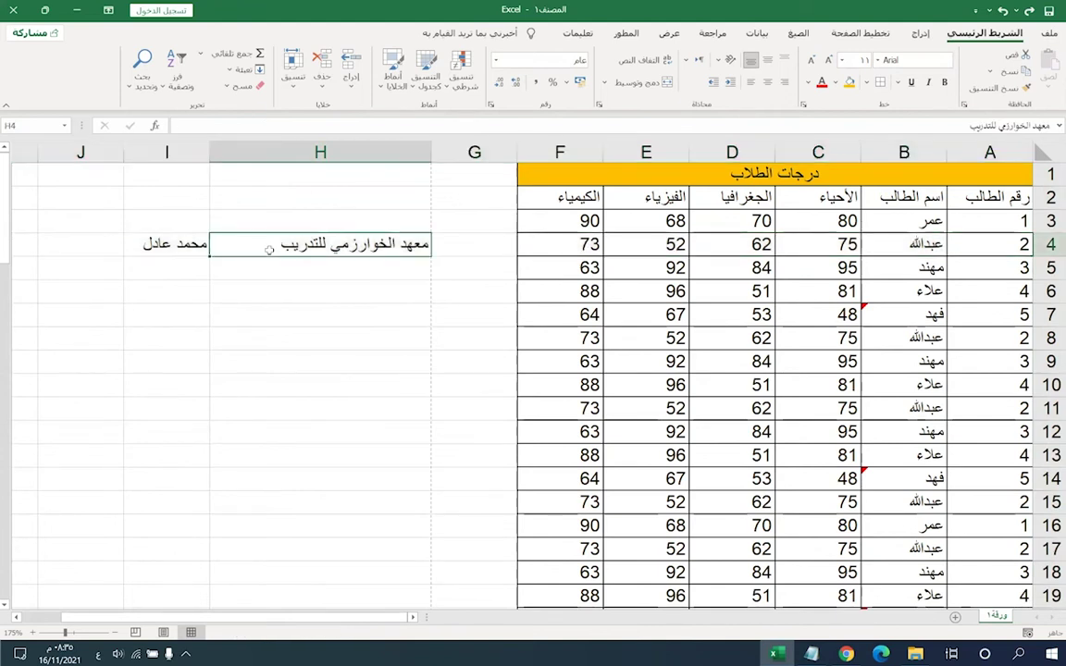
pyautogui.click(205, 160)
pyautogui.click(293, 73)
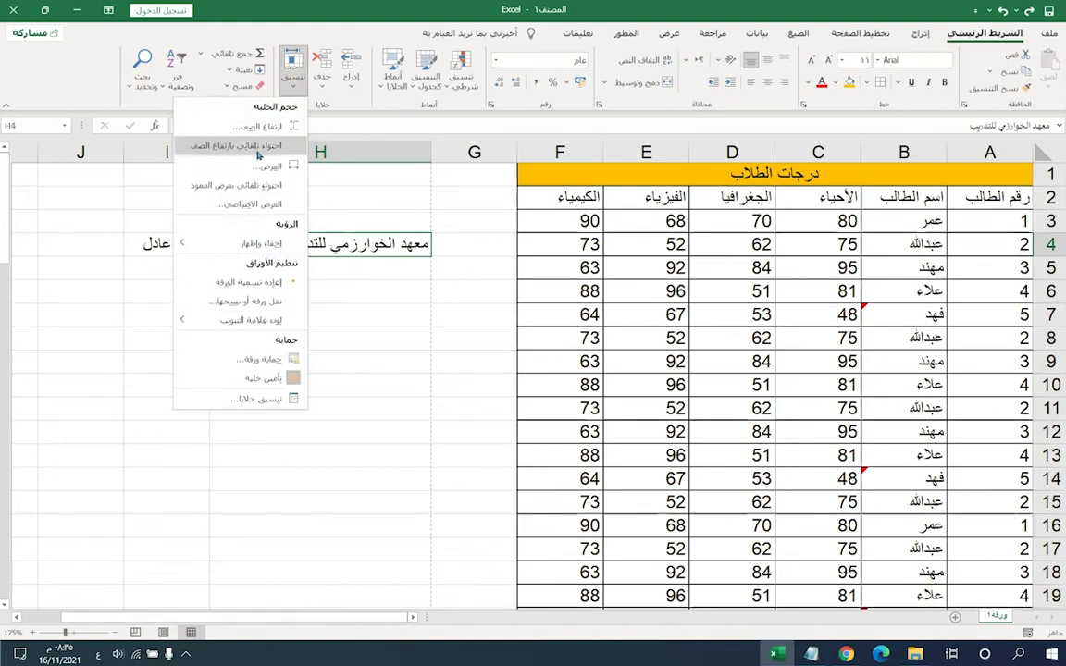
pyautogui.click(248, 185)
pyautogui.click(218, 315)
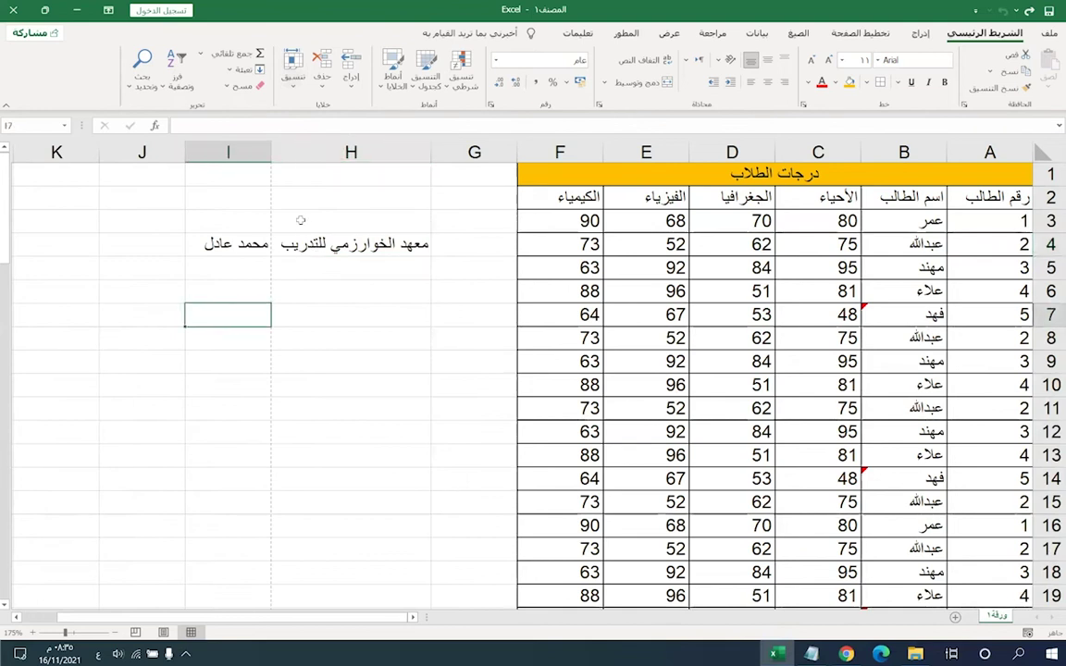
pyautogui.click(299, 254)
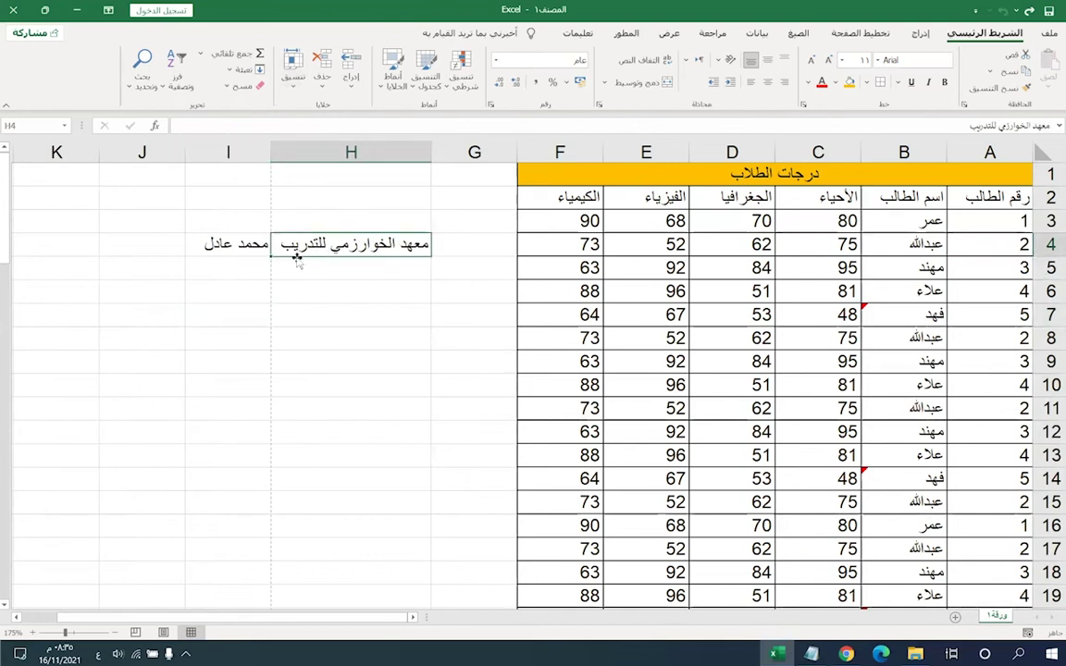
pyautogui.hotkey('ctrl', 'z')
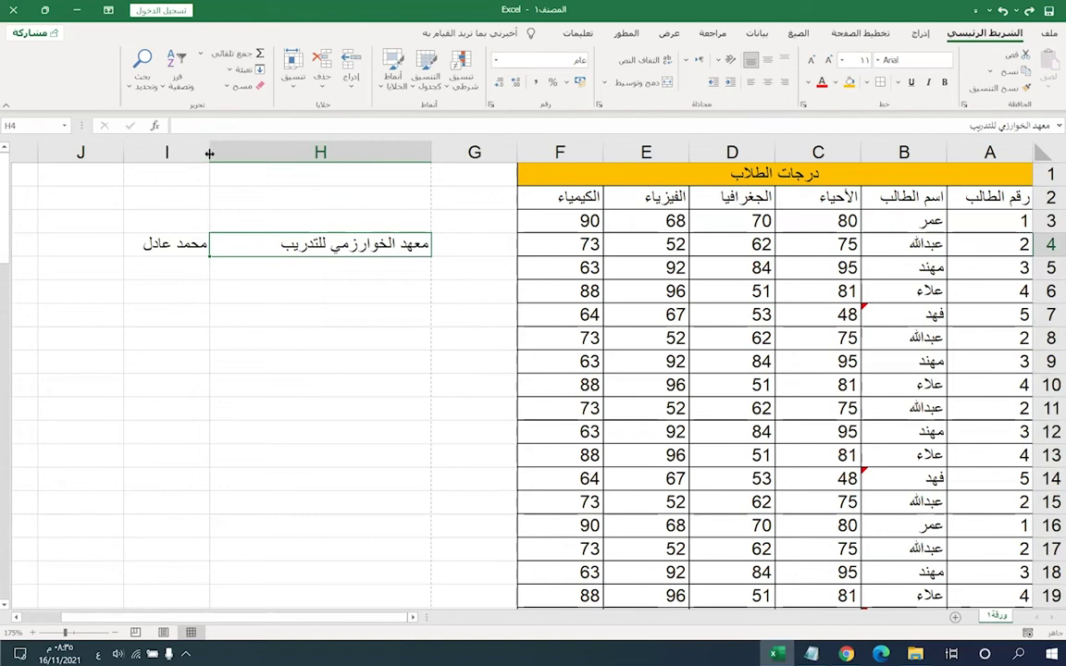
pyautogui.doubleClick(209, 153)
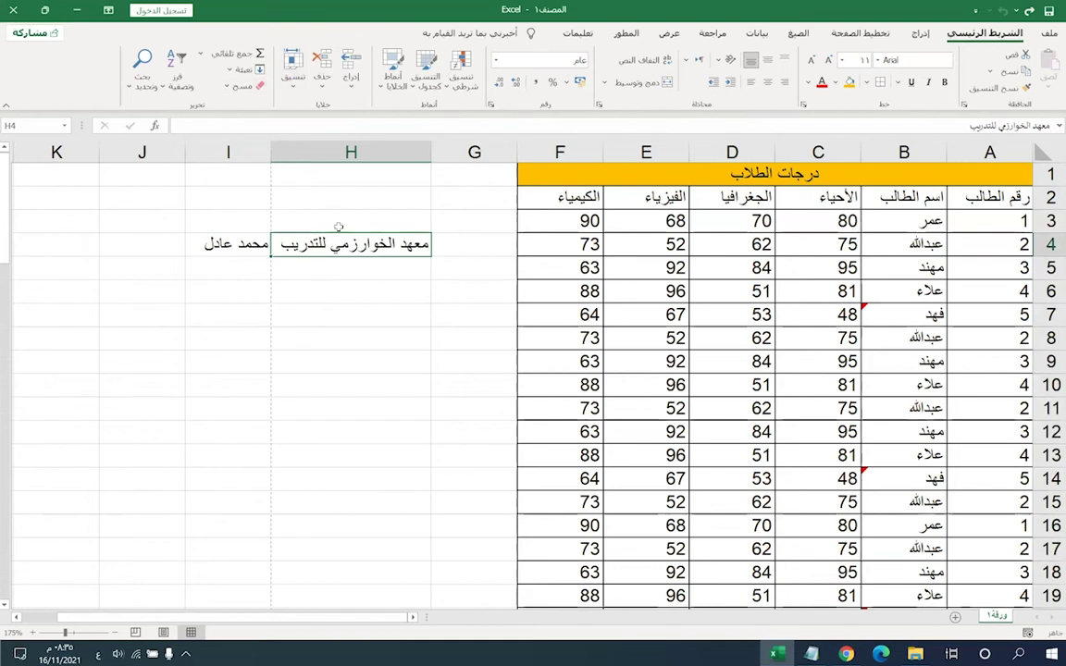
pyautogui.click(338, 227)
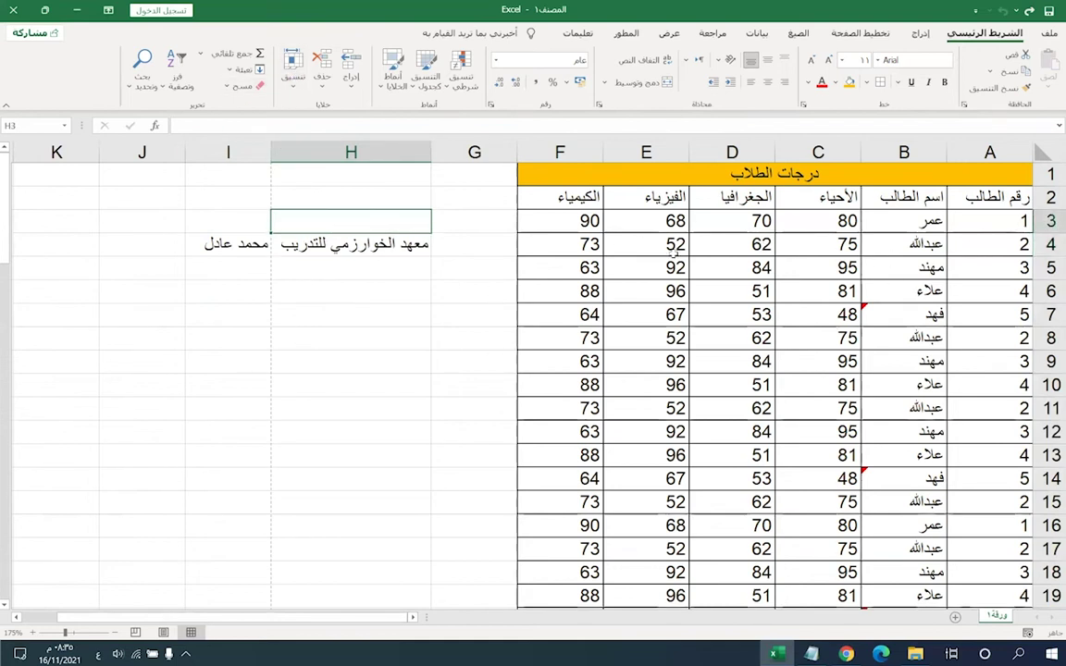
pyautogui.click(324, 245)
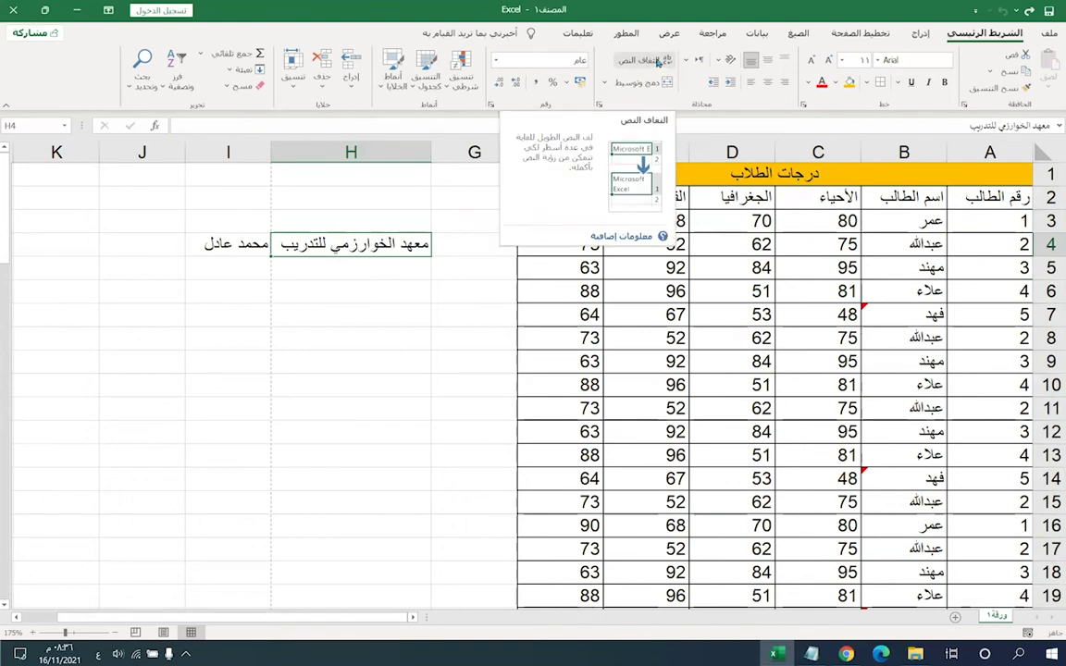
# - Try wrapping H4's institute name, undo it, AutoFit column H, and drag row 6 taller
pyautogui.moveTo(271, 151); pyautogui.dragTo(389, 151)
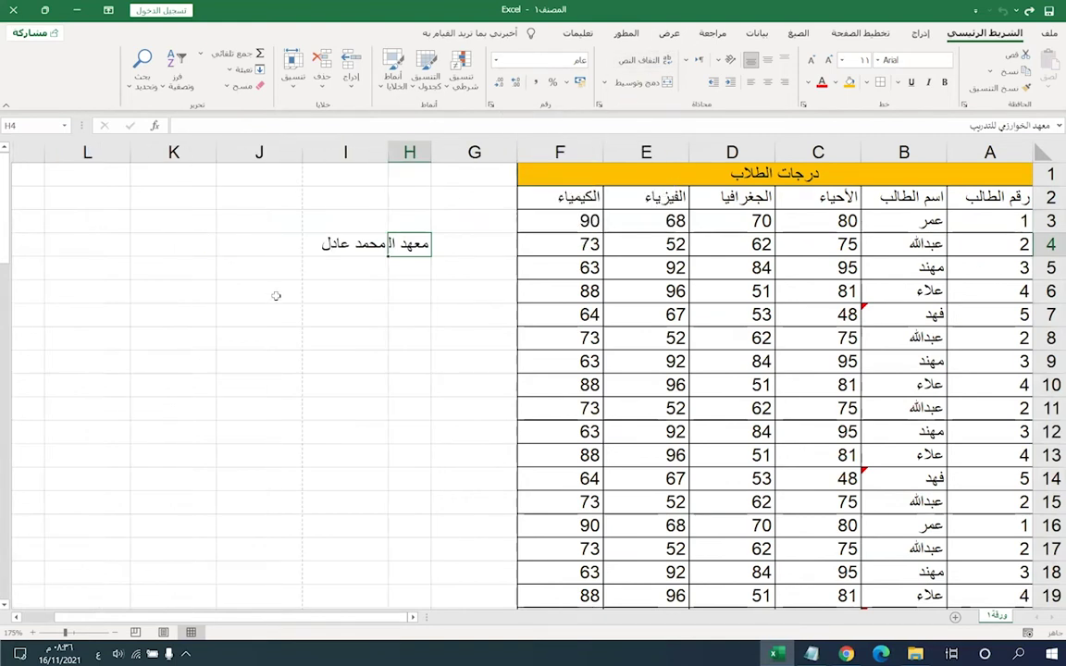
pyautogui.click(638, 60)
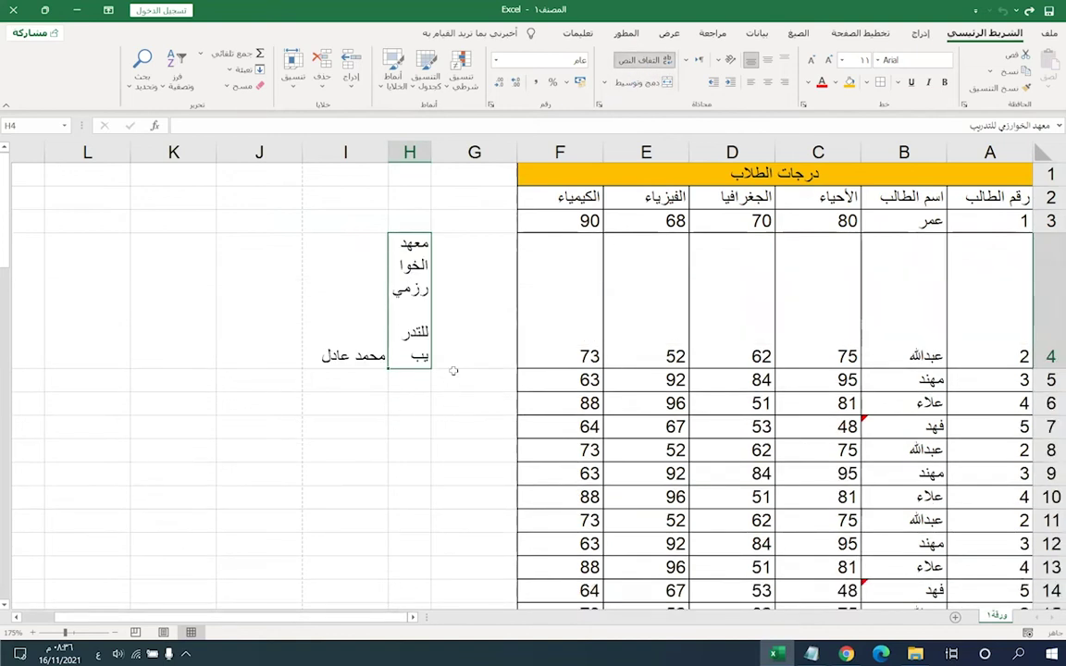
pyautogui.hotkey('ctrl', 'z')
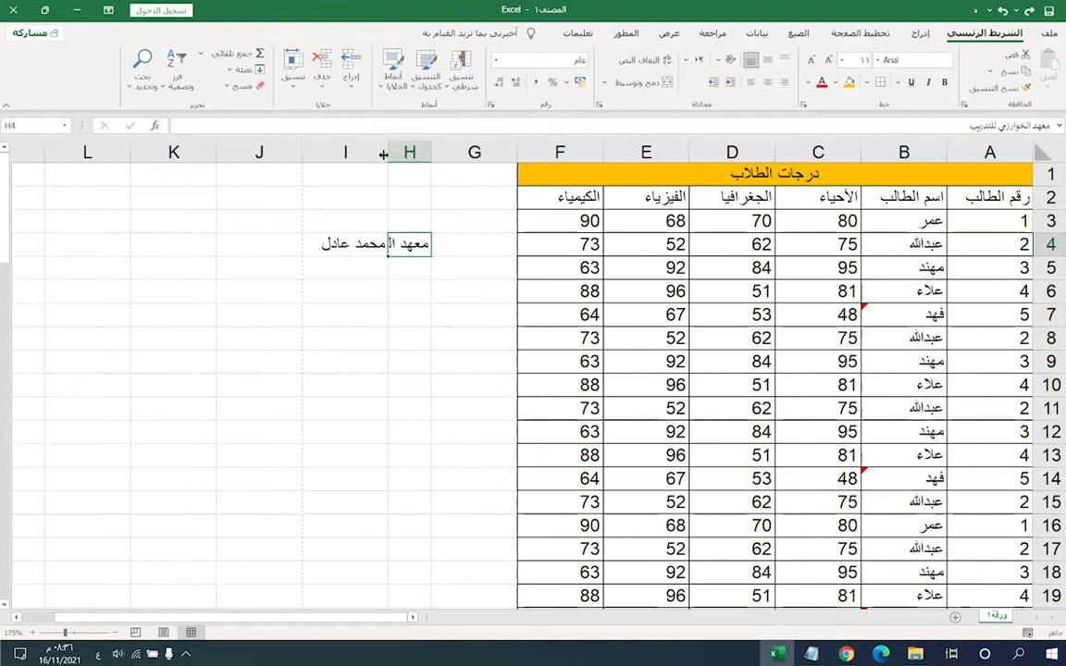
pyautogui.moveTo(386, 155); pyautogui.dragTo(274, 153)
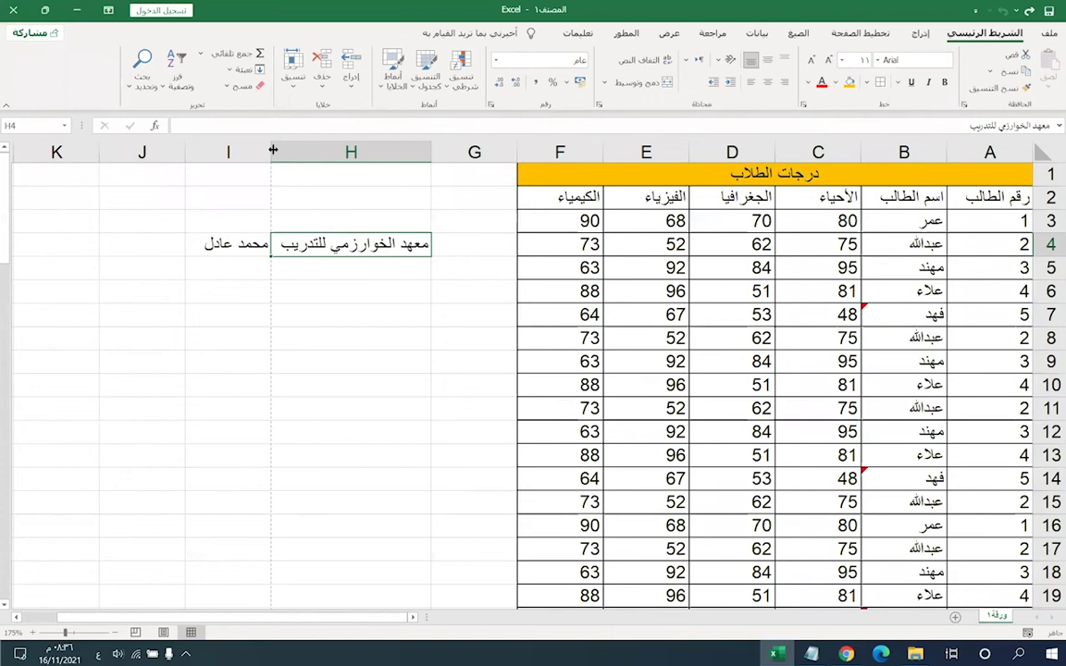
pyautogui.click(294, 82)
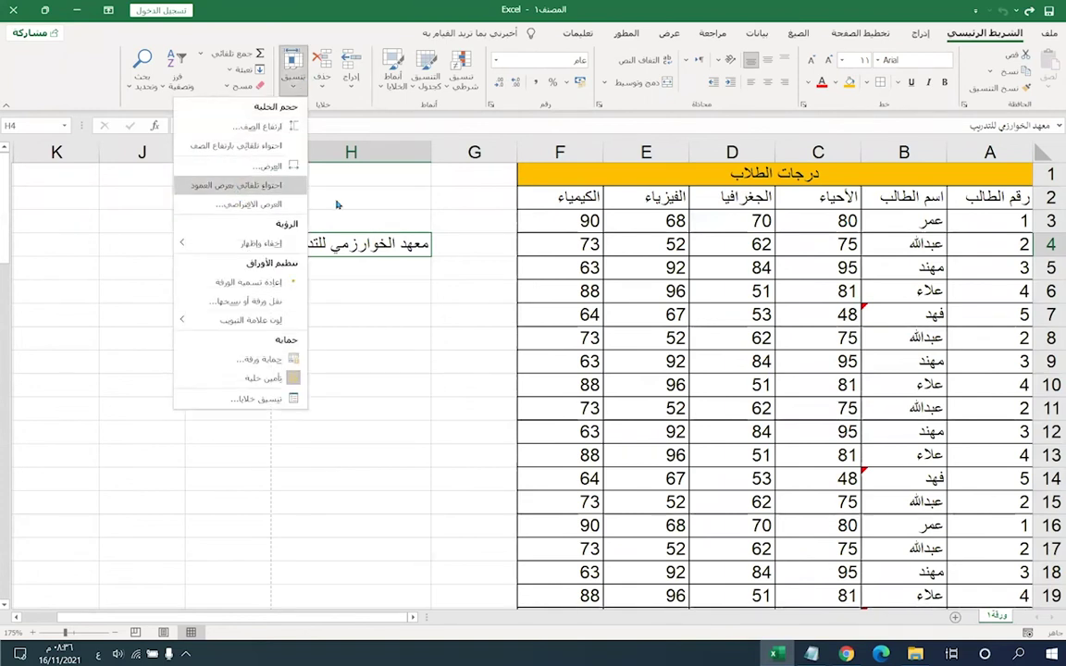
pyautogui.click(239, 186)
pyautogui.moveTo(1049, 302); pyautogui.dragTo(1049, 348)
# - AutoFit row 6's height from cell A6 so it returns to normal
pyautogui.click(916, 315)
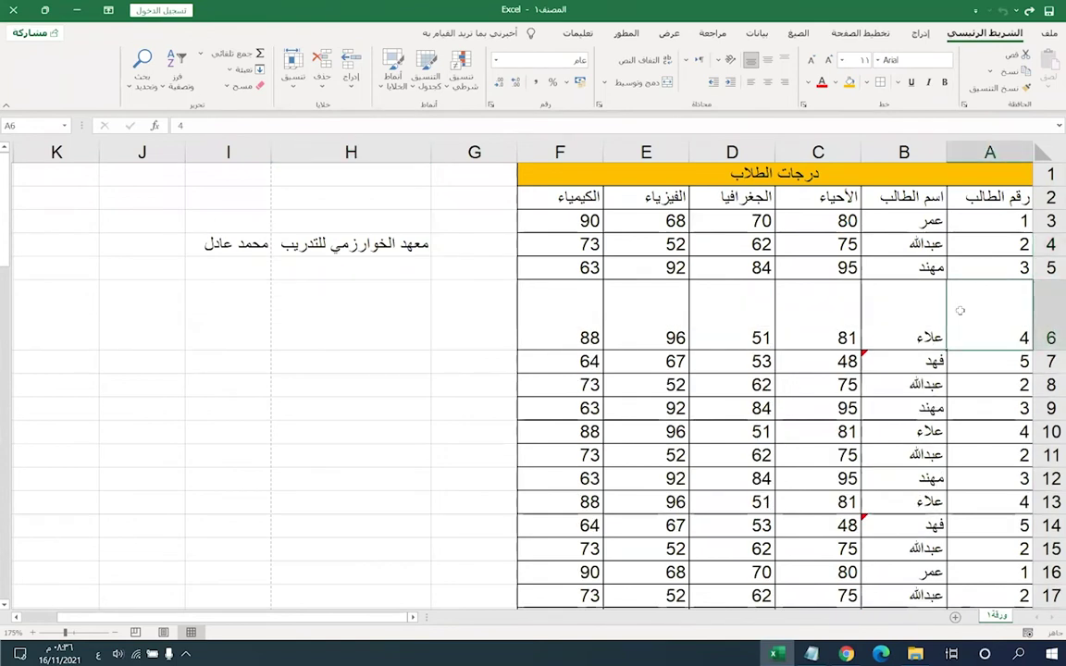
pyautogui.click(964, 322)
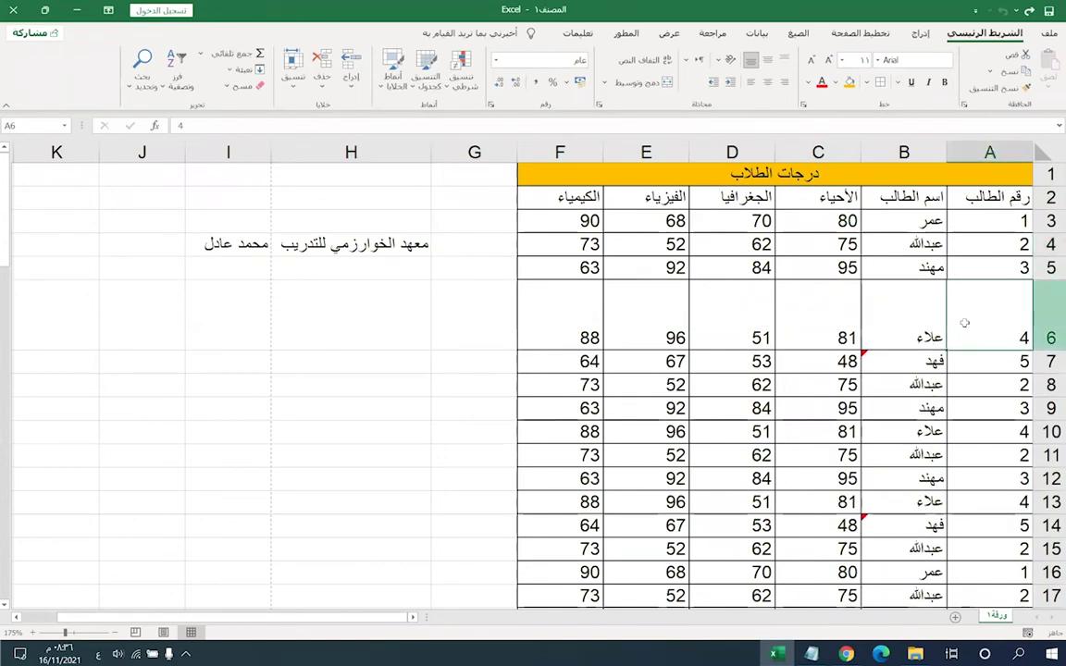
pyautogui.click(293, 67)
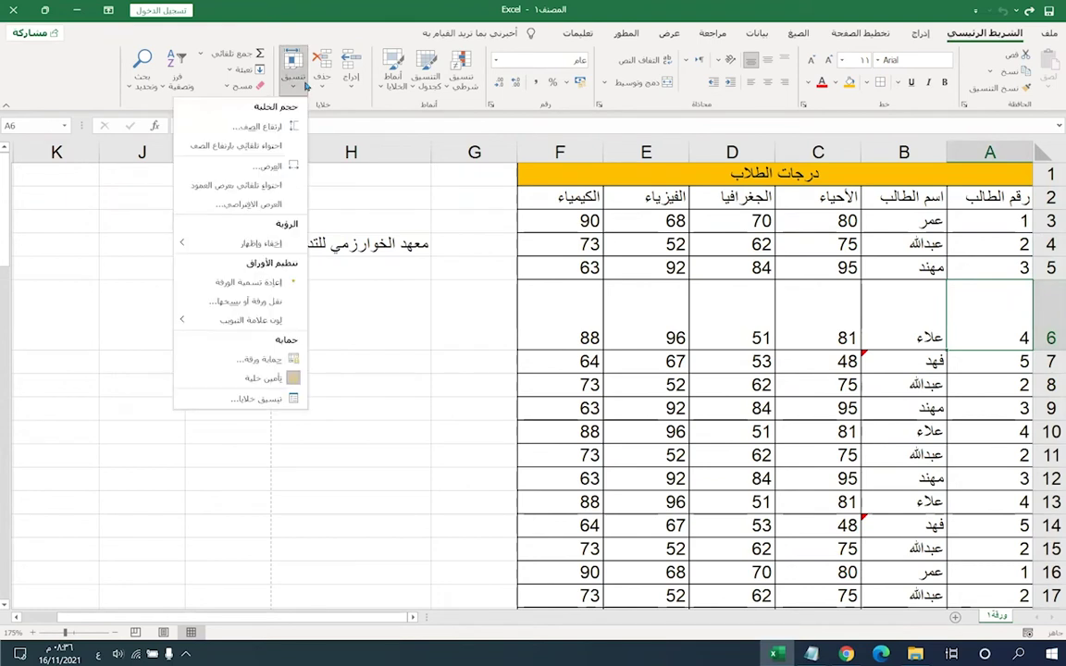
pyautogui.click(236, 145)
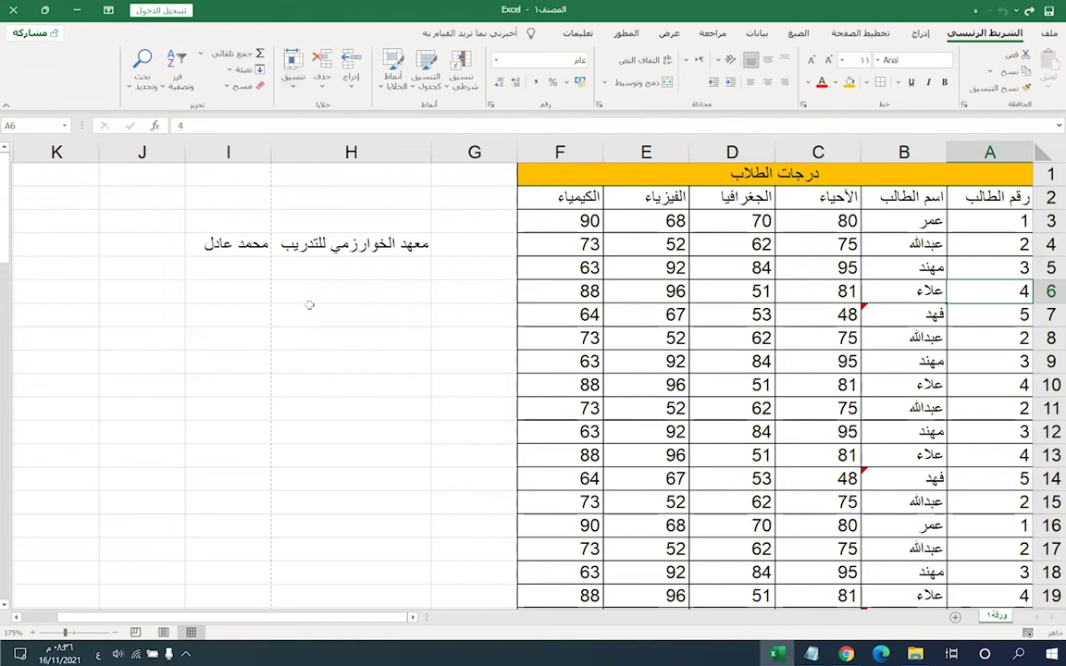
# - Select H4, F6 and D8, then select the grades range C3:F15
pyautogui.click(311, 248)
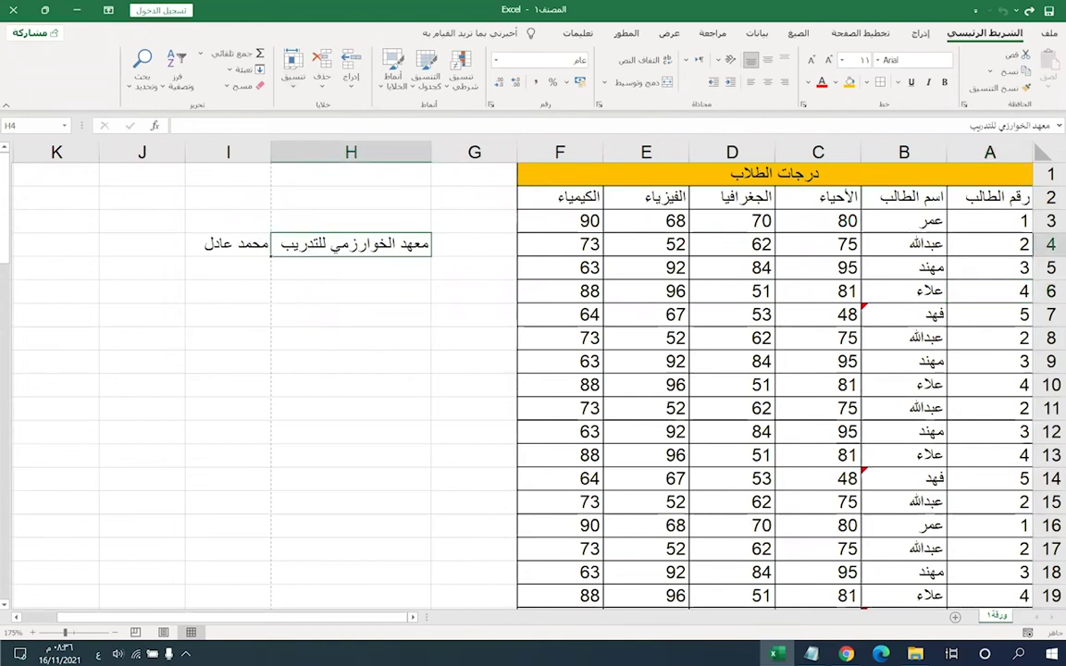
pyautogui.click(564, 300)
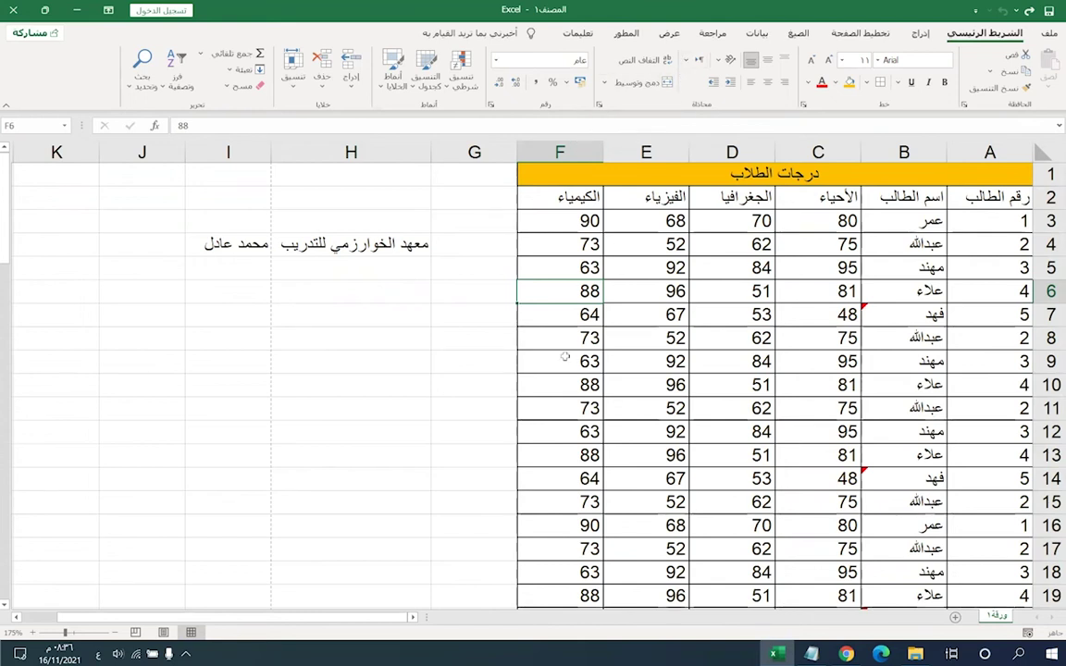
pyautogui.click(731, 338)
pyautogui.moveTo(826, 222); pyautogui.dragTo(560, 501)
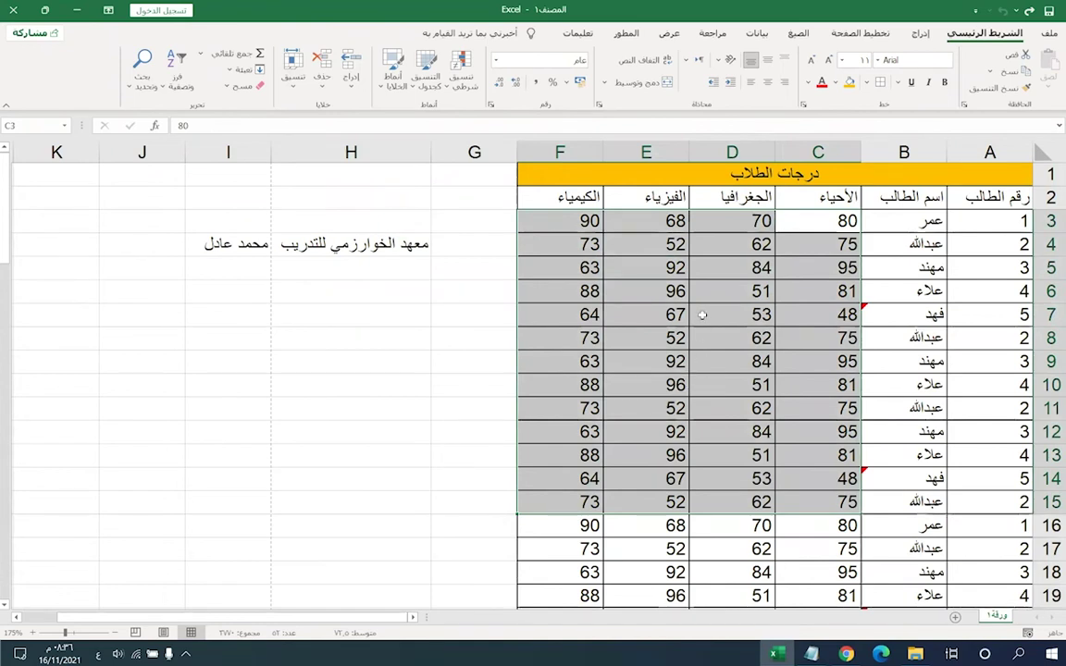
# - Set the grades in C3:F9 to right-to-left text direction
pyautogui.click(728, 217)
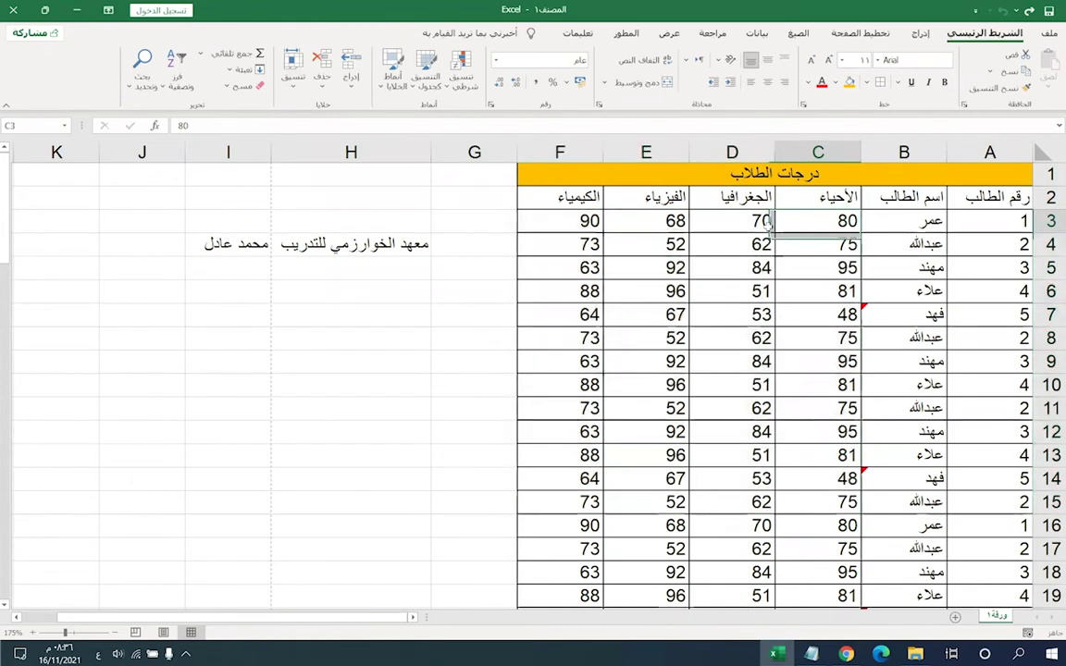
pyautogui.press('Left')
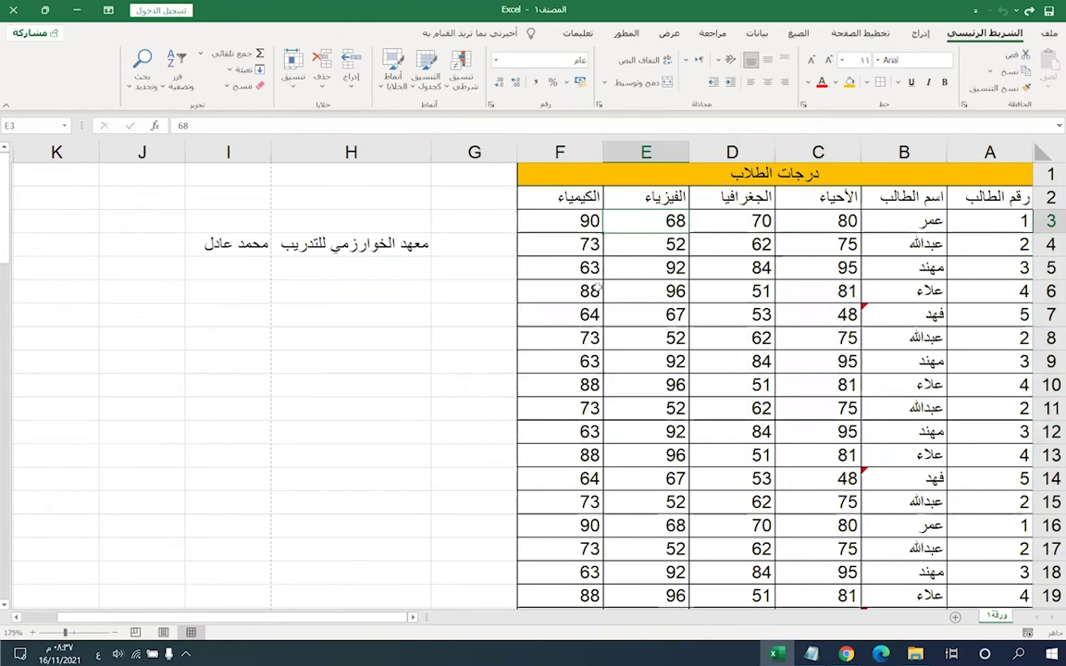
pyautogui.moveTo(847, 222); pyautogui.dragTo(553, 357)
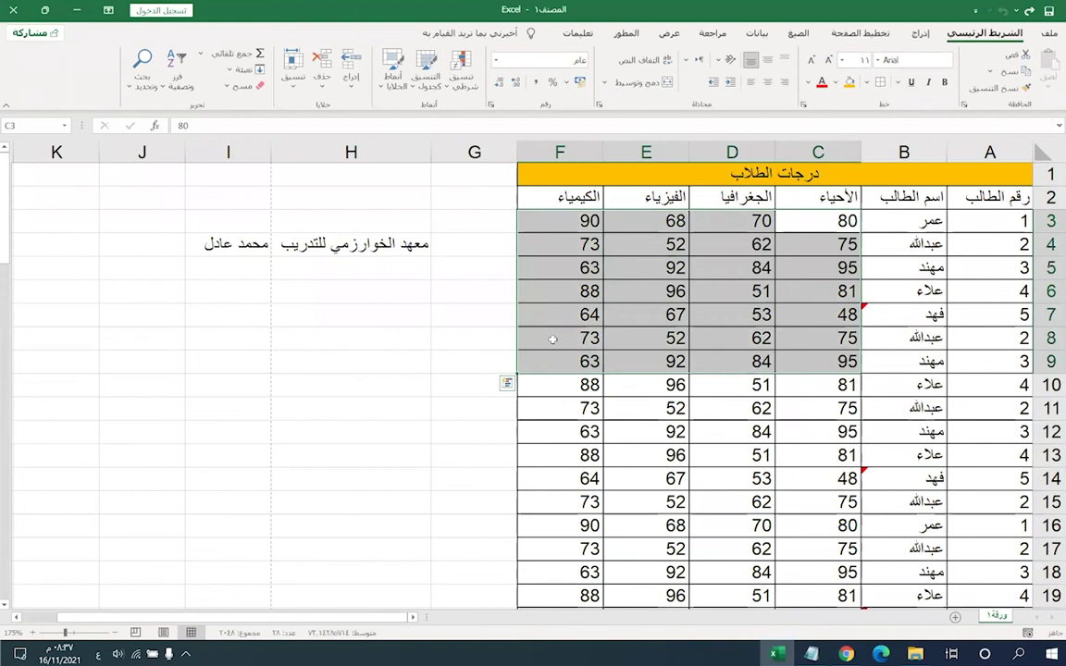
pyautogui.click(645, 338)
pyautogui.moveTo(813, 224); pyautogui.dragTo(528, 356)
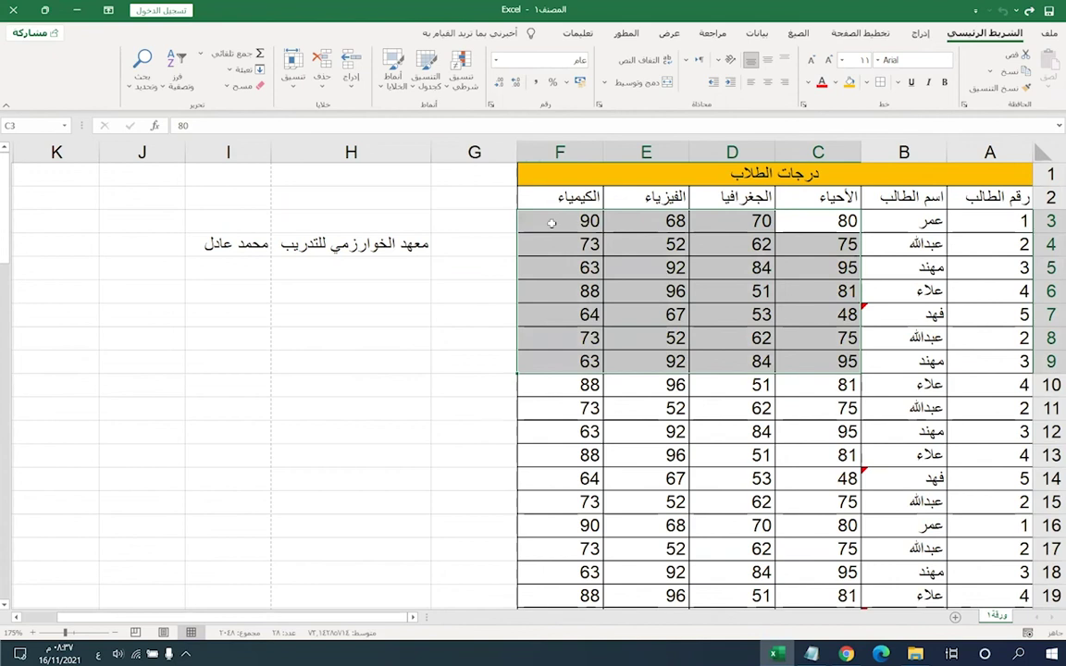
pyautogui.click(689, 62)
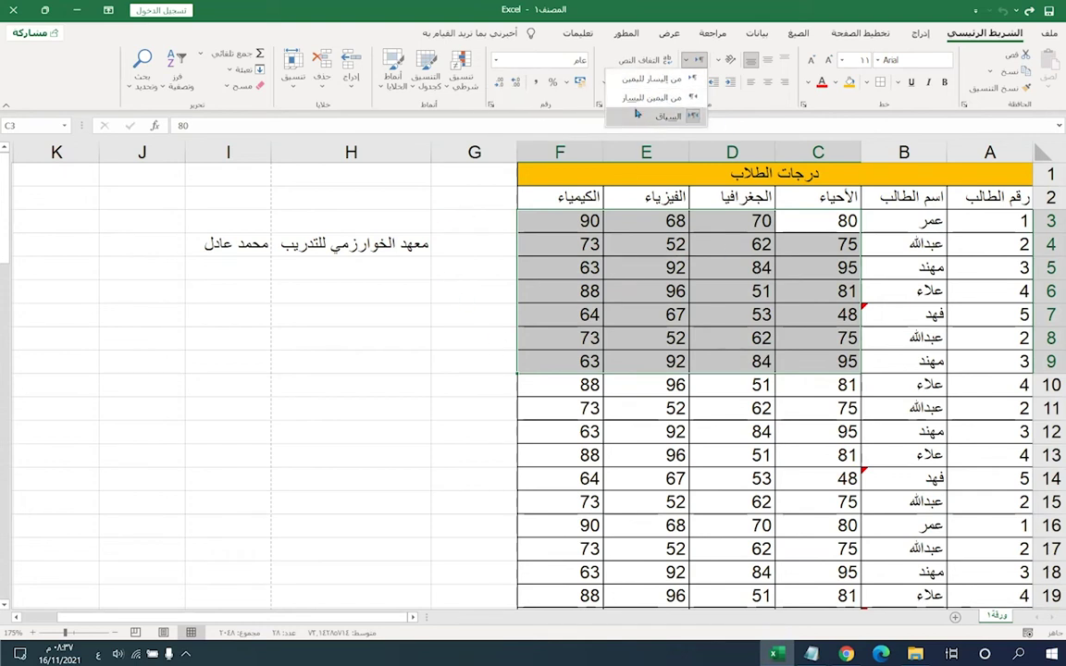
pyautogui.click(673, 99)
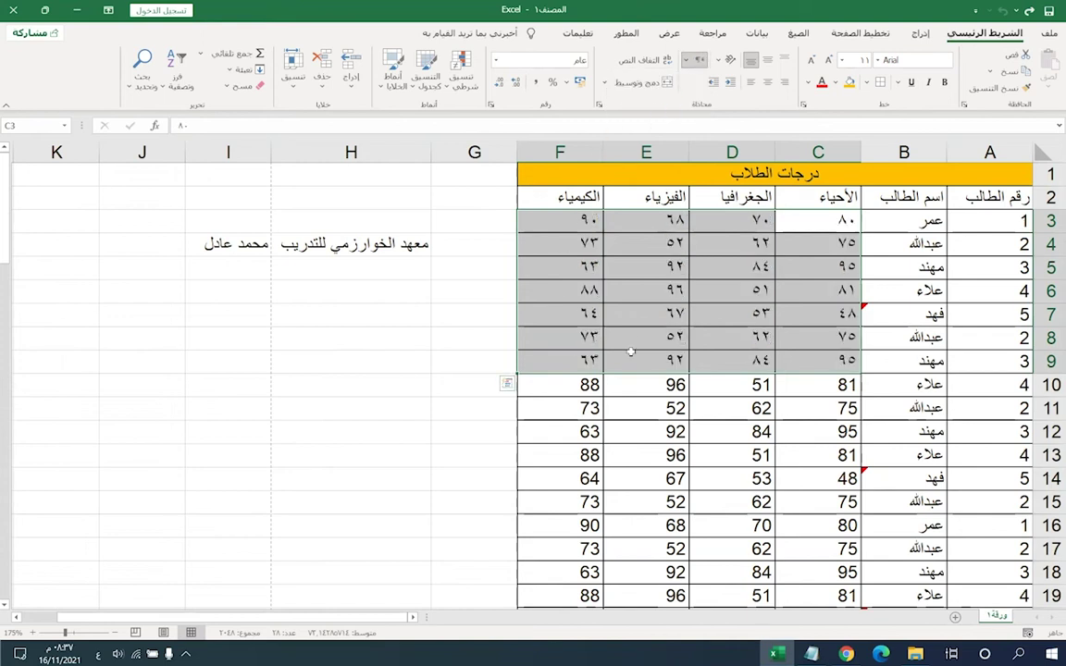
pyautogui.click(646, 337)
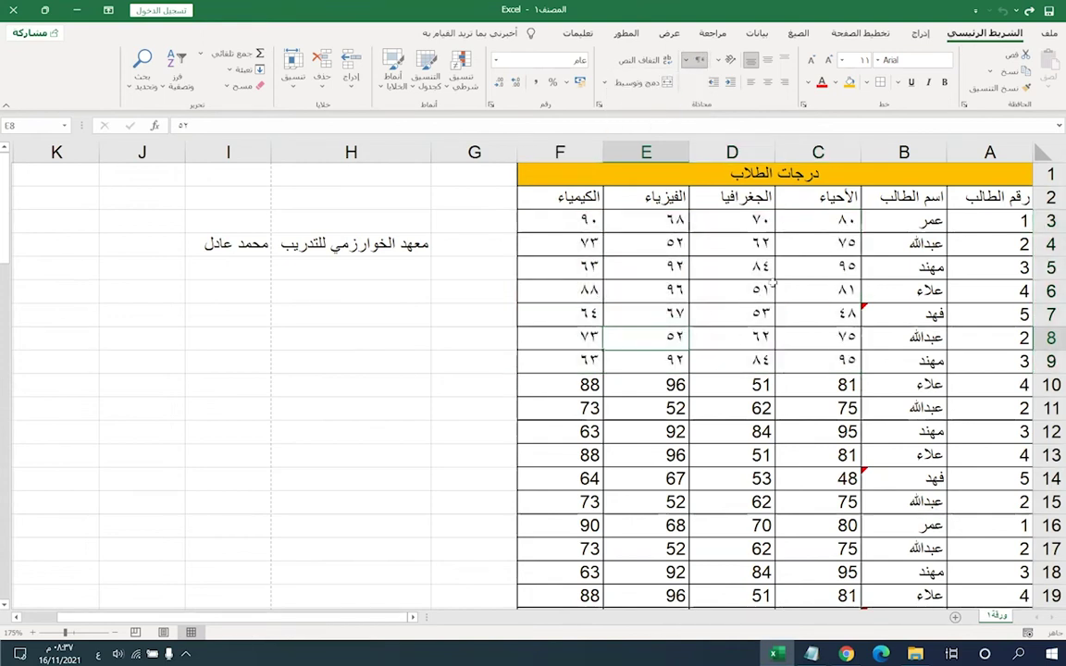
# - Revert C3:F9 to Western digits, then apply right-to-left direction to C3:F10 instead
pyautogui.moveTo(813, 222); pyautogui.dragTo(564, 360)
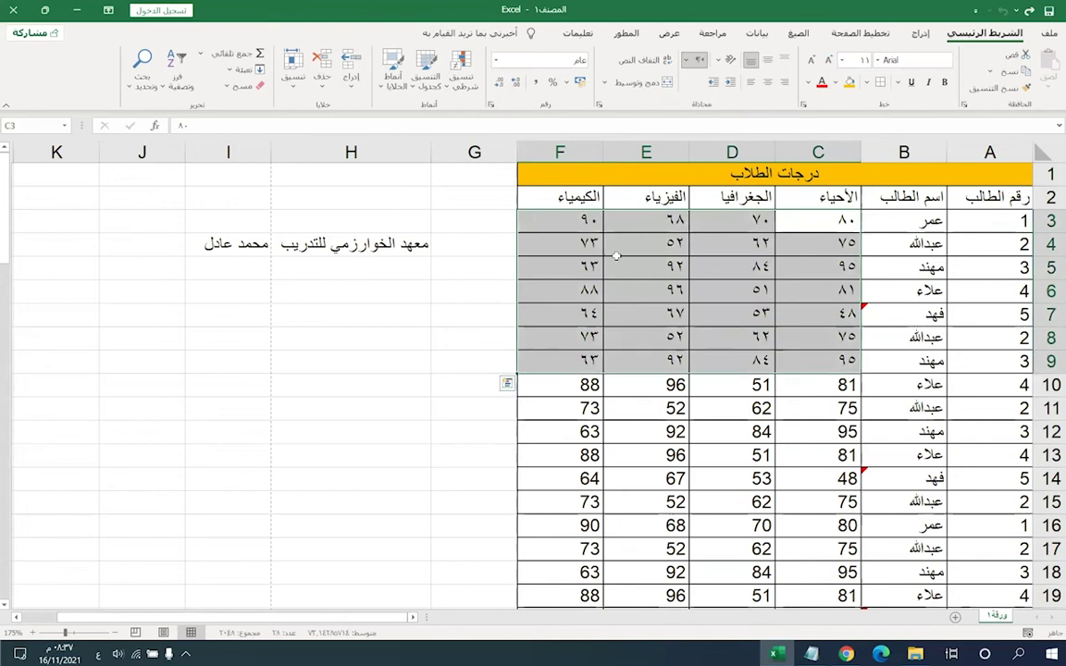
pyautogui.click(689, 63)
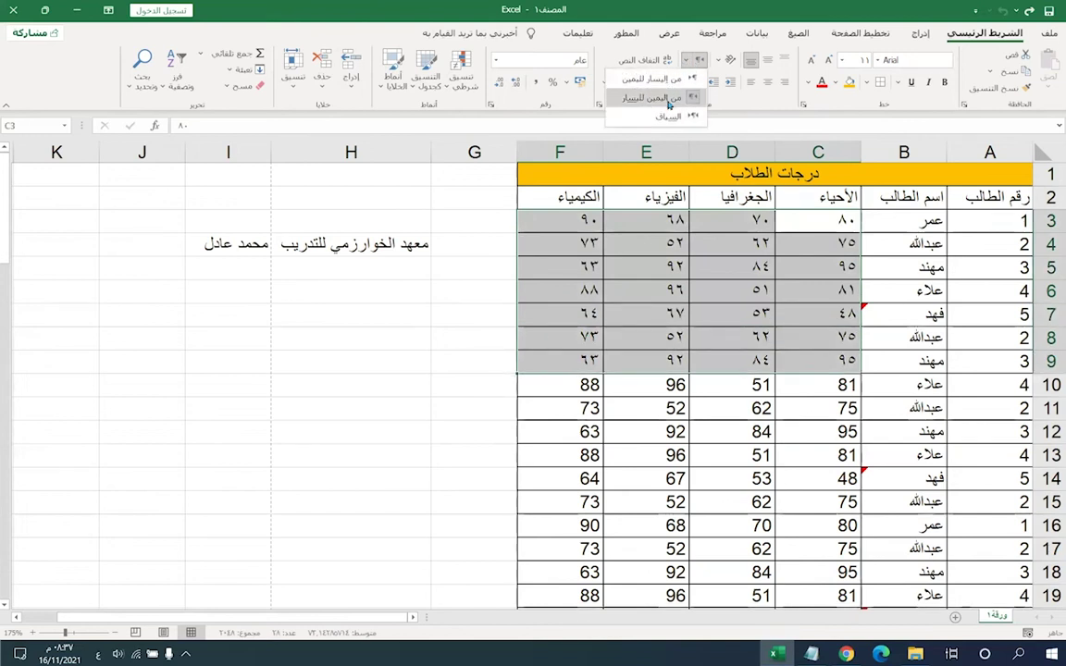
pyautogui.click(592, 90)
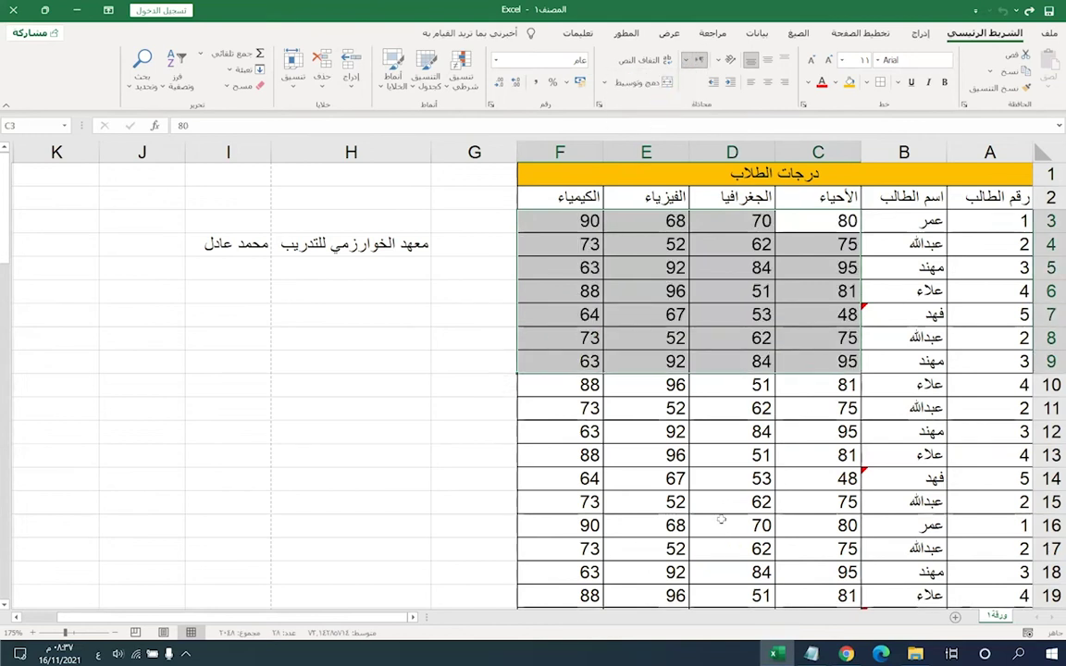
pyautogui.click(699, 290)
pyautogui.moveTo(801, 225); pyautogui.dragTo(488, 382)
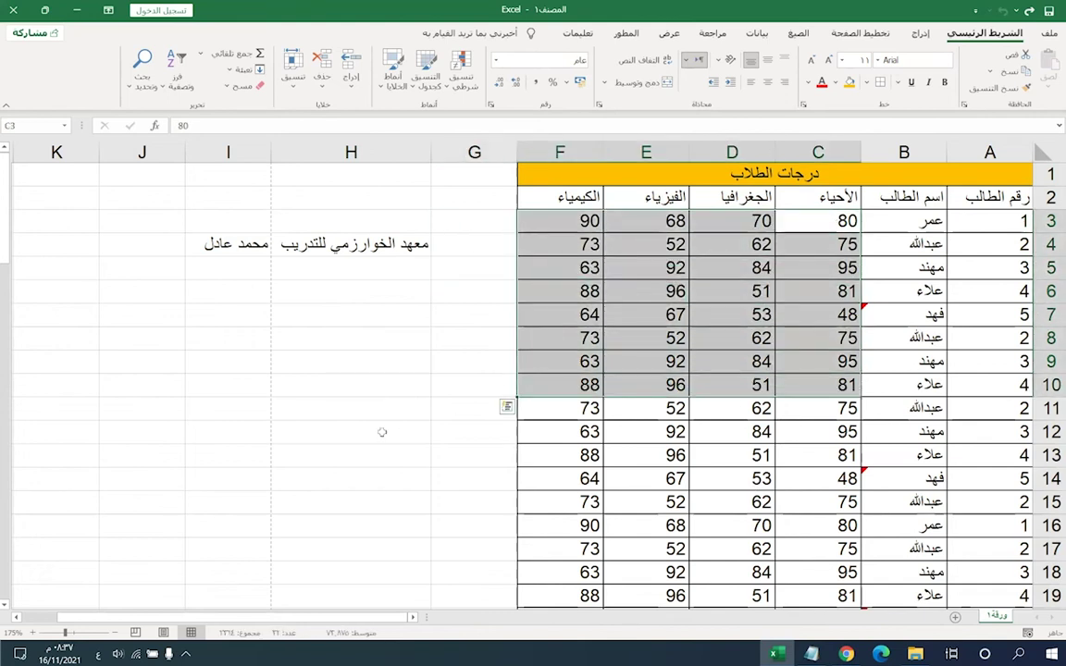
pyautogui.click(688, 61)
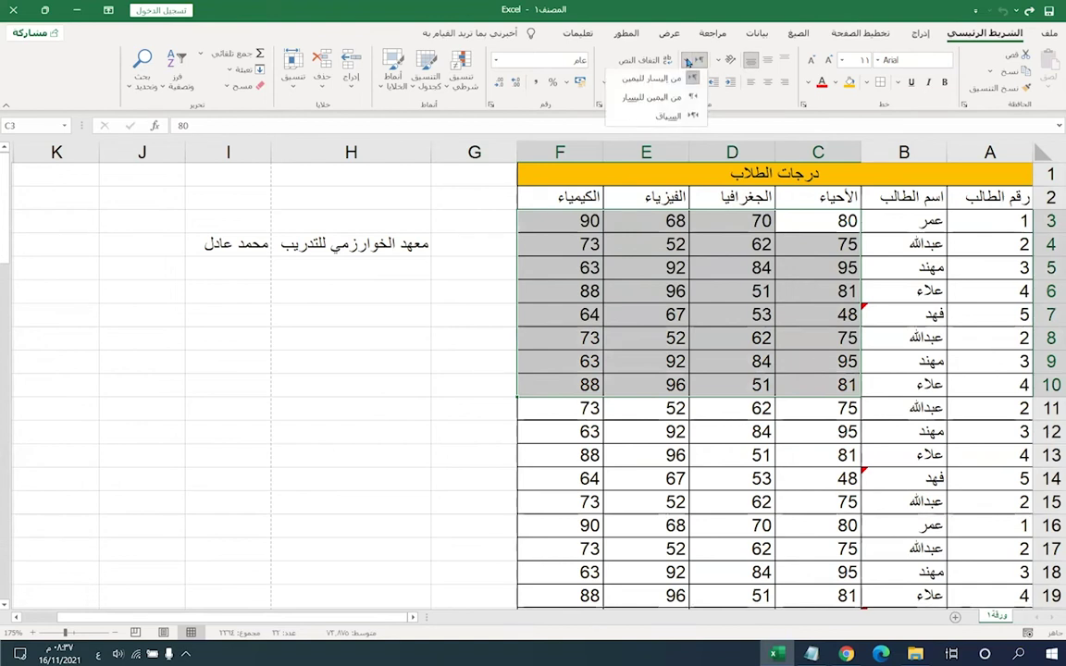
pyautogui.click(638, 99)
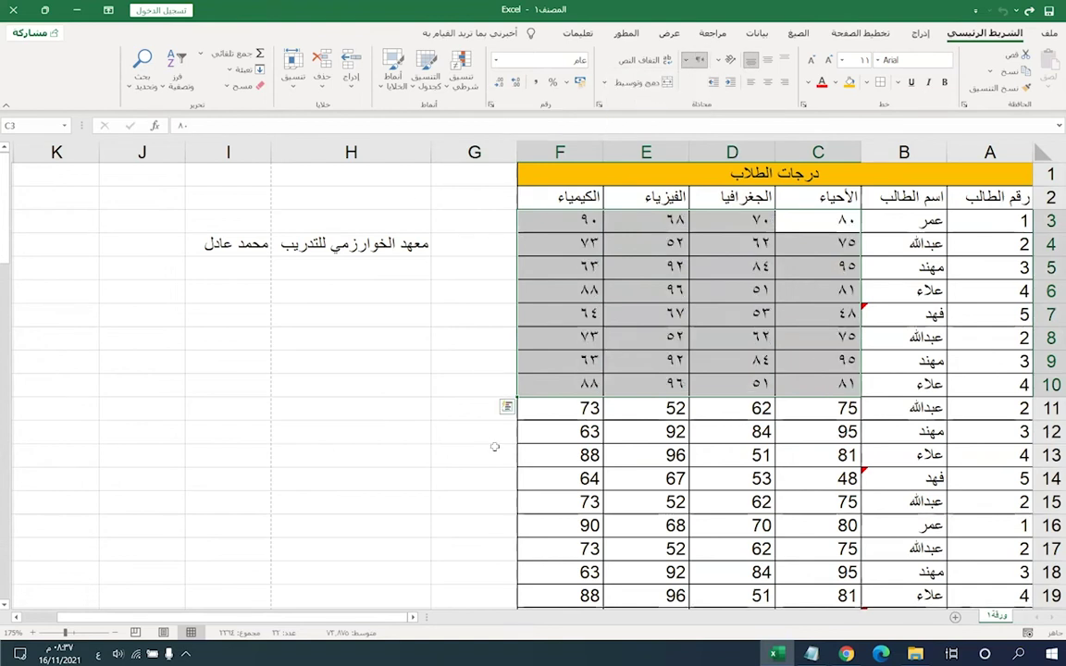
pyautogui.click(731, 408)
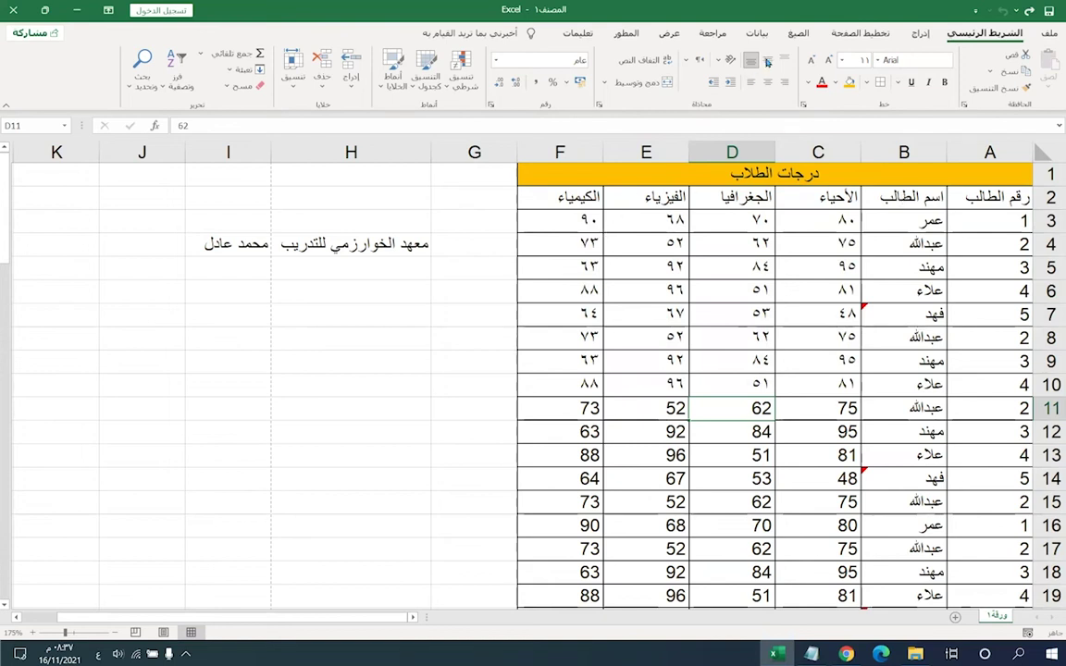
pyautogui.click(803, 196)
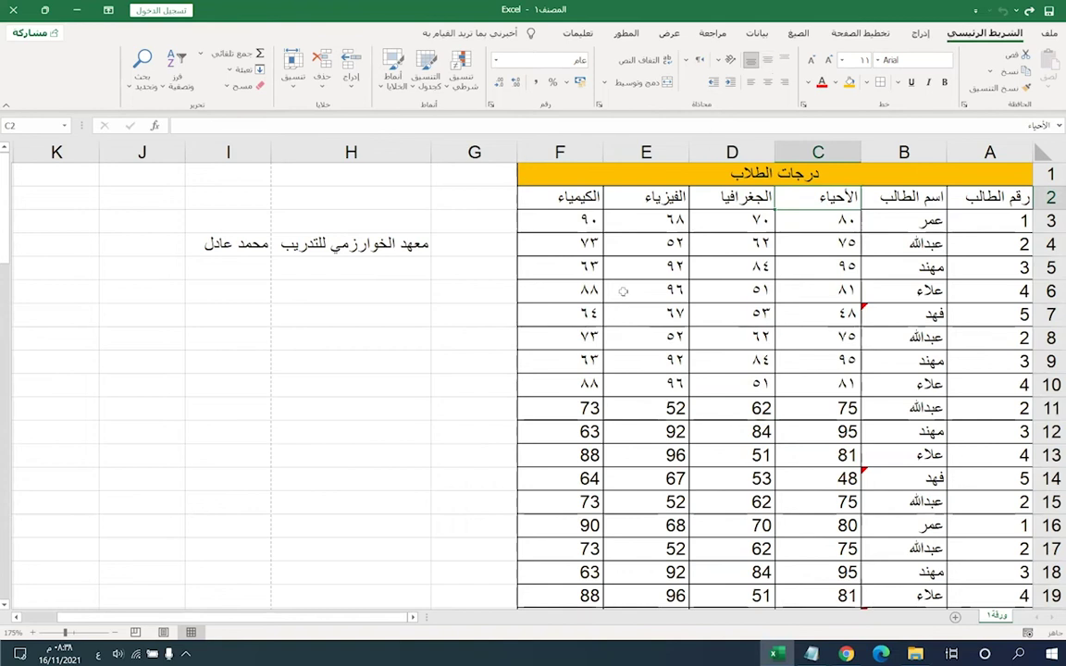
# - Make row 4 taller and try middle, top and bottom vertical alignment on H4
pyautogui.click(274, 238)
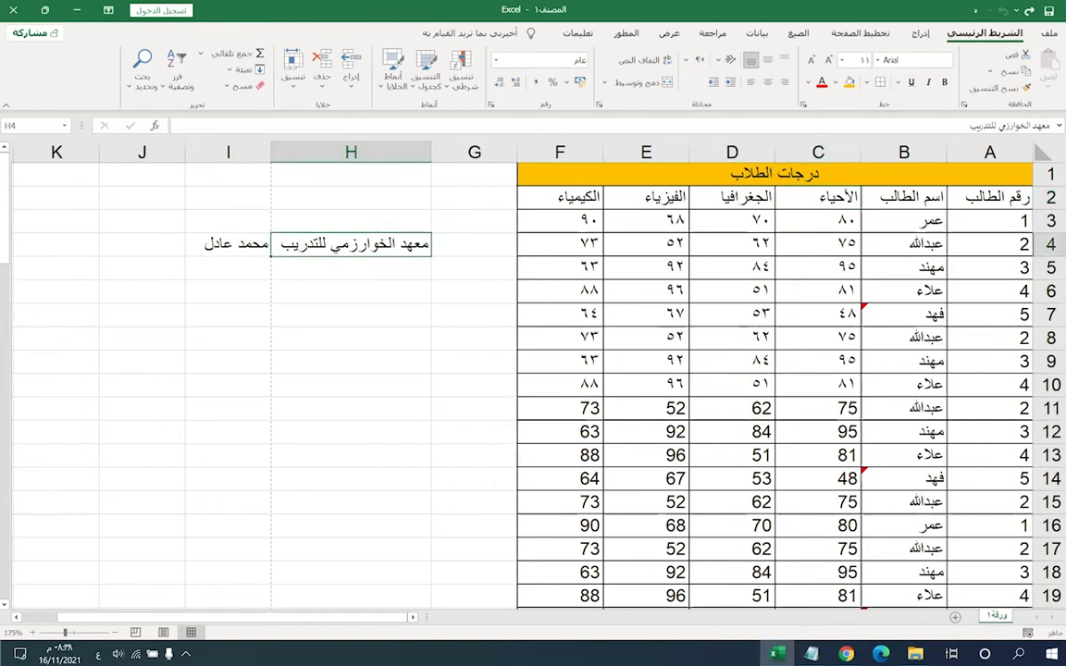
pyautogui.moveTo(1040, 256); pyautogui.dragTo(1039, 284)
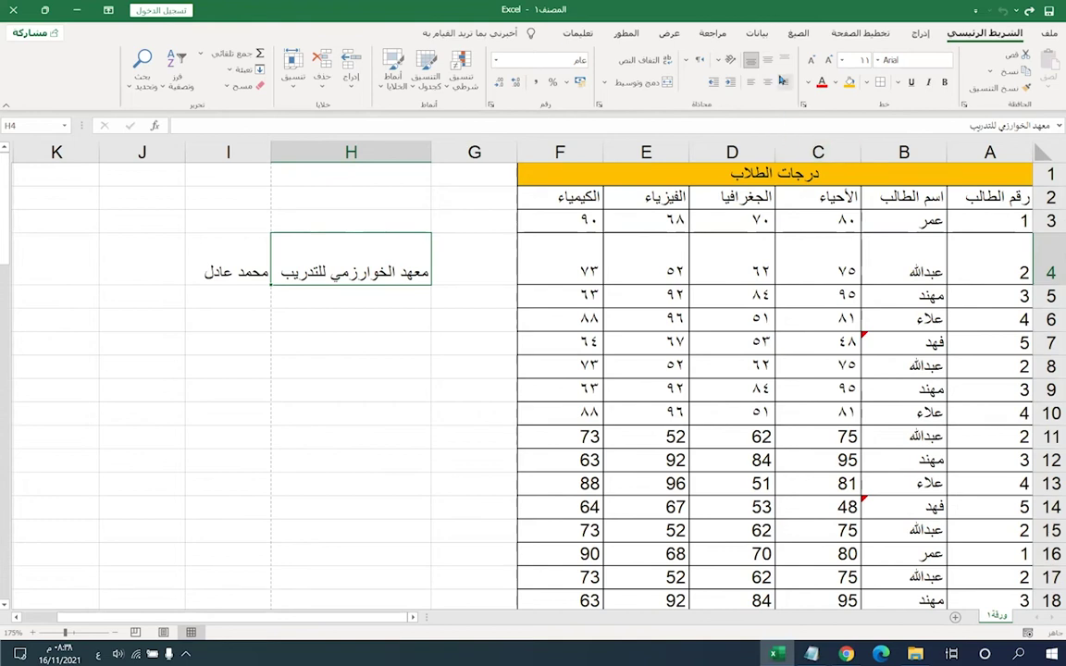
pyautogui.click(768, 62)
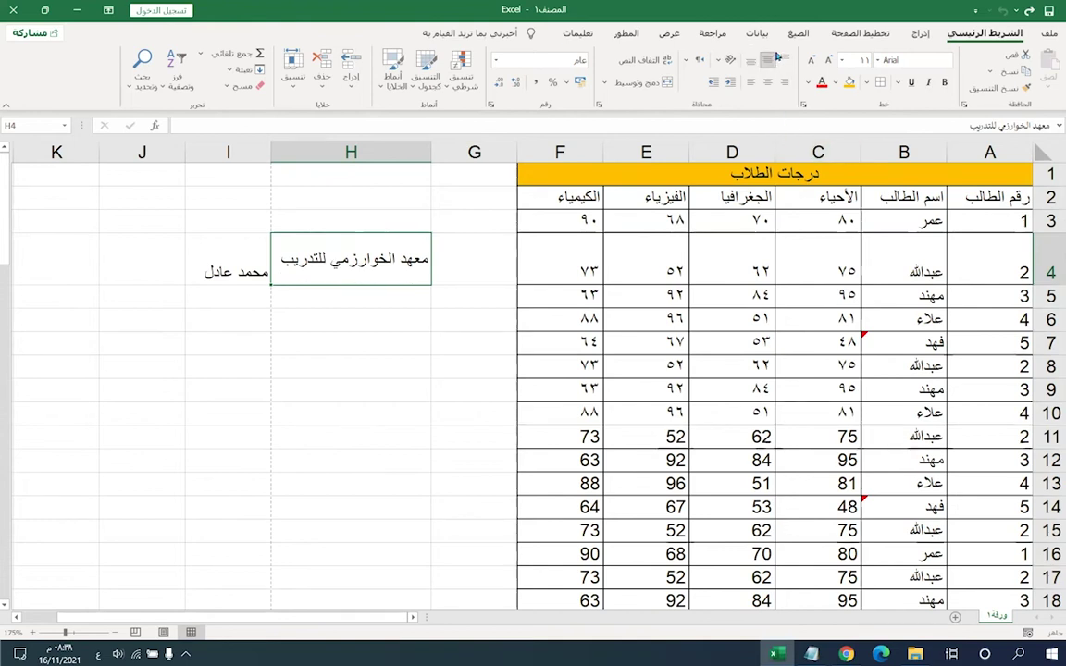
pyautogui.moveTo(202, 161); pyautogui.dragTo(202, 161)
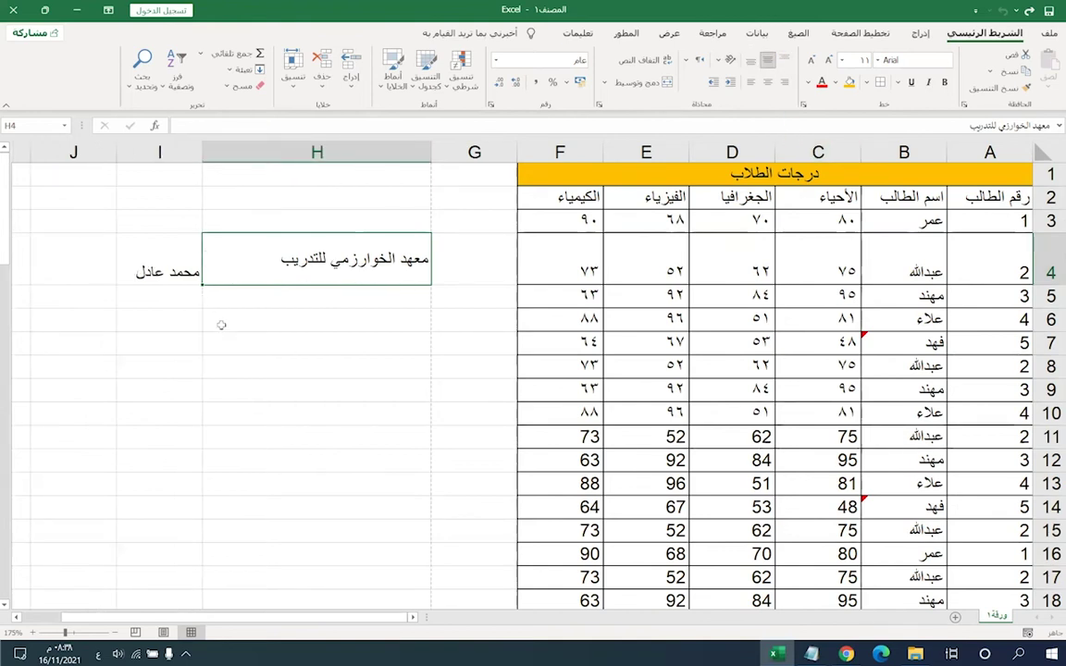
pyautogui.click(750, 62)
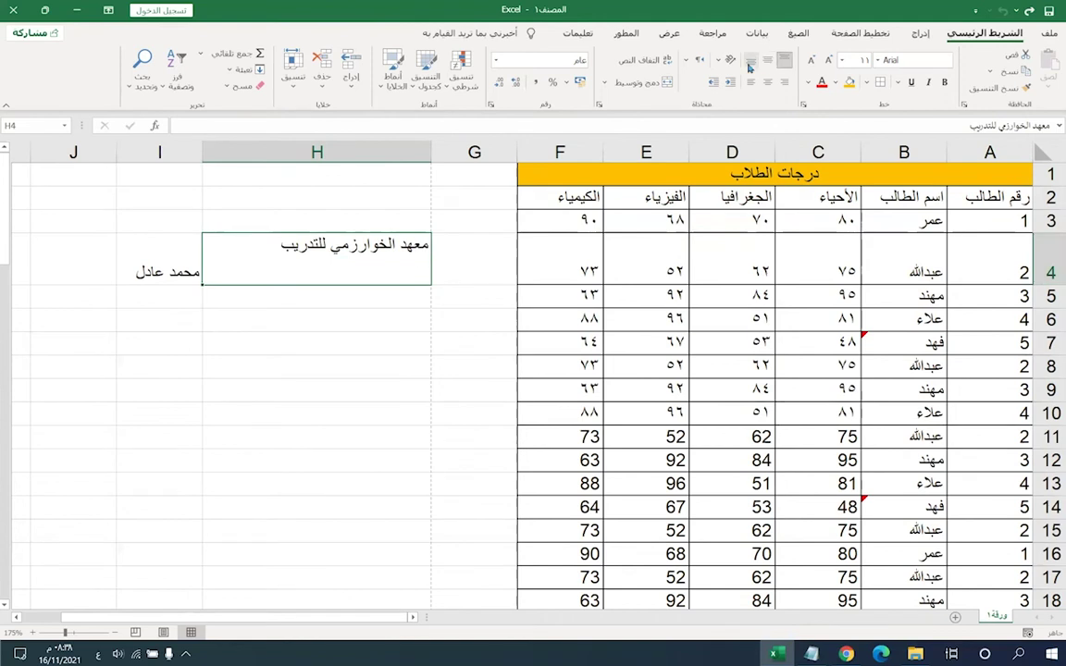
pyautogui.click(750, 62)
pyautogui.click(767, 60)
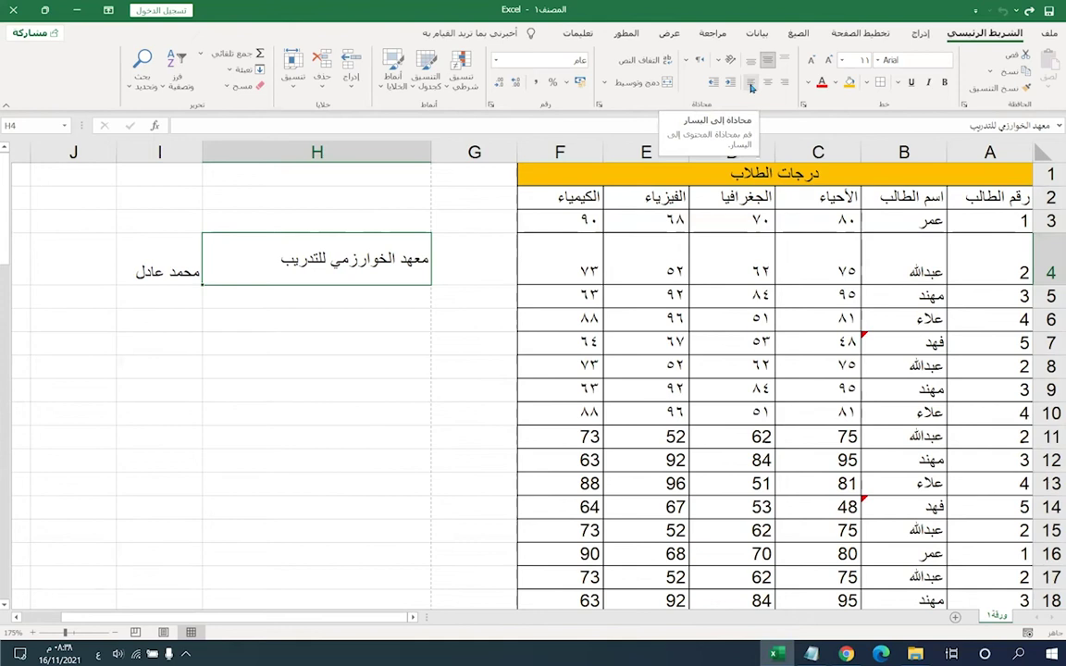
# - Cycle H4 through left, center and right alignments, finishing top-aligned and right-aligned
pyautogui.click(748, 85)
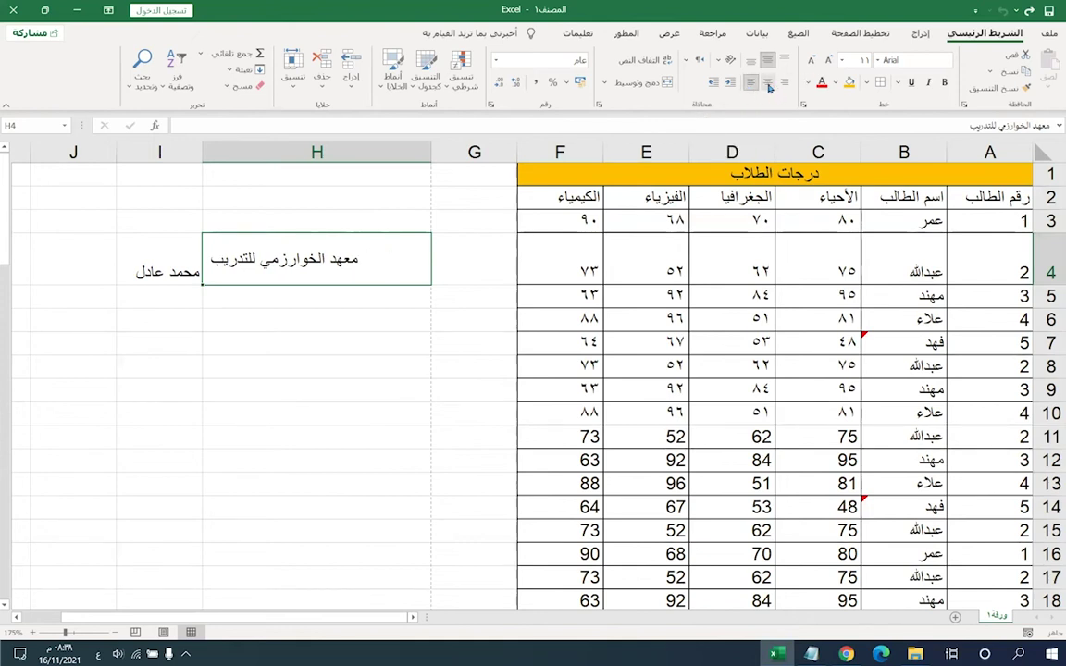
pyautogui.click(767, 83)
pyautogui.click(784, 83)
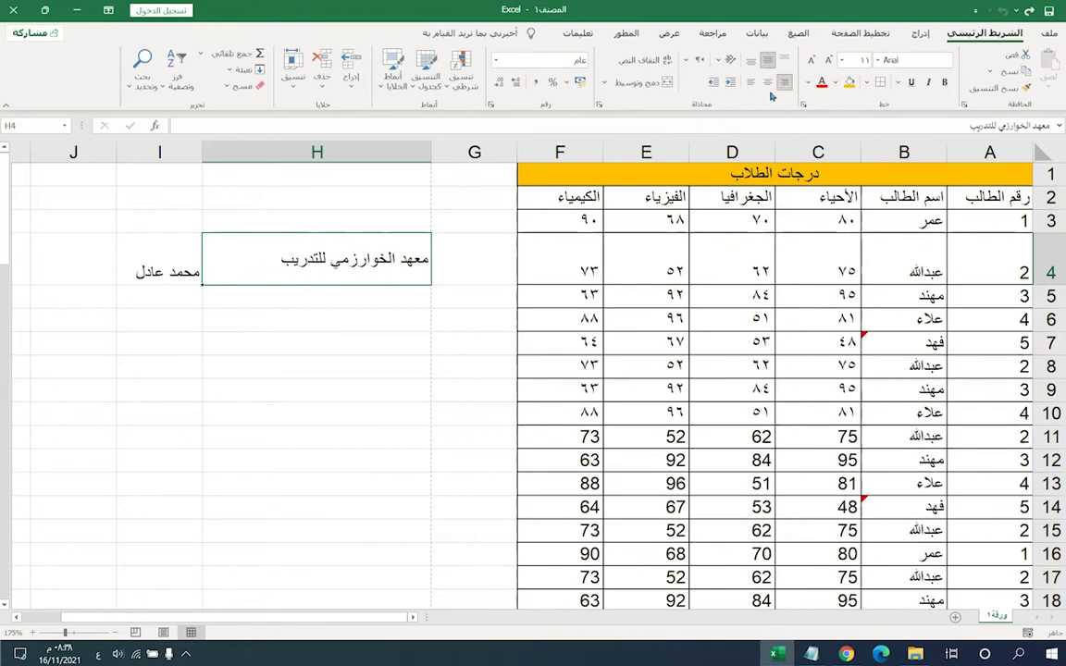
pyautogui.click(767, 82)
pyautogui.click(751, 81)
pyautogui.click(751, 59)
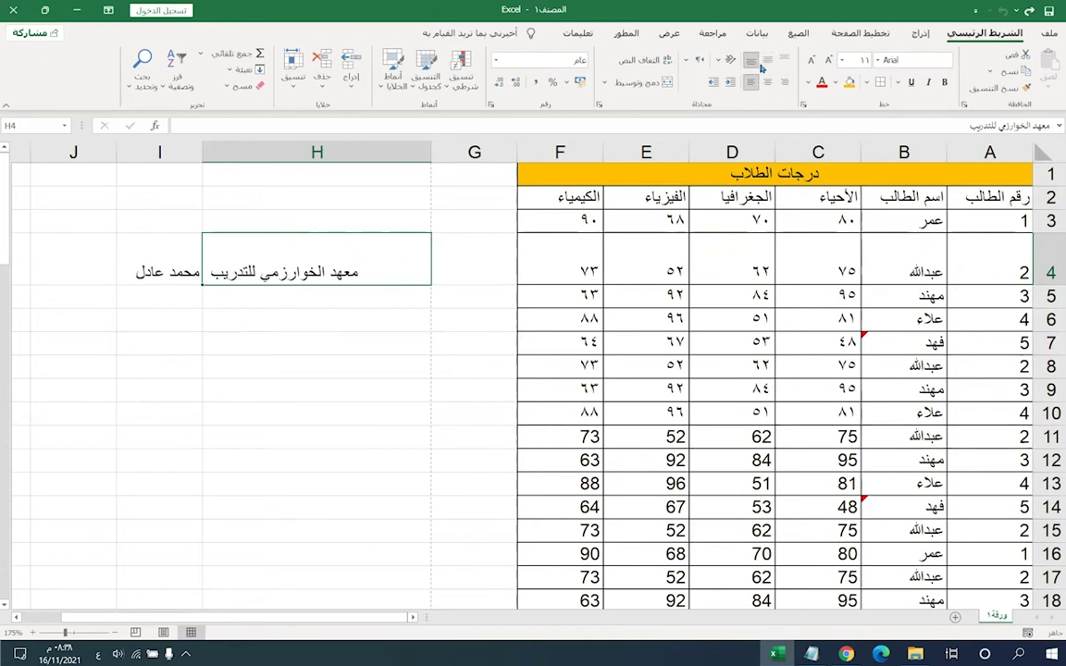
pyautogui.click(767, 59)
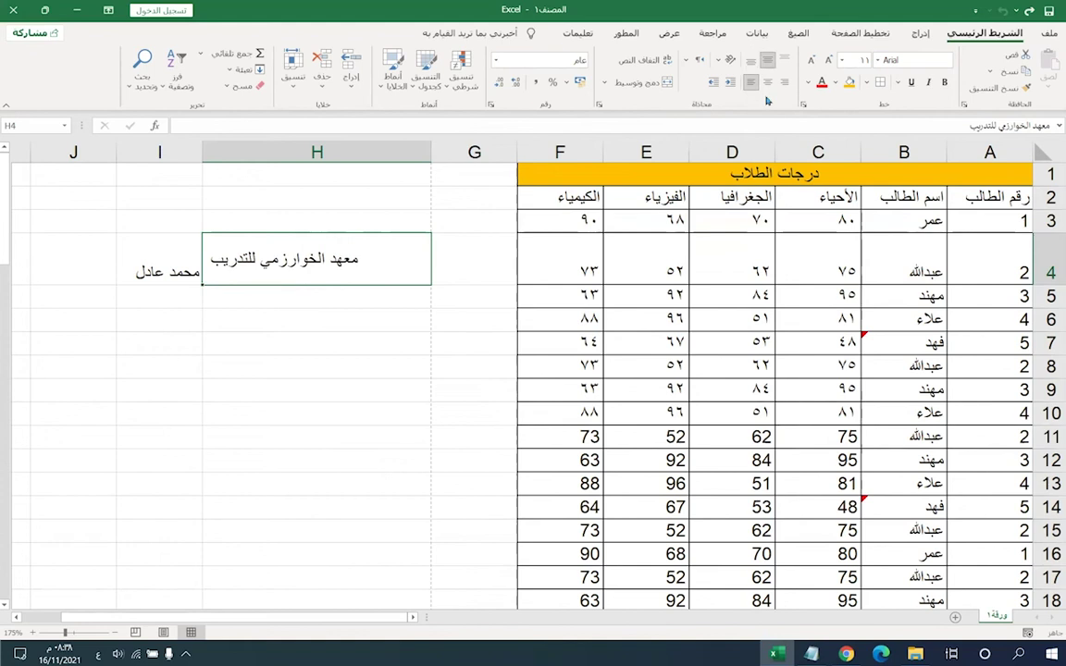
pyautogui.click(767, 84)
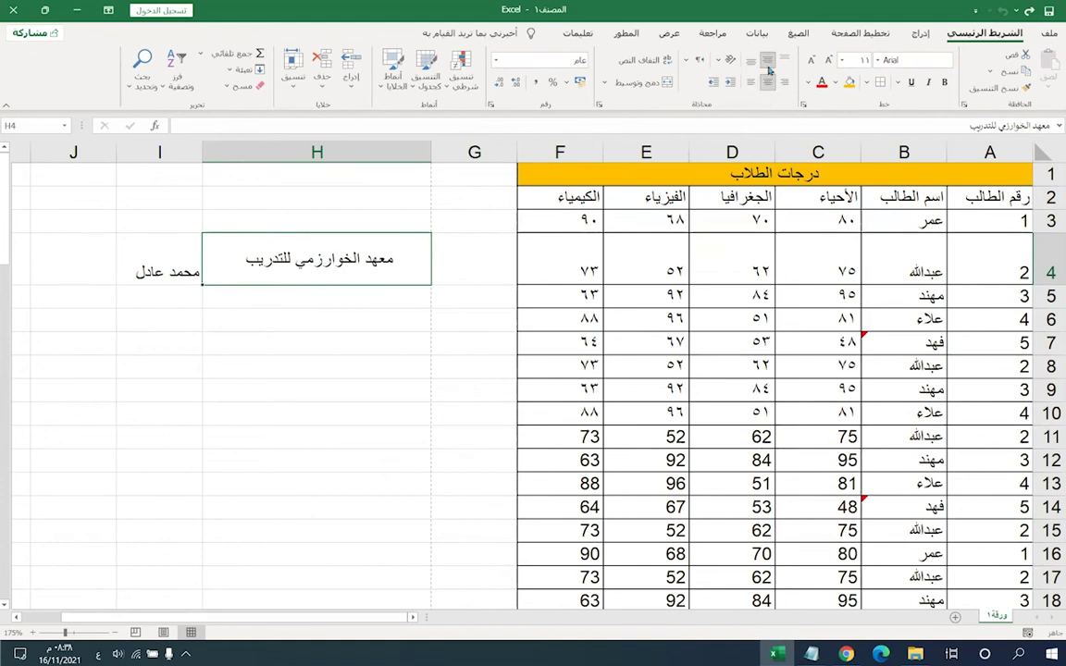
pyautogui.click(784, 81)
pyautogui.click(784, 59)
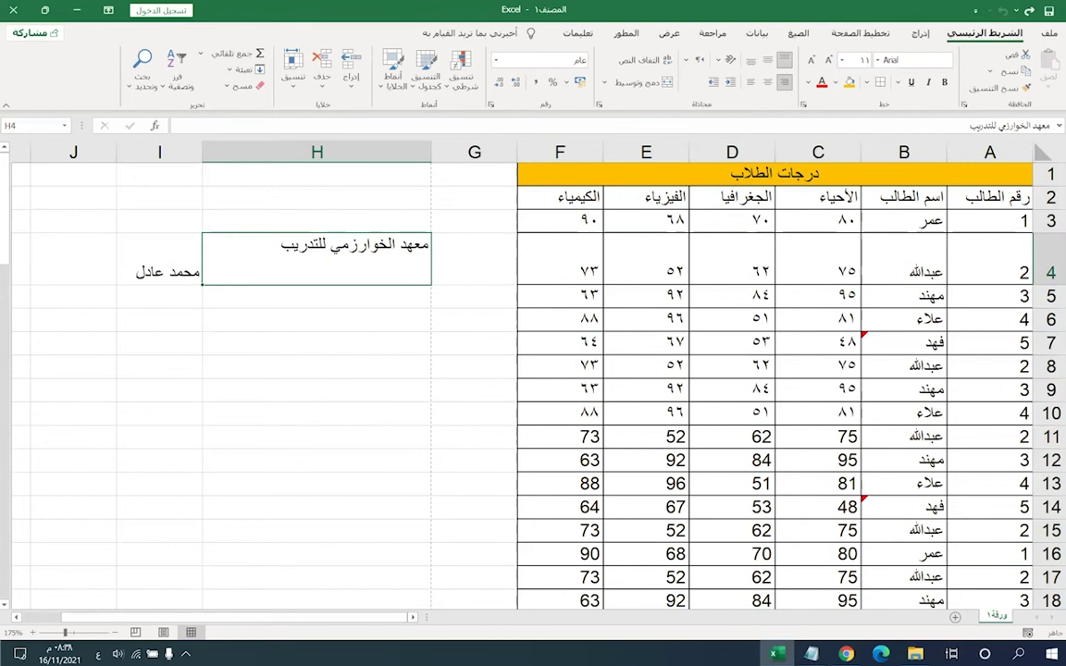
# - Undo the recent formatting changes and deselect the C3:F10 grades
pyautogui.hotkey('ctrl', 'z')
pyautogui.hotkey('ctrl', 'z')
pyautogui.hotkey('ctrl', 'z')
pyautogui.hotkey('ctrl', 'z')
pyautogui.hotkey('ctrl', 'z')
pyautogui.hotkey('ctrl', 'z')
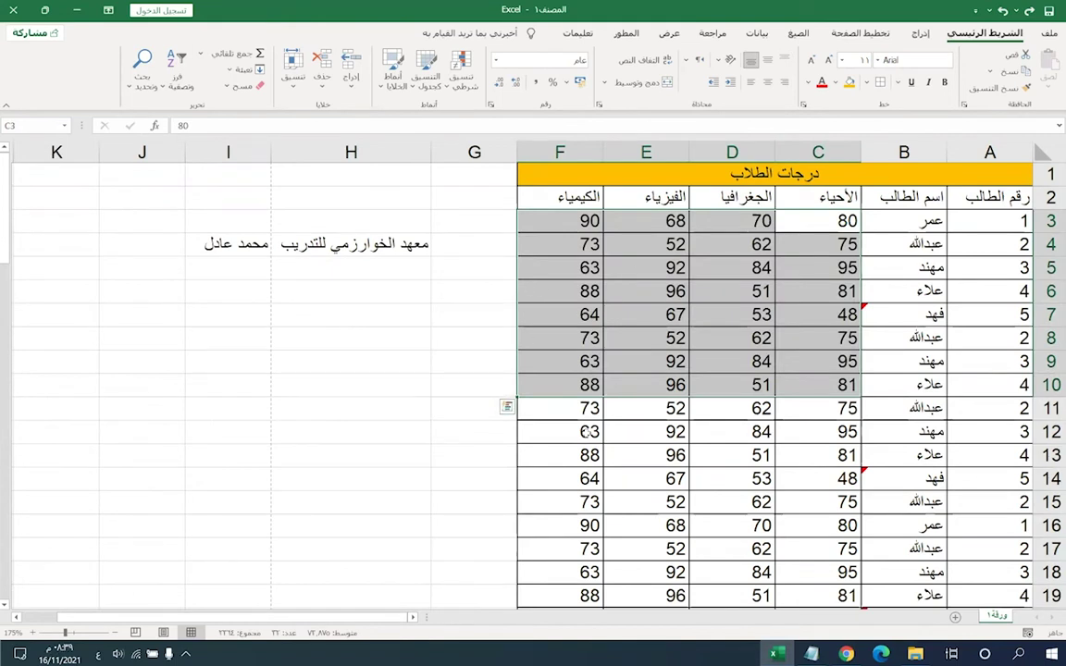
pyautogui.click(567, 413)
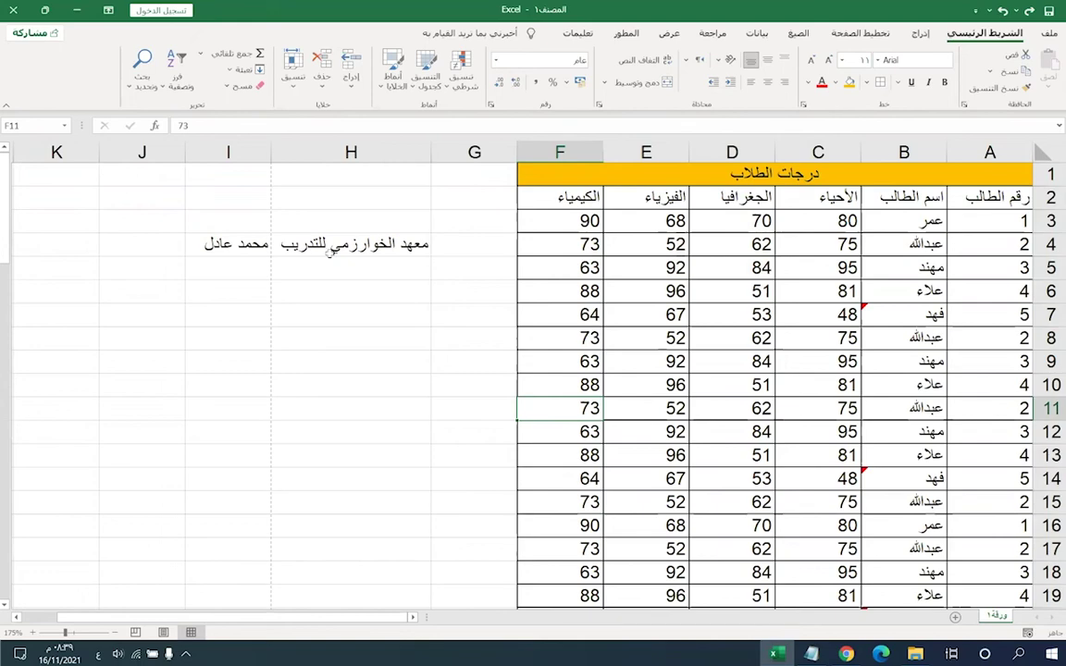
pyautogui.scroll(-18, 638, 453)
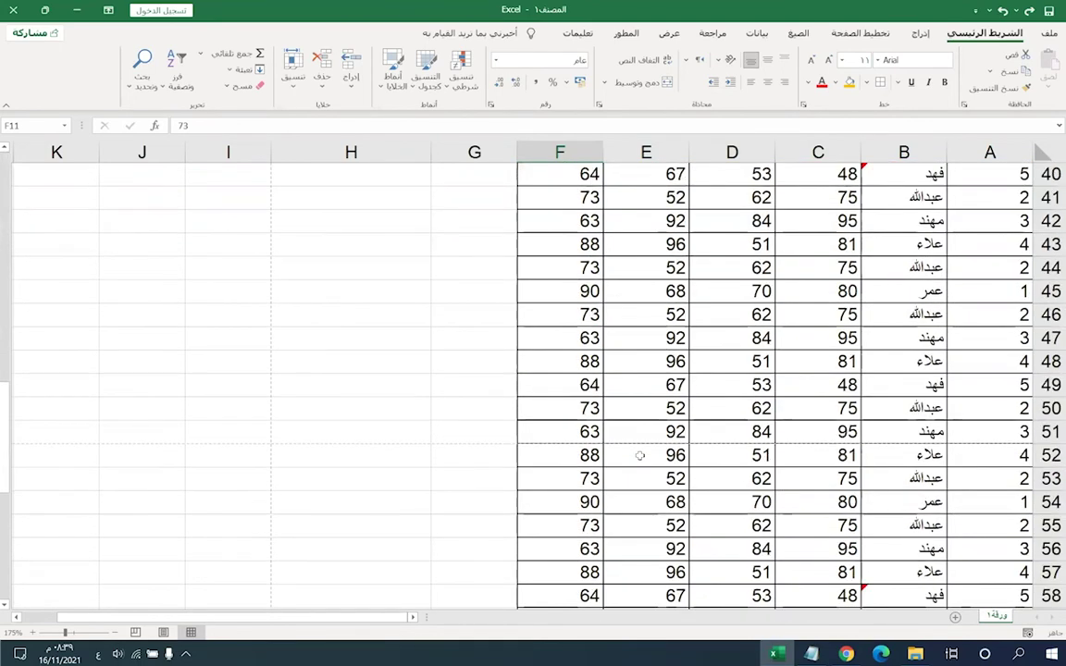
pyautogui.scroll(18, 640, 454)
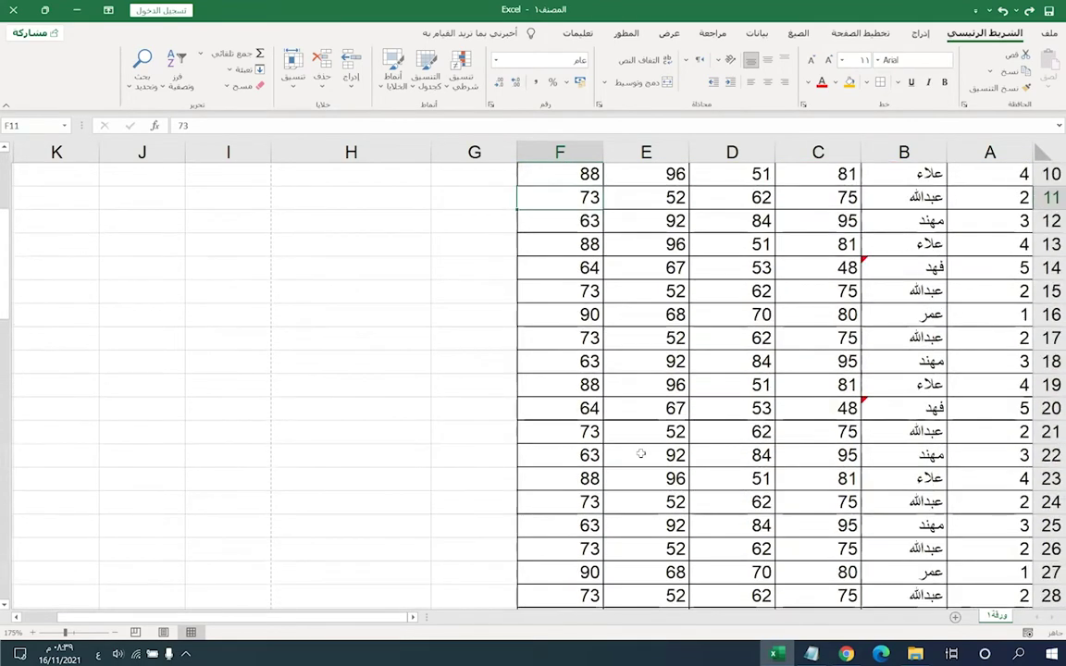
# - Select H8:K15, remove stray text typed into H8, then select D5
pyautogui.moveTo(354, 338); pyautogui.dragTo(48, 520)
pyautogui.click(350, 333)
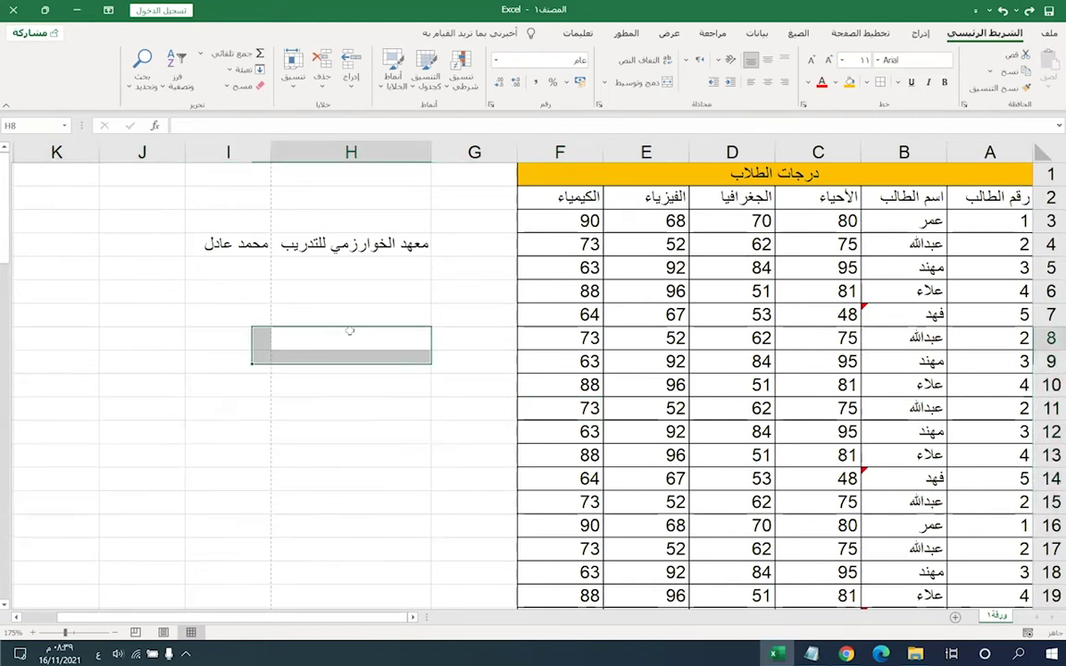
pyautogui.write('سبرسب')
pyautogui.press('BackSpace')
pyautogui.press('BackSpace')
pyautogui.press('BackSpace')
pyautogui.press('BackSpace')
pyautogui.press('BackSpace')
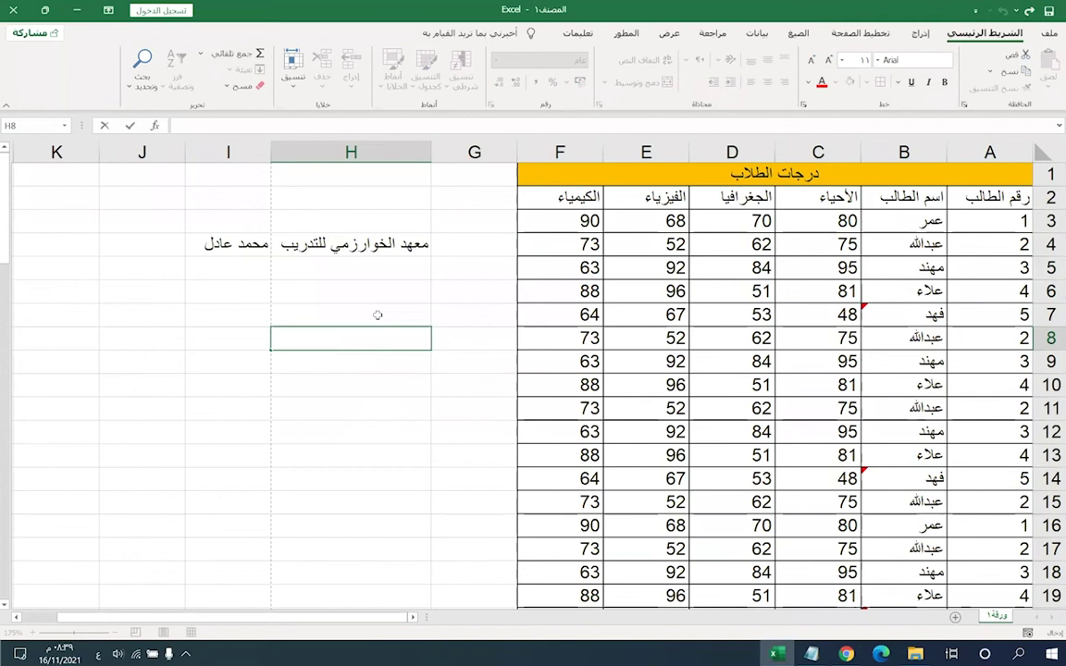
pyautogui.click(764, 263)
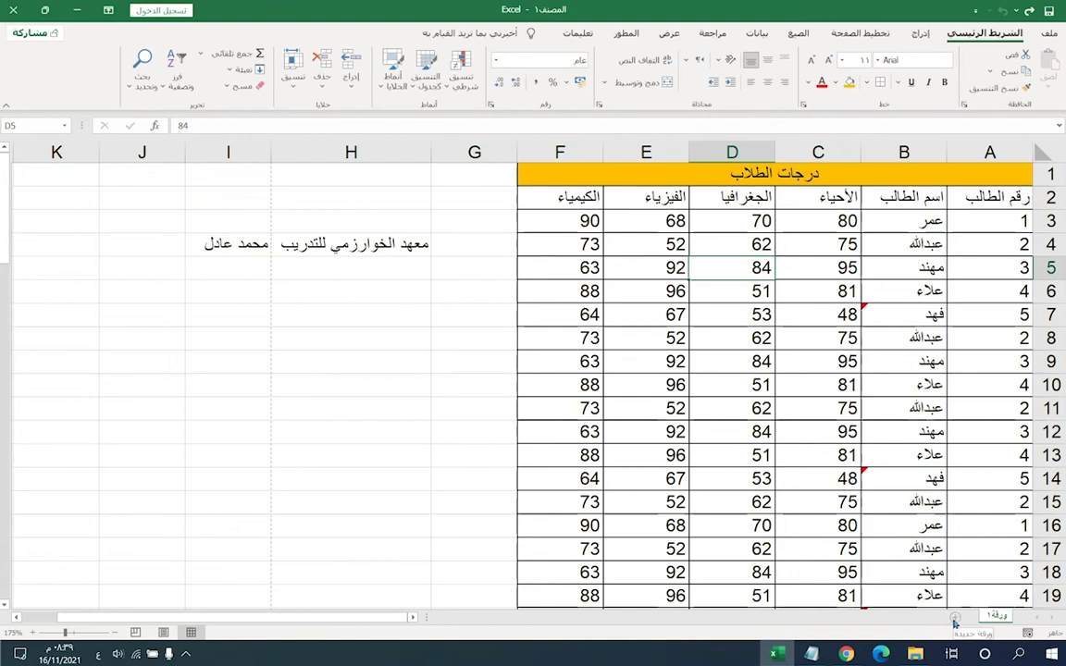
# - Insert the empty sheet ورقة٢ and switch between it and ورقة١, ending on ورقة١
pyautogui.click(956, 620)
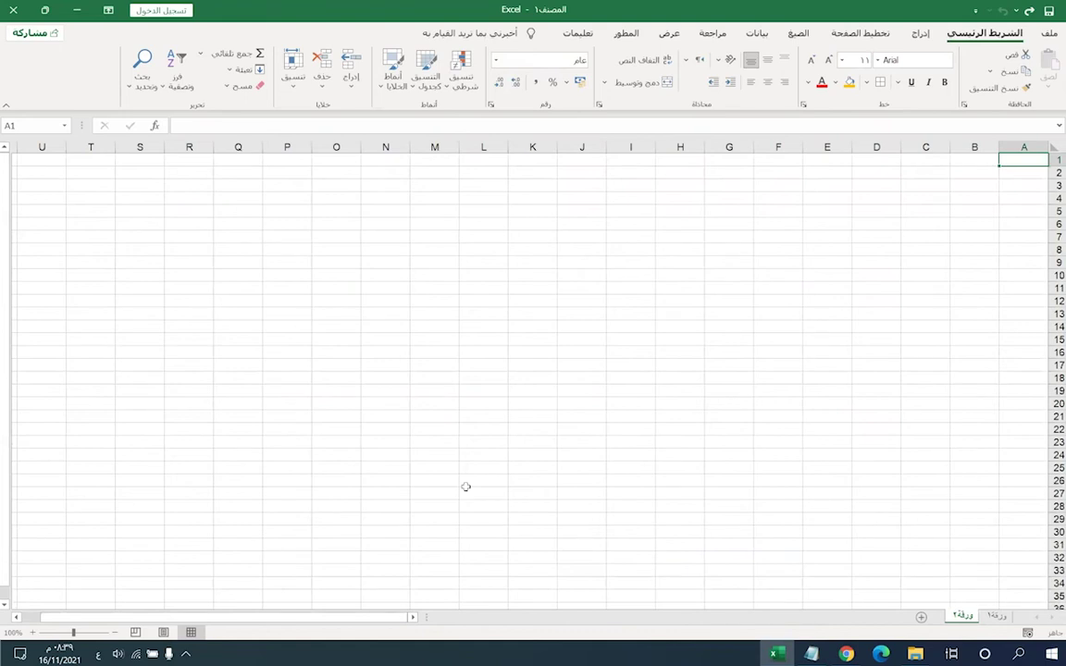
pyautogui.scroll(3, 685, 426)
pyautogui.scroll(4, 685, 425)
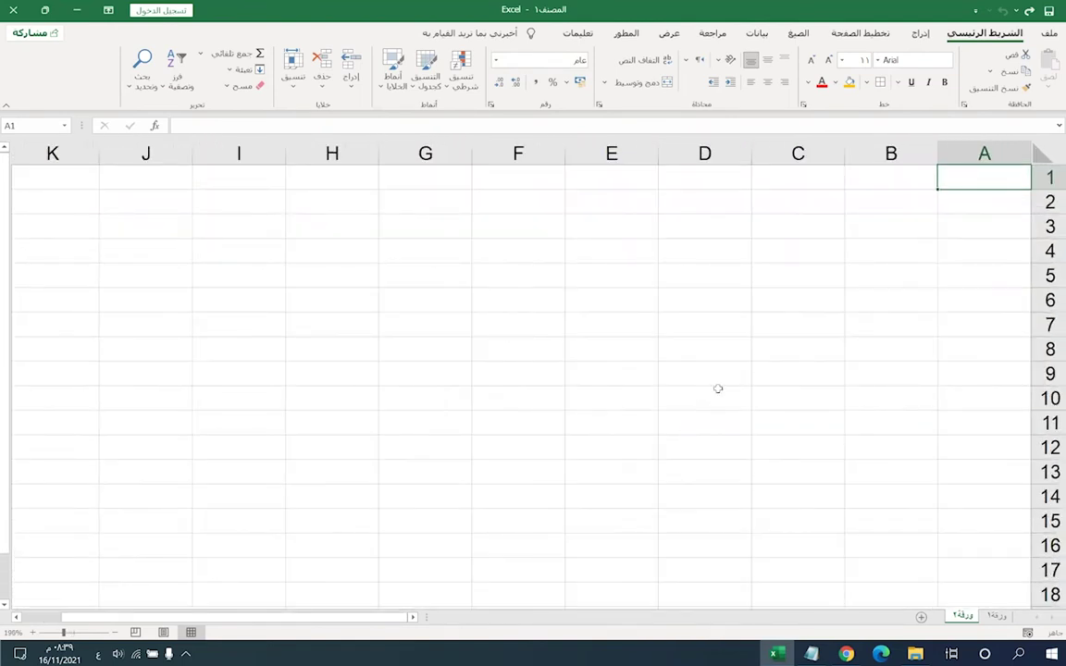
pyautogui.click(995, 618)
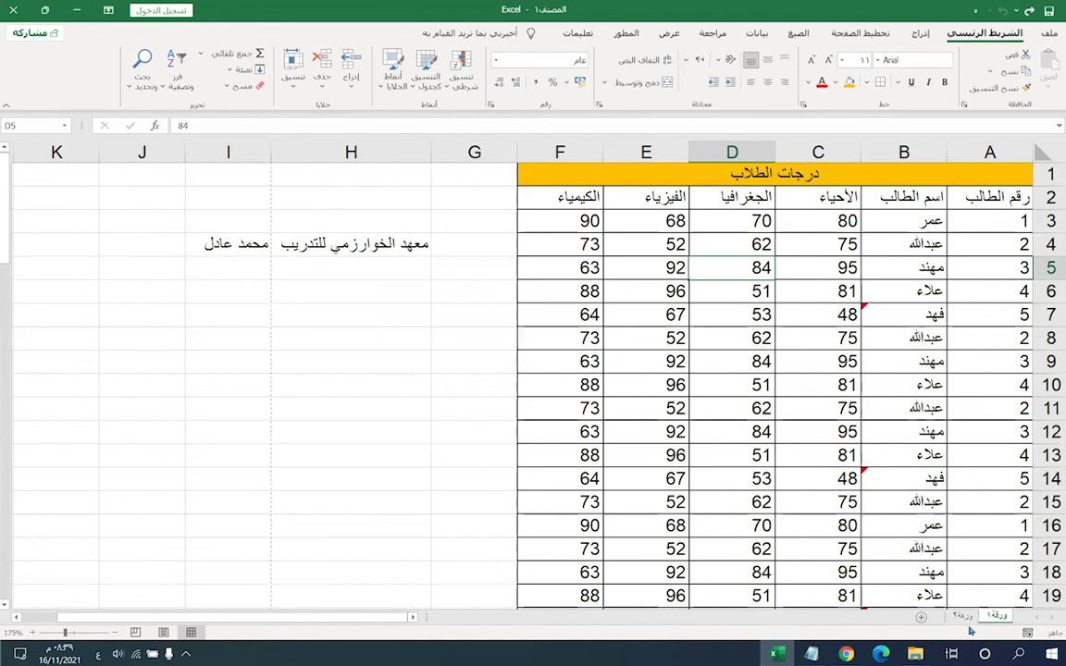
pyautogui.click(963, 616)
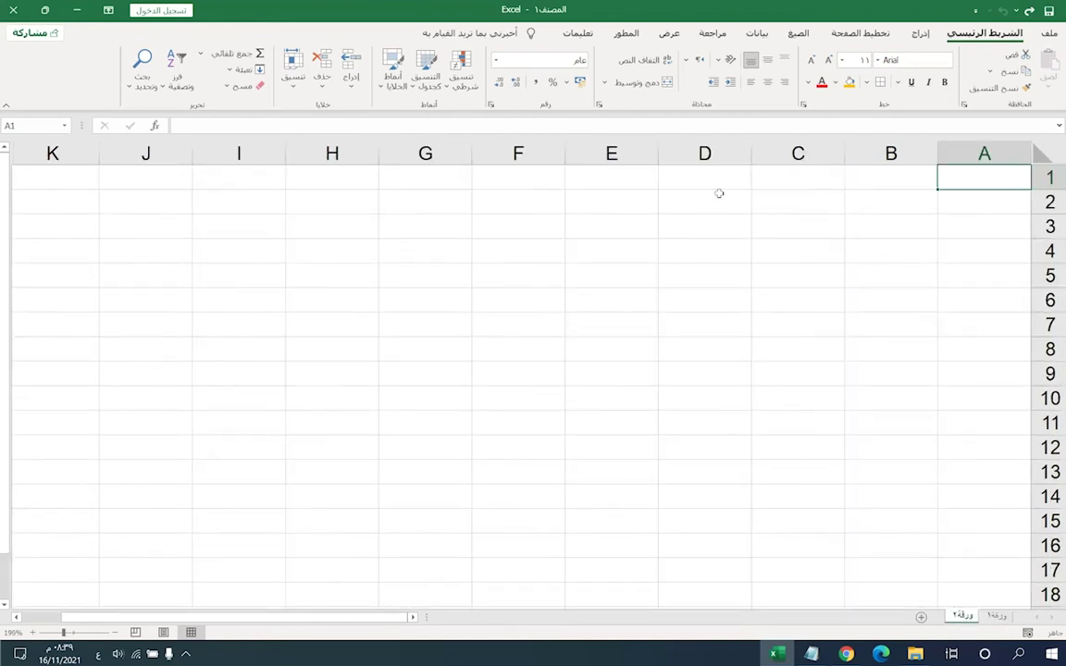
pyautogui.click(782, 226)
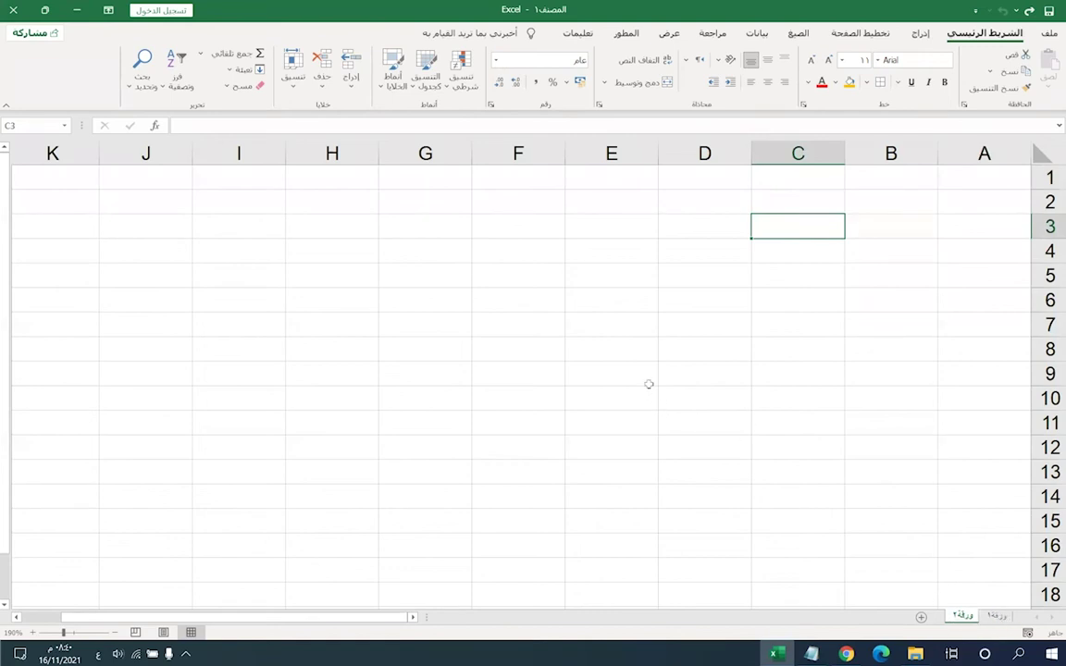
pyautogui.click(994, 617)
pyautogui.click(964, 617)
pyautogui.click(993, 616)
# - Rename sheet ورقة١ to درجات الطلاب
pyautogui.rightClick(1002, 620)
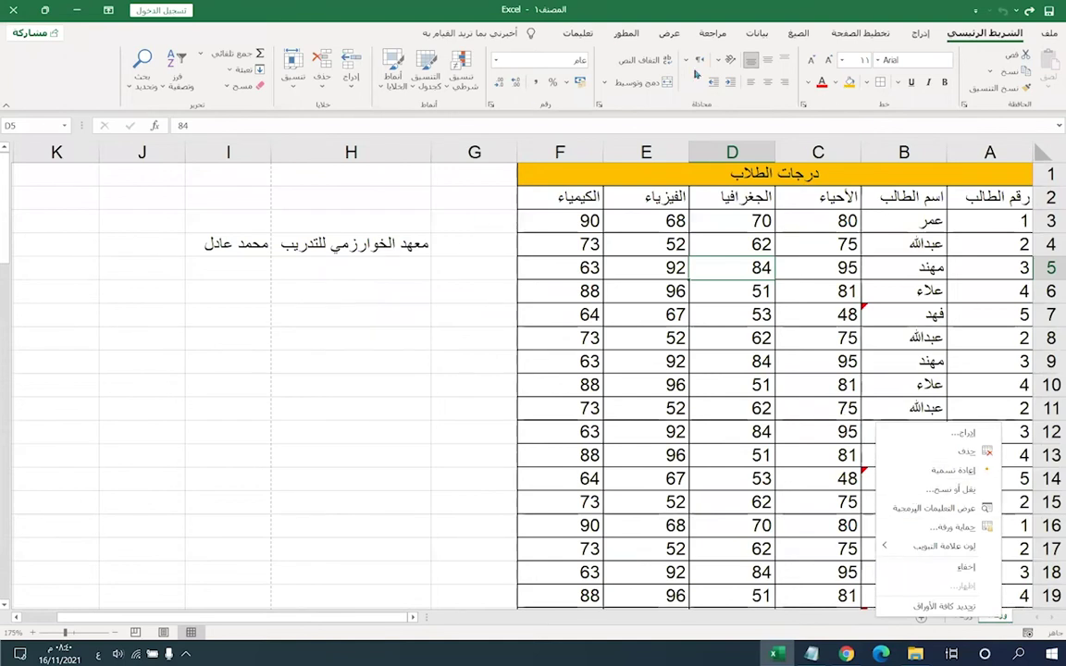
pyautogui.click(948, 527)
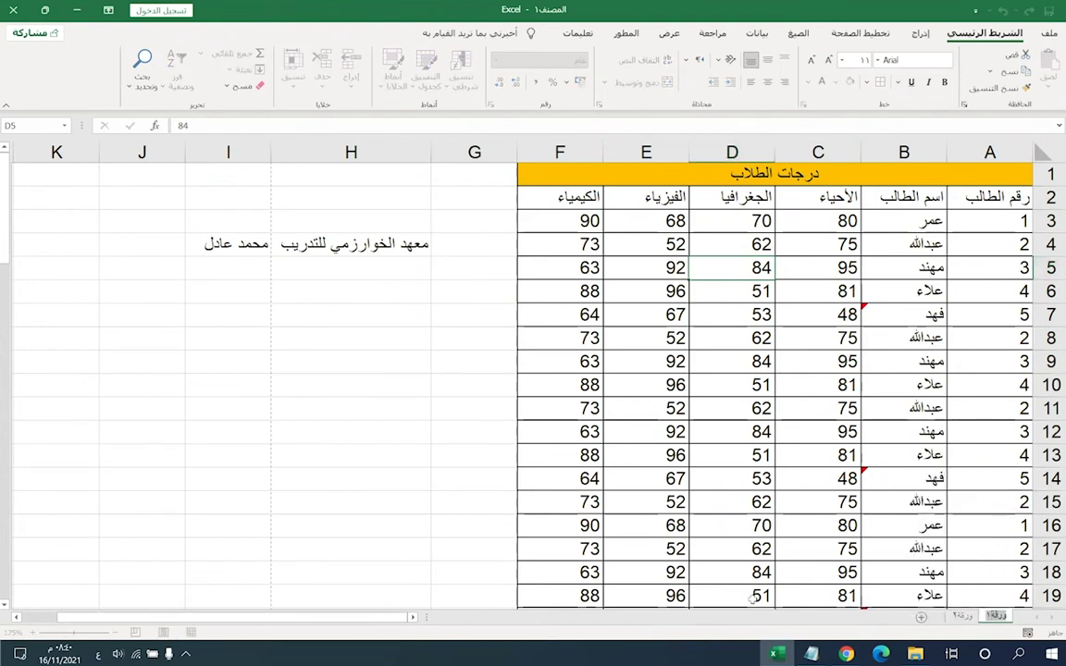
pyautogui.write('درجات ال')
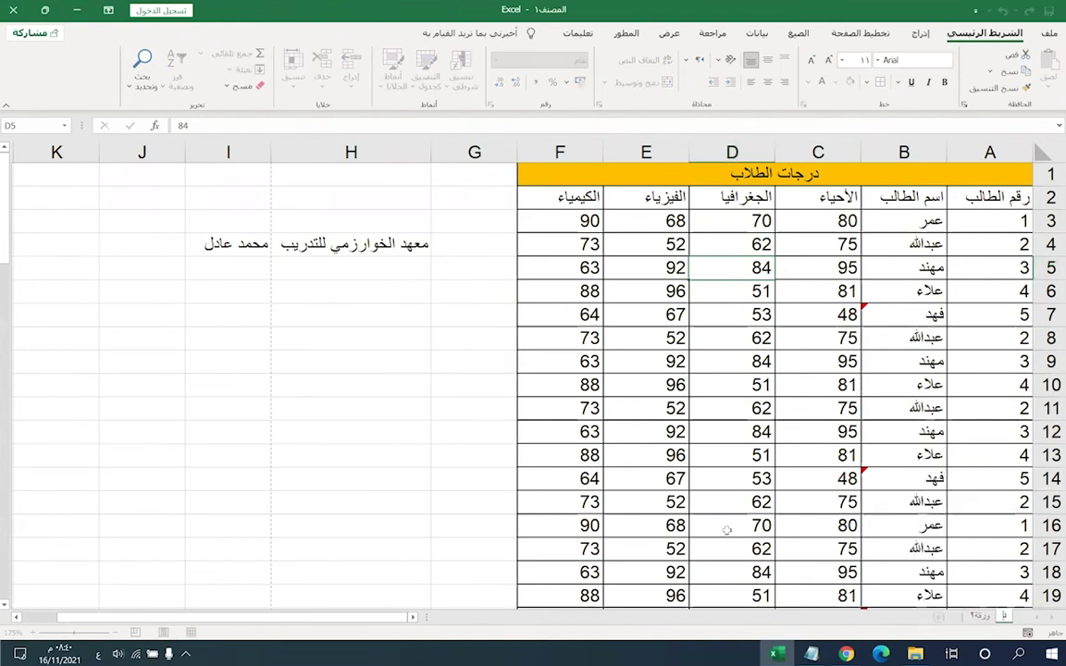
pyautogui.write('طلاب')
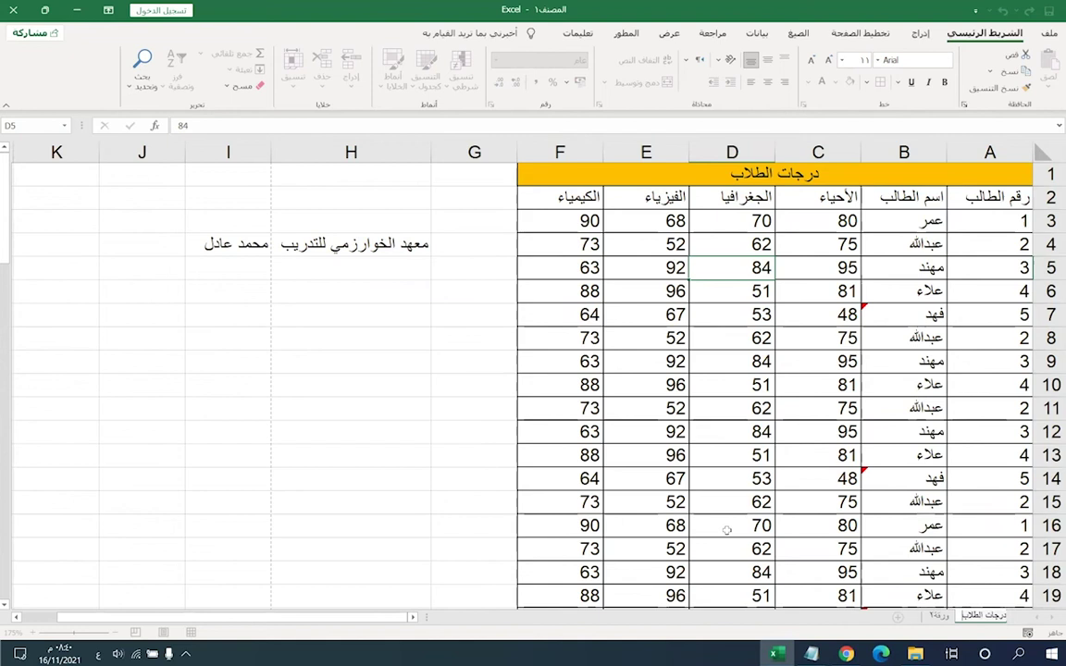
# - Rename sheet ورقة٢ to the attendance table name جدول الحضور والغياب
pyautogui.click(937, 616)
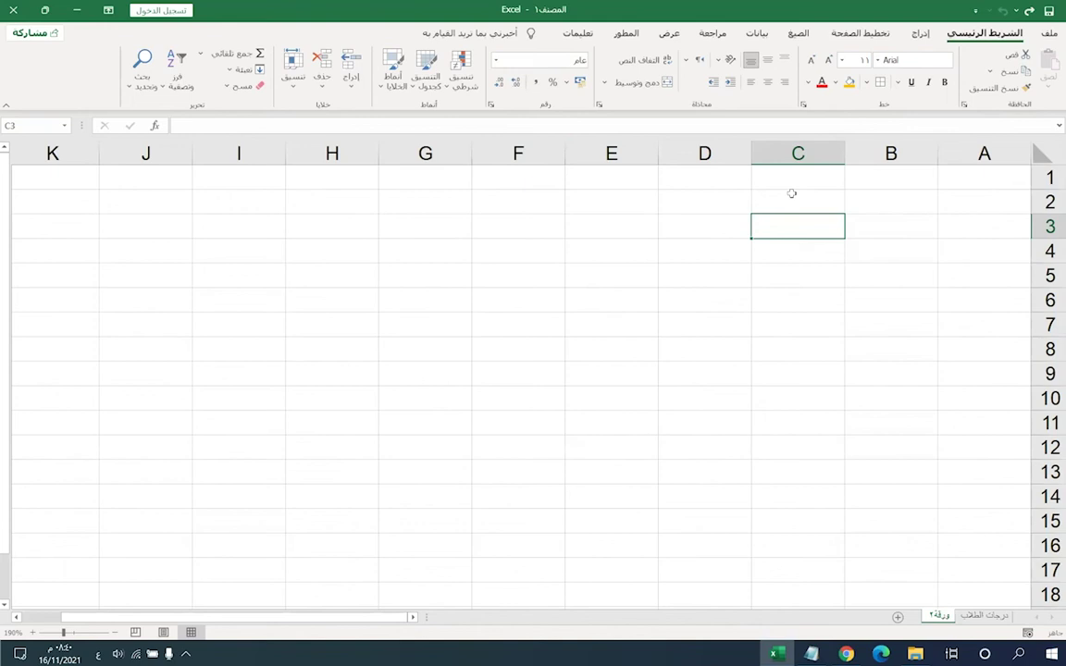
pyautogui.rightClick(933, 617)
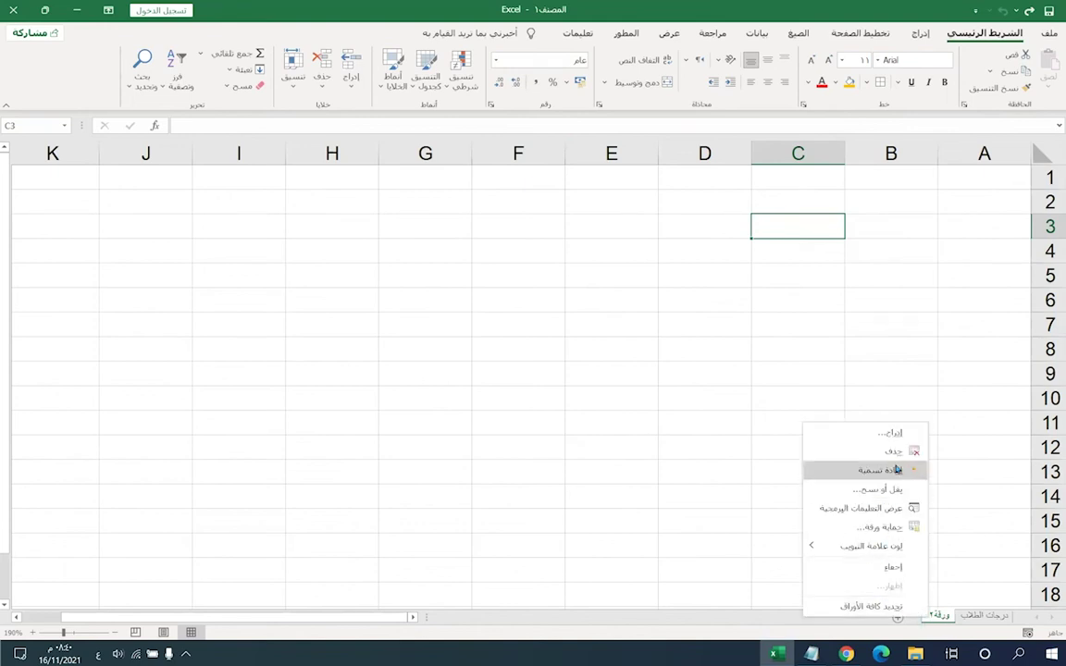
pyautogui.click(879, 470)
pyautogui.write('جدو')
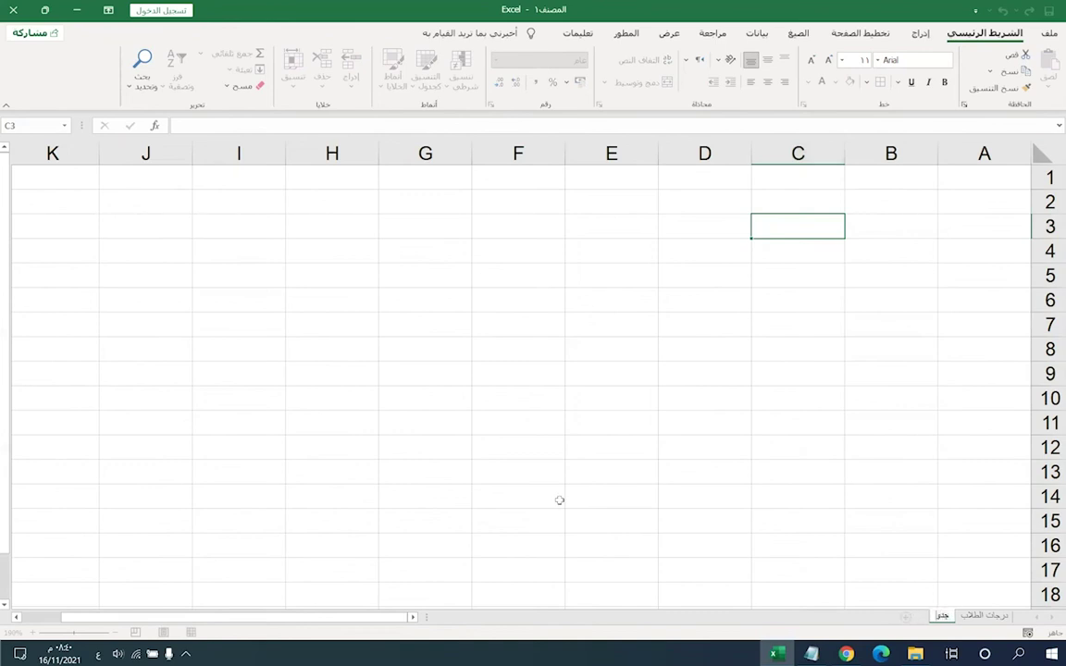
pyautogui.write('ل الغيار')
pyautogui.press('BackSpace')
pyautogui.press('BackSpace')
pyautogui.press('BackSpace')
pyautogui.write('ضور/الغياب')
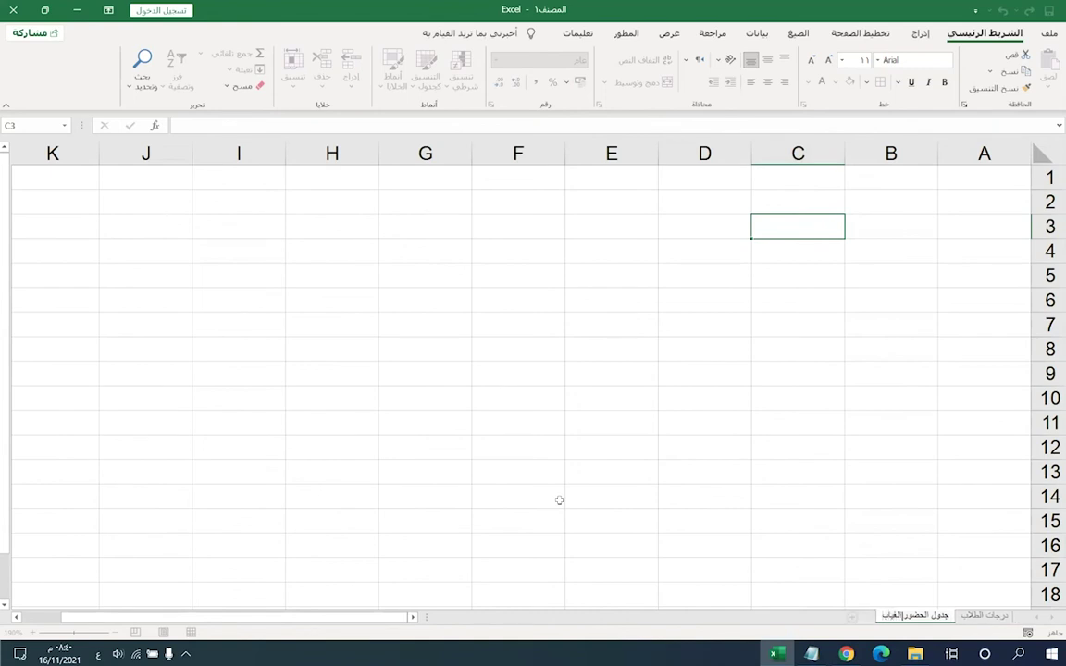
pyautogui.click(559, 500)
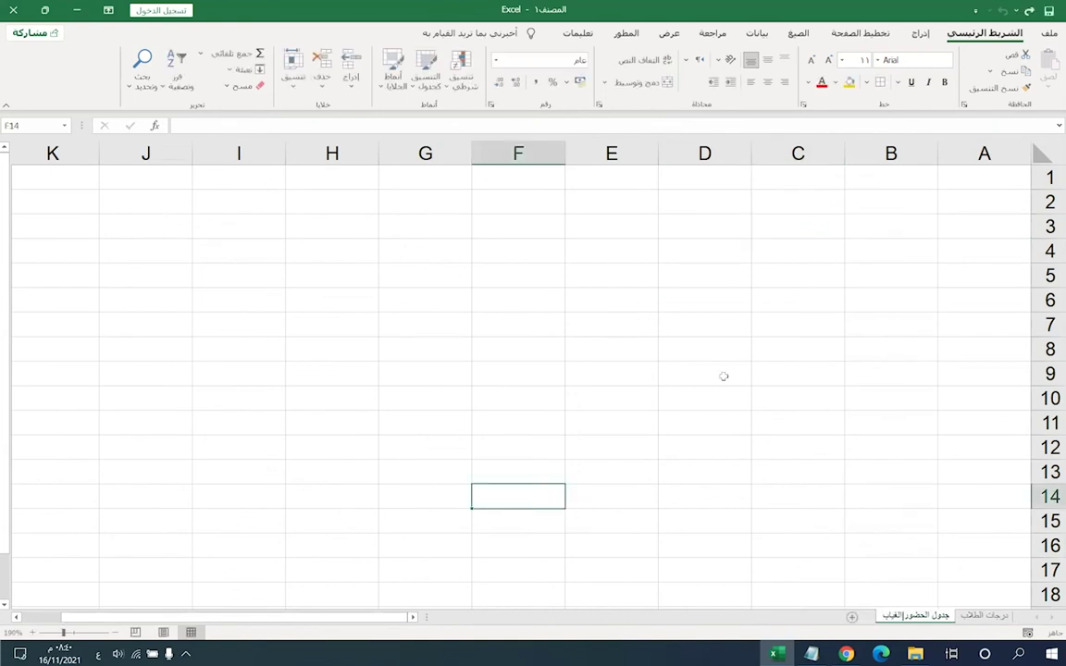
# - Select and clear A1:F11 on the attendance sheet, then return to درجات الطلاب
pyautogui.hotkey('ctrl', 'Home')
pyautogui.moveTo(942, 178); pyautogui.dragTo(472, 416)
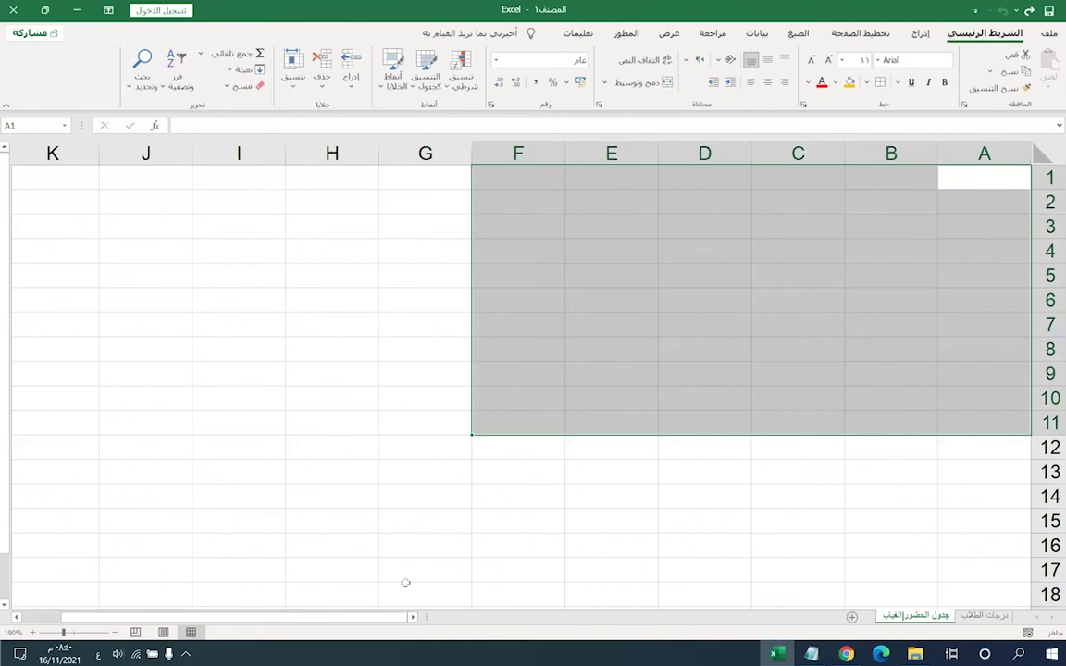
pyautogui.click(844, 460)
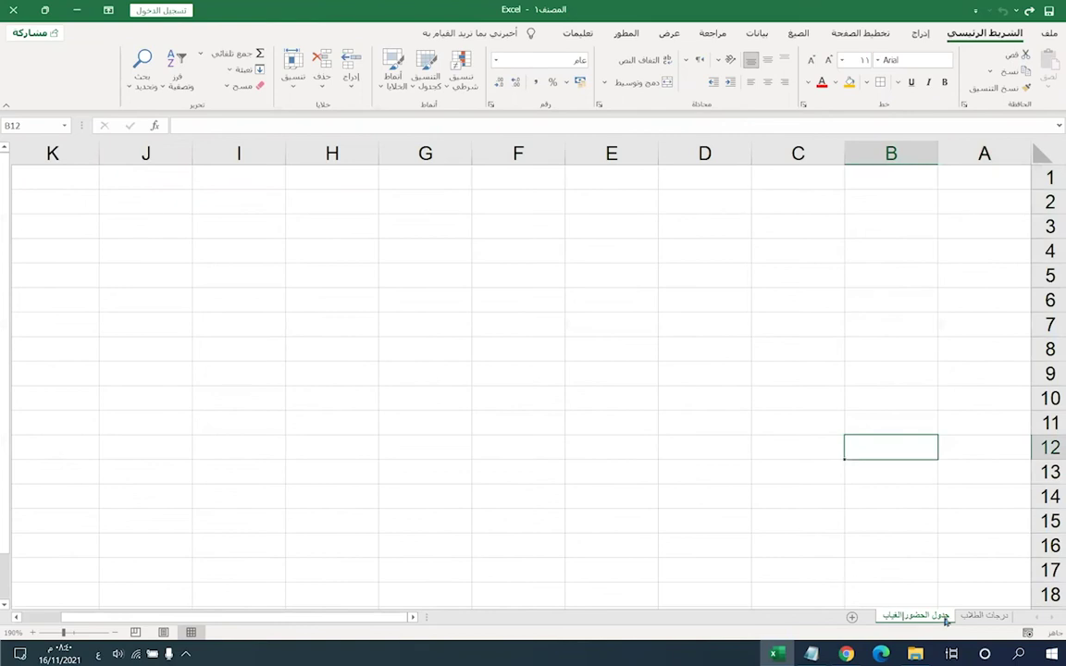
pyautogui.click(984, 616)
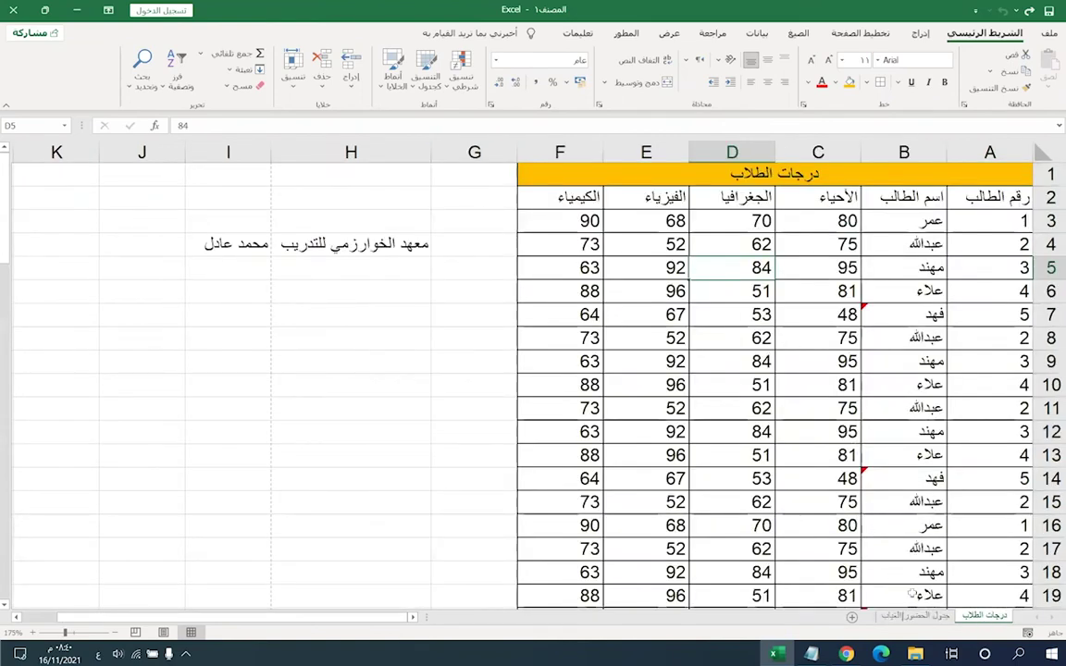
pyautogui.click(949, 615)
pyautogui.click(985, 616)
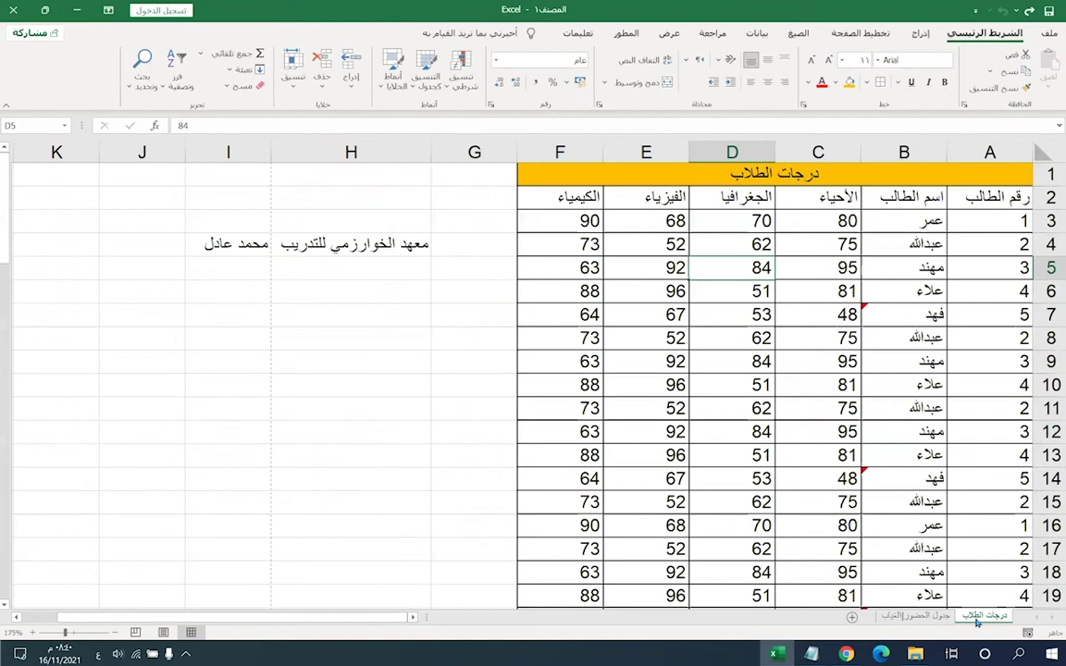
# - Colour the درجات الطلاب sheet tab green
pyautogui.rightClick(984, 618)
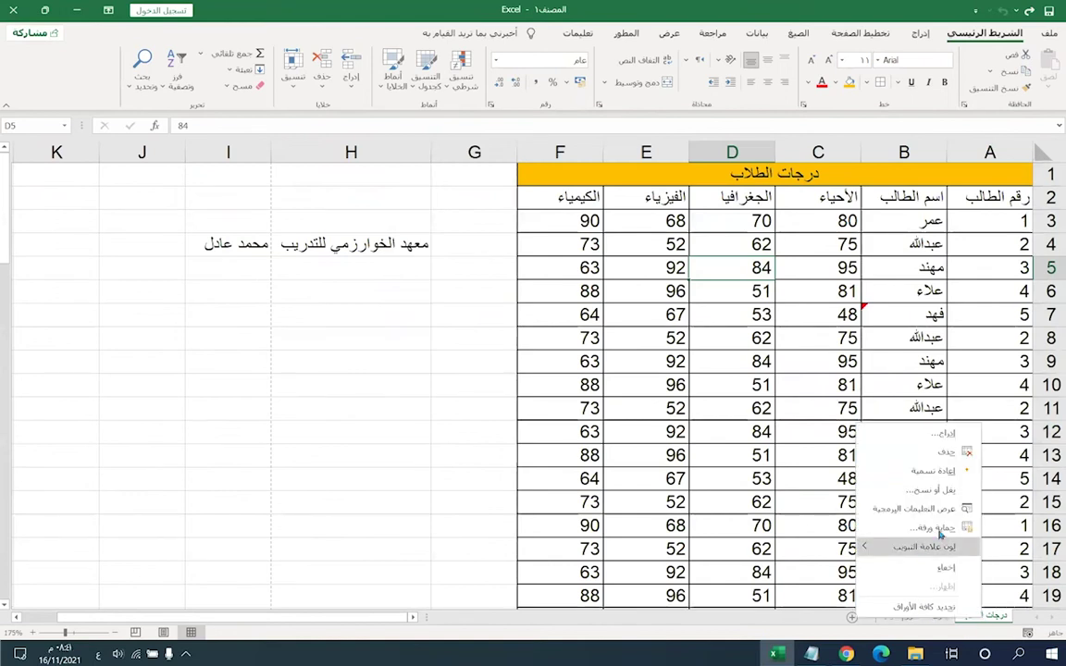
pyautogui.moveTo(910, 552)
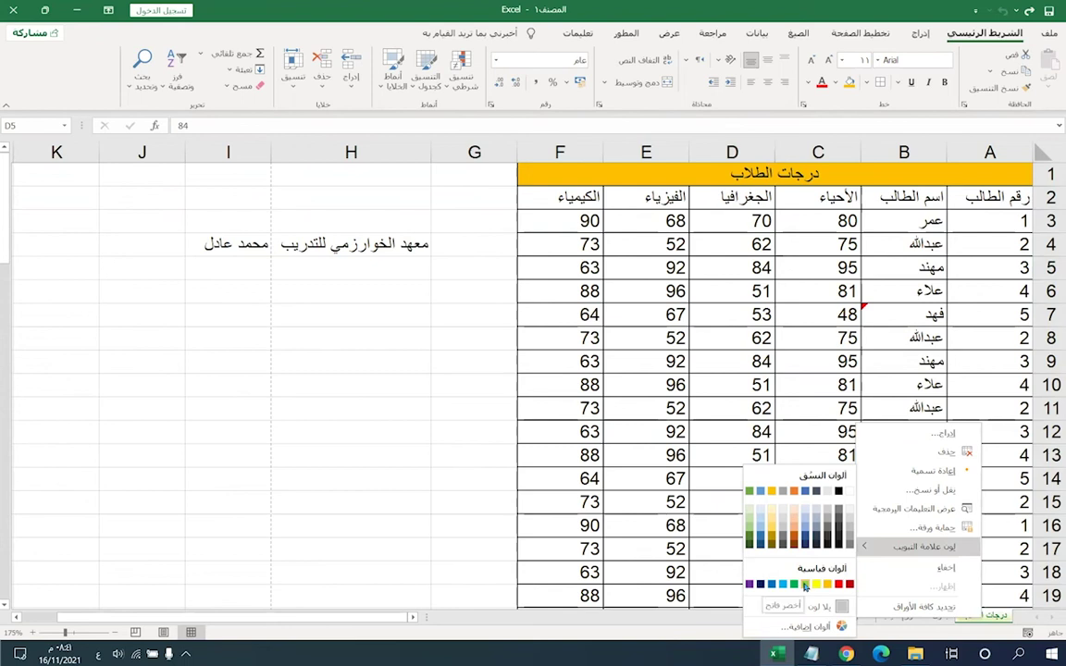
pyautogui.click(804, 585)
# - Colour the attendance sheet tab red
pyautogui.click(935, 617)
pyautogui.rightClick(934, 618)
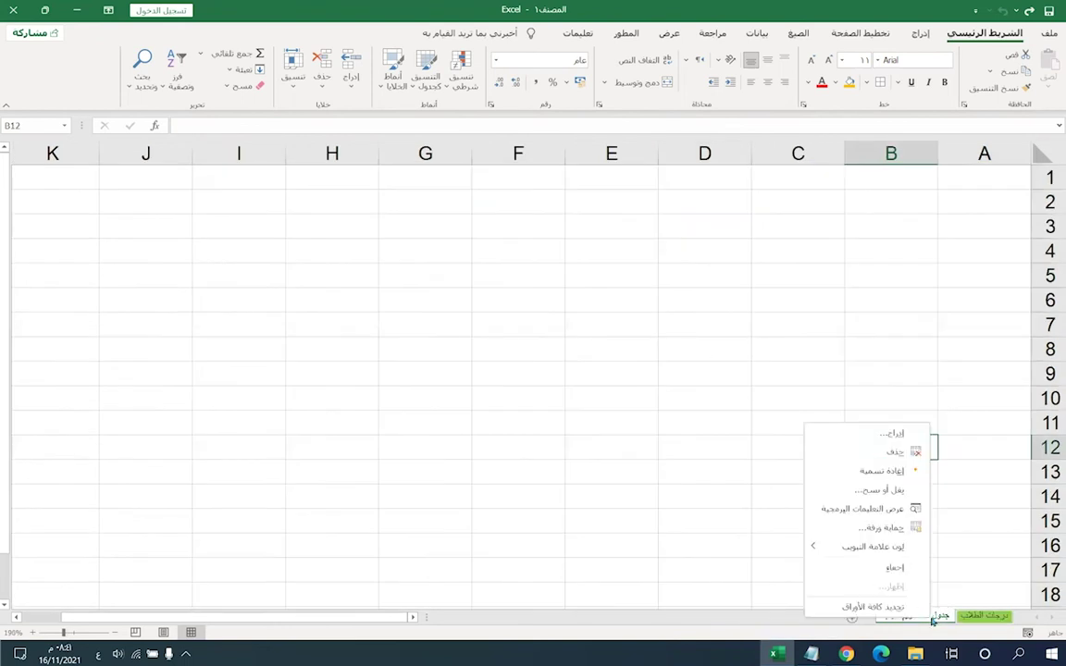
pyautogui.moveTo(869, 549)
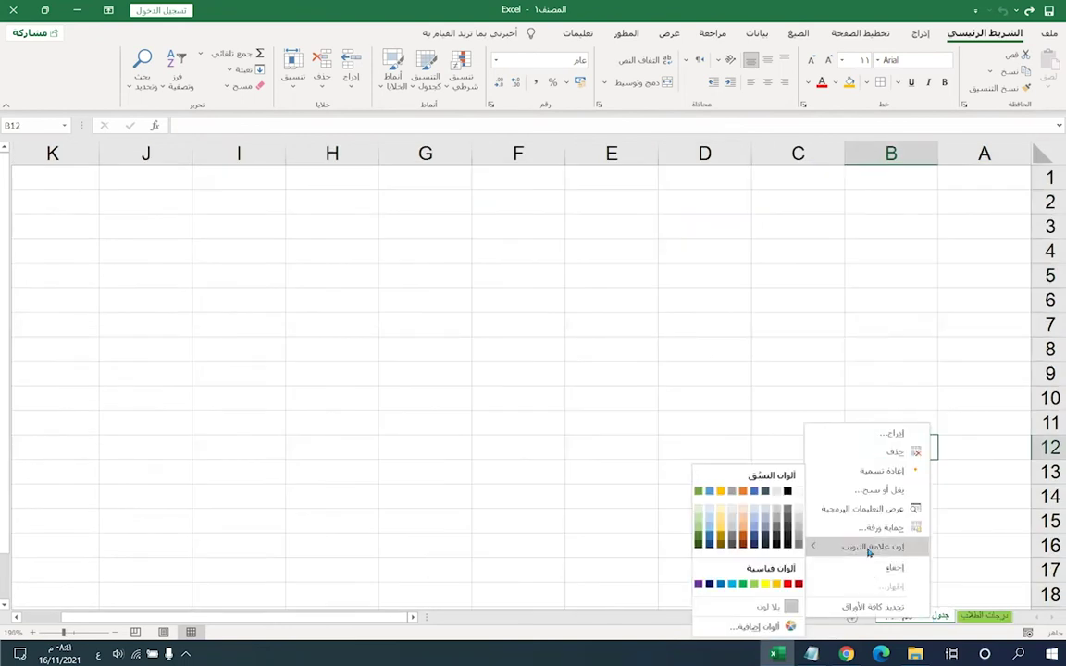
pyautogui.click(792, 583)
# - Switch back and forth between the two sheets, ending on درجات الطلاب
pyautogui.click(989, 622)
pyautogui.click(915, 617)
pyautogui.click(988, 618)
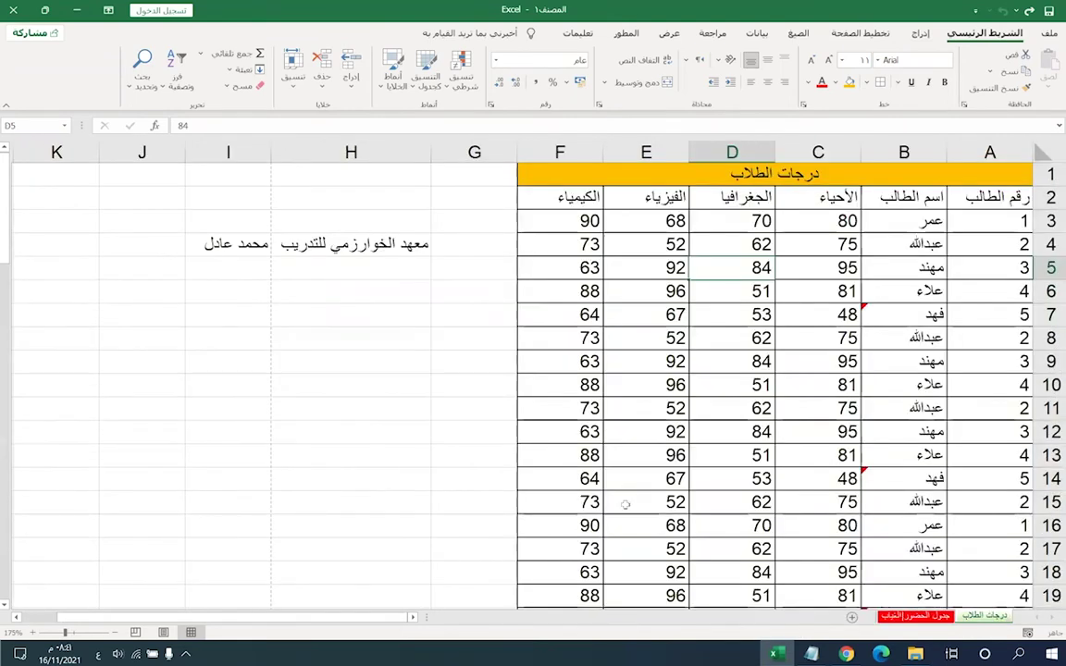
pyautogui.click(915, 618)
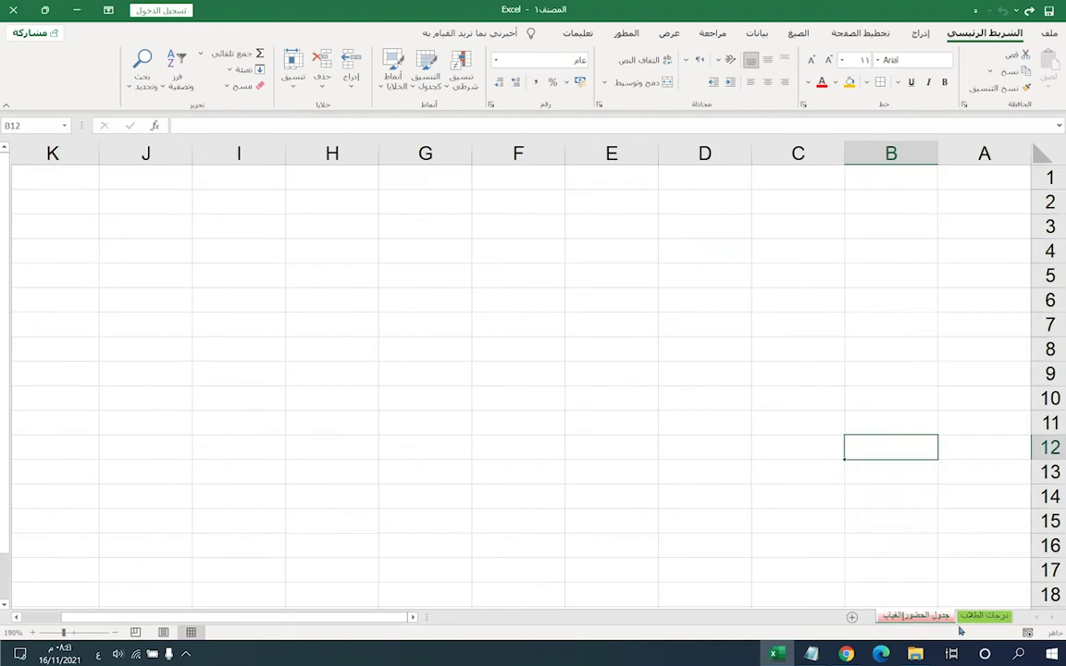
pyautogui.click(962, 617)
pyautogui.click(915, 618)
pyautogui.click(973, 620)
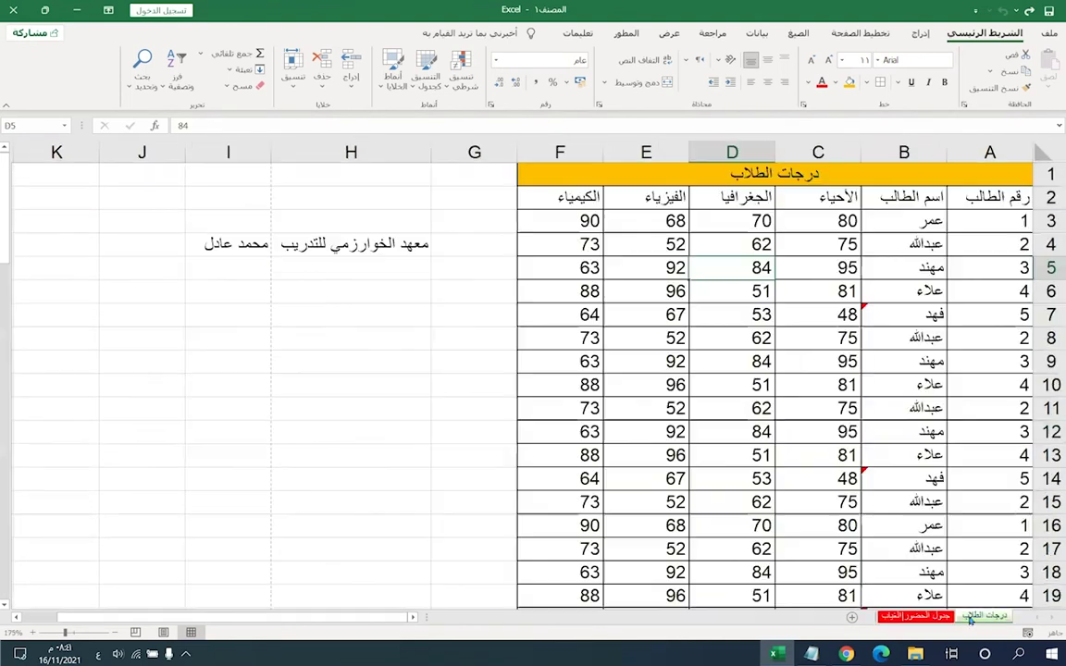
pyautogui.click(915, 617)
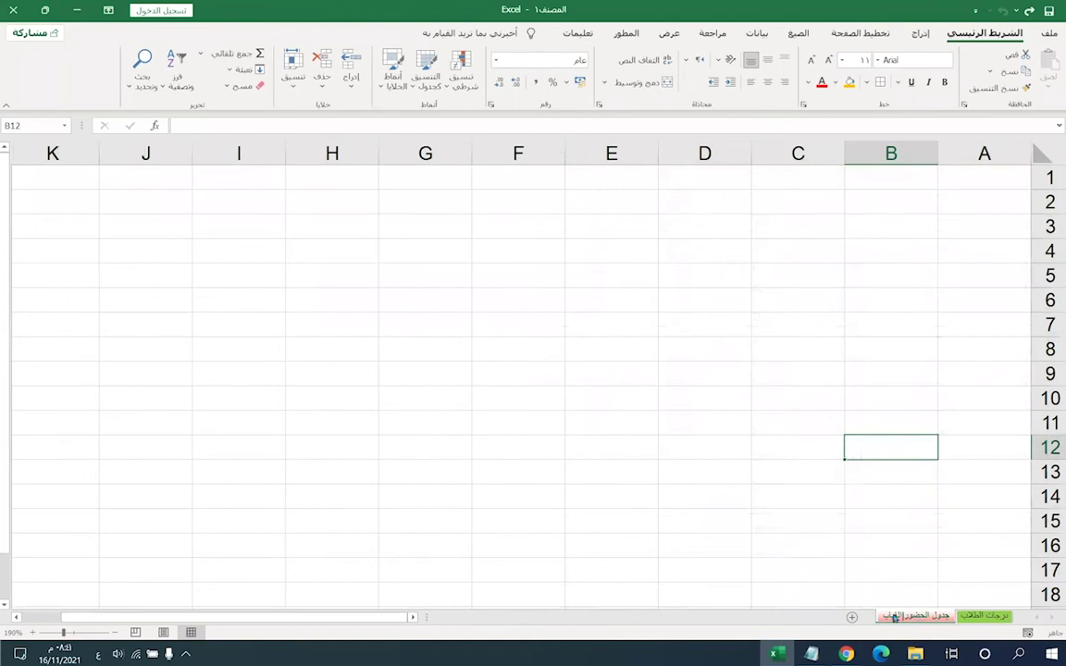
pyautogui.hotkey('ctrl', 'pageup')
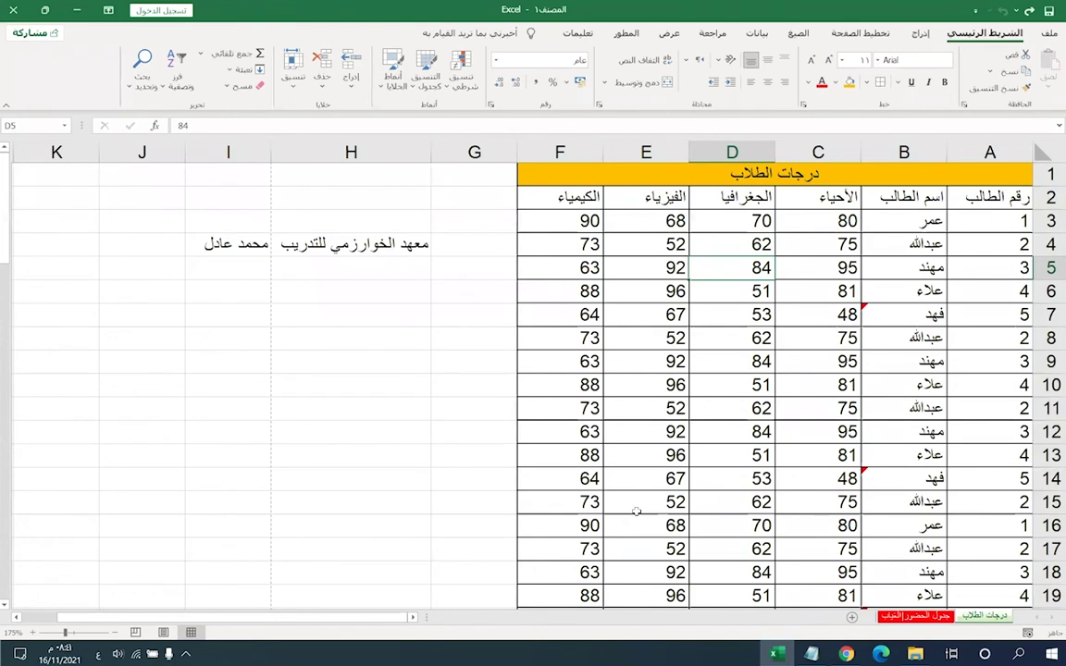
pyautogui.rightClick(985, 615)
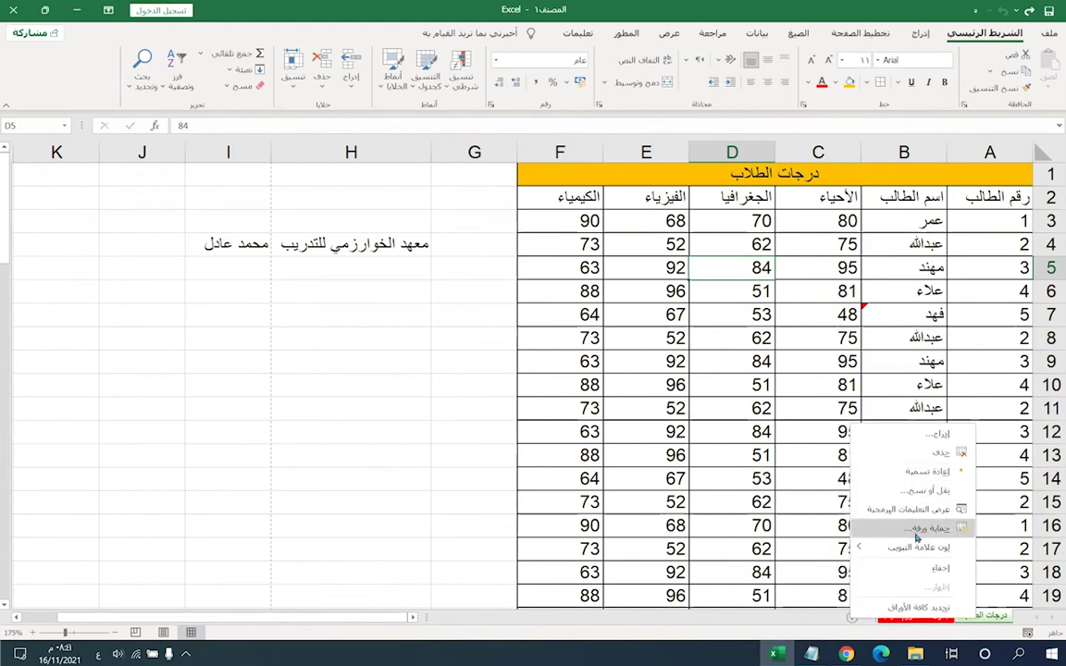
pyautogui.click(918, 529)
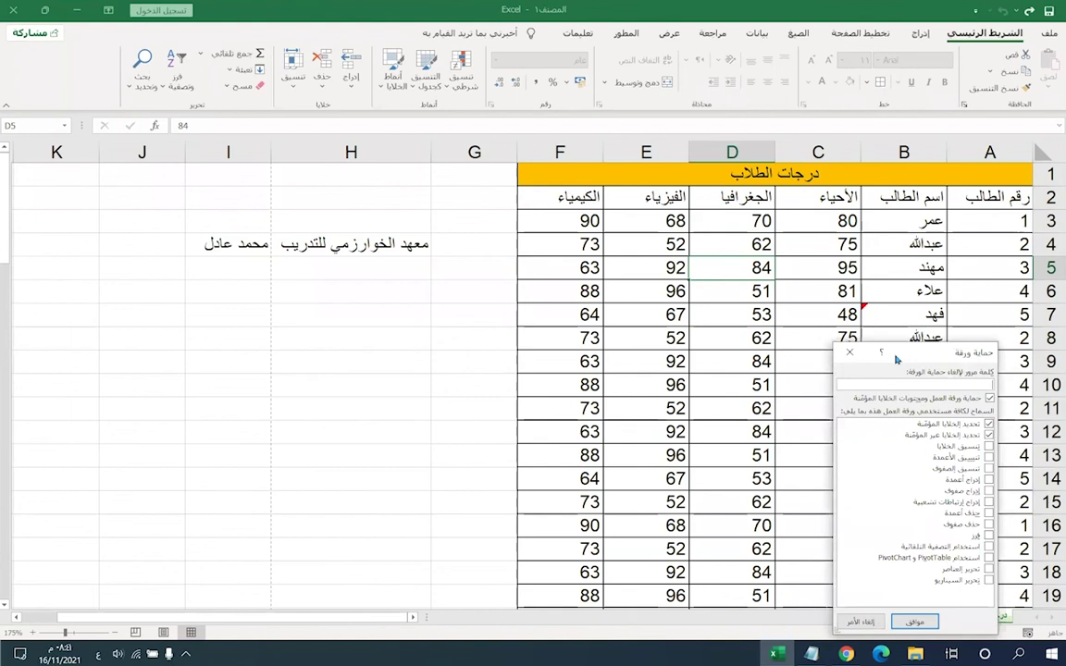
pyautogui.moveTo(897, 359); pyautogui.dragTo(376, 205)
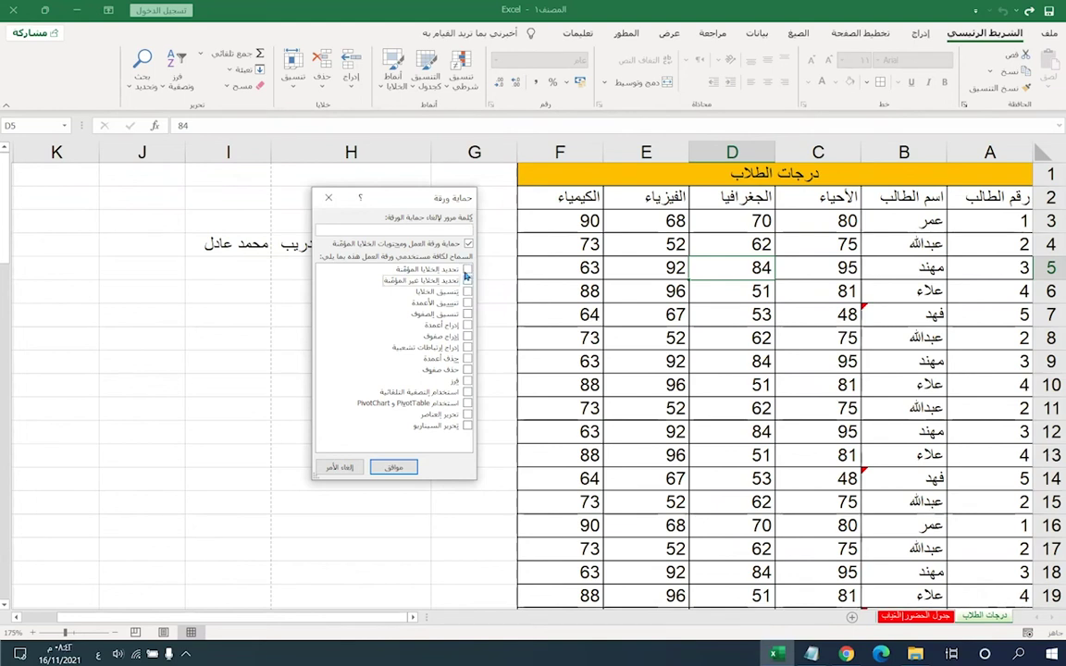
pyautogui.click(468, 280)
pyautogui.click(468, 290)
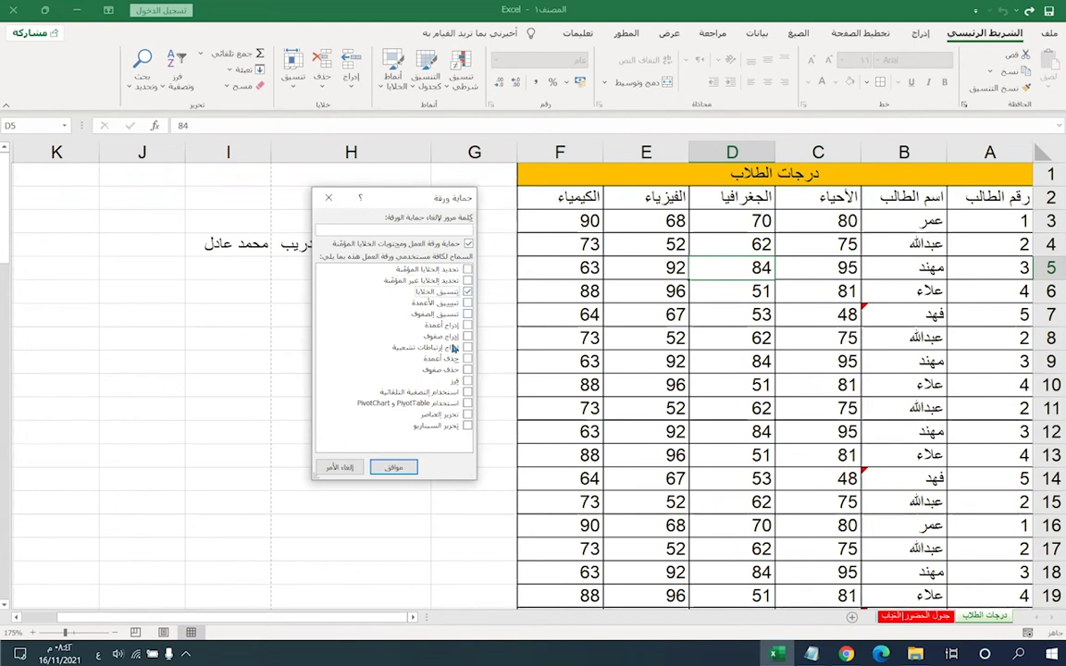
pyautogui.click(468, 325)
pyautogui.click(467, 336)
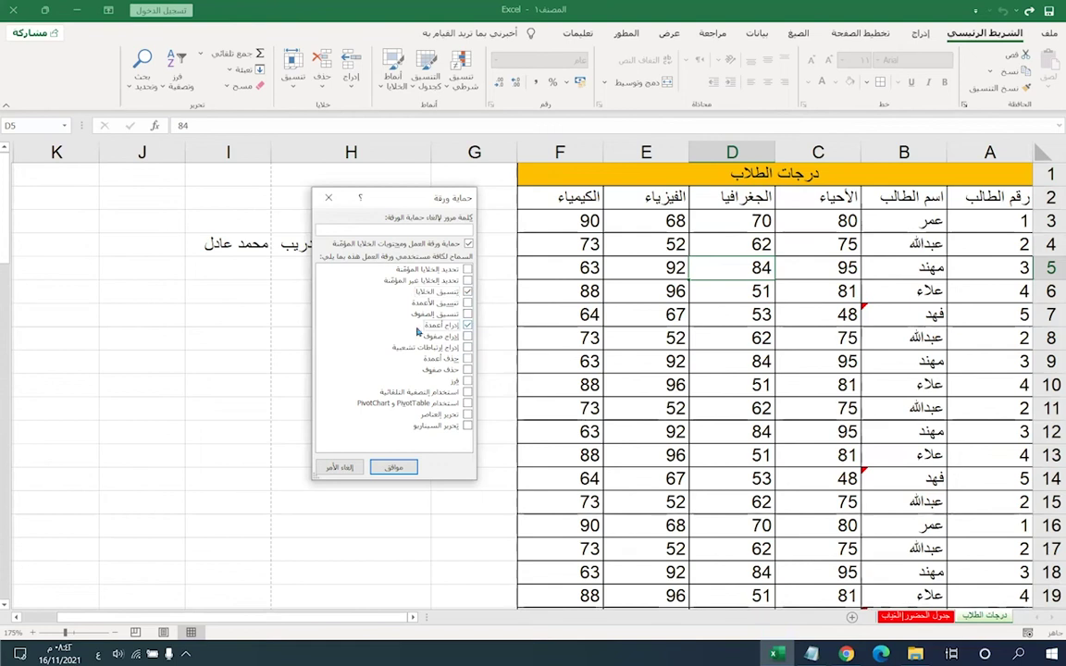
pyautogui.click(468, 336)
pyautogui.click(467, 325)
pyautogui.click(468, 290)
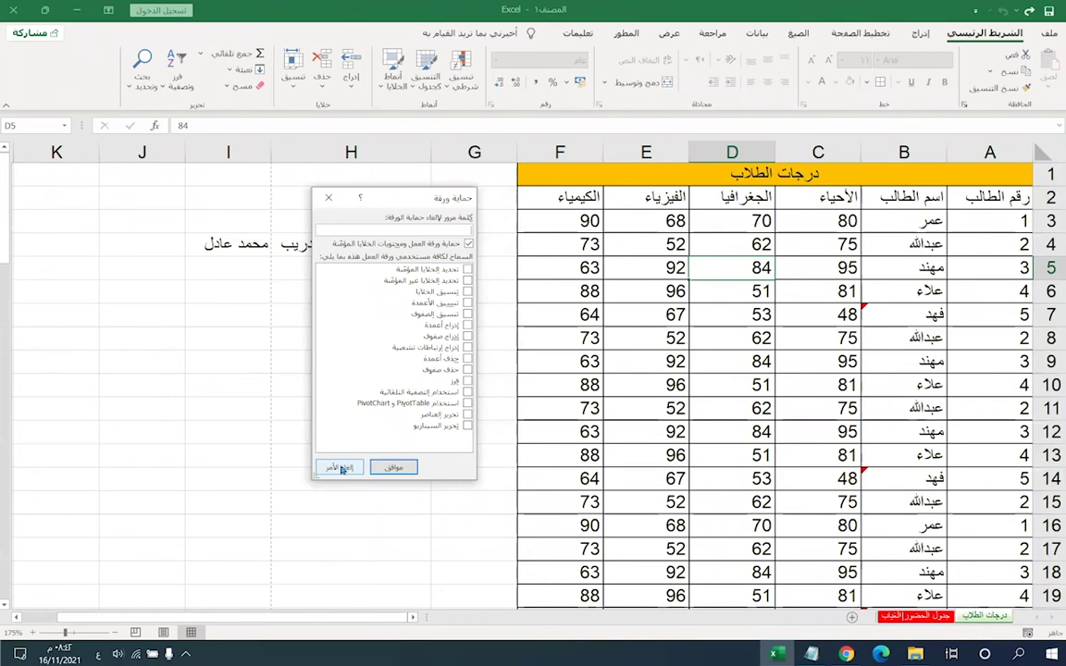
pyautogui.click(340, 467)
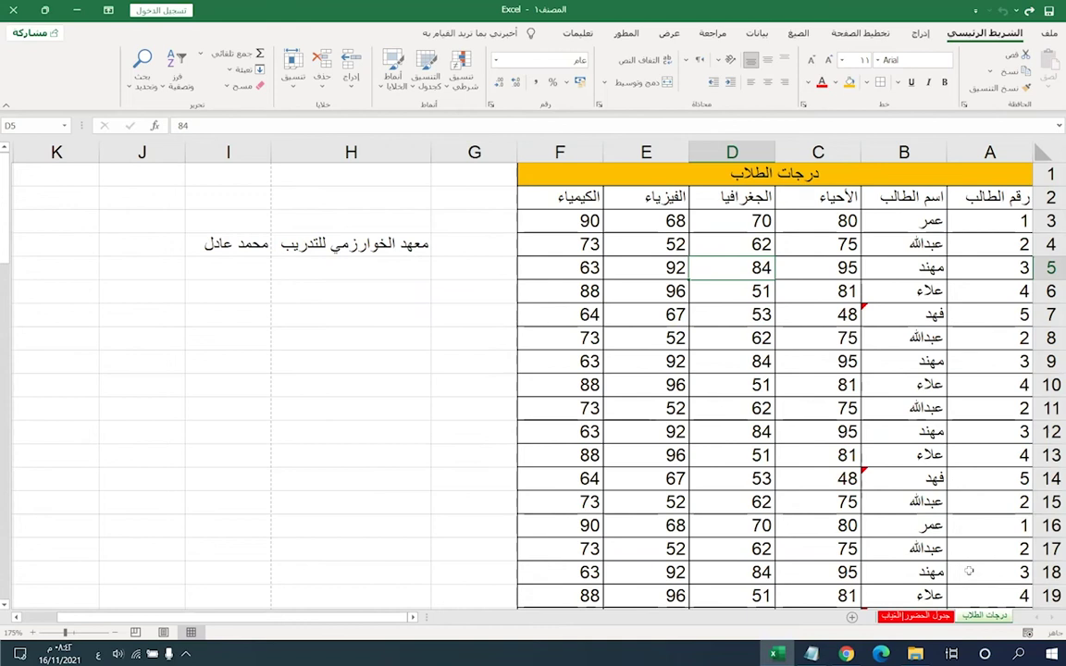
pyautogui.rightClick(982, 617)
pyautogui.rightClick(979, 622)
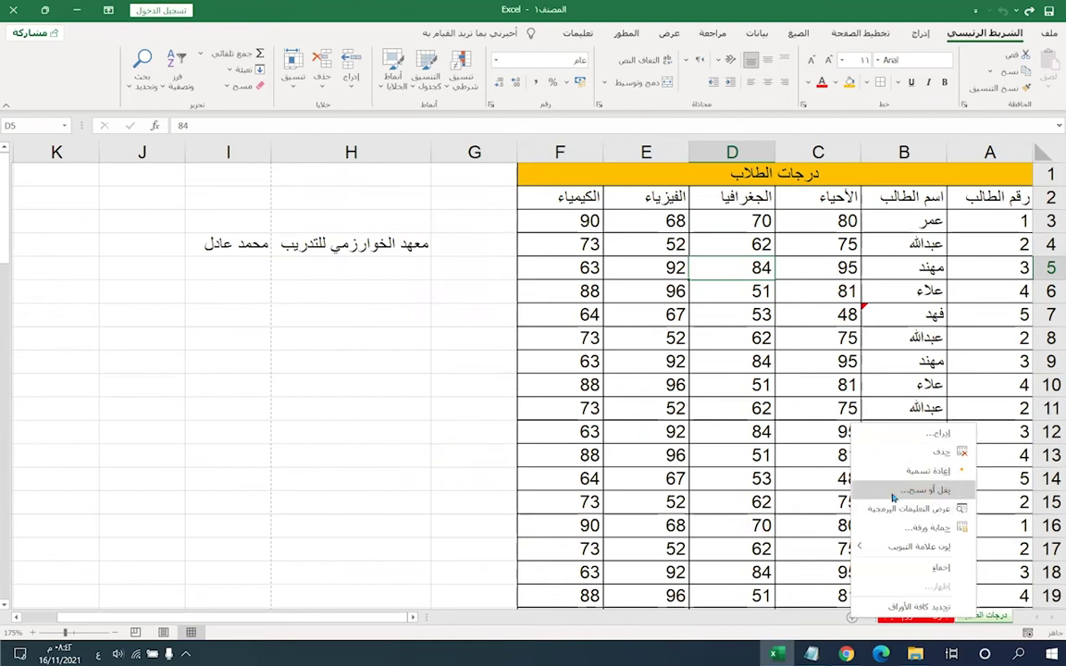
pyautogui.click(893, 500)
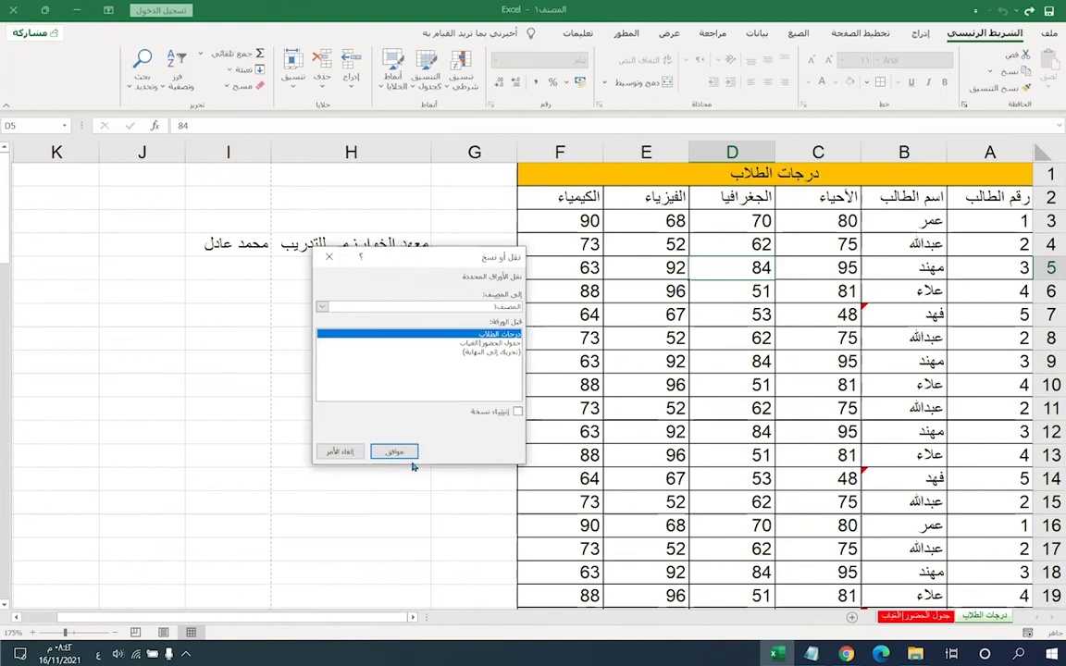
pyautogui.click(323, 310)
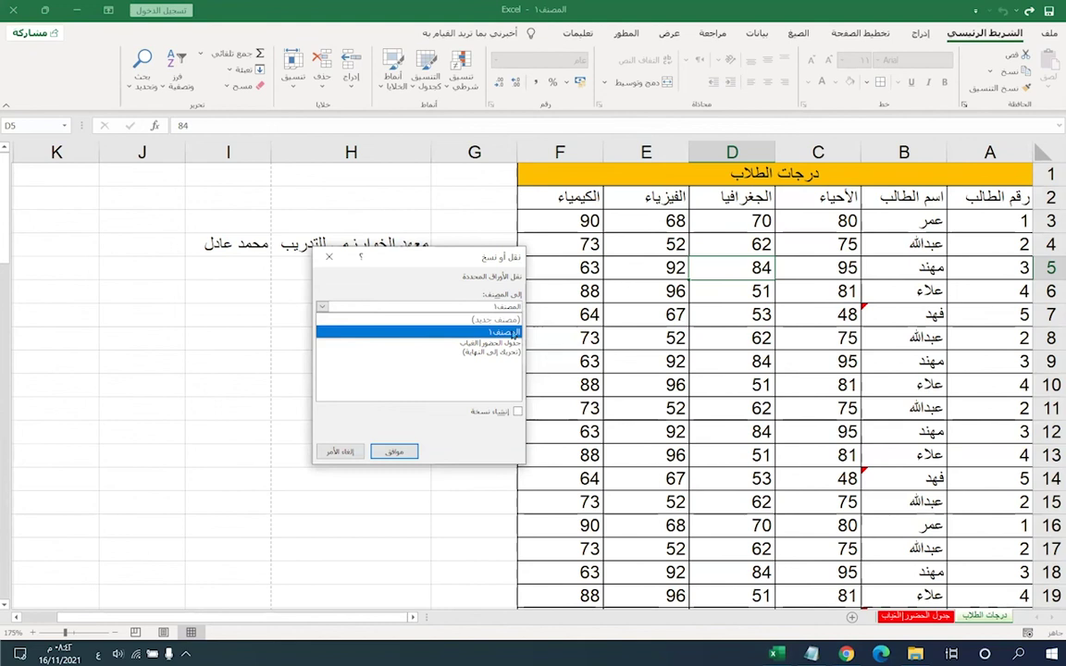
pyautogui.click(511, 332)
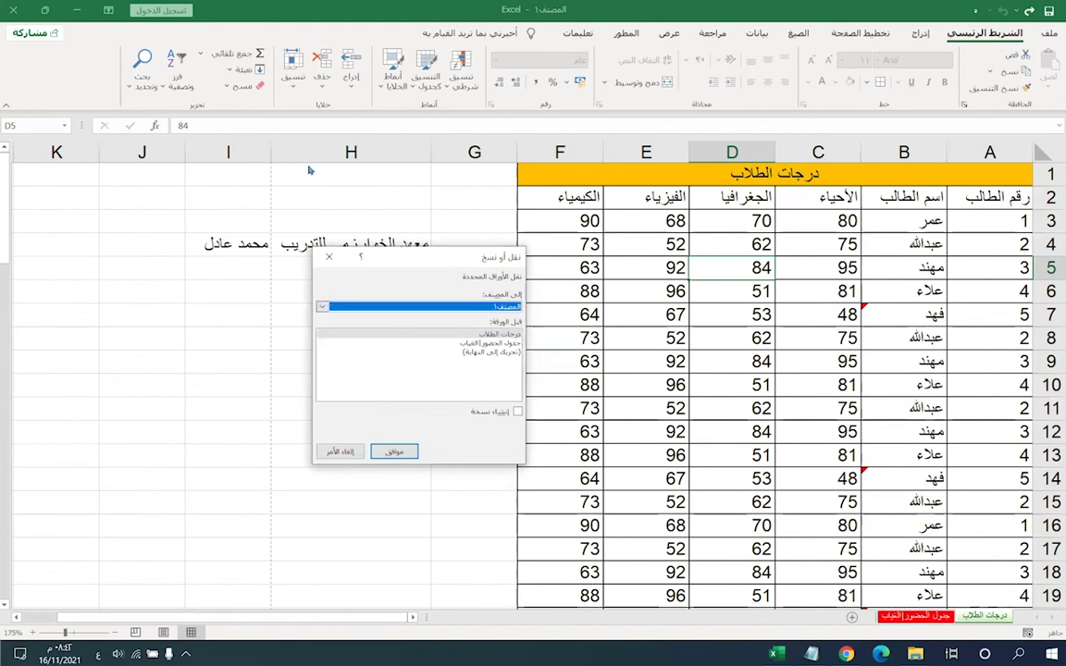
pyautogui.press('Escape')
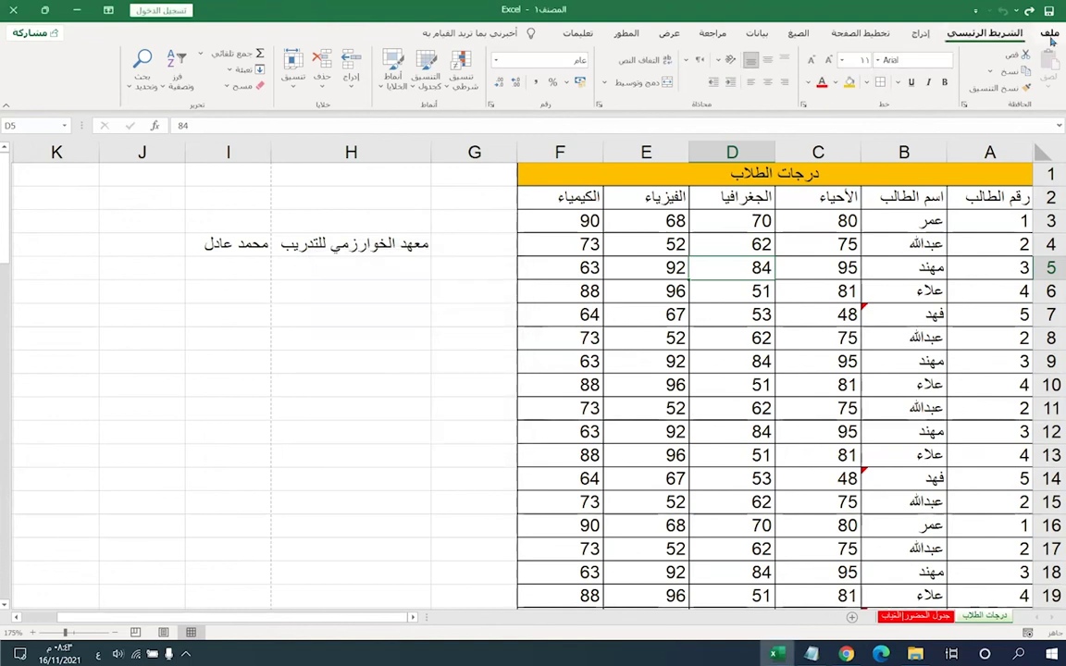
# - Create a new blank workbook from the File > New page
pyautogui.click(1048, 34)
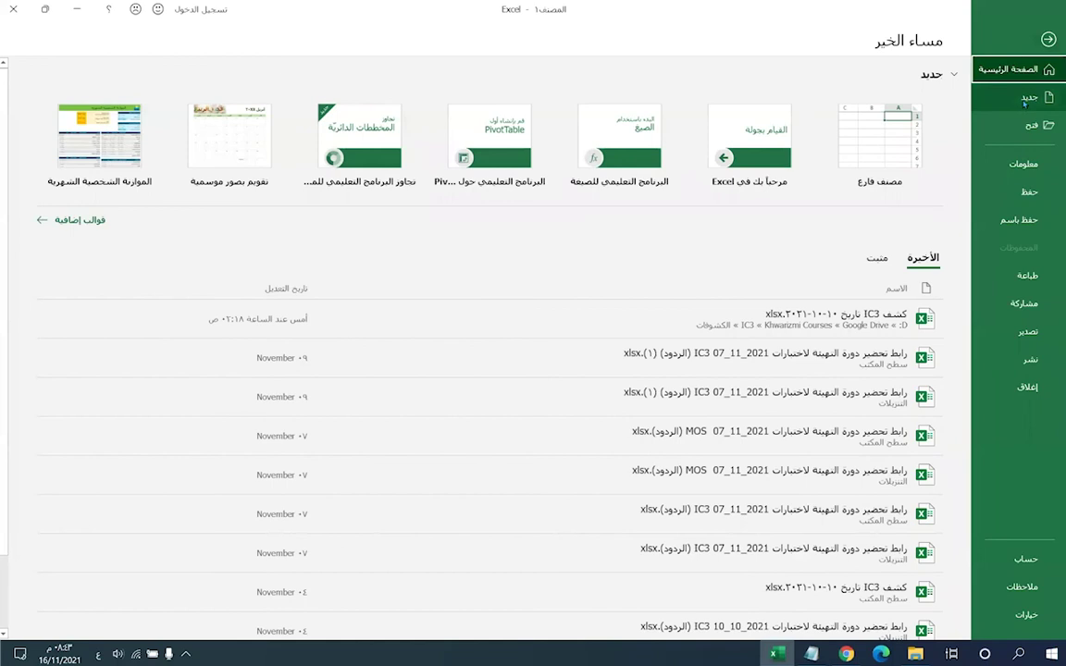
pyautogui.click(1027, 99)
pyautogui.click(866, 162)
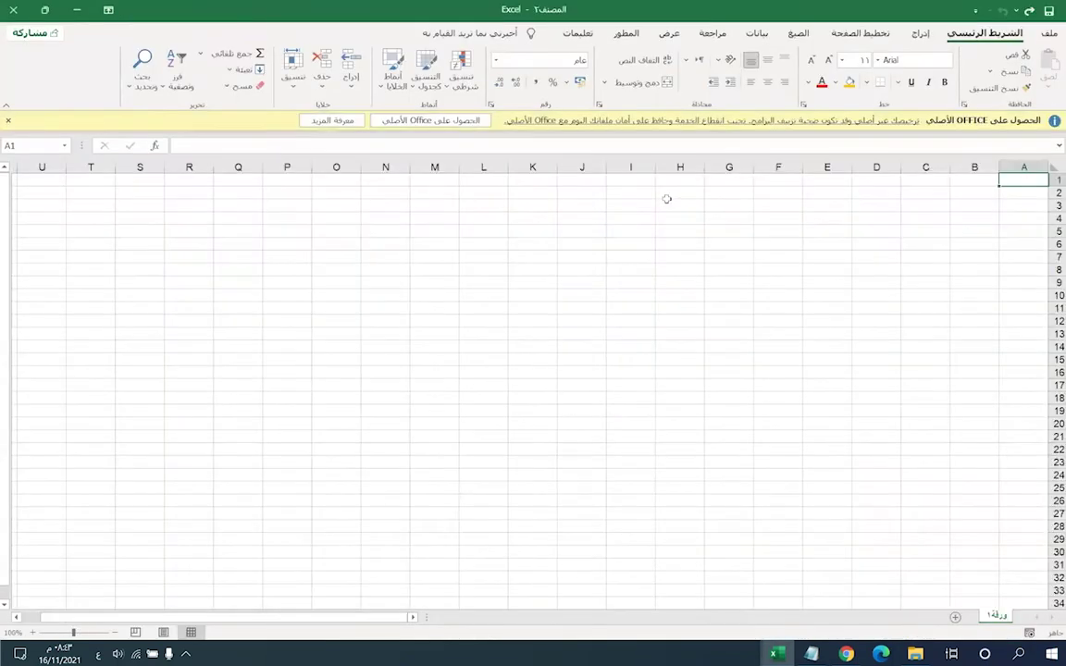
# - Dismiss the Office licence notice and switch back to the student grades workbook
pyautogui.click(7, 120)
pyautogui.scroll(2, 429, 331)
pyautogui.scroll(1, 551, 363)
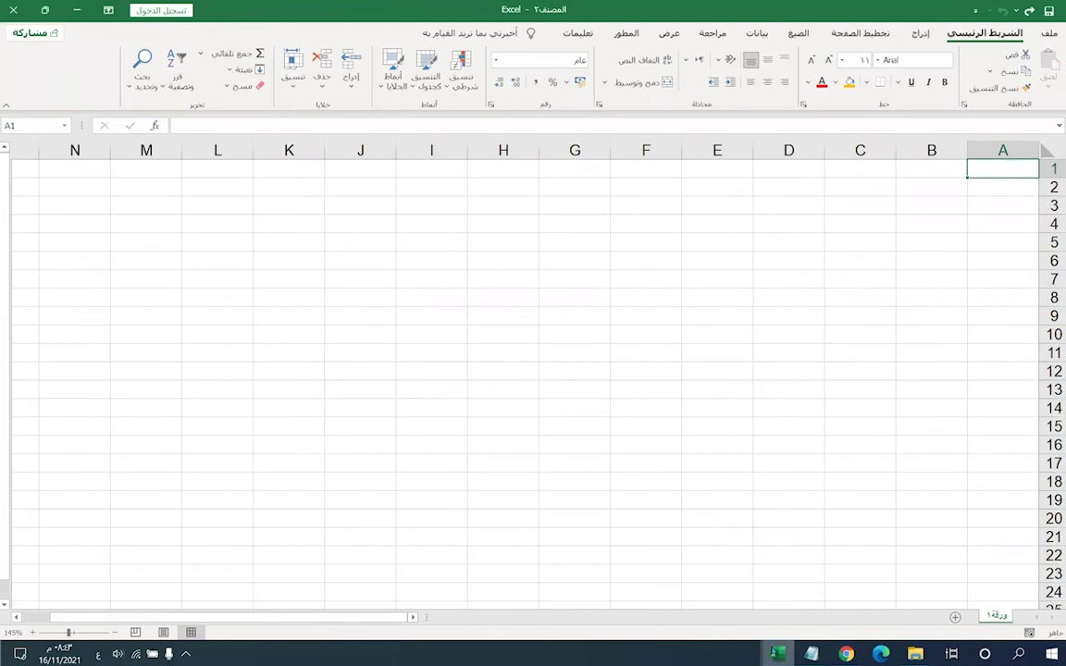
pyautogui.moveTo(777, 654)
pyautogui.click(856, 592)
# - In Move or Copy for the grades sheet, try المصنف٢ and then المصنف١ as destination workbook
pyautogui.rightClick(987, 617)
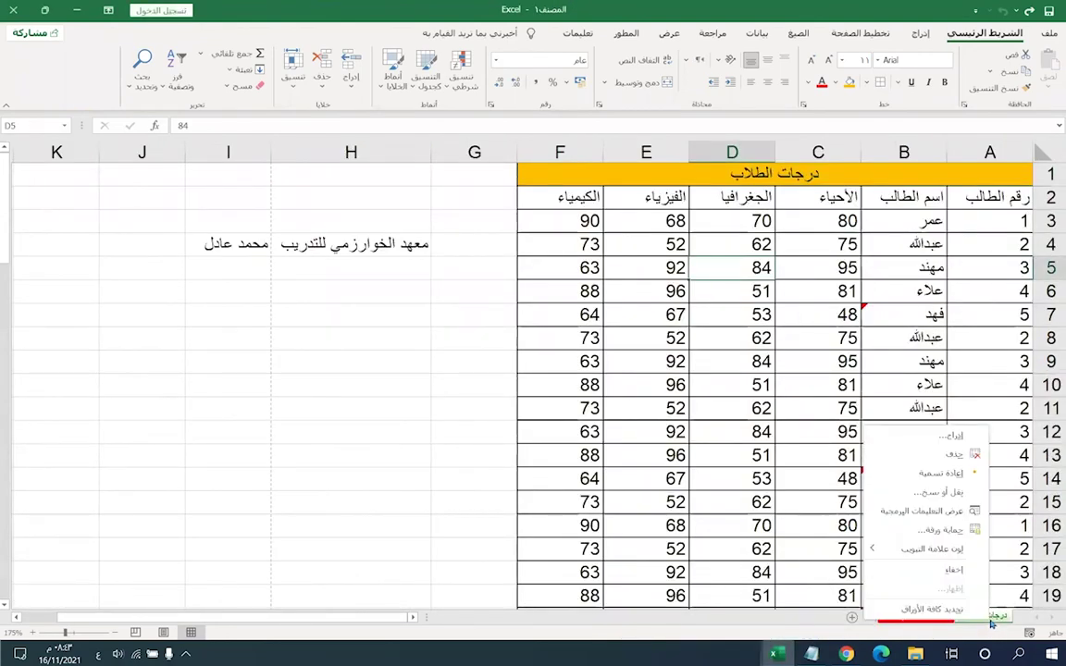
pyautogui.click(921, 491)
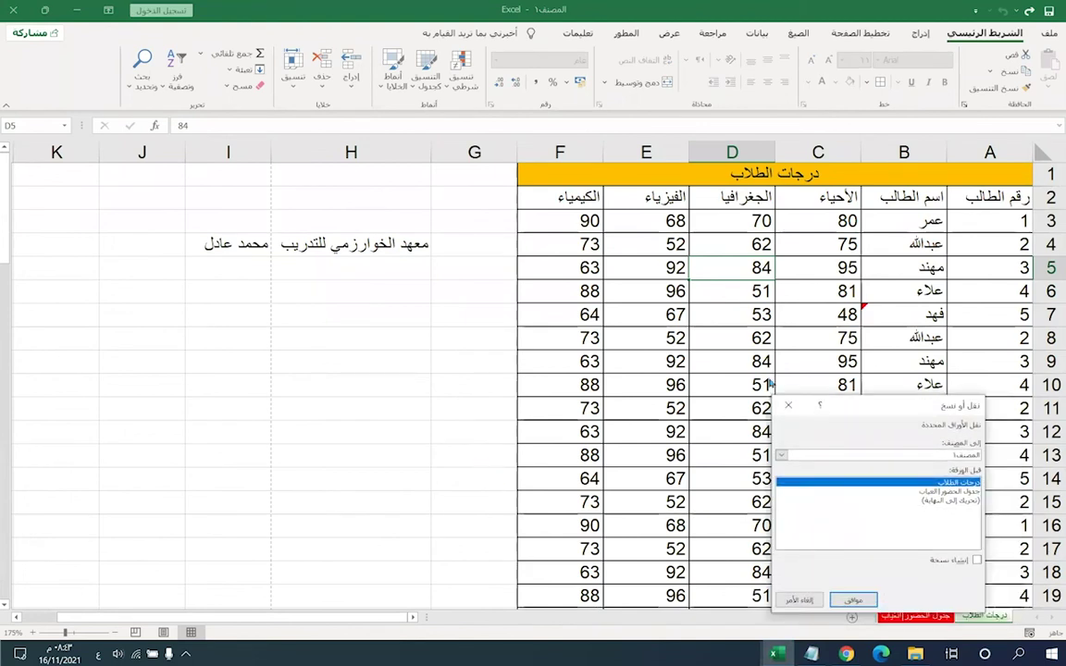
pyautogui.click(189, 283)
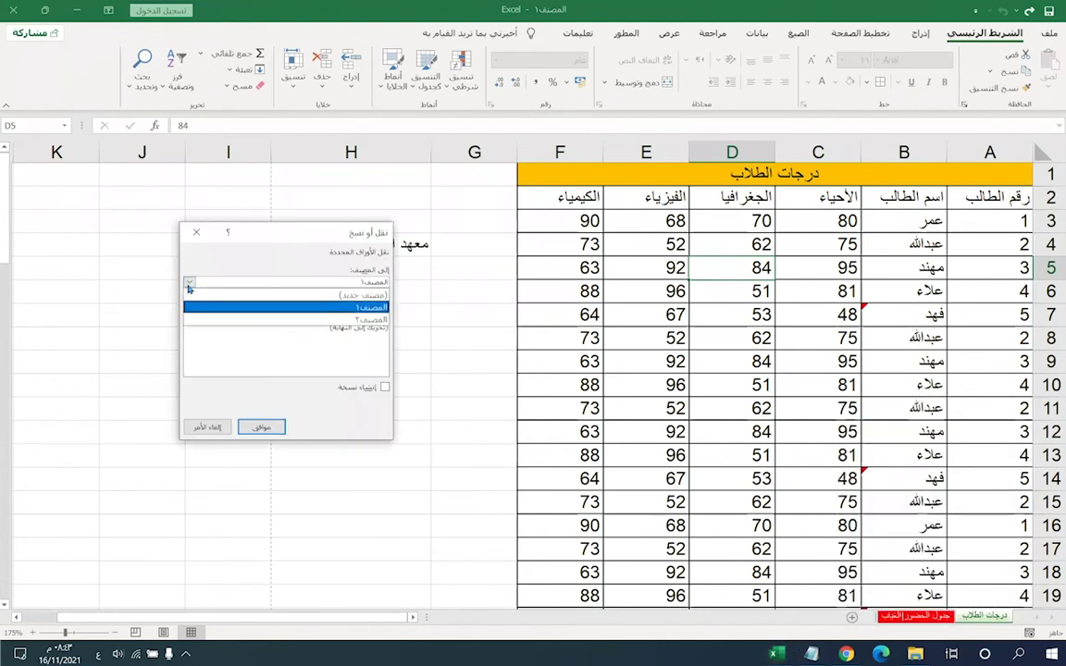
pyautogui.click(369, 324)
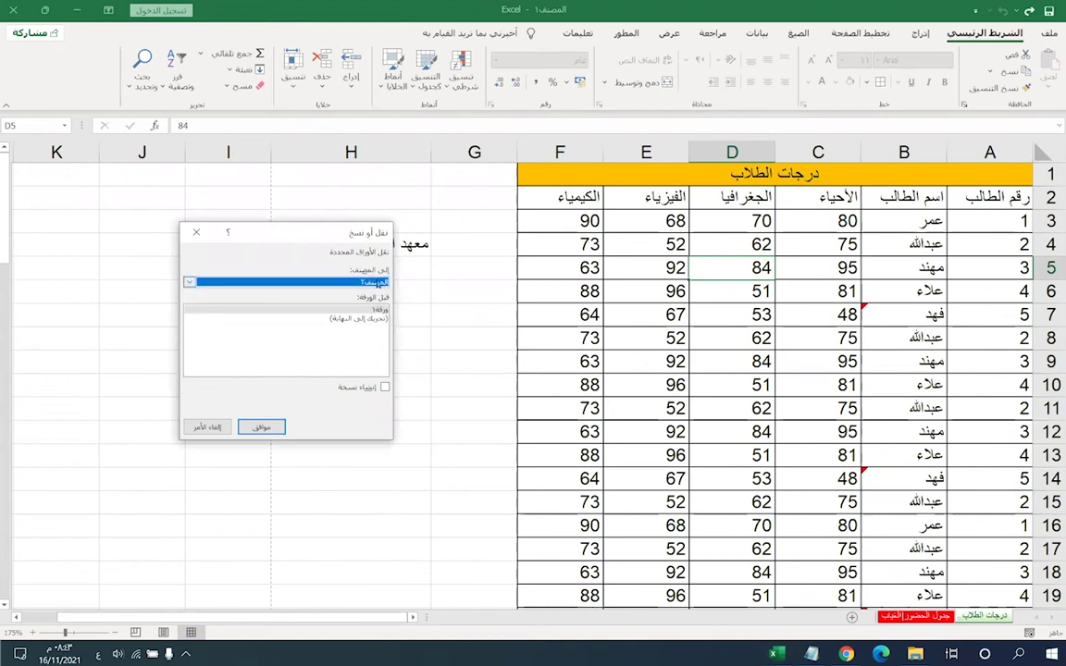
pyautogui.click(211, 284)
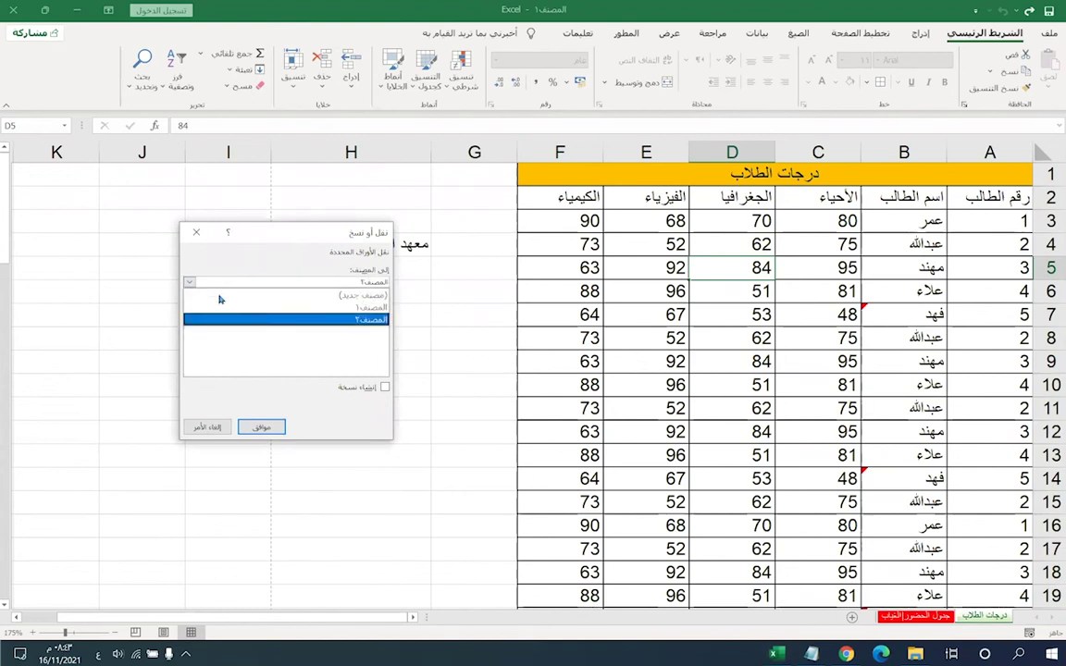
pyautogui.click(376, 314)
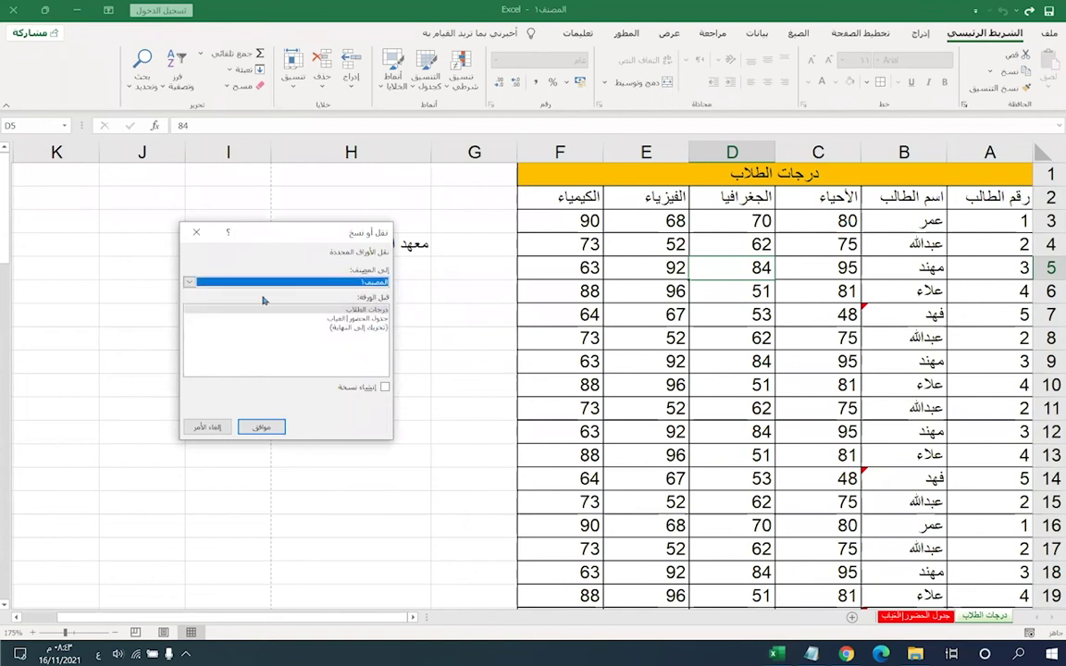
# - Try the attendance and grades sheets as Before sheet positions, then cancel the move without changes
pyautogui.click(346, 319)
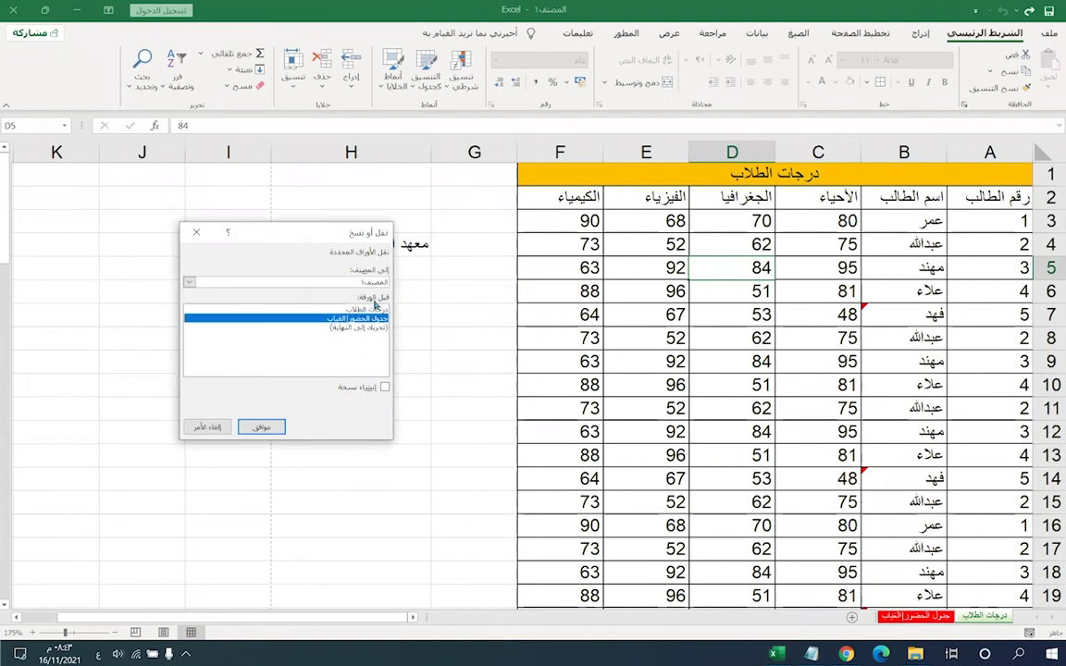
pyautogui.click(349, 309)
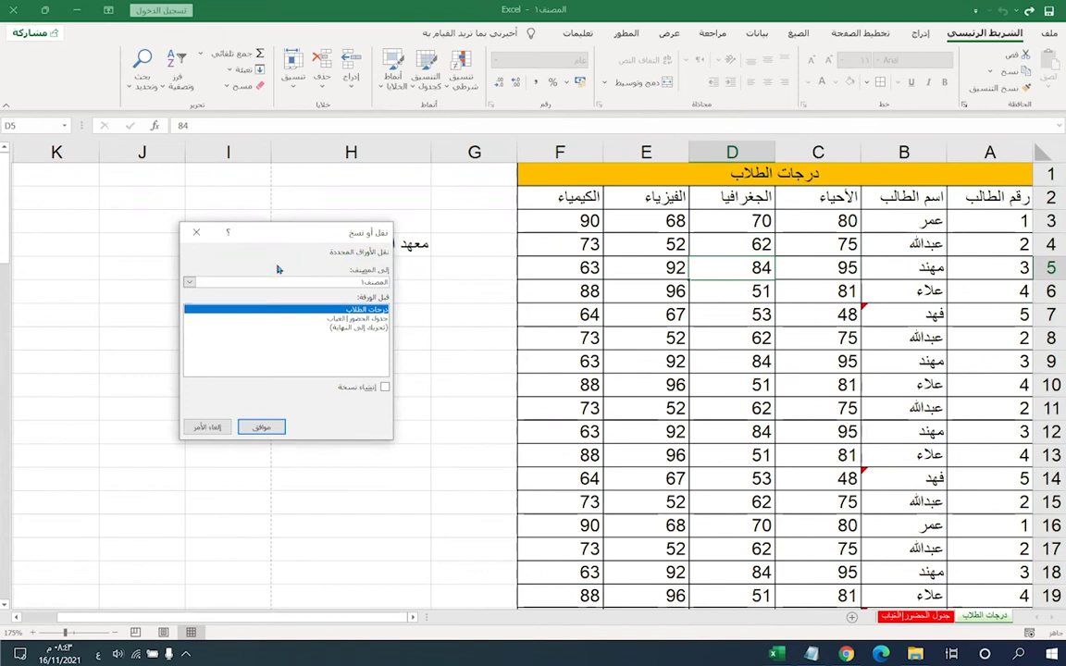
pyautogui.click(301, 282)
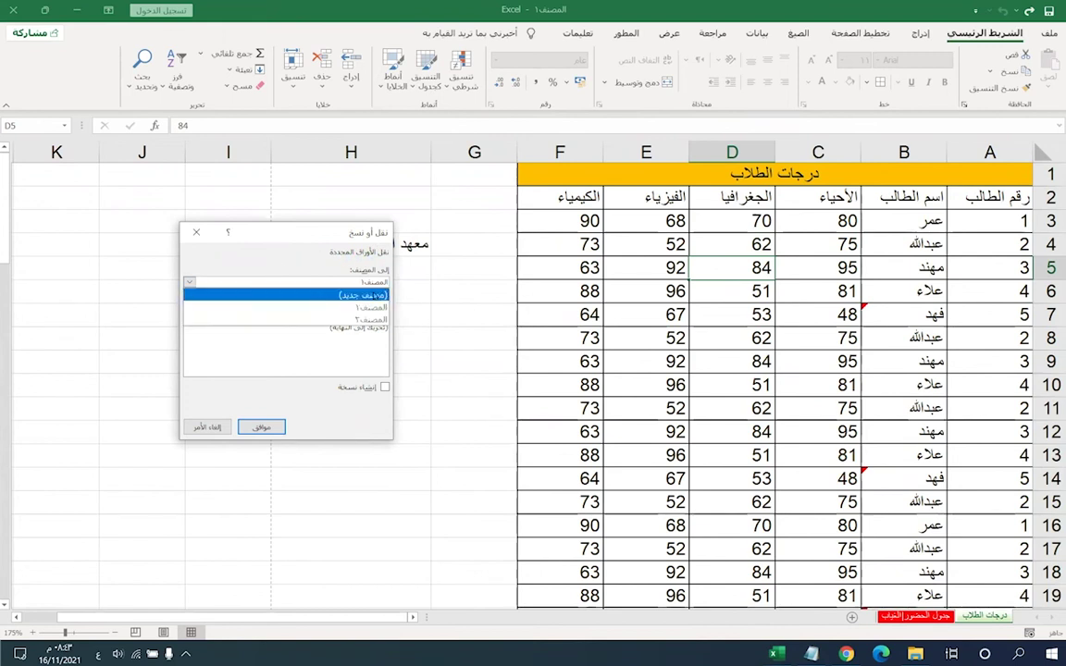
pyautogui.click(196, 231)
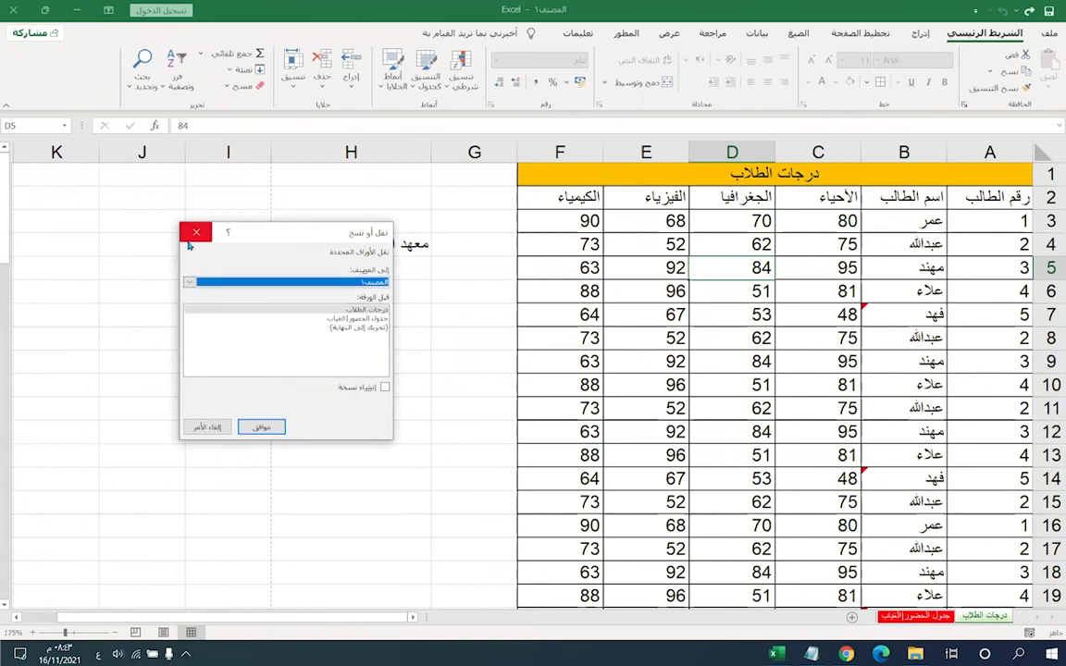
pyautogui.click(196, 231)
pyautogui.rightClick(969, 618)
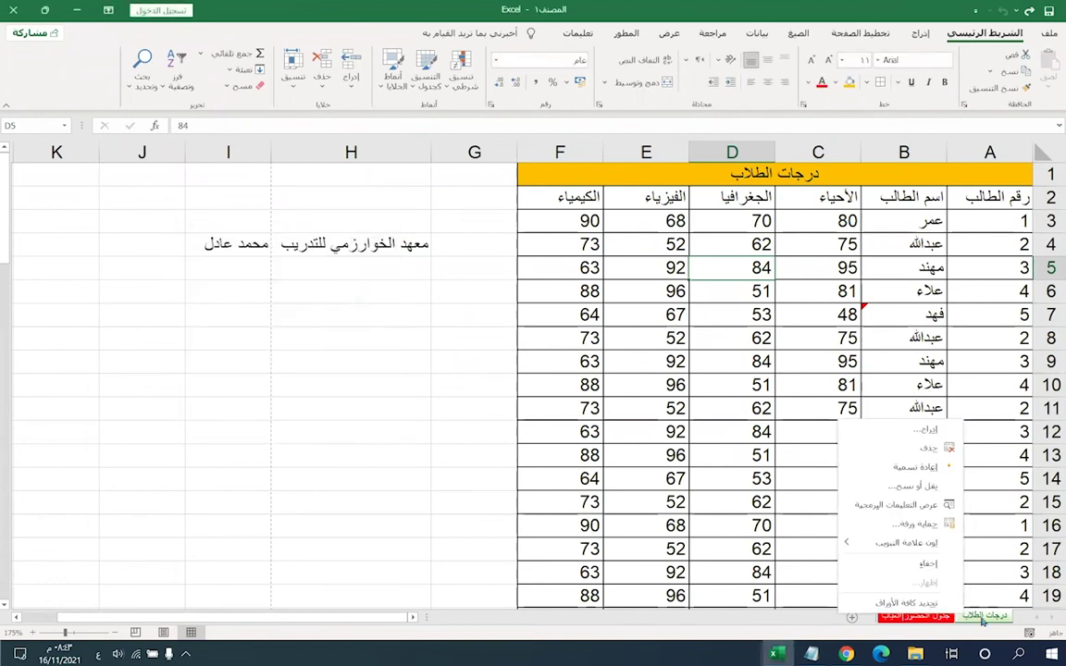
# - Move the grades sheet to the end of workbook المصنف٢, then switch back to المصنف١
pyautogui.click(907, 486)
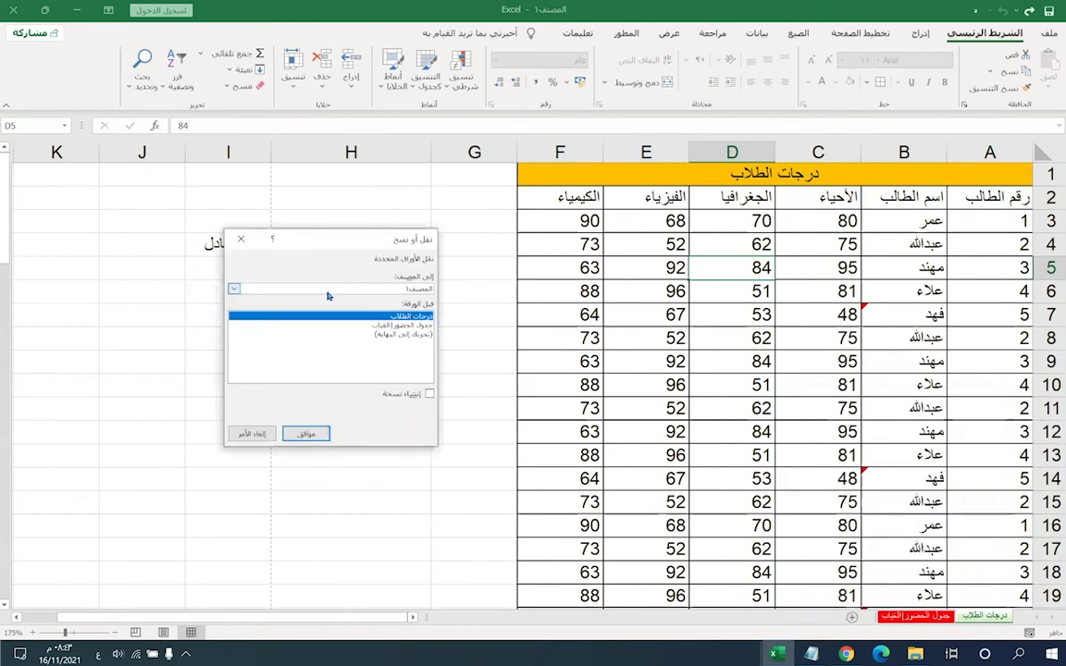
pyautogui.click(395, 290)
pyautogui.click(397, 298)
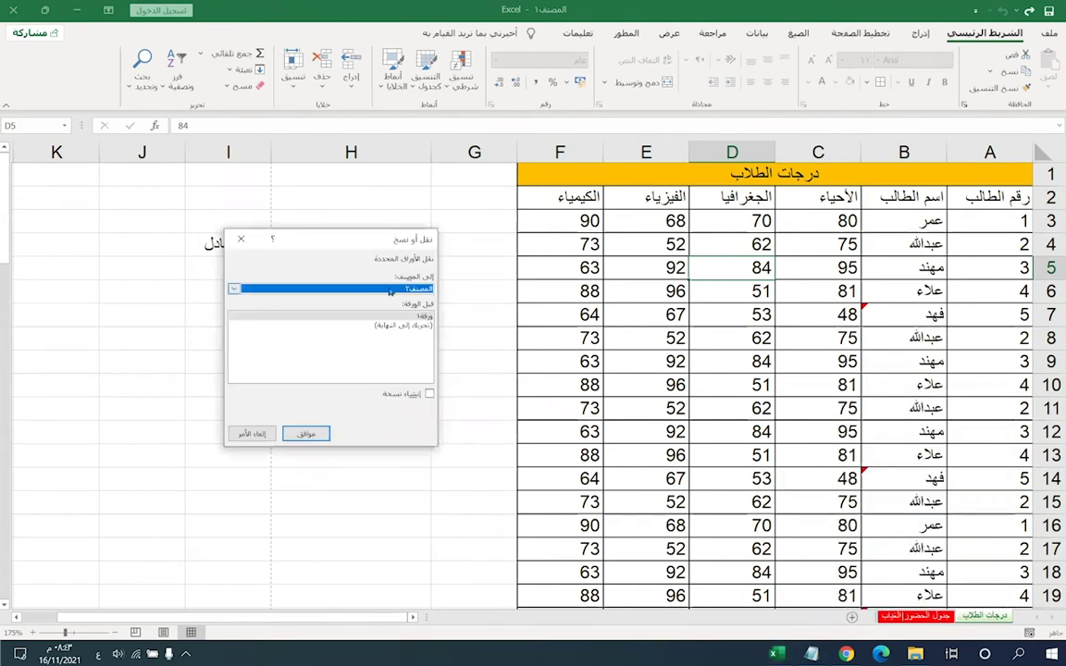
pyautogui.click(399, 328)
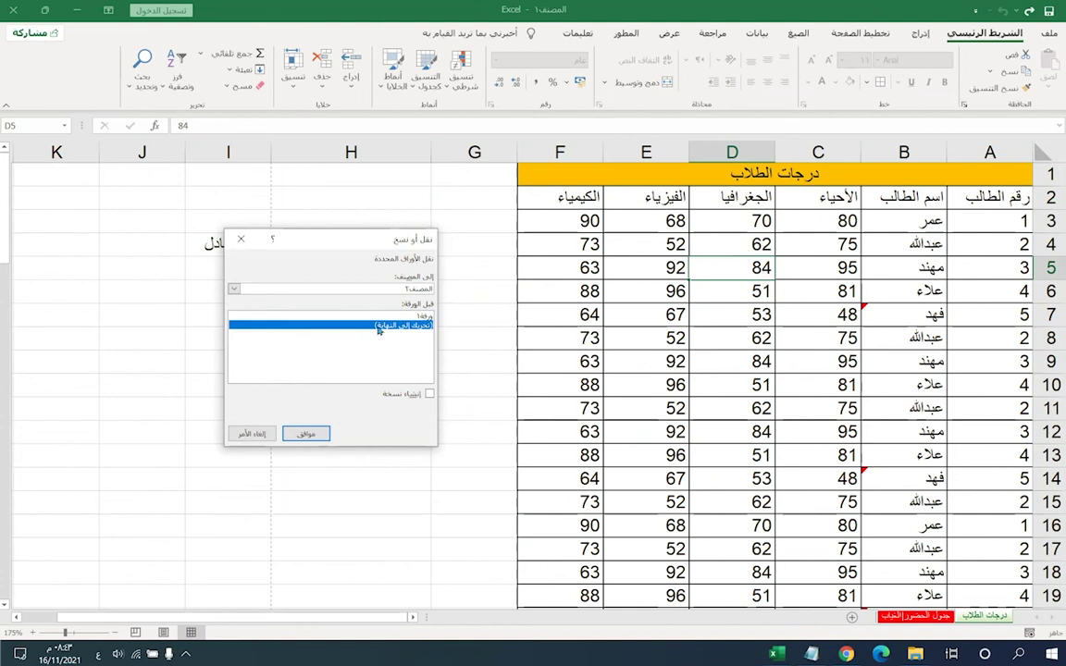
pyautogui.click(311, 434)
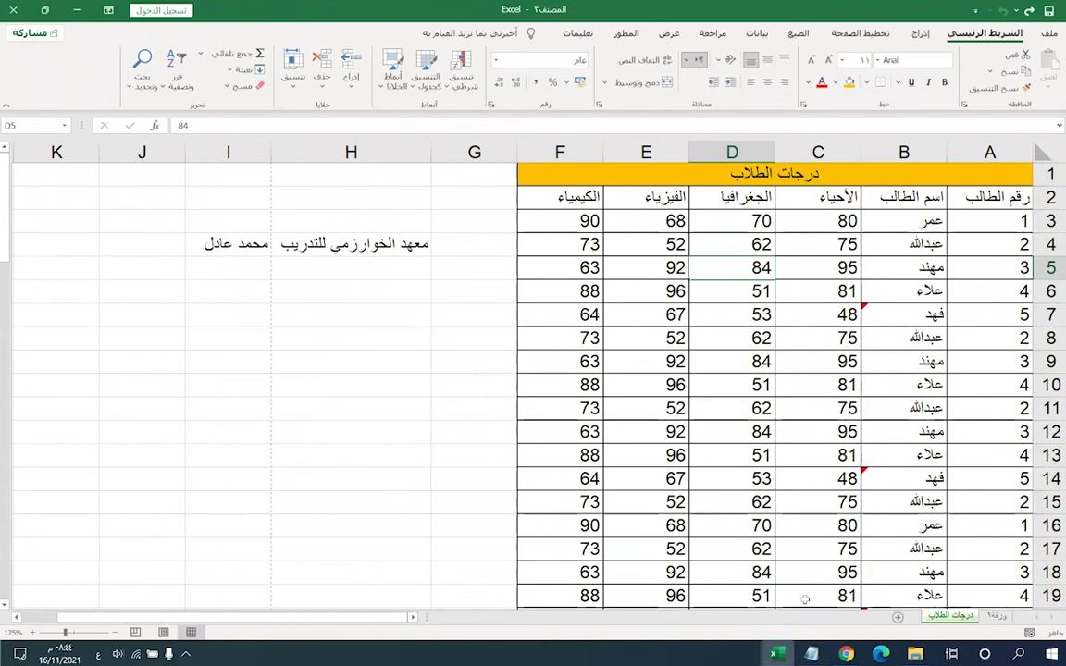
pyautogui.moveTo(776, 654)
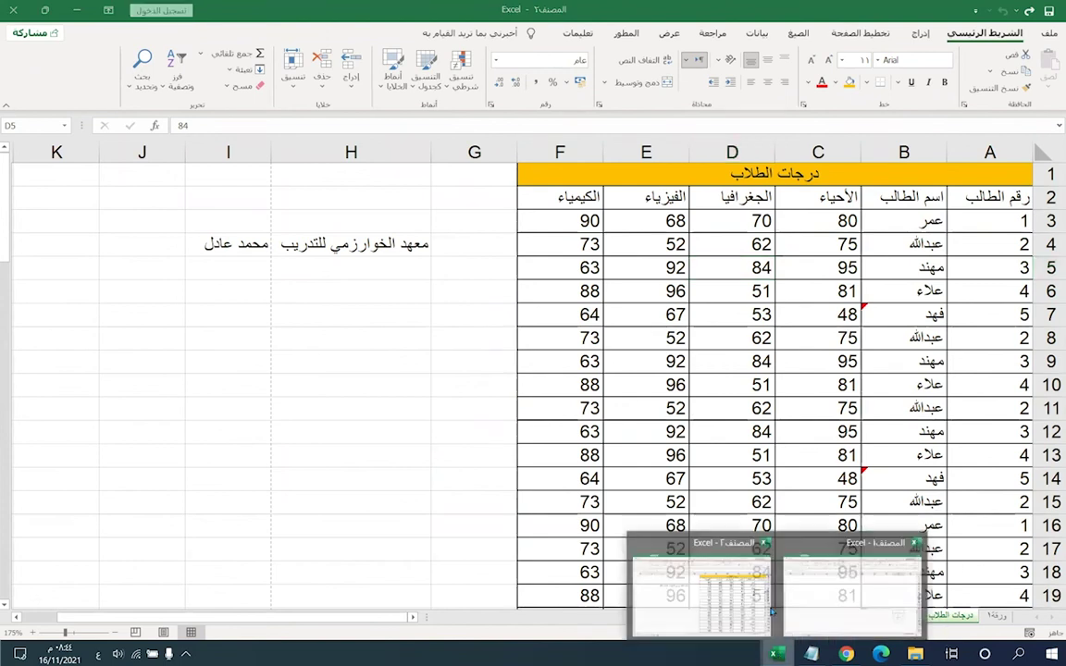
pyautogui.click(758, 537)
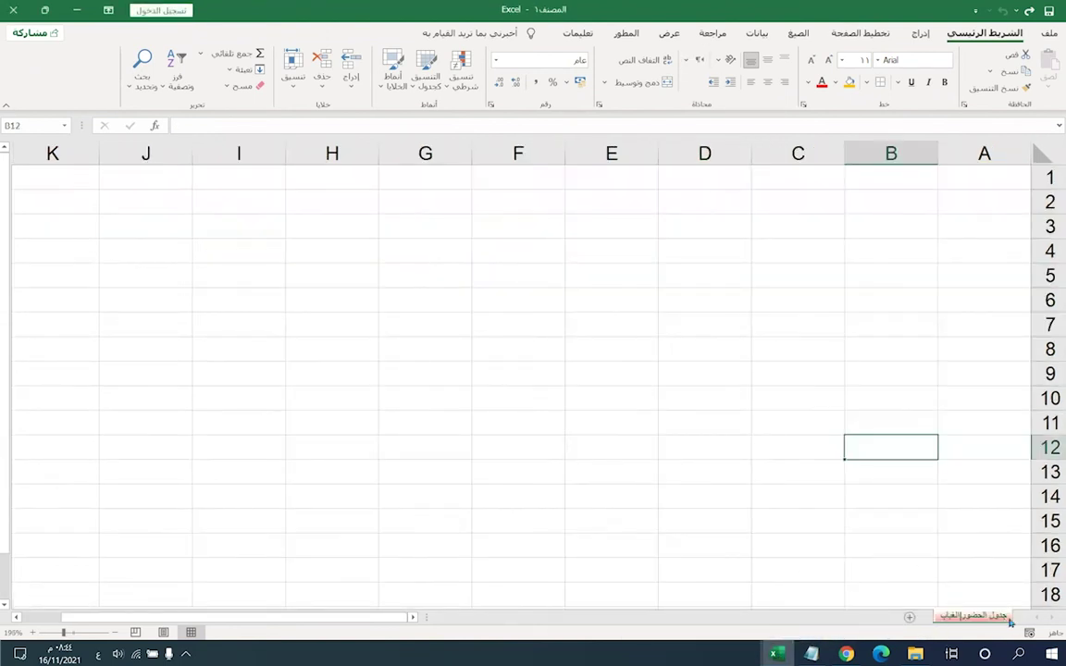
# - From المصنف٢, move the grades sheet back into المصنف١ before the attendance sheet
pyautogui.moveTo(775, 654)
pyautogui.click(703, 578)
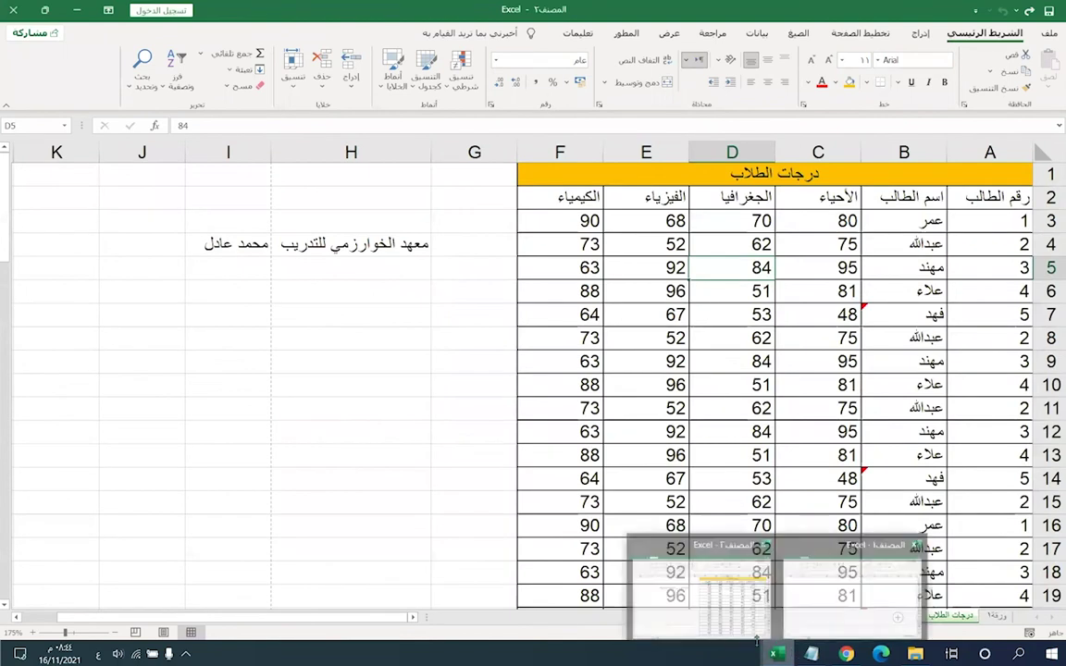
pyautogui.rightClick(953, 615)
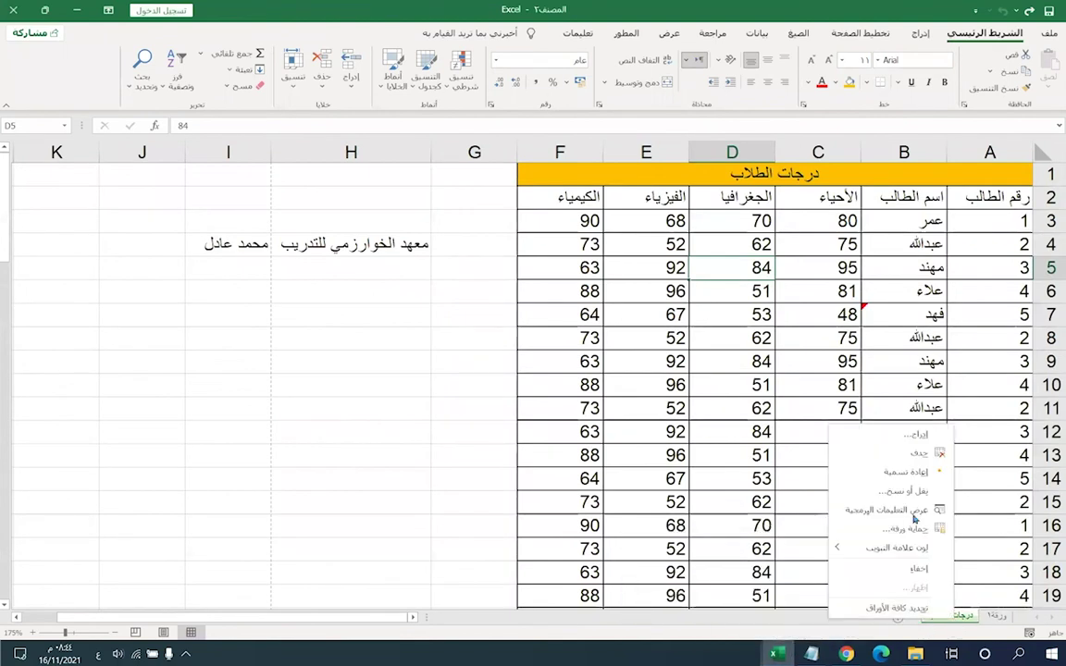
pyautogui.click(801, 461)
pyautogui.click(805, 458)
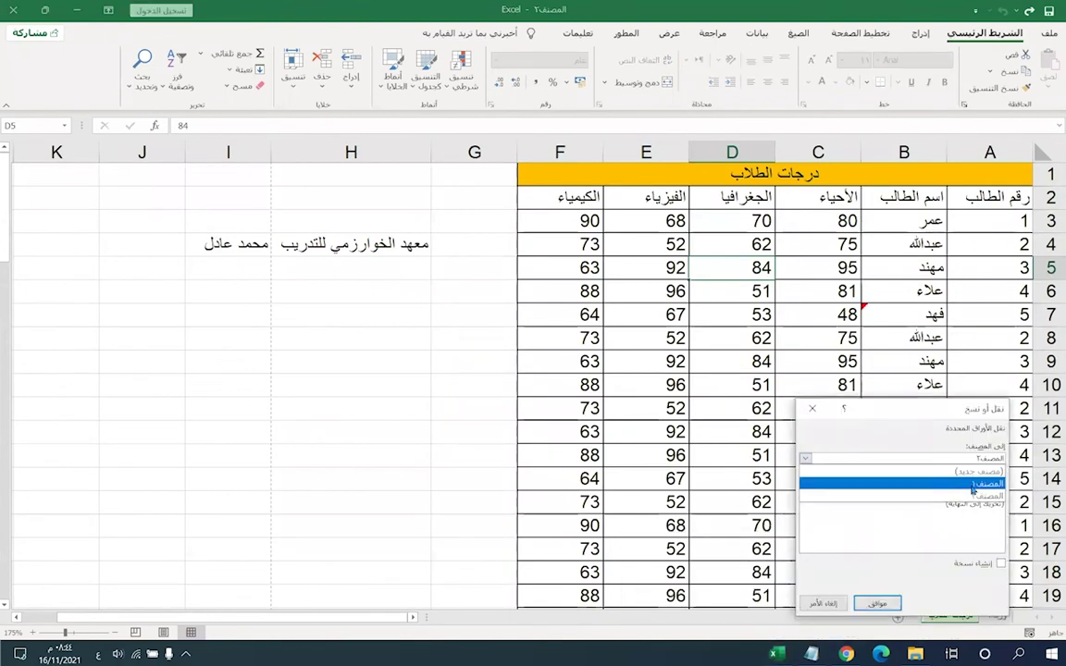
pyautogui.click(963, 475)
pyautogui.click(957, 495)
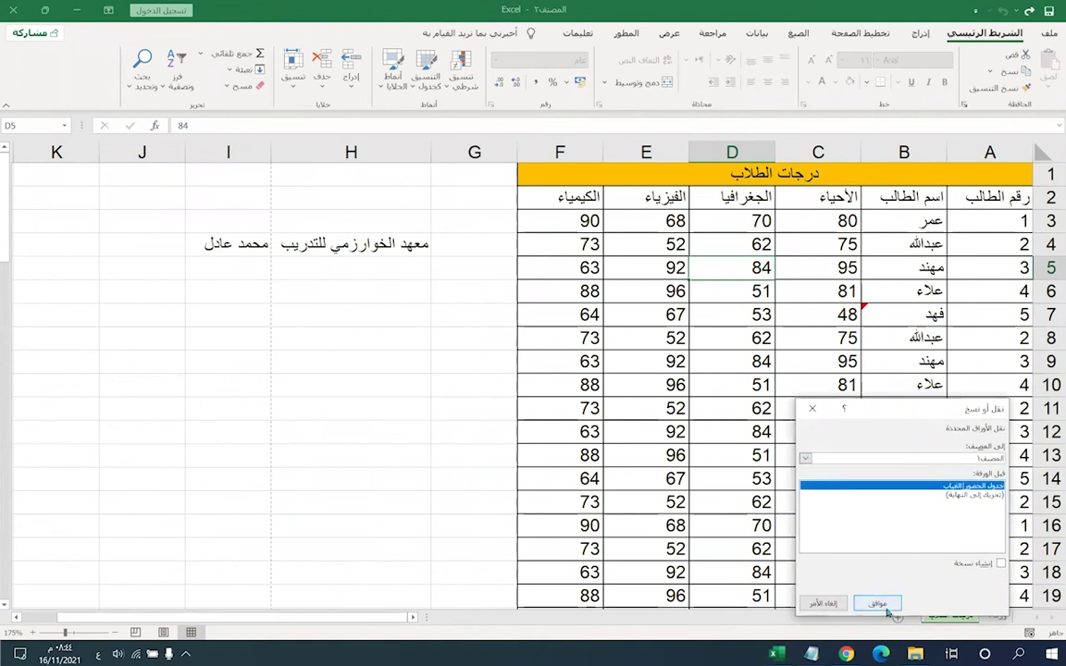
pyautogui.click(877, 603)
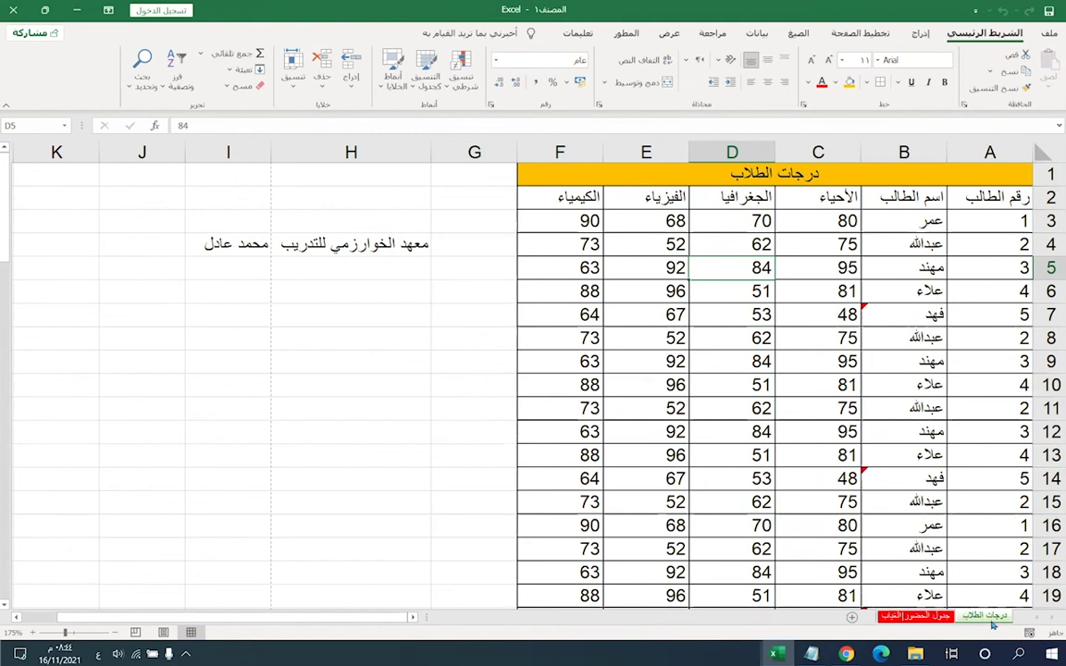
# - With Create a copy ticked, copy the grades sheet to the end of workbook المصنف٢
pyautogui.click(777, 654)
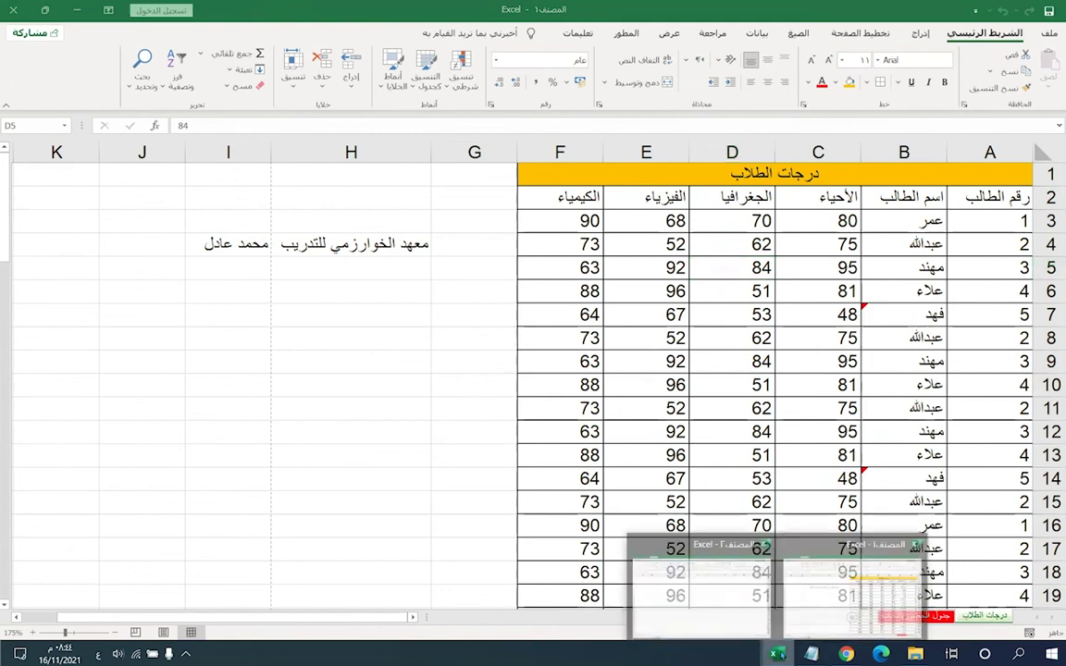
pyautogui.rightClick(982, 616)
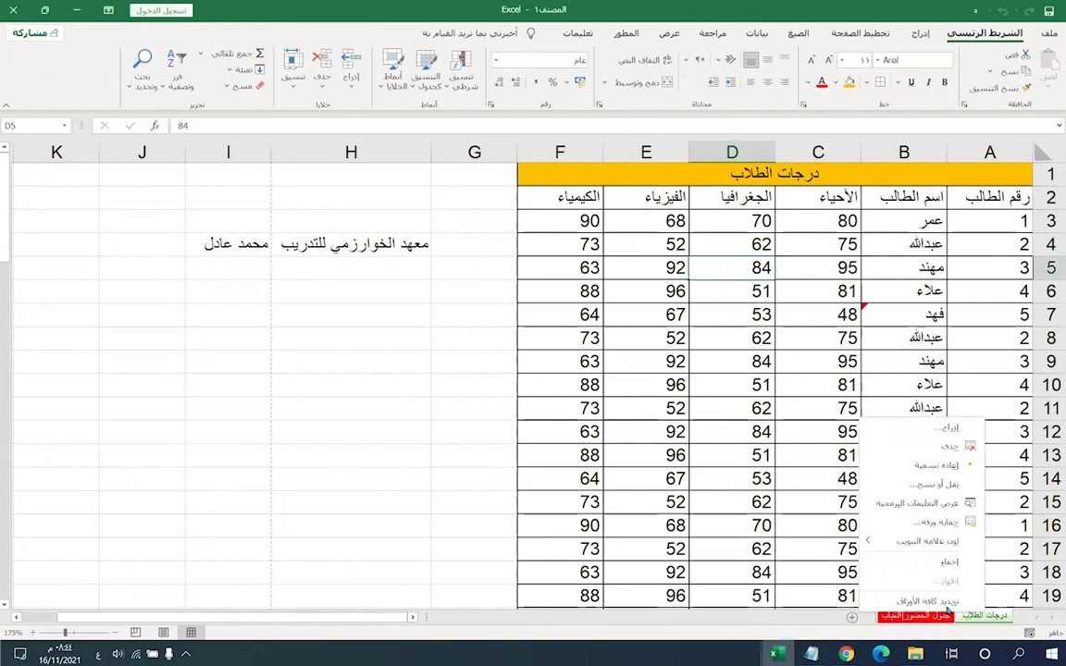
pyautogui.click(925, 483)
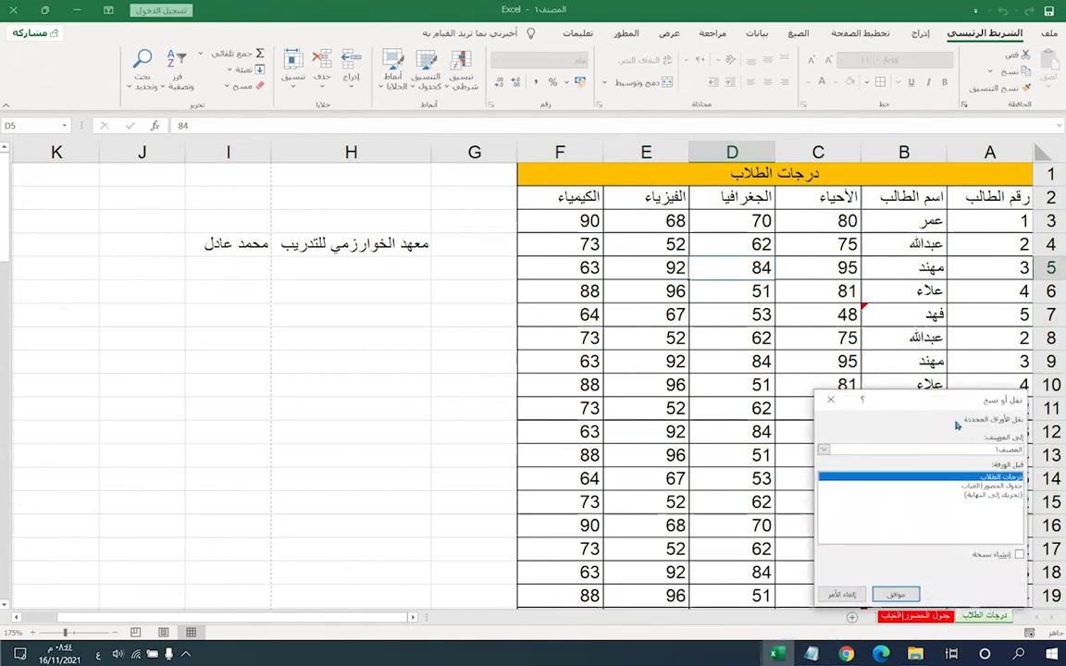
pyautogui.moveTo(932, 405); pyautogui.dragTo(420, 241)
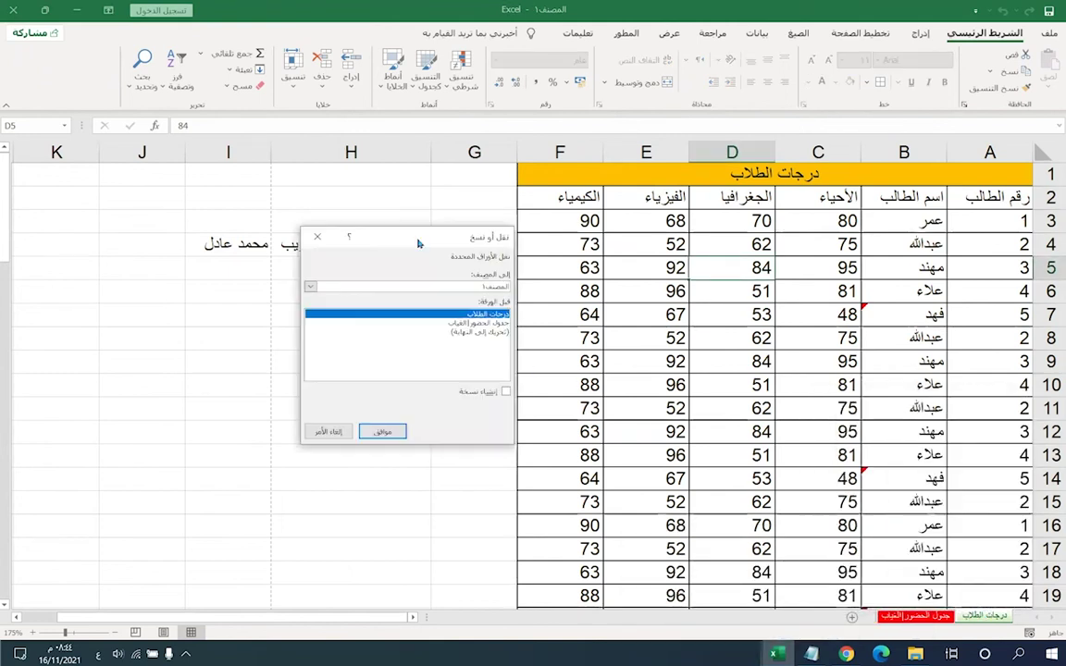
pyautogui.click(505, 392)
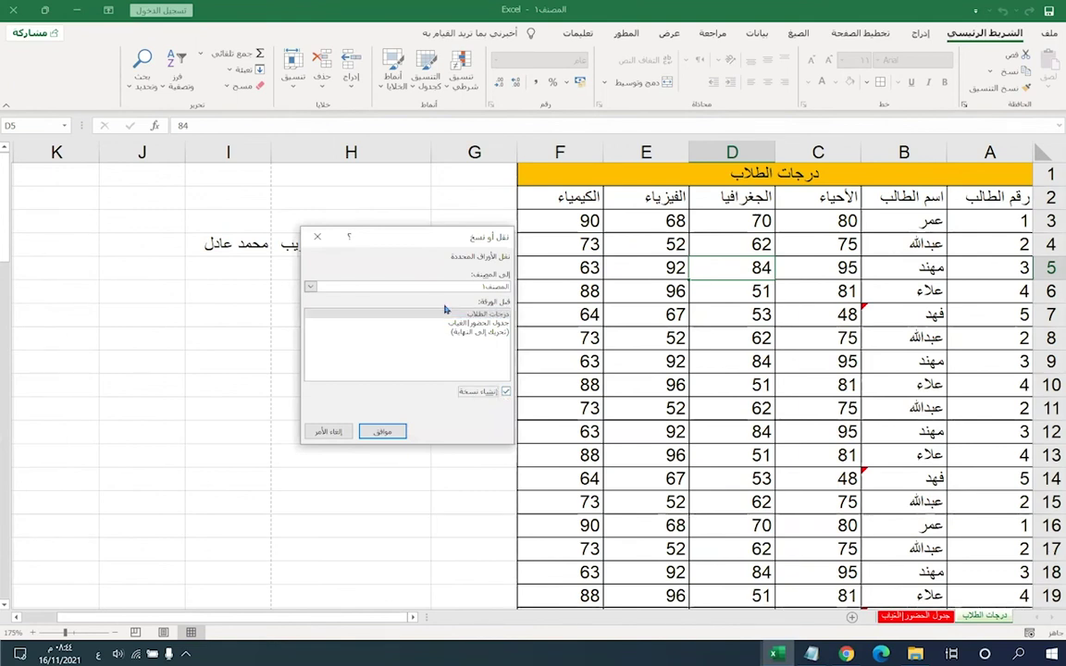
pyautogui.click(407, 287)
pyautogui.click(462, 326)
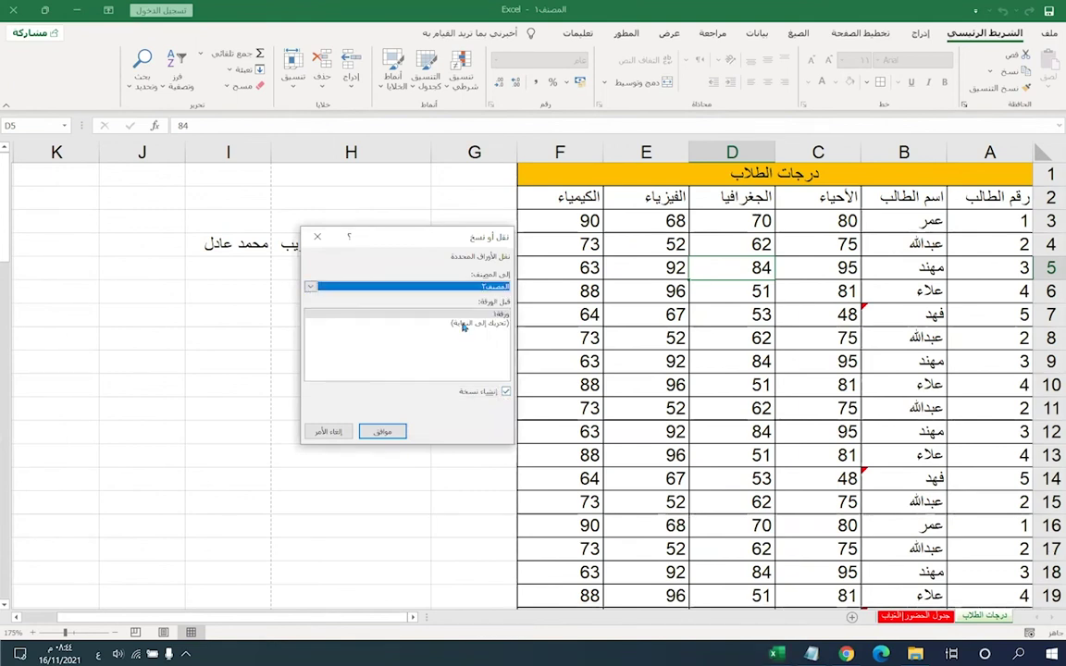
pyautogui.click(463, 326)
pyautogui.click(386, 431)
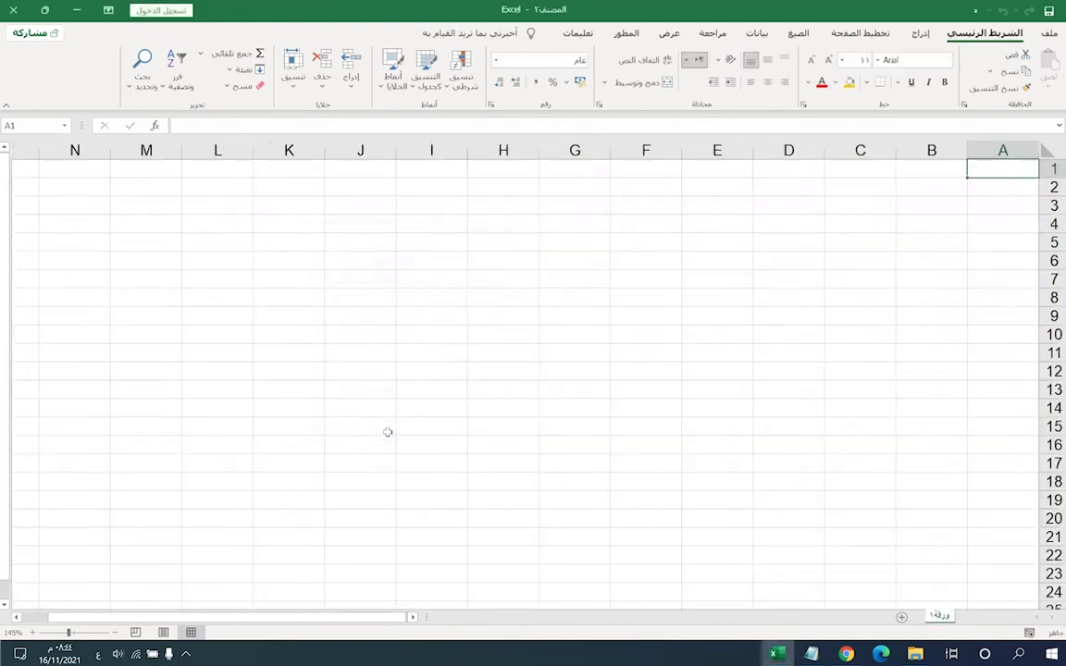
# - Back in workbook المصنف١, hide the درجات الطلاب grades sheet
pyautogui.moveTo(777, 654)
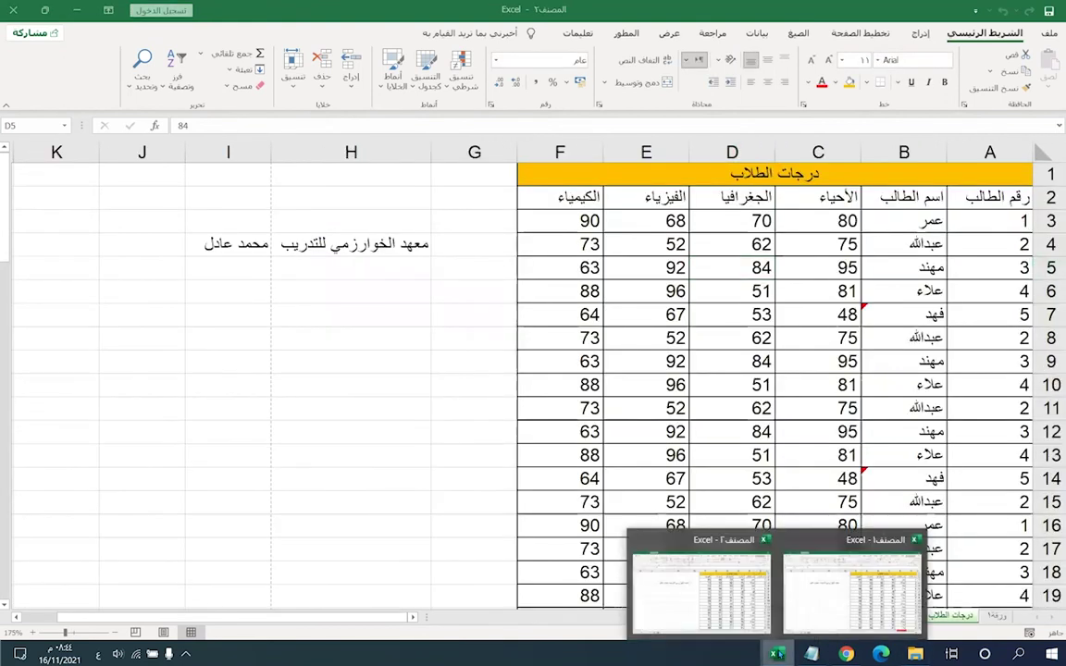
pyautogui.click(736, 606)
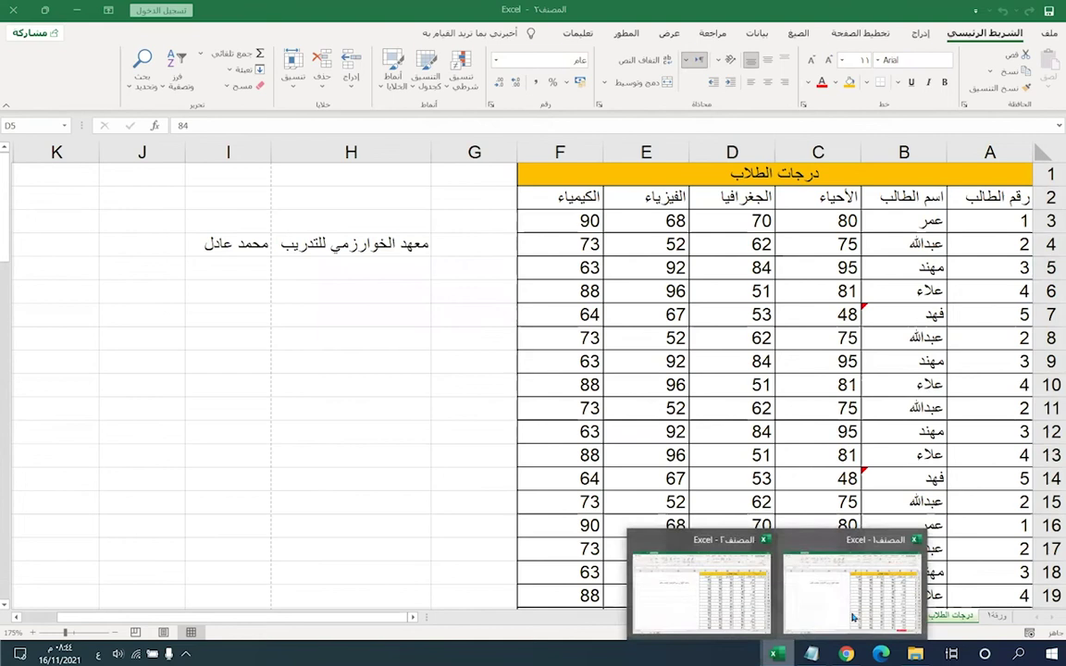
pyautogui.click(862, 592)
pyautogui.rightClick(989, 618)
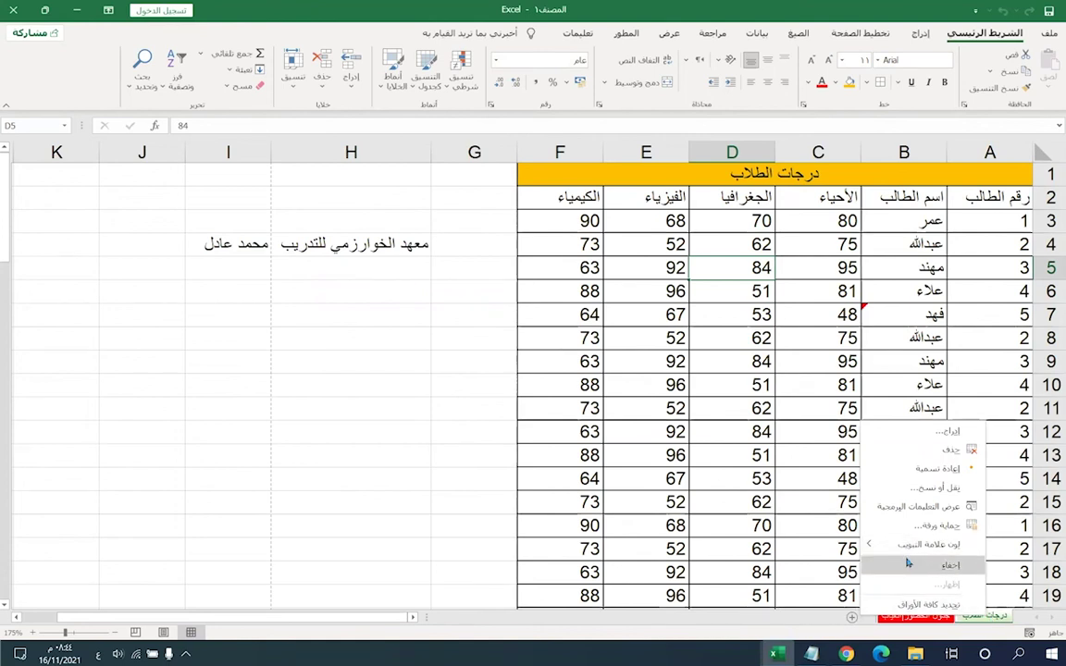
pyautogui.click(968, 632)
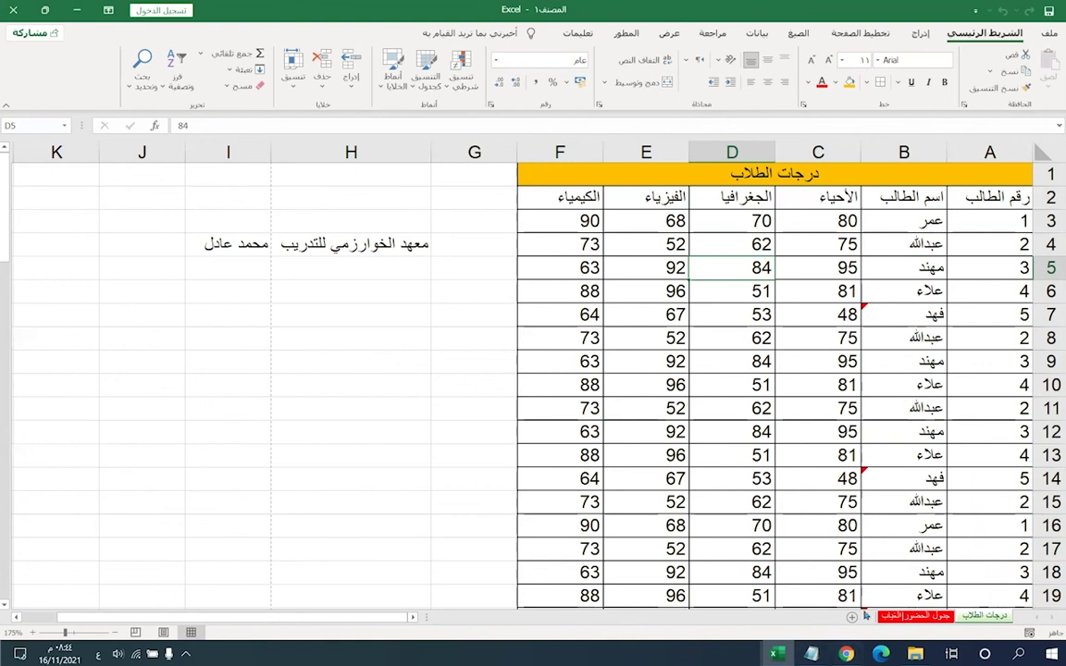
pyautogui.rightClick(971, 618)
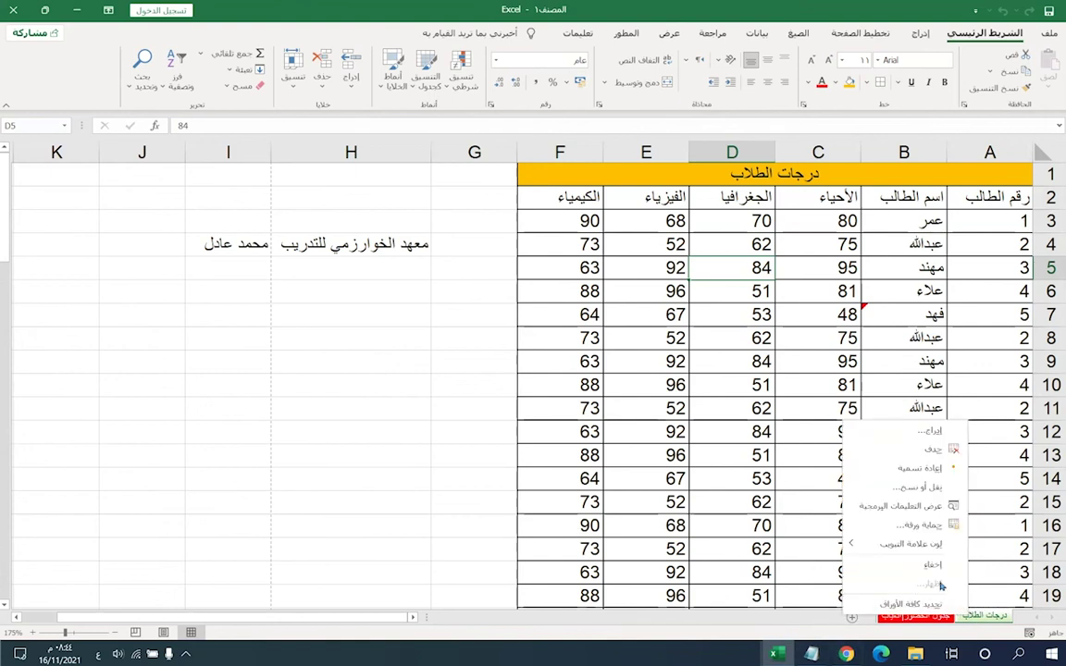
pyautogui.click(933, 564)
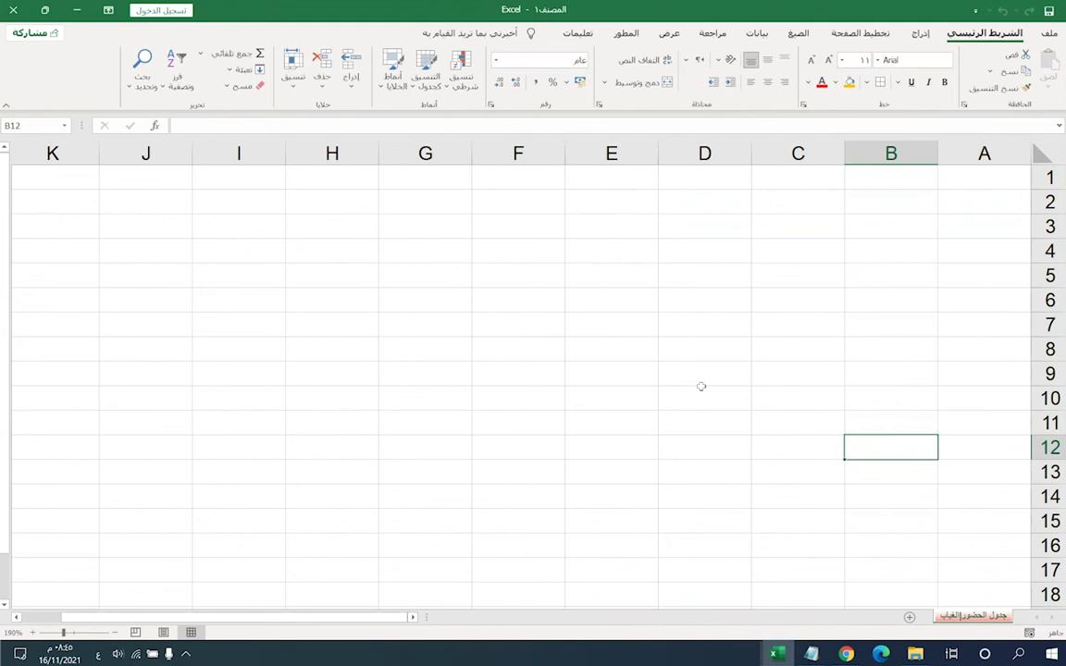
# - Unhide درجات الطلاب from the list of hidden sheets
pyautogui.rightClick(963, 618)
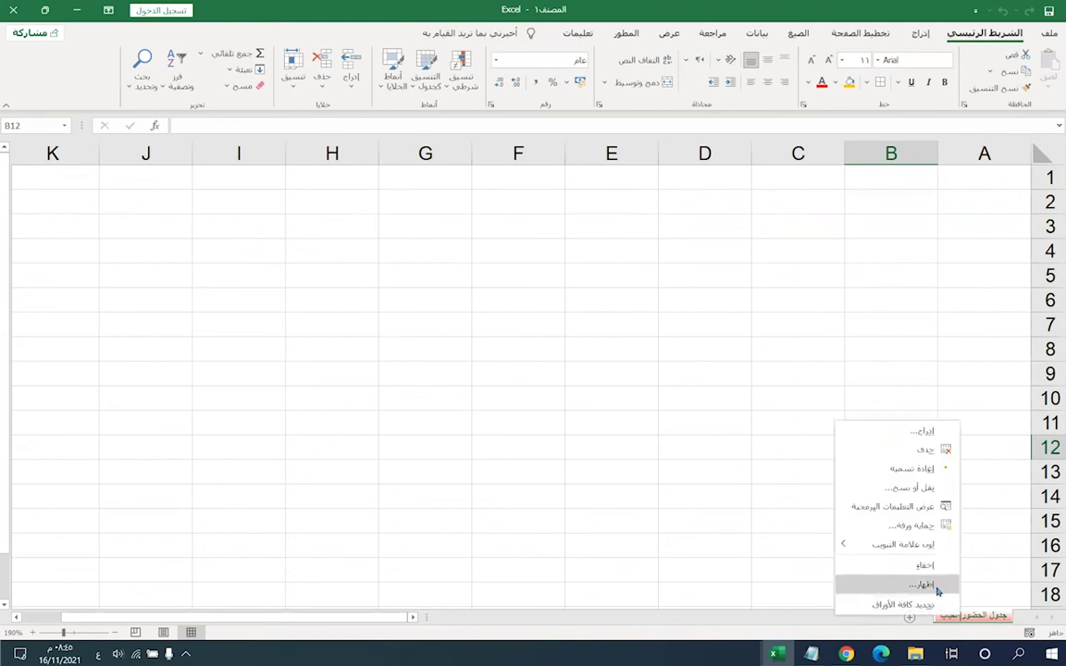
pyautogui.click(937, 589)
pyautogui.moveTo(924, 507); pyautogui.dragTo(614, 303)
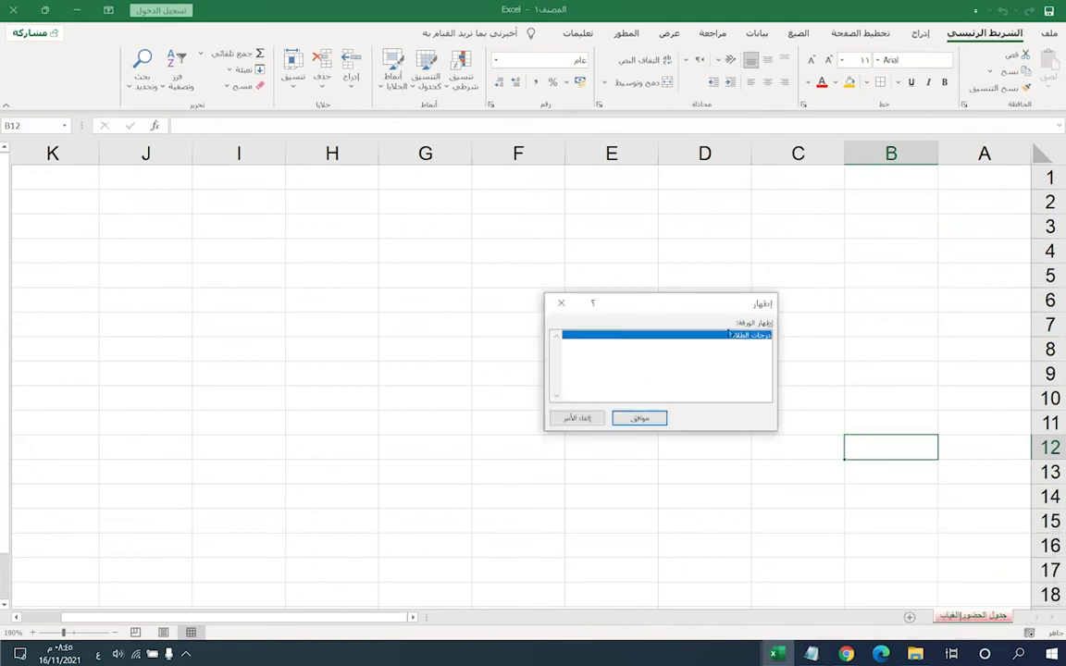
pyautogui.click(639, 419)
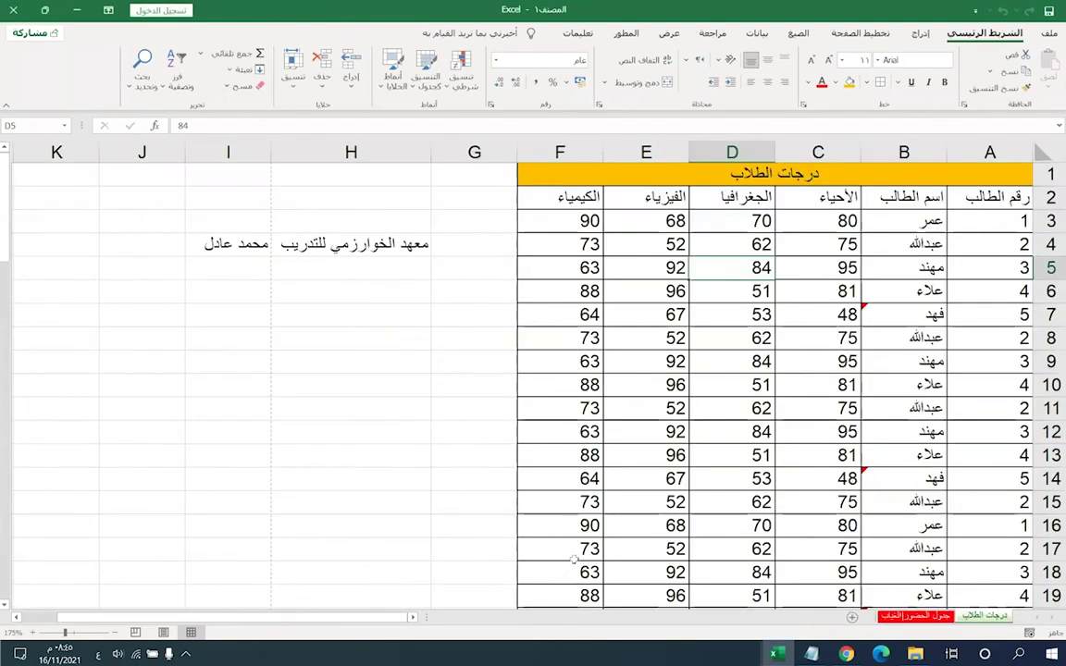
pyautogui.rightClick(974, 621)
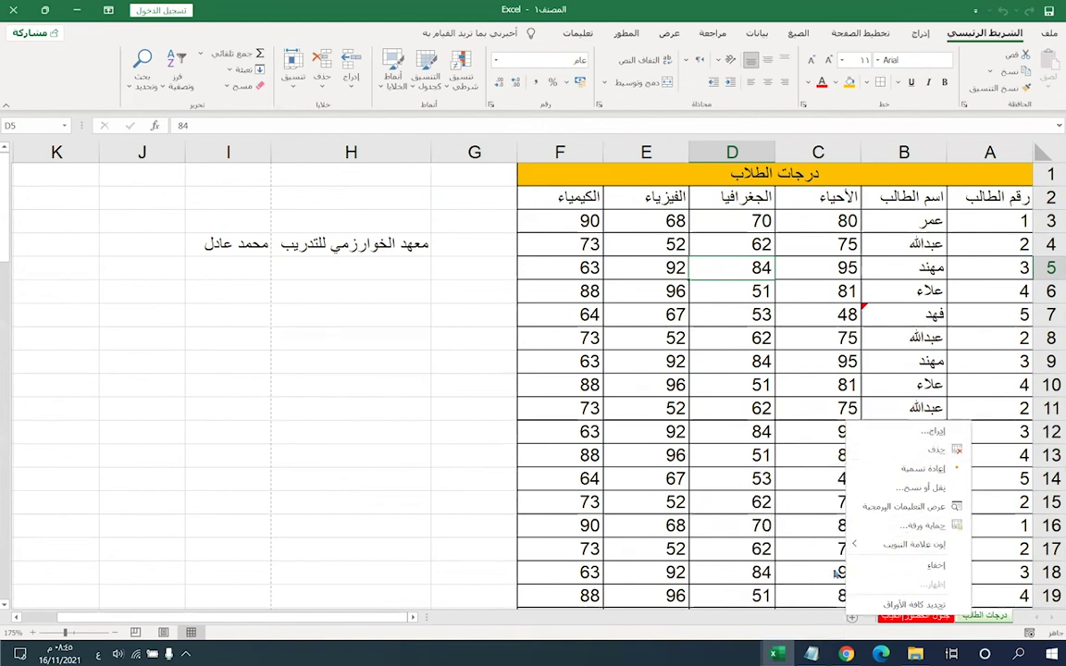
pyautogui.click(580, 375)
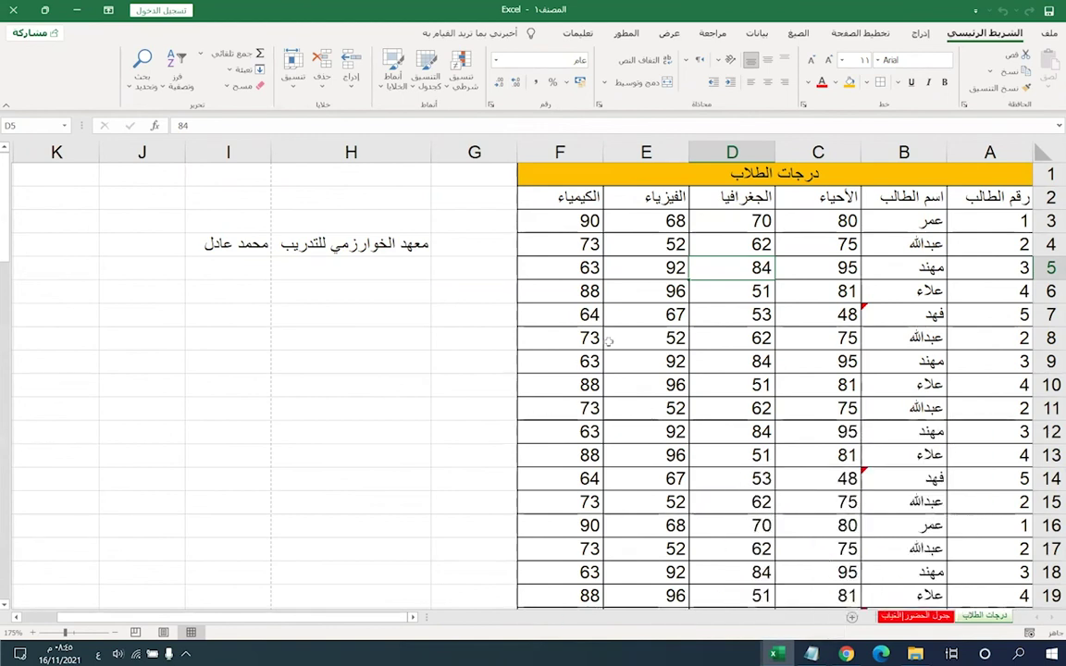
pyautogui.click(609, 342)
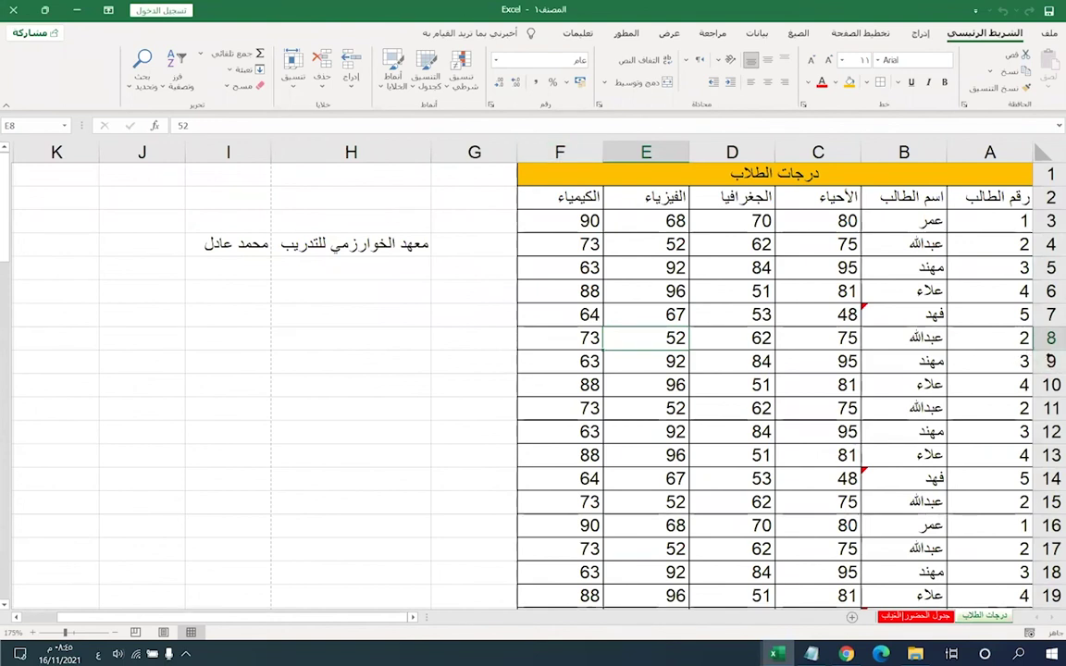
pyautogui.click(1050, 361)
pyautogui.press('Up')
pyautogui.click(989, 361)
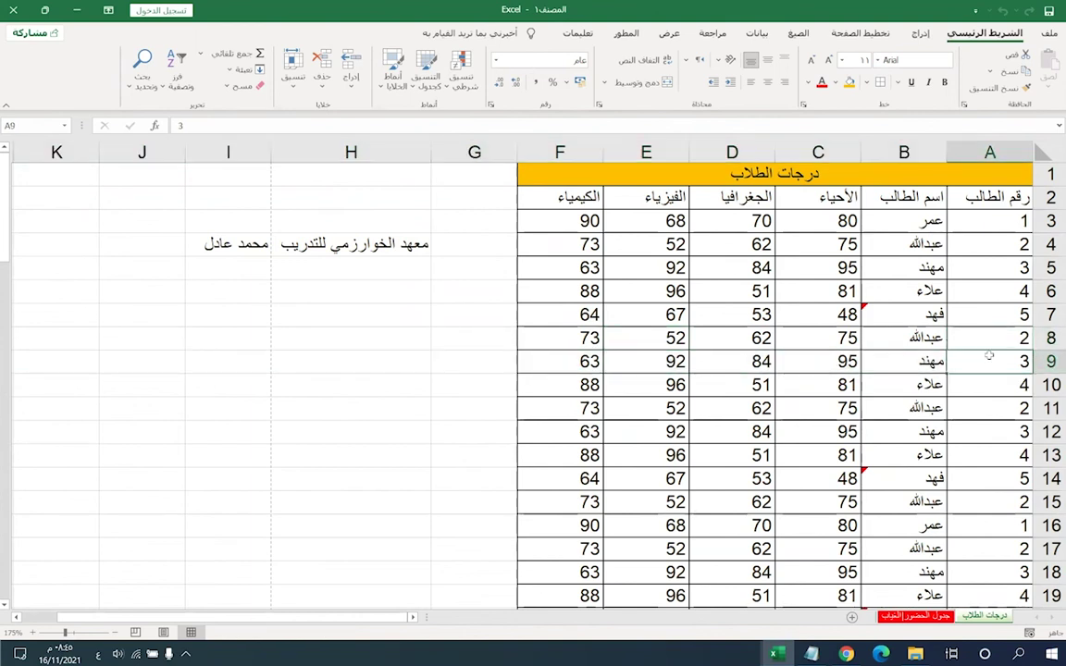
pyautogui.rightClick(1051, 361)
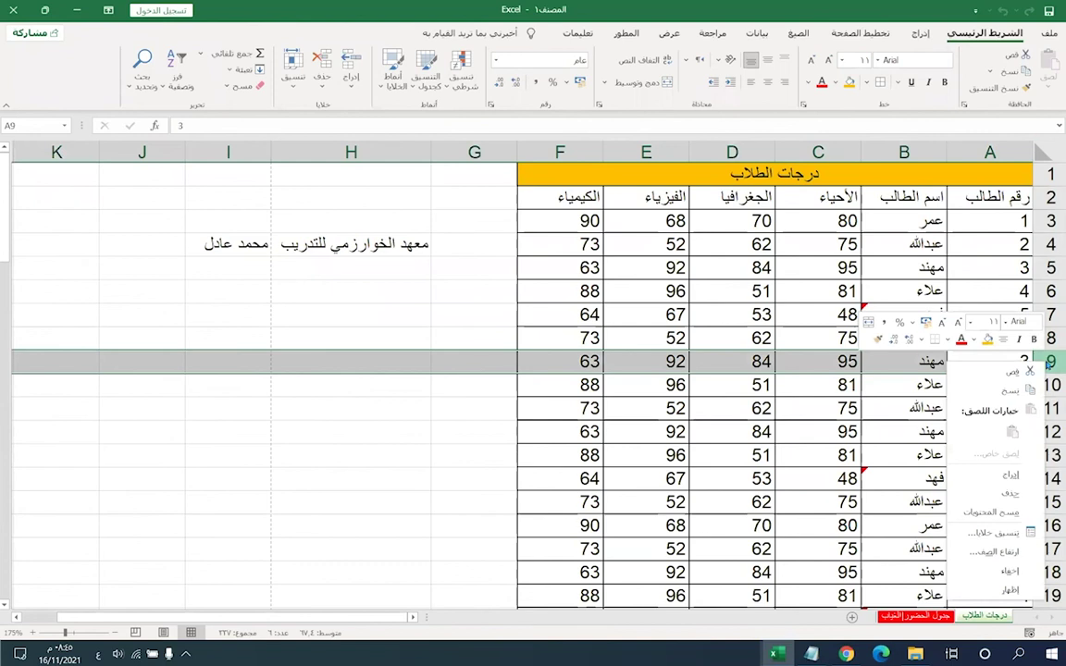
pyautogui.click(1009, 477)
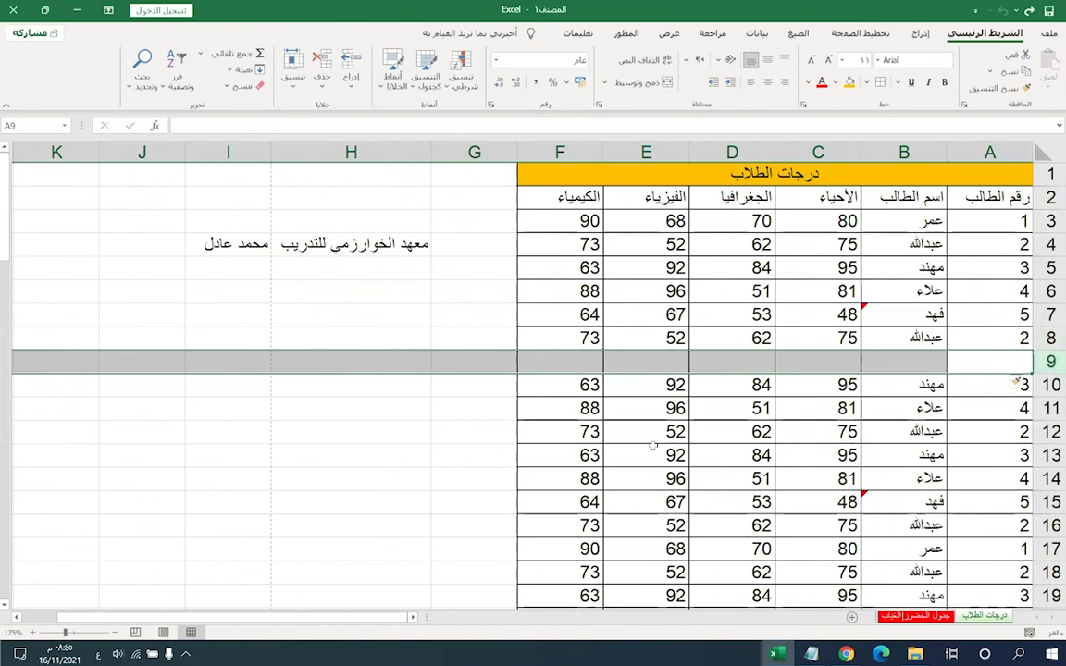
pyautogui.rightClick(718, 154)
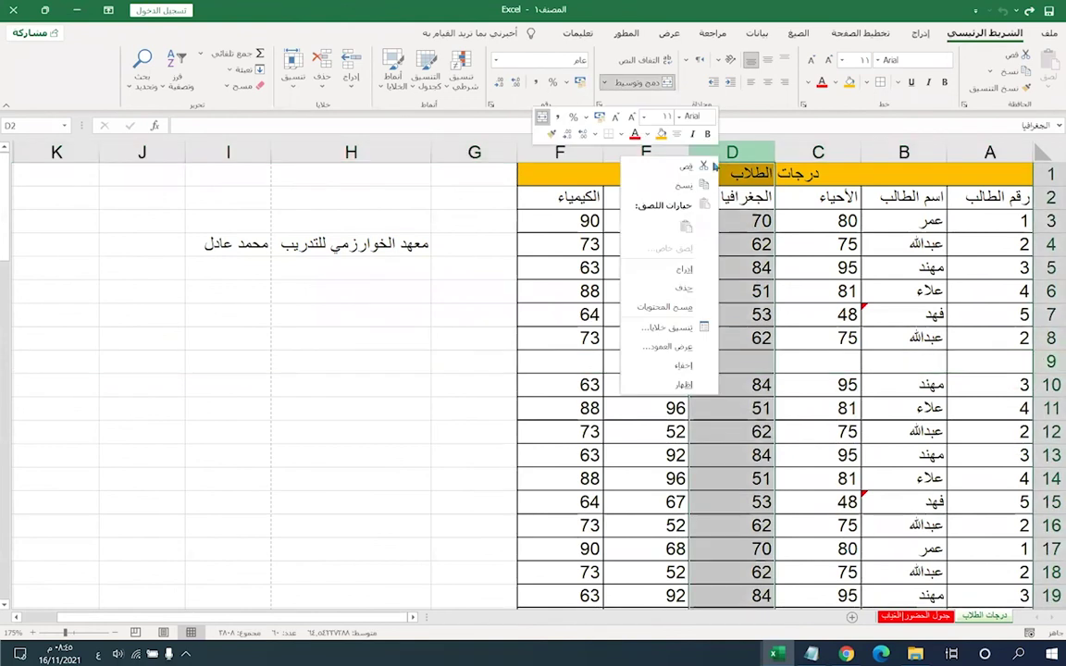
pyautogui.press('Escape')
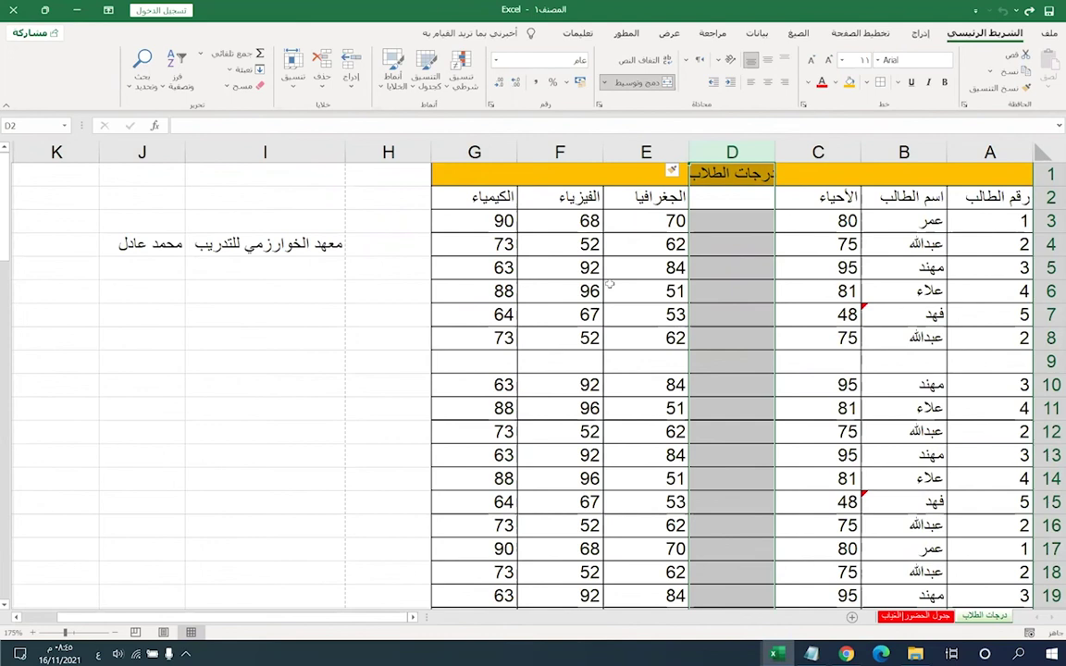
pyautogui.hotkey('ctrl', '-')
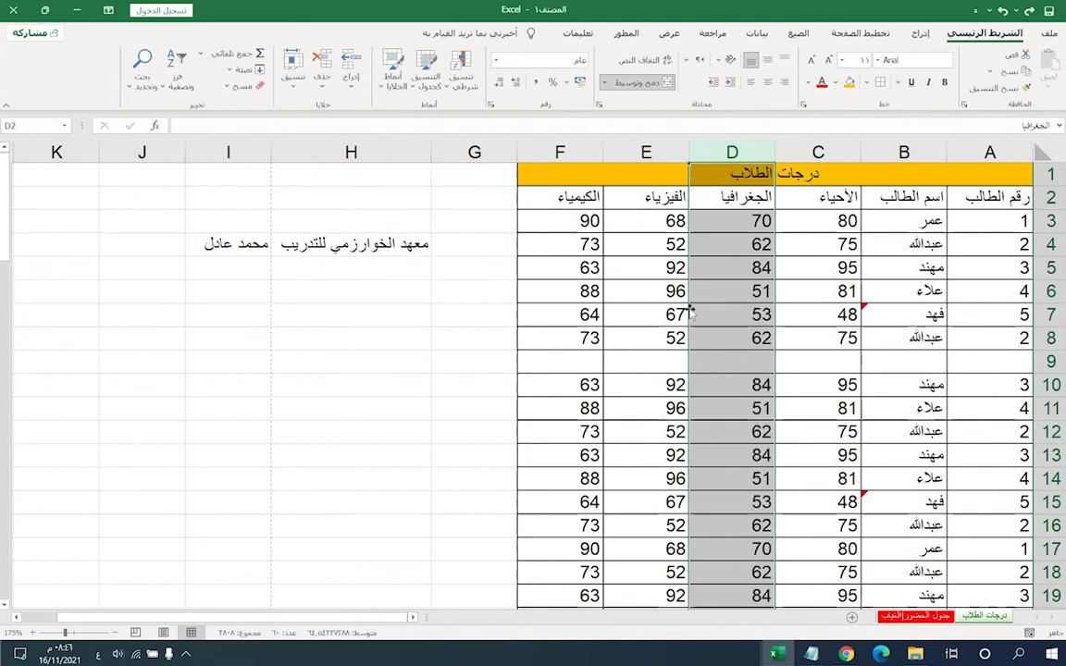
pyautogui.click(863, 361)
pyautogui.moveTo(997, 363); pyautogui.dragTo(559, 360)
pyautogui.rightClick(1050, 362)
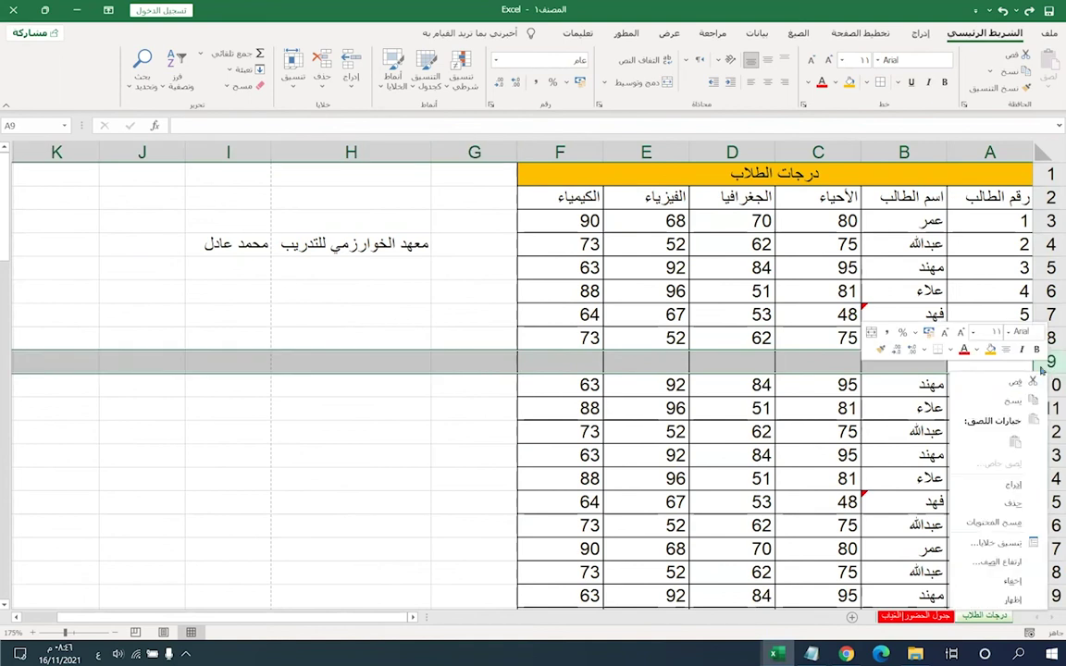
pyautogui.click(1013, 503)
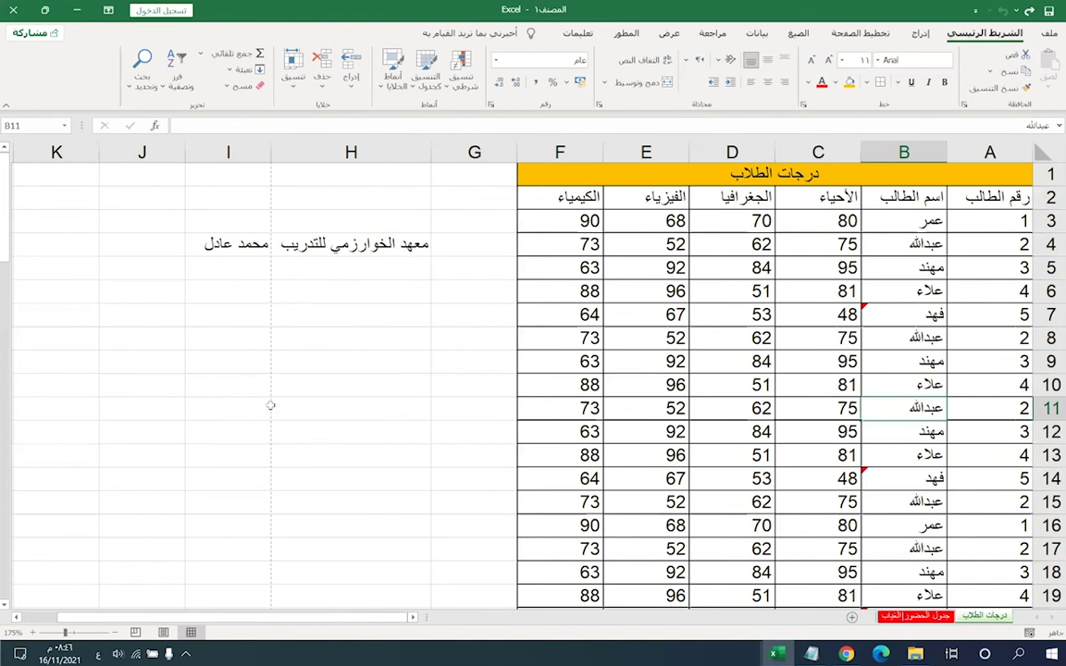
pyautogui.click(648, 291)
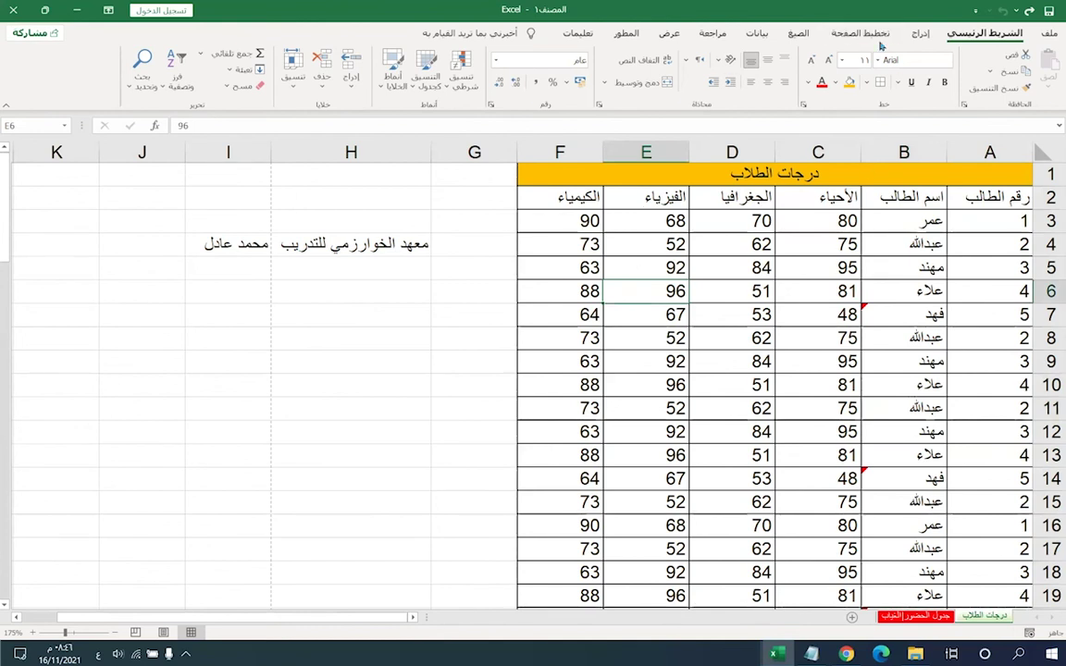
# - Browse the Page Layout Margins and Size presets, then open Custom Margins (1.9 cm top/bottom, 1.8 cm sides)
pyautogui.click(860, 33)
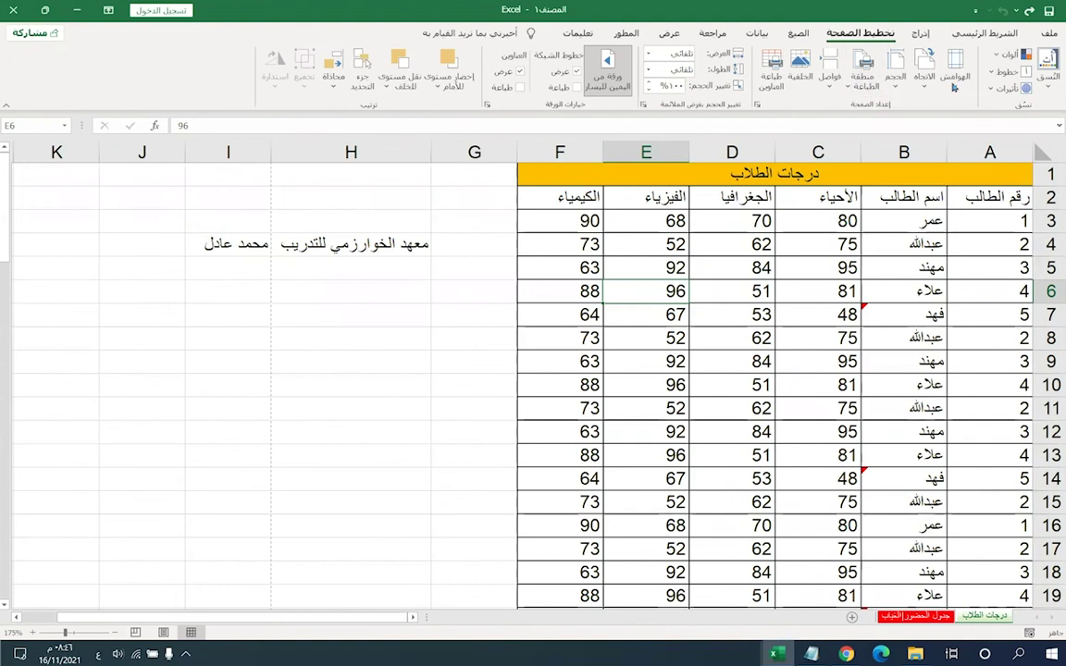
pyautogui.click(954, 72)
pyautogui.click(896, 83)
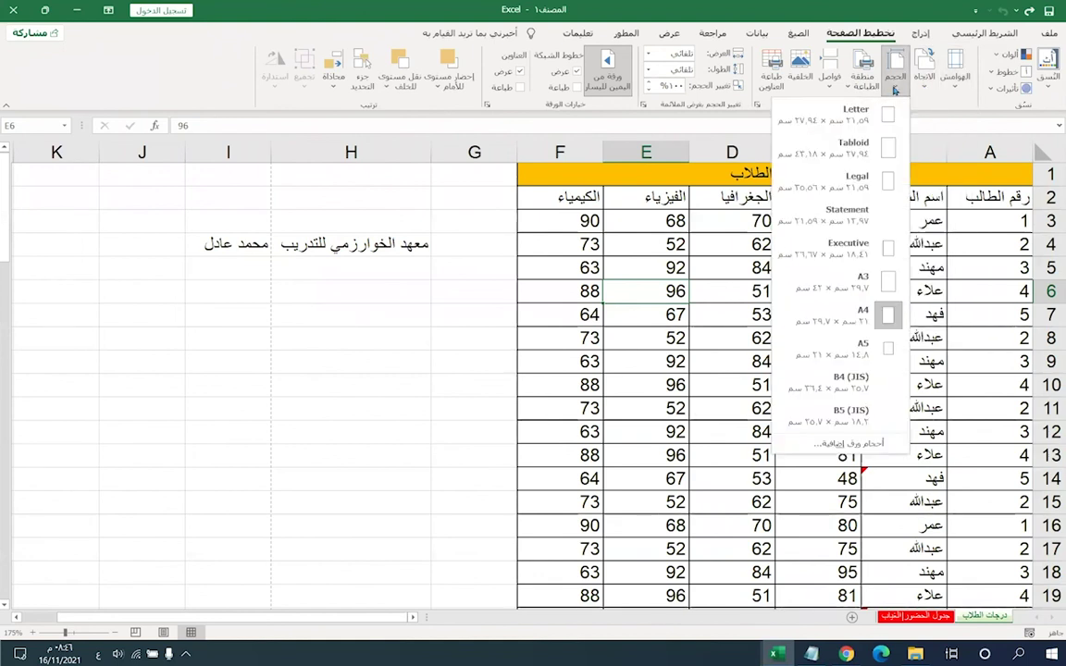
pyautogui.click(963, 92)
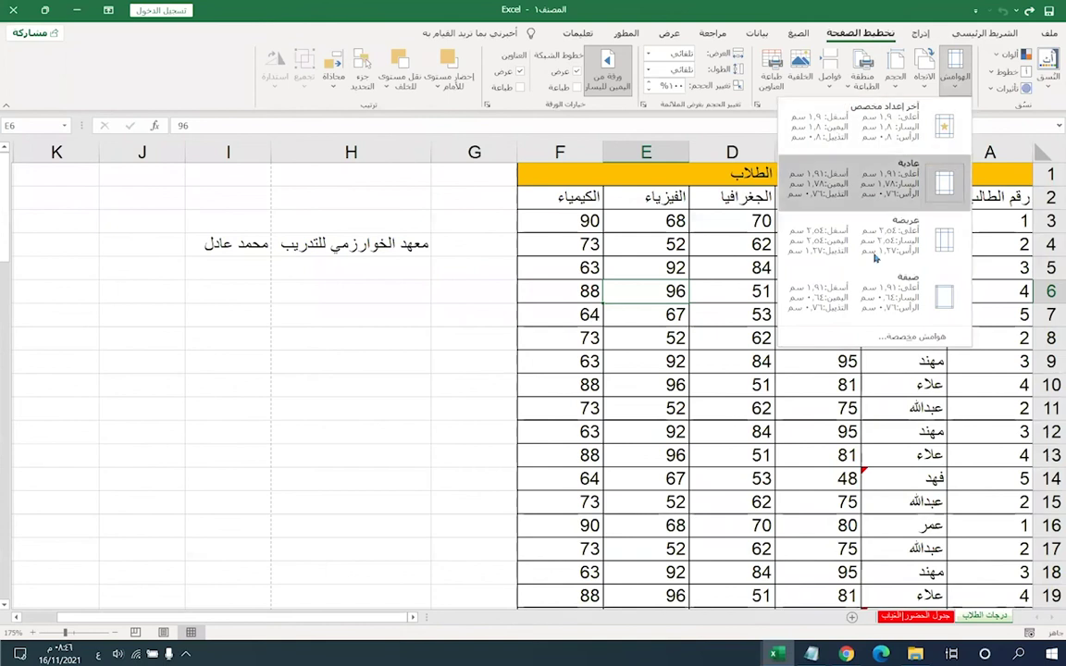
pyautogui.click(925, 338)
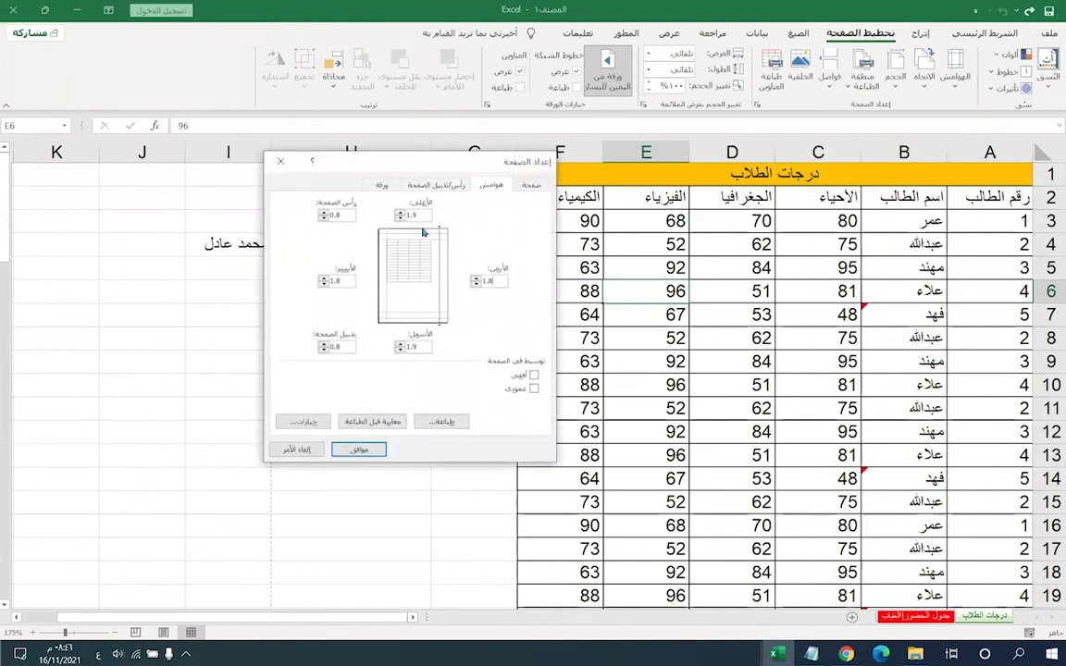
# - View the Custom Header editor, cancel Page Setup unchanged, and open the Print Area options
pyautogui.press('Tab')
pyautogui.click(436, 184)
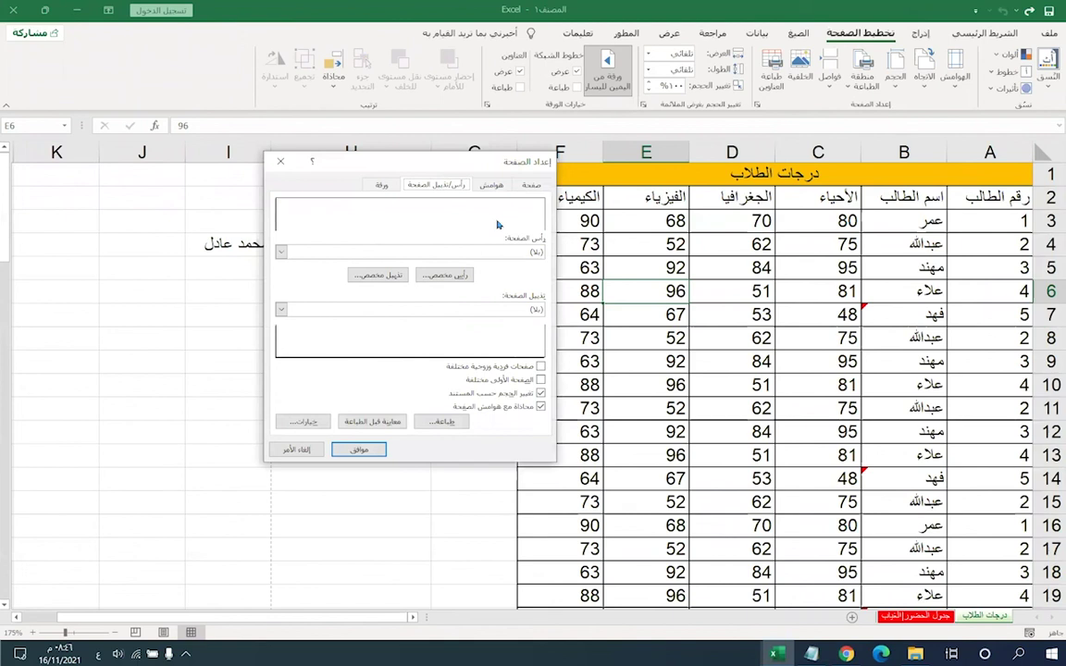
pyautogui.click(426, 274)
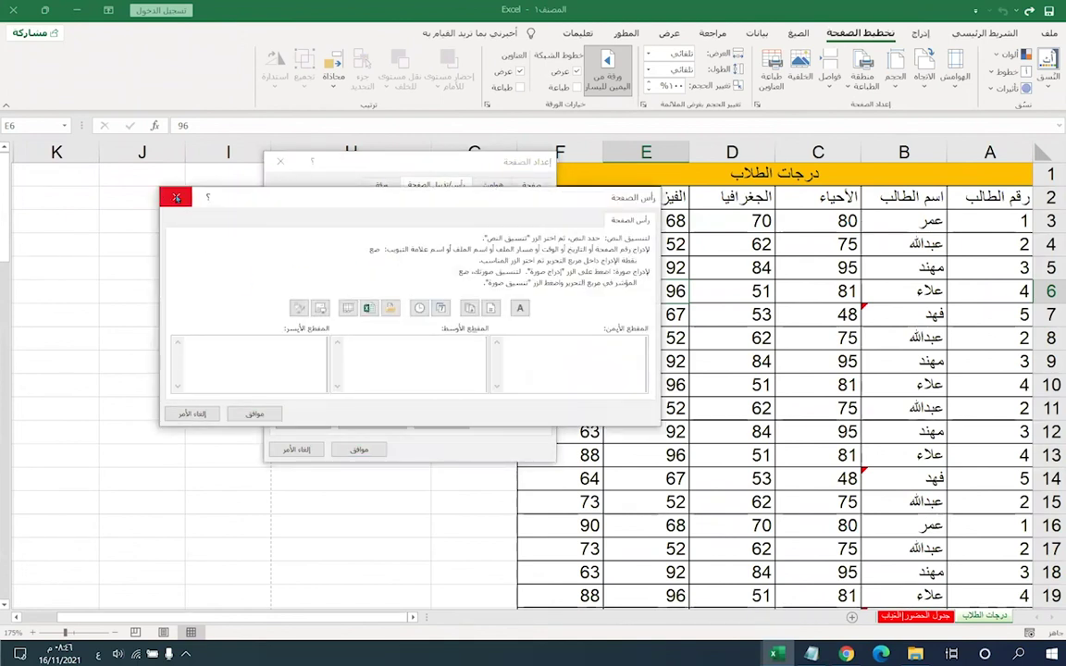
pyautogui.click(176, 197)
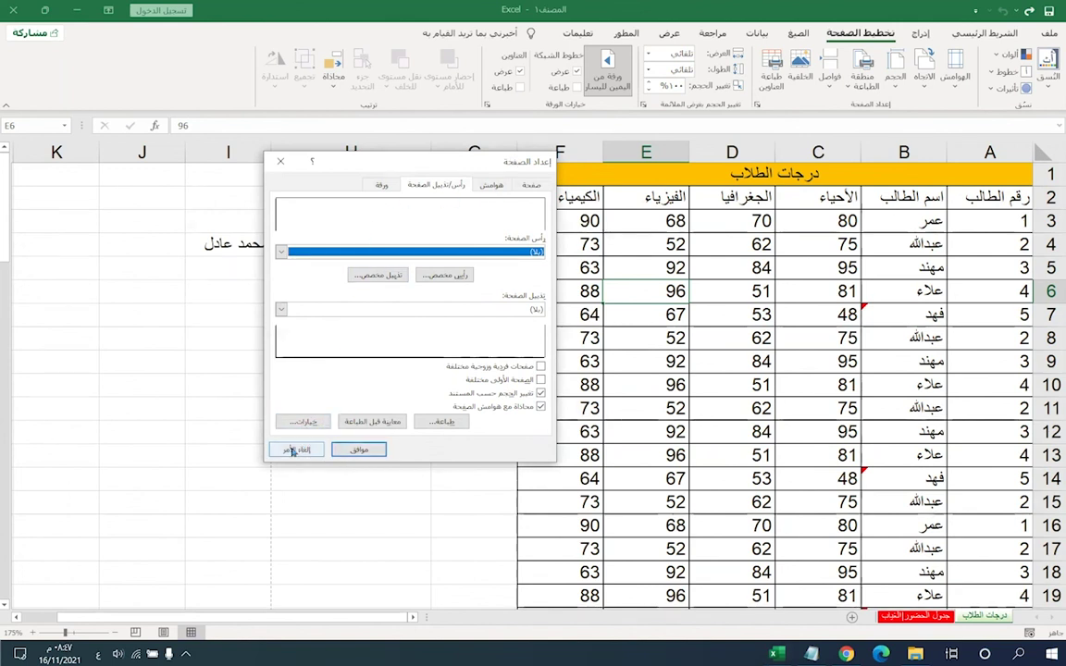
pyautogui.click(296, 449)
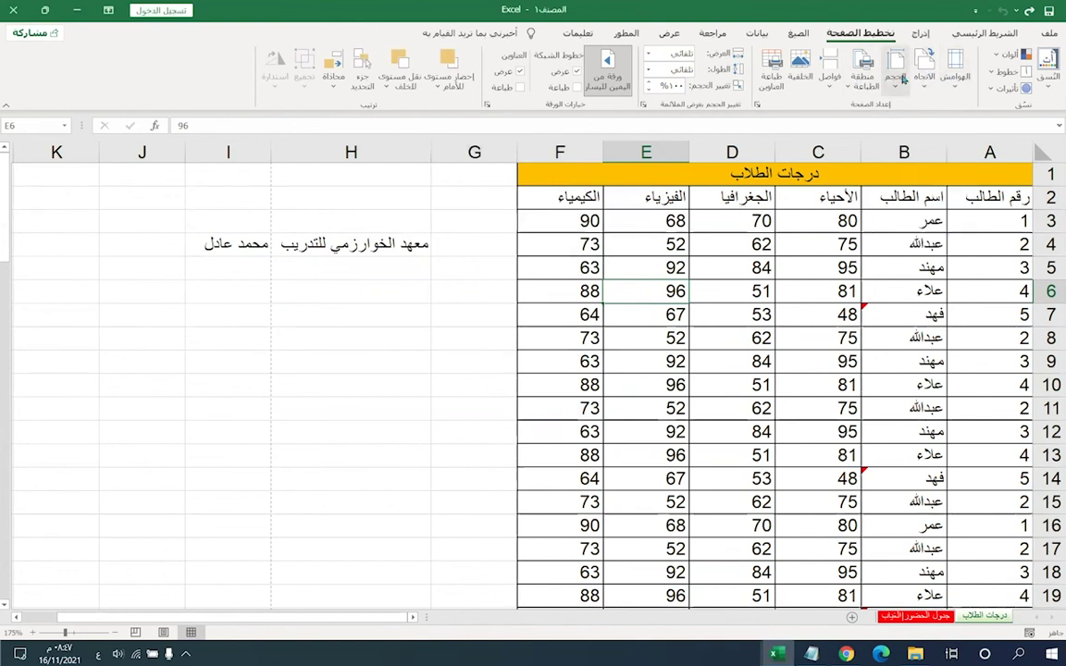
pyautogui.click(858, 83)
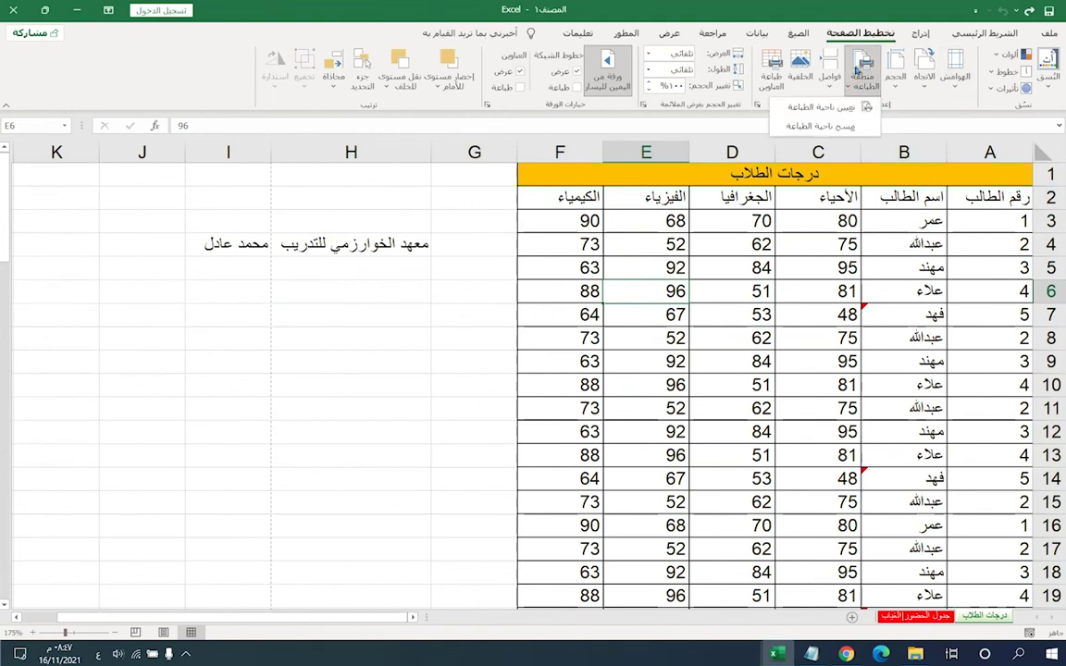
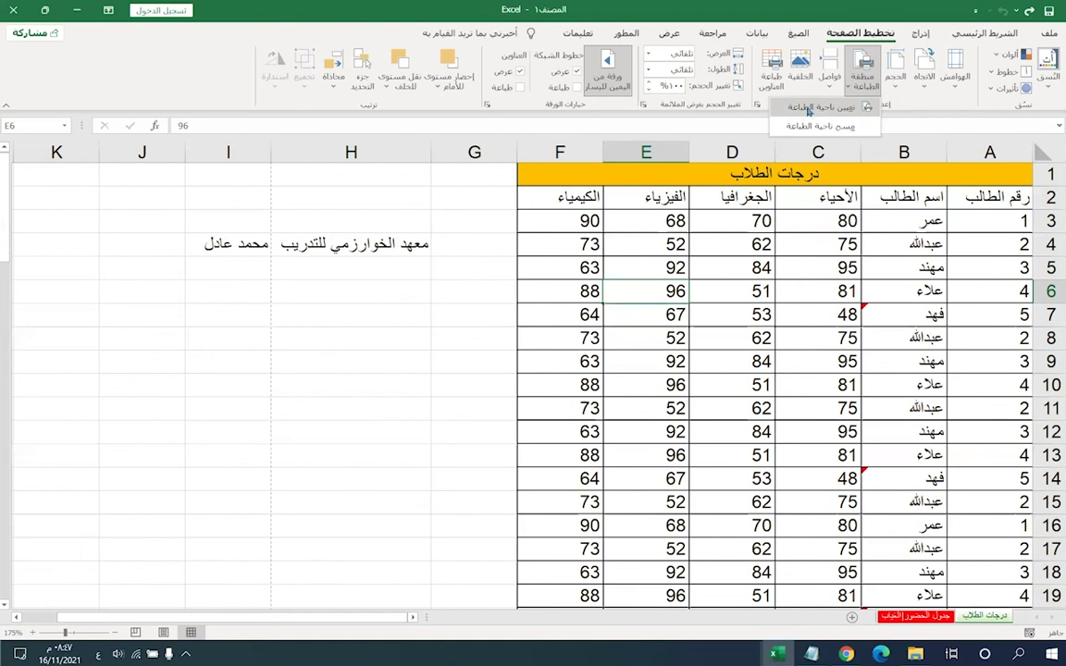
# - Accept the one-cell print area warning, then select A2:F9 with the header and first seven student rows
pyautogui.click(807, 110)
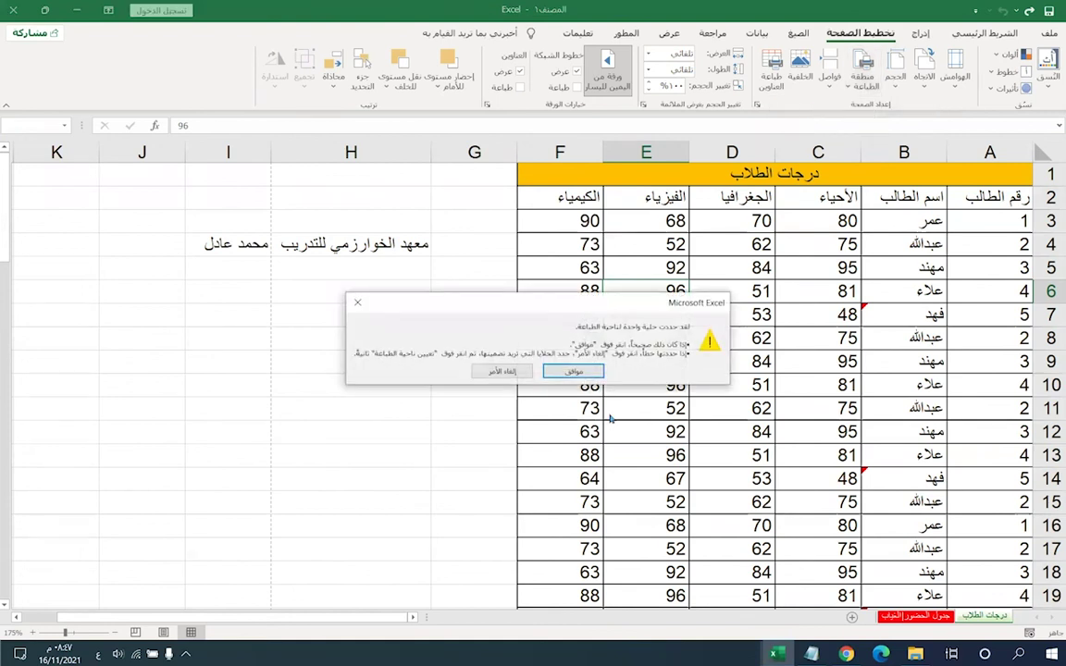
pyautogui.click(597, 372)
pyautogui.click(725, 305)
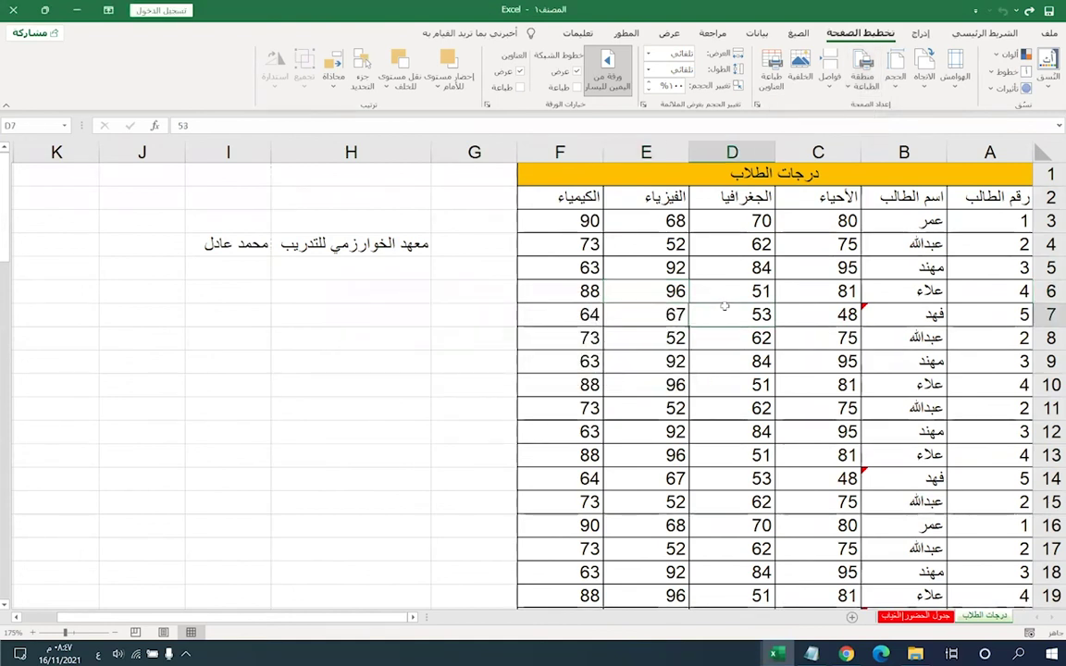
pyautogui.moveTo(953, 221); pyautogui.dragTo(560, 215)
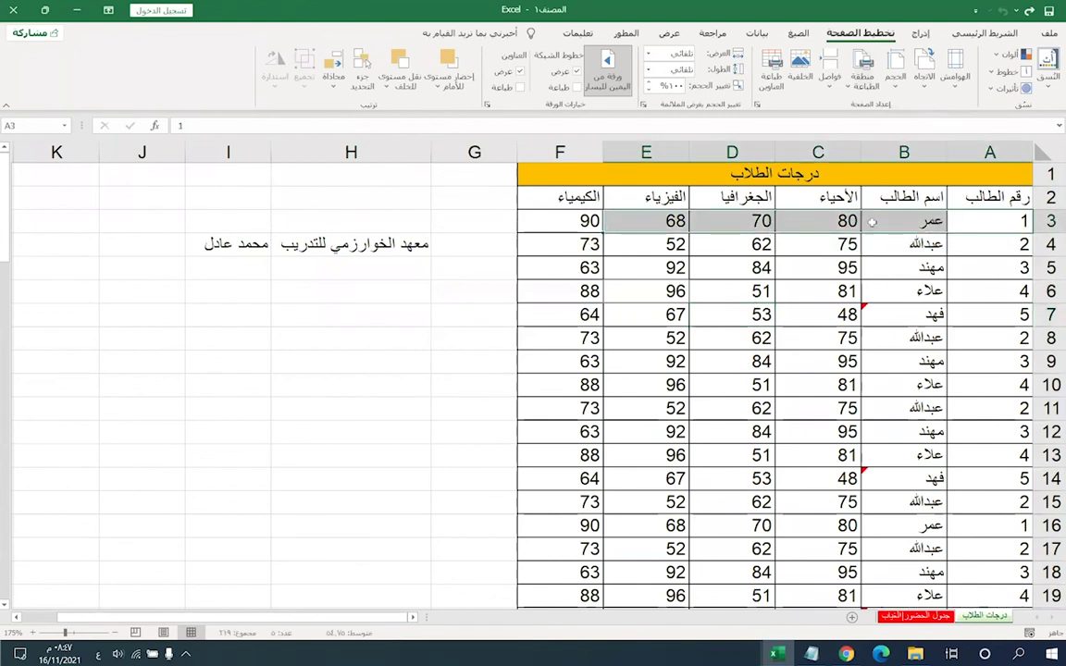
pyautogui.moveTo(982, 197); pyautogui.dragTo(572, 354)
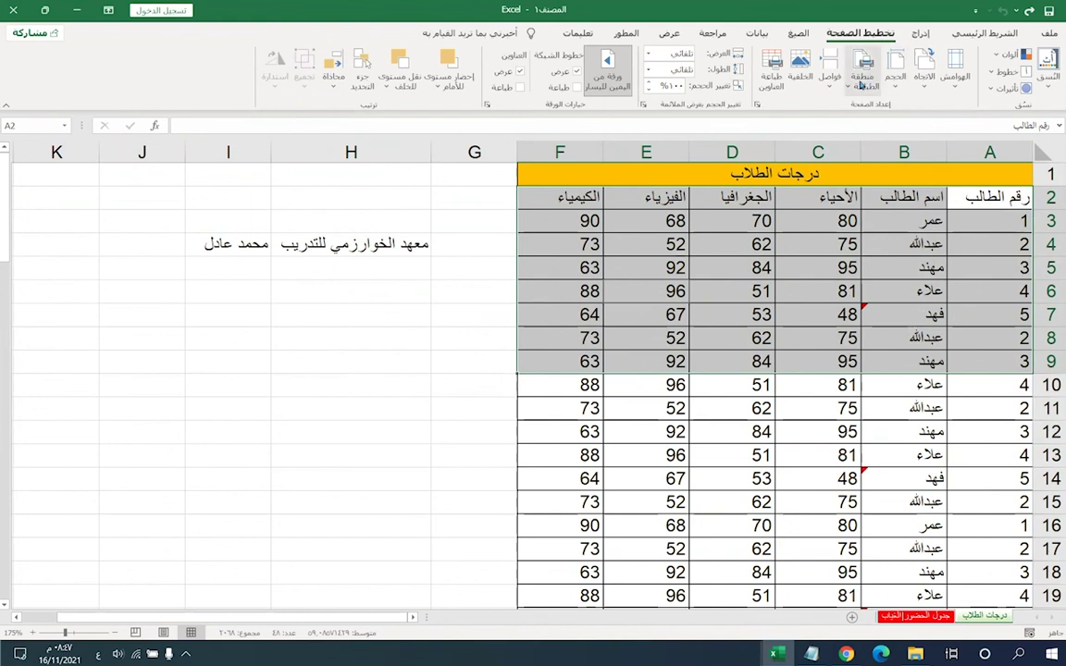
# - Set the selected header and student rows as the print area
pyautogui.click(862, 83)
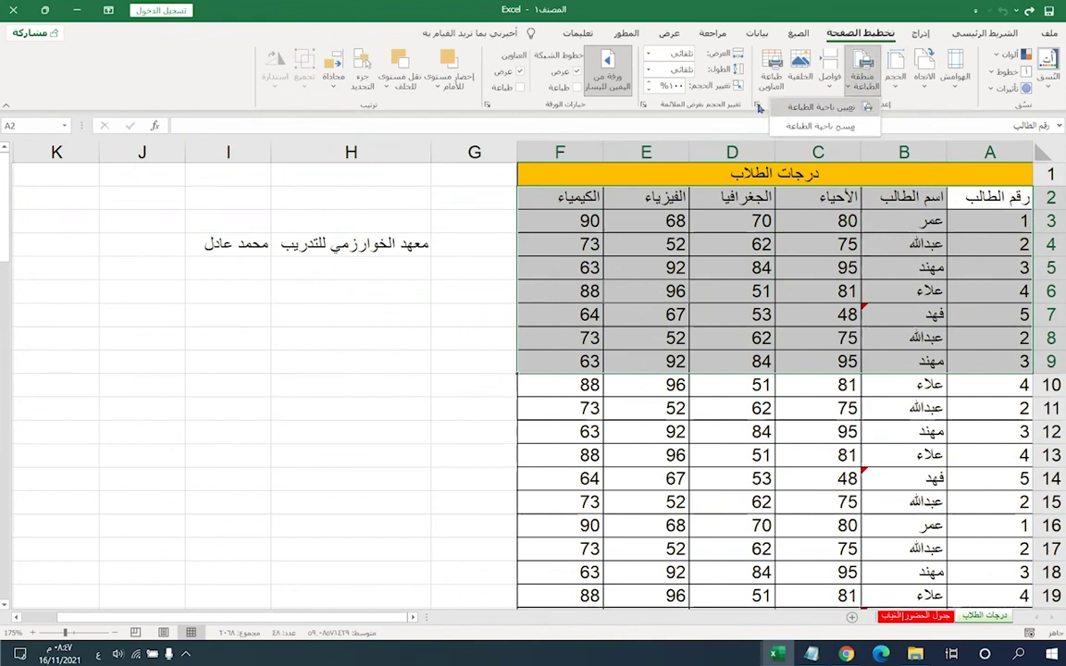
pyautogui.click(801, 108)
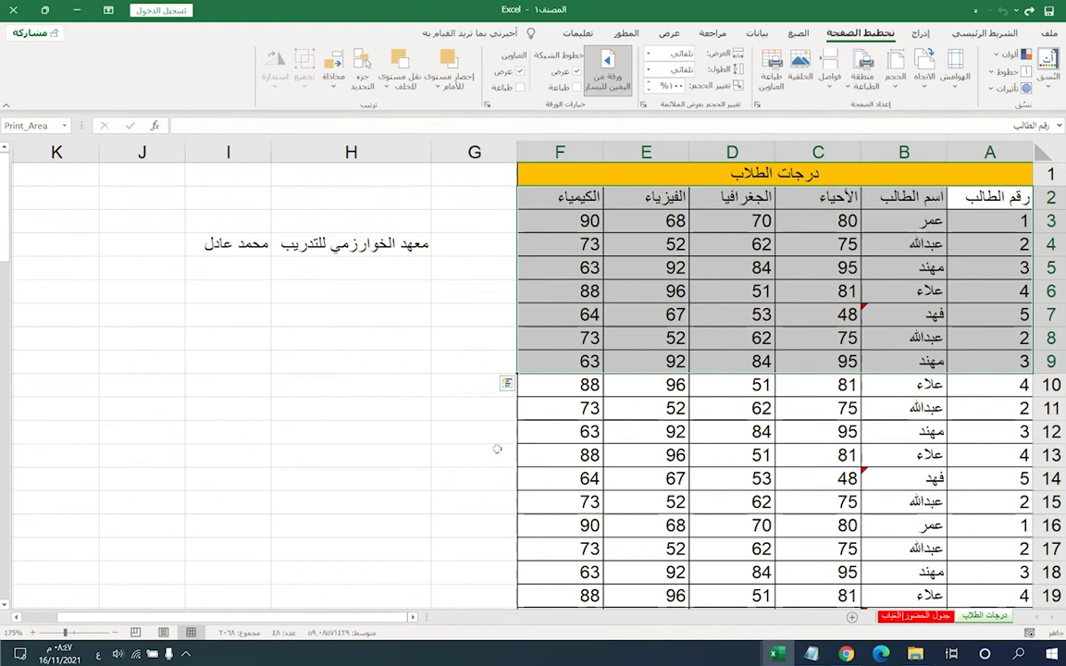
pyautogui.click(574, 414)
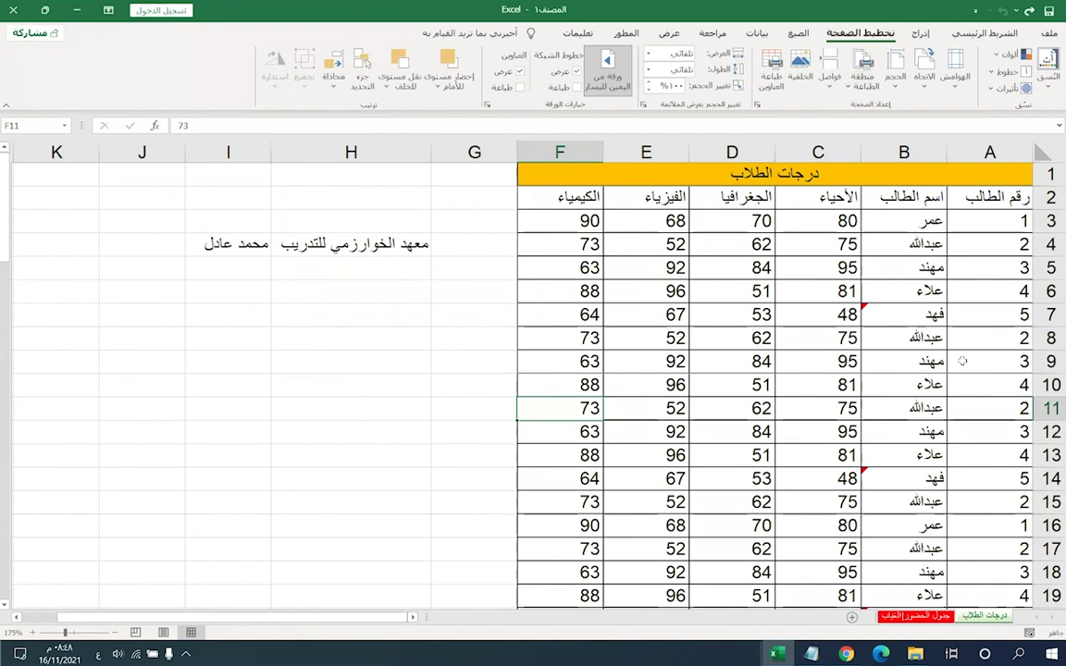
# - Preview the printout, a single A4 page with only the header and seven student rows
pyautogui.moveTo(543, 363); pyautogui.dragTo(986, 216)
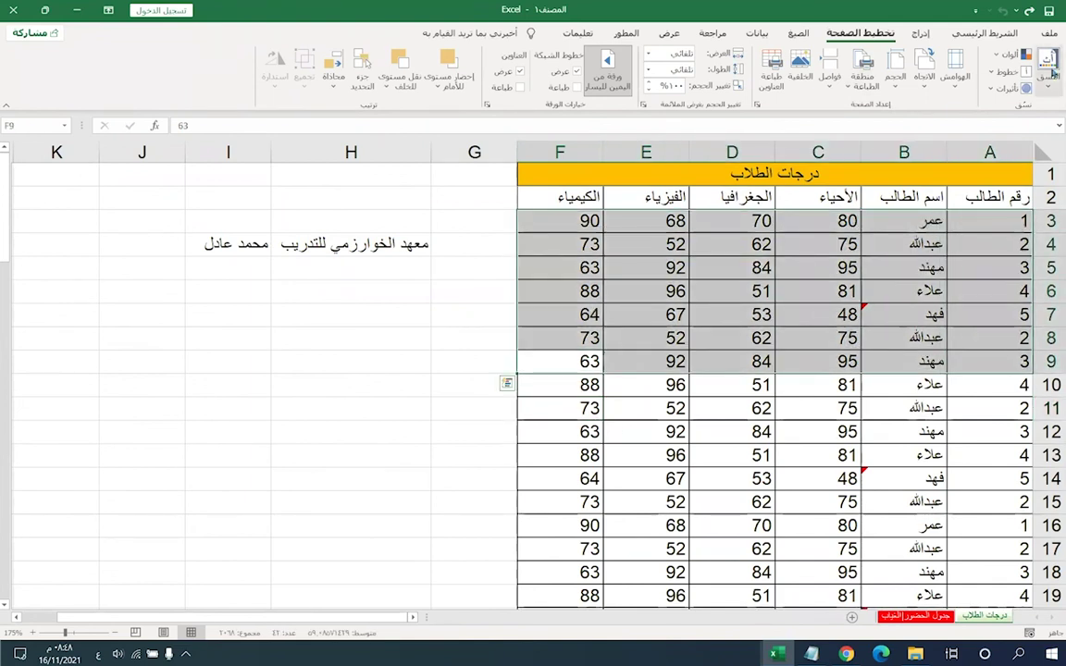
pyautogui.click(1048, 34)
pyautogui.click(1027, 275)
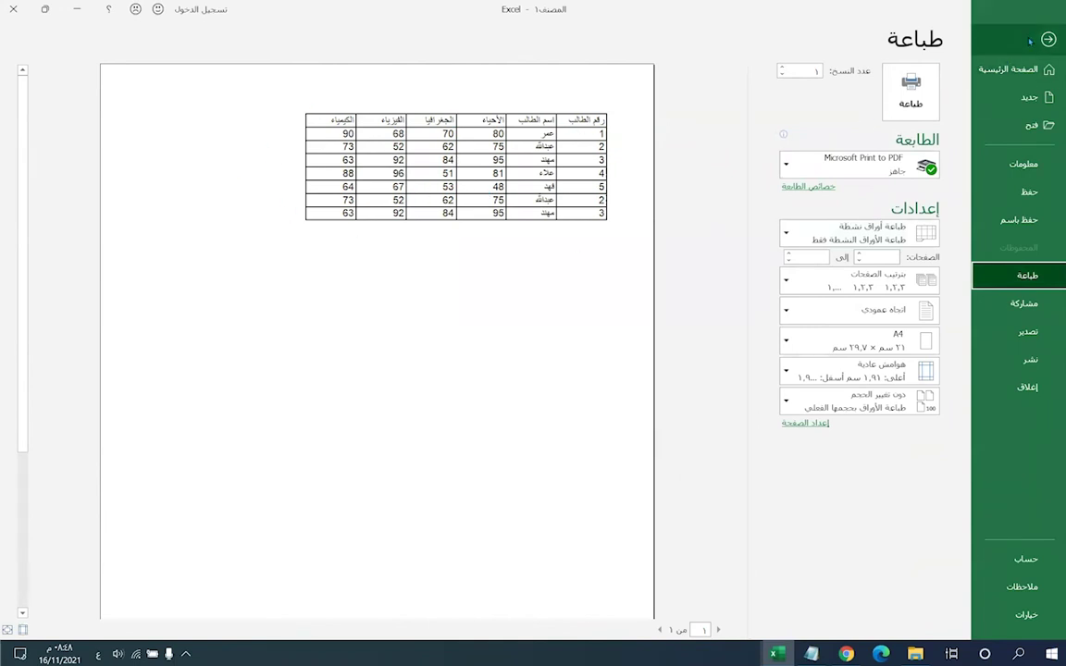
pyautogui.press('Escape')
# - Clear the print area from the grades sheet
pyautogui.click(542, 430)
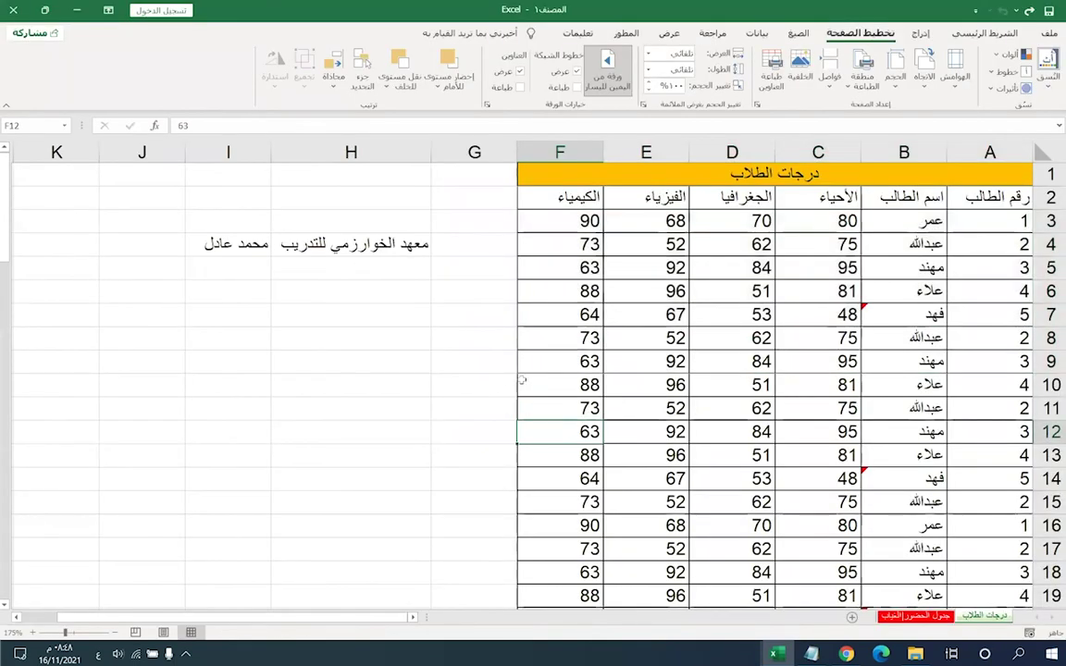
pyautogui.click(865, 86)
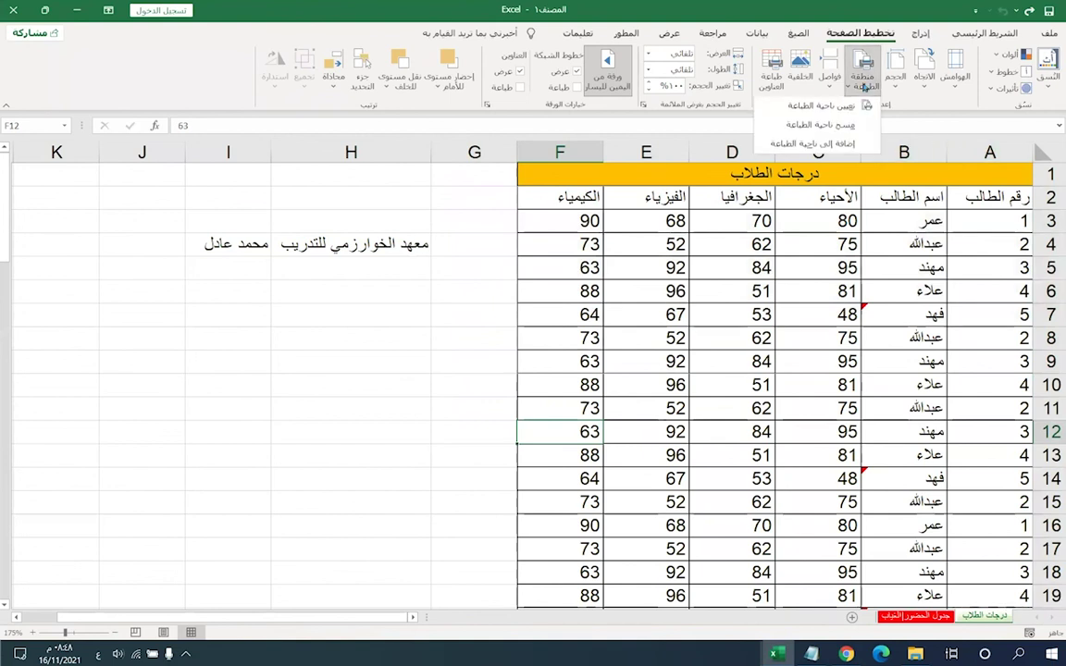
pyautogui.click(829, 127)
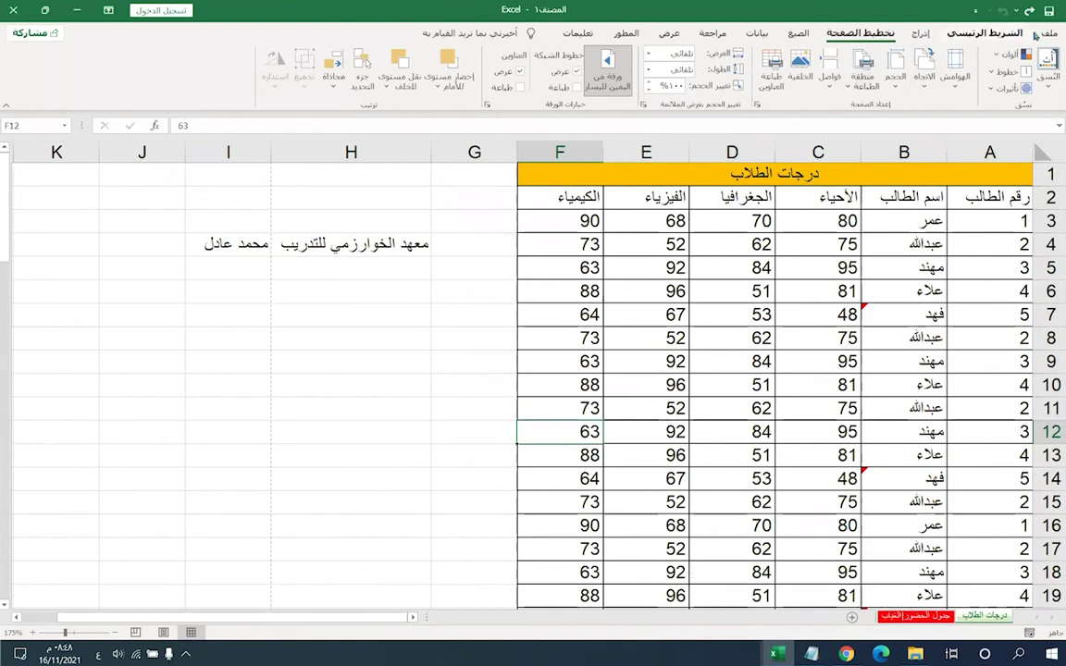
# - Check that the preview shows the full table over 3 pages, then select the header and first student rows
pyautogui.click(1048, 33)
pyautogui.click(1027, 275)
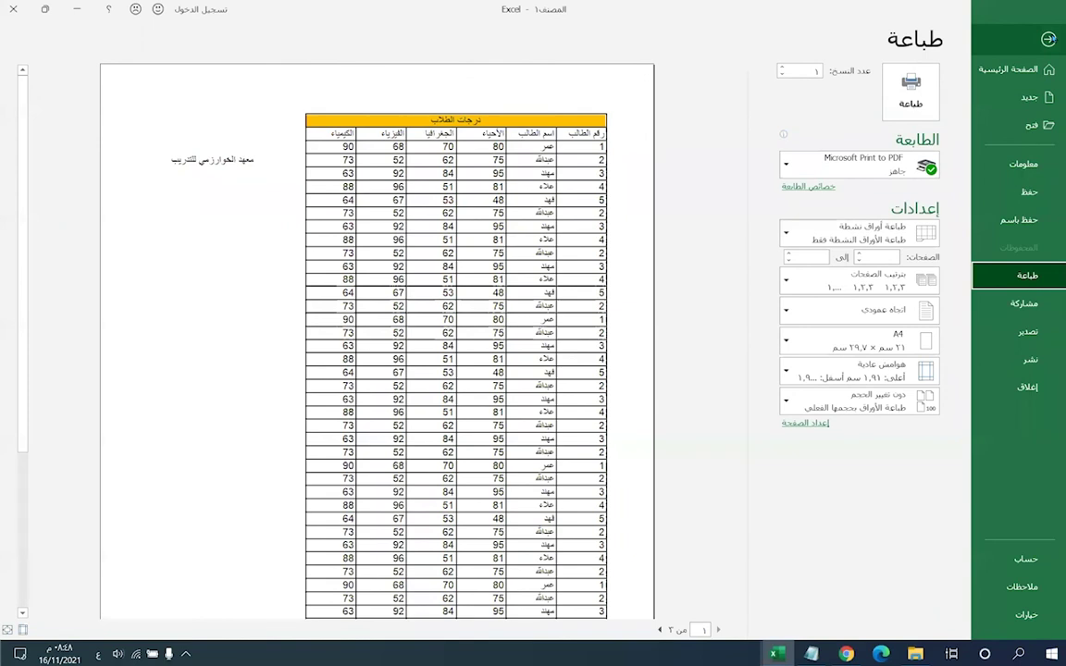
pyautogui.click(1048, 39)
pyautogui.moveTo(573, 197); pyautogui.dragTo(953, 289)
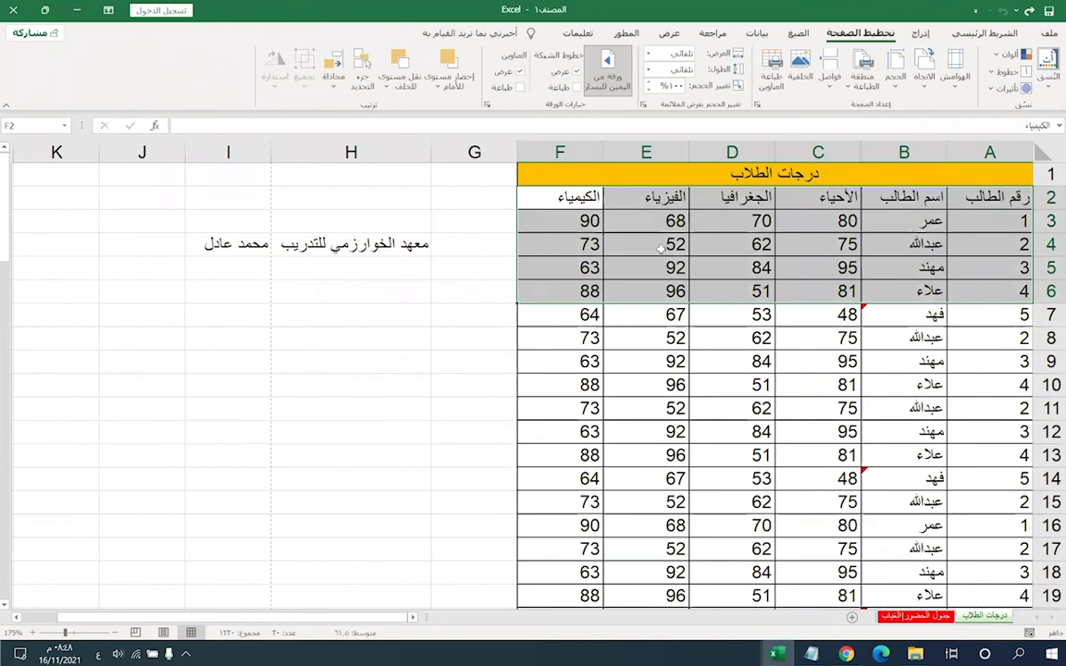
# - Make blocks A2:F6, A8:F12 and A15:F19 together the print area
pyautogui.moveTo(991, 338); pyautogui.dragTo(556, 431)
pyautogui.moveTo(988, 502); pyautogui.dragTo(554, 560)
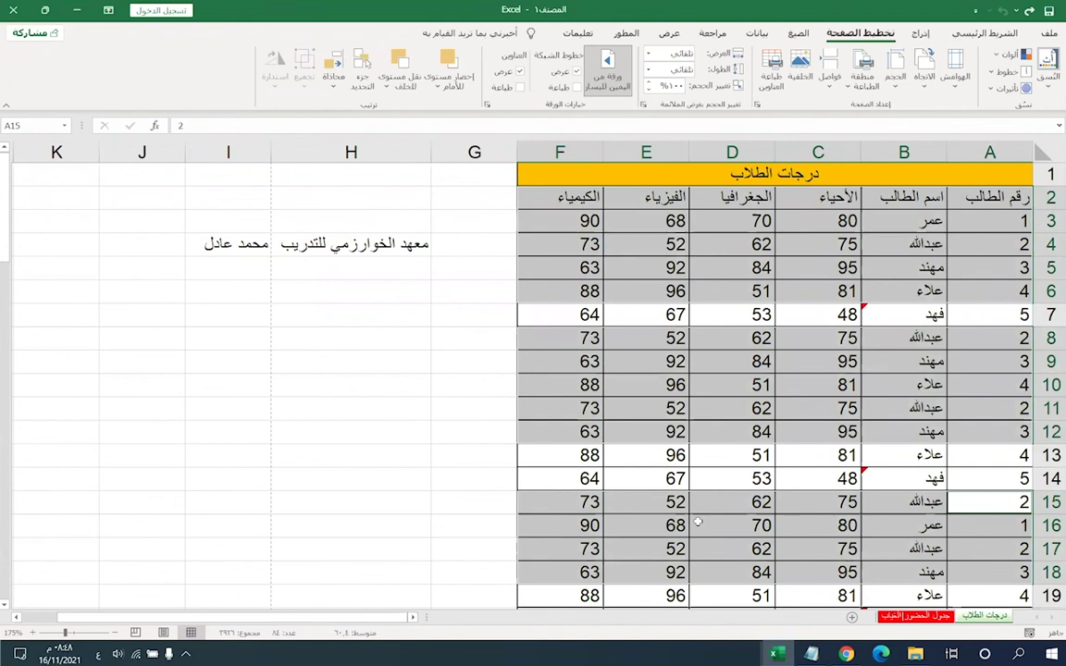
pyautogui.click(864, 81)
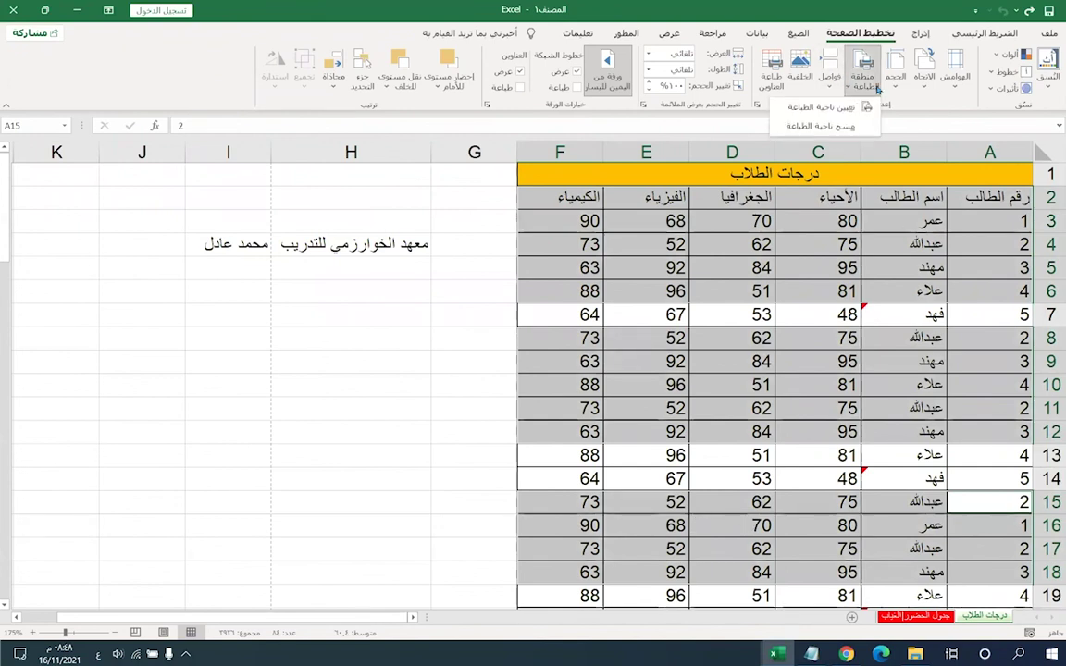
pyautogui.click(864, 107)
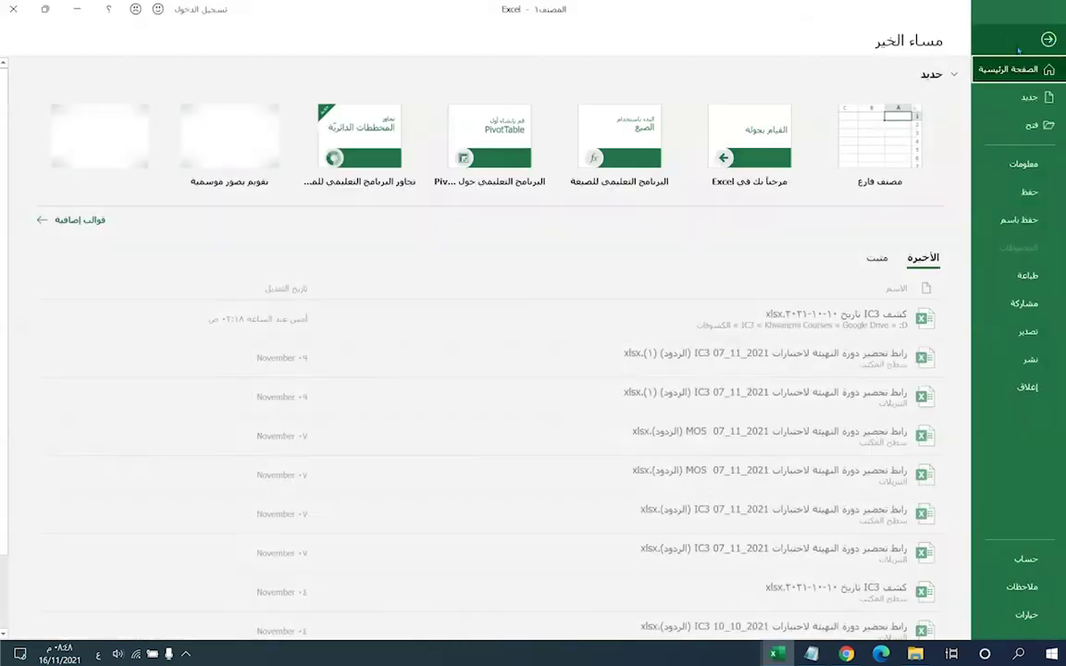
# - Preview the print, with page 1 of 3 holding the header and first four student rows
pyautogui.click(1048, 33)
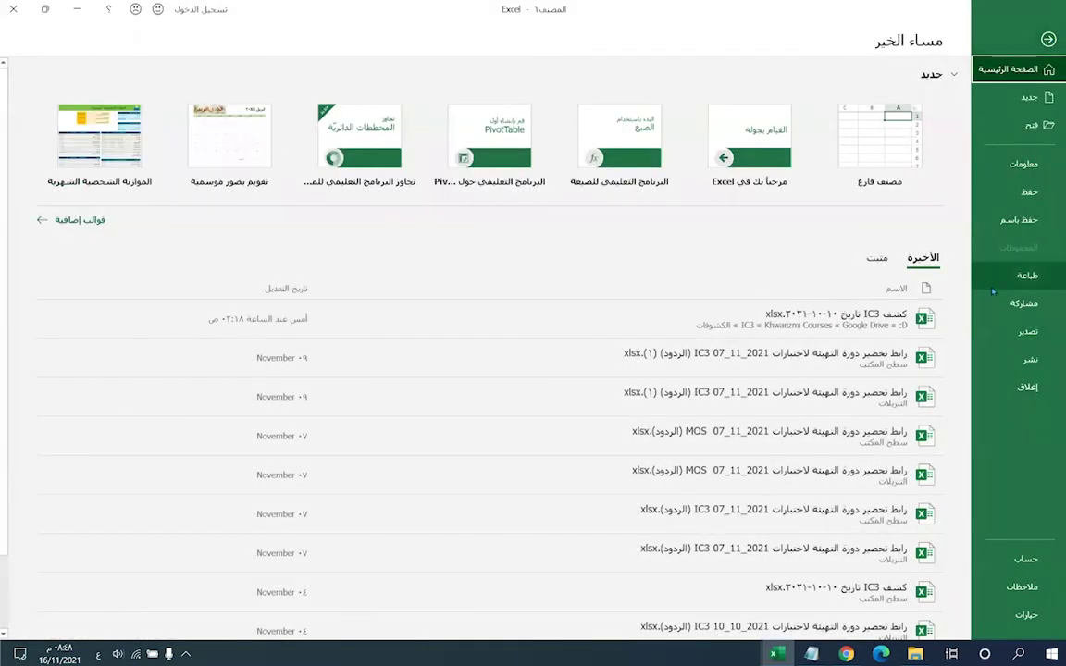
pyautogui.click(1018, 276)
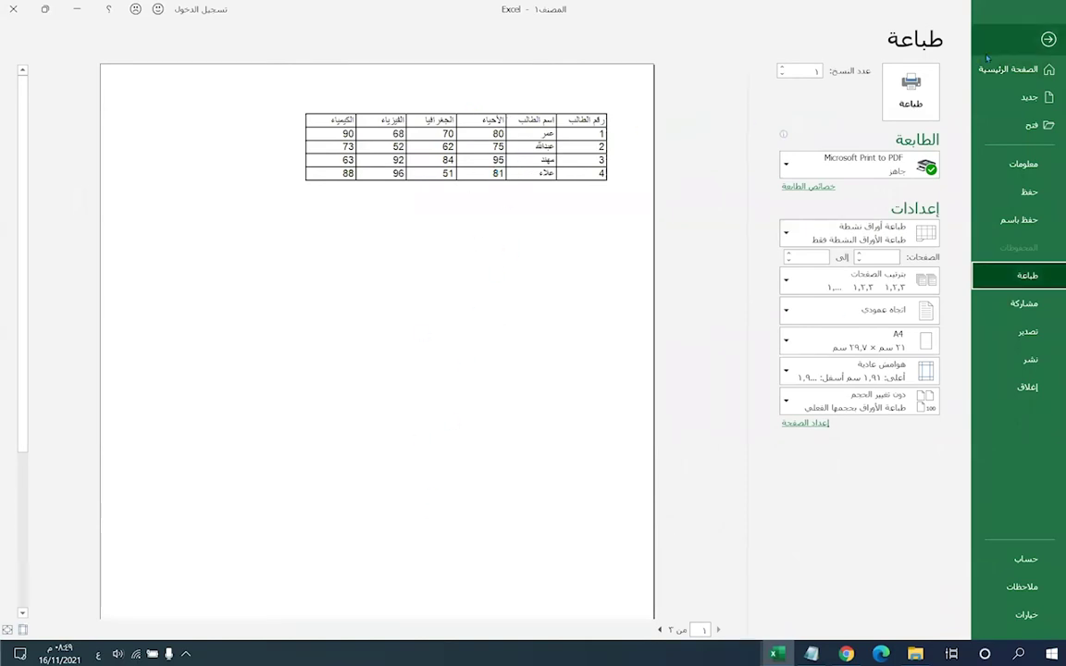
pyautogui.click(1049, 39)
pyautogui.moveTo(560, 338)
pyautogui.mouseDown()
pyautogui.moveTo(610, 397)
pyautogui.moveTo(916, 394)
pyautogui.moveTo(974, 420)
pyautogui.moveTo(963, 432)
pyautogui.mouseUp()
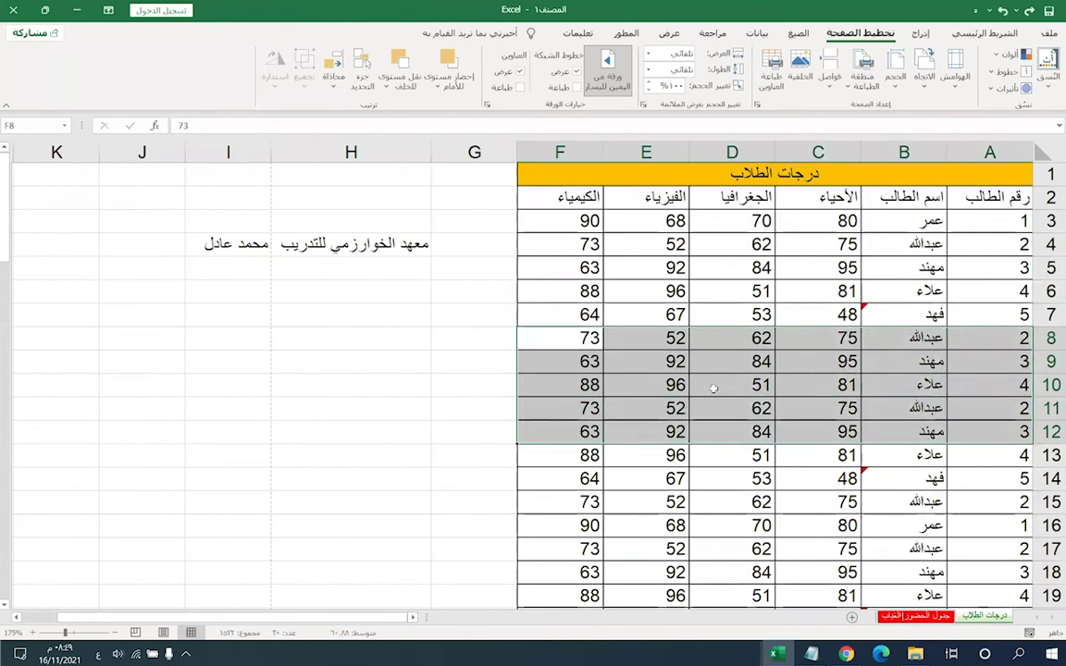
# - Select A3:F7 and make it the print area
pyautogui.click(621, 311)
pyautogui.moveTo(581, 232); pyautogui.dragTo(904, 291)
pyautogui.click(904, 291)
pyautogui.moveTo(586, 228)
pyautogui.mouseDown()
pyautogui.moveTo(740, 278)
pyautogui.moveTo(985, 314)
pyautogui.mouseUp()
pyautogui.click(864, 82)
pyautogui.click(893, 96)
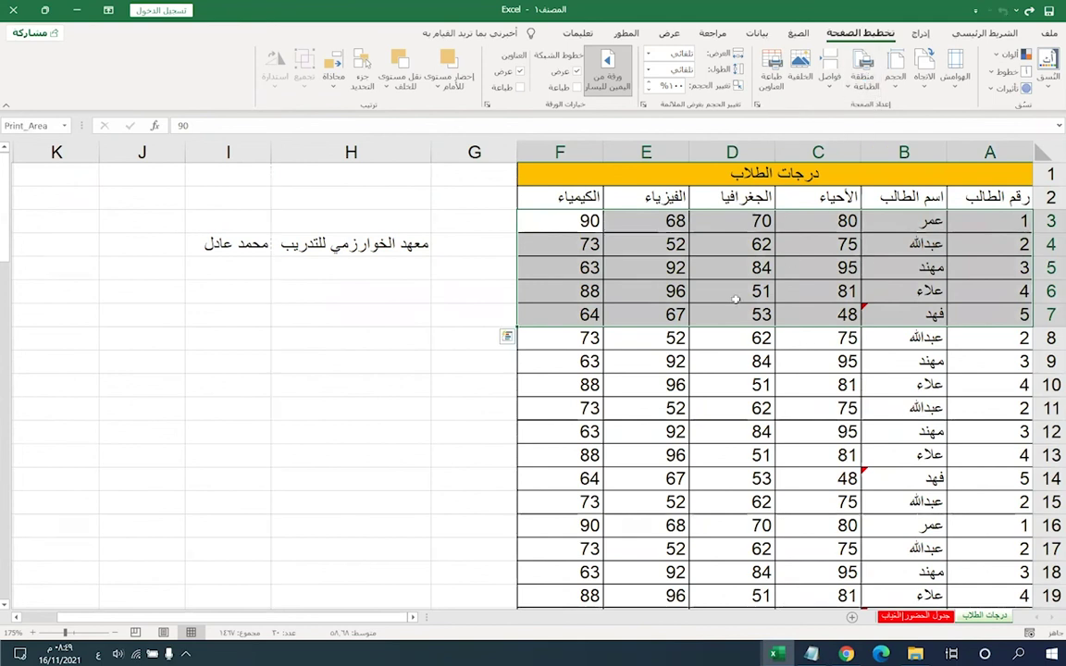
# - Hide rows 7–11, then undo so every student row is visible again
pyautogui.click(580, 338)
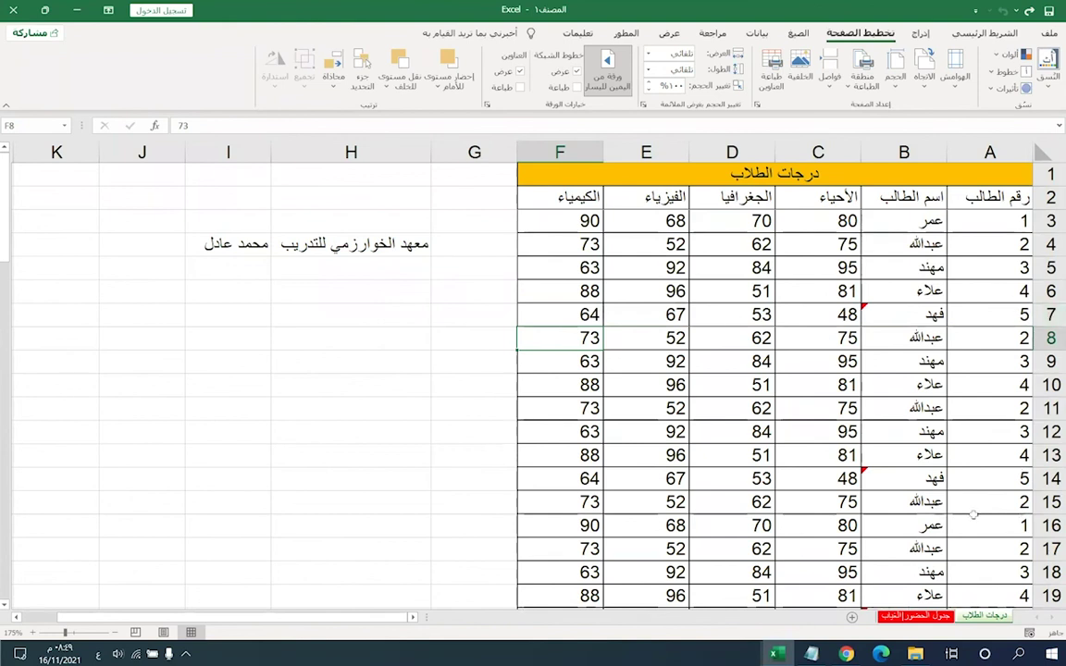
pyautogui.click(1048, 319)
pyautogui.rightClick(1046, 398)
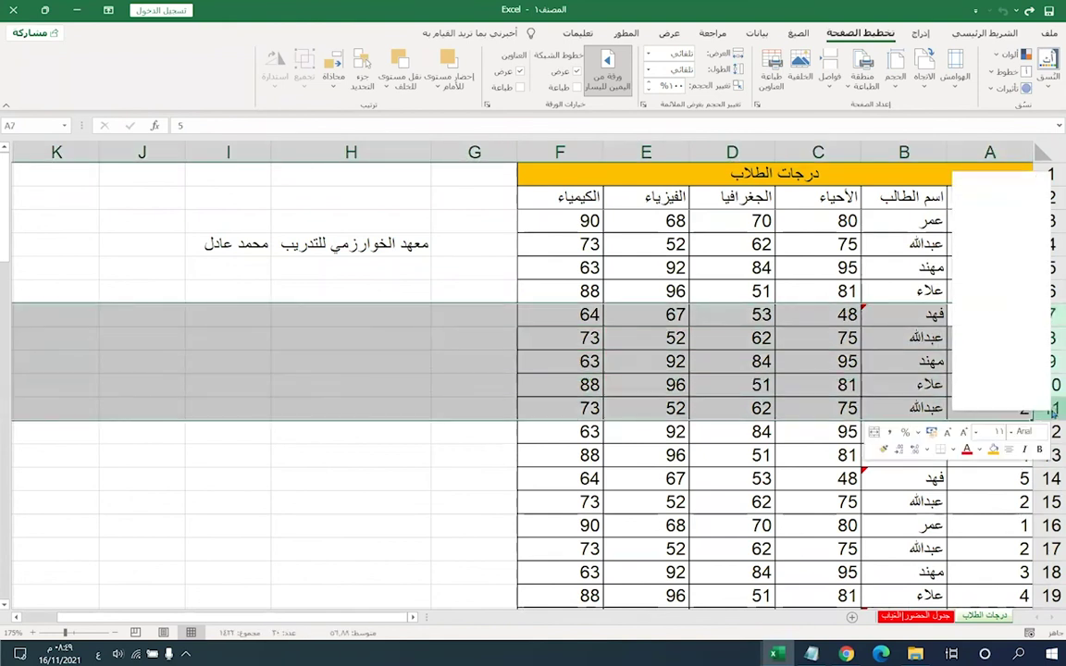
pyautogui.click(902, 359)
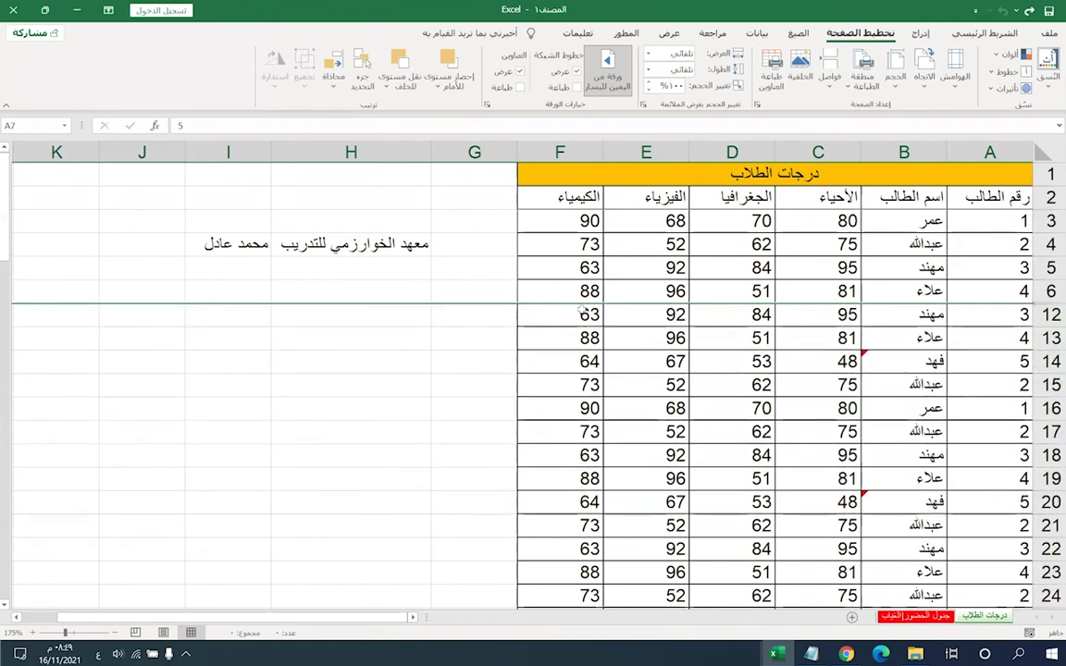
pyautogui.hotkey('ctrl', 'z')
pyautogui.click(627, 287)
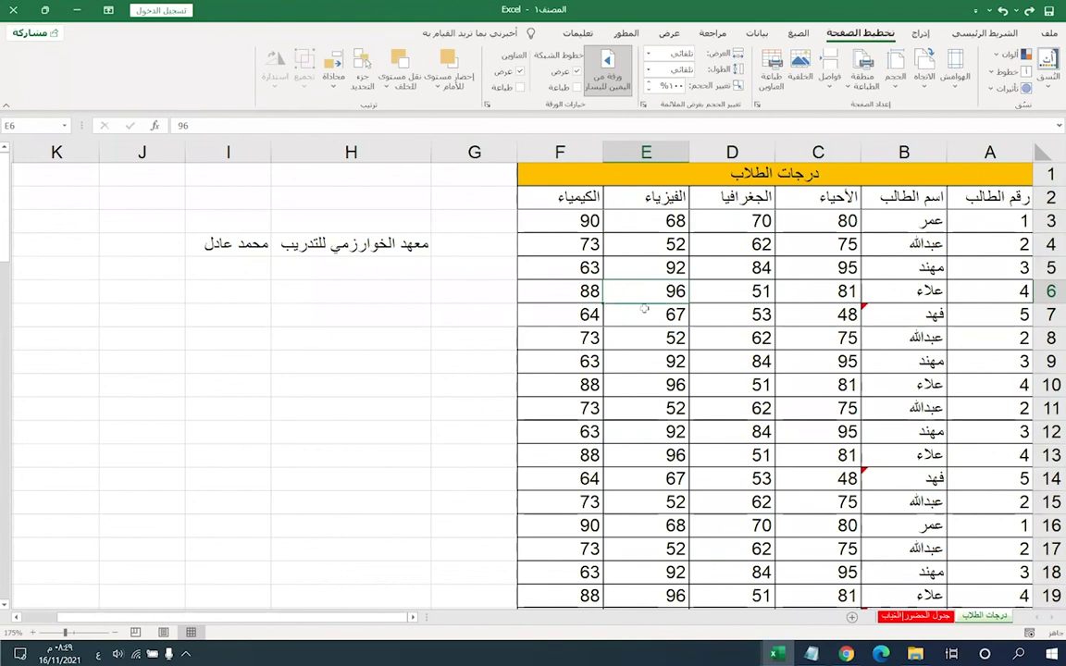
pyautogui.click(779, 245)
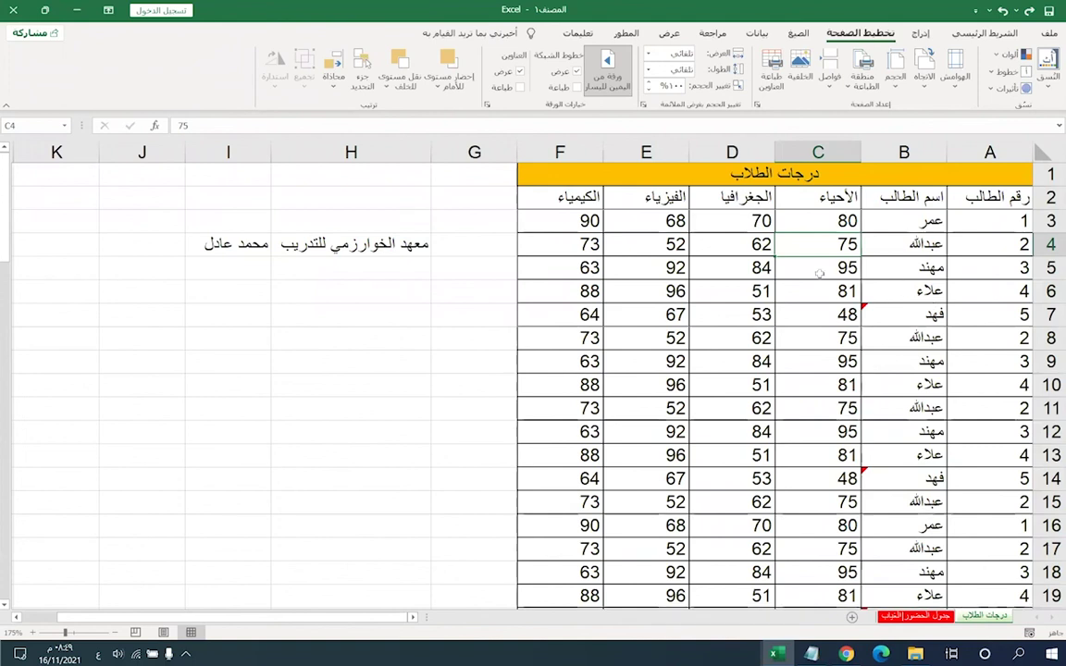
pyautogui.click(902, 196)
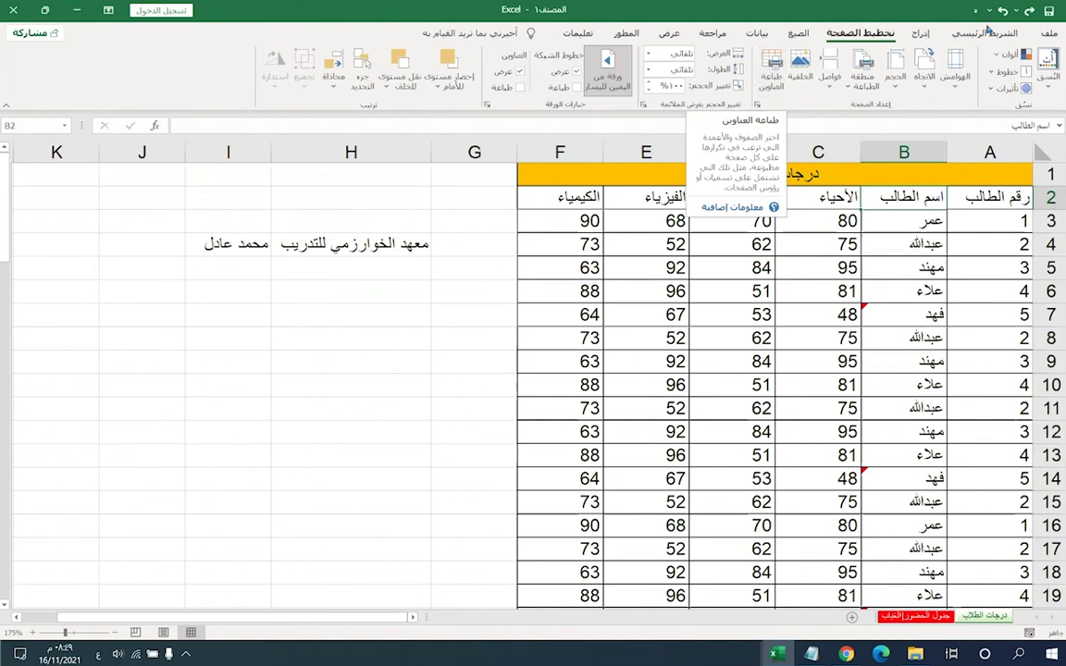
pyautogui.click(1048, 34)
# - Preview the printout and view page 2 of 3, which lacks the title and header rows
pyautogui.click(1027, 275)
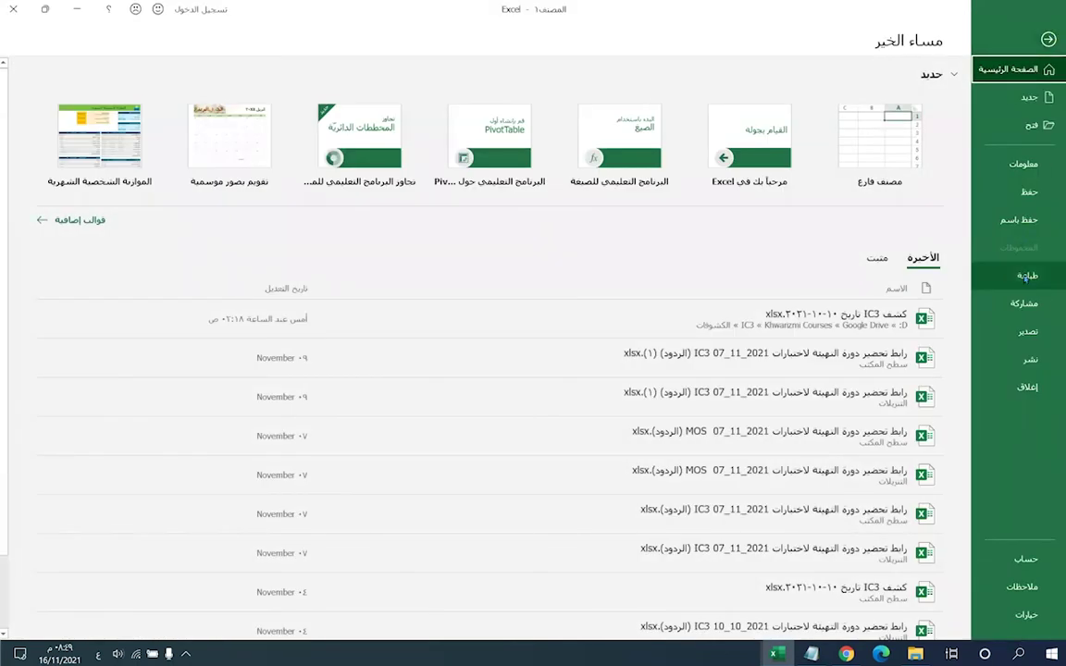
pyautogui.click(860, 94)
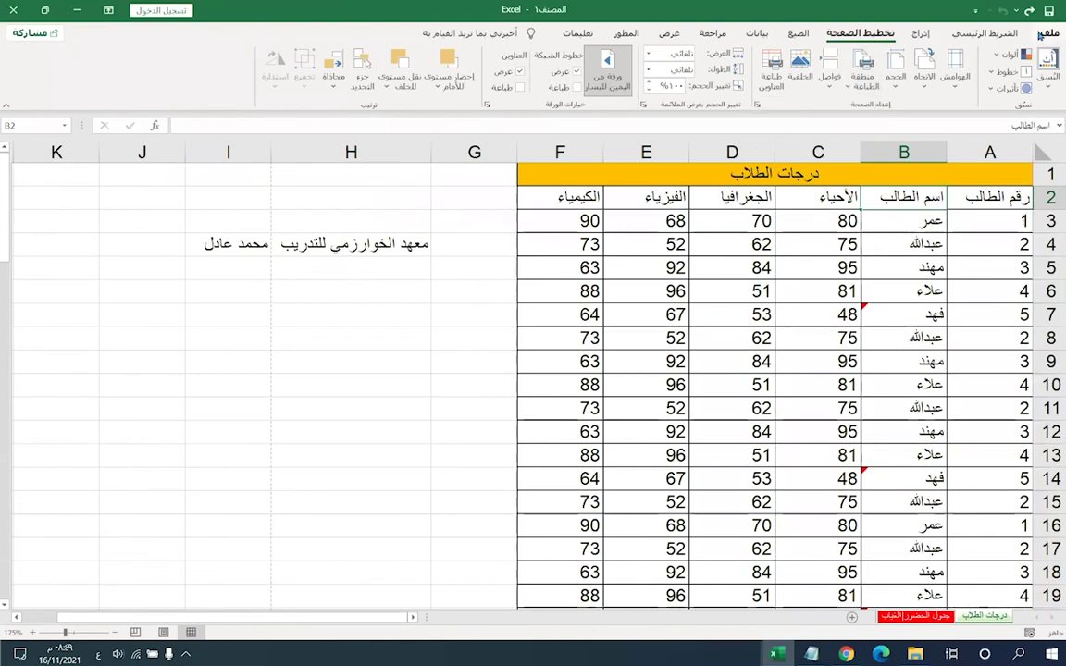
pyautogui.click(1047, 33)
pyautogui.click(1026, 277)
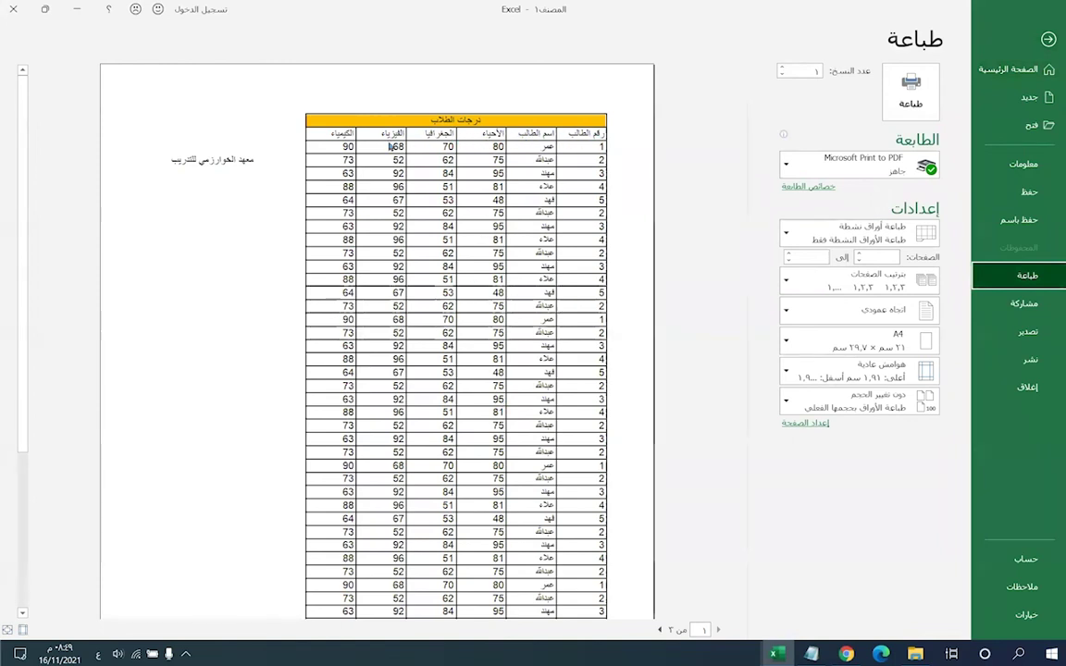
pyautogui.click(659, 629)
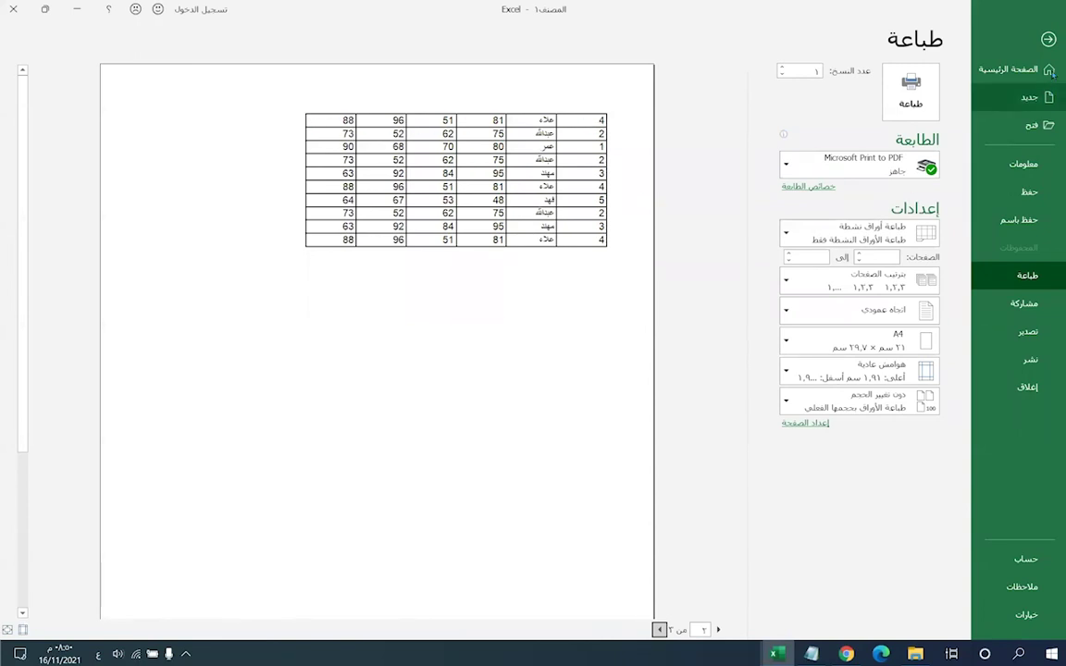
pyautogui.press('Escape')
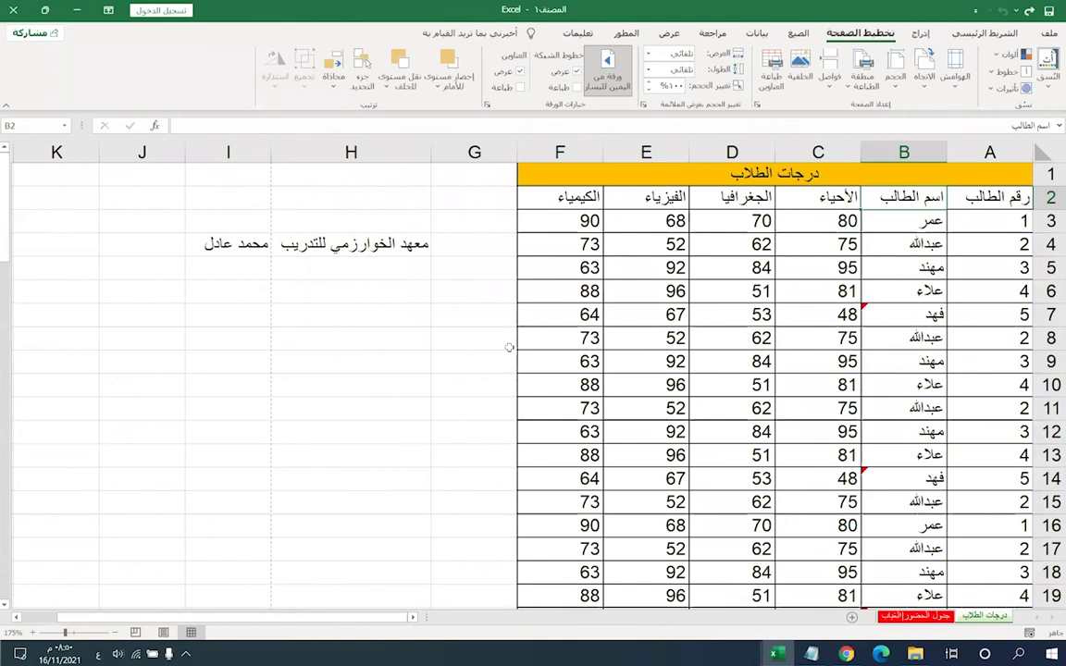
# - Open Page Setup's Print Titles and activate the Rows to repeat at top box
pyautogui.click(772, 80)
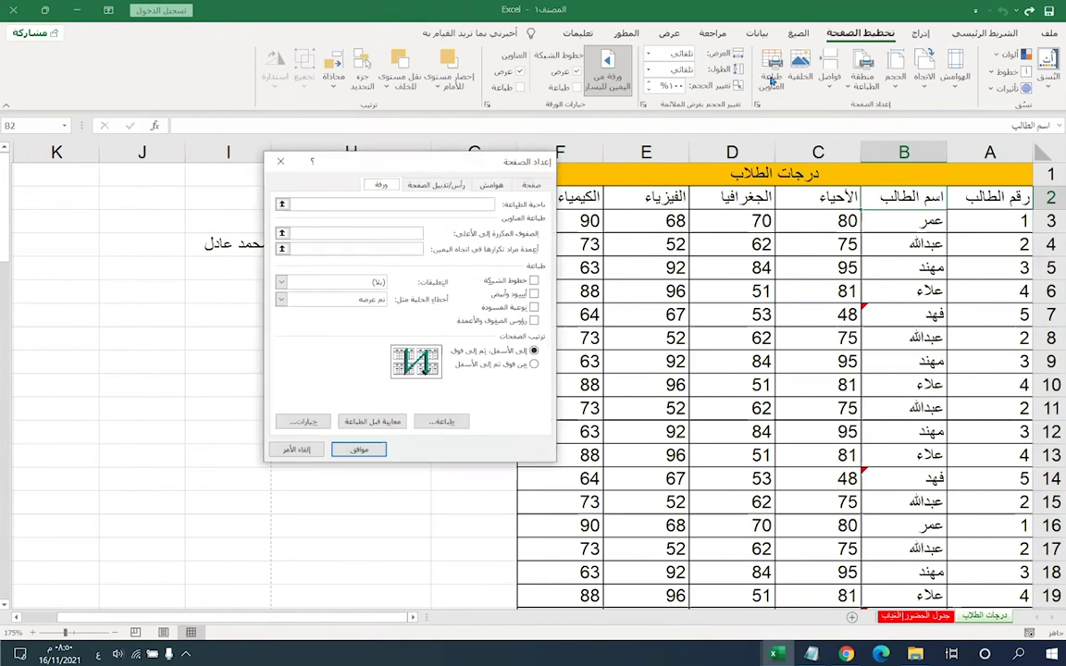
pyautogui.moveTo(461, 162); pyautogui.dragTo(423, 142)
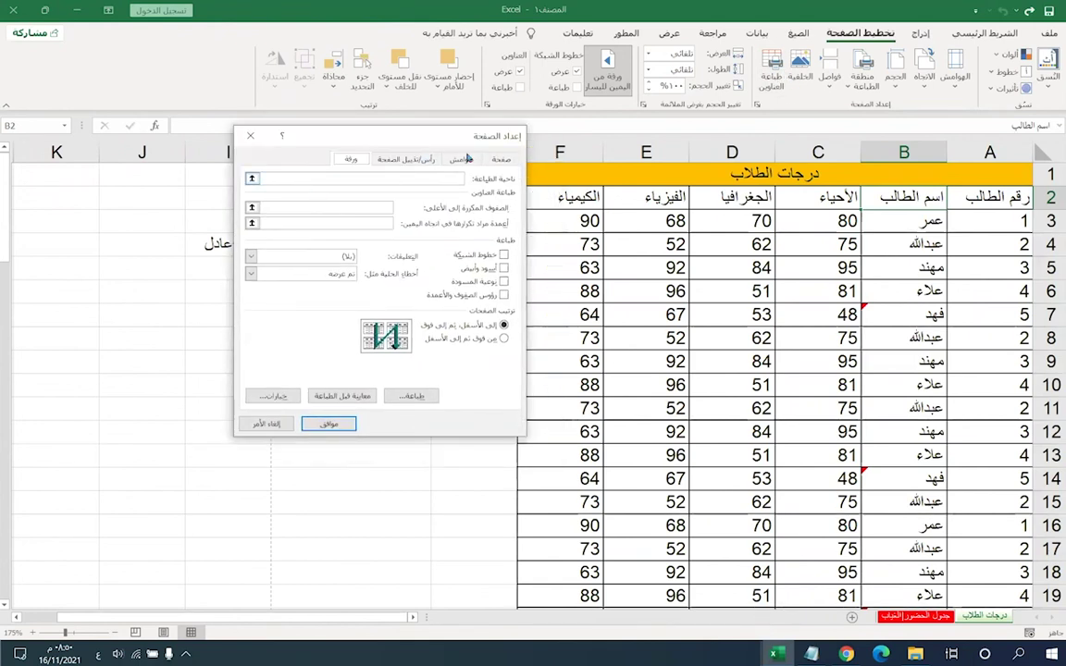
pyautogui.click(404, 158)
pyautogui.click(350, 159)
pyautogui.click(359, 207)
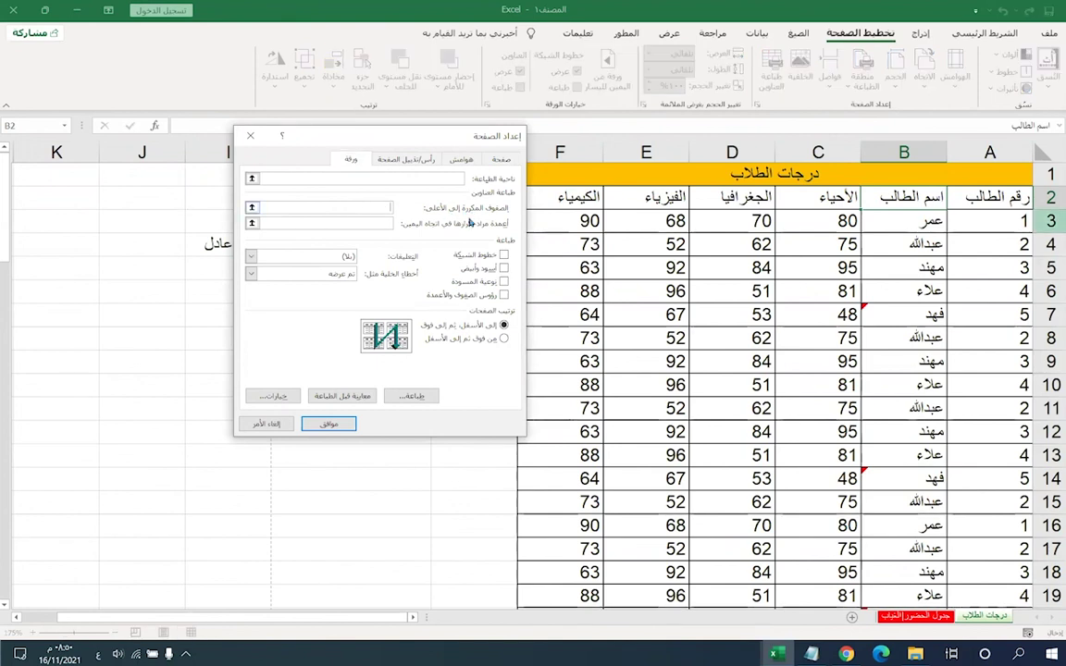
pyautogui.moveTo(487, 147); pyautogui.dragTo(392, 176)
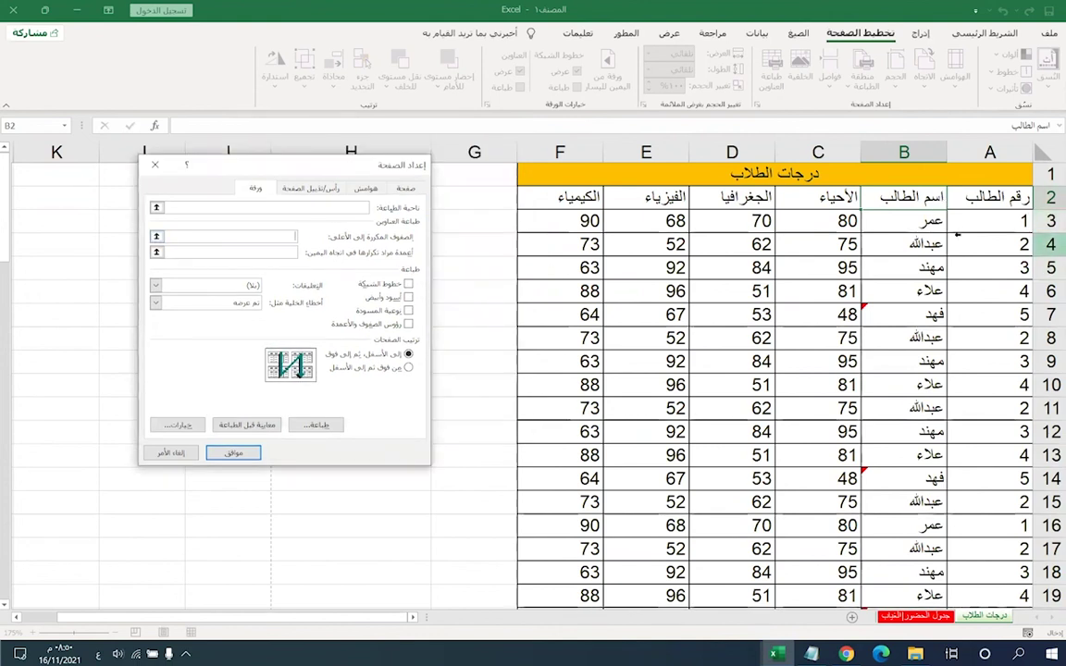
# - Set rows to repeat at top to $1:$2 and confirm with OK
pyautogui.moveTo(1048, 173); pyautogui.dragTo(1049, 197)
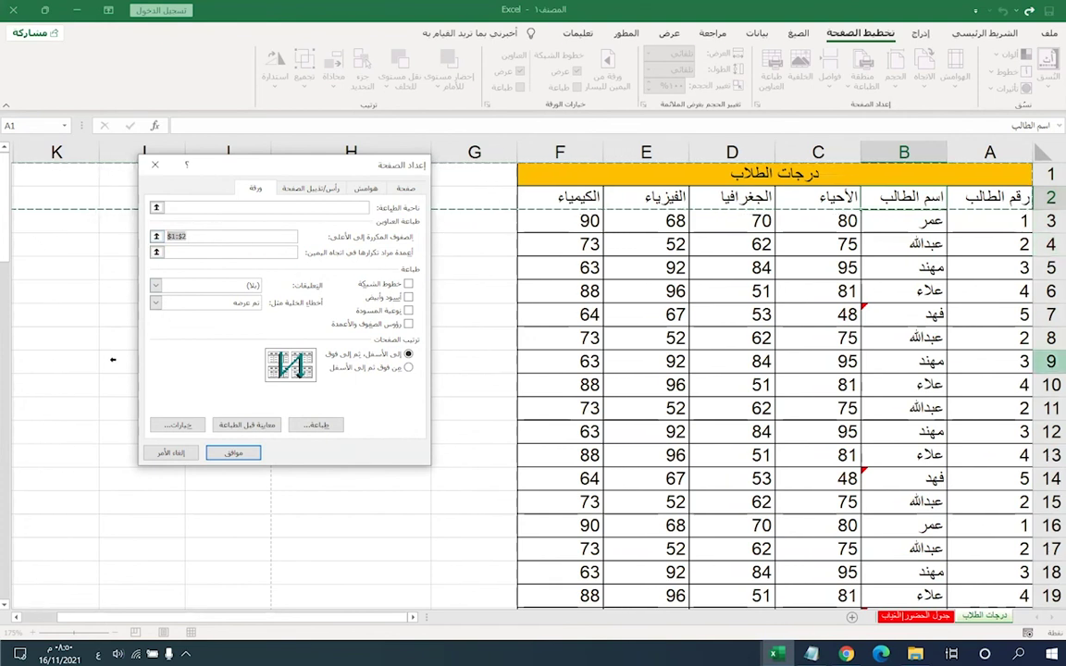
pyautogui.click(197, 235)
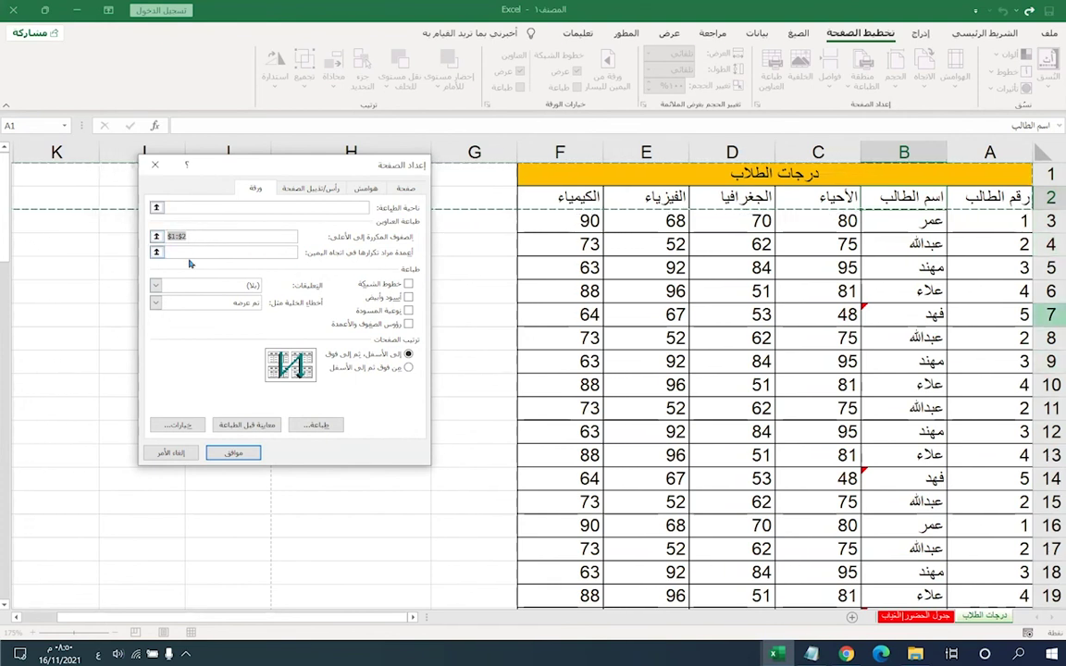
pyautogui.click(230, 251)
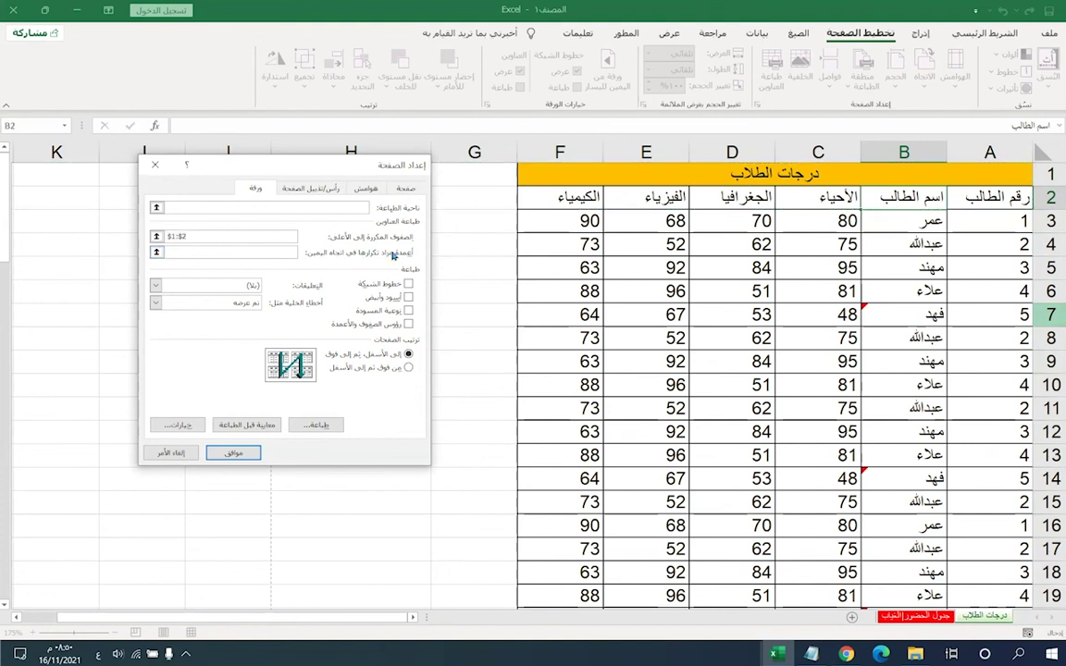
pyautogui.click(1009, 224)
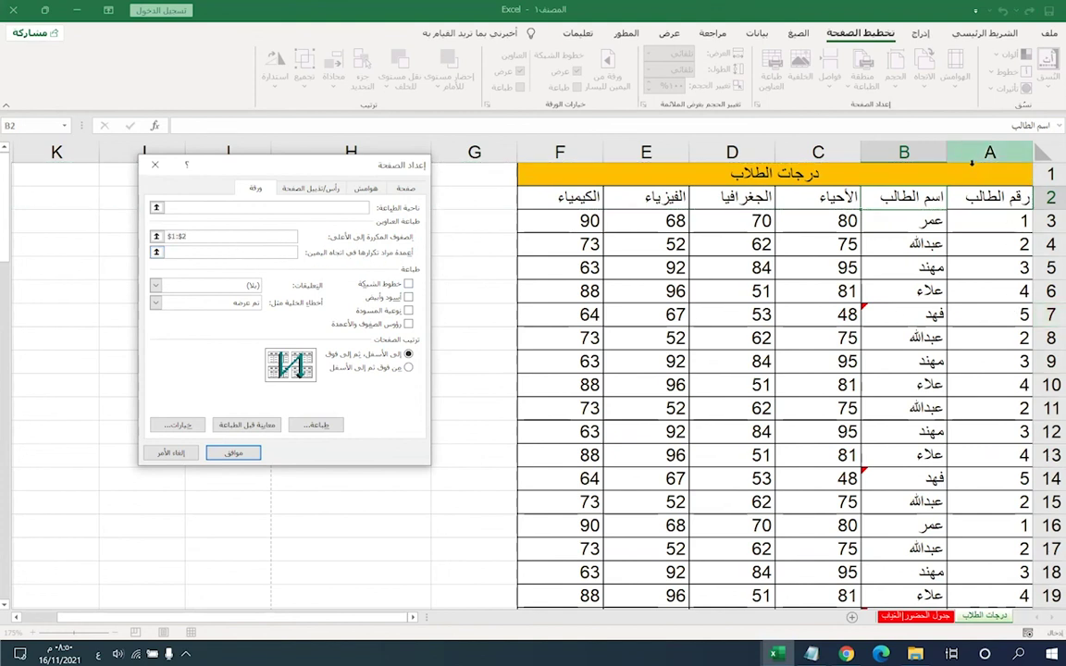
pyautogui.click(894, 161)
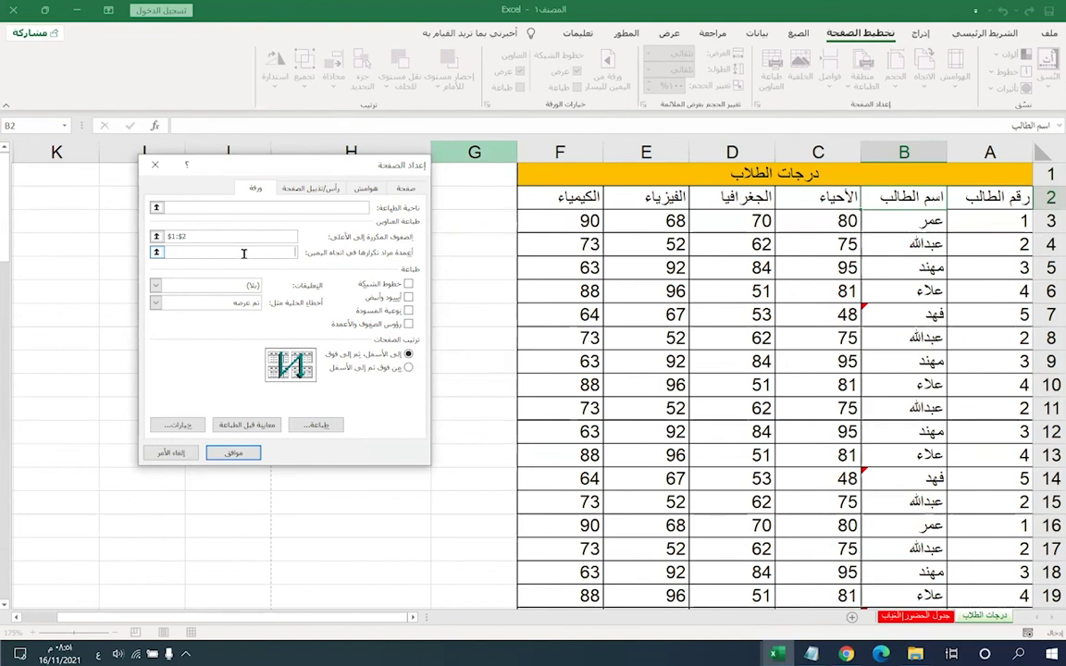
pyautogui.click(202, 236)
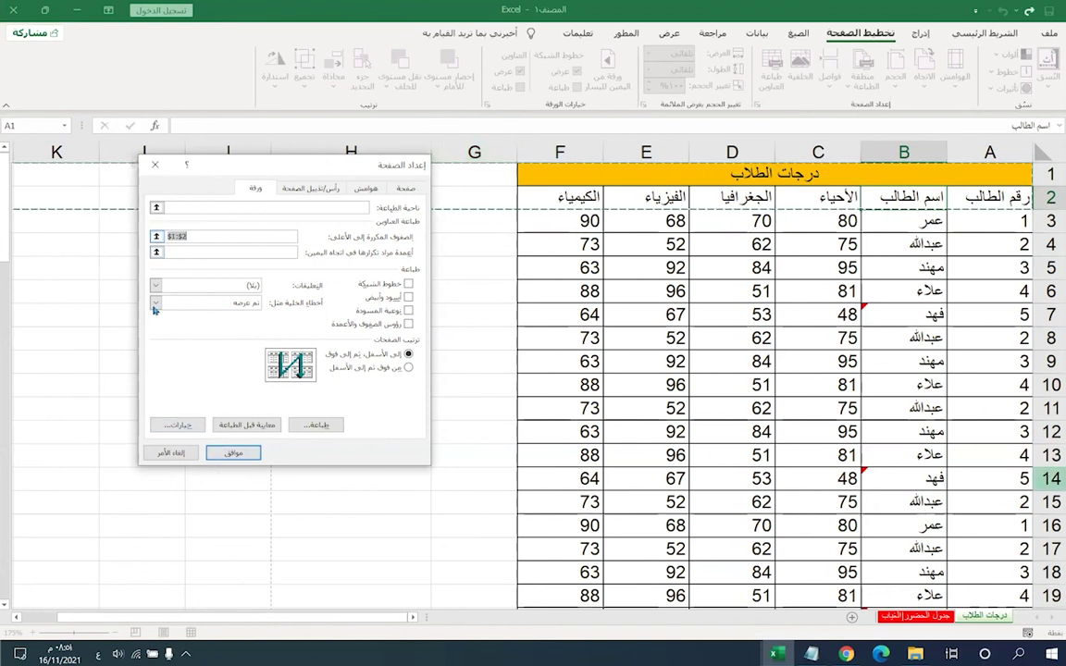
pyautogui.click(227, 454)
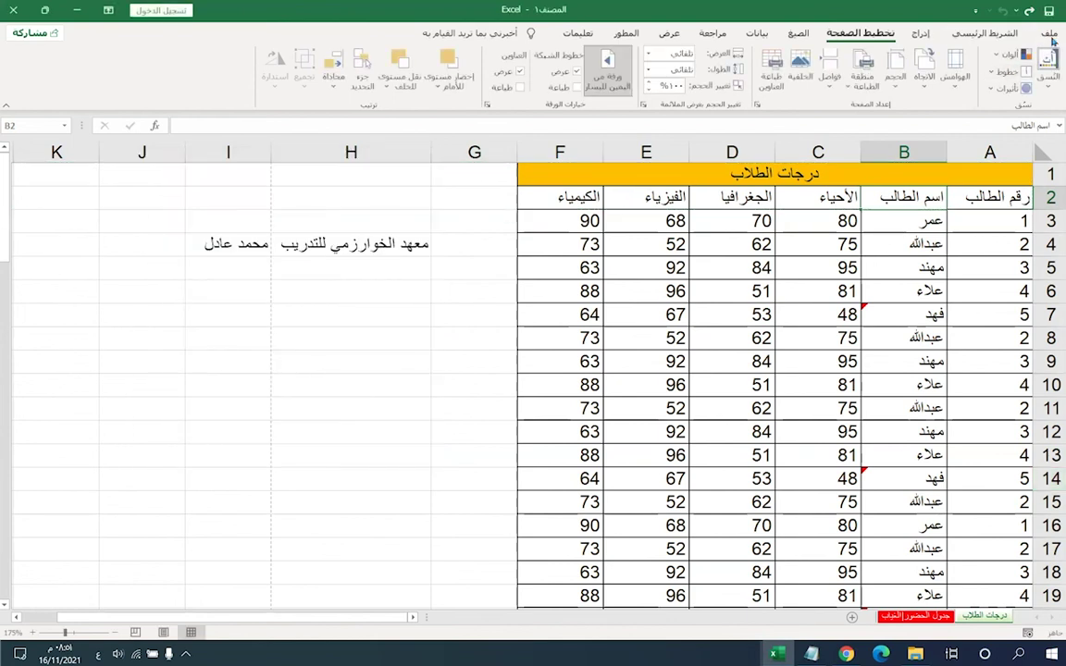
# - Page through the print preview to confirm page 2 of 4 now shows the title and header rows
pyautogui.hotkey('ctrl', 'p')
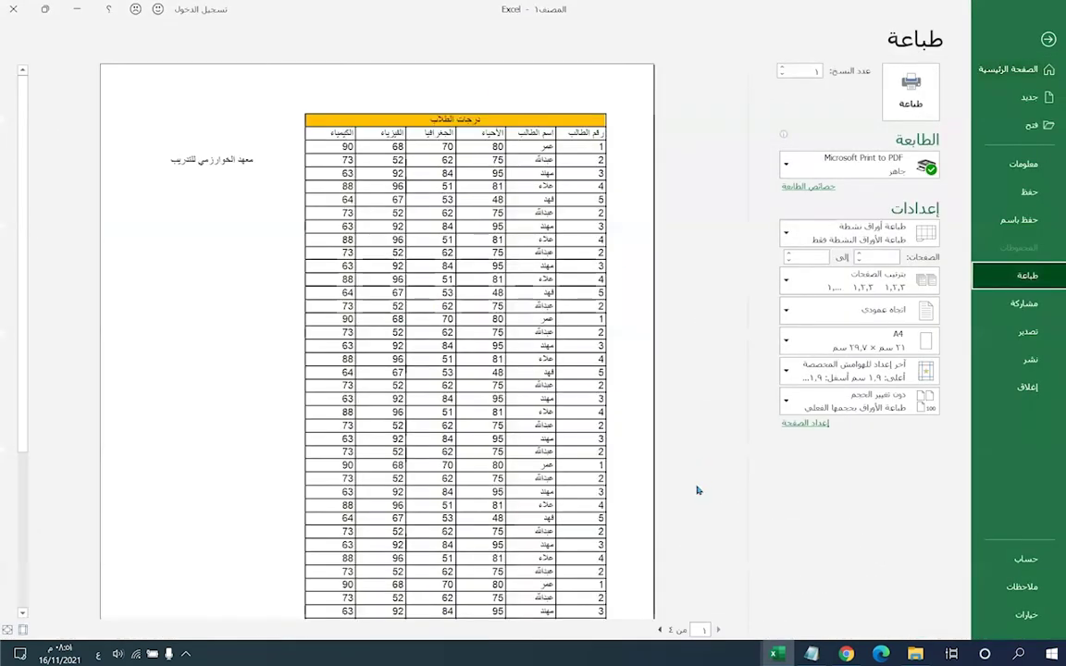
pyautogui.click(660, 630)
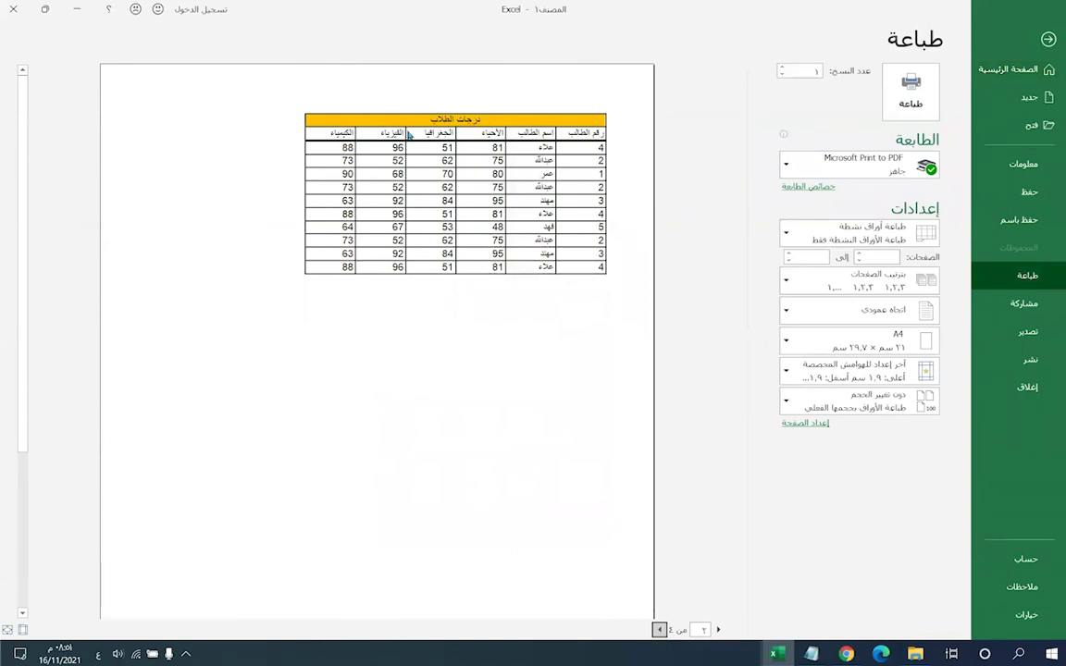
pyautogui.click(660, 630)
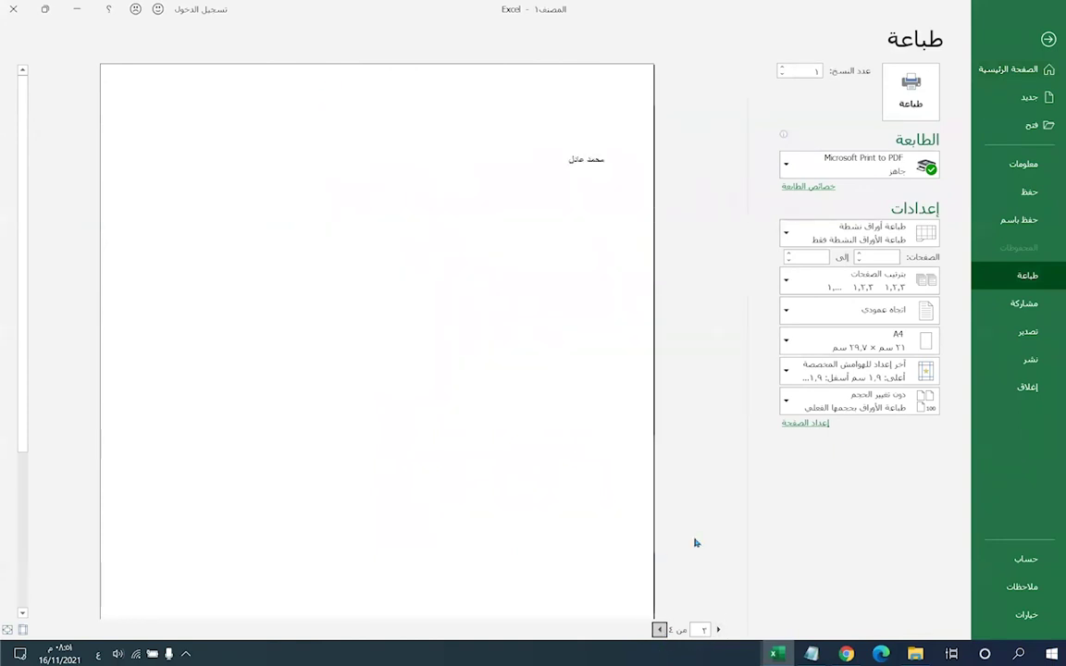
pyautogui.click(718, 630)
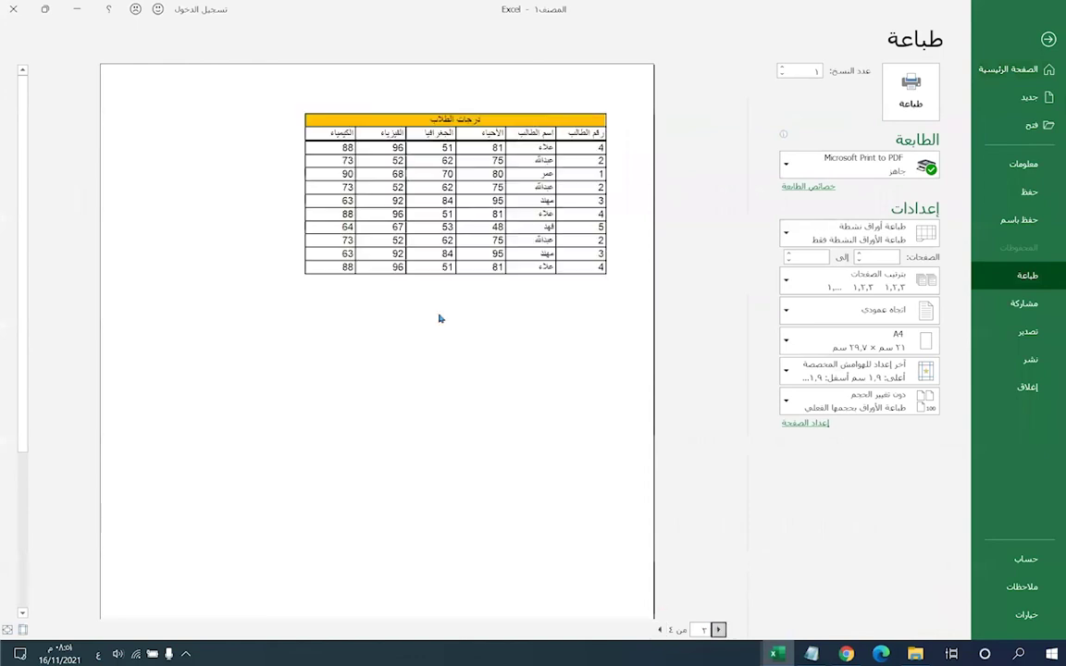
pyautogui.click(1048, 39)
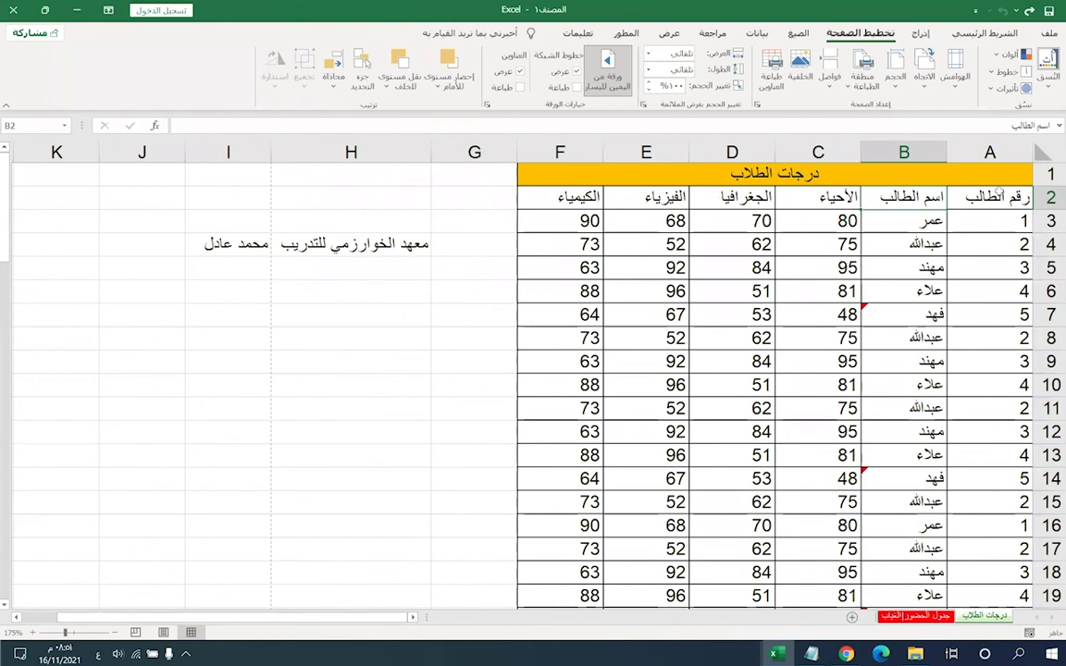
pyautogui.moveTo(990, 196); pyautogui.dragTo(602, 176)
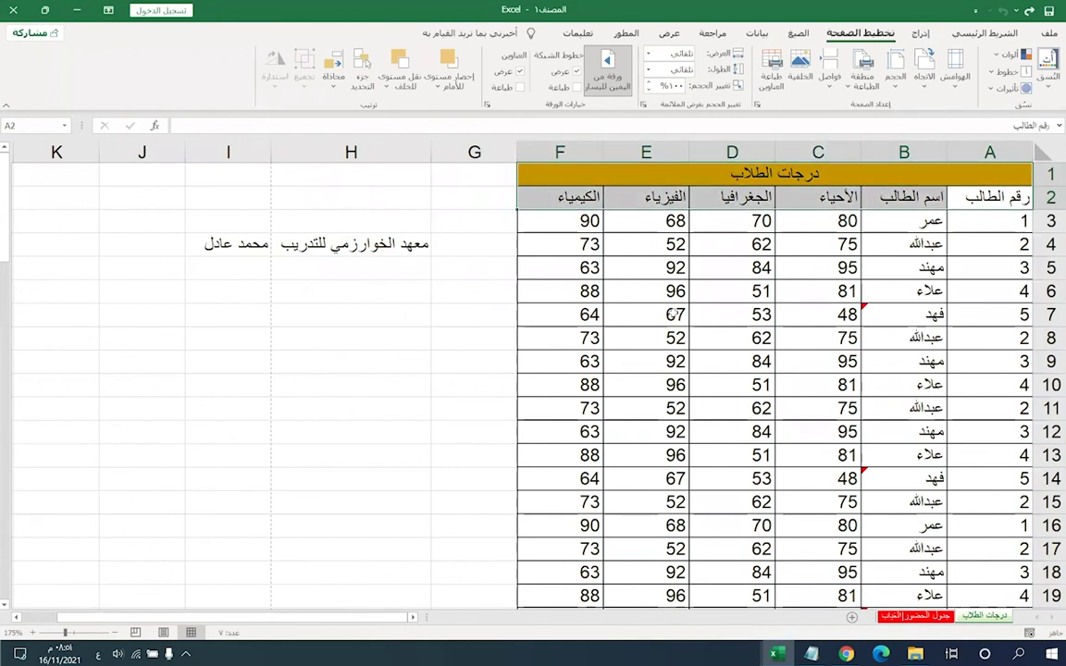
pyautogui.click(737, 225)
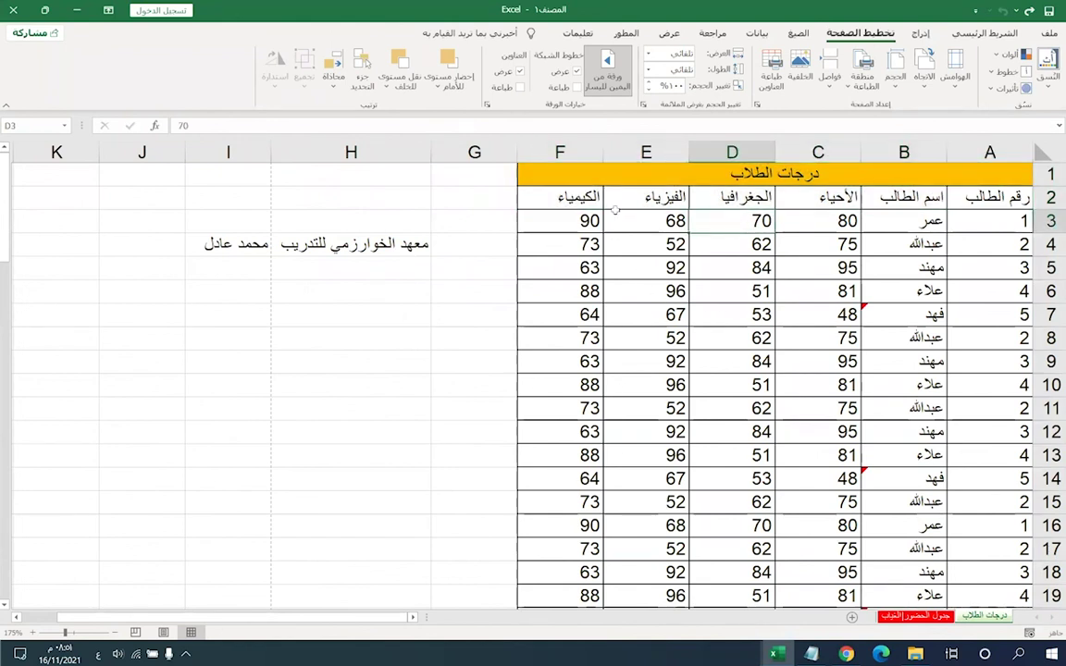
pyautogui.click(549, 224)
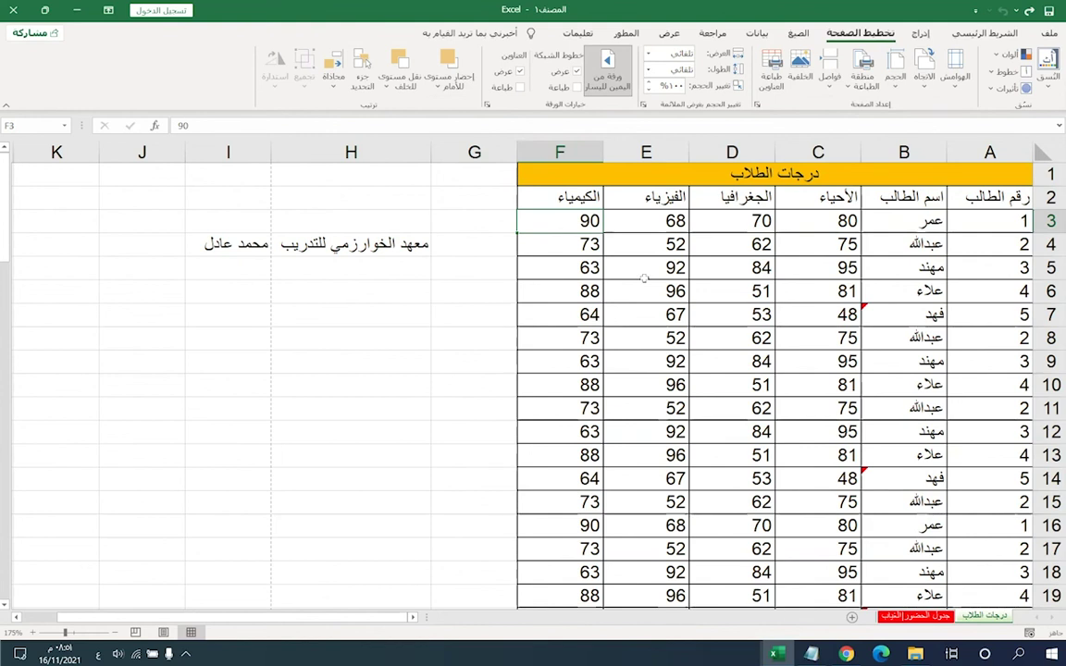
pyautogui.click(522, 246)
pyautogui.click(562, 268)
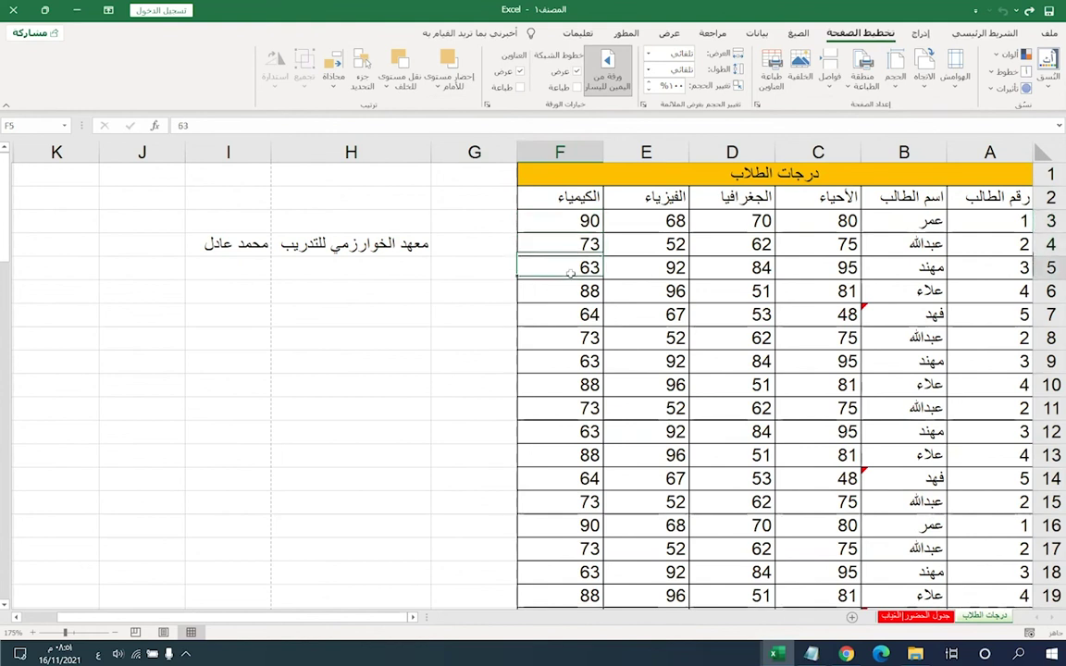
pyautogui.click(518, 291)
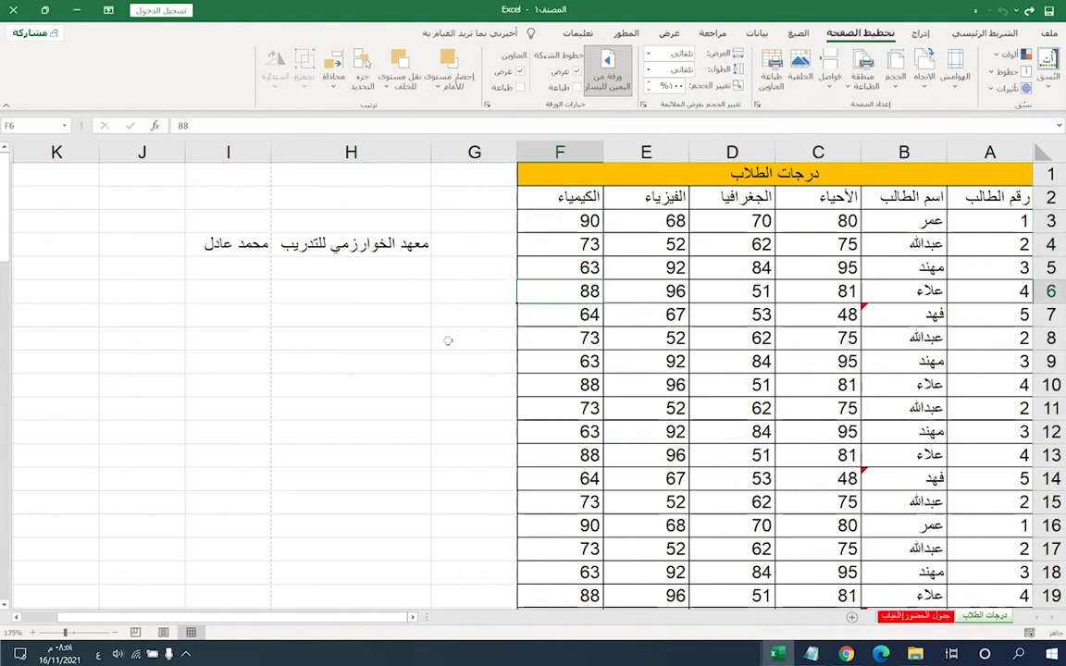
pyautogui.click(574, 315)
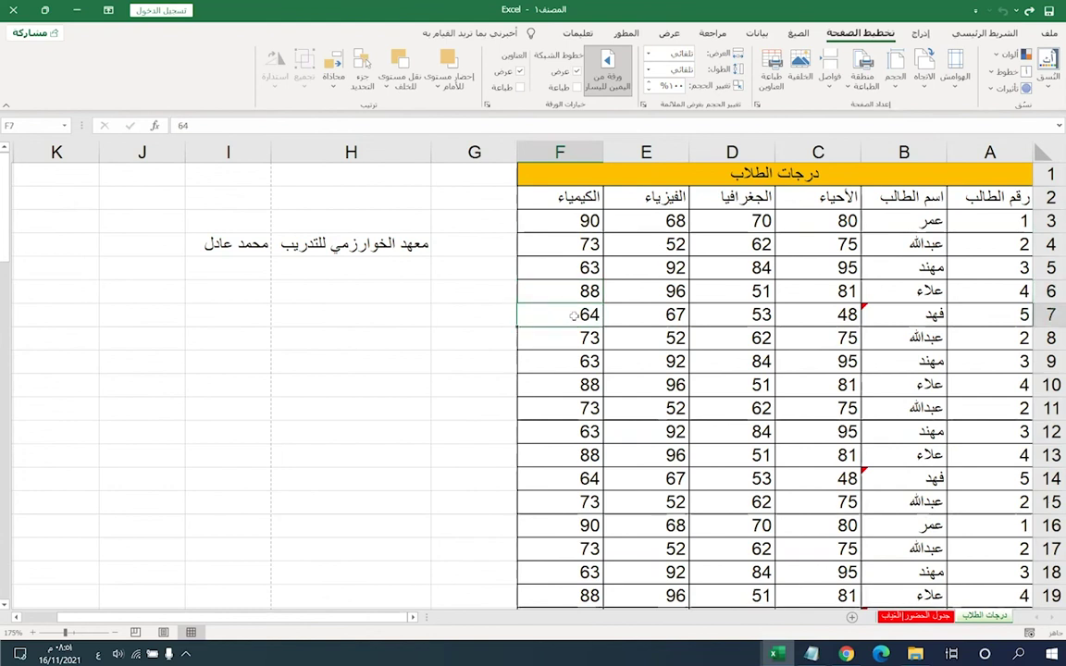